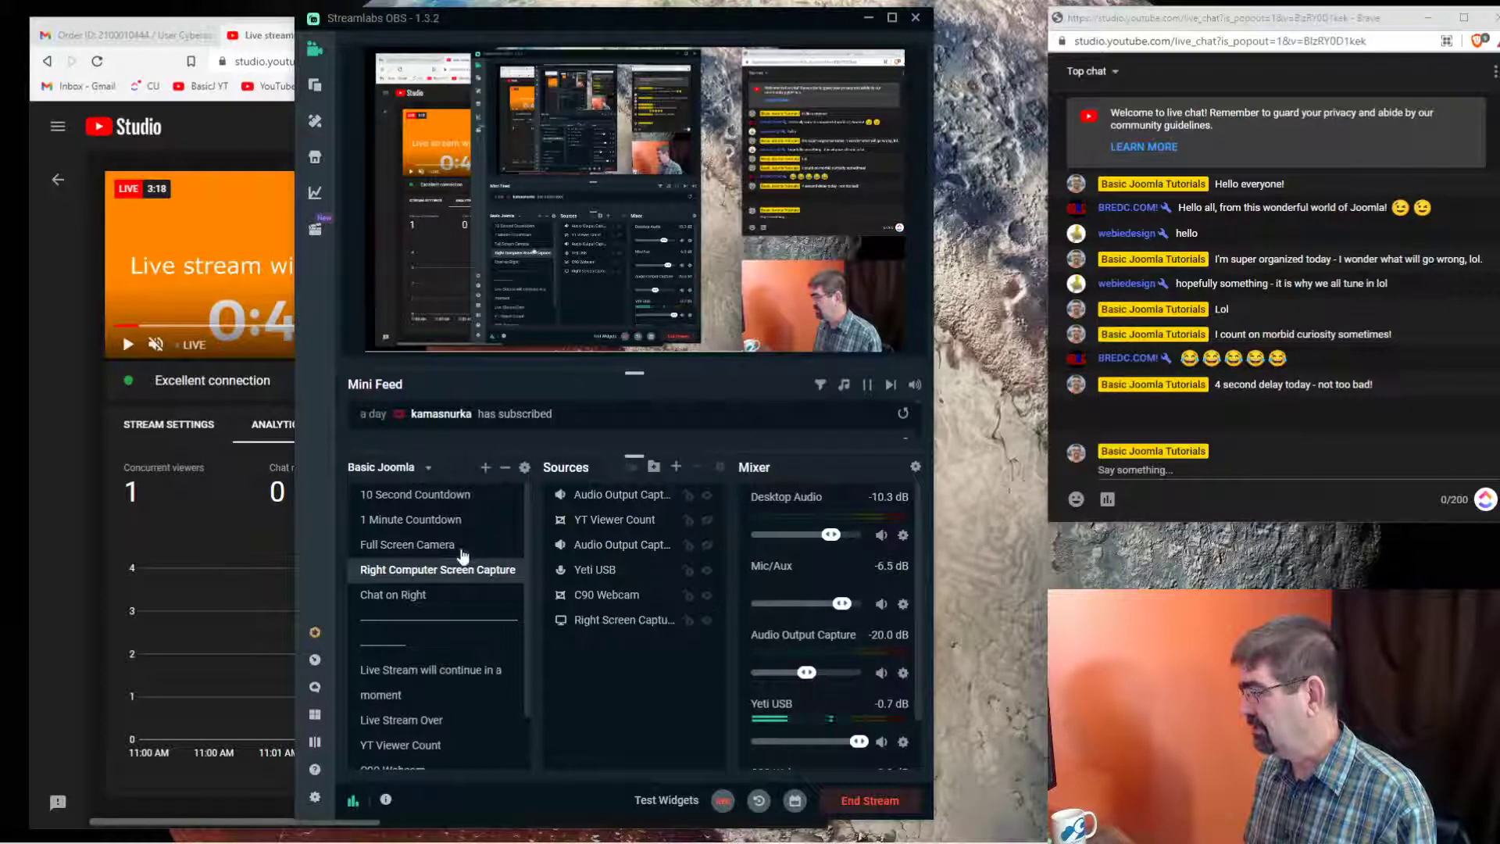
# Step: Open the Right Screen Capture source's settings, set the capture method to Automatic and pick the display to capture
pyautogui.click(607, 623)
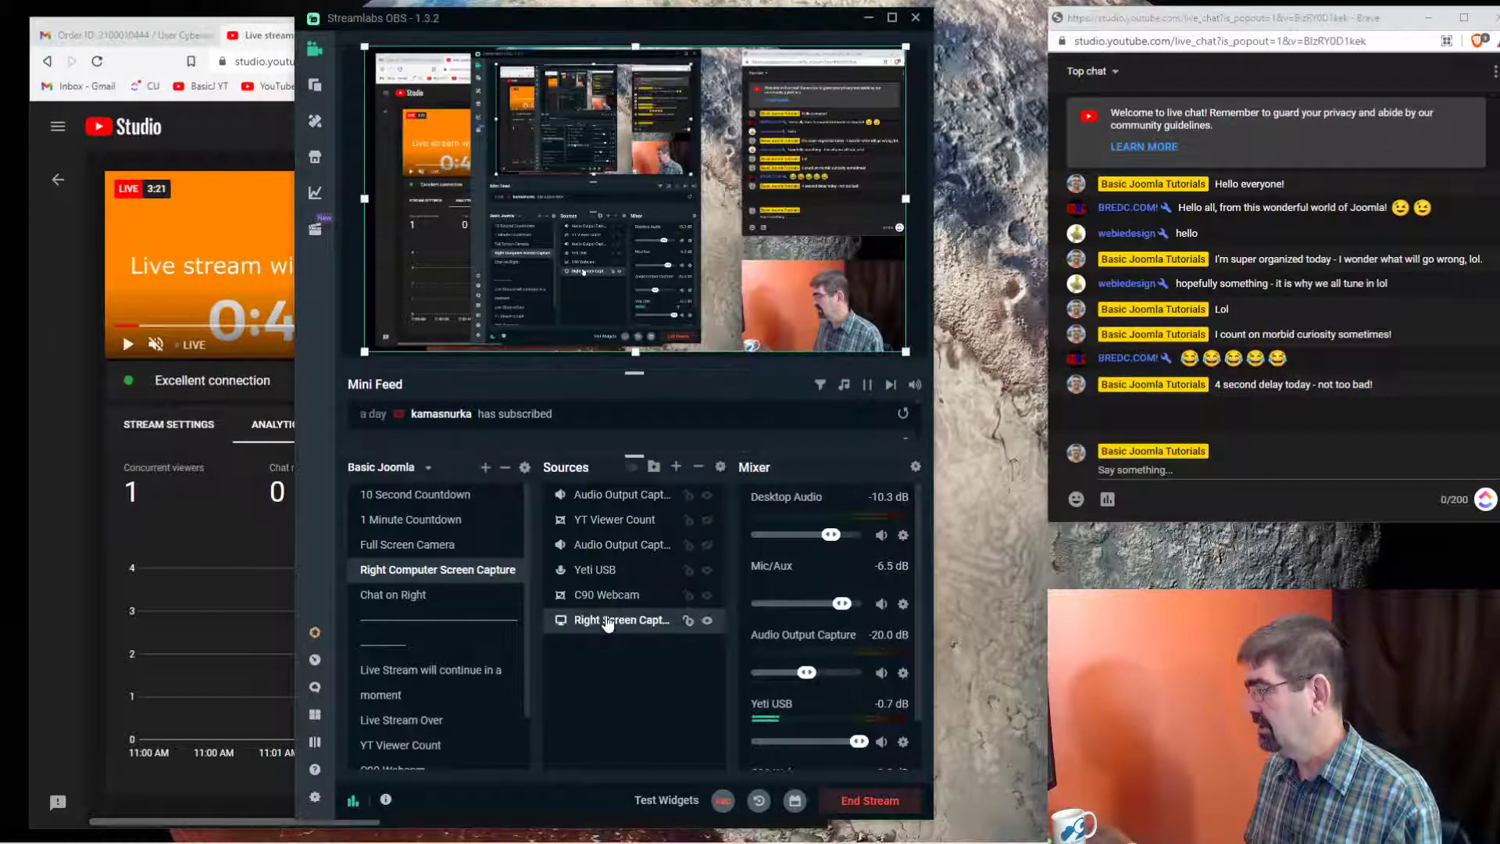
pyautogui.click(718, 467)
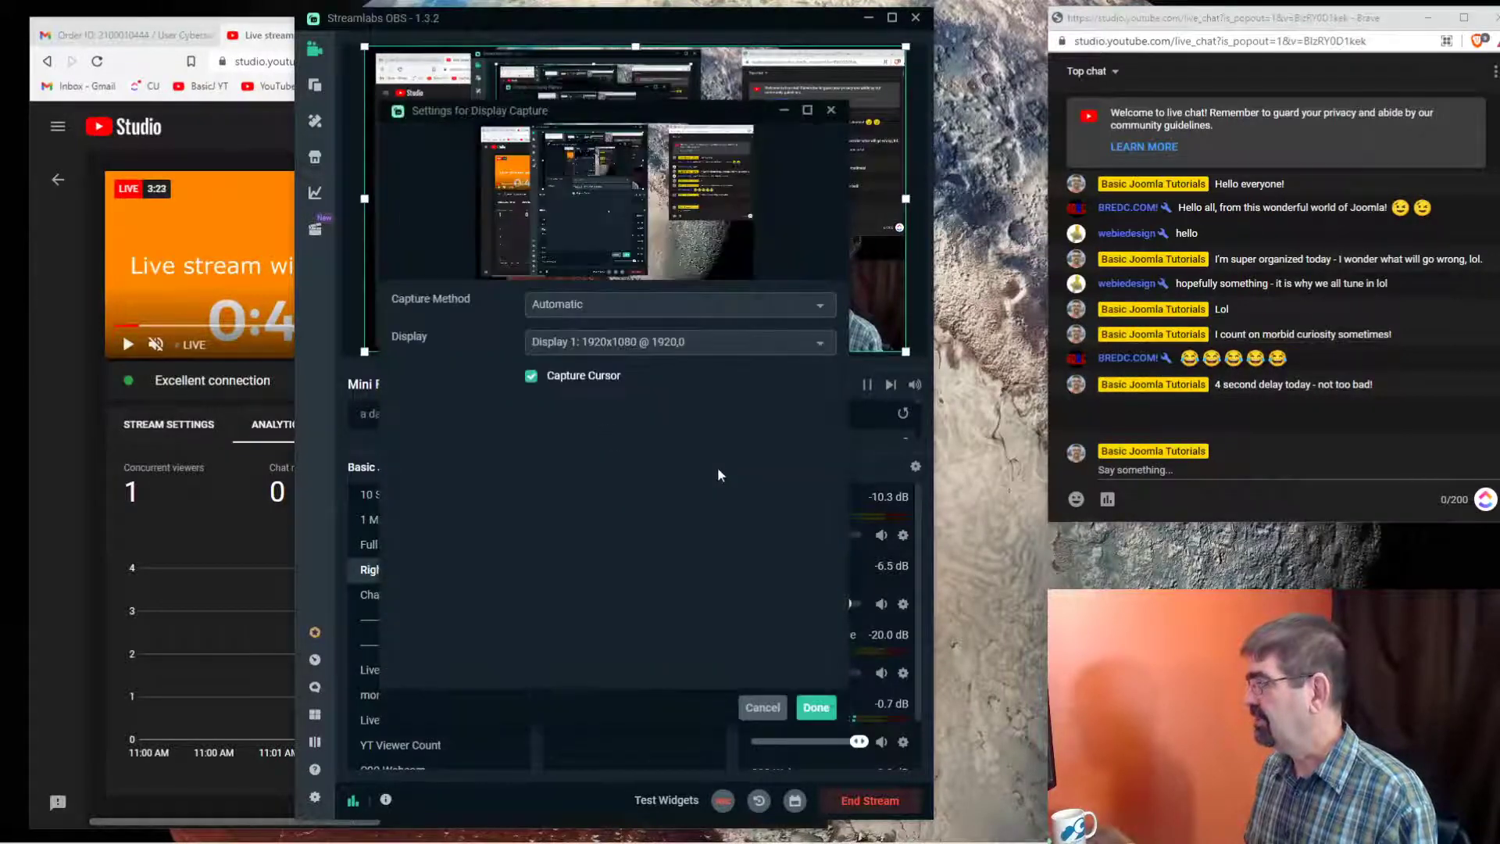
pyautogui.click(620, 303)
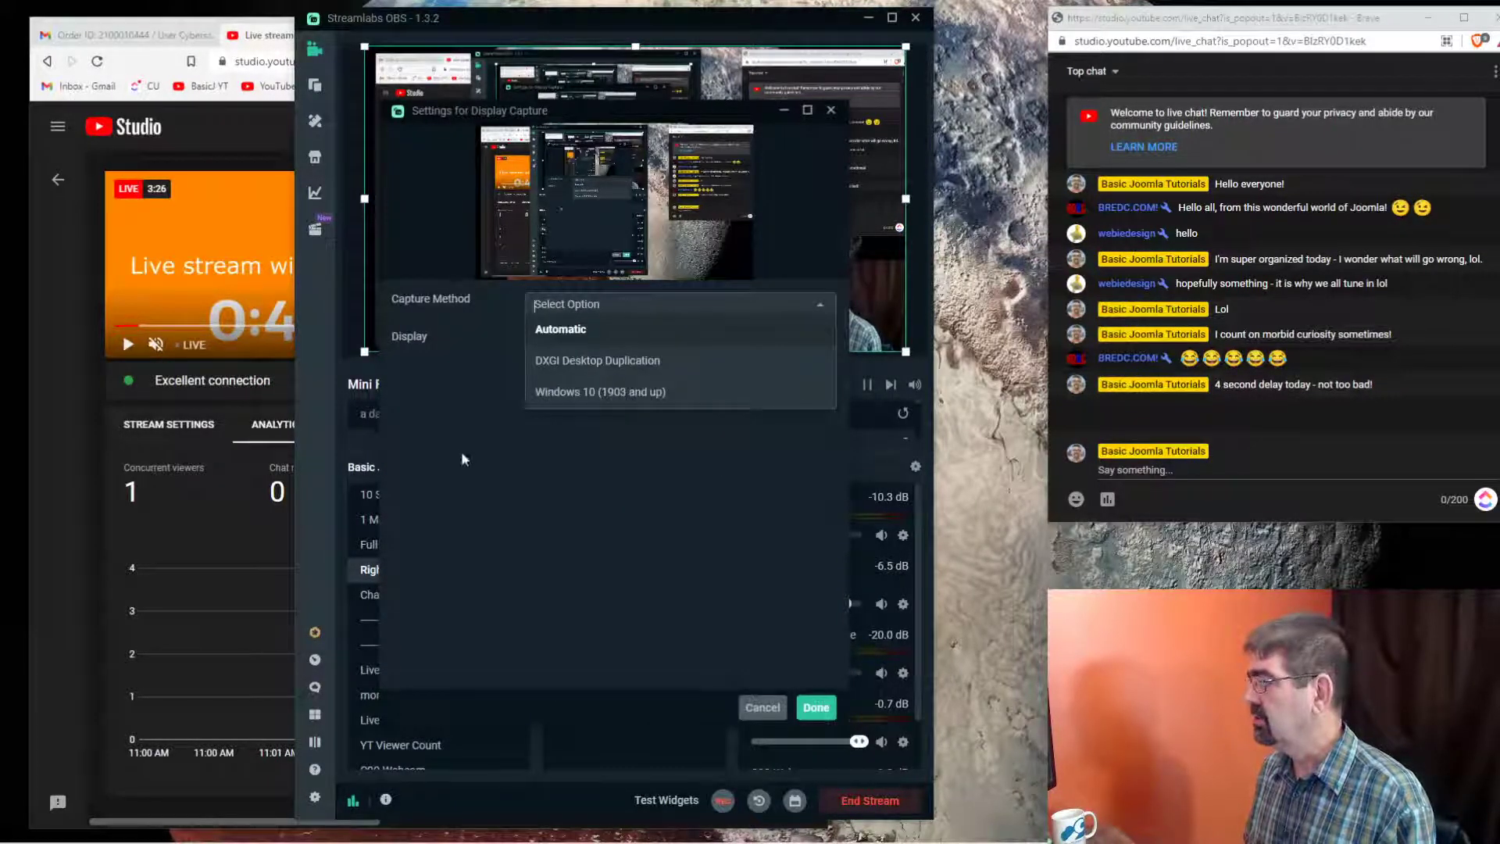
pyautogui.click(625, 329)
pyautogui.click(657, 336)
pyautogui.click(656, 395)
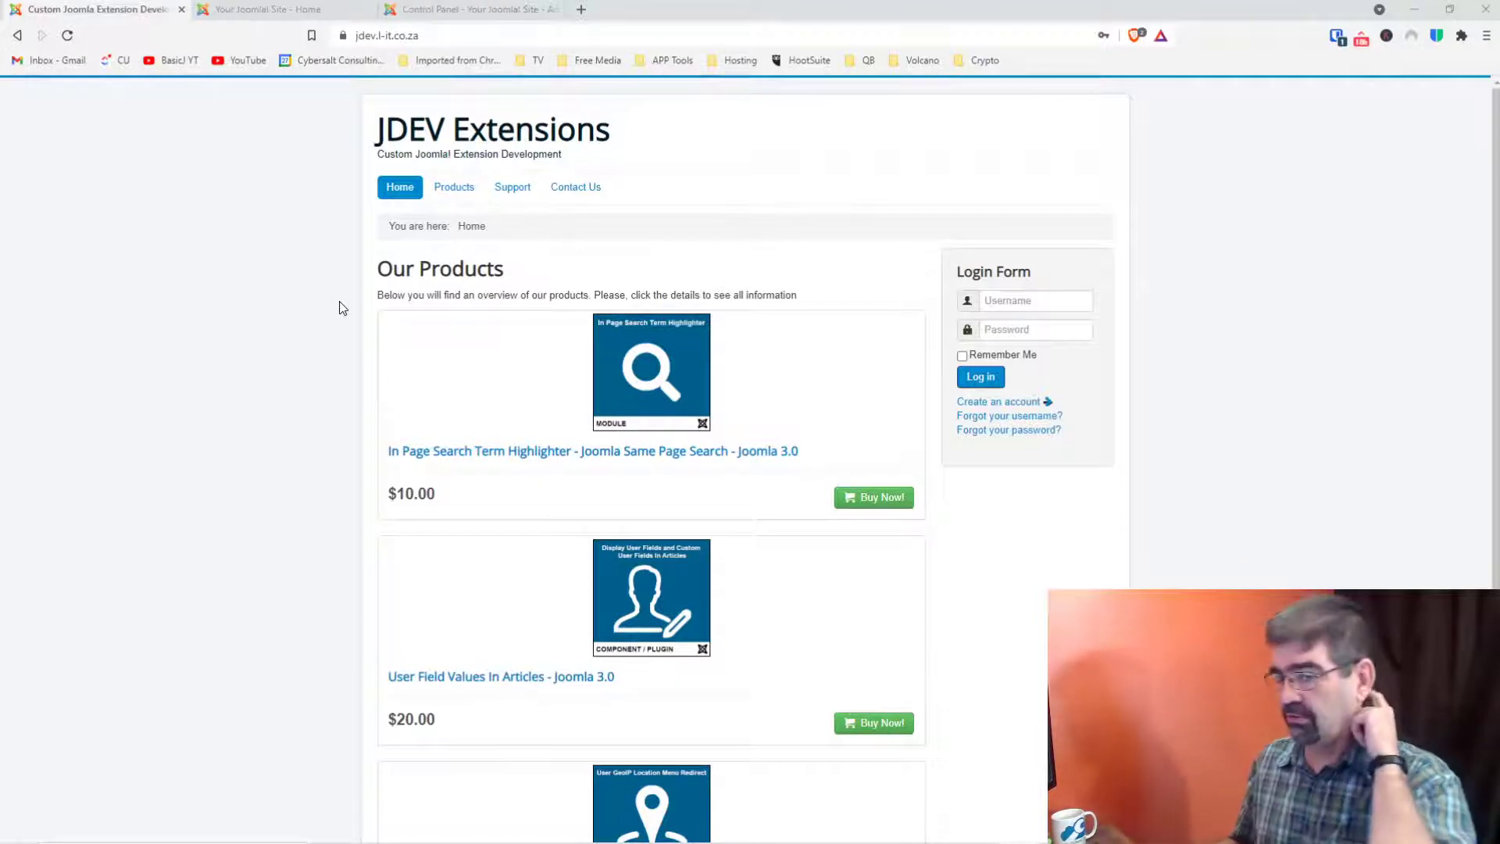
# Step: Open the User GeoIP Location Menu Item Redirect product page on the JDEV Extensions site
pyautogui.scroll(-3, 343, 365)
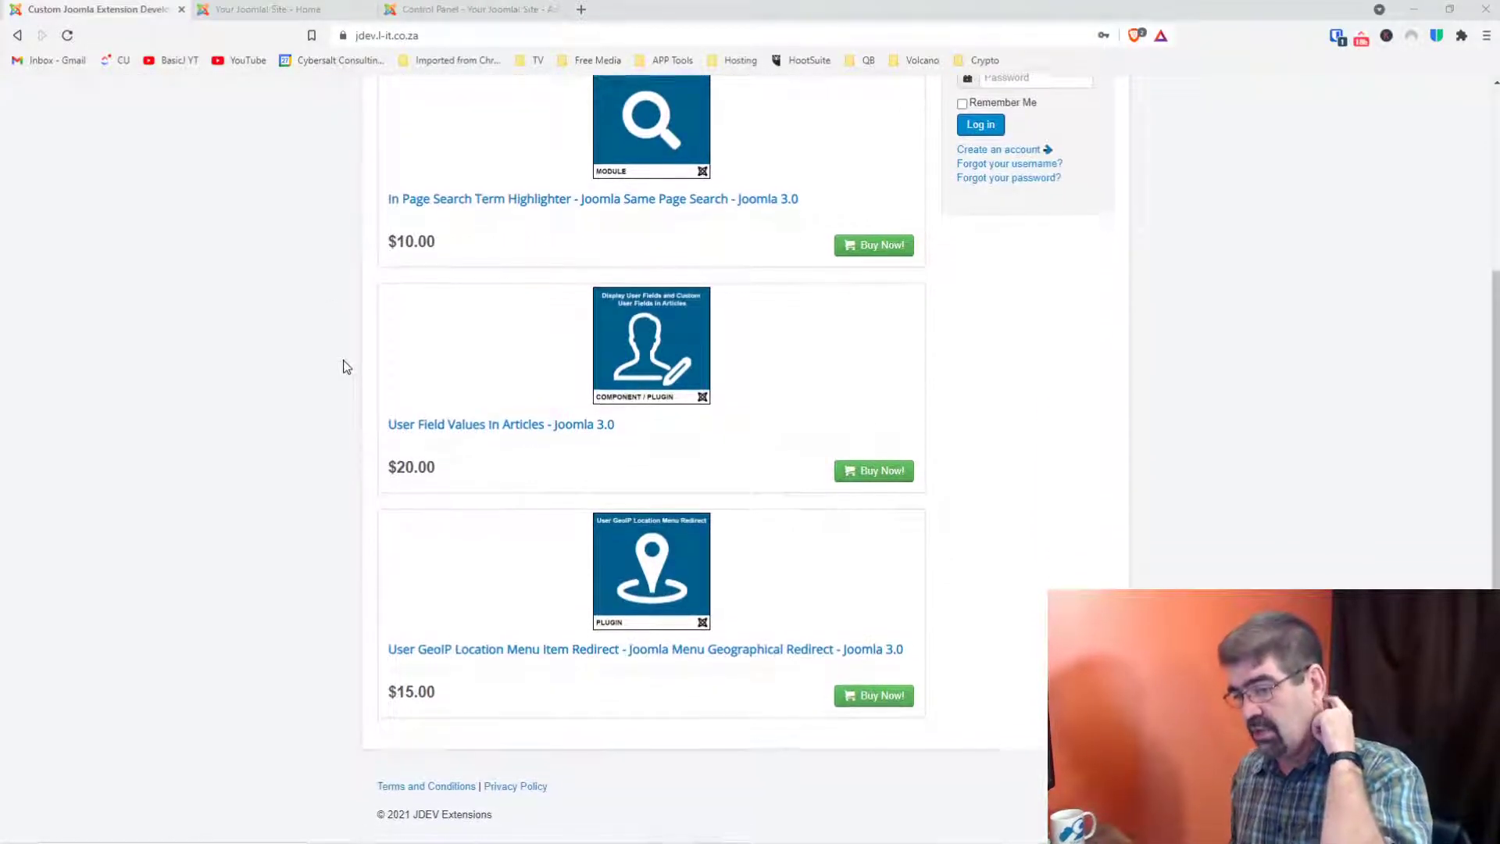
pyautogui.click(481, 651)
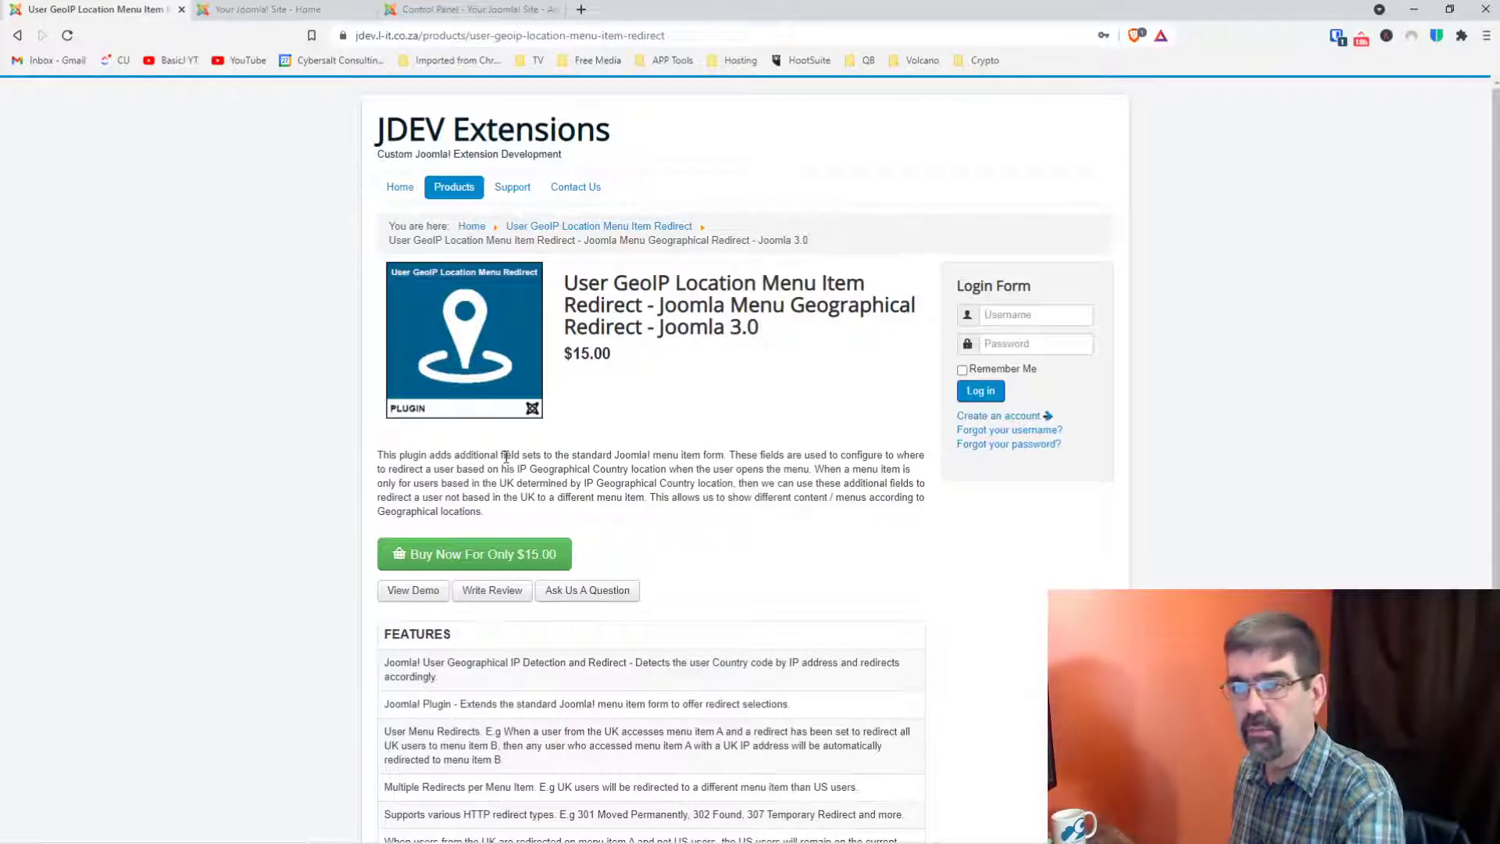
# Step: Switch to the Joomla administrator control panel and open the extension installation page
pyautogui.click(462, 11)
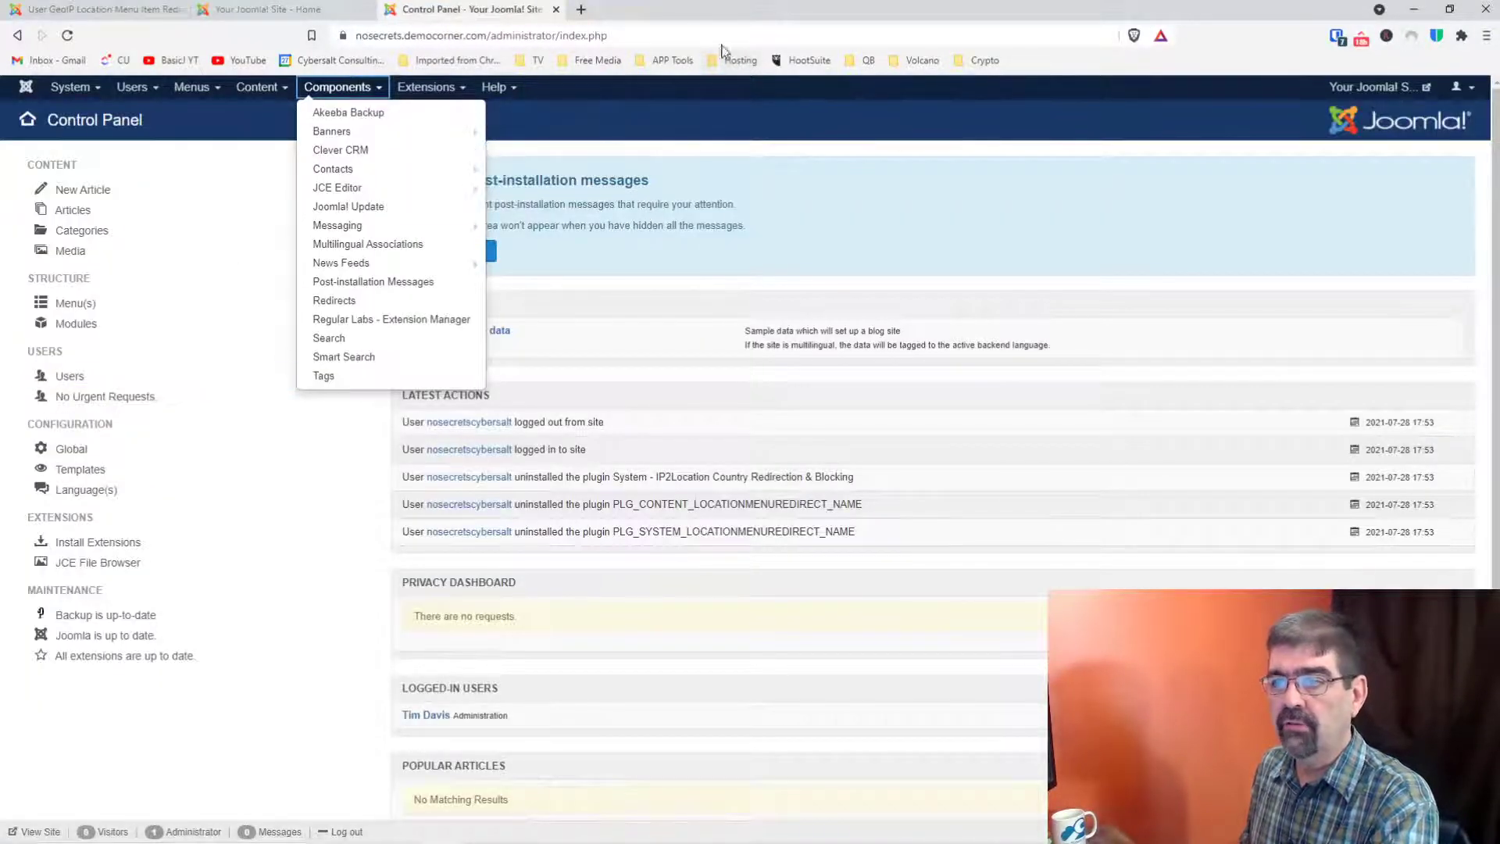
pyautogui.click(611, 88)
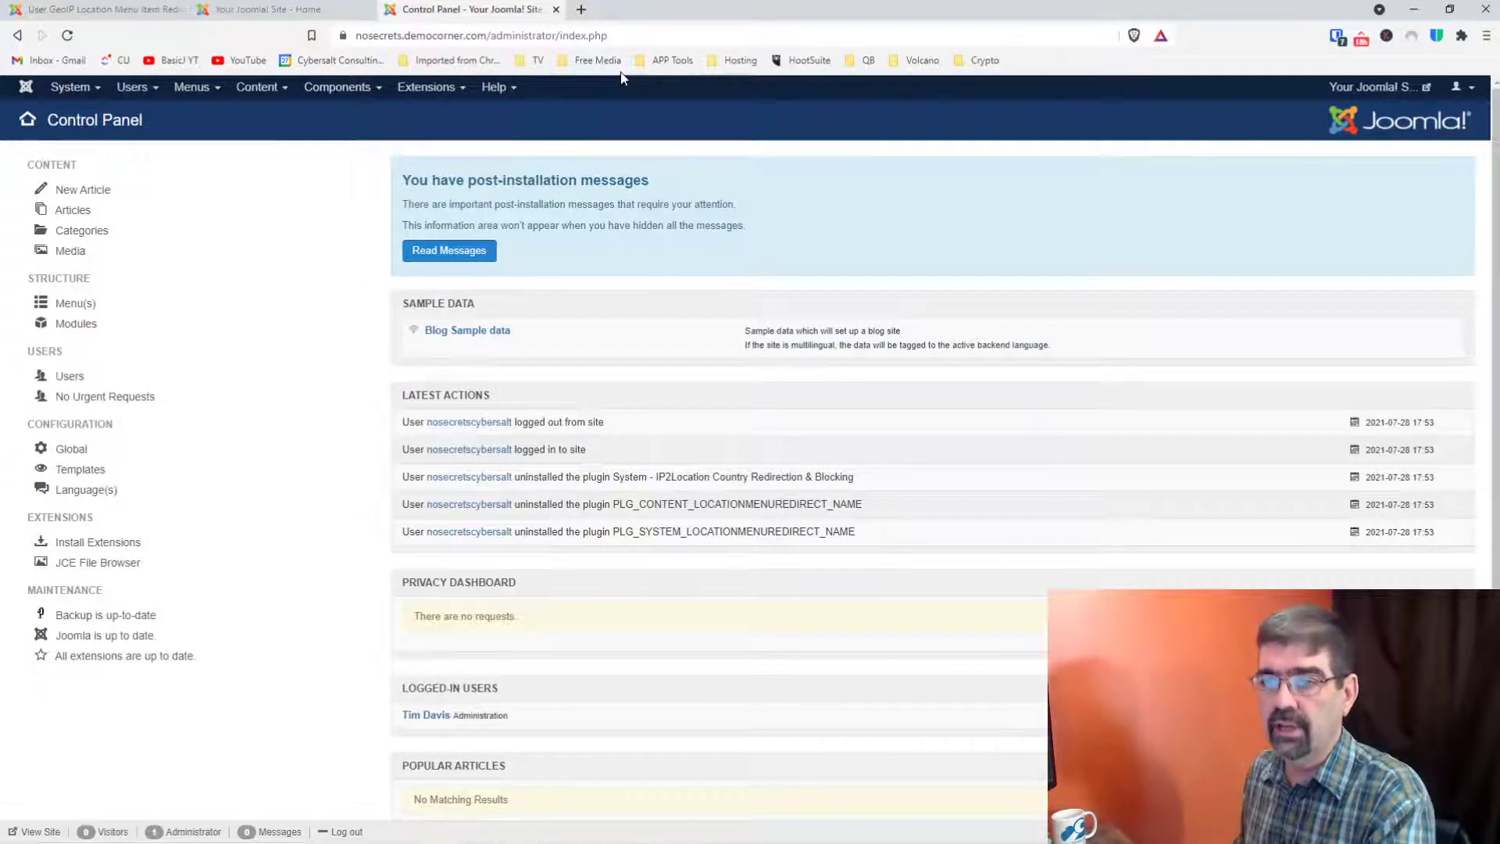
pyautogui.click(418, 92)
pyautogui.moveTo(426, 112)
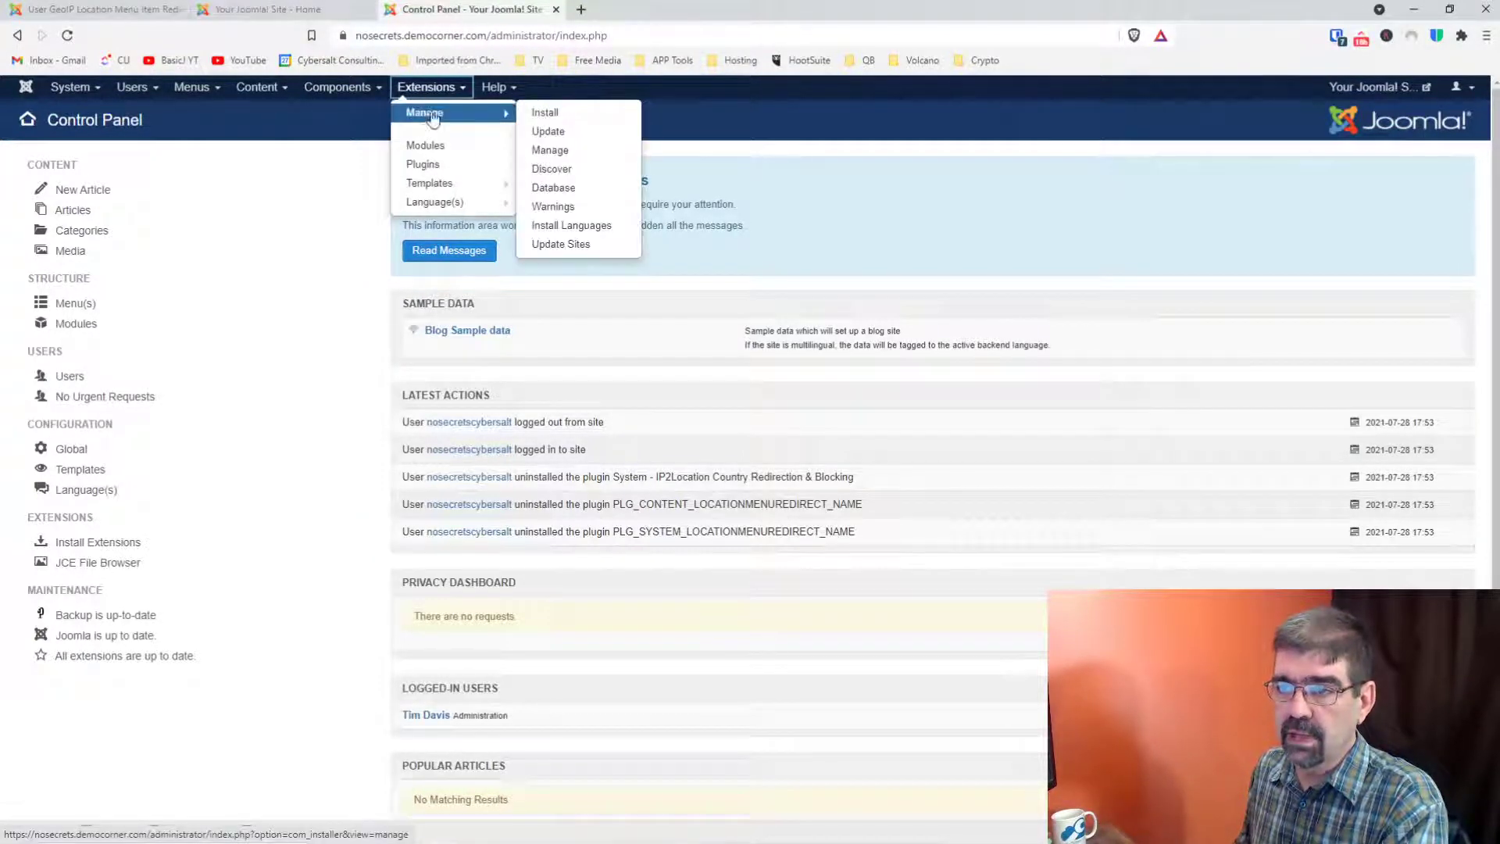
pyautogui.click(530, 111)
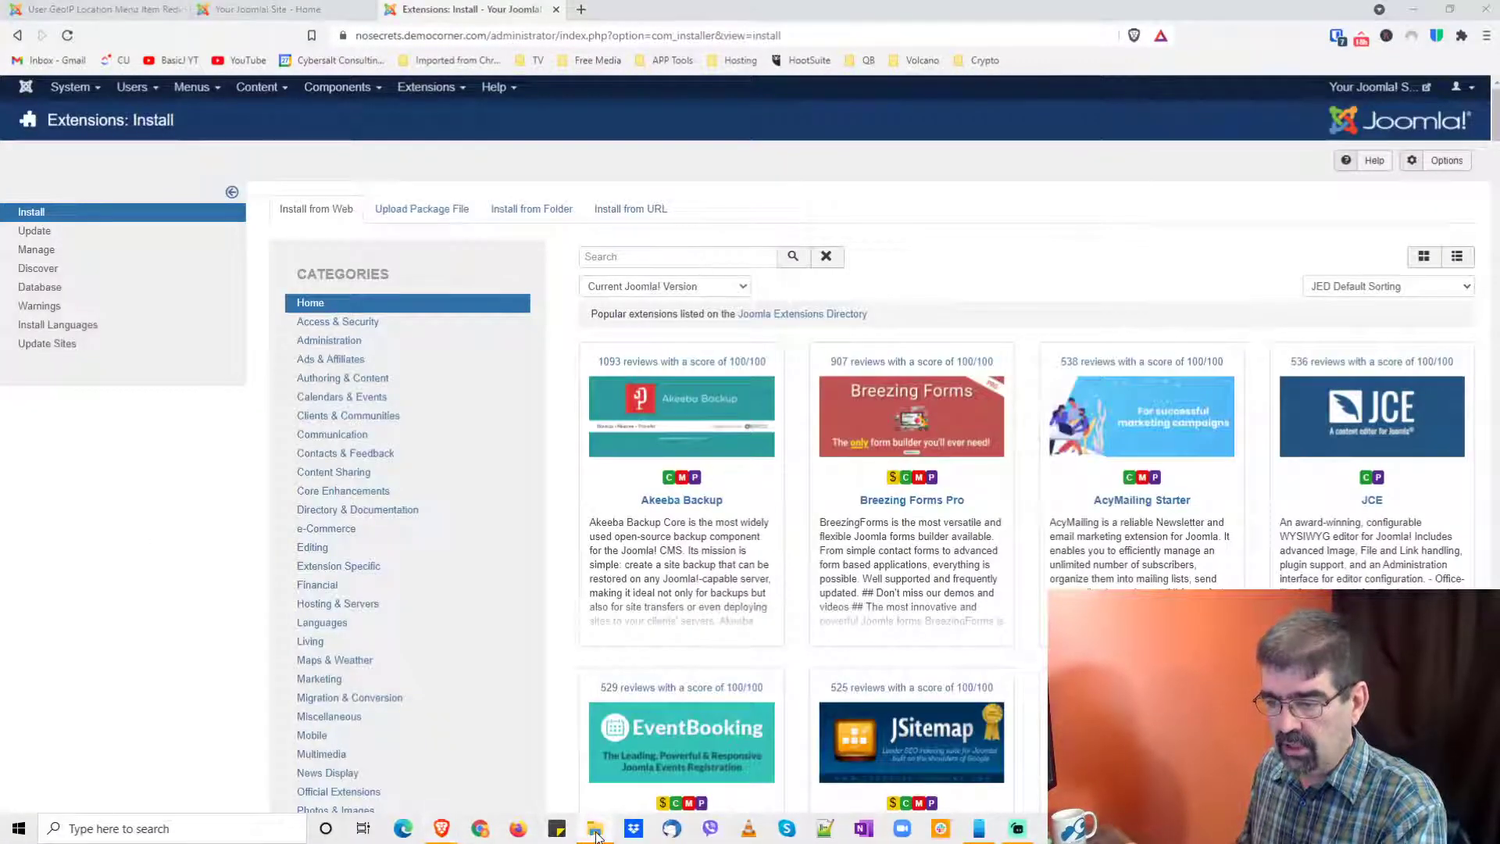
# Step: Upload and install plg_content_locationmenuredirect.zip and plg_system_locationmenuredirect.zip from the Location Menu Redirect folder
pyautogui.click(596, 830)
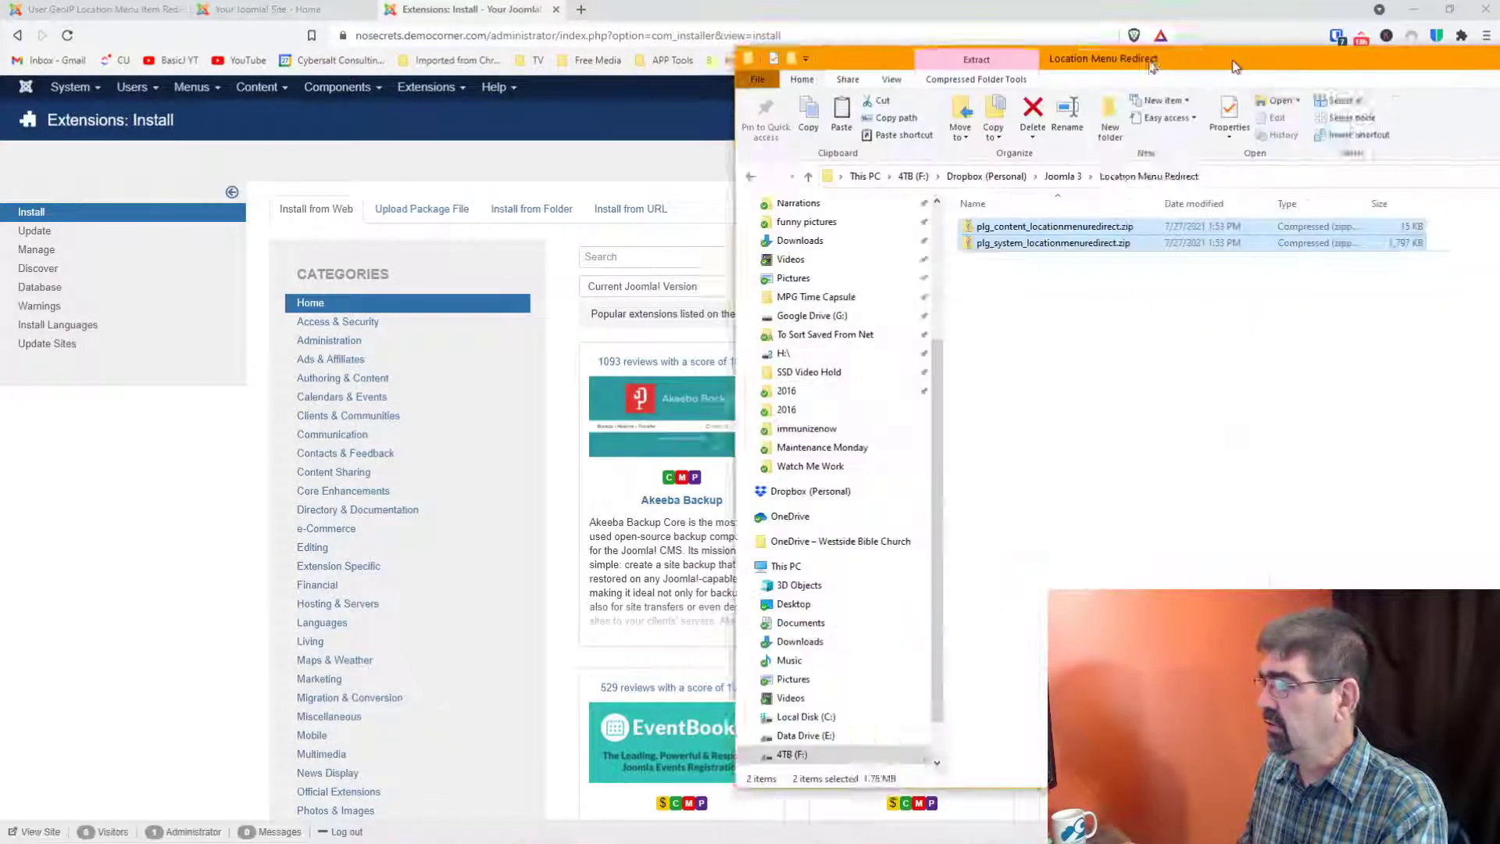
pyautogui.moveTo(1234, 58); pyautogui.dragTo(841, 69)
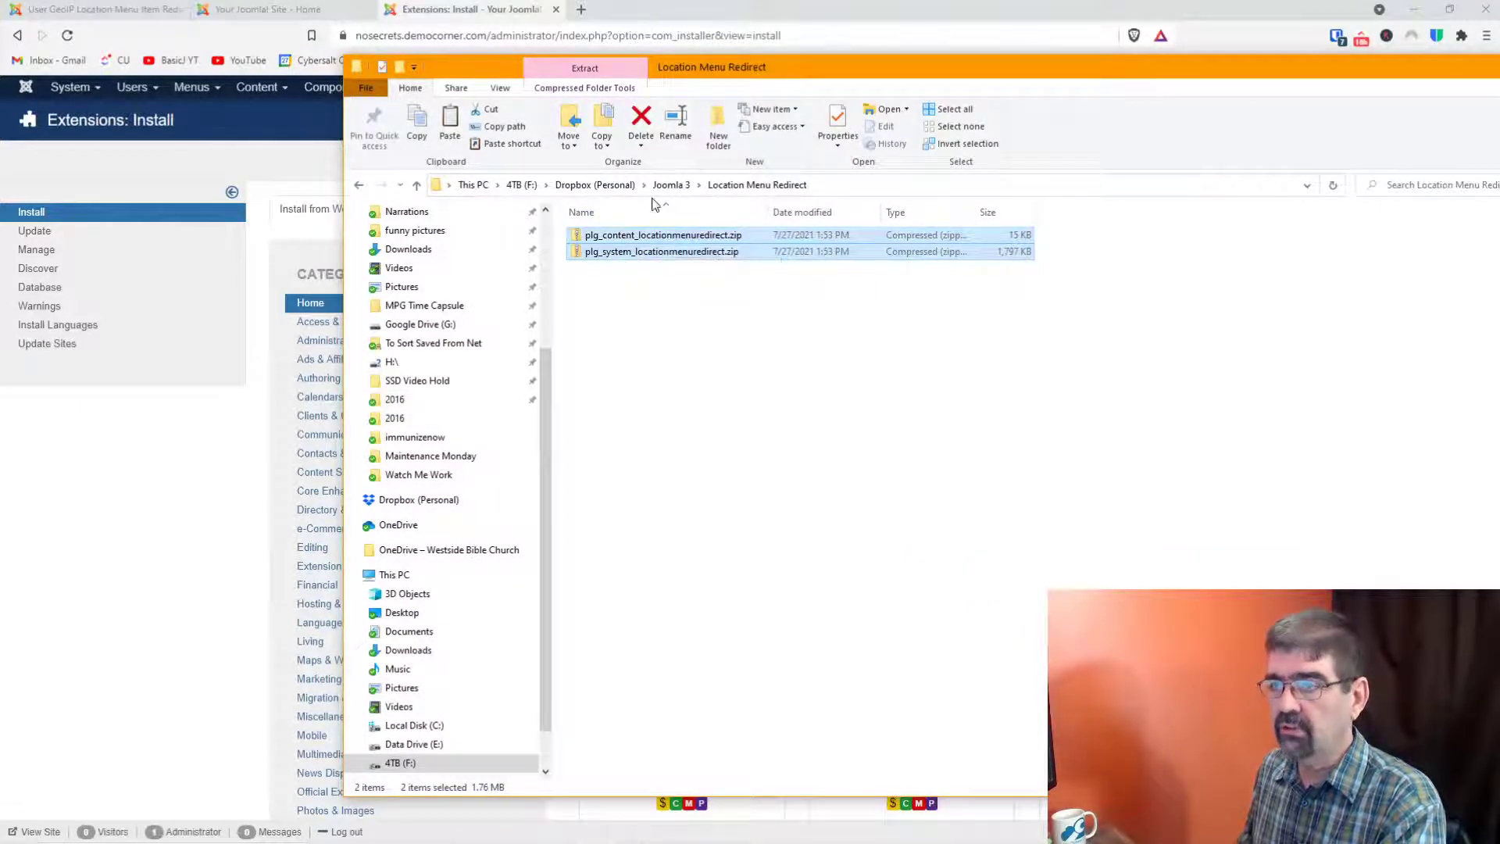
pyautogui.moveTo(812, 78); pyautogui.dragTo(1499, 51)
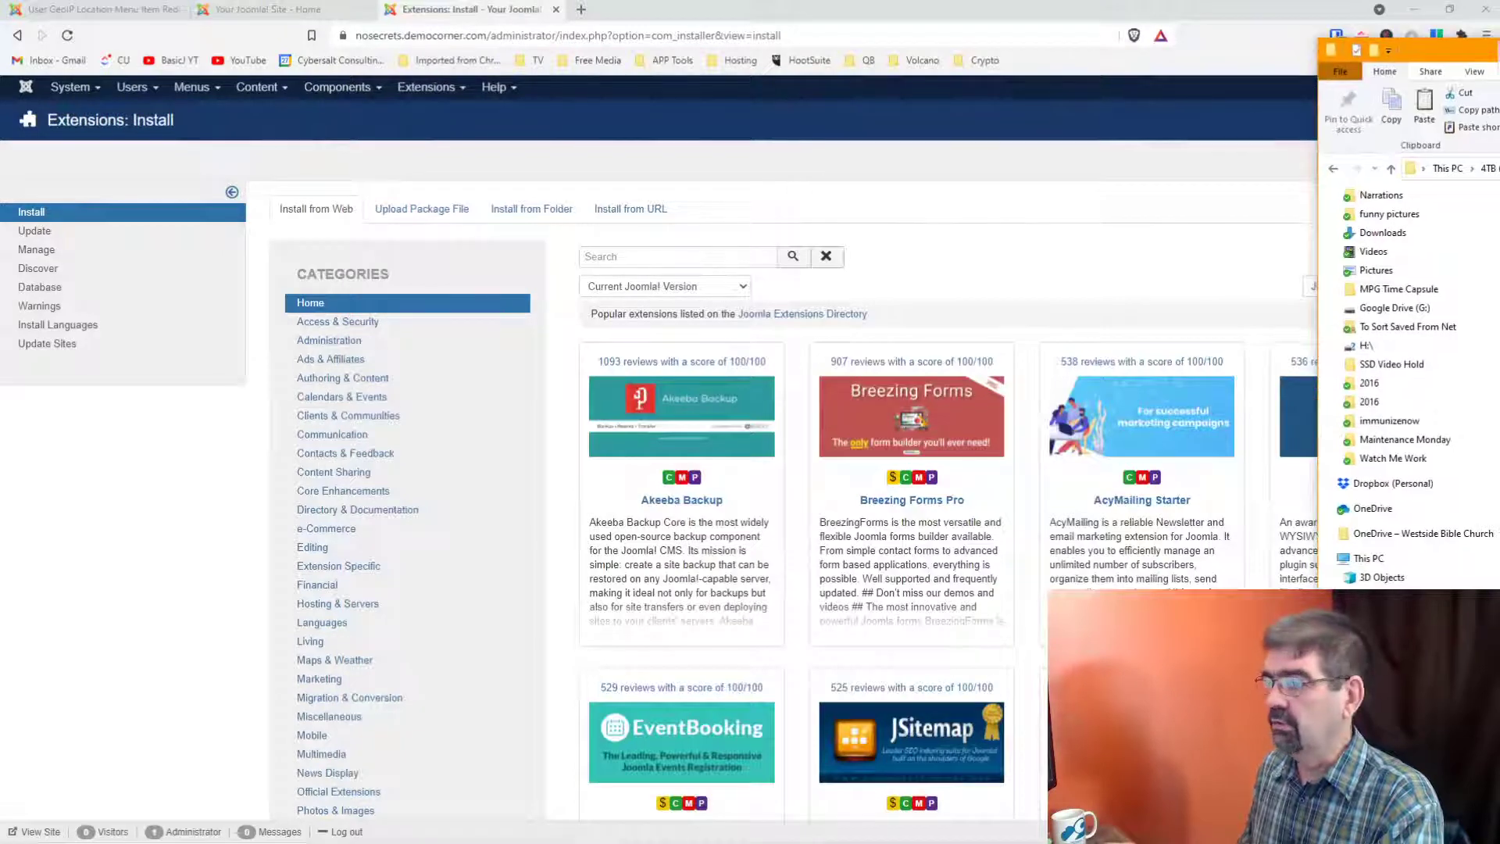
pyautogui.click(428, 211)
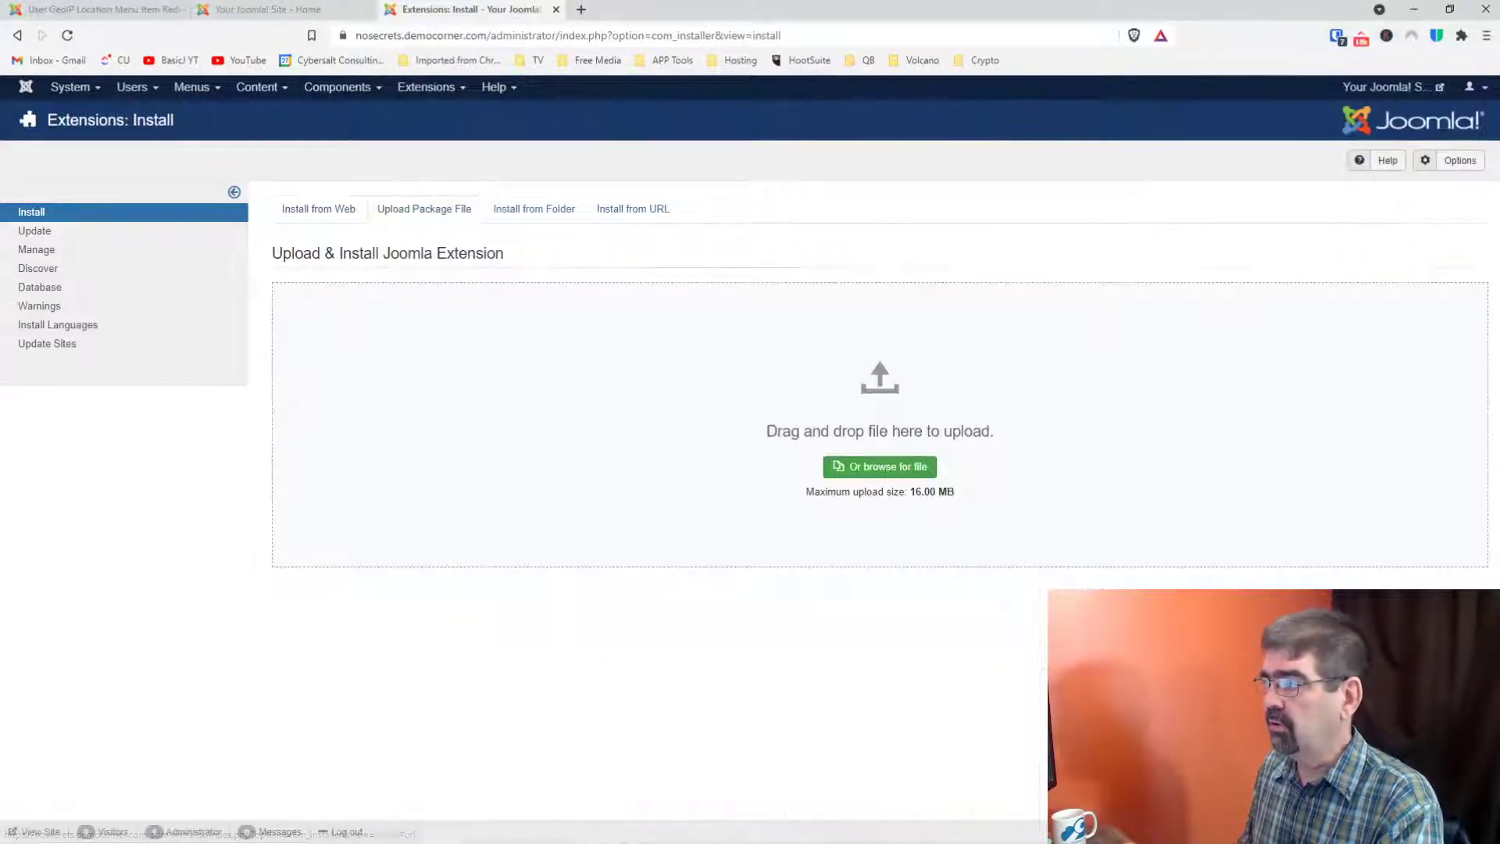
pyautogui.hotkey('alt', 'Tab')
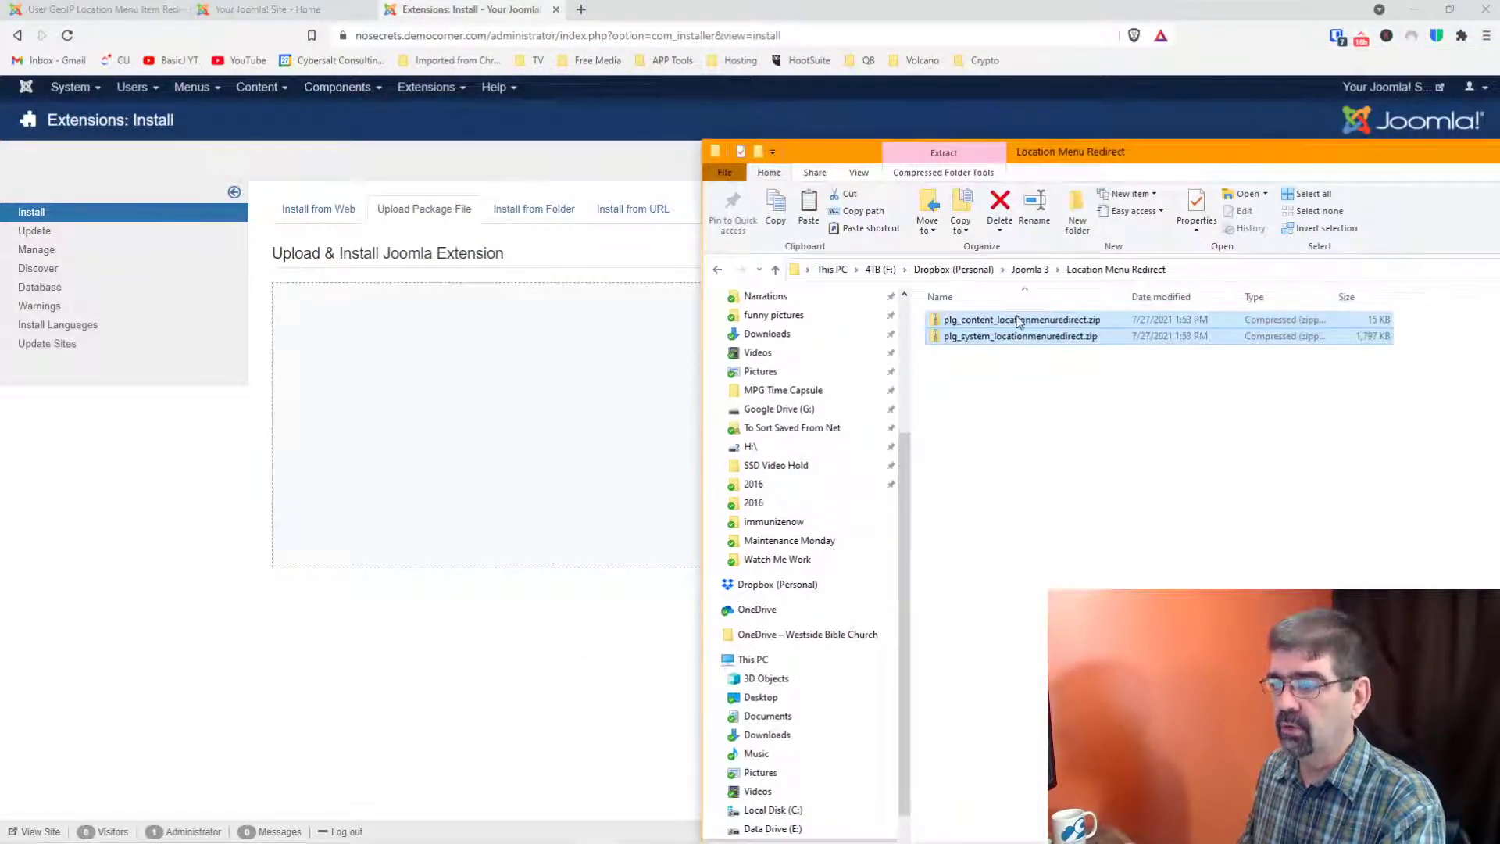
pyautogui.click(1082, 324)
pyautogui.moveTo(1082, 324); pyautogui.dragTo(480, 388)
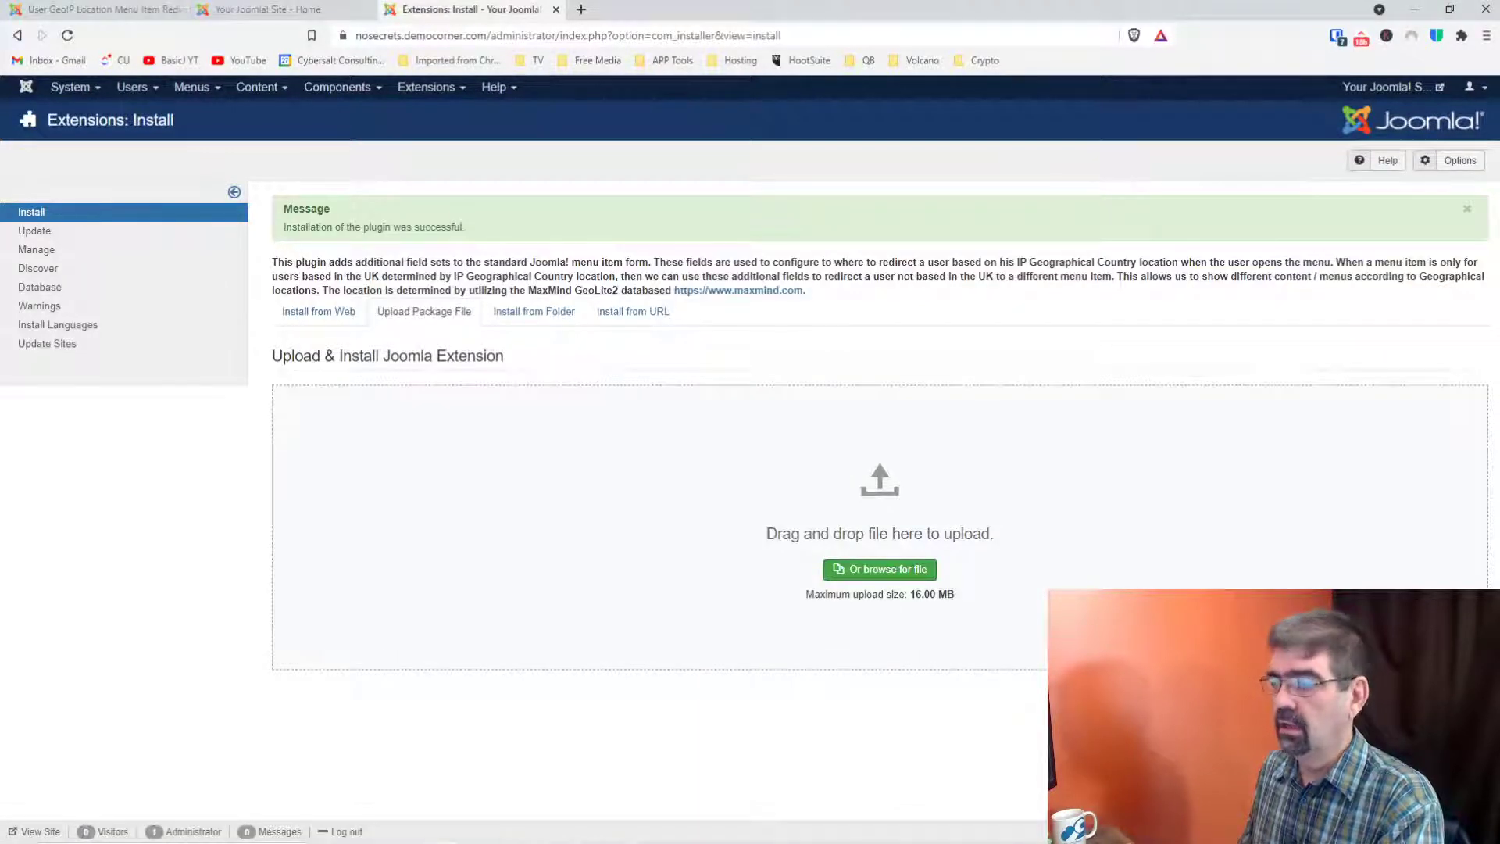
pyautogui.hotkey('alt', 'Tab')
pyautogui.moveTo(1016, 336); pyautogui.dragTo(501, 531)
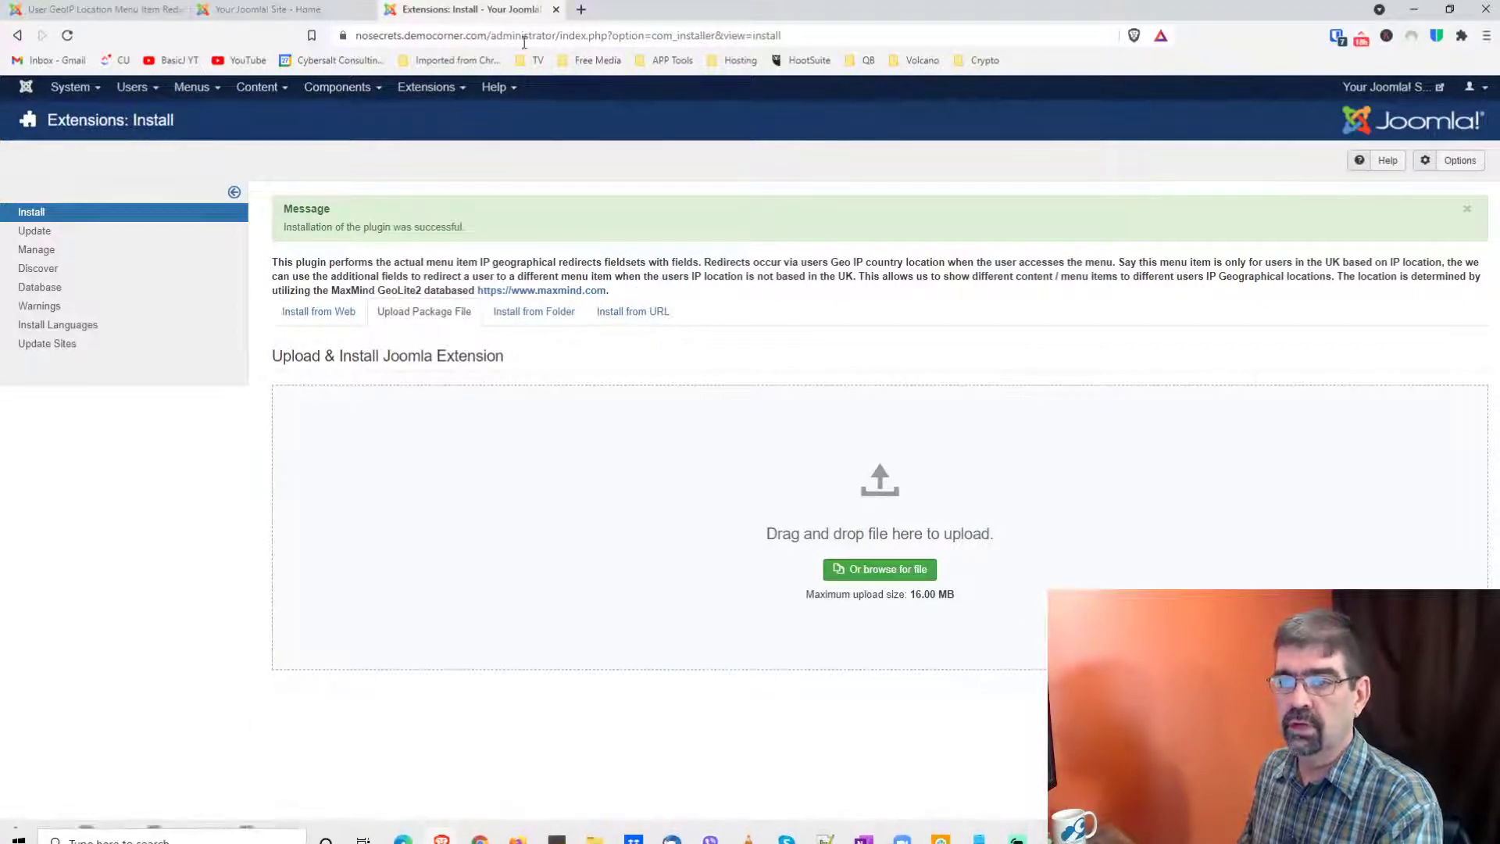
pyautogui.click(427, 88)
pyautogui.click(640, 120)
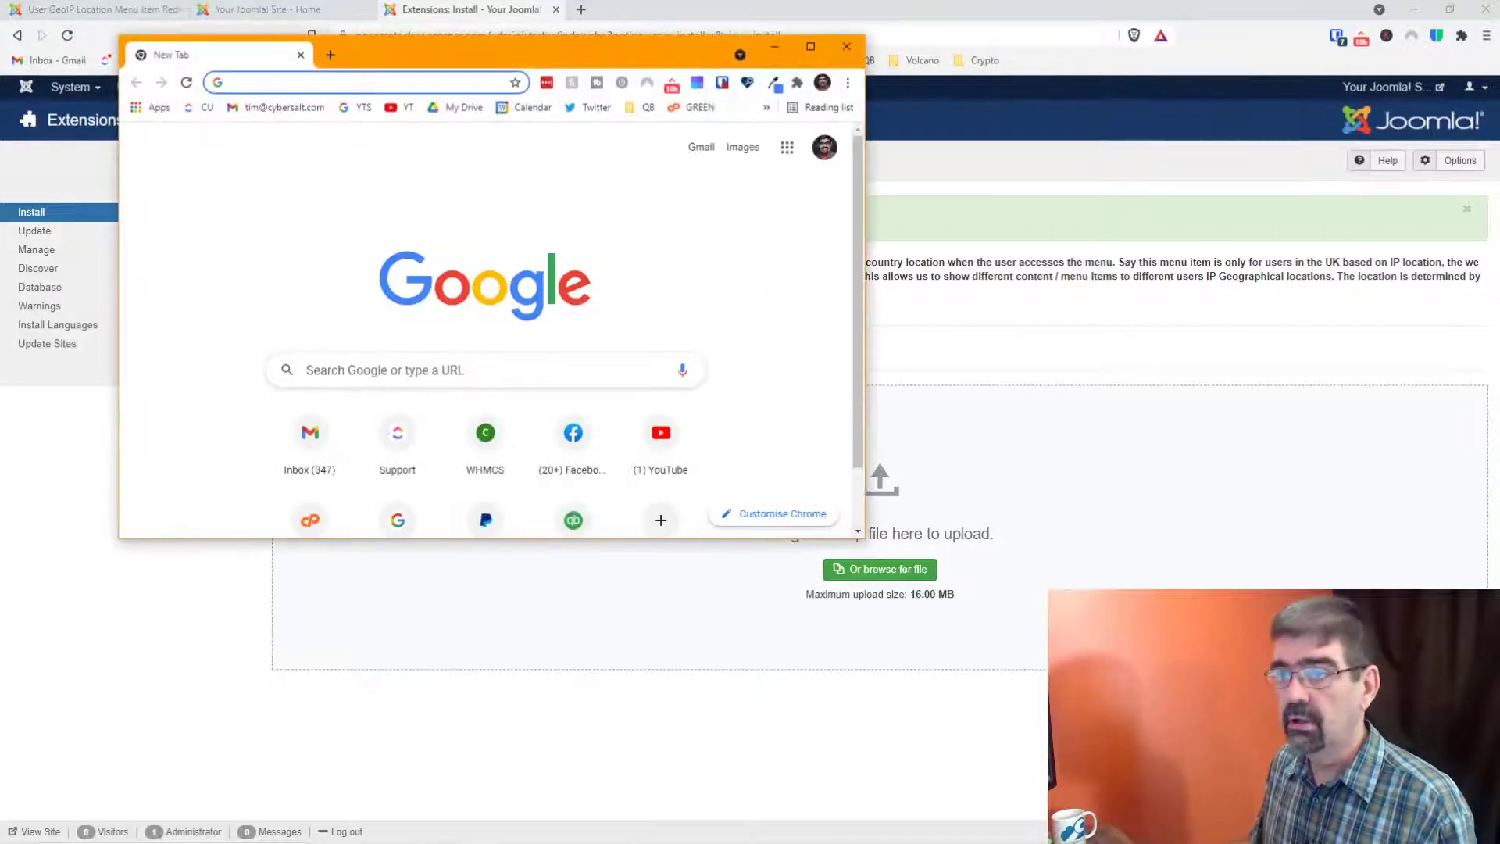
pyautogui.hotkey('ctrl', 'w')
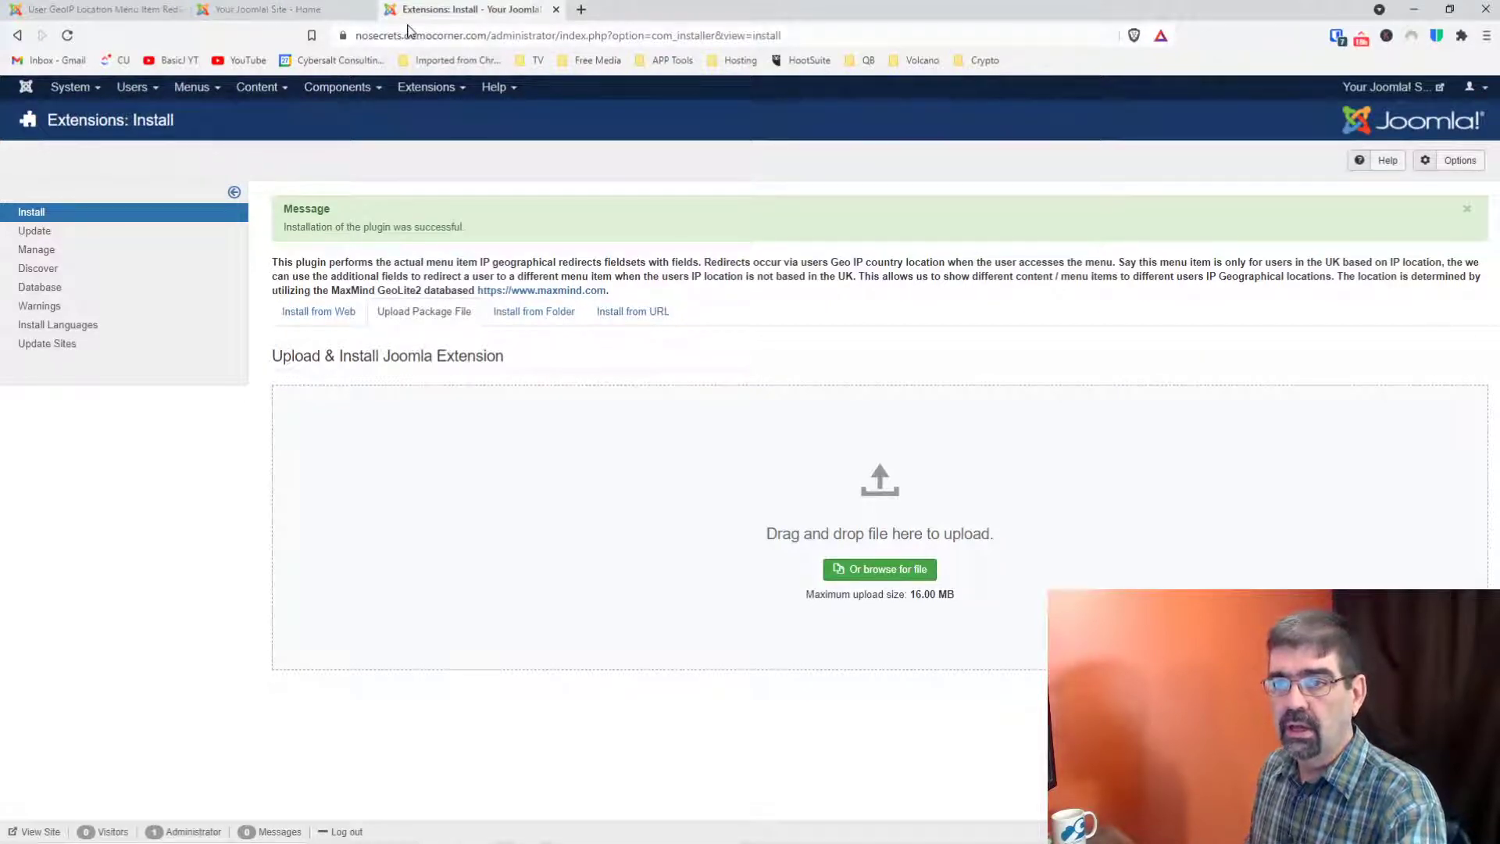
# Step: Open the plugin list sorted by ID descending, and look briefly at the site's front end
pyautogui.click(431, 92)
pyautogui.click(437, 161)
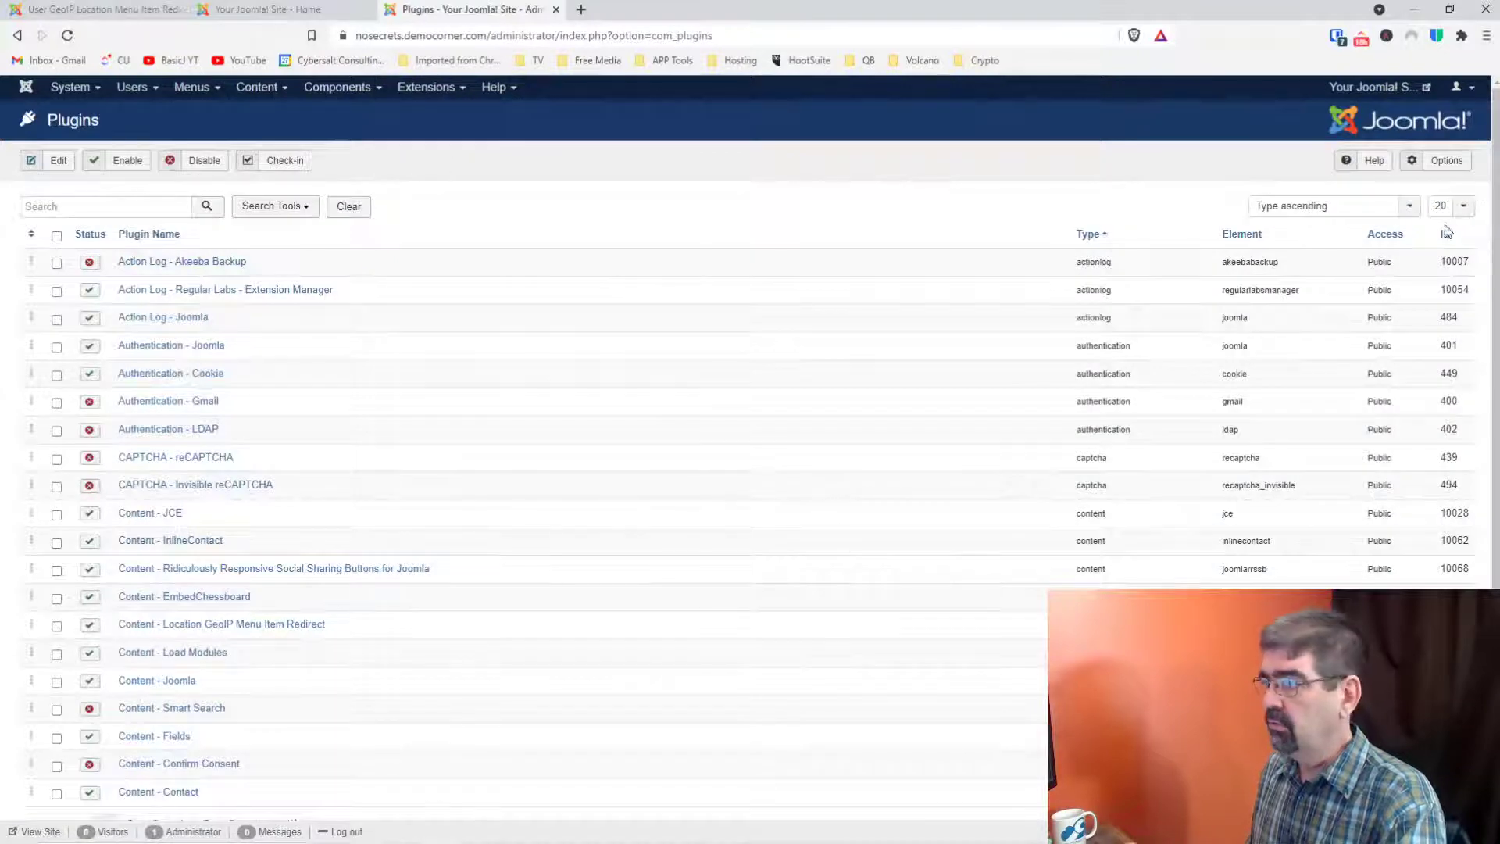
pyautogui.click(1448, 233)
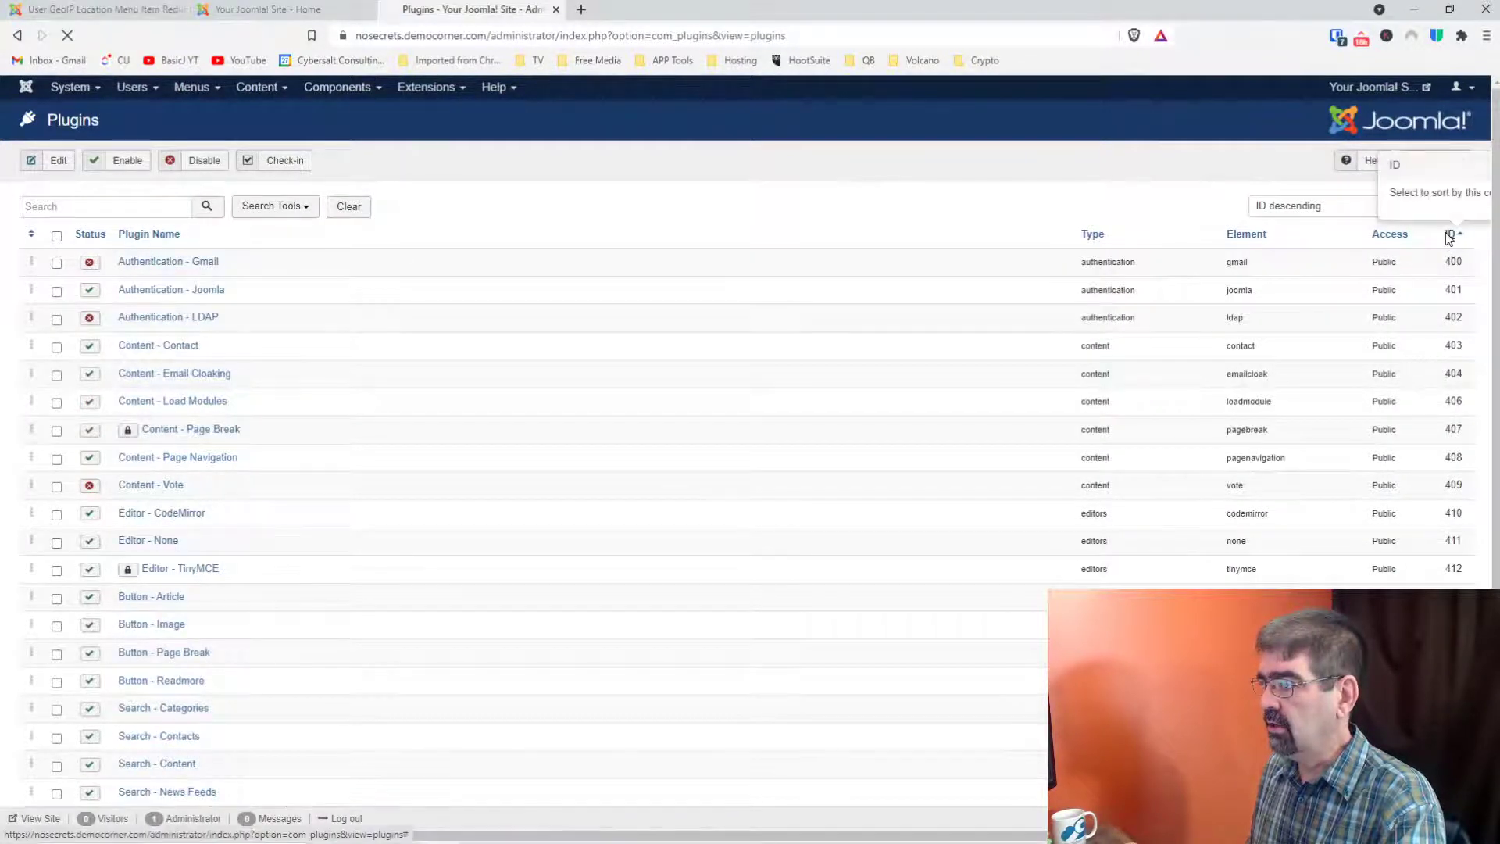
pyautogui.click(237, 16)
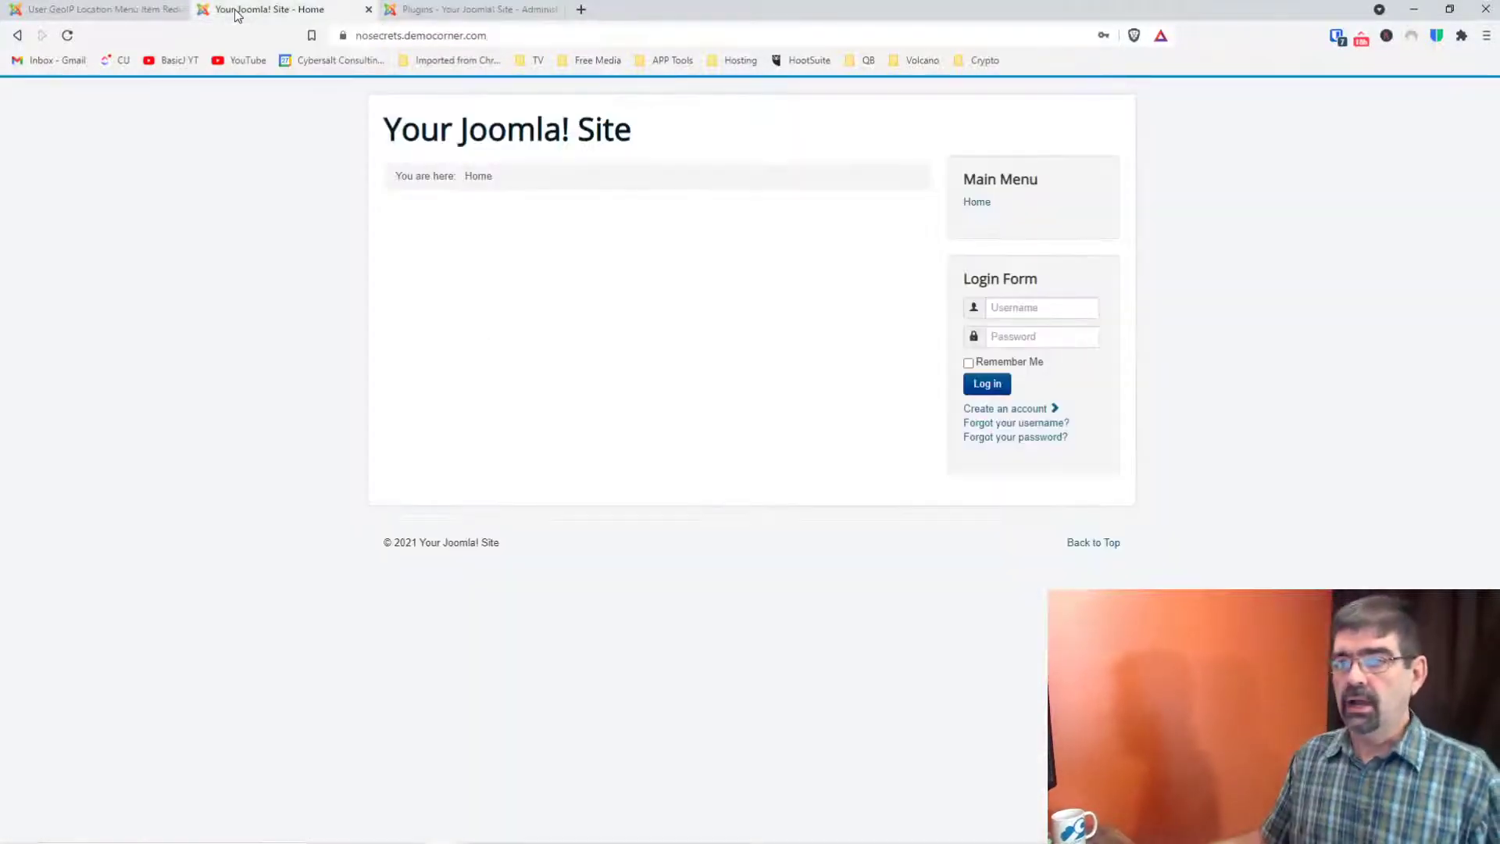
pyautogui.click(477, 10)
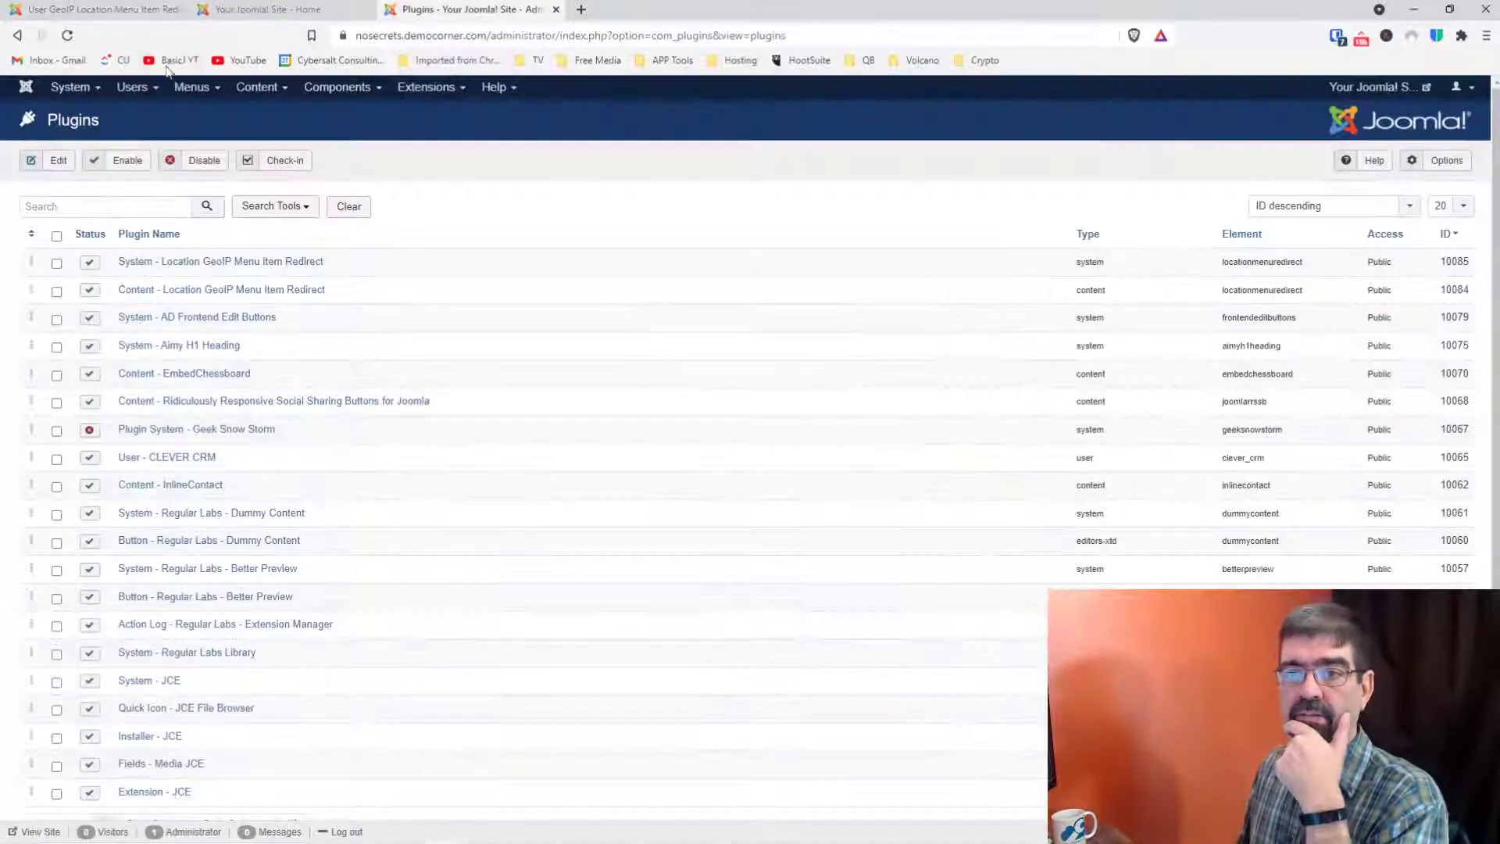
# Step: Open the Home item of the Main Menu for editing and display its Location IP Menu Redirect settings
pyautogui.click(181, 89)
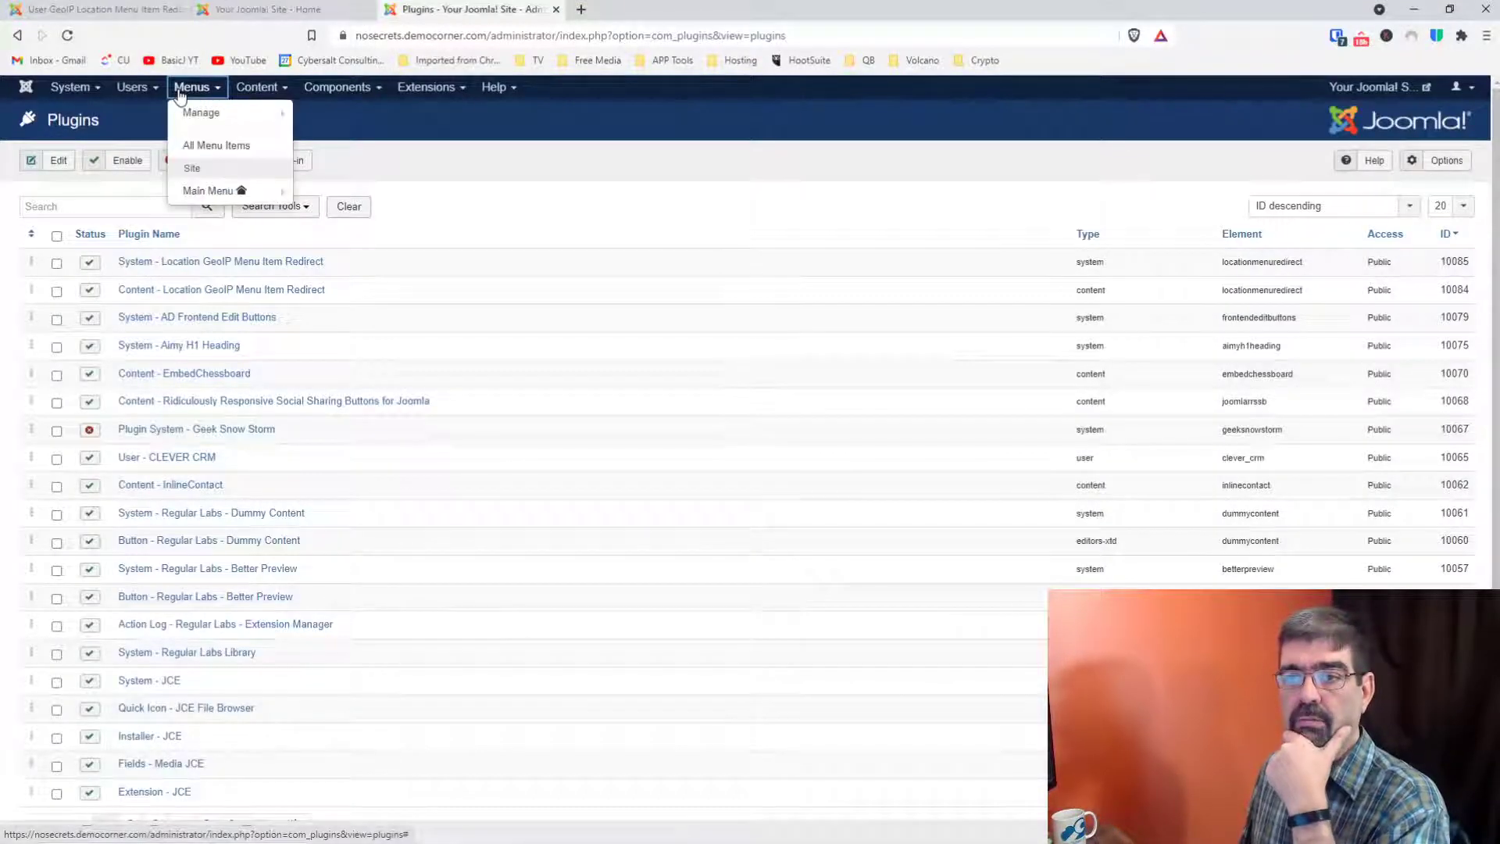
pyautogui.click(207, 190)
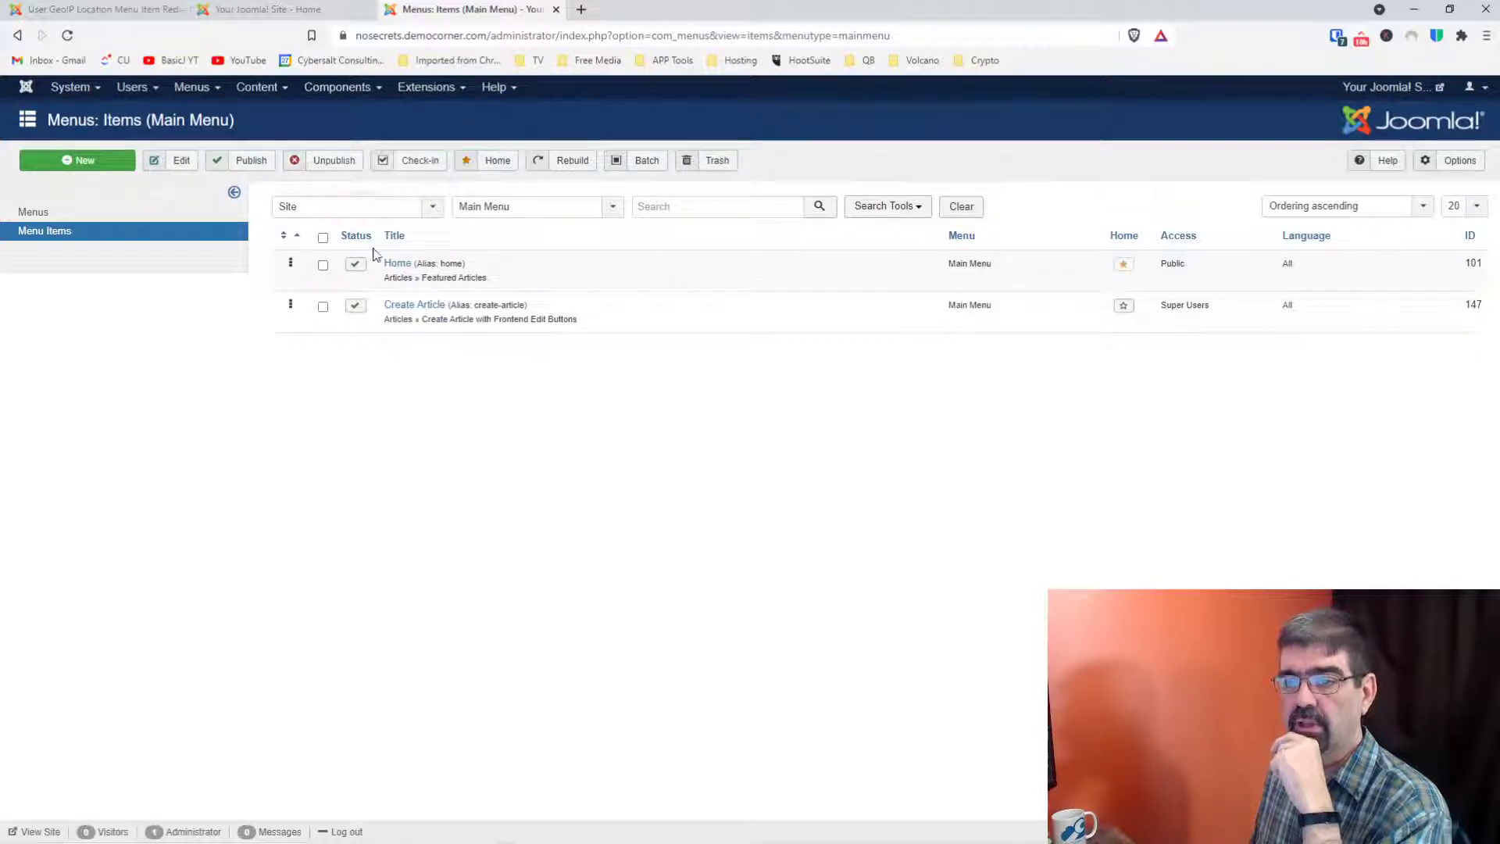
pyautogui.click(395, 266)
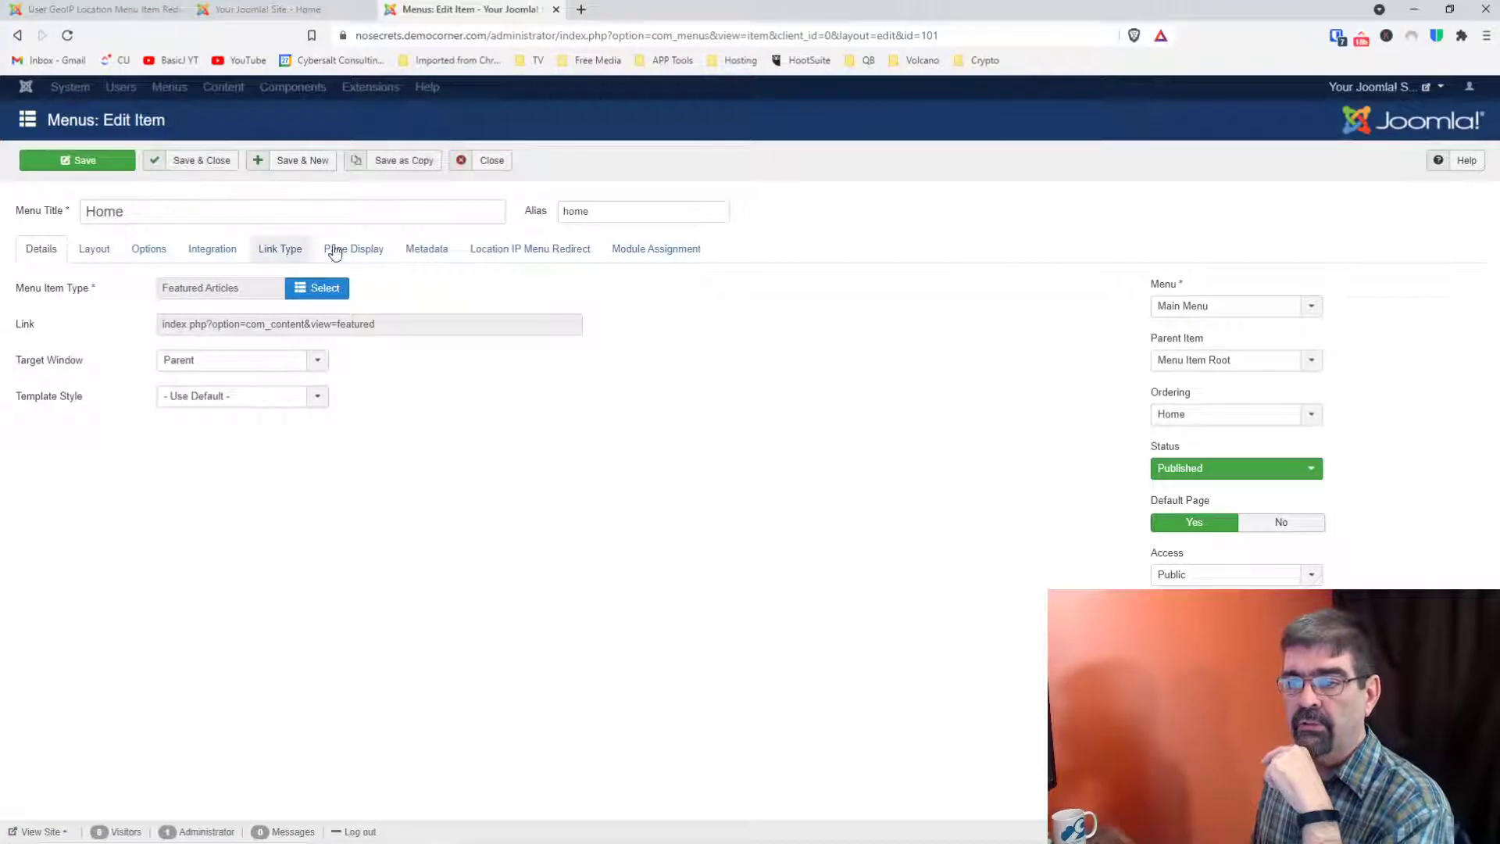
pyautogui.click(508, 256)
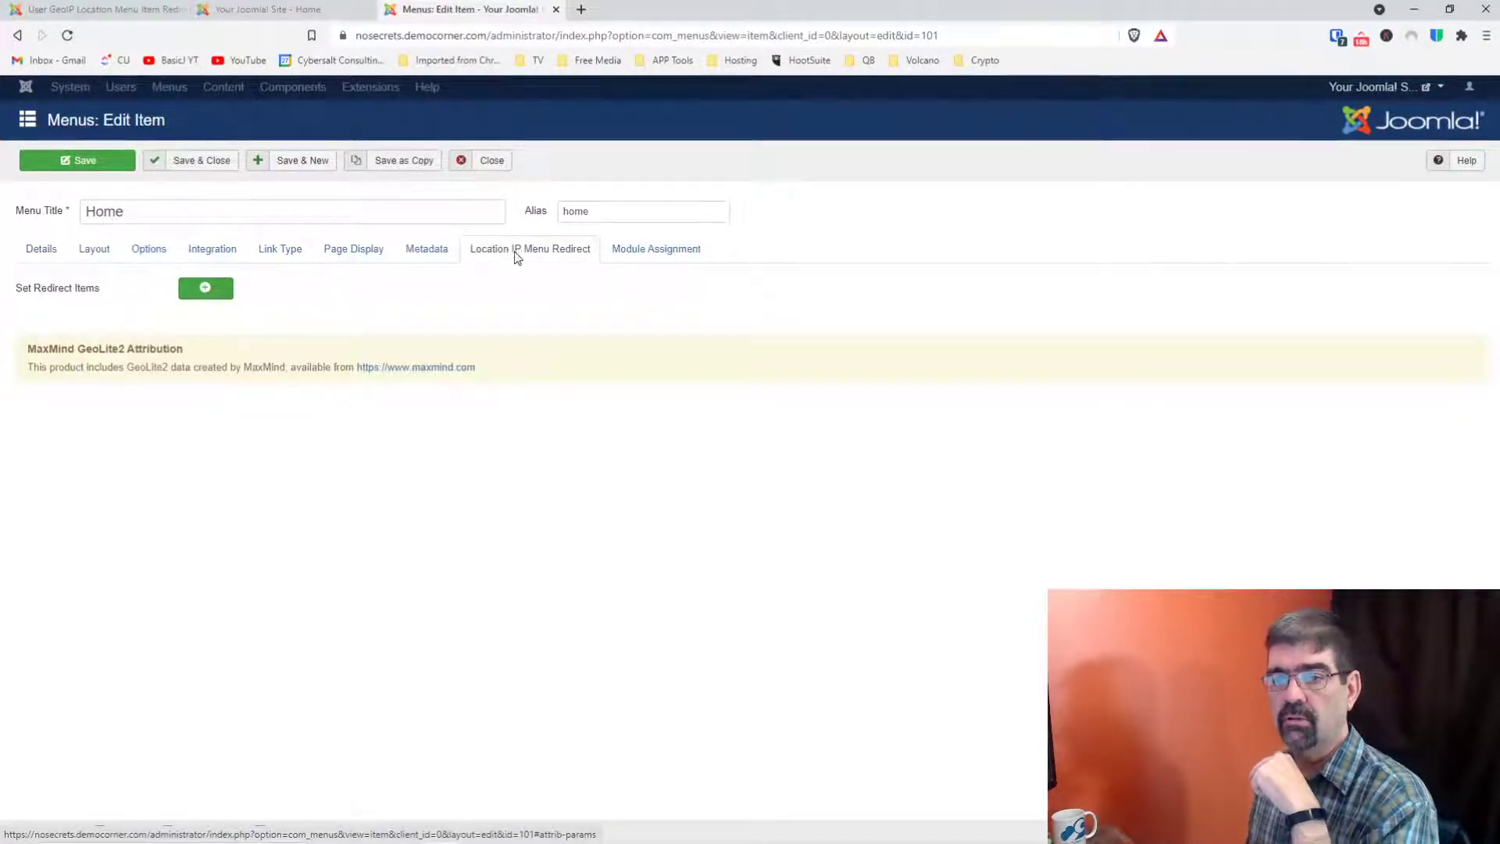
# Step: Try a redirect item for Albania on the Home menu item, review its destination and HTTP redirect type options, and close without saving
pyautogui.click(206, 288)
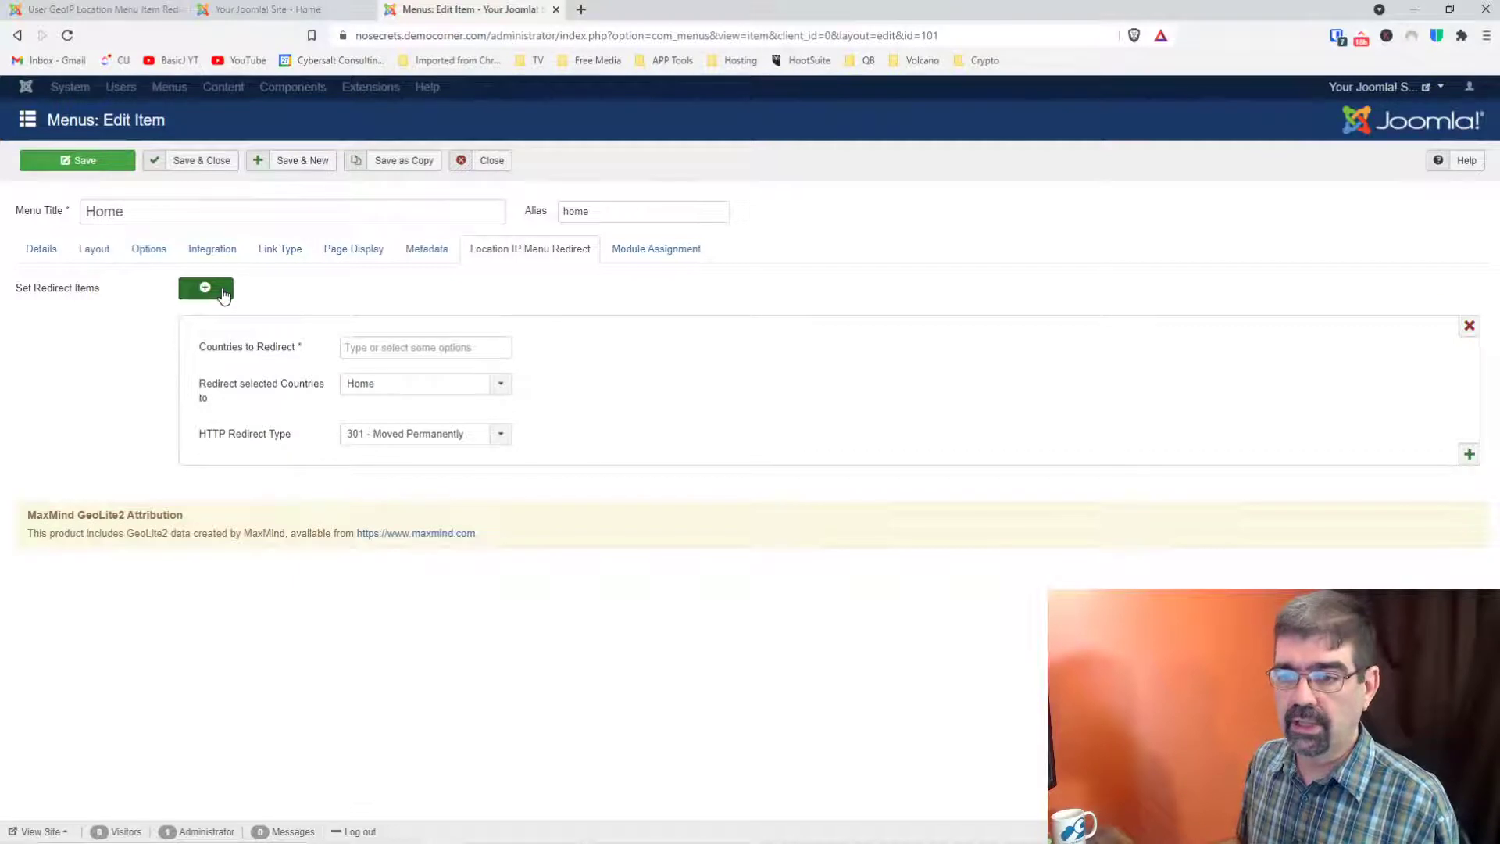
pyautogui.click(388, 345)
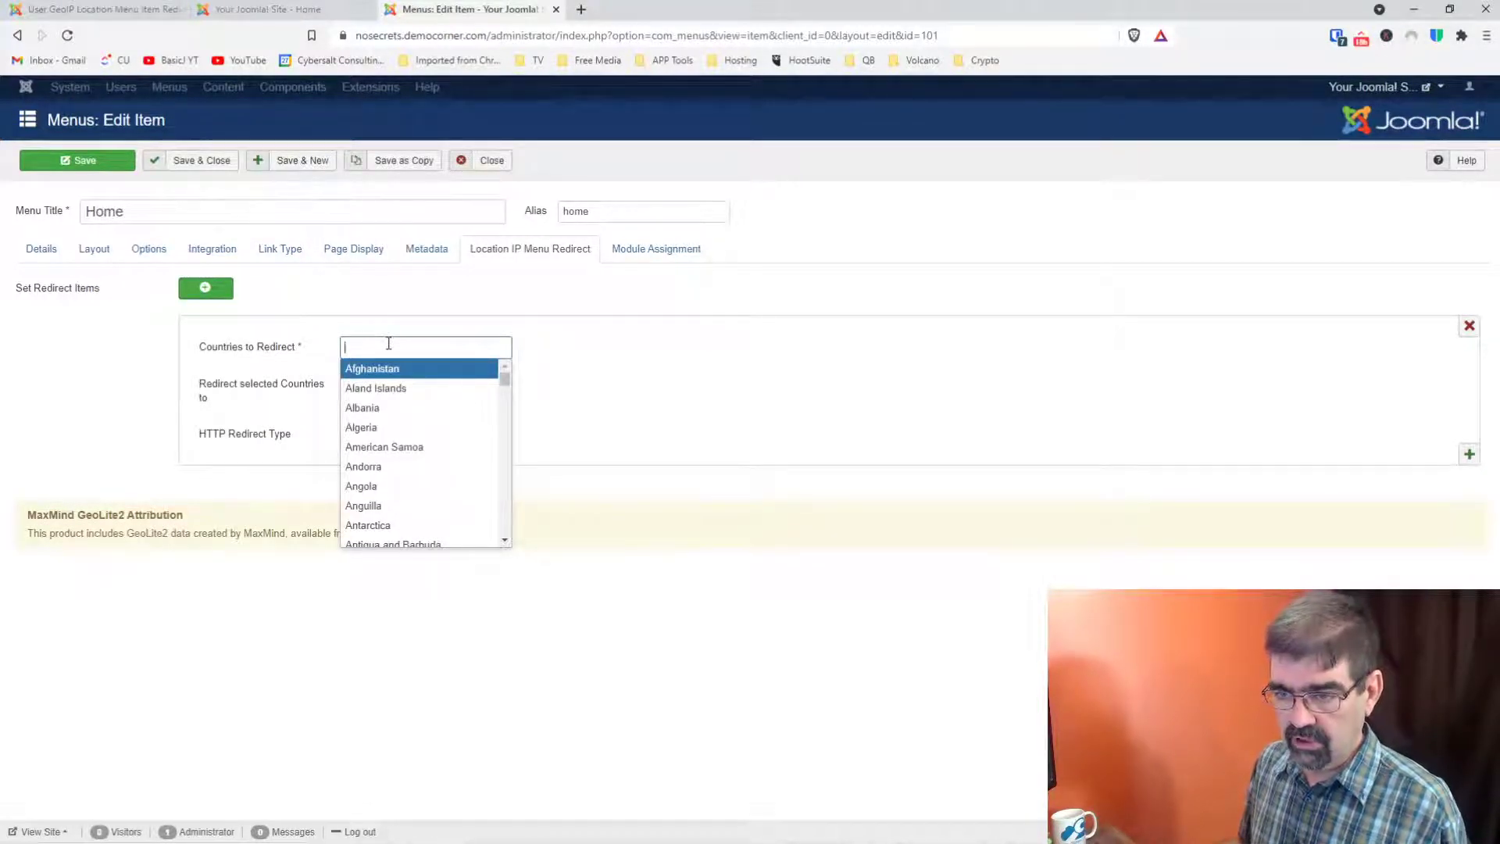
pyautogui.click(390, 407)
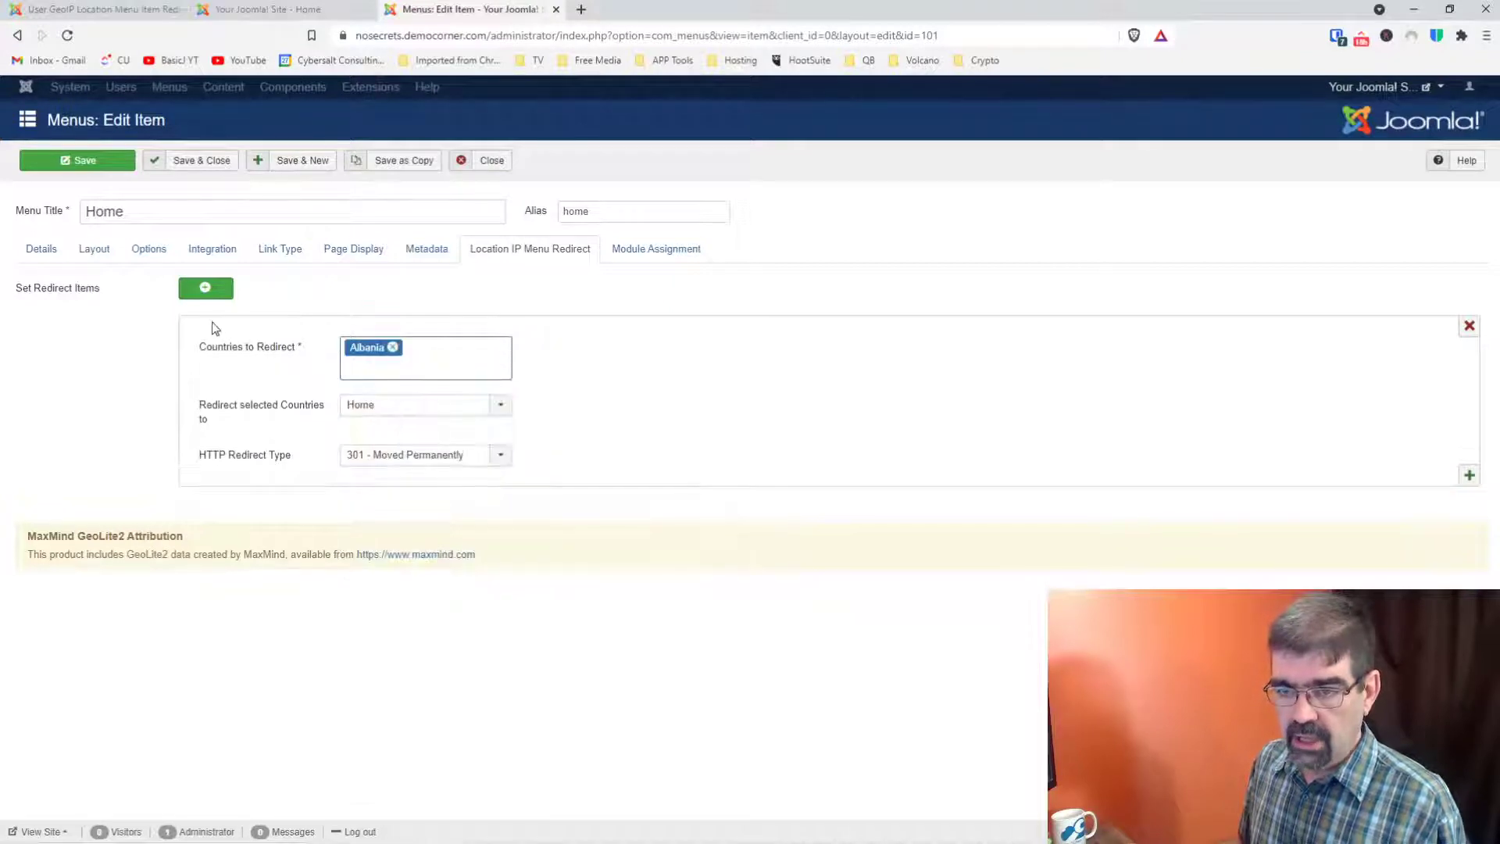
pyautogui.click(408, 404)
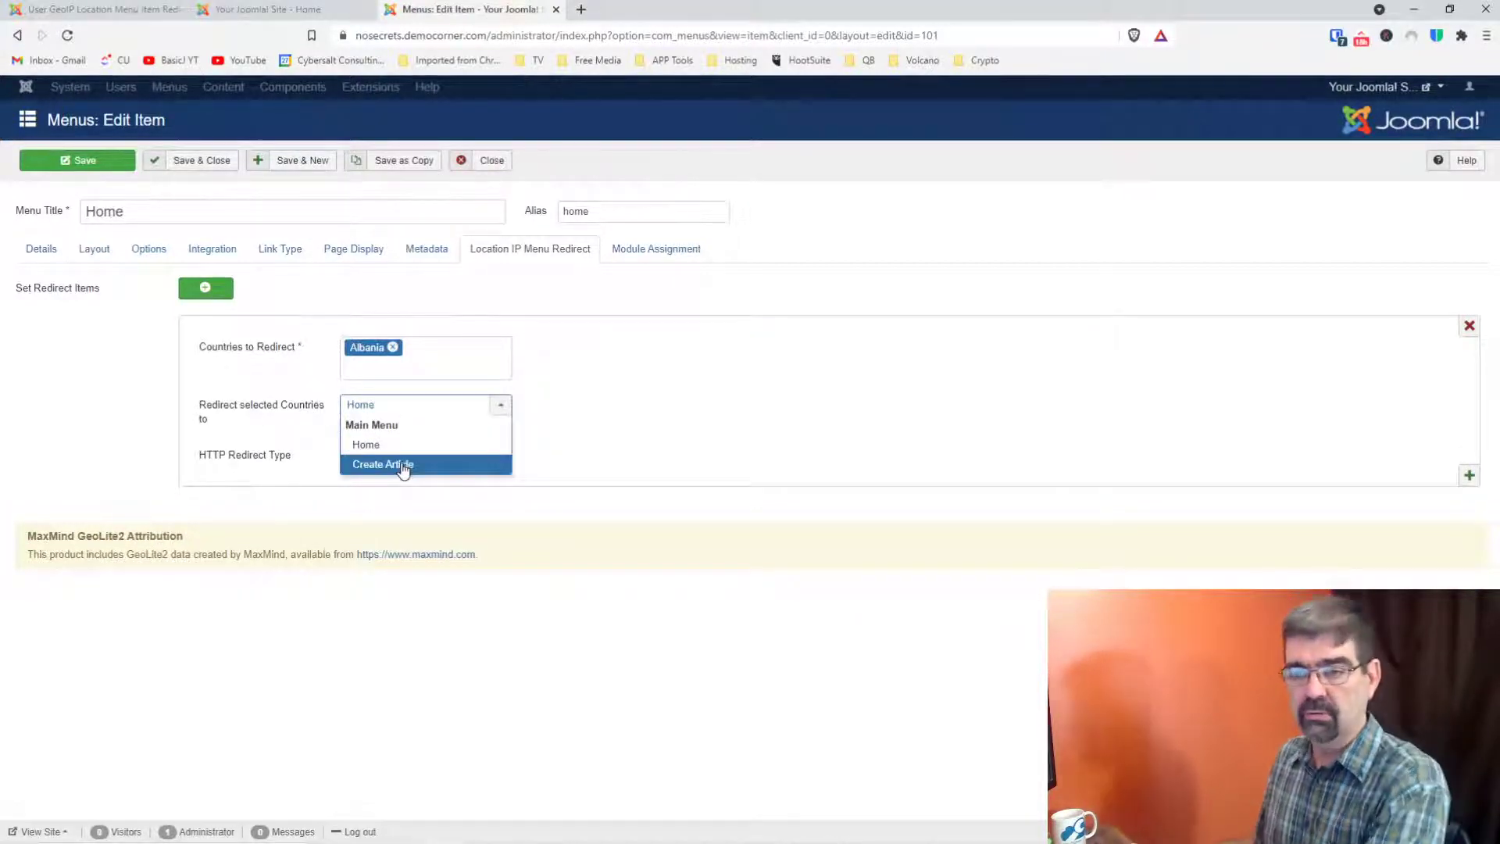
pyautogui.click(588, 425)
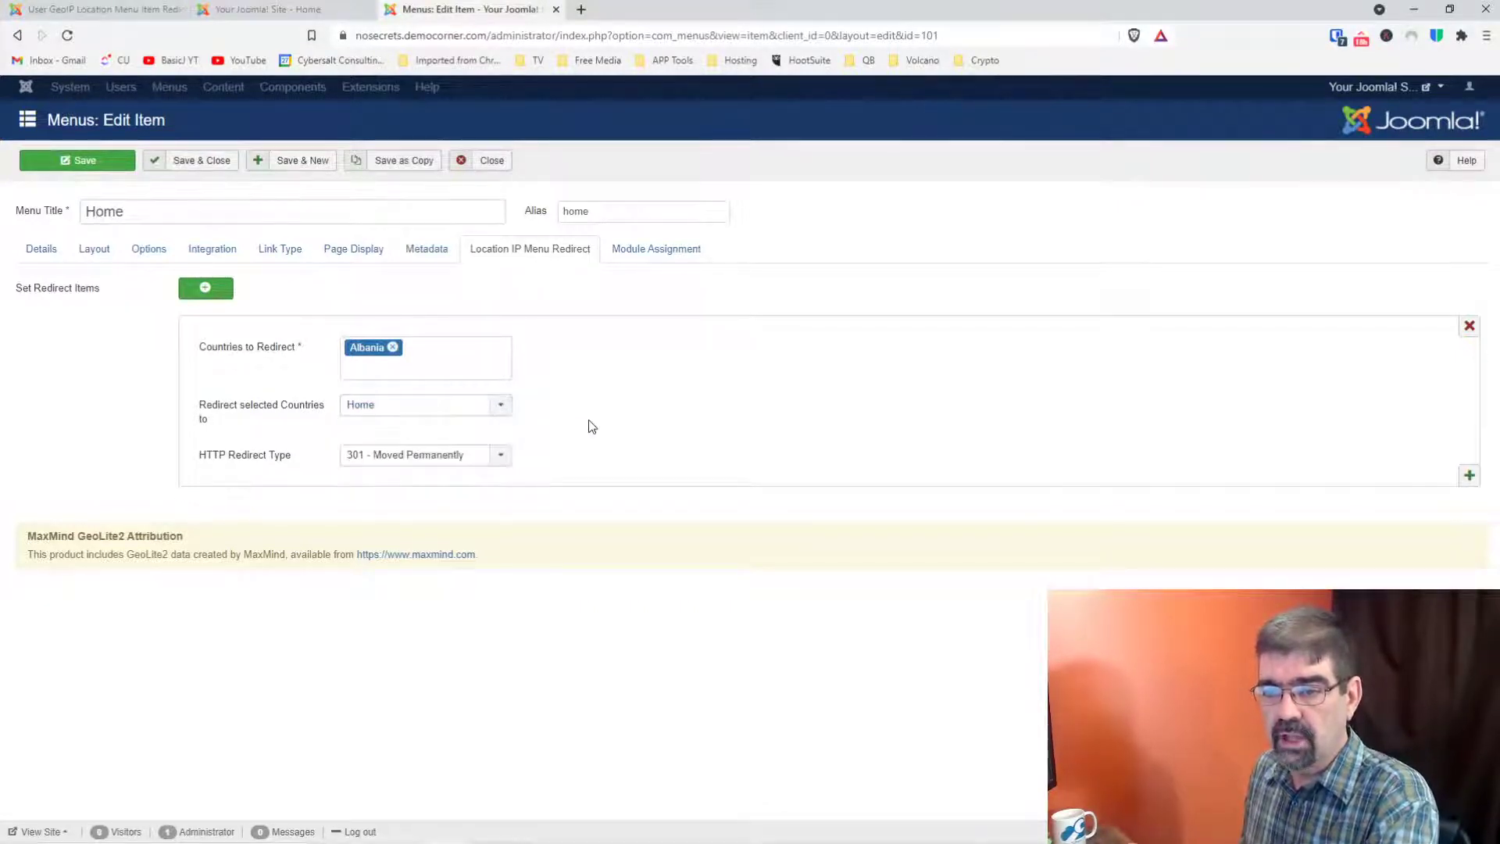
pyautogui.click(501, 460)
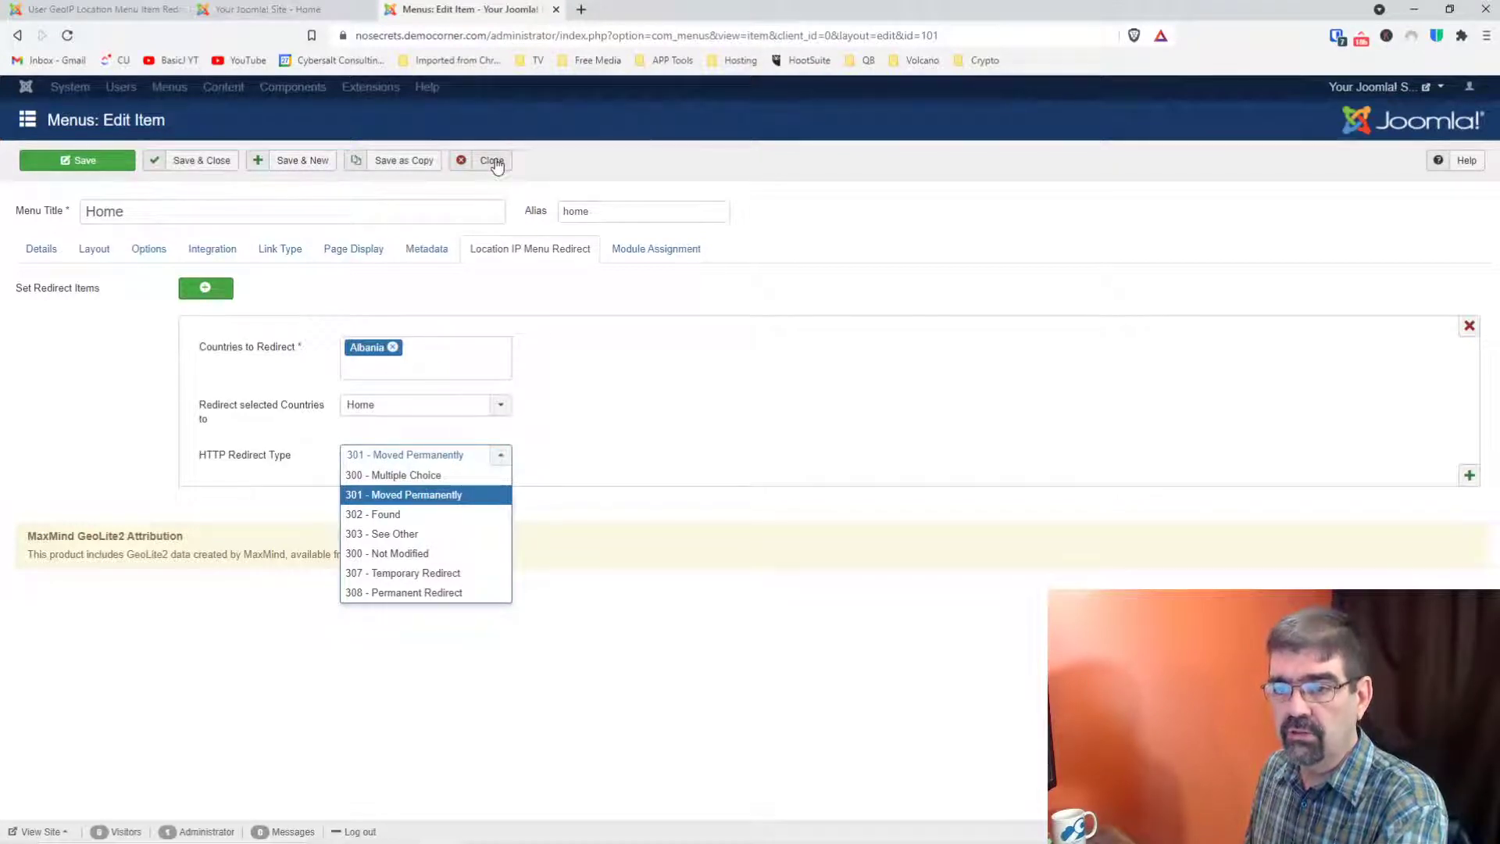
pyautogui.click(496, 164)
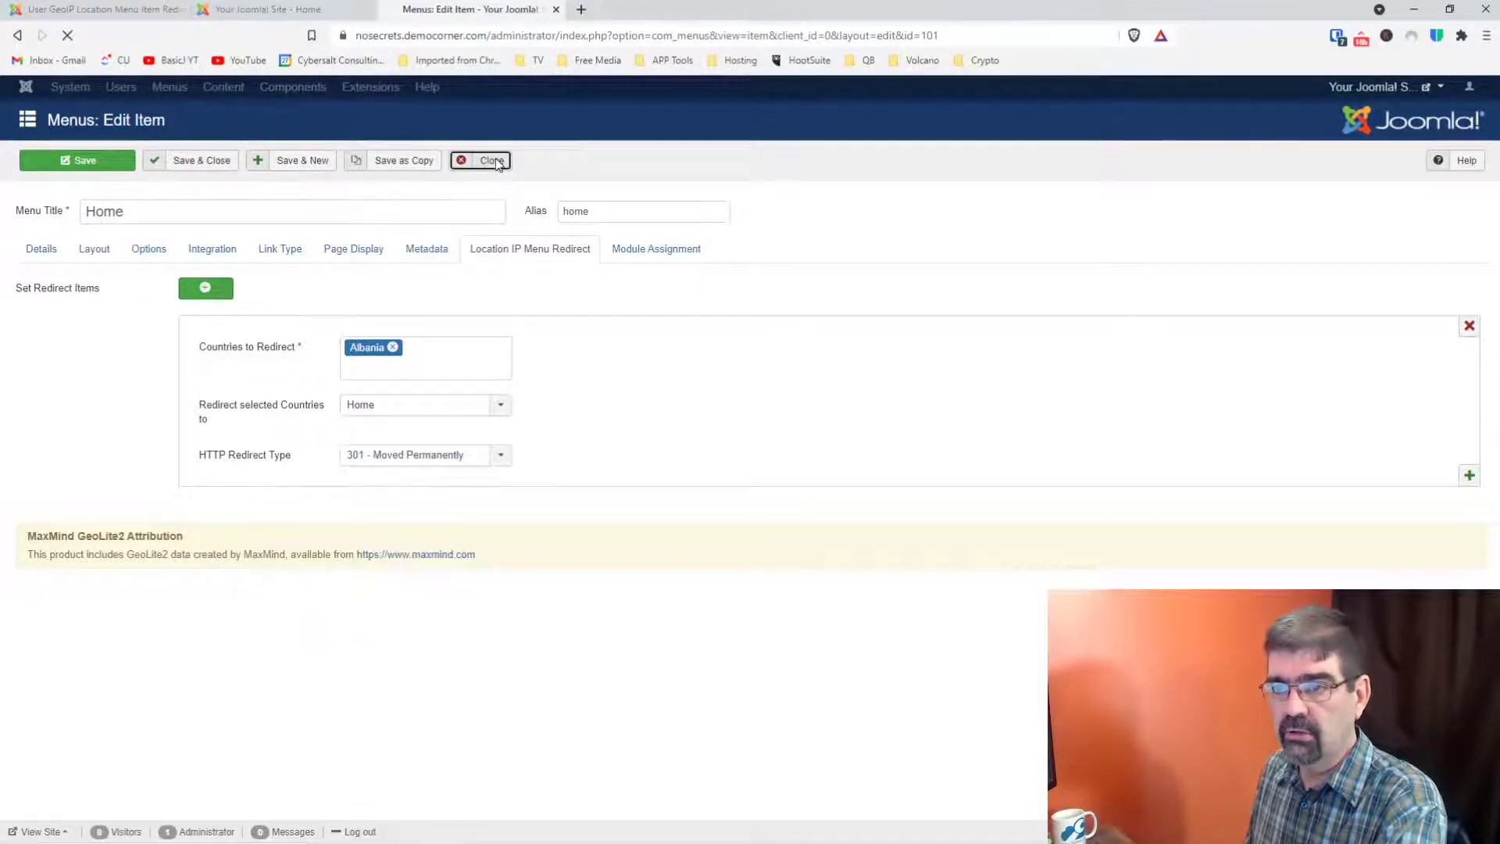
# Step: Move the site's front-end page after the administrator page in the browser and copy its address, nosecrets.democorner.com
pyautogui.click(240, 9)
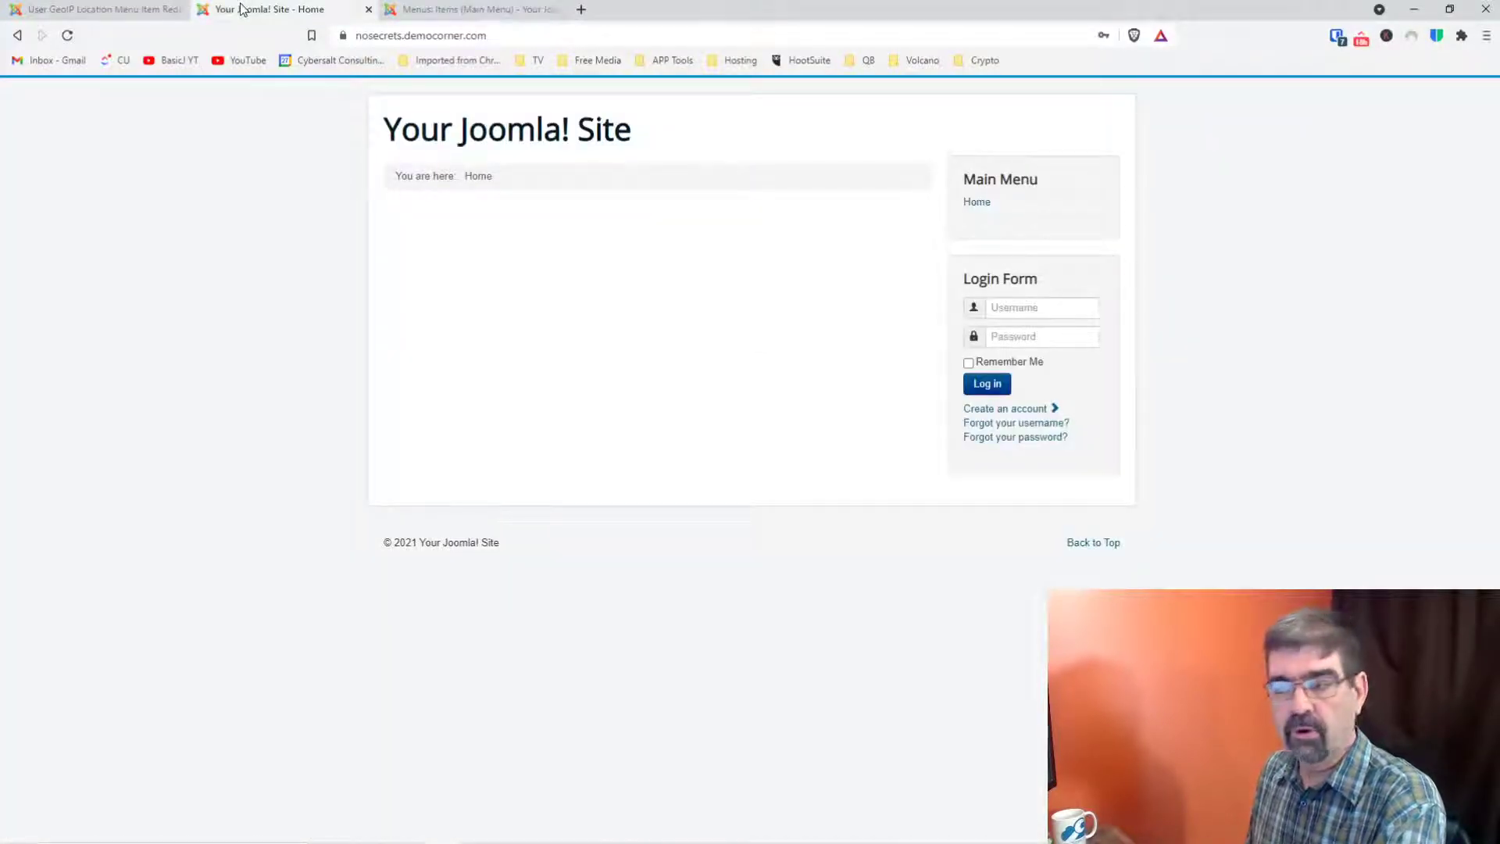
pyautogui.moveTo(241, 10); pyautogui.dragTo(429, 10)
pyautogui.click(511, 37)
pyautogui.rightClick(511, 39)
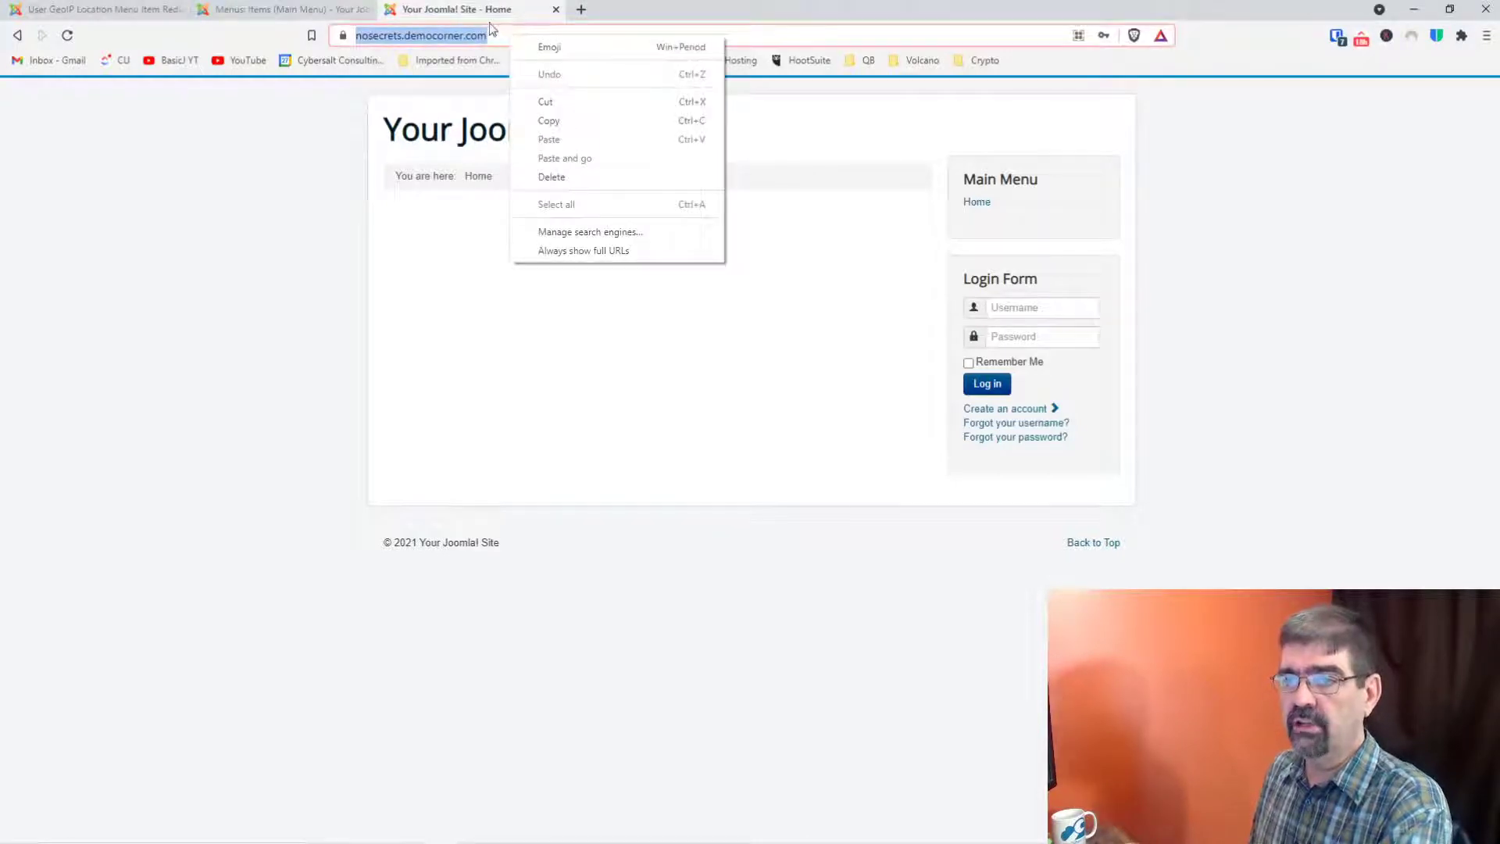
pyautogui.click(581, 125)
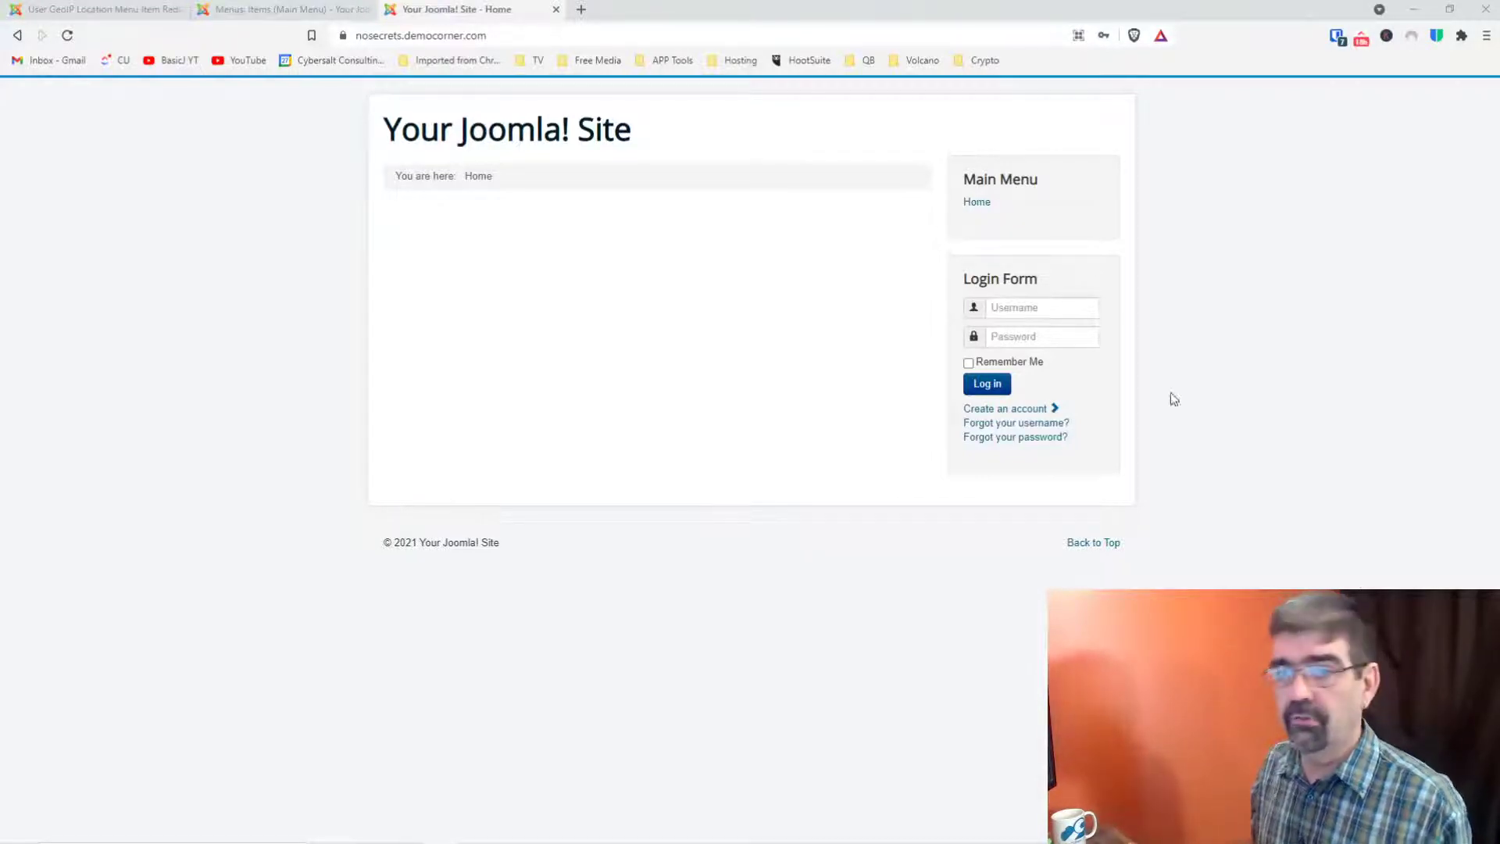
# Step: Return to the Joomla administrator, open the article list and clear its filters
pyautogui.click(275, 16)
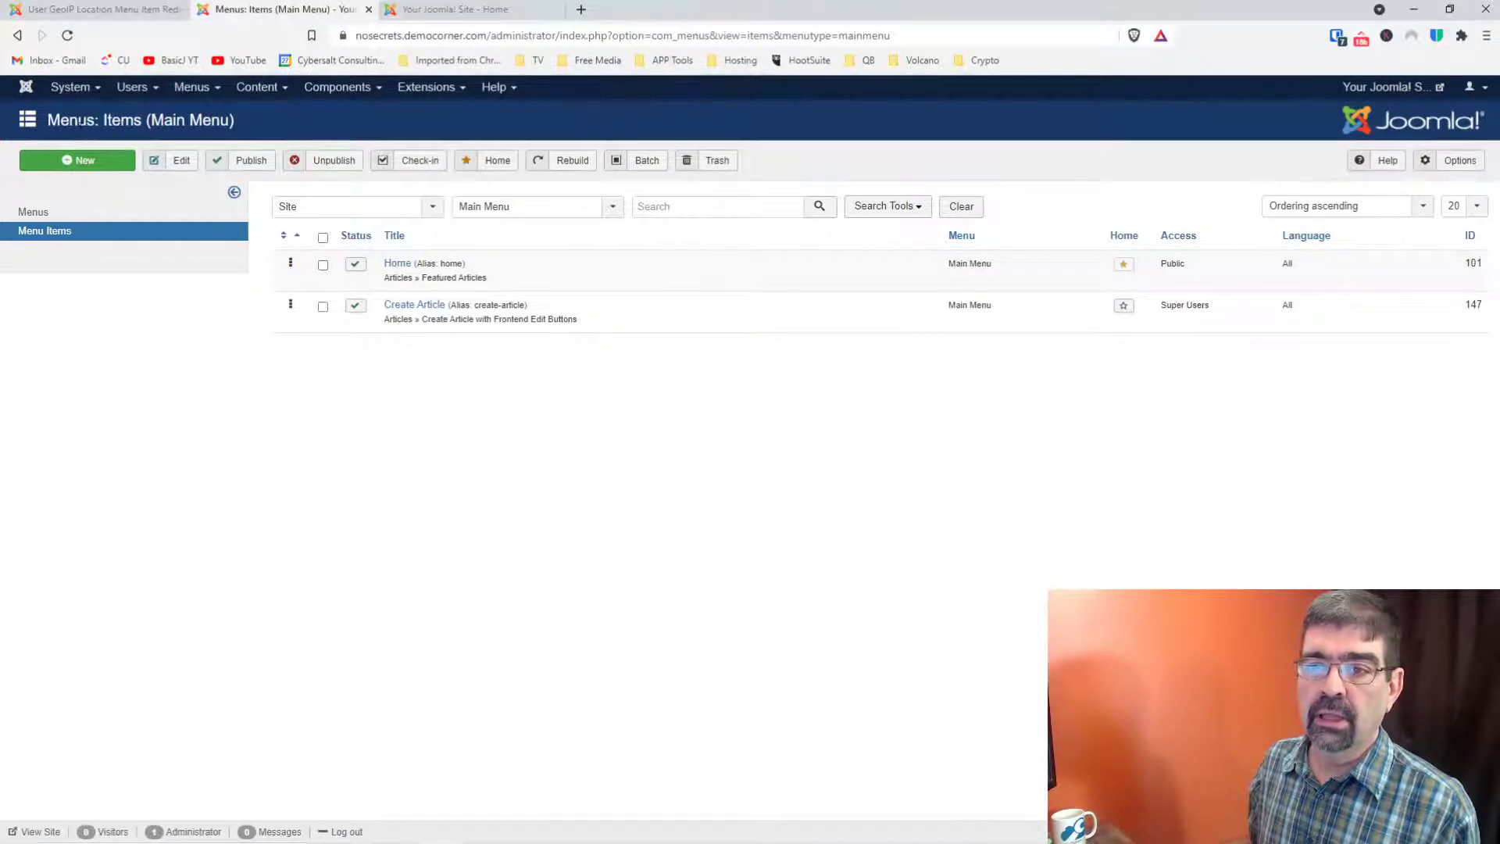
pyautogui.click(252, 88)
pyautogui.click(264, 109)
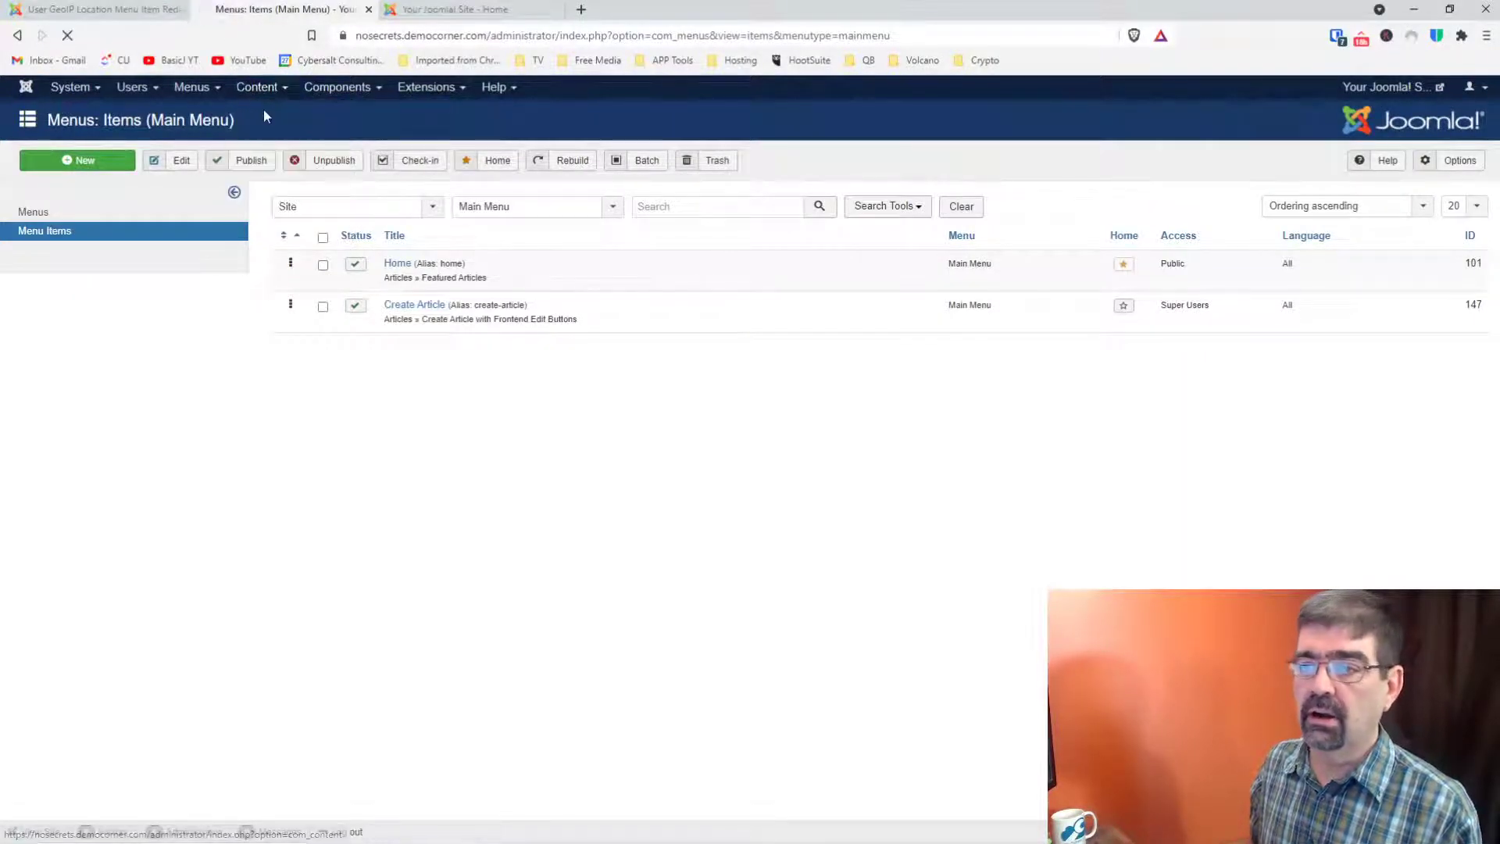
pyautogui.click(599, 206)
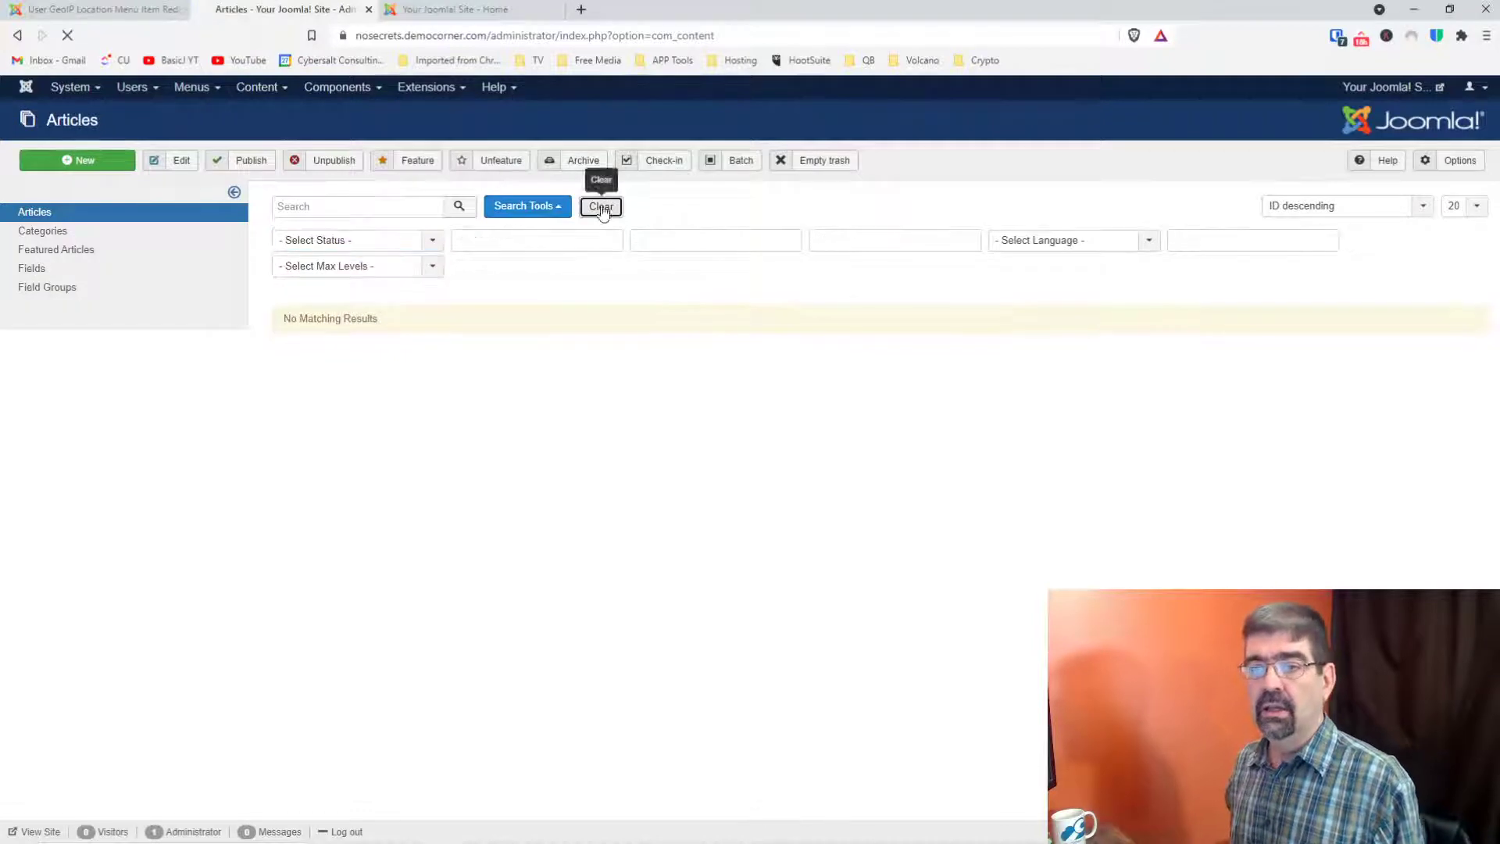
# Step: Start a new article and give it the title "Starting Point"
pyautogui.click(76, 161)
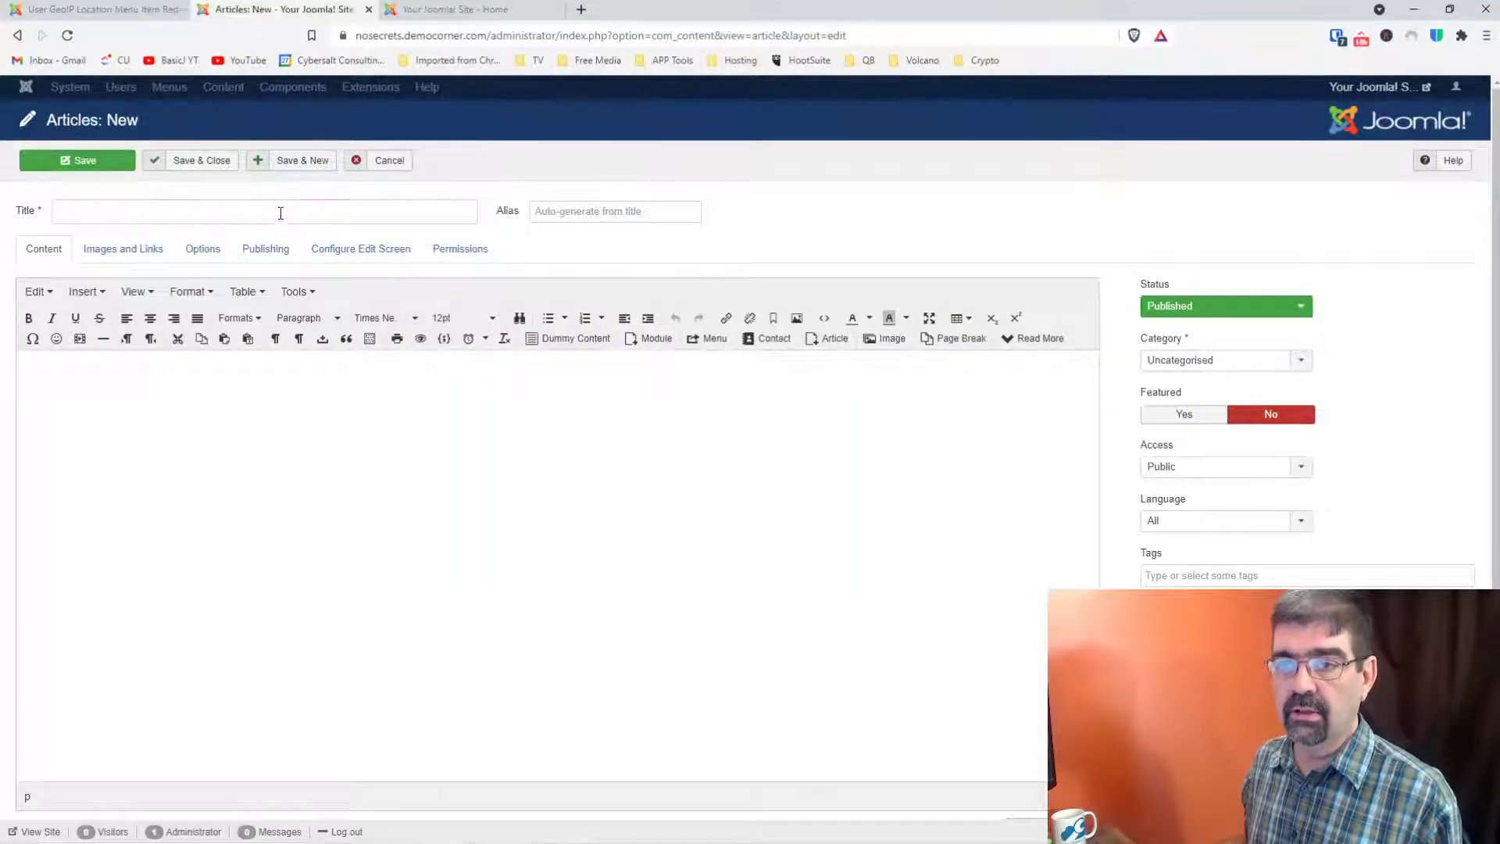
pyautogui.click(280, 211)
pyautogui.write('Star')
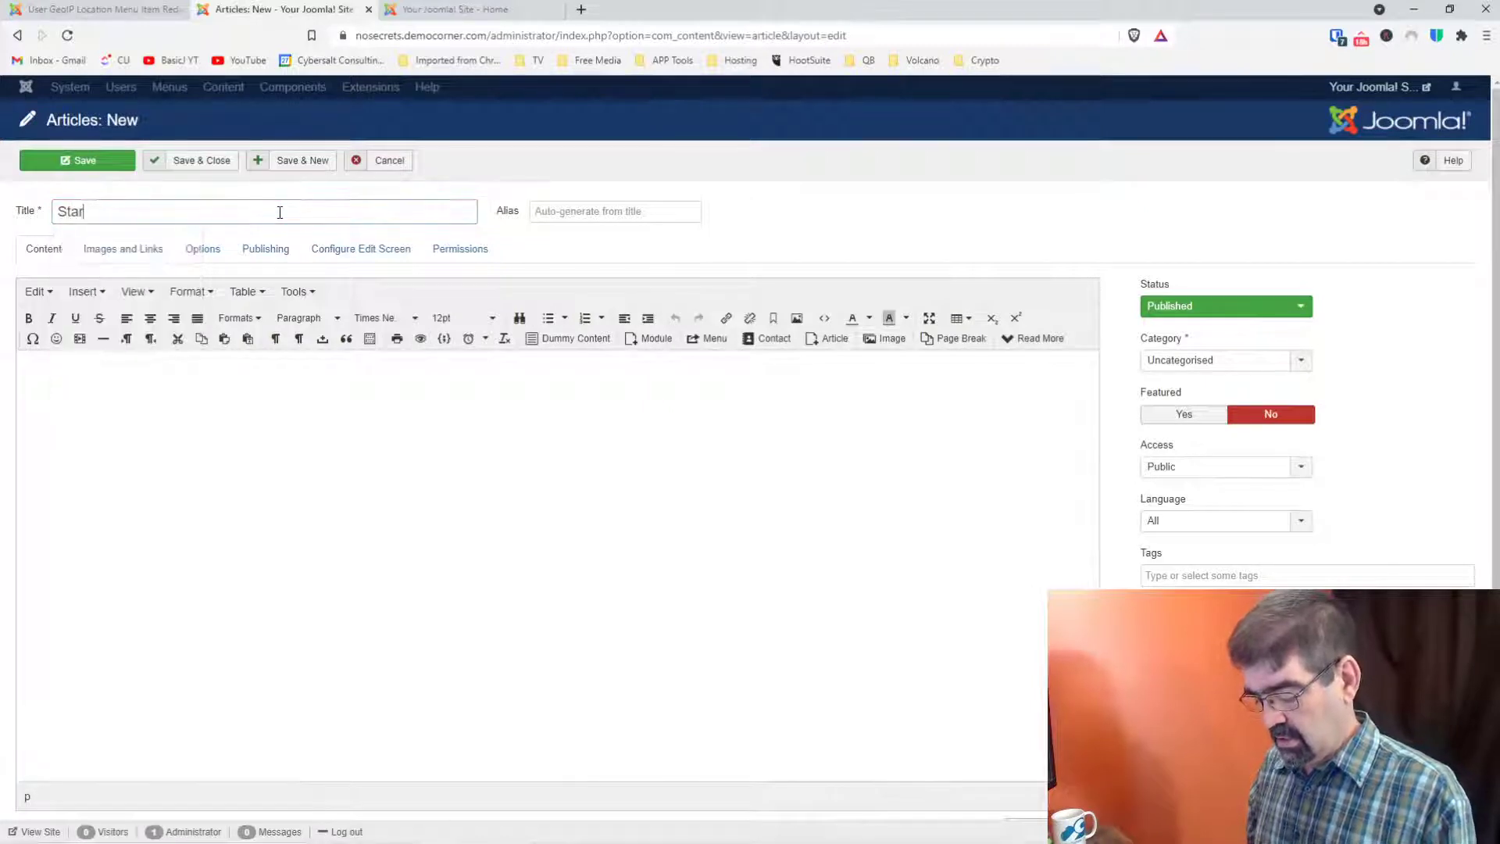
pyautogui.write('ting Point')
pyautogui.press('Tab')
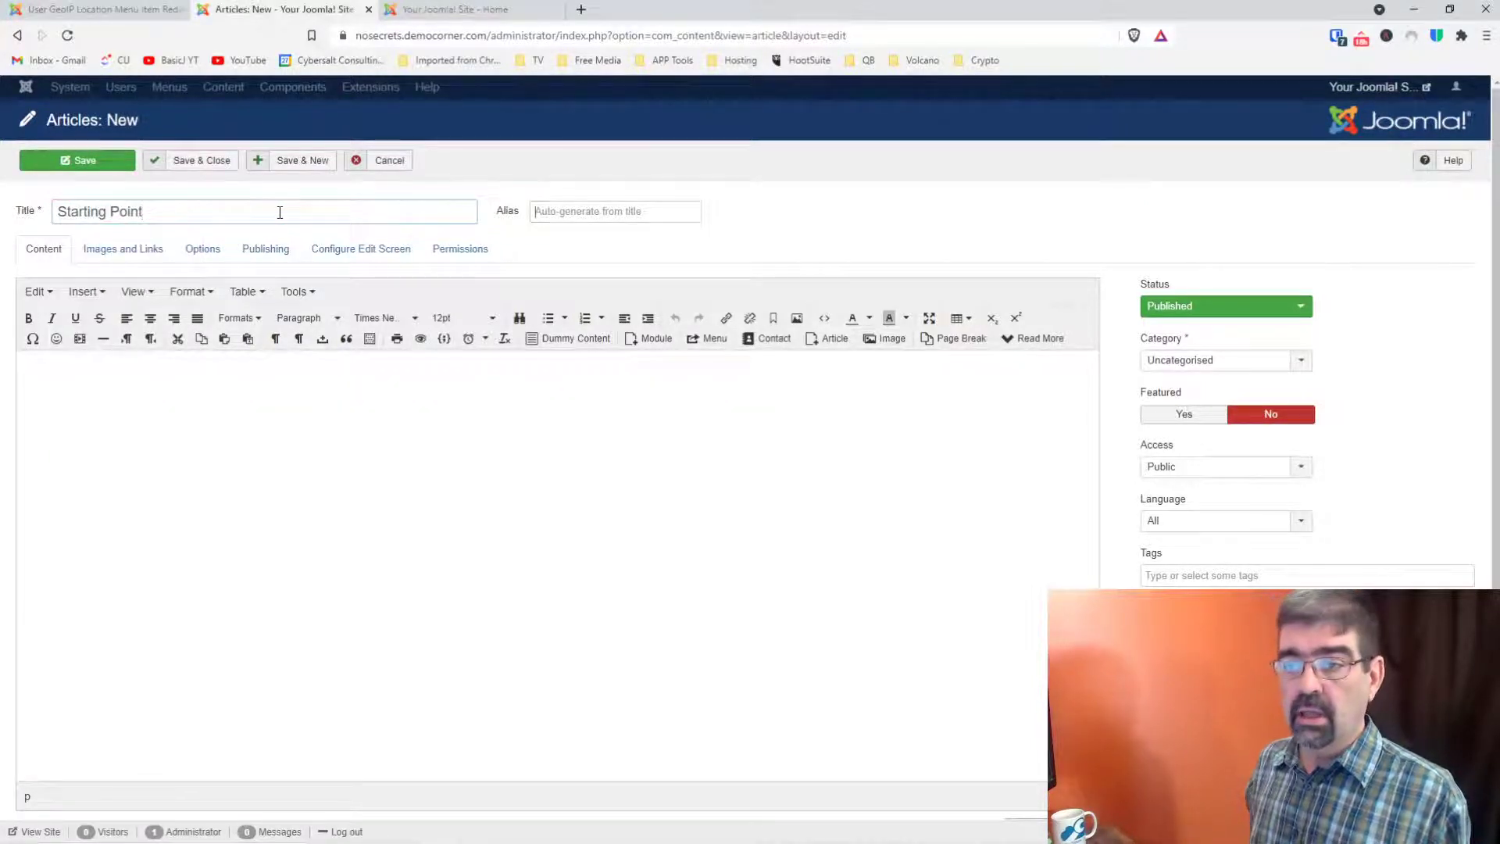
# Step: Write the article body "If the redirect for yoru coutnry is set up properly (and working), you will not see this message!"
pyautogui.click(360, 381)
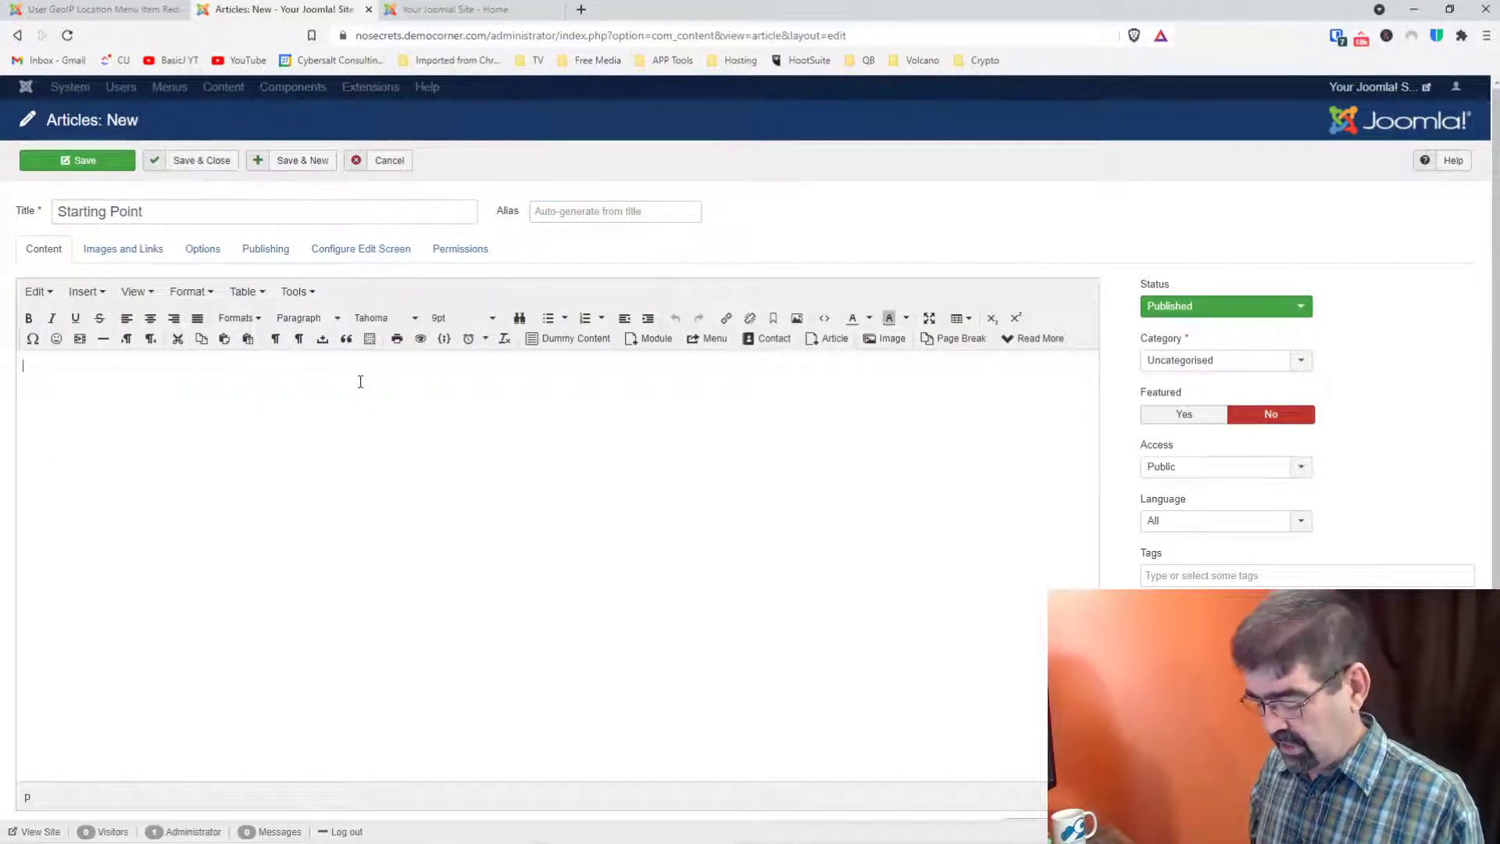
pyautogui.write('If the re')
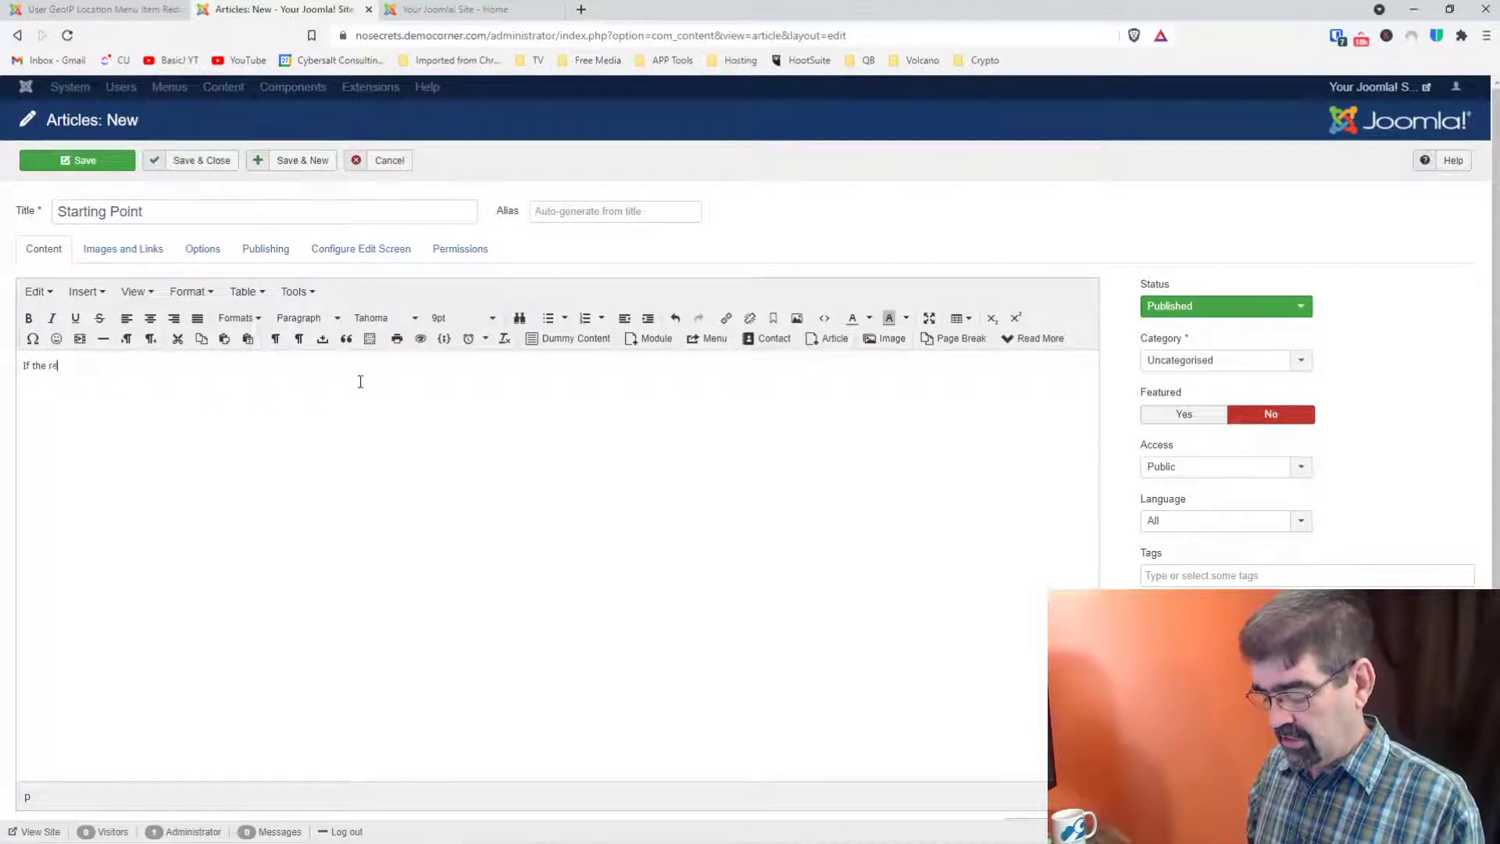
pyautogui.write('dir')
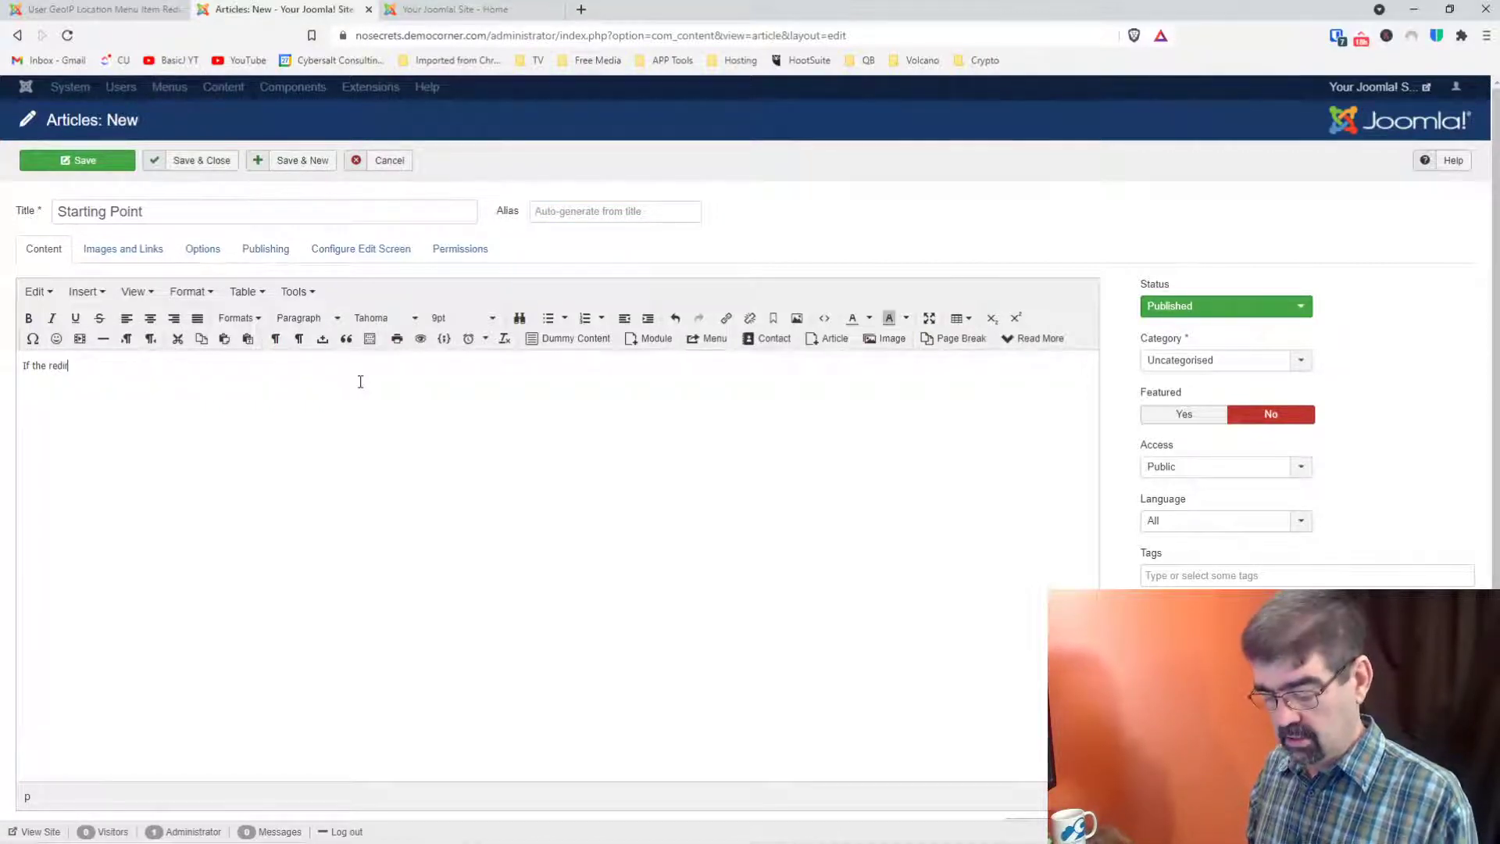
pyautogui.write('ect for yoru coutnry')
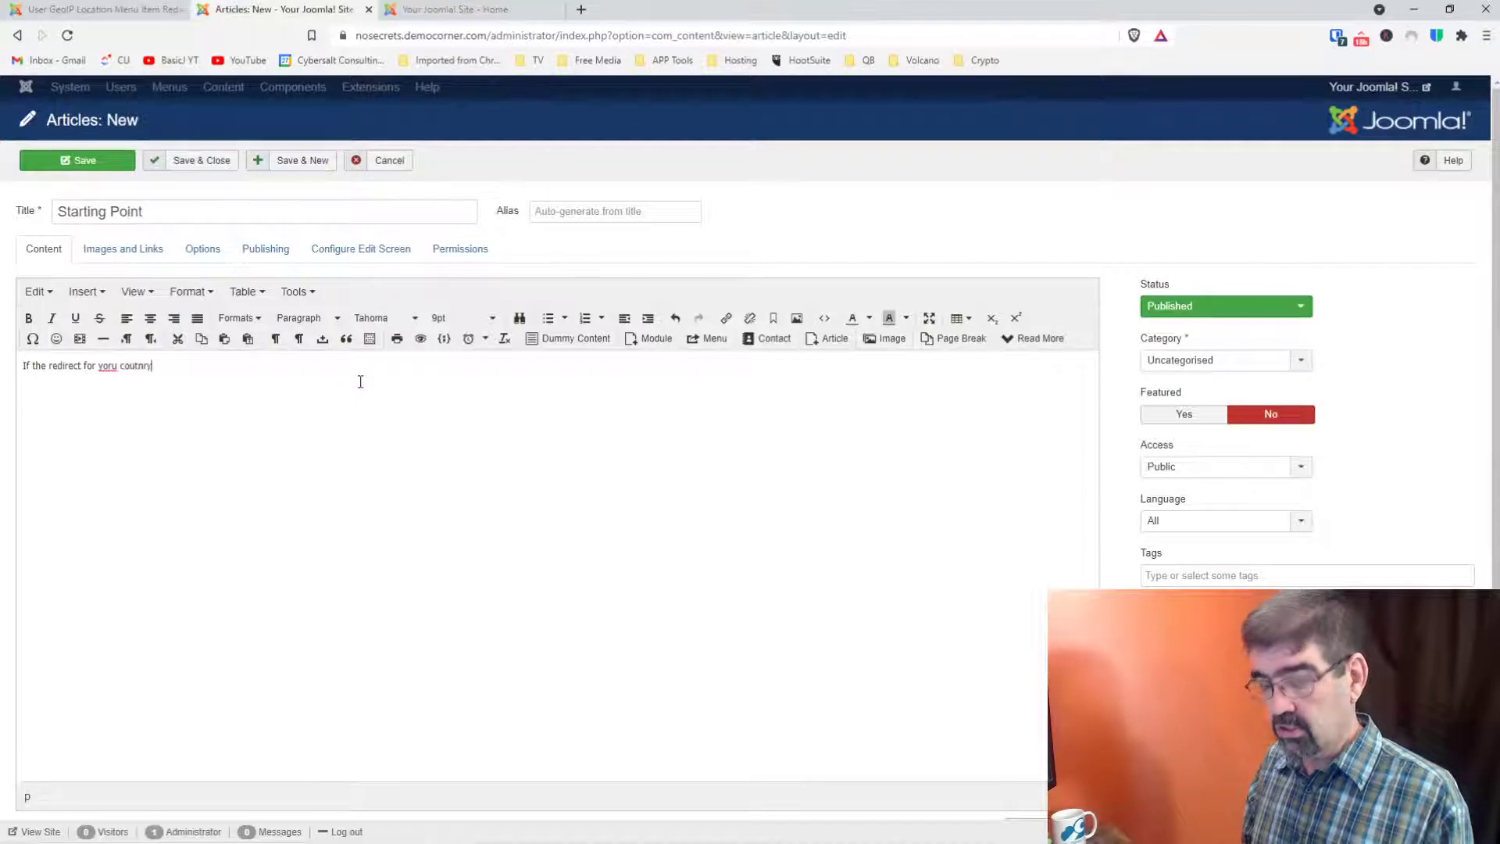
pyautogui.write(' is ')
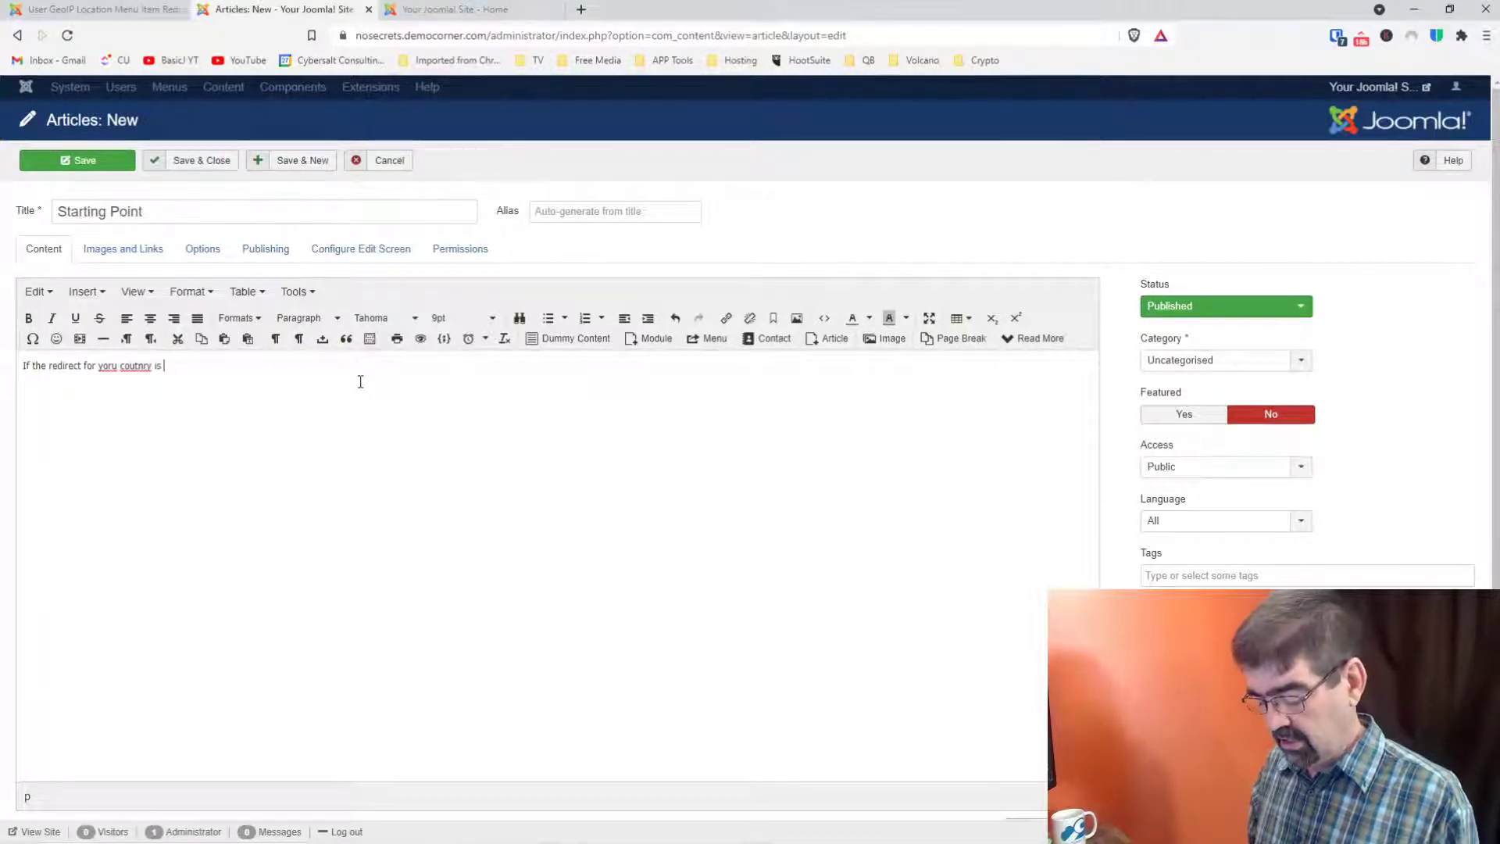
pyautogui.write('set up proper')
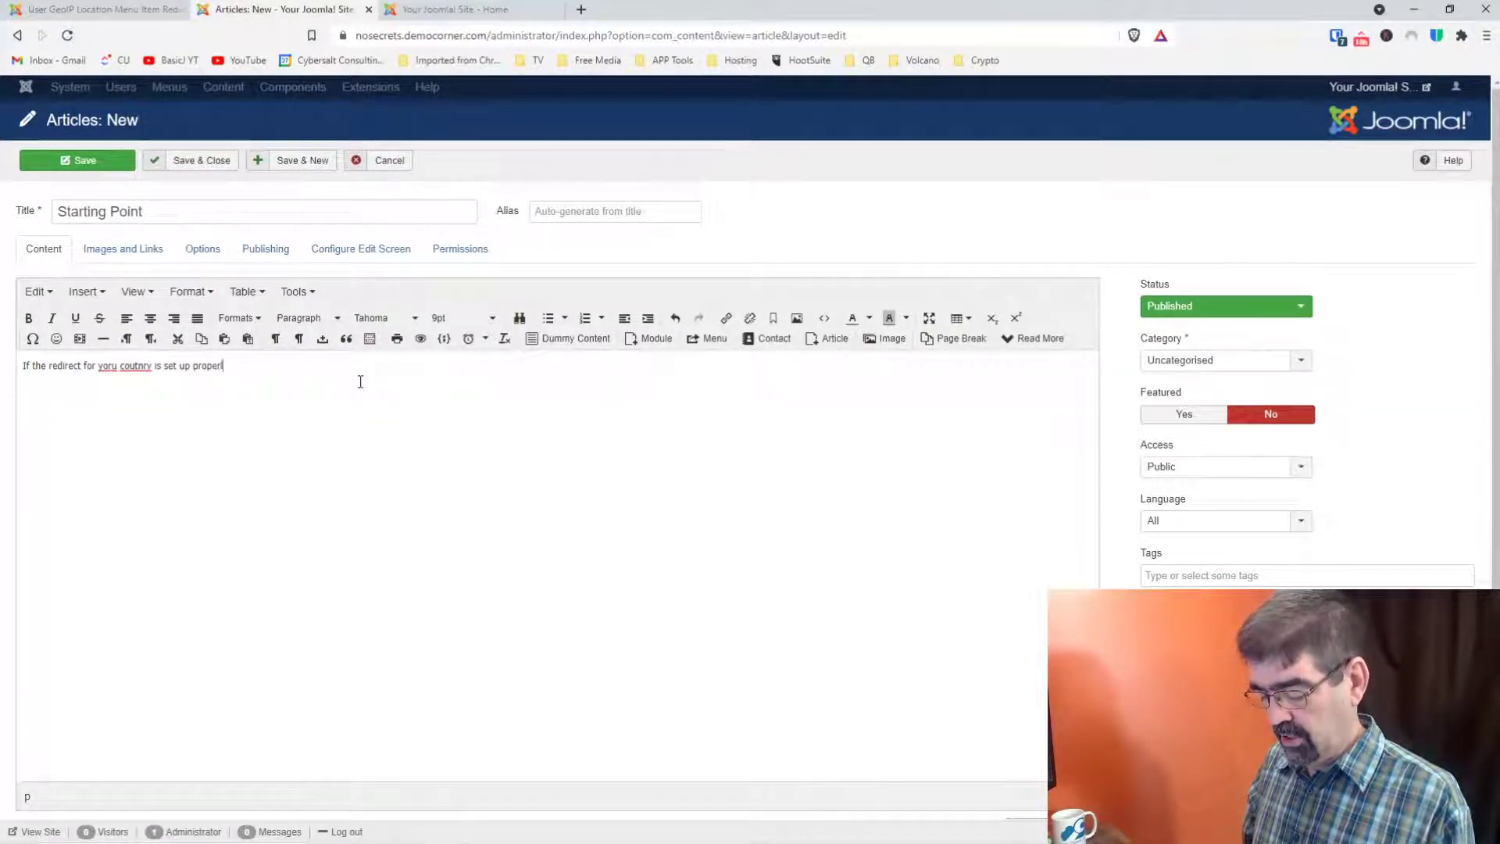
pyautogui.write('ly, you wil')
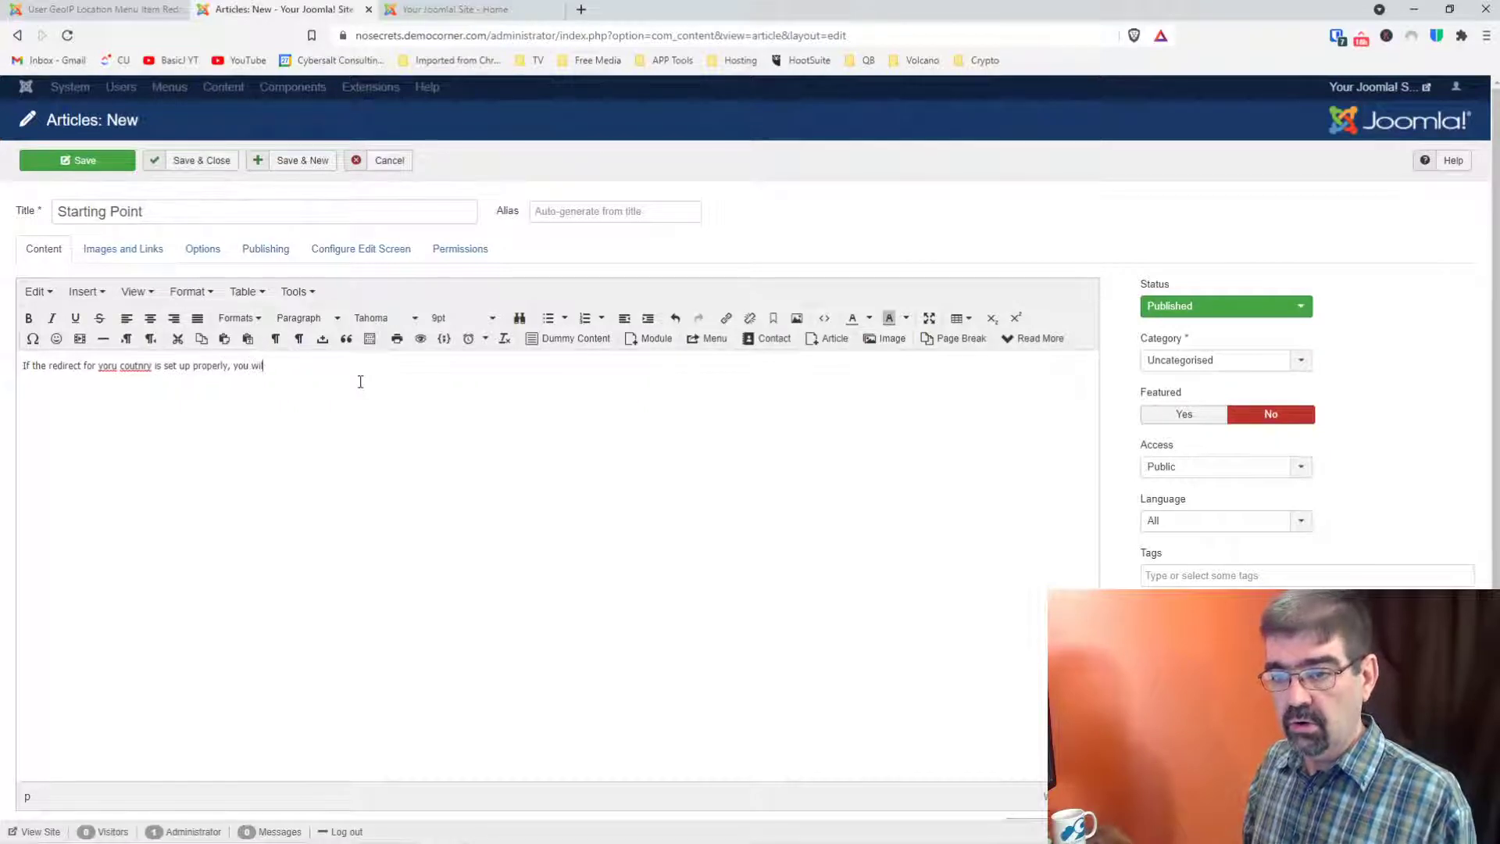
pyautogui.write('l not see')
pyautogui.press('BackSpace')
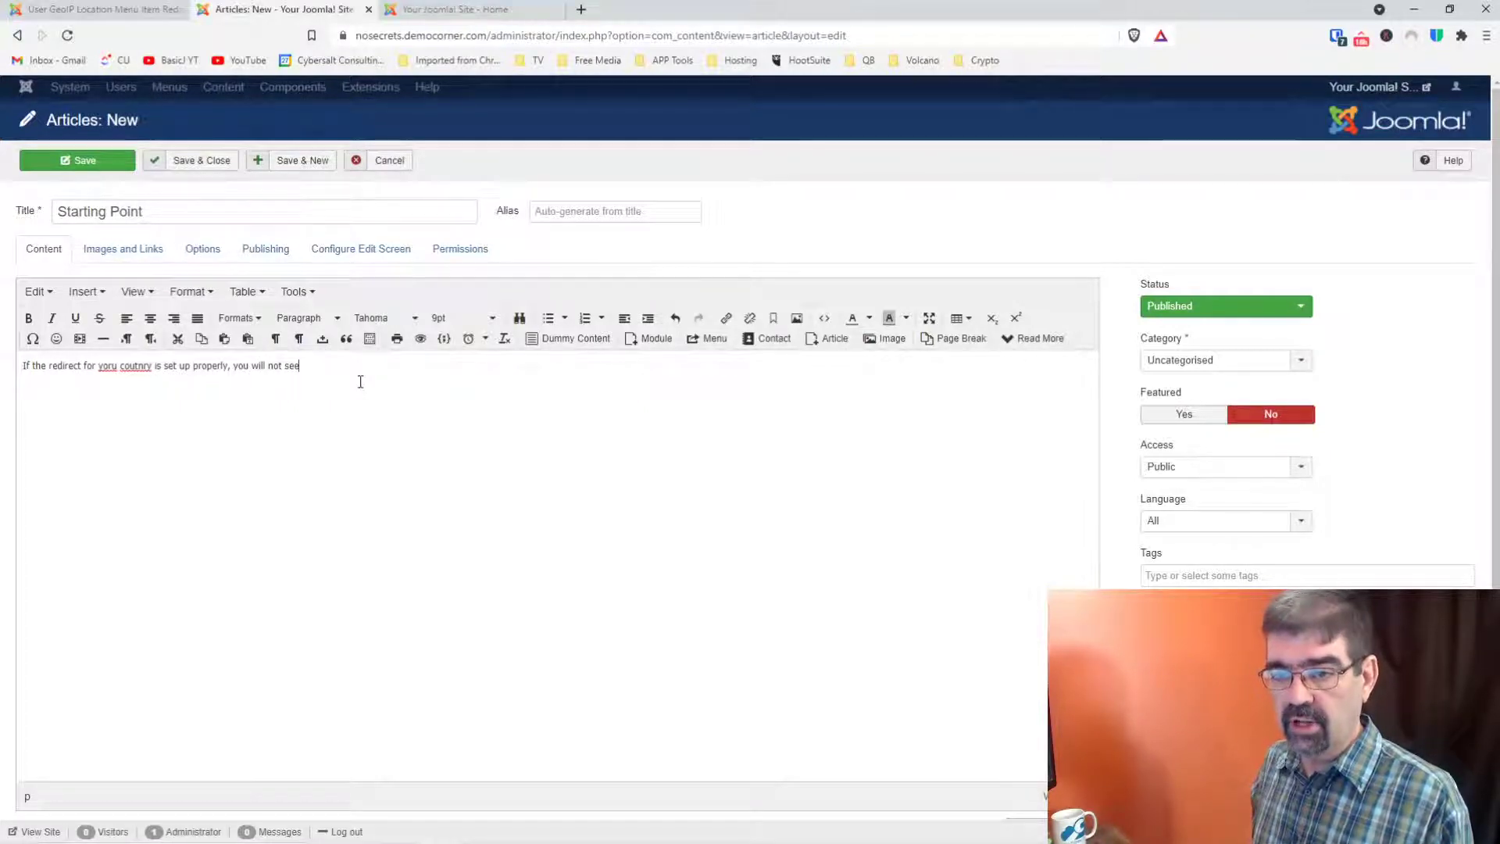
pyautogui.write('(and working')
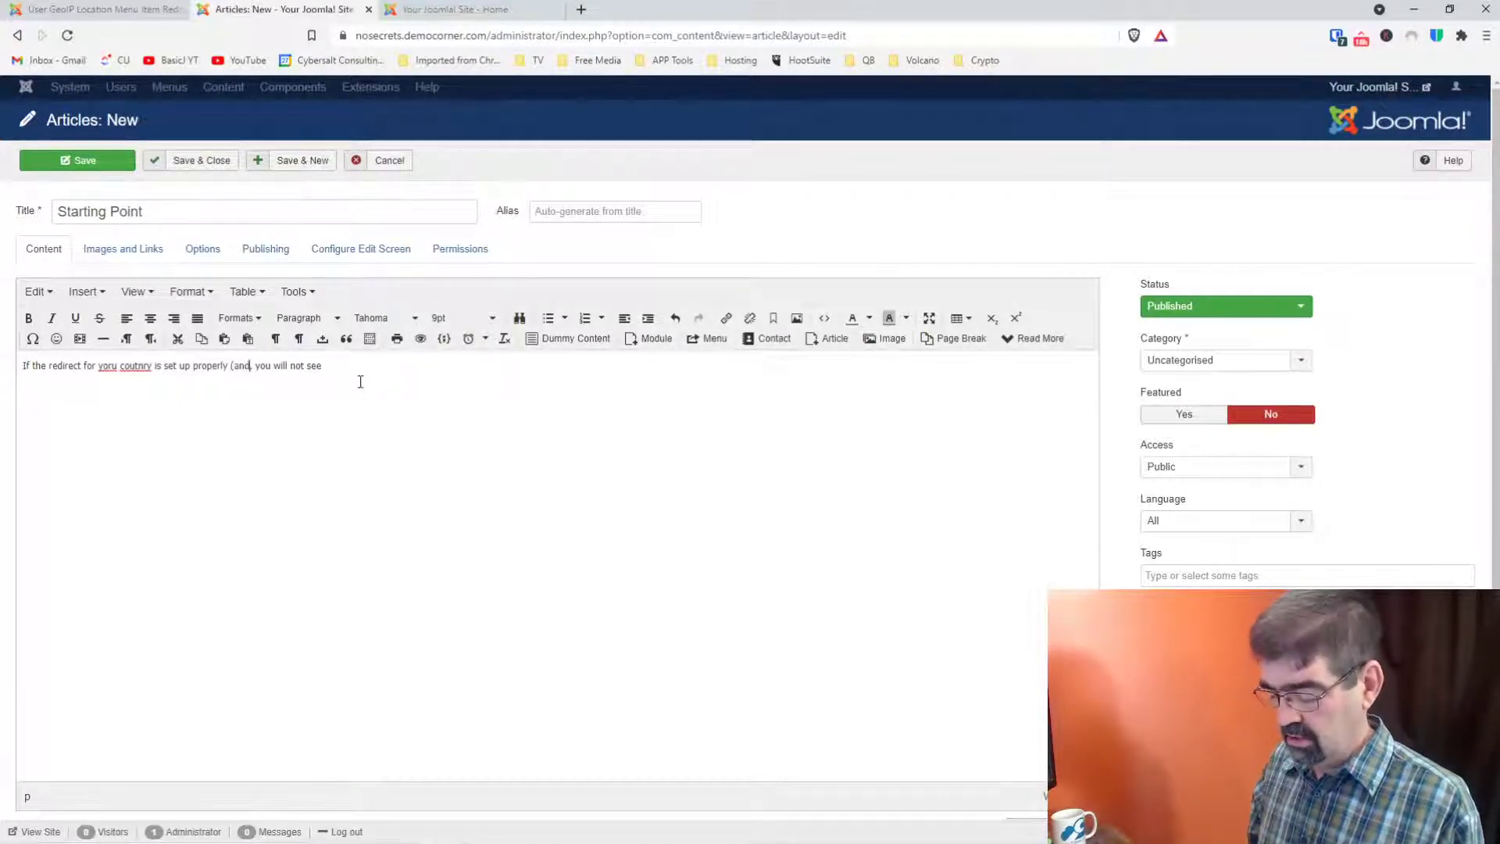
pyautogui.write('), you will no')
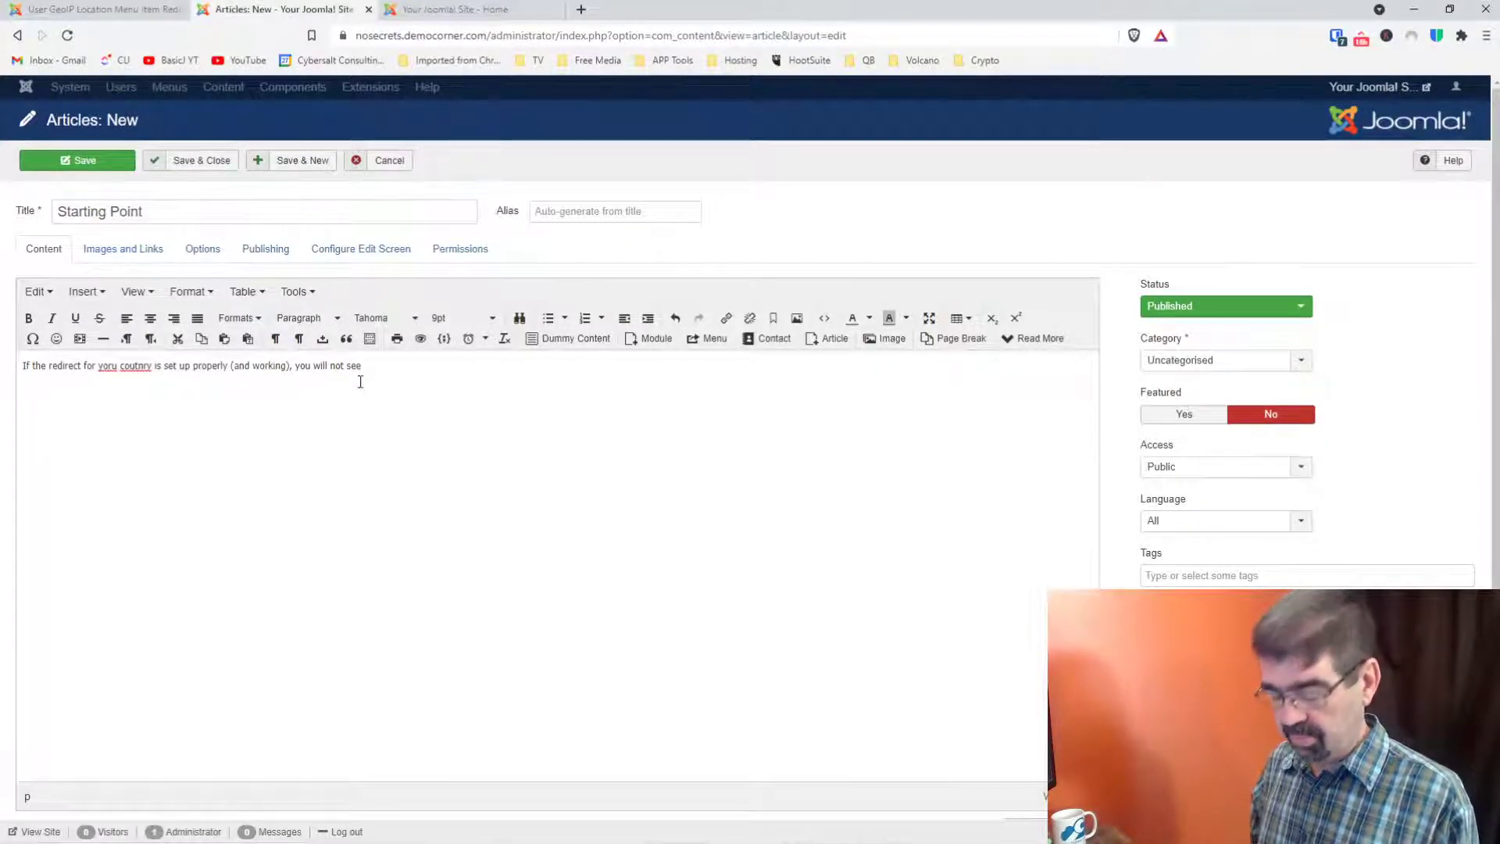
pyautogui.write('t see this message!')
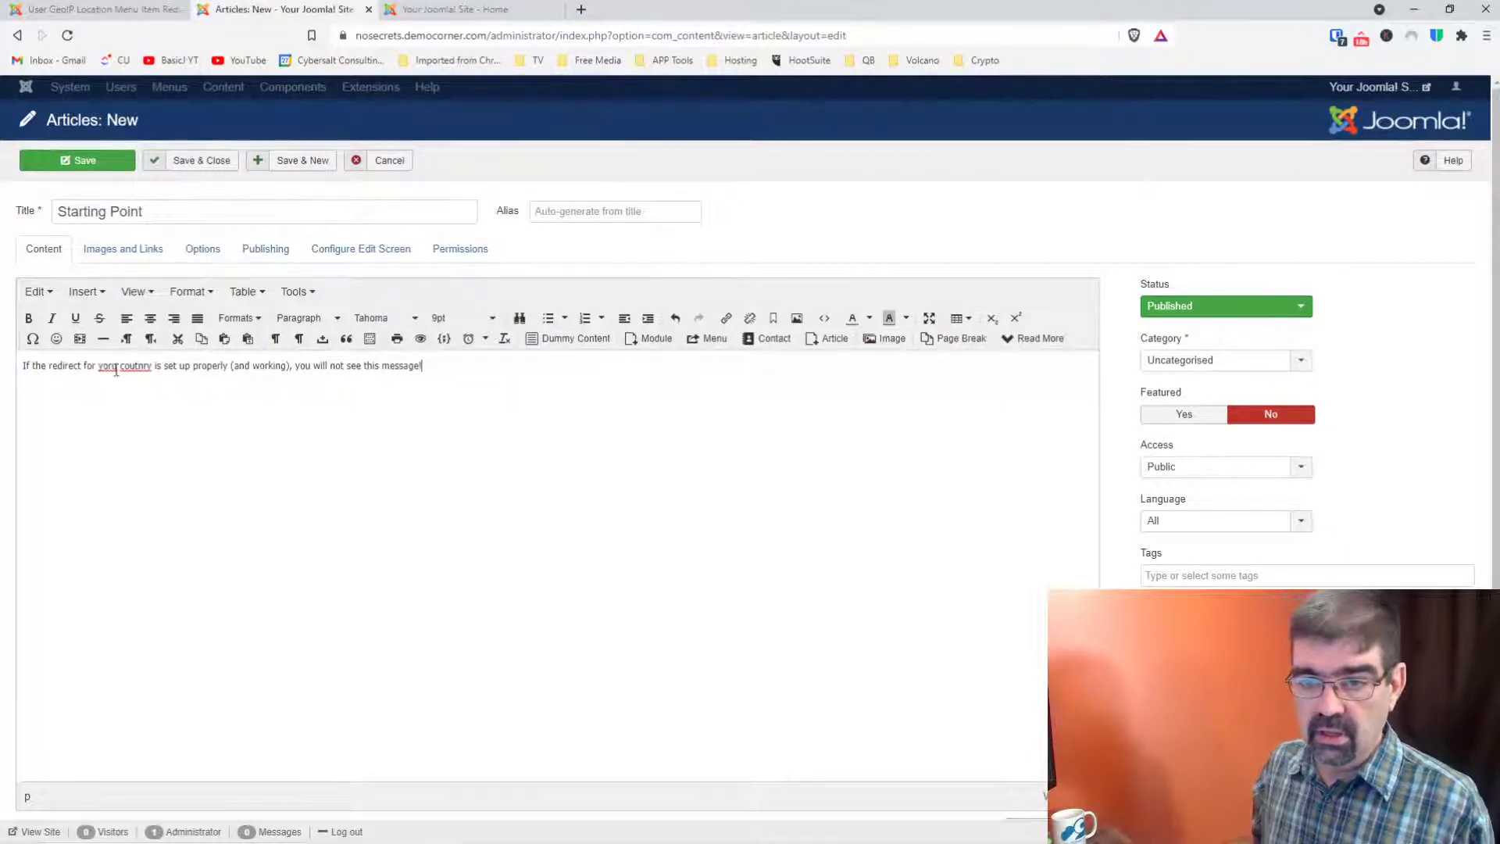
# Step: Correct the misspelled words in the article body to "your" and "country"
pyautogui.rightClick(111, 371)
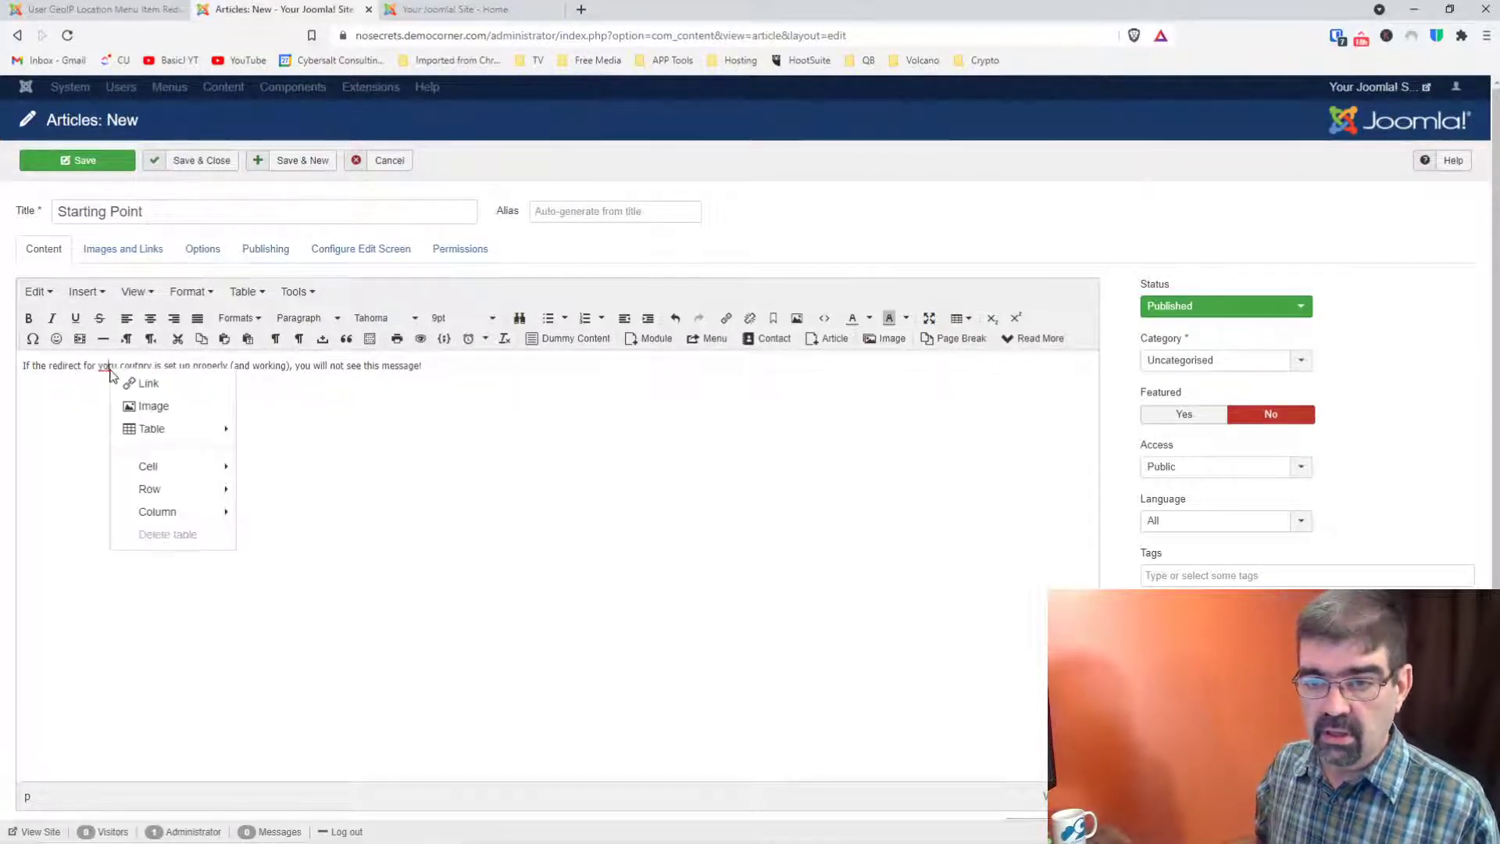
pyautogui.click(105, 368)
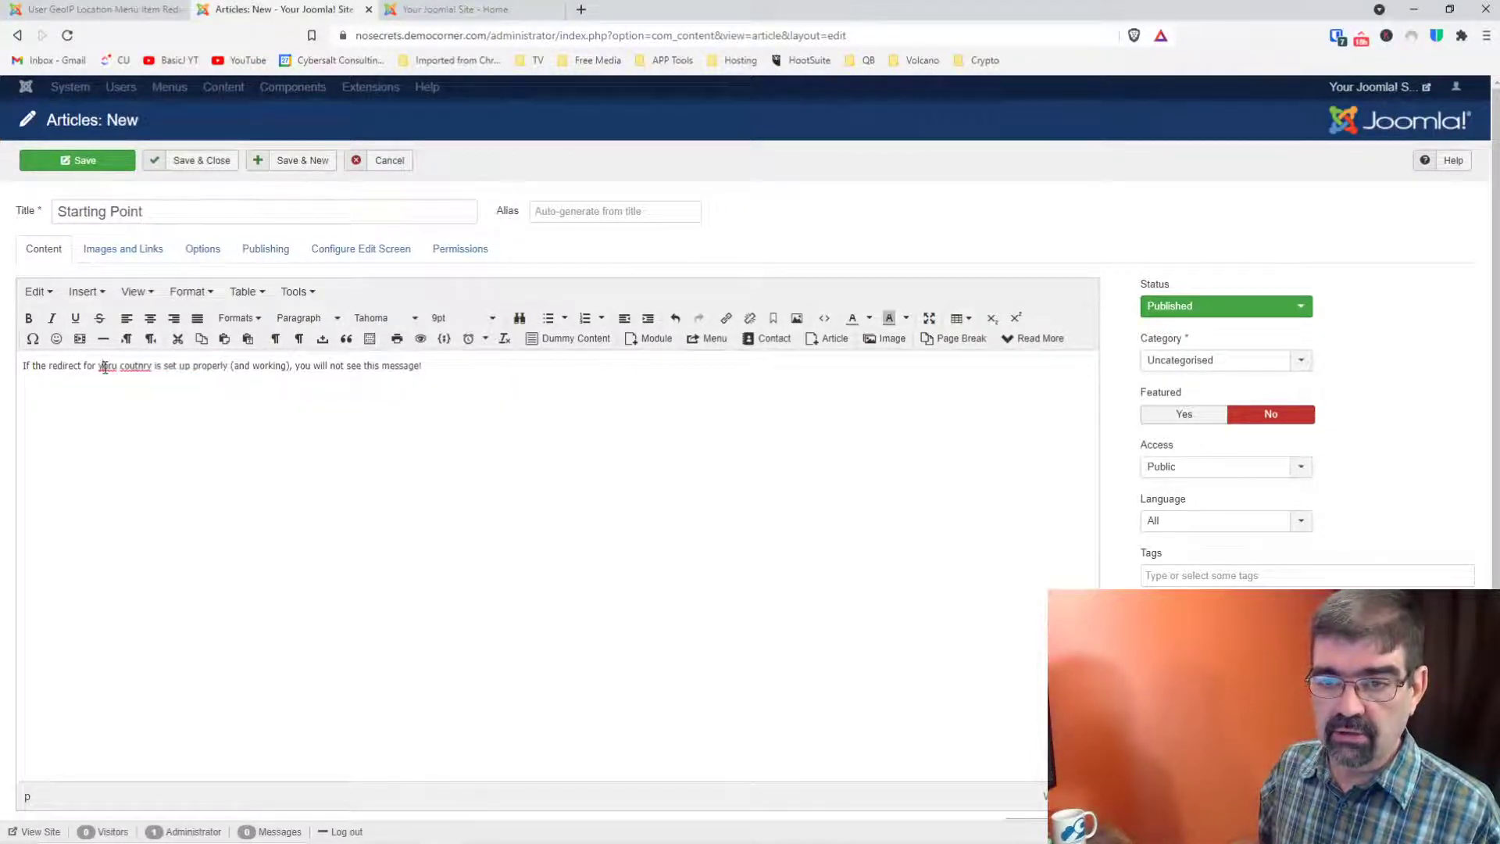
pyautogui.rightClick(107, 368)
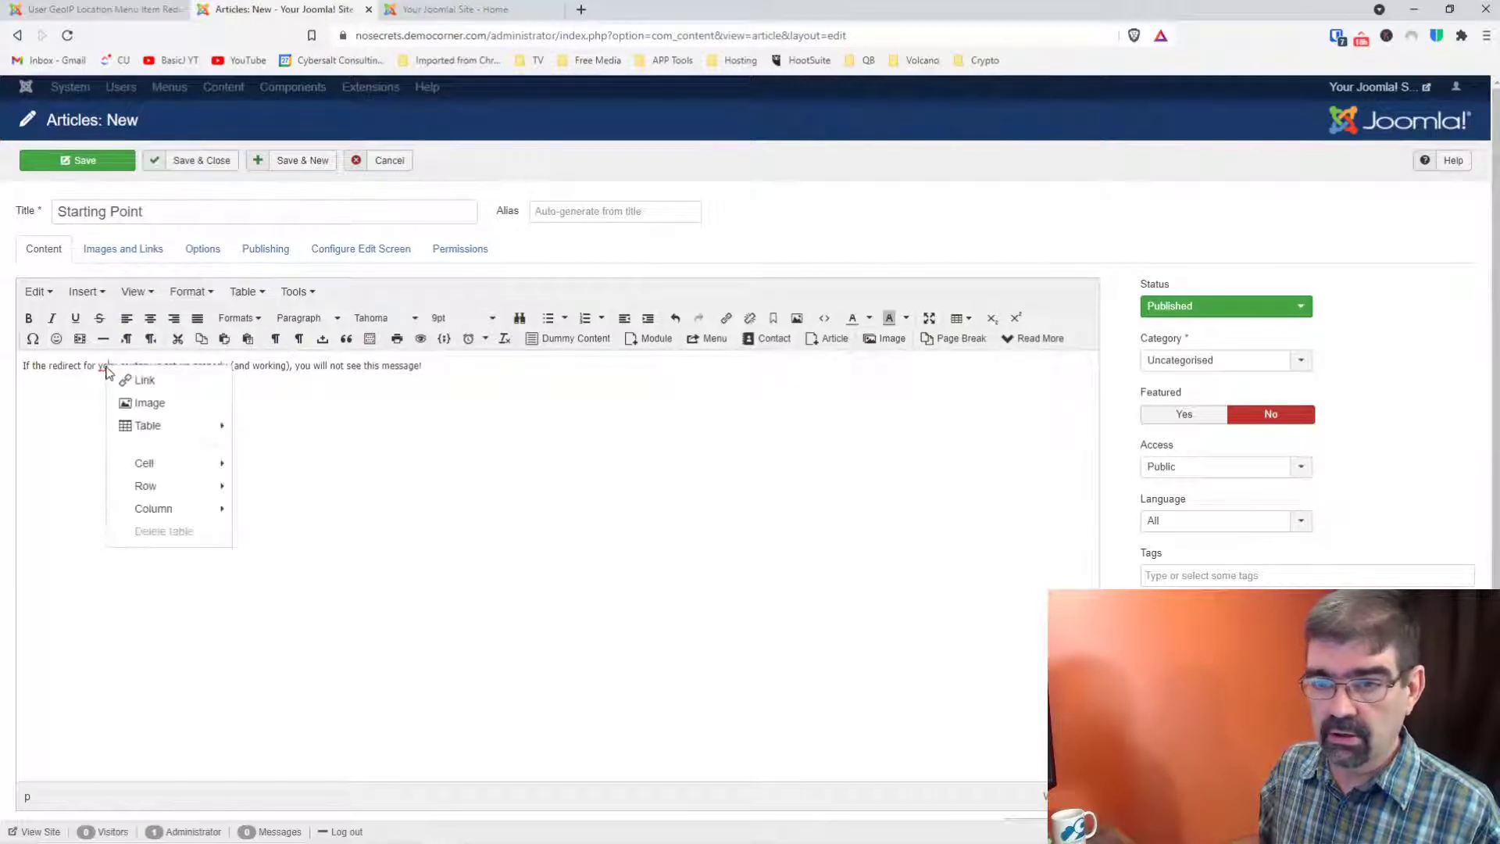
pyautogui.click(96, 377)
pyautogui.click(116, 367)
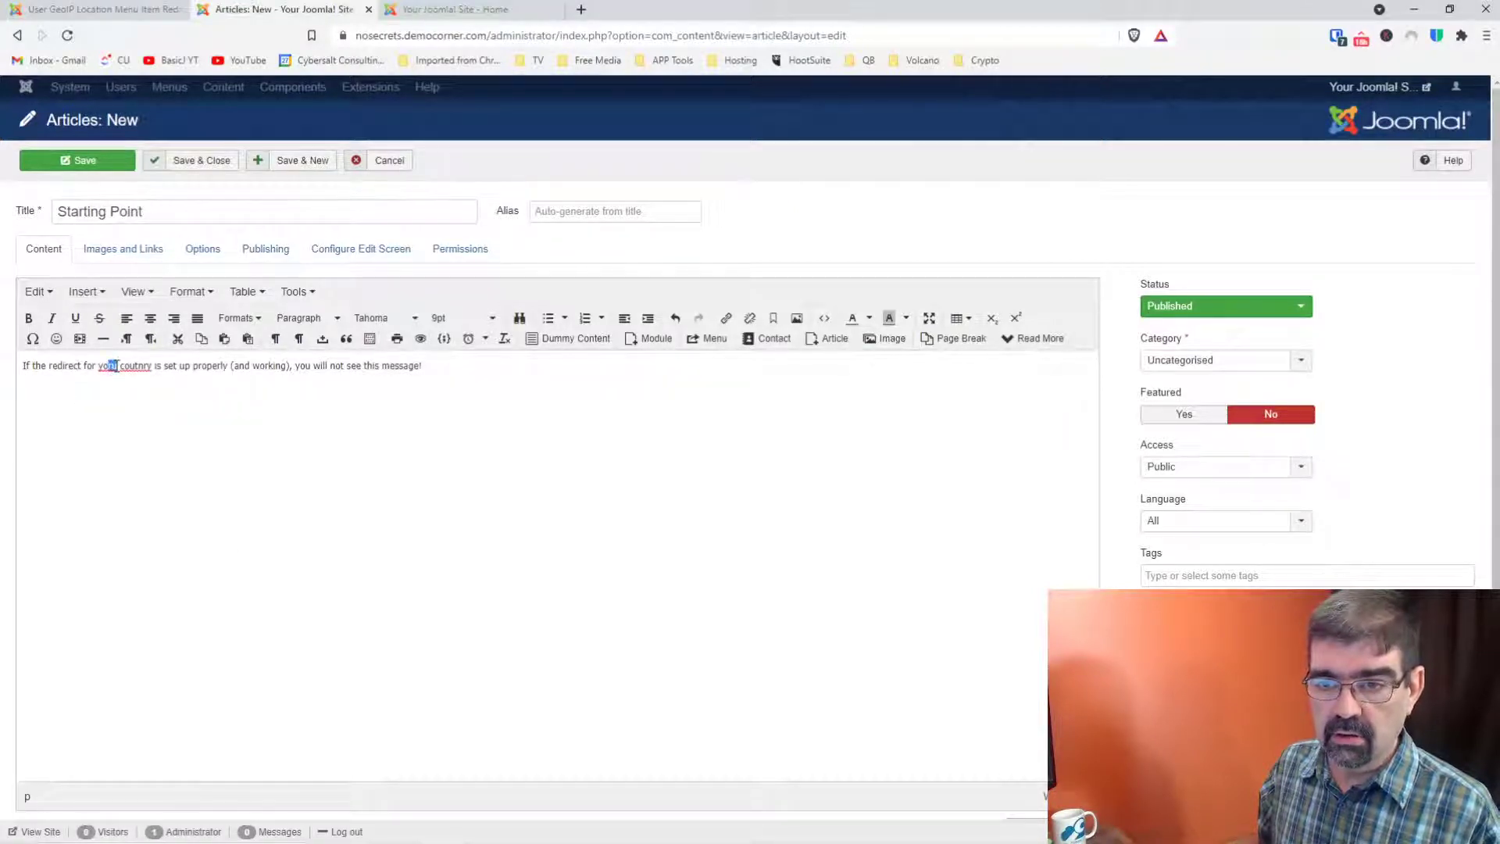
pyautogui.press('BackSpace')
pyautogui.press('BackSpace')
pyautogui.write('ur')
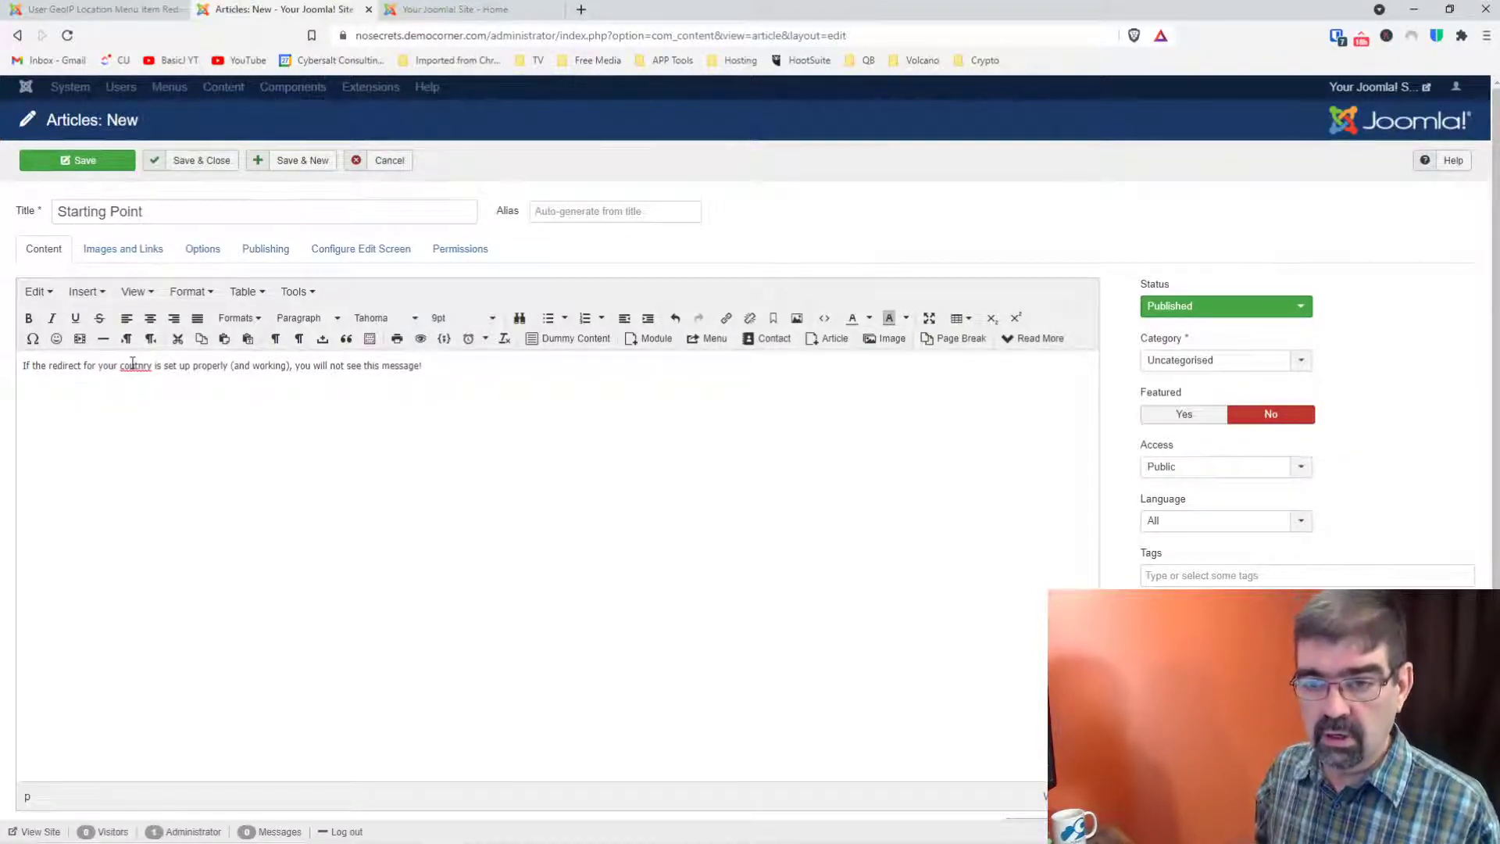
pyautogui.doubleClick(130, 366)
pyautogui.write('country')
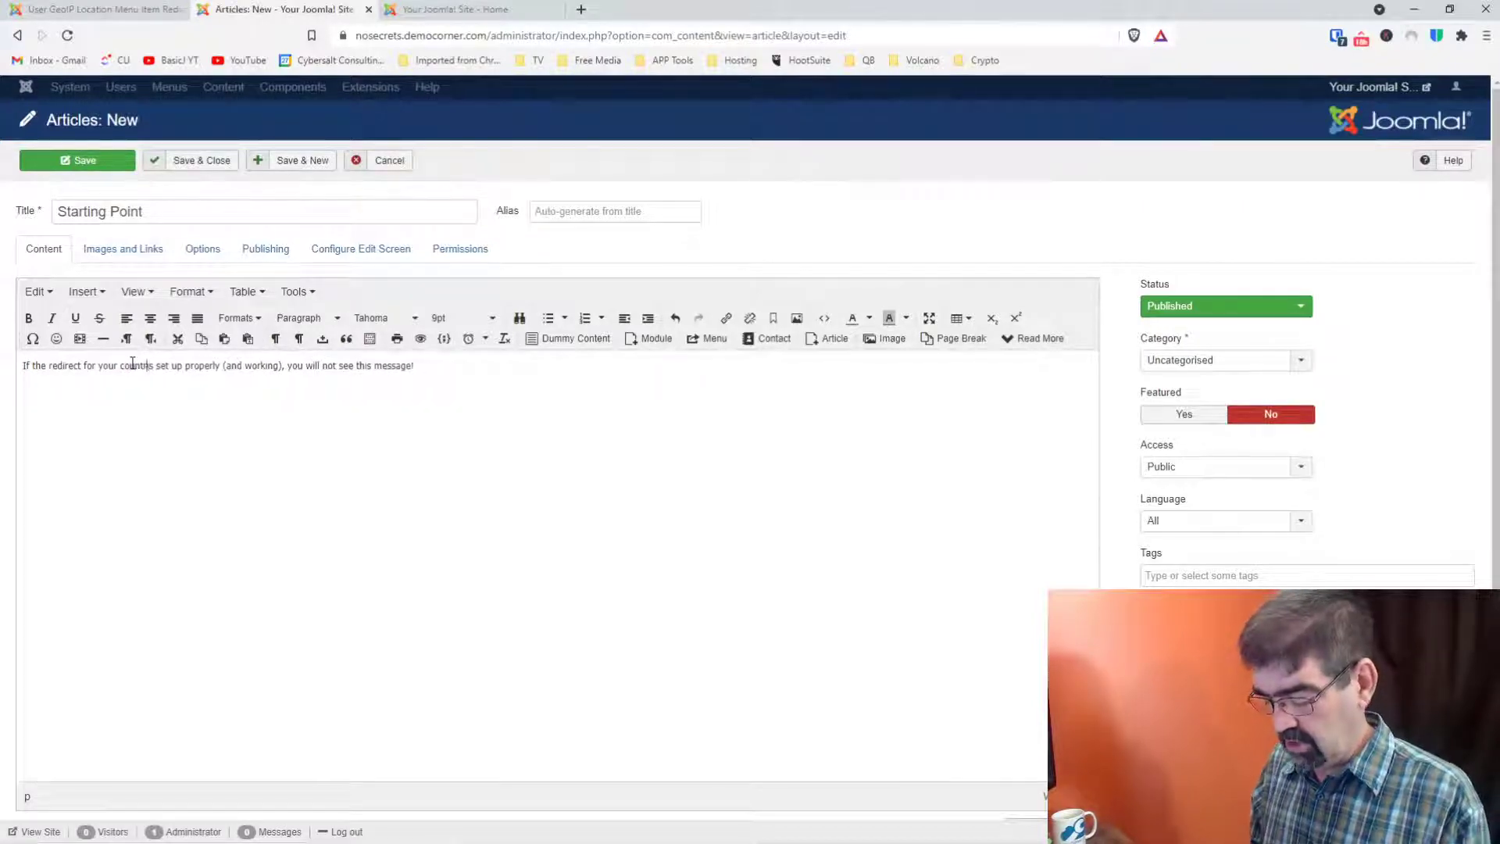
# Step: Format the whole message as a centred Heading 1, then save and close the Starting Point article
pyautogui.moveTo(421, 365); pyautogui.dragTo(17, 366)
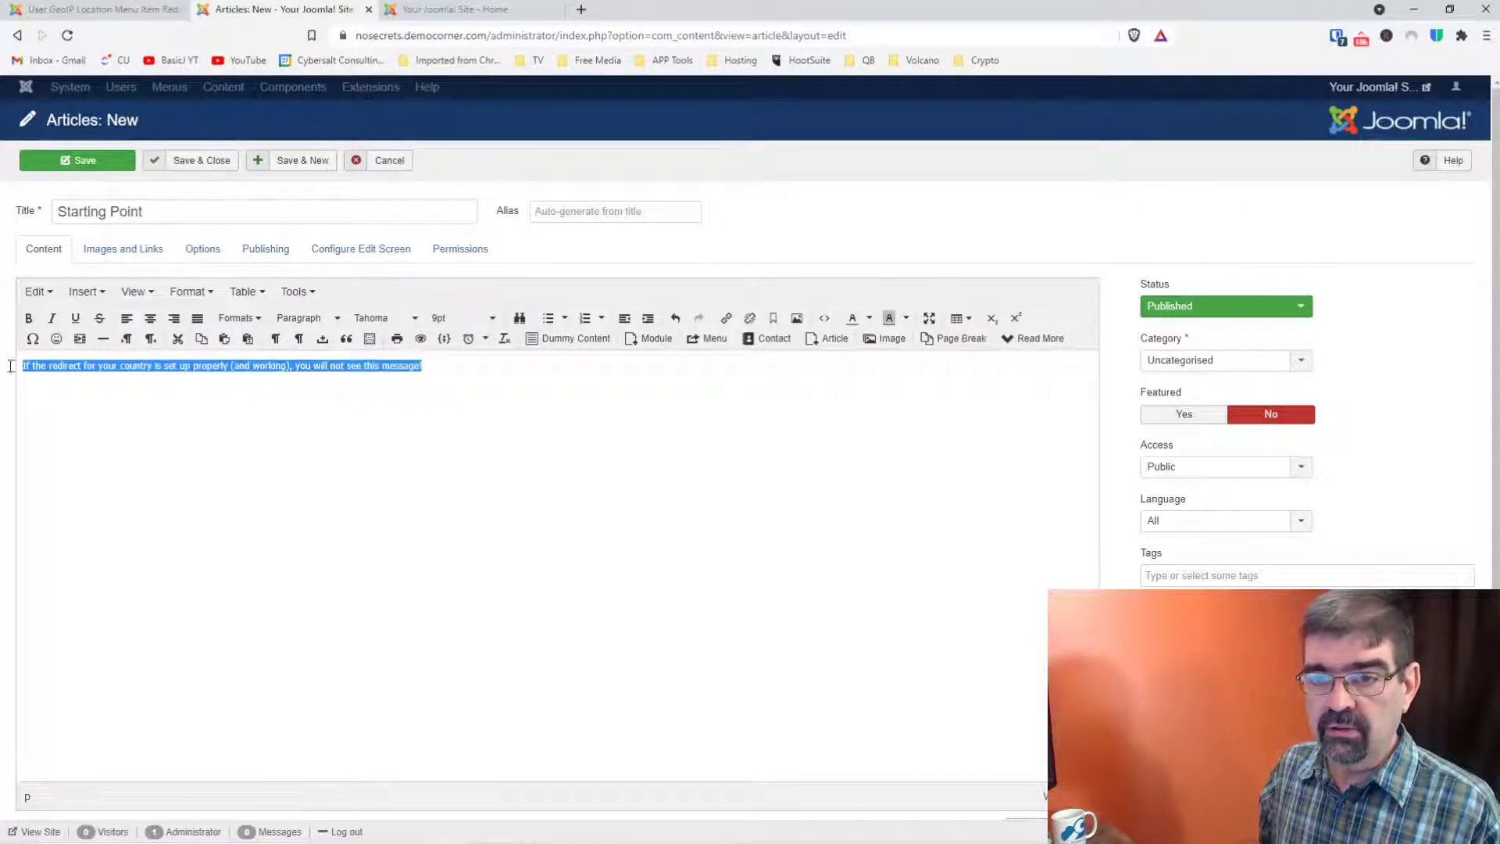
pyautogui.click(299, 318)
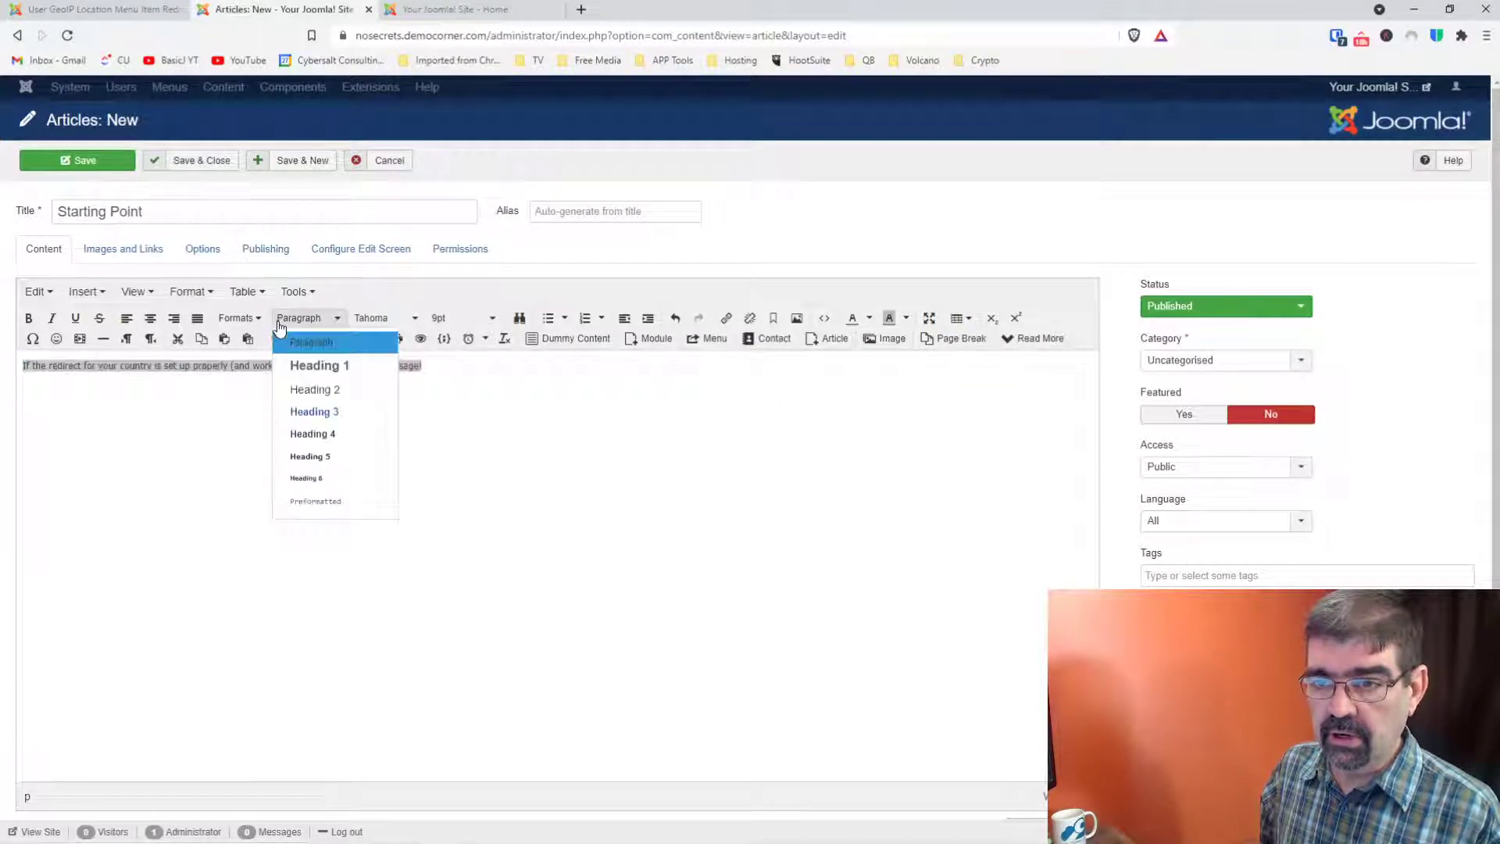
pyautogui.click(319, 365)
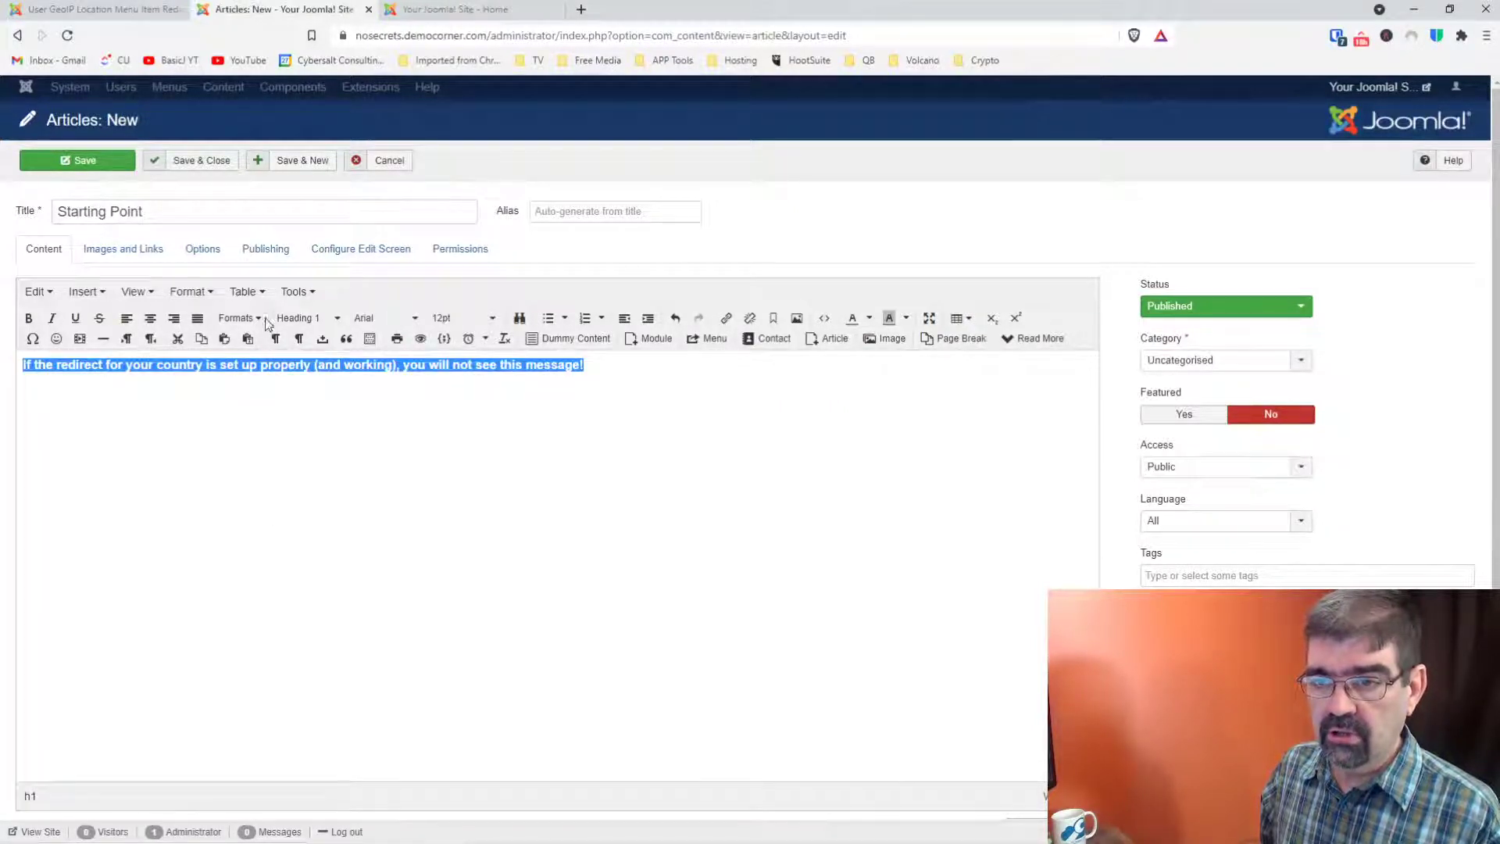
pyautogui.click(153, 320)
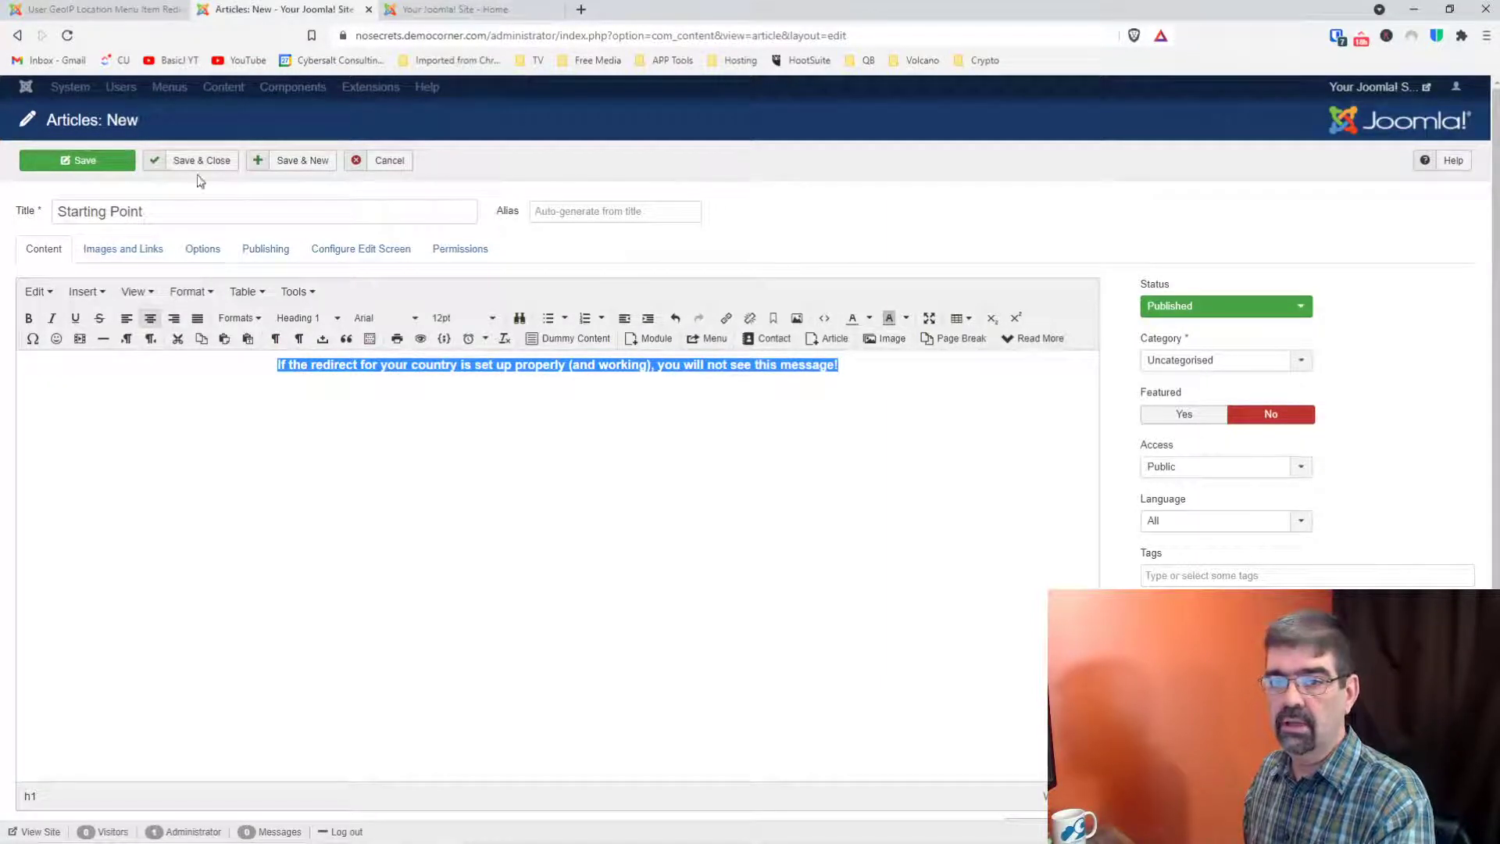
pyautogui.click(94, 161)
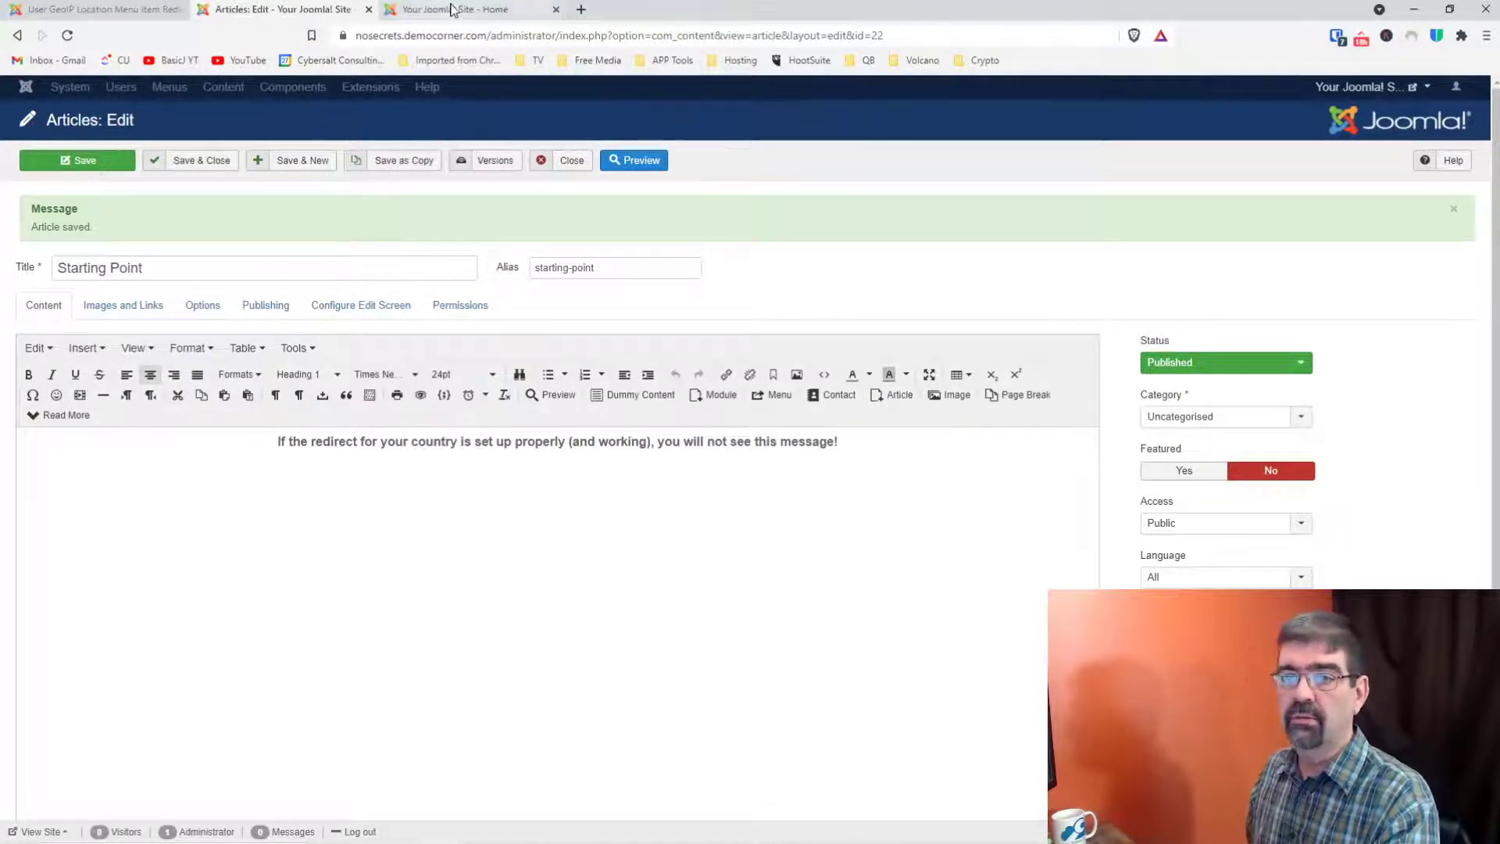
pyautogui.click(201, 161)
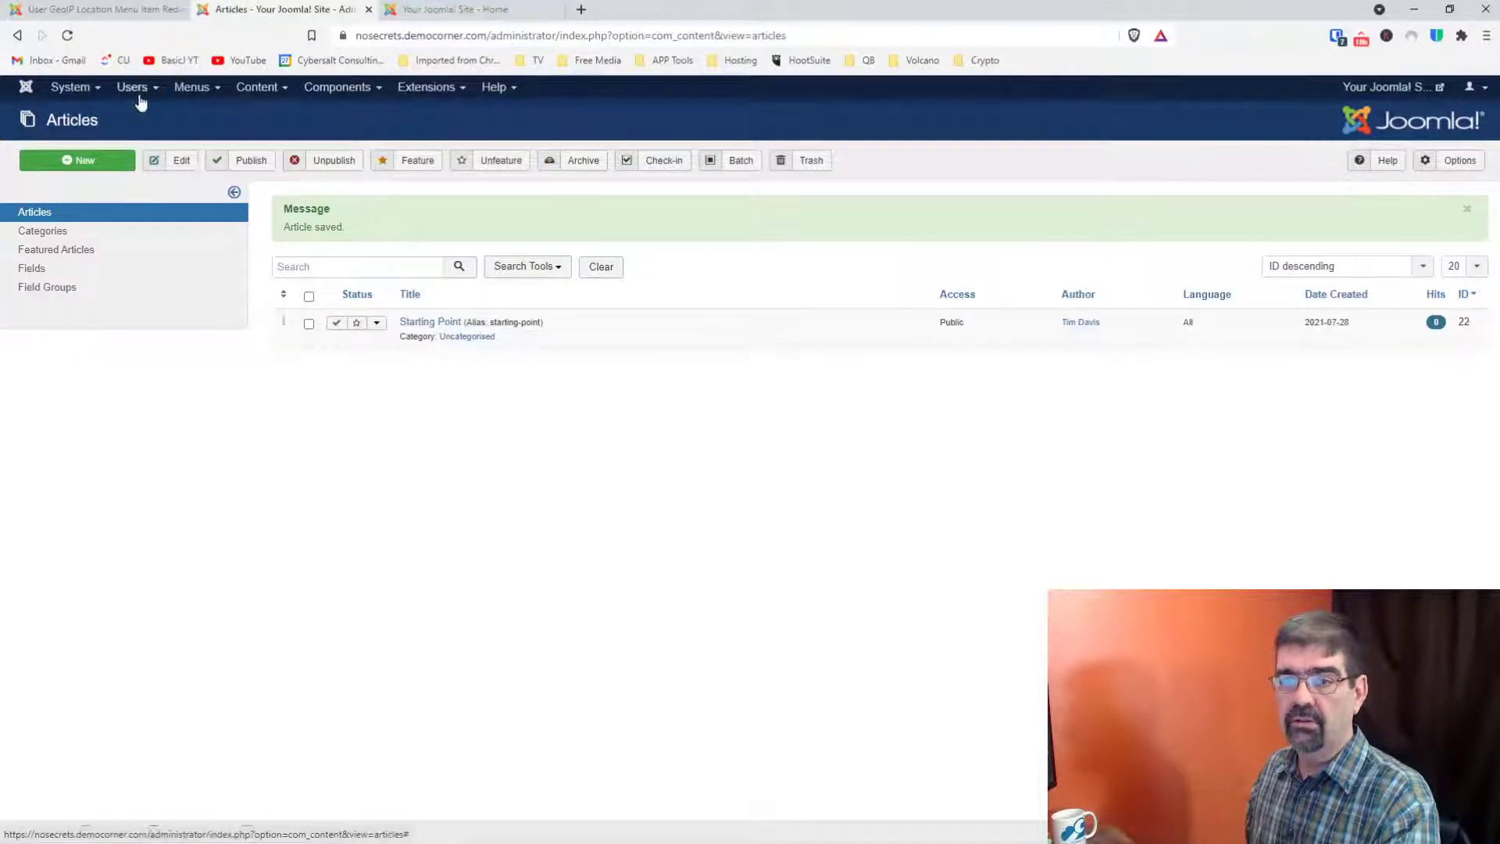
pyautogui.click(368, 9)
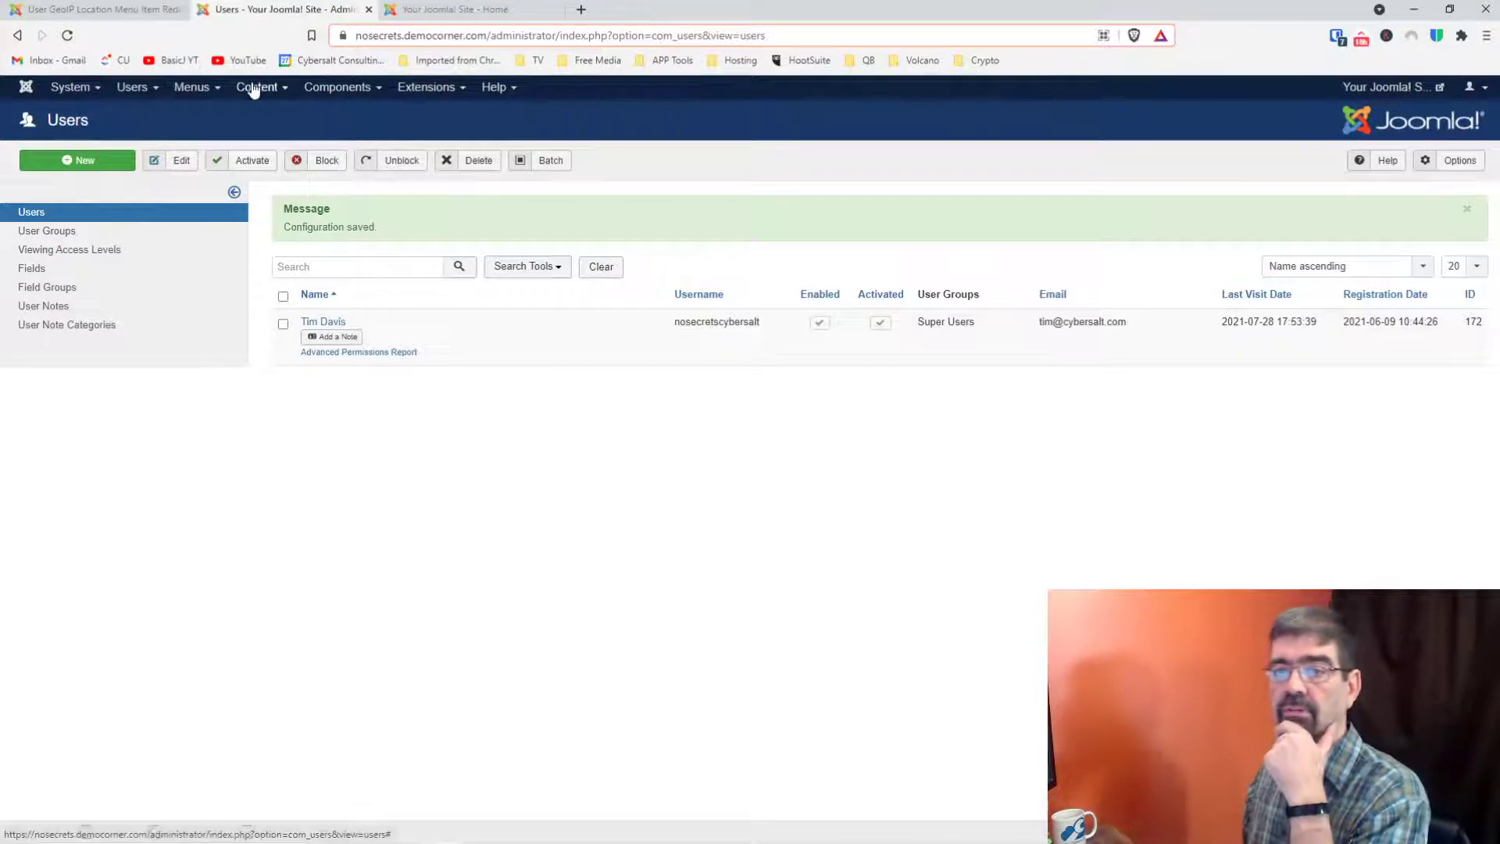
pyautogui.click(144, 89)
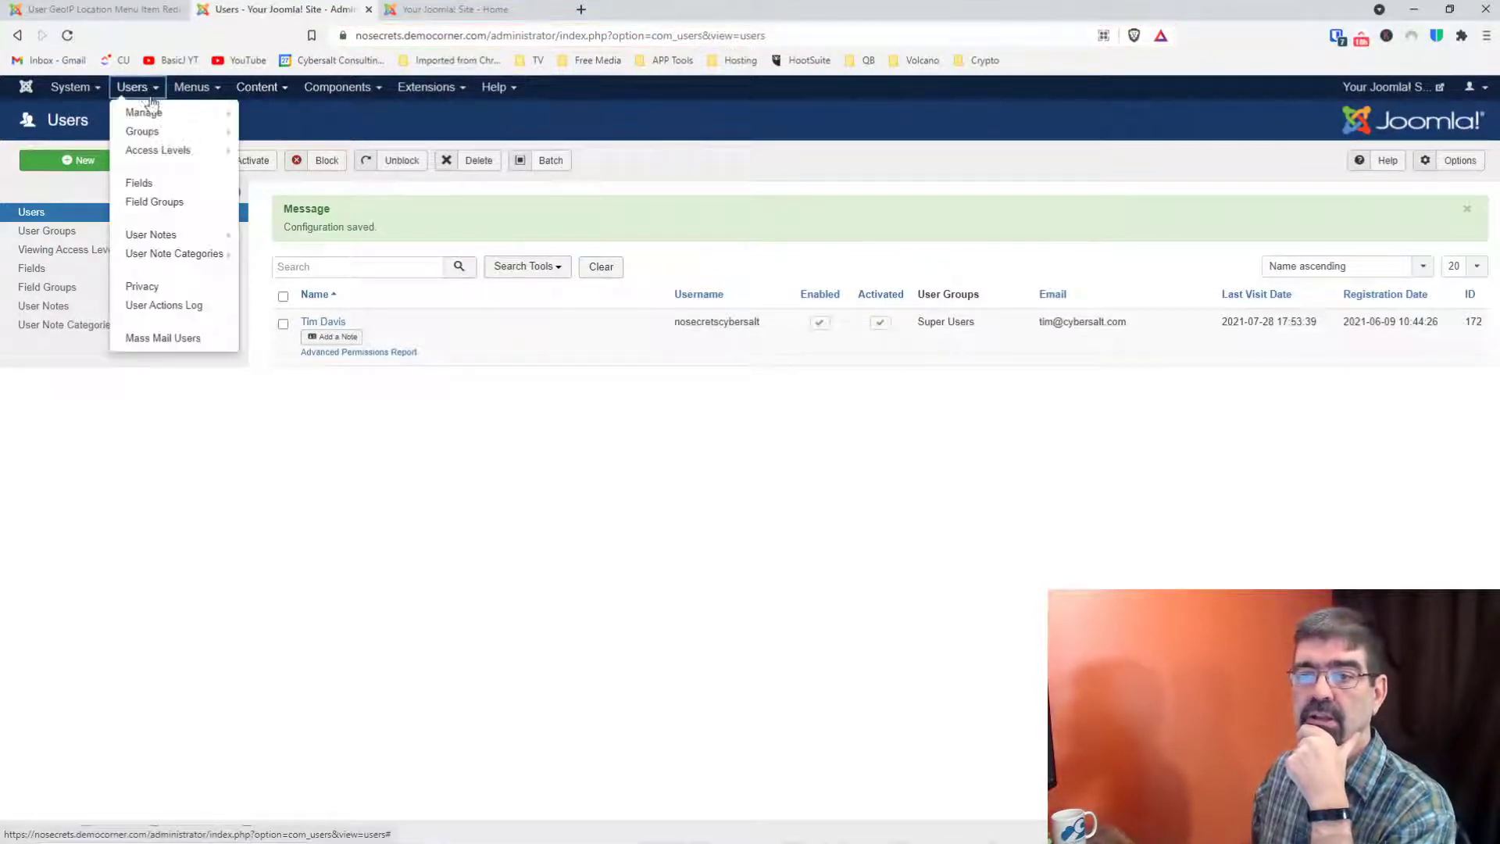
pyautogui.rightClick(154, 113)
pyautogui.click(199, 122)
pyautogui.moveTo(474, 11); pyautogui.dragTo(1016, 11)
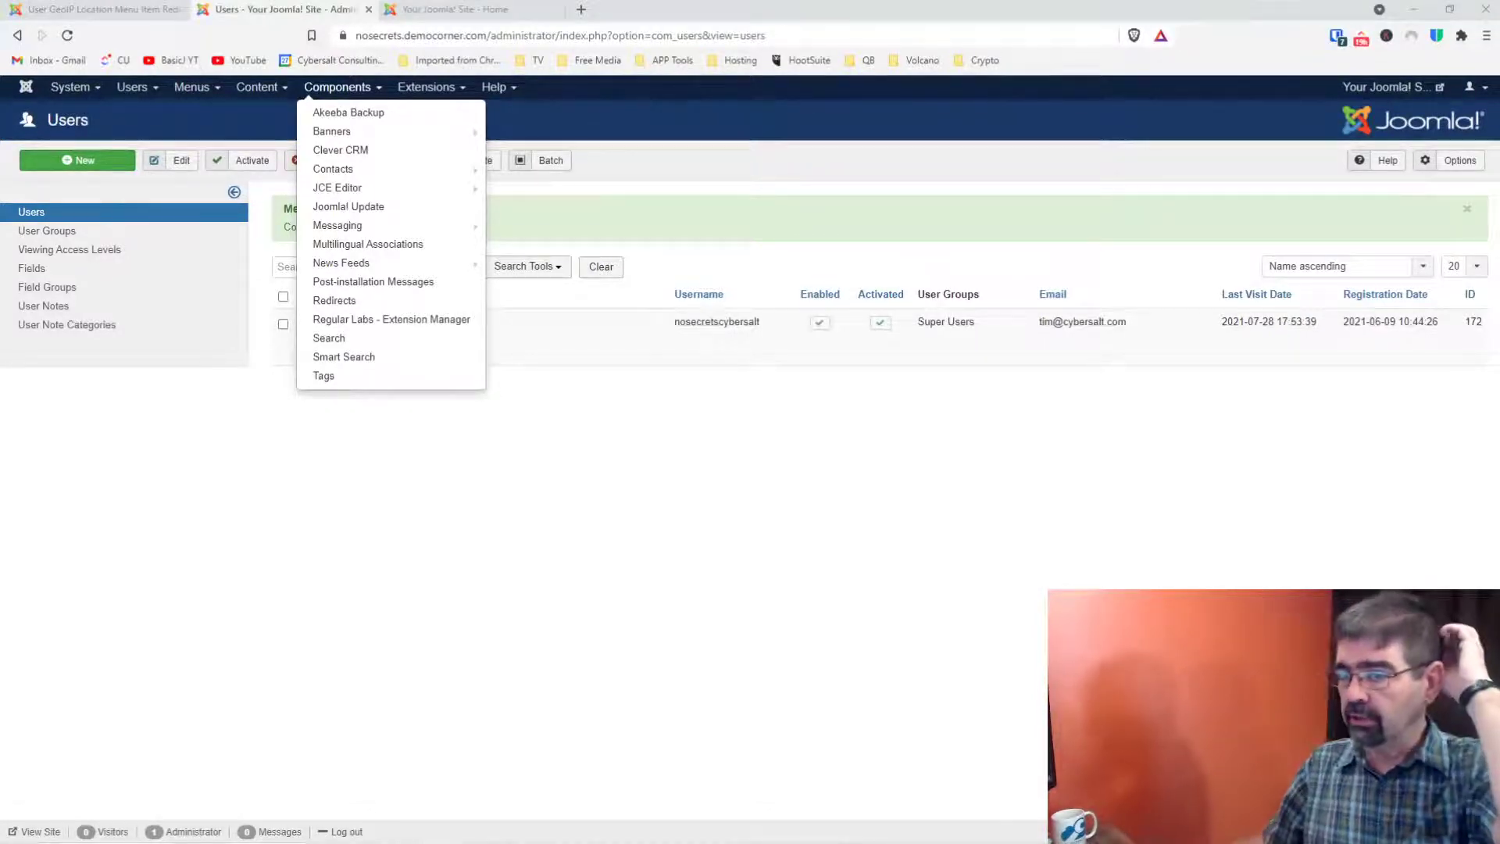
# Step: Start a new menu item in the Main Menu and give it the title "Starting Point"
pyautogui.click(985, 546)
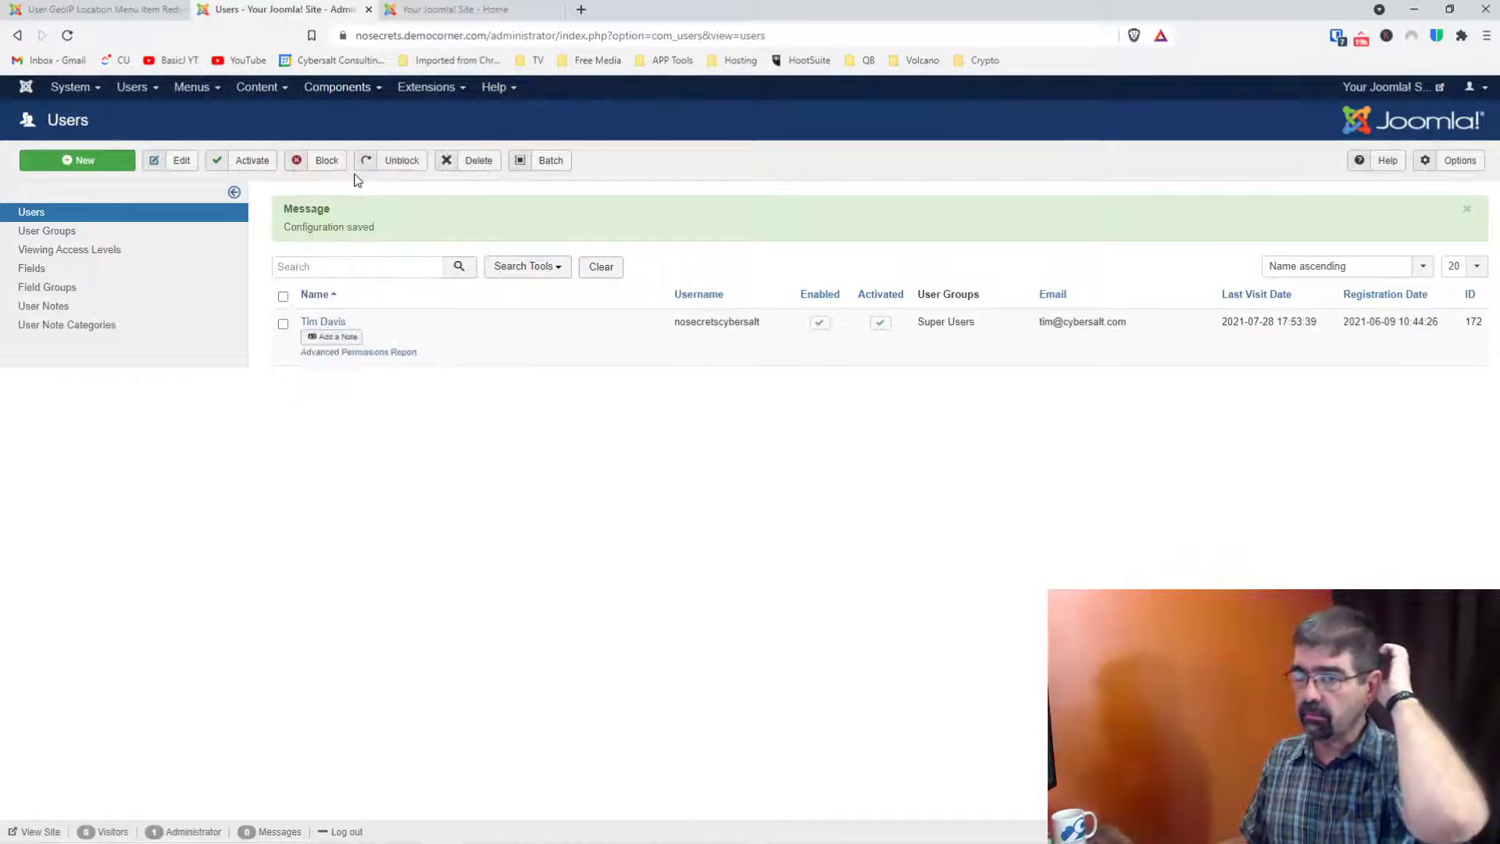
pyautogui.click(188, 91)
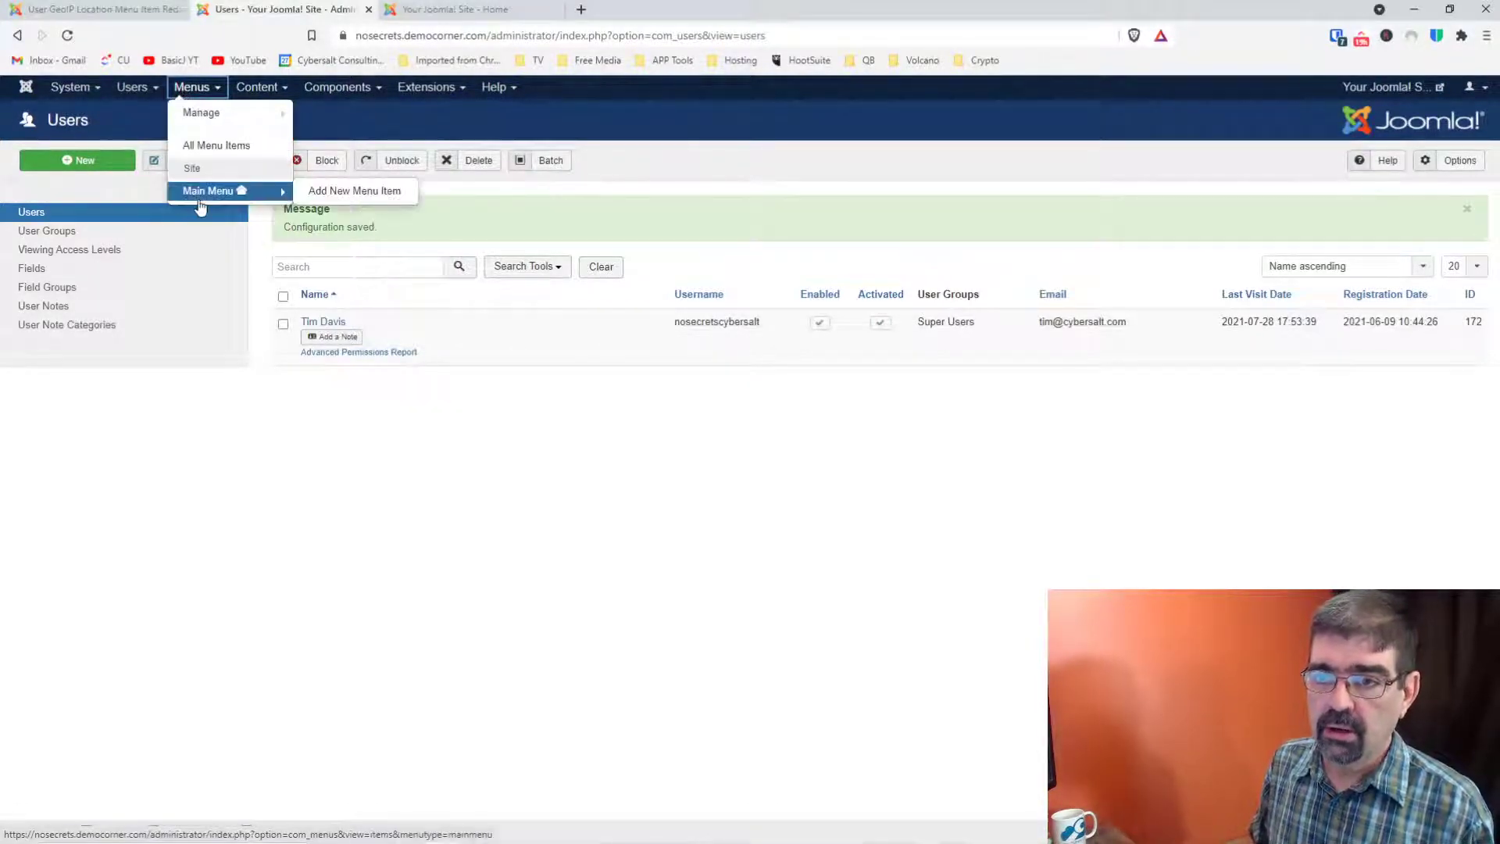
pyautogui.click(205, 191)
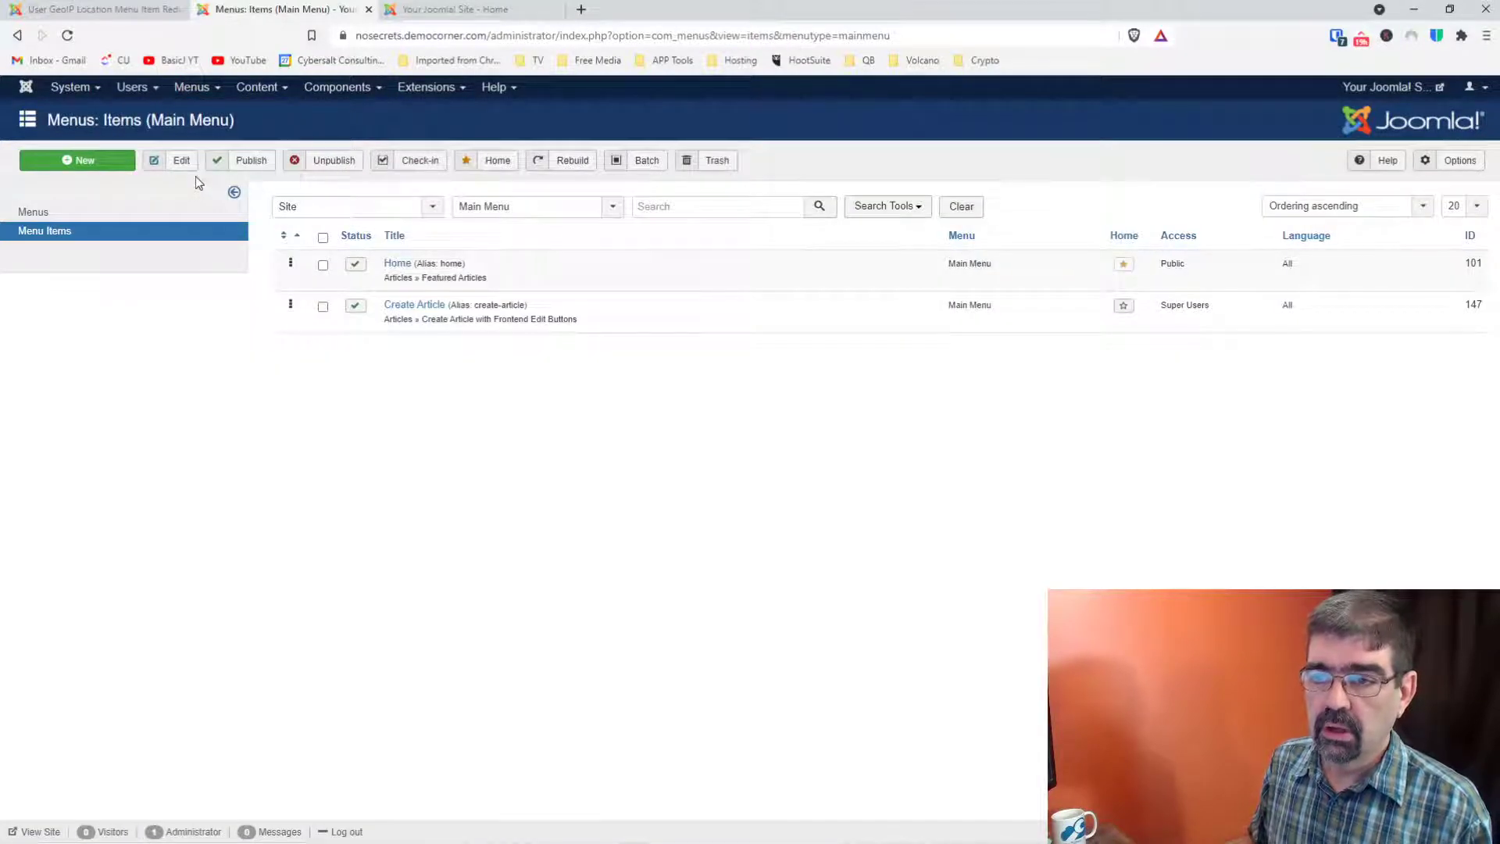
pyautogui.click(86, 161)
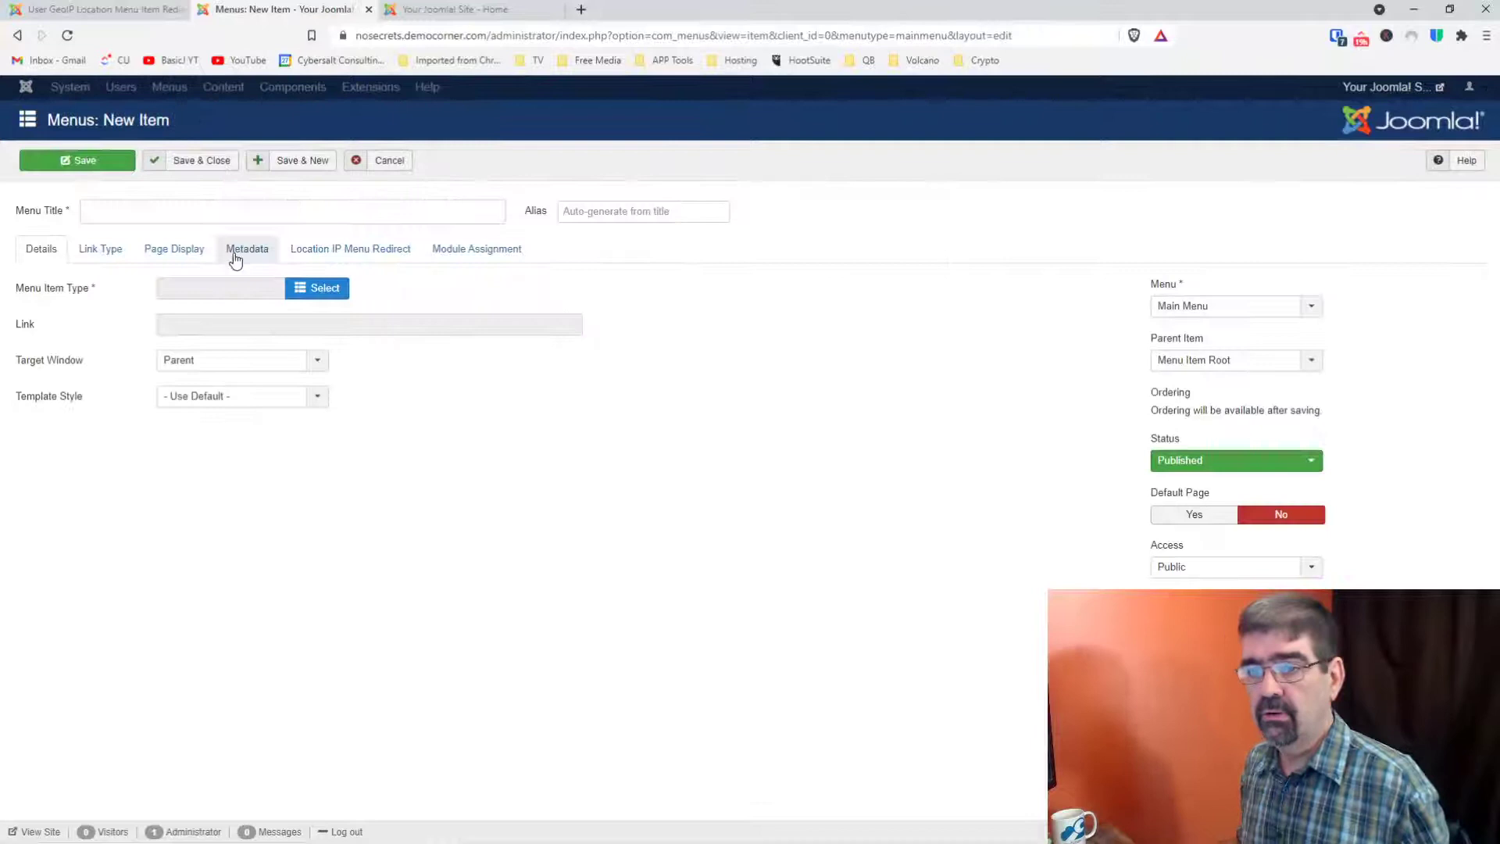
pyautogui.click(236, 211)
pyautogui.write('Starting Point')
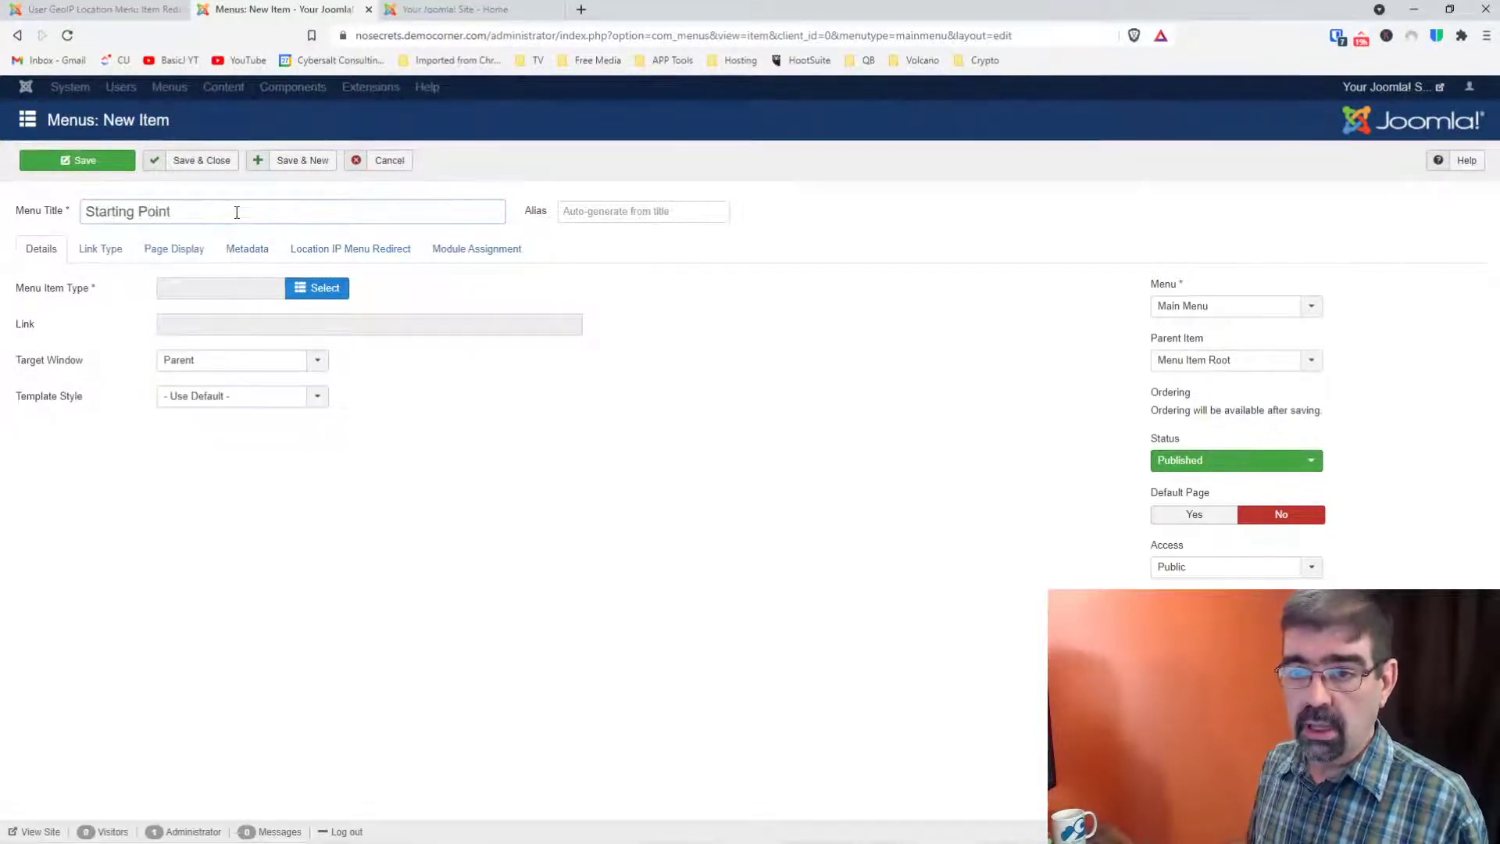
# Step: Make the menu item a Single Article type linked to the Starting Point article, and save and close it
pyautogui.click(331, 293)
pyautogui.click(192, 178)
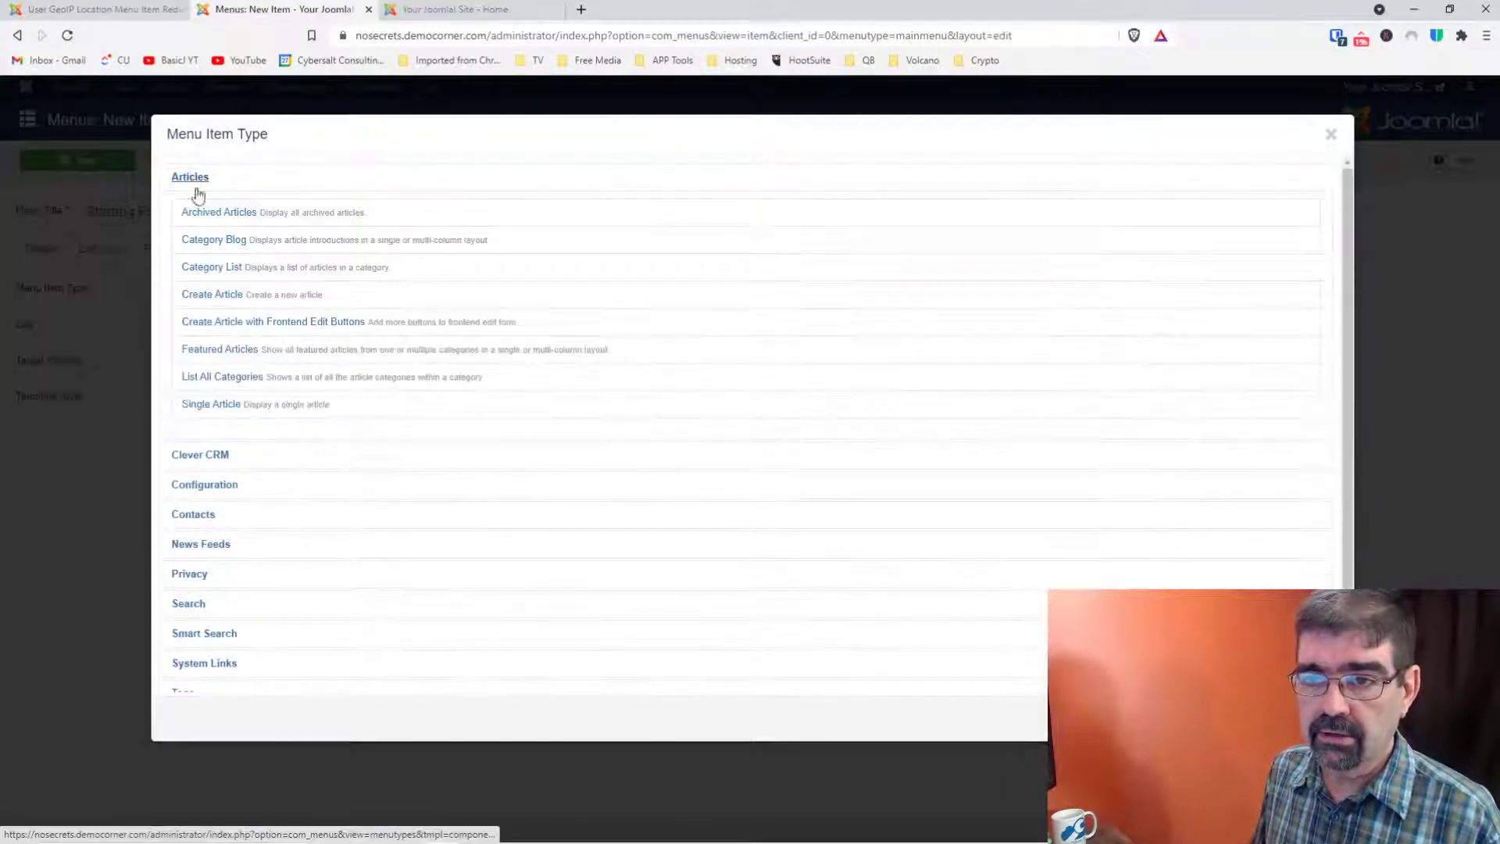
pyautogui.click(205, 404)
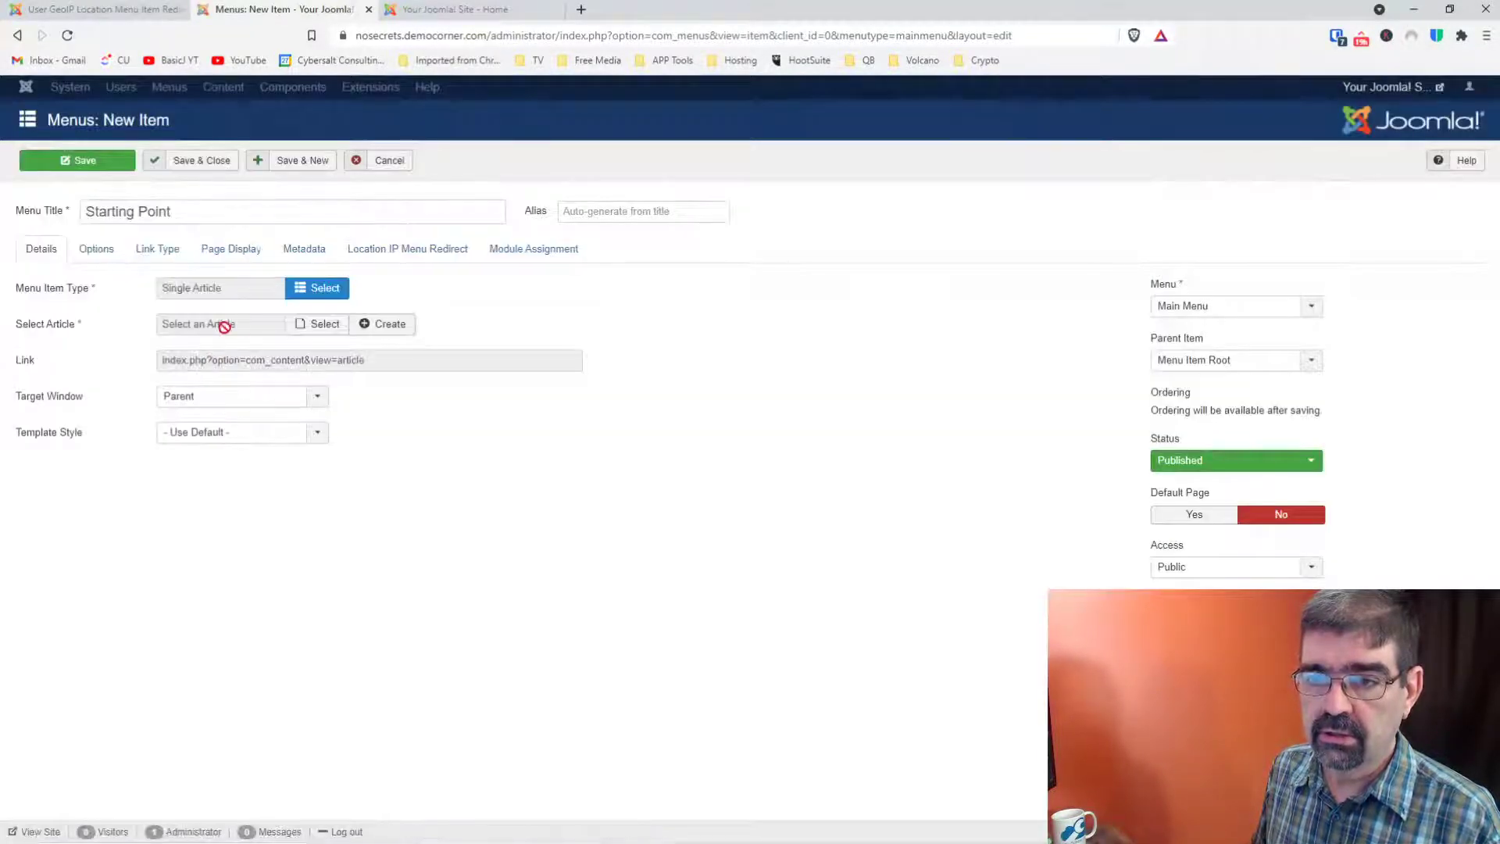
pyautogui.click(311, 324)
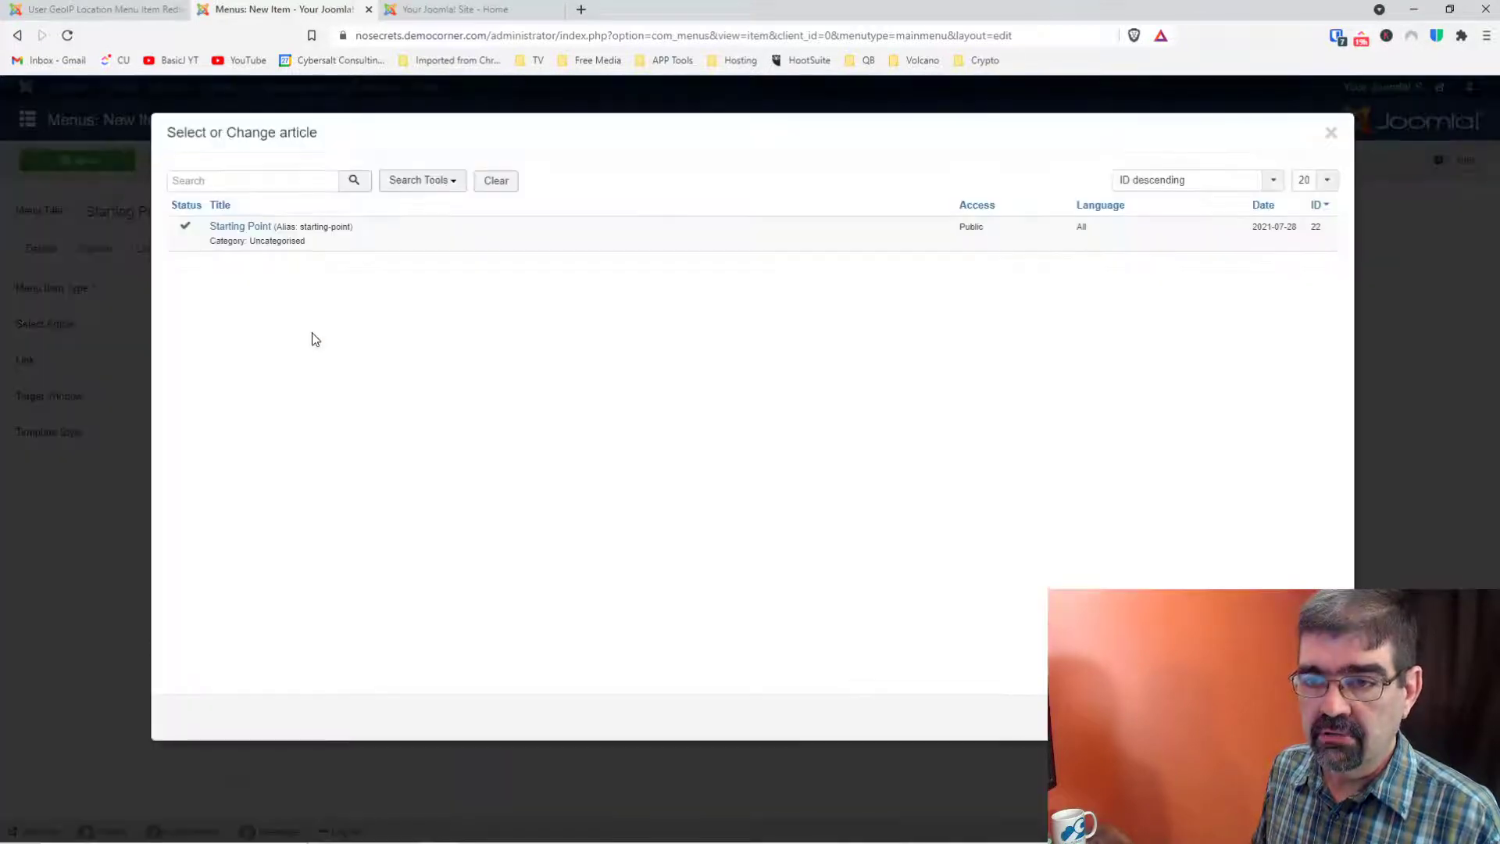
pyautogui.click(239, 228)
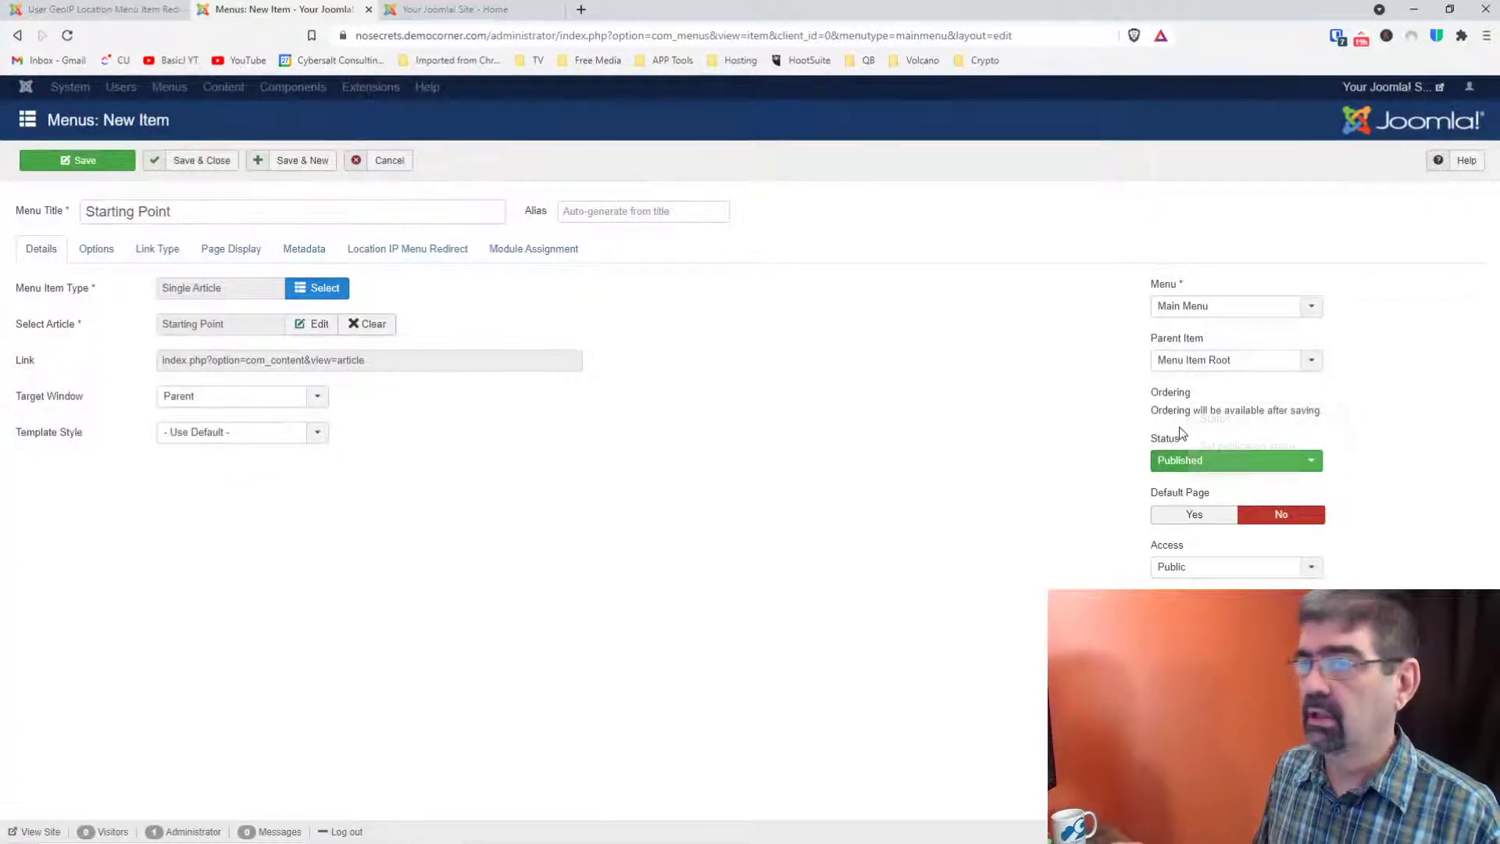
pyautogui.click(199, 162)
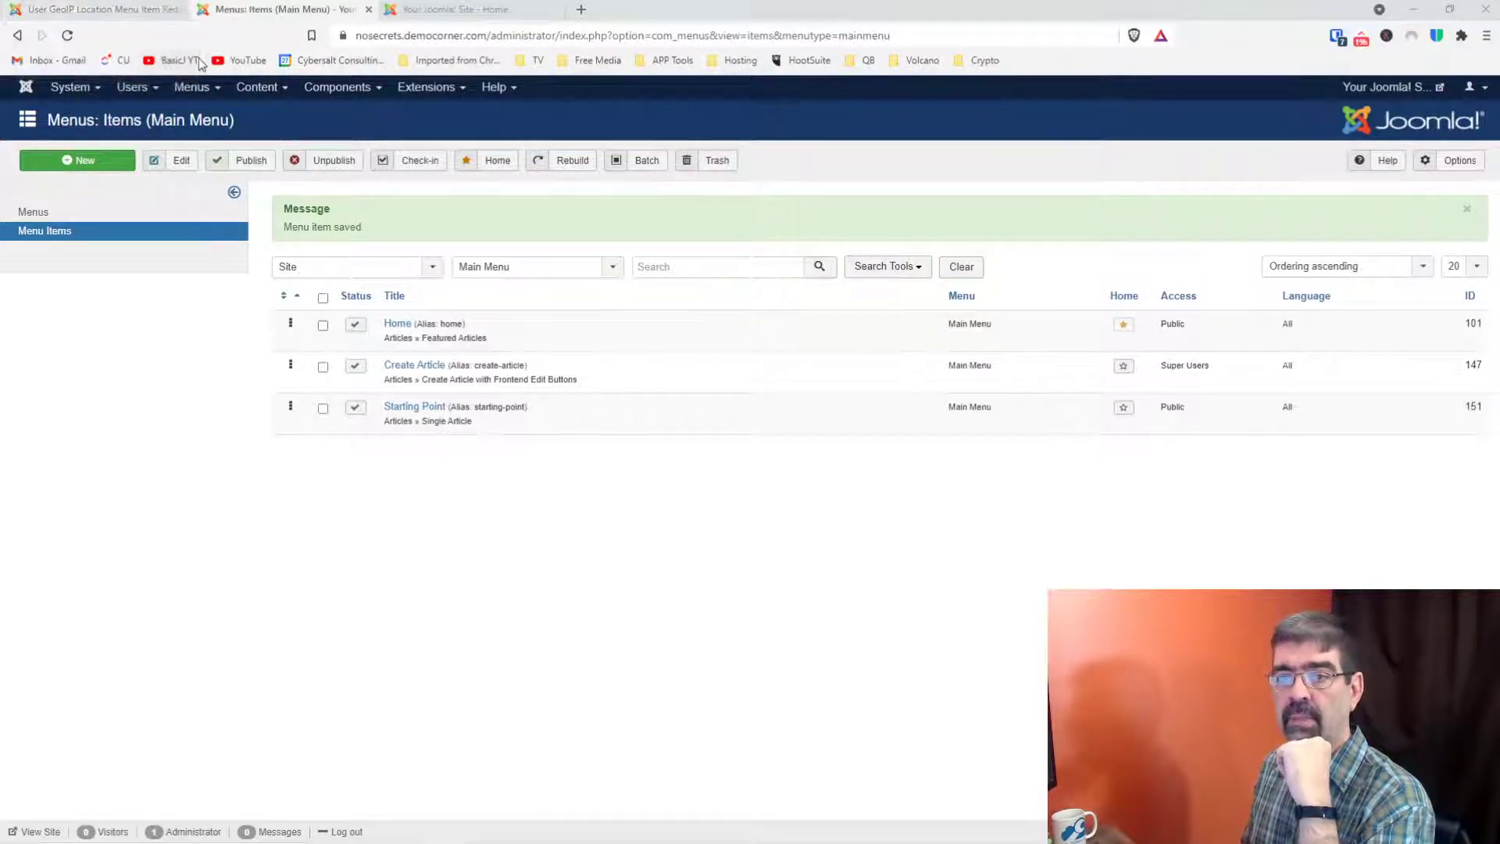
# Step: View the Starting Point menu item's Location IP Menu Redirect settings, close the item and reload the menu items list
pyautogui.click(409, 412)
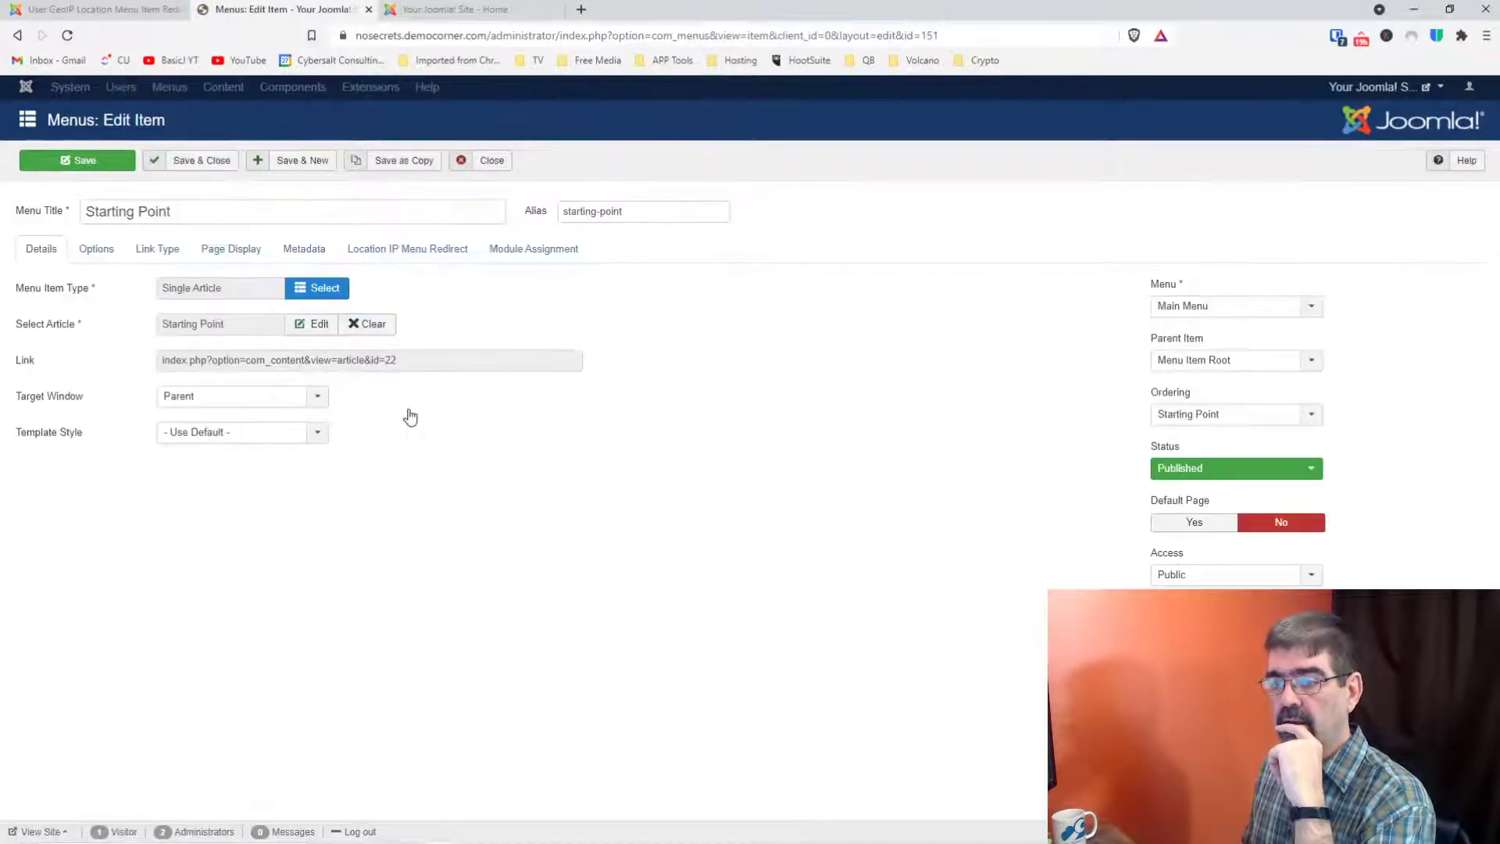
pyautogui.click(412, 249)
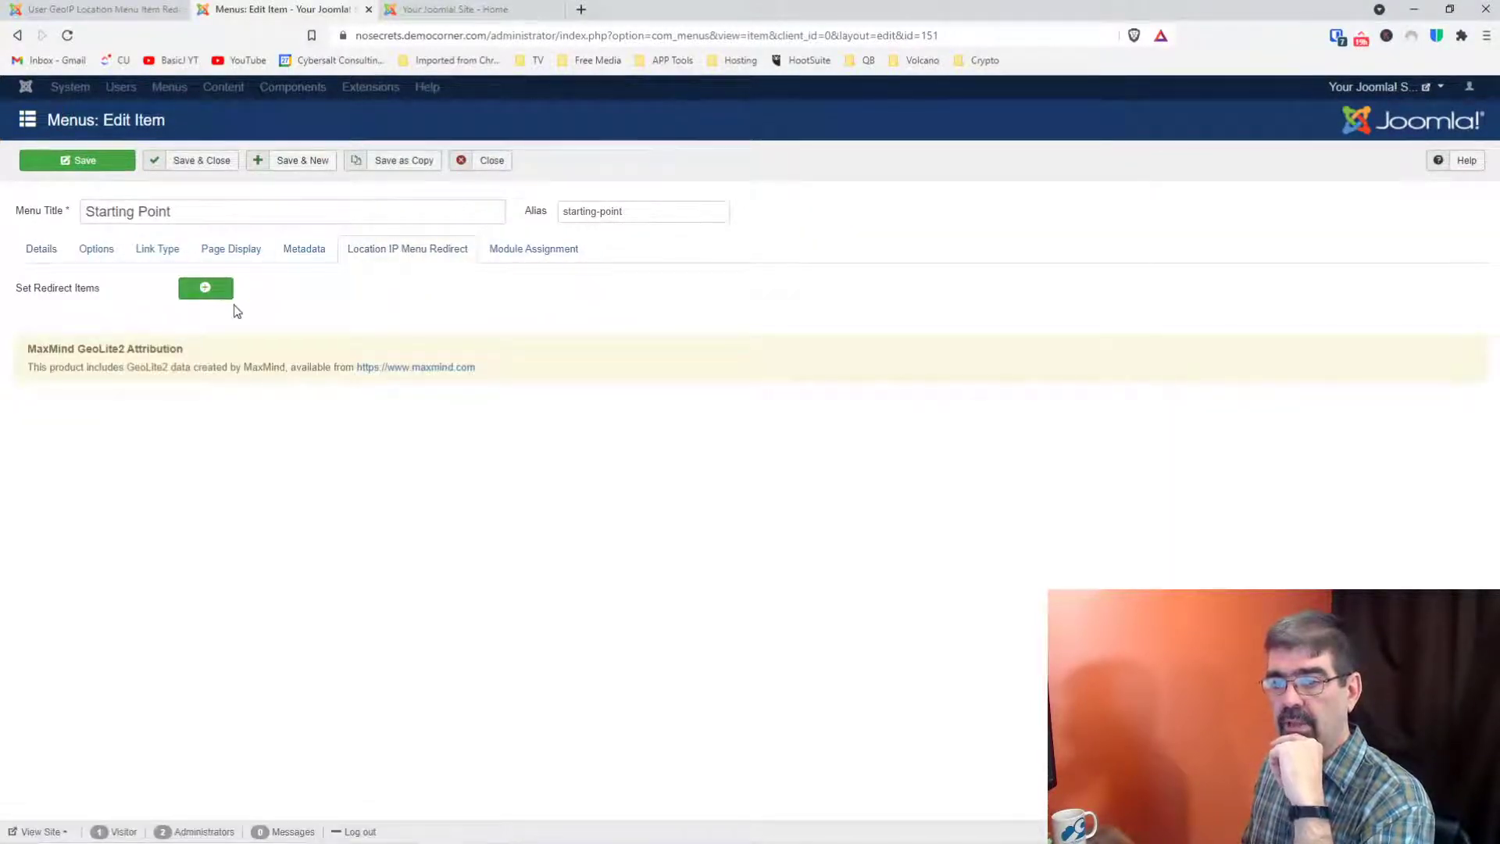
pyautogui.click(480, 164)
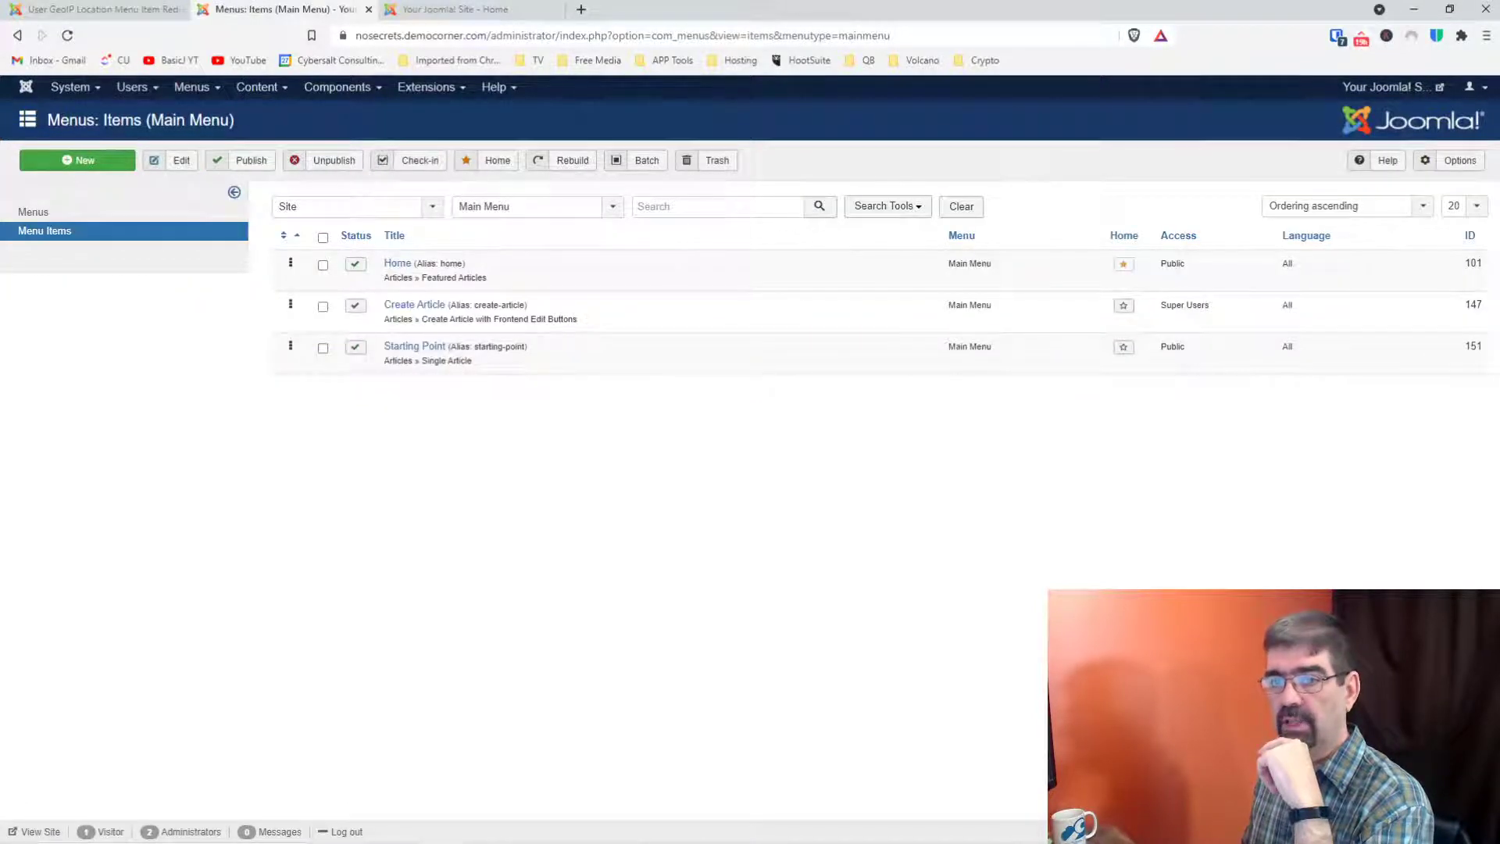
pyautogui.click(68, 36)
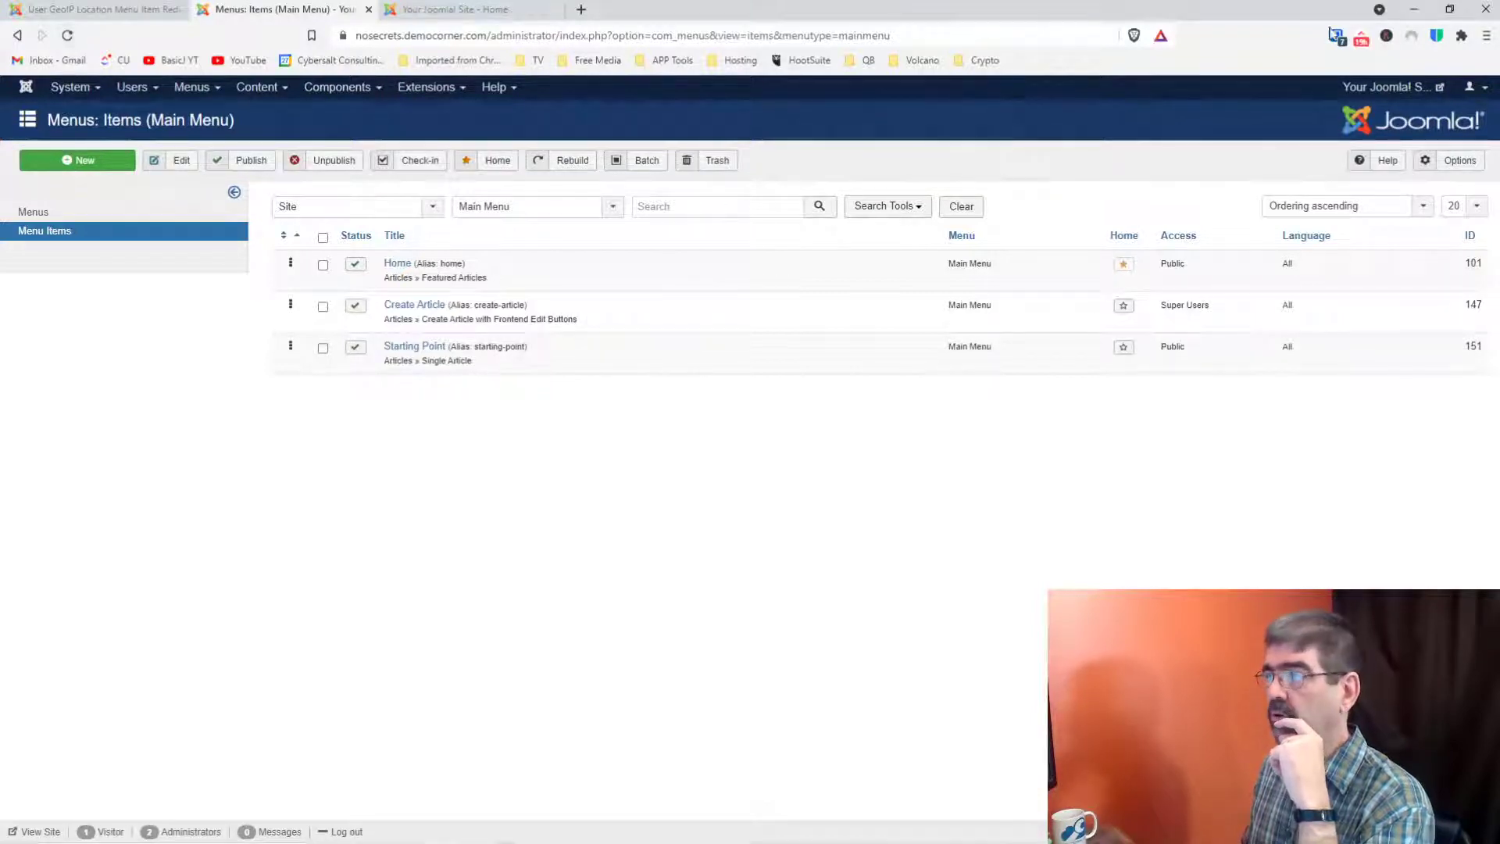
pyautogui.click(1486, 35)
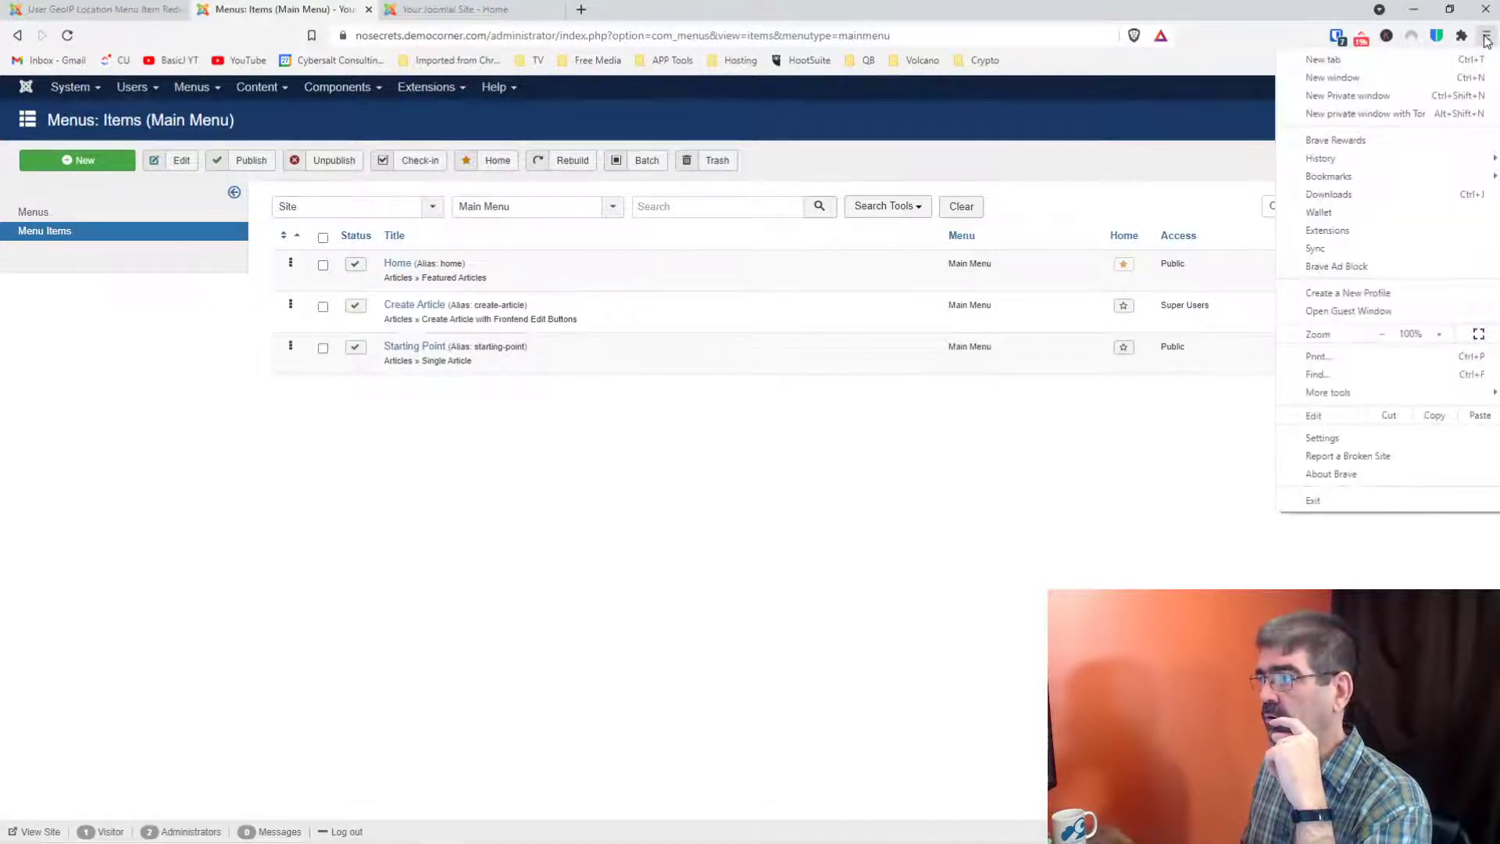
pyautogui.click(1383, 100)
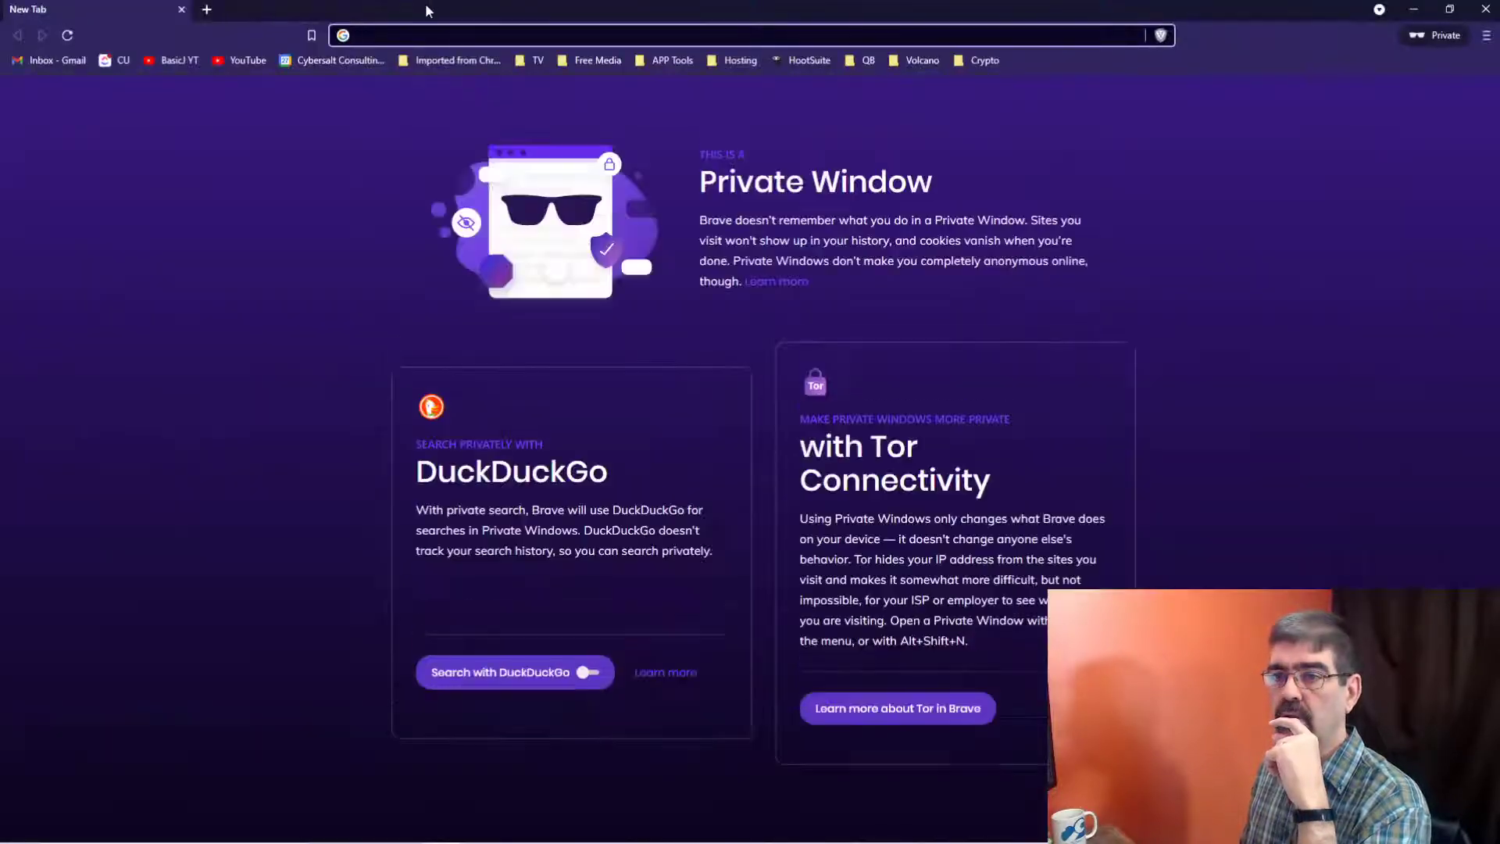
pyautogui.moveTo(428, 6); pyautogui.dragTo(817, 46)
pyautogui.doubleClick(817, 45)
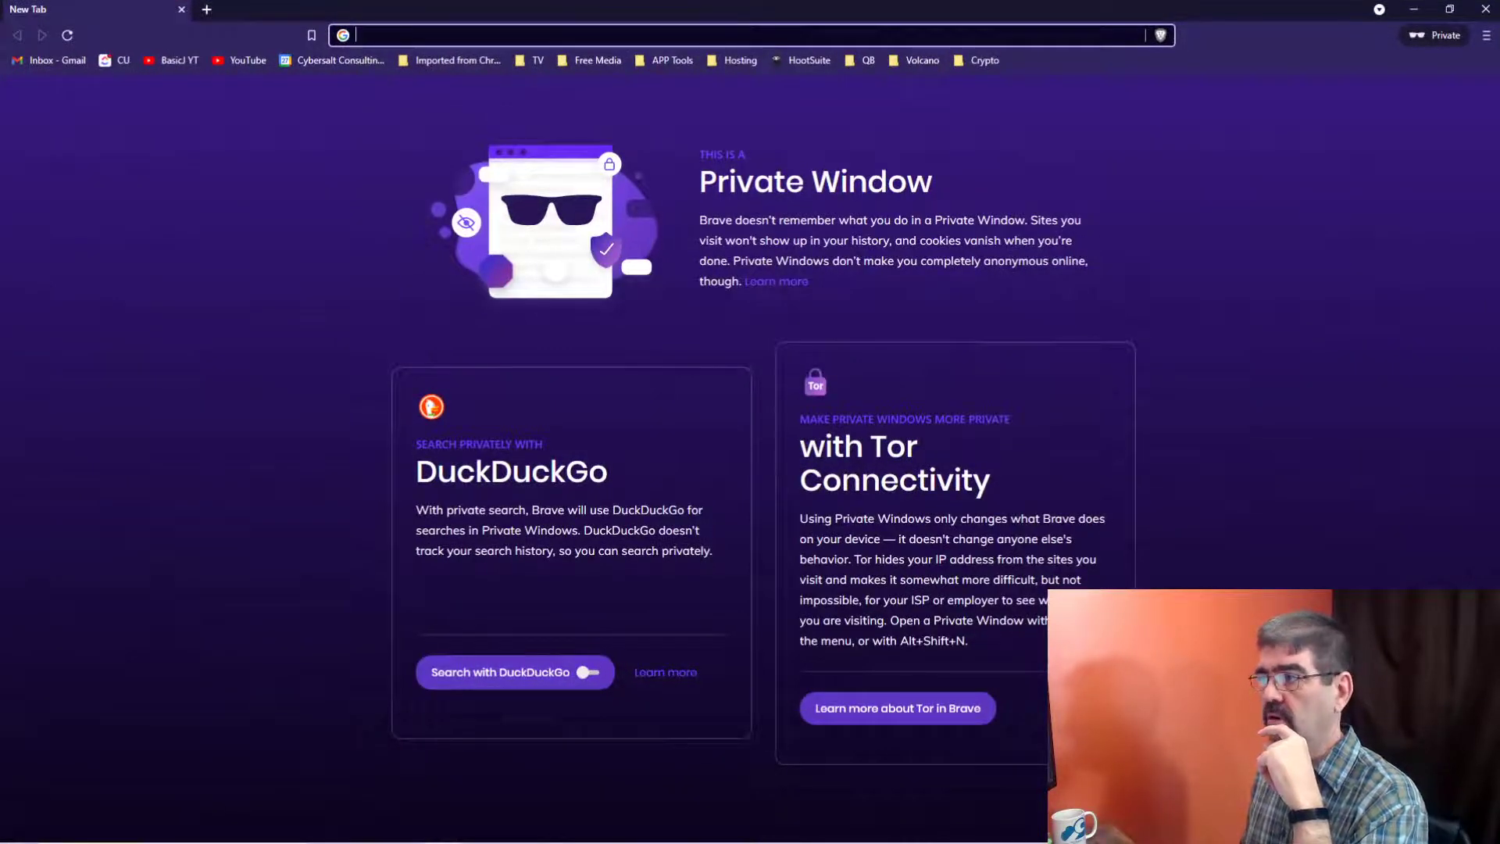
pyautogui.click(1485, 9)
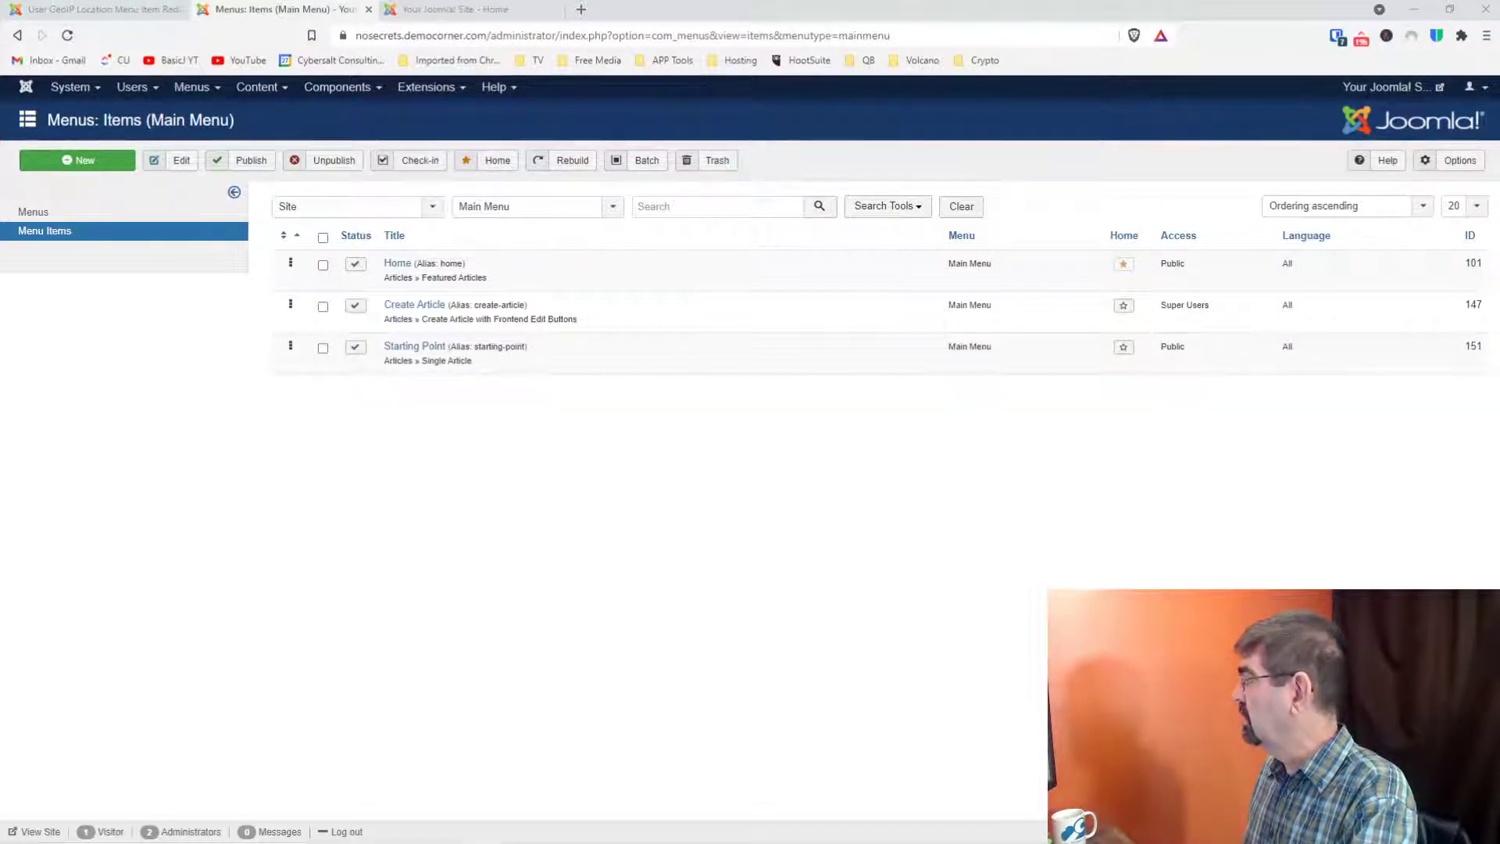
# Step: Bring up a maximized Chrome window and load the site's front end at nosecrets.democorner.com
pyautogui.moveTo(1499, 27); pyautogui.dragTo(606, 15)
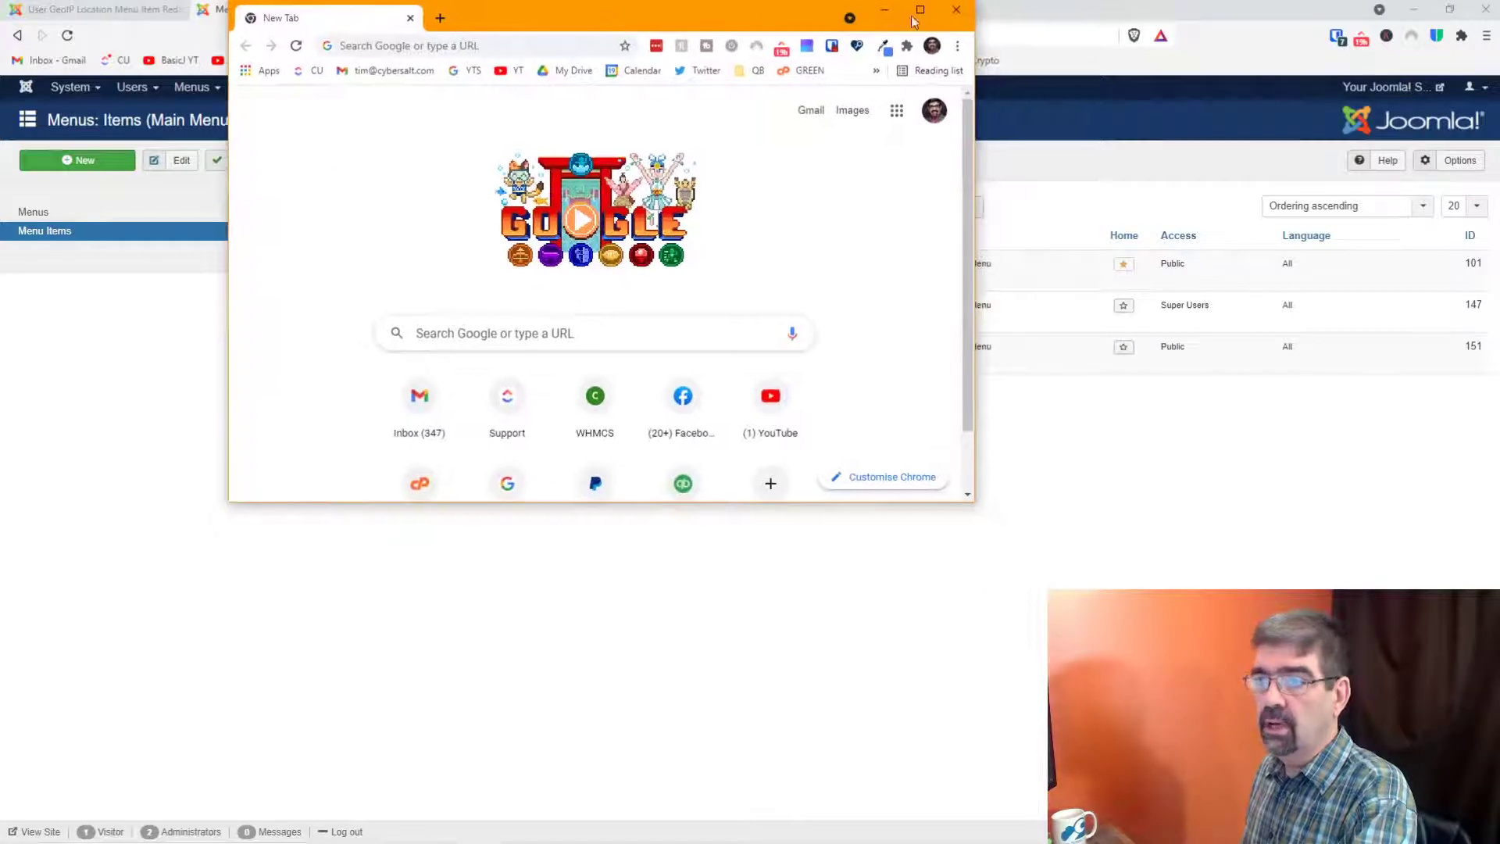
pyautogui.click(921, 6)
pyautogui.click(480, 42)
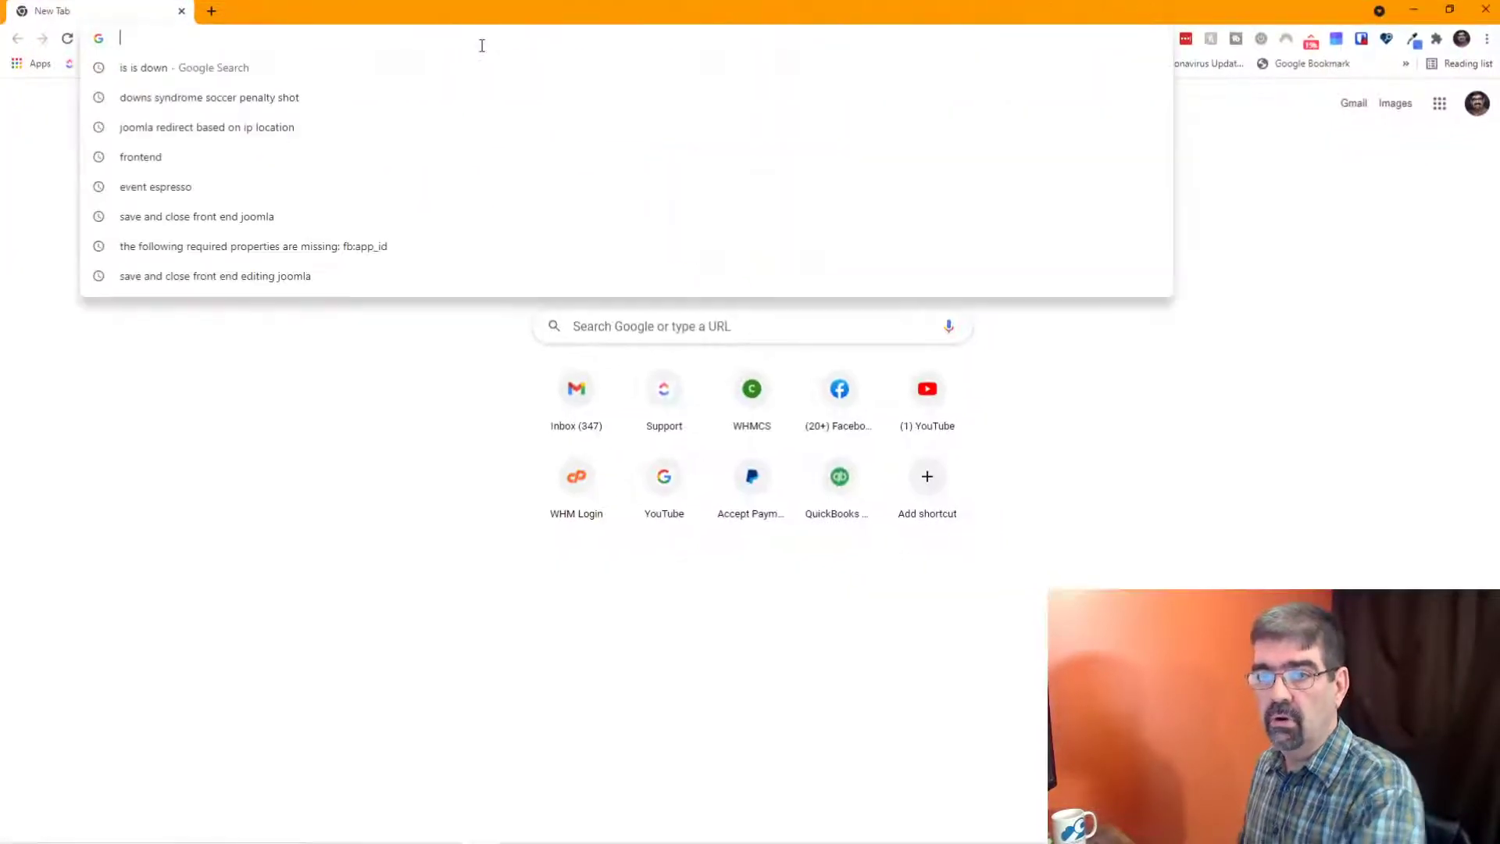
pyautogui.write('n')
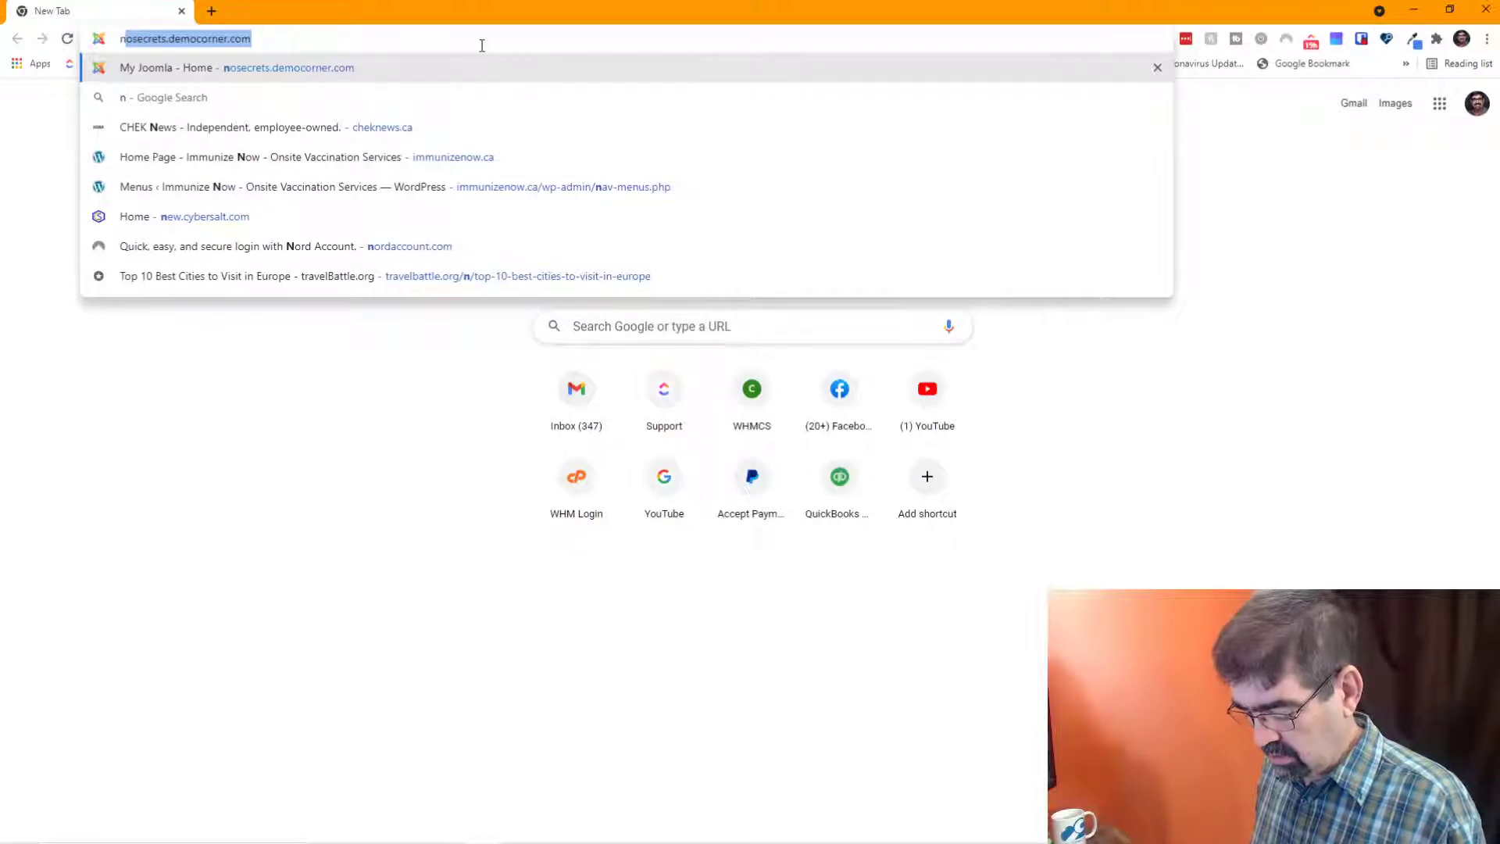
pyautogui.press('BackSpace')
pyautogui.press('BackSpace')
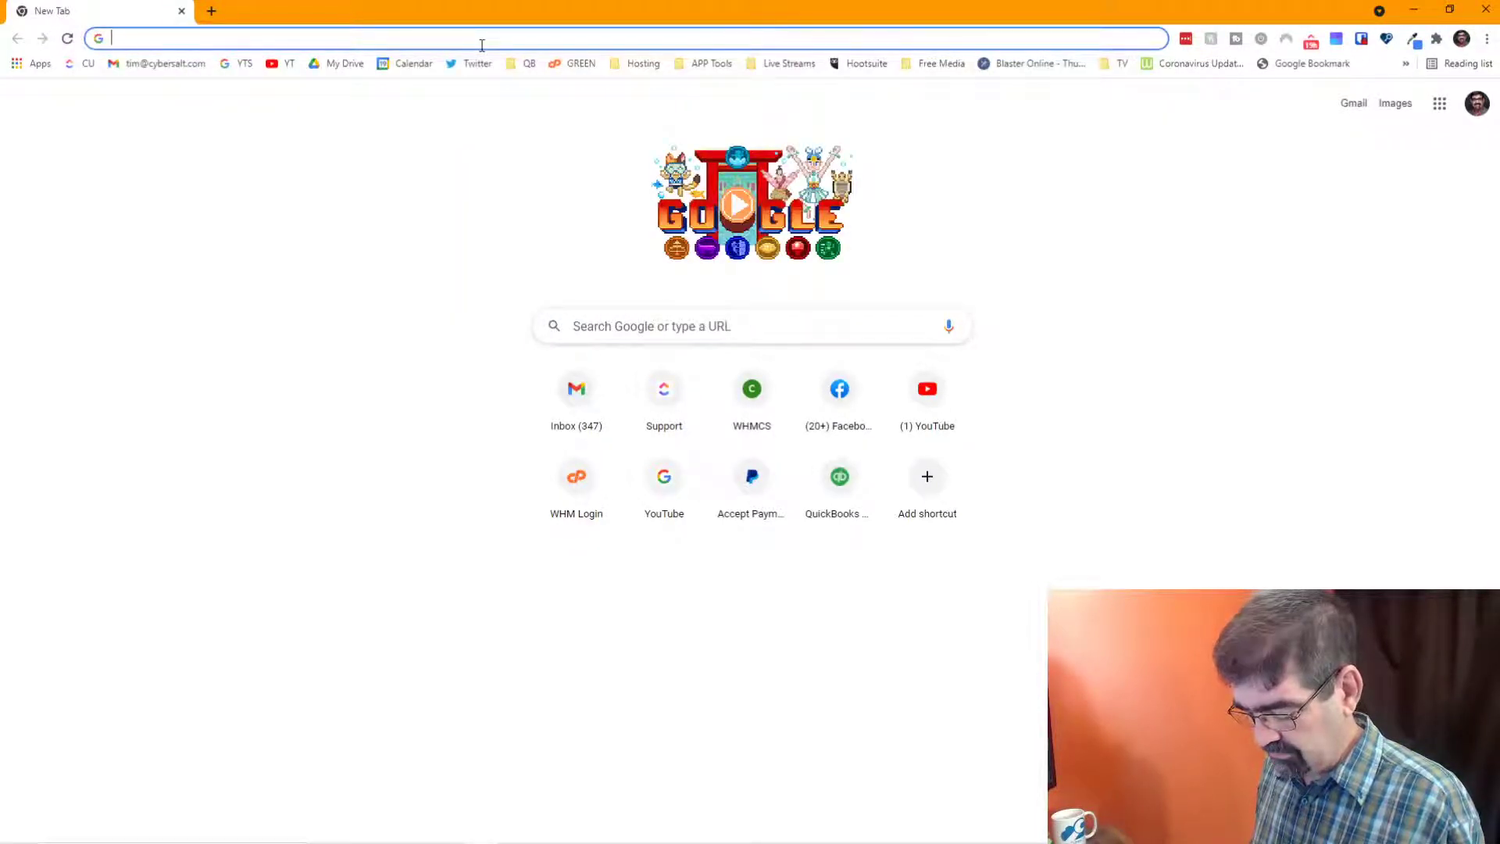
pyautogui.write('nos')
pyautogui.press('Return')
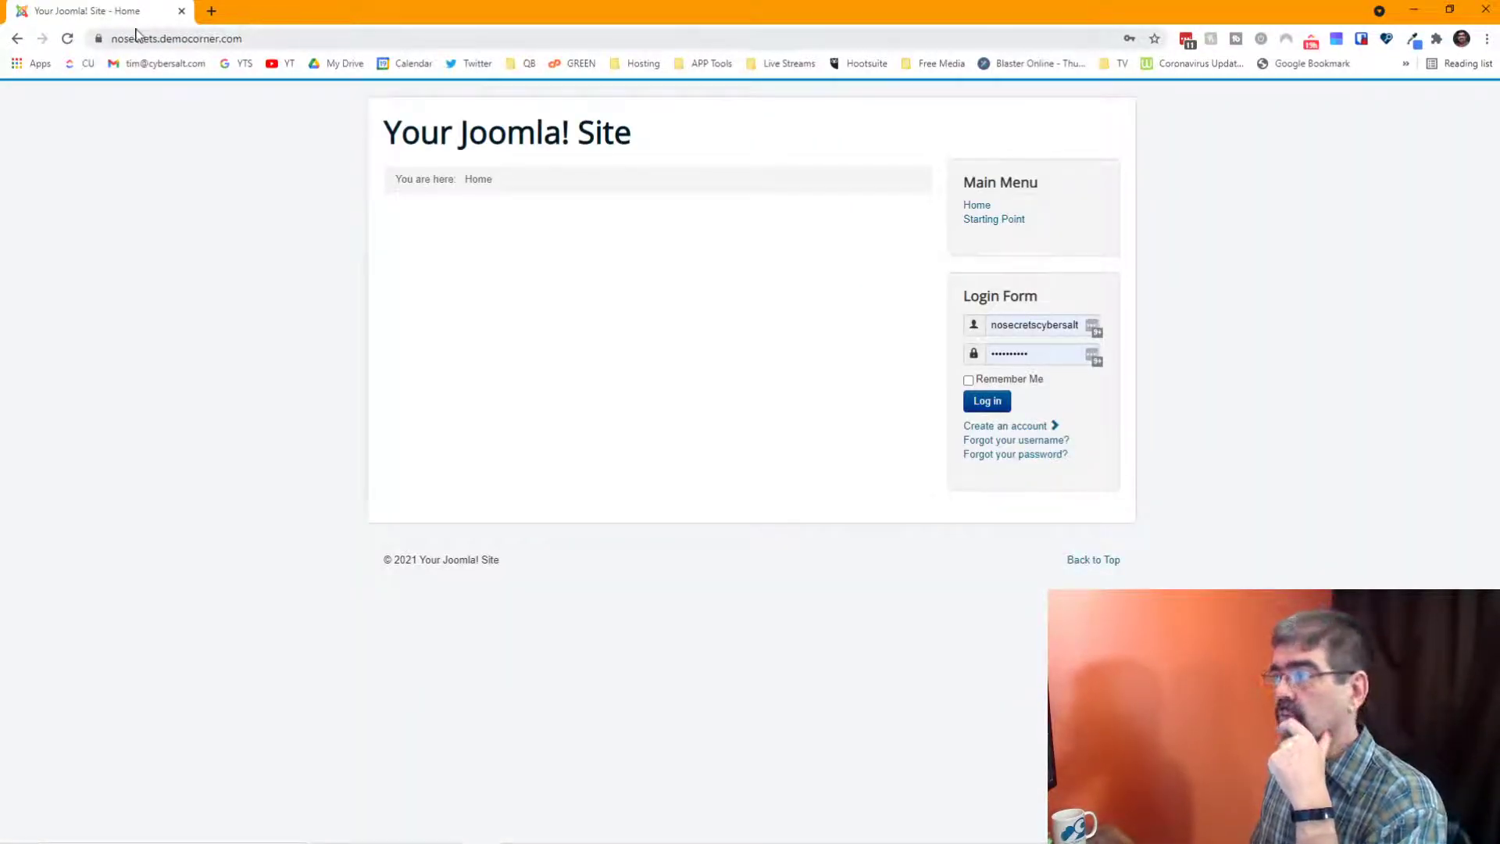
# Step: Check the NordVPN extension's country connection options, and move the Chrome window away to return to the Joomla administrator
pyautogui.click(1285, 40)
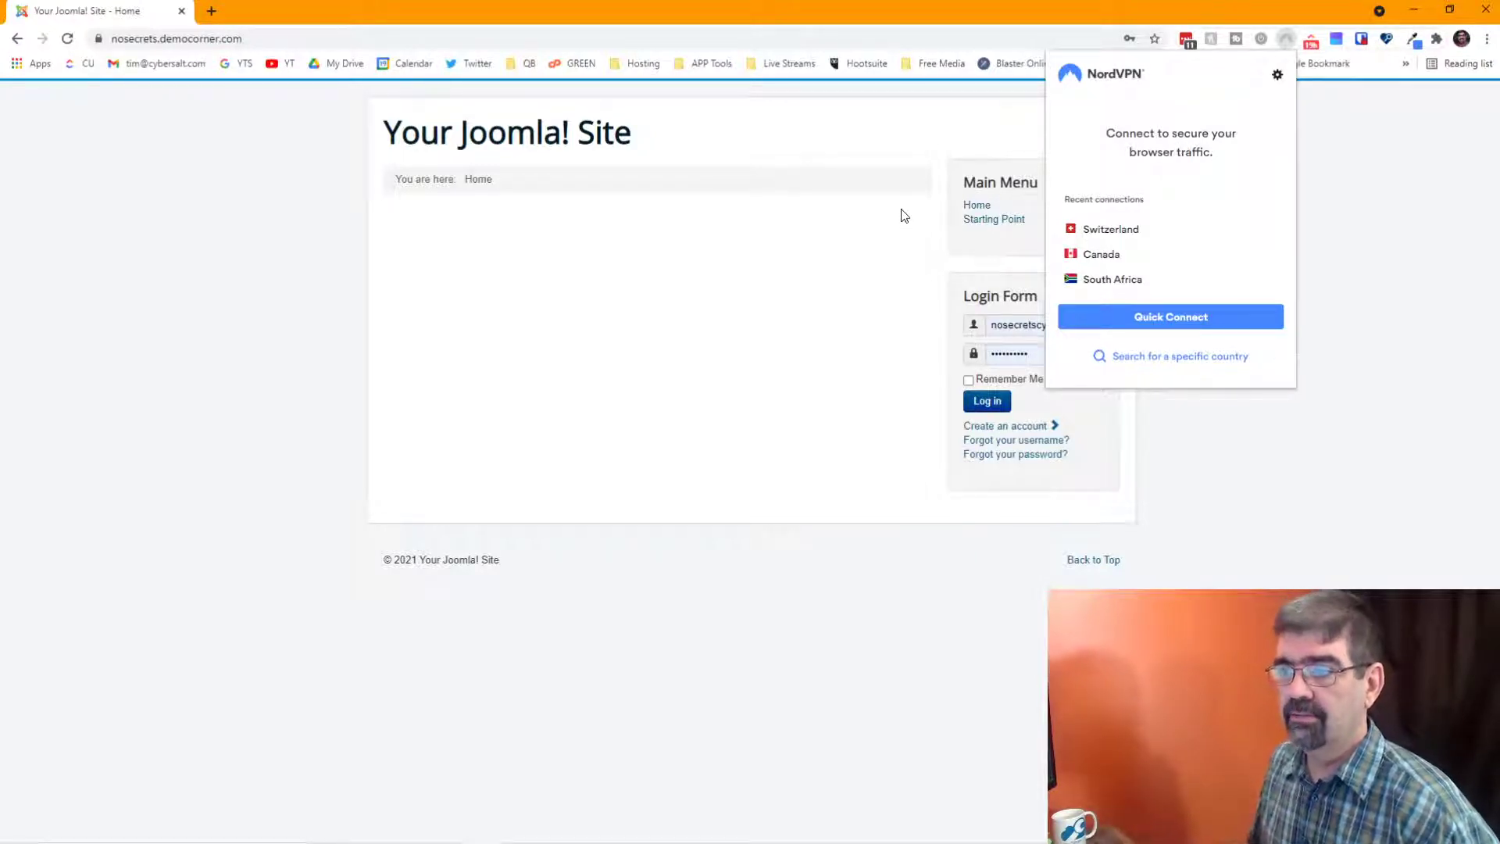
pyautogui.click(1347, 169)
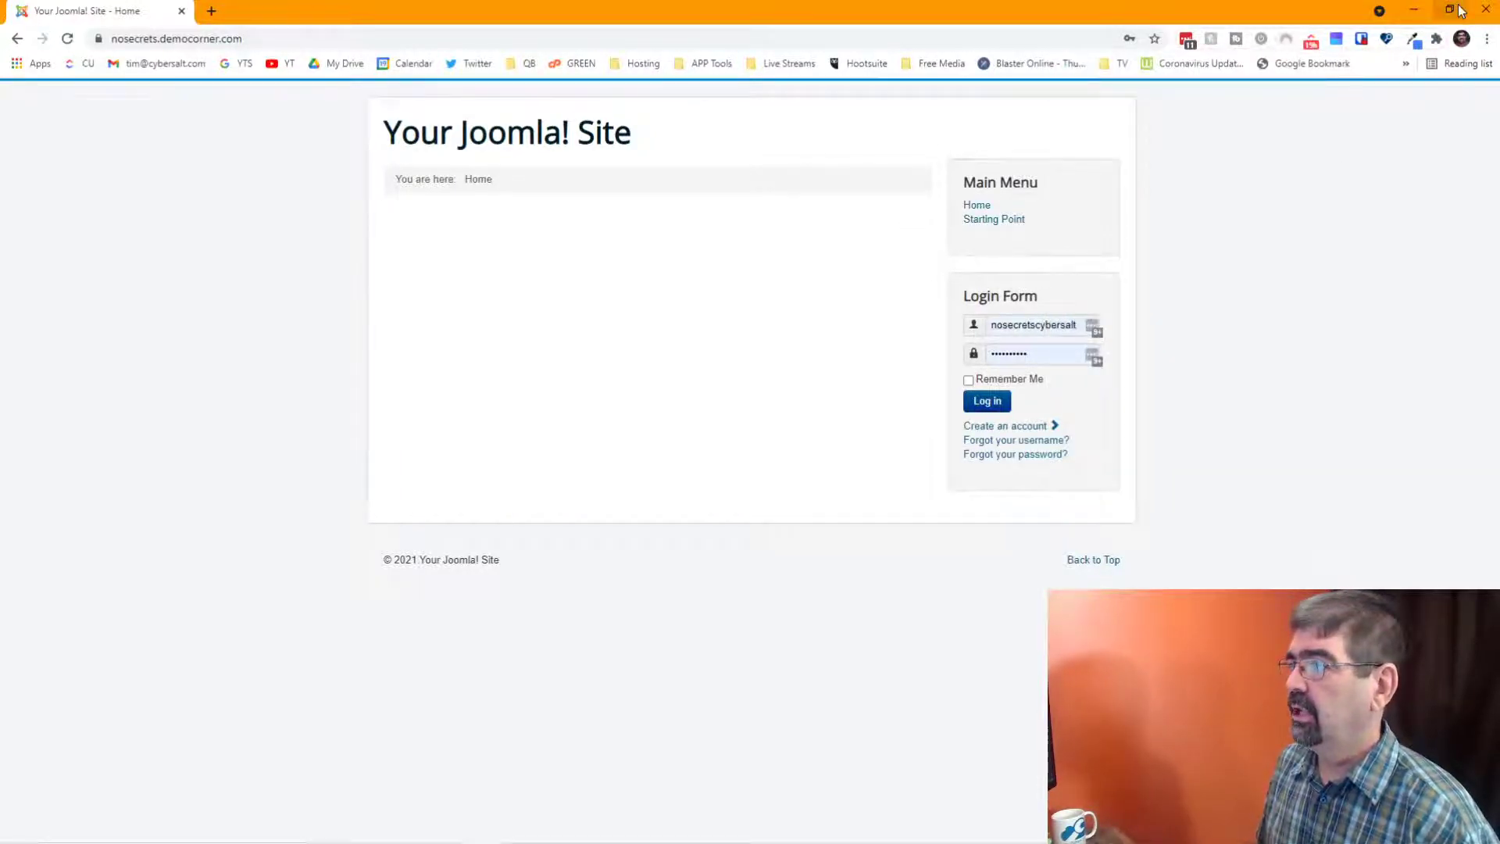
pyautogui.click(1449, 10)
pyautogui.moveTo(563, 35); pyautogui.dragTo(1499, 70)
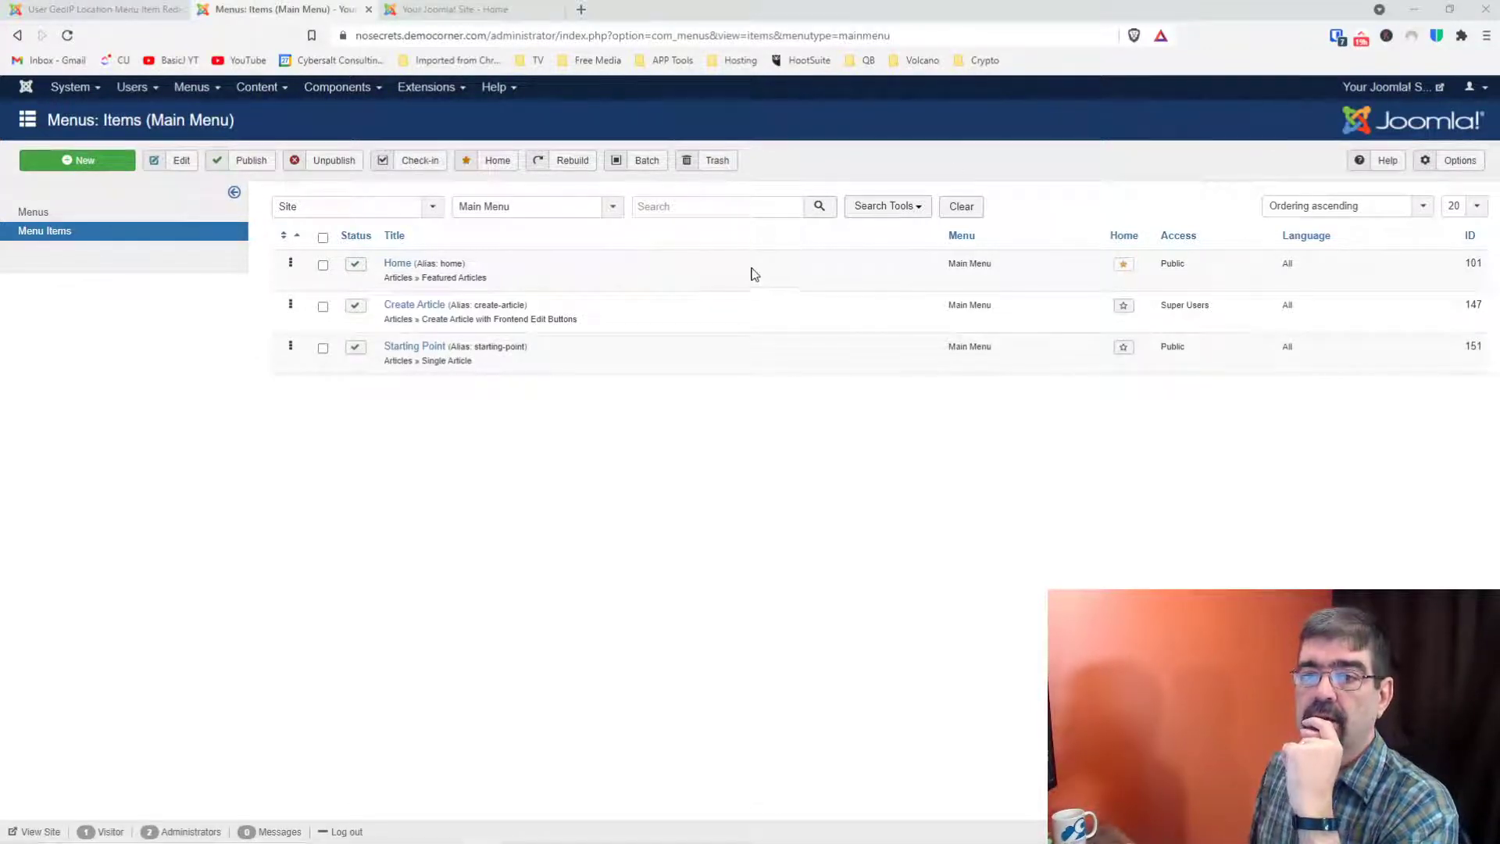
# Step: Reload the Main Menu items list and open the Articles list in a separate browser tab to view it
pyautogui.click(74, 35)
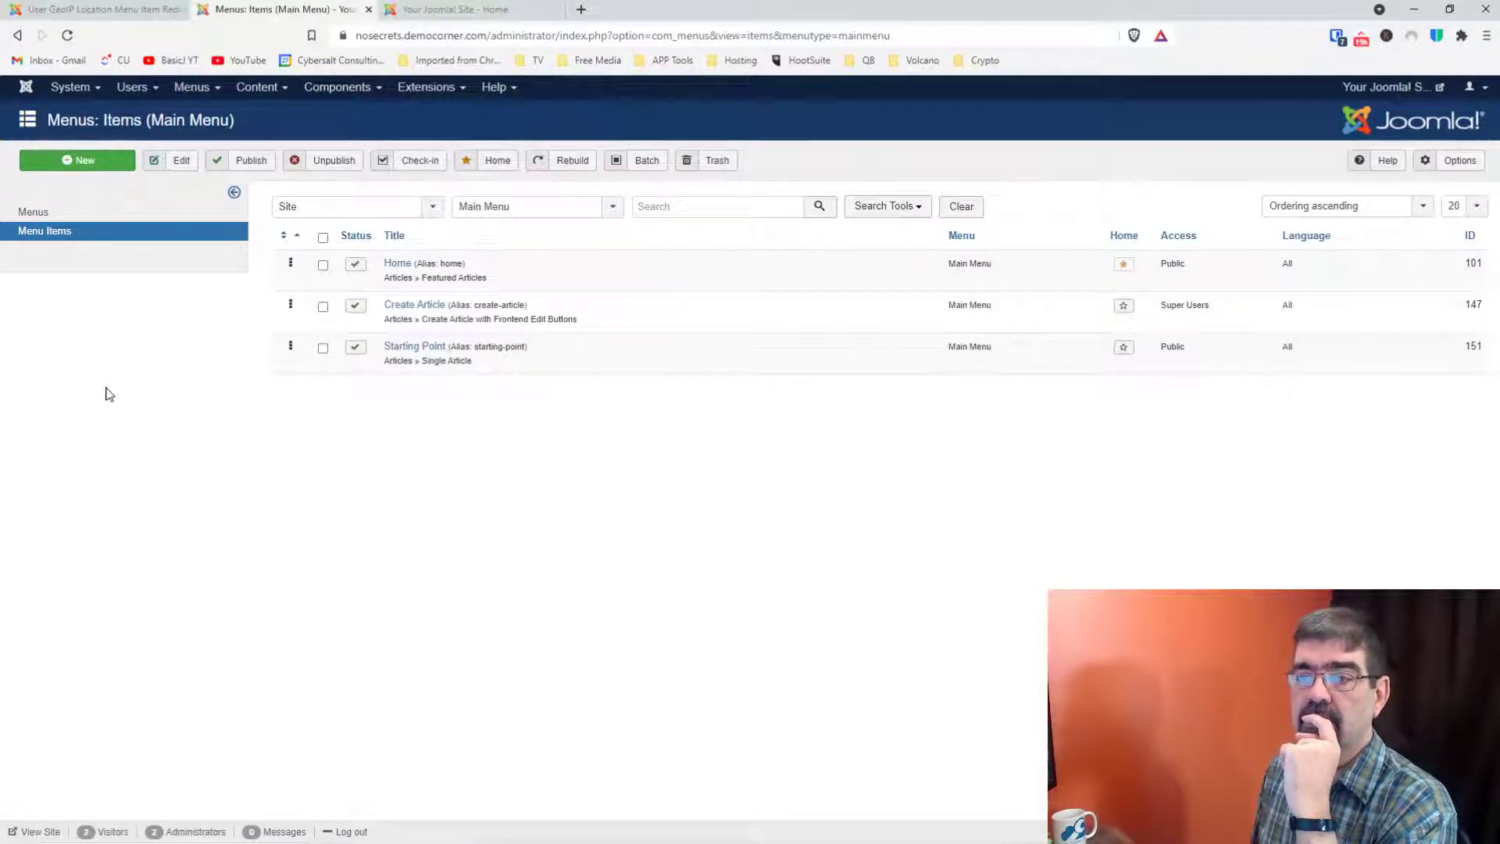
pyautogui.click(257, 87)
pyautogui.rightClick(252, 110)
pyautogui.click(316, 118)
pyautogui.click(337, 87)
pyautogui.click(426, 10)
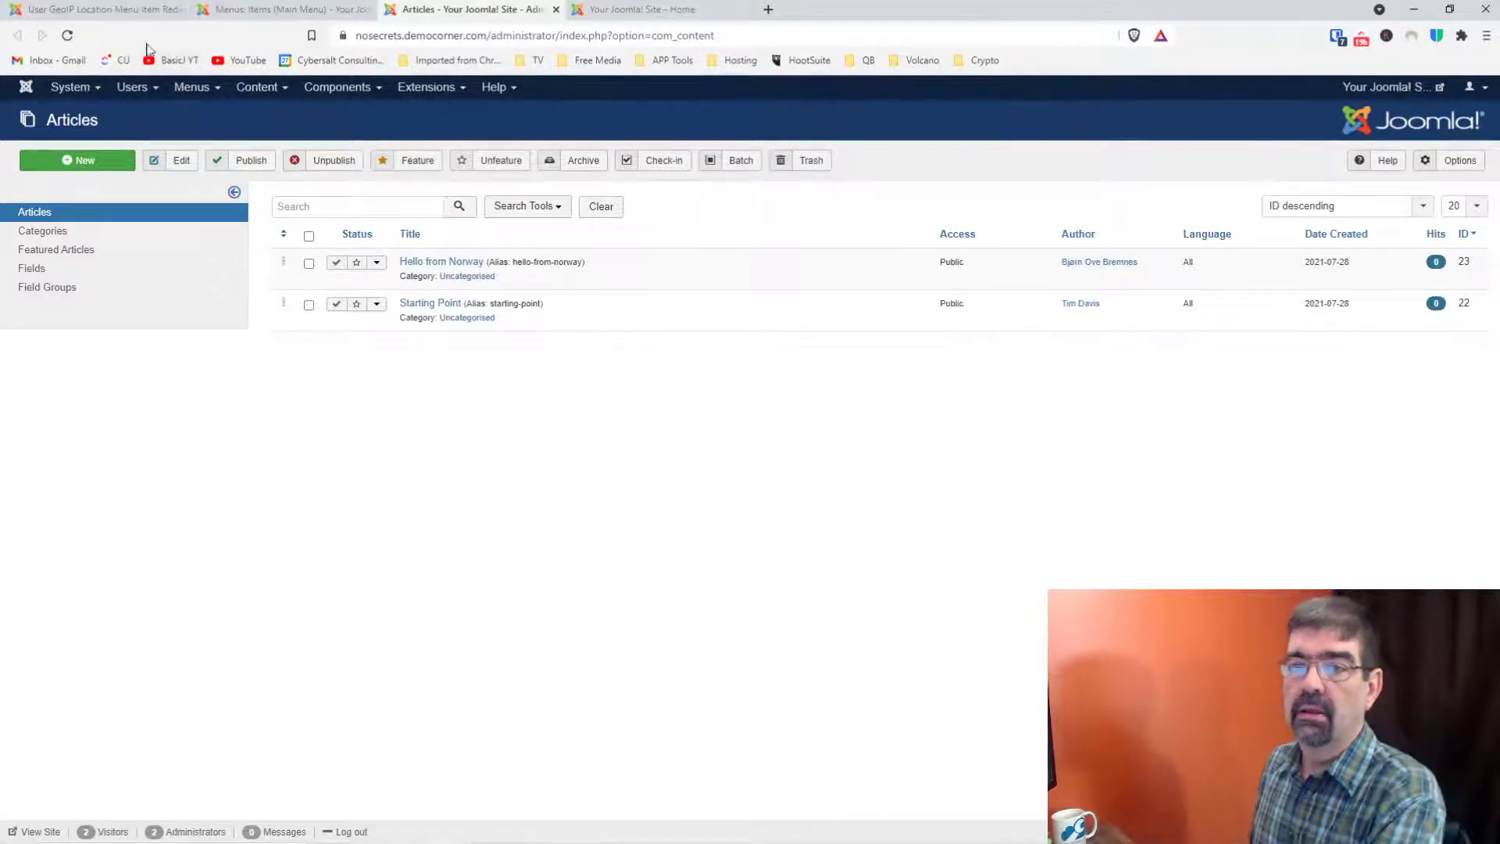
# Step: Return to the Main Menu items list and reload it to check for newly added menu items
pyautogui.click(239, 8)
pyautogui.click(68, 35)
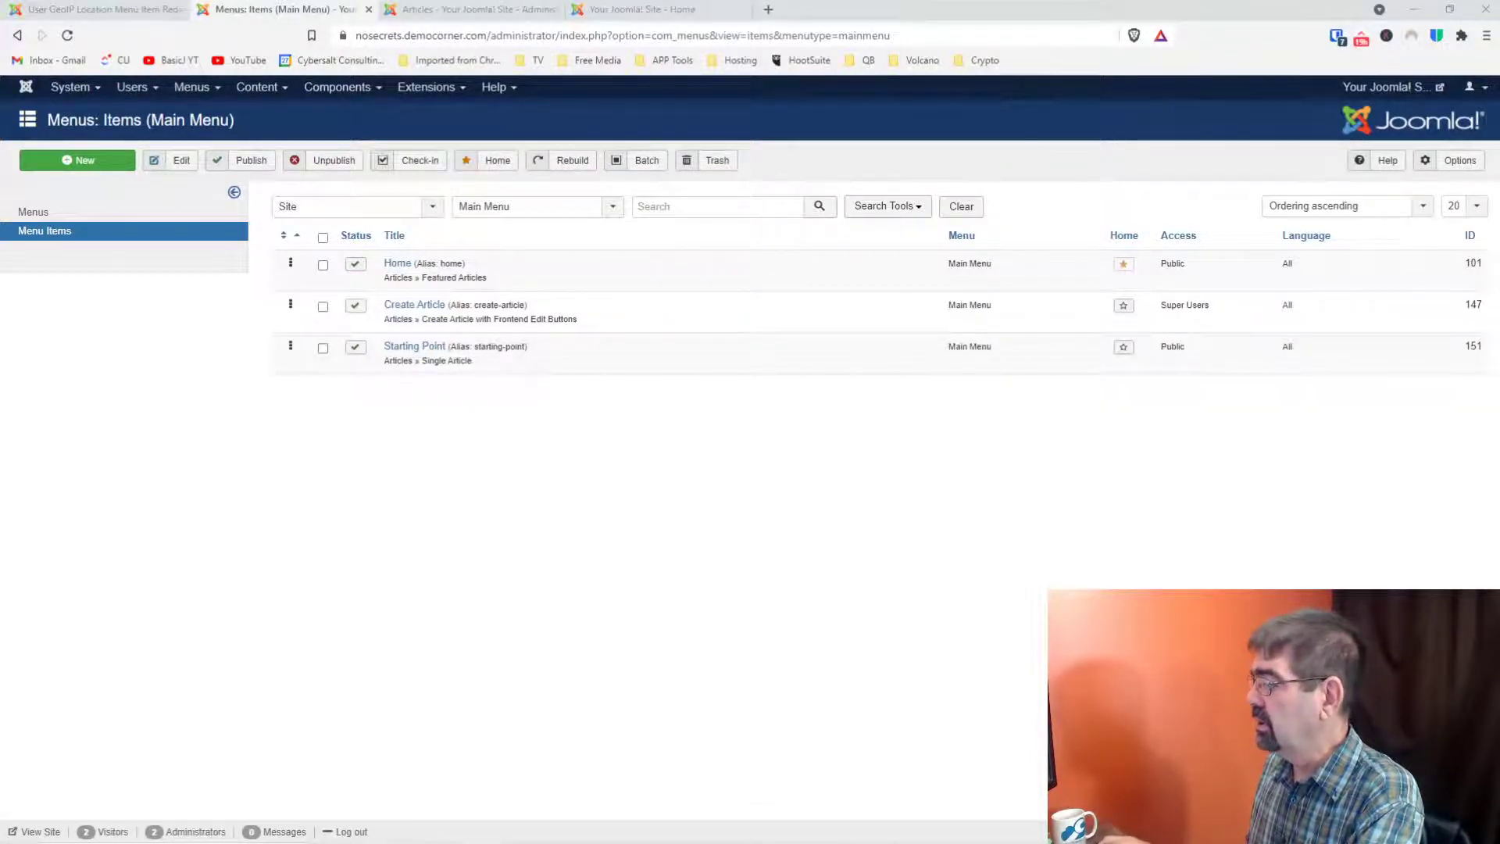
pyautogui.hotkey('alt', 'Tab')
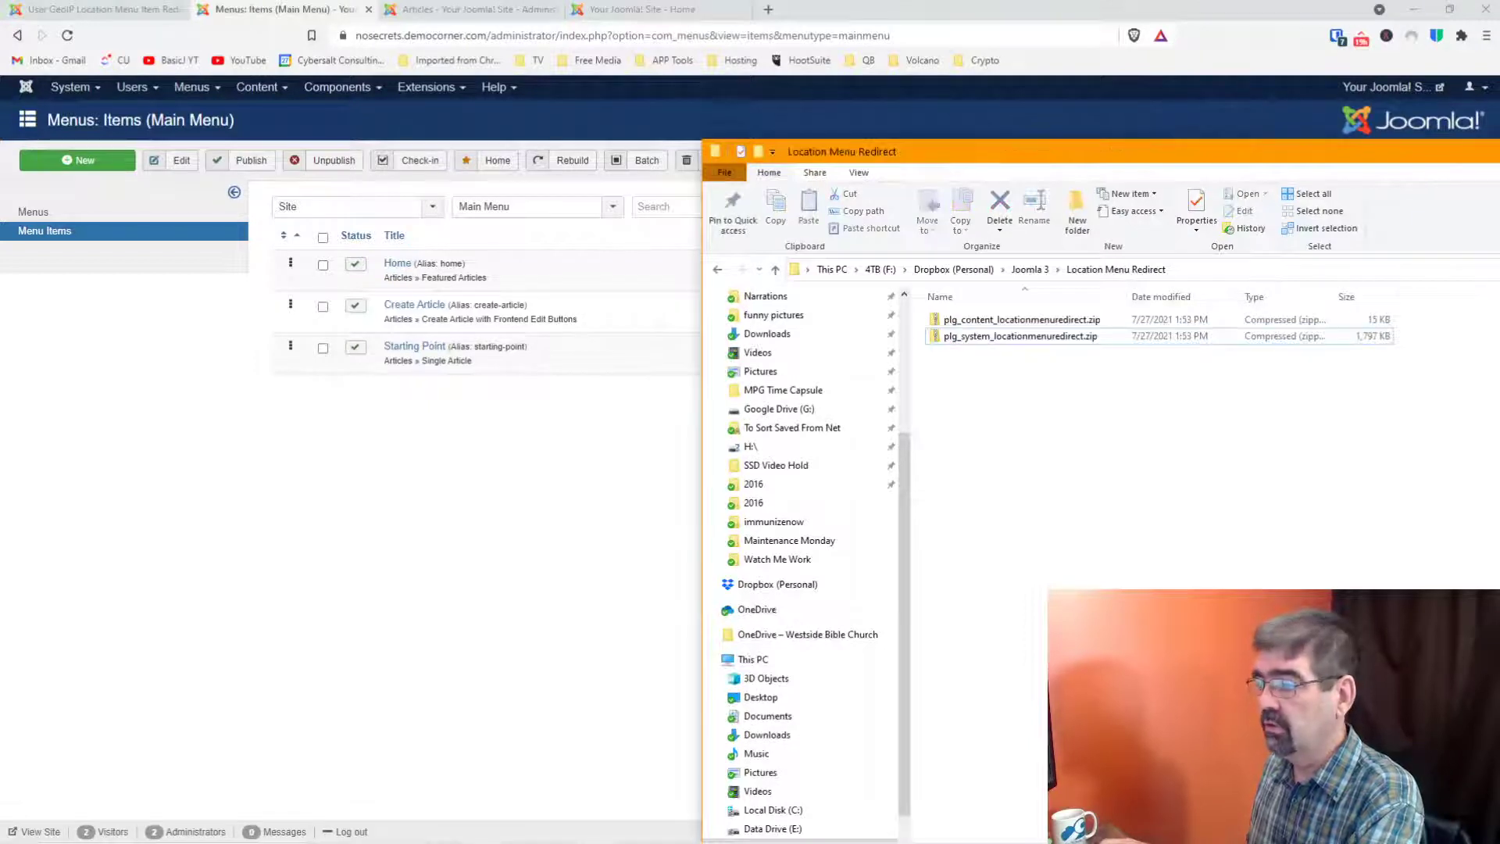
pyautogui.hotkey('alt', 'Tab')
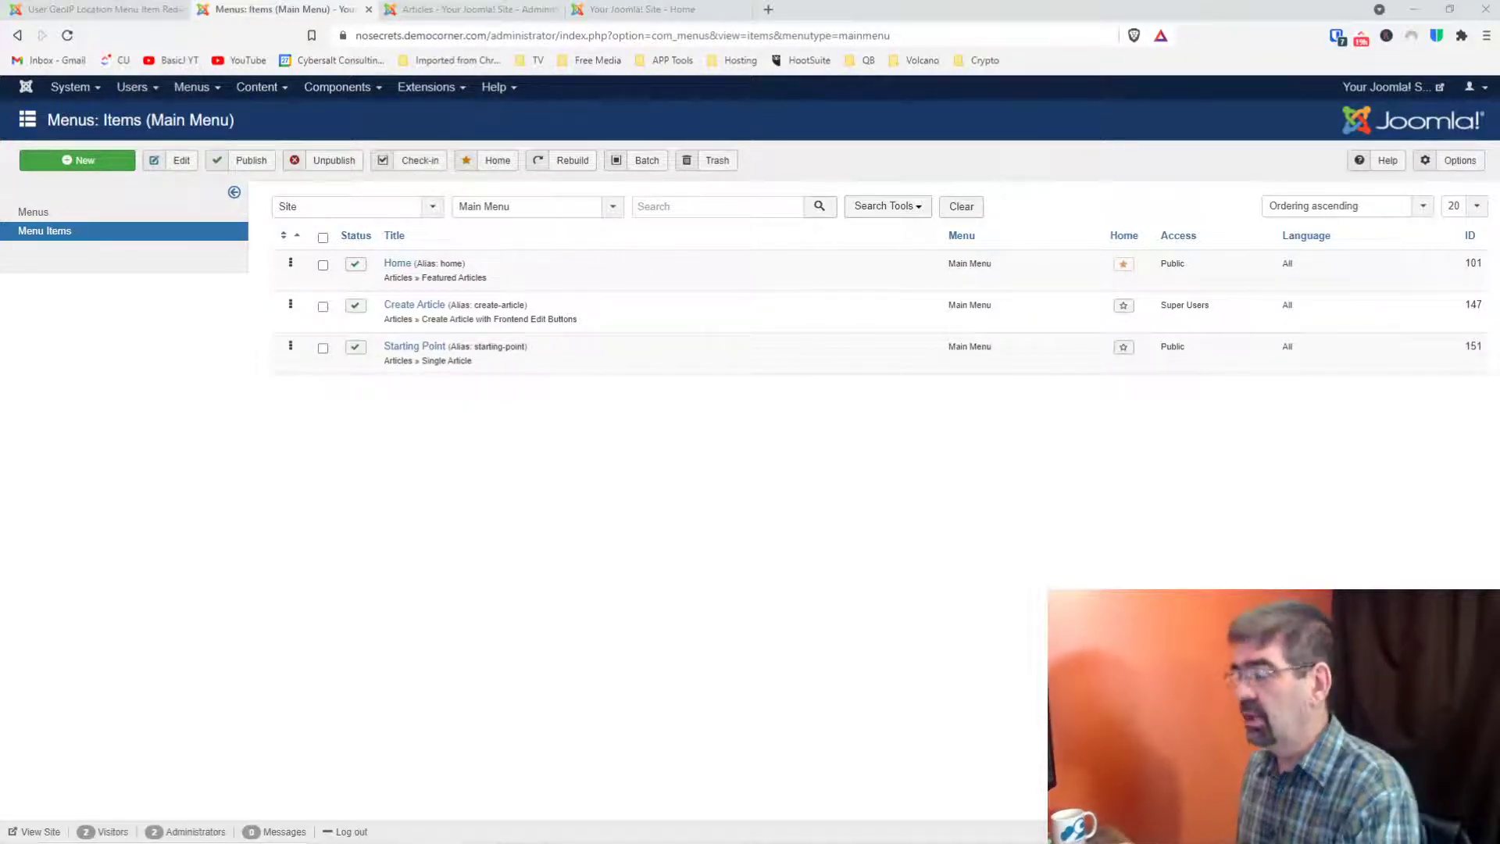
pyautogui.click(67, 36)
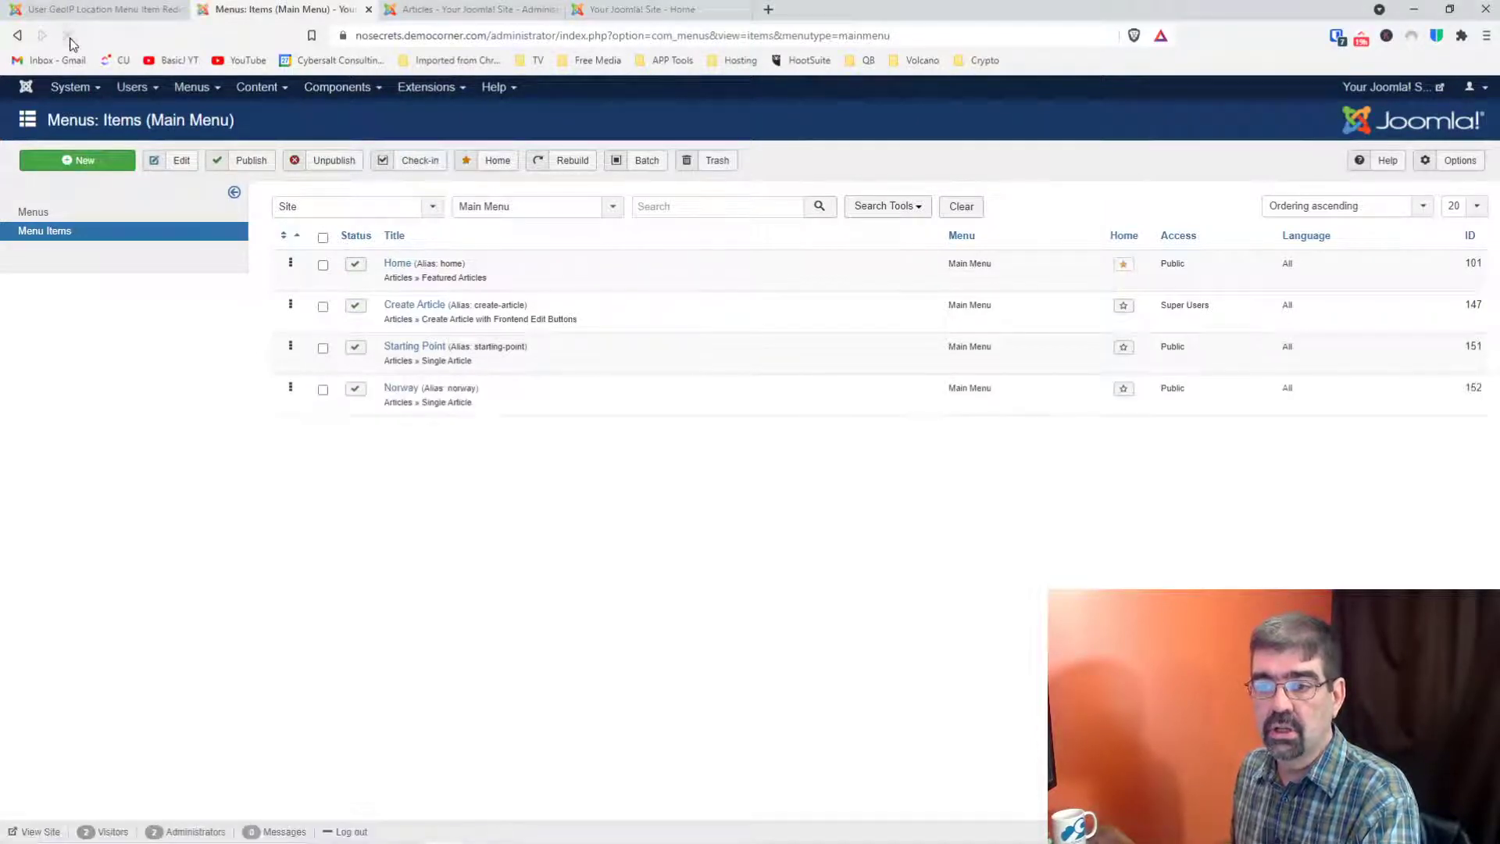
# Step: In the Starting Point menu item's Location IP Menu Redirect settings, add a redirect item sending visitors from Norway to the Norway menu item
pyautogui.click(422, 350)
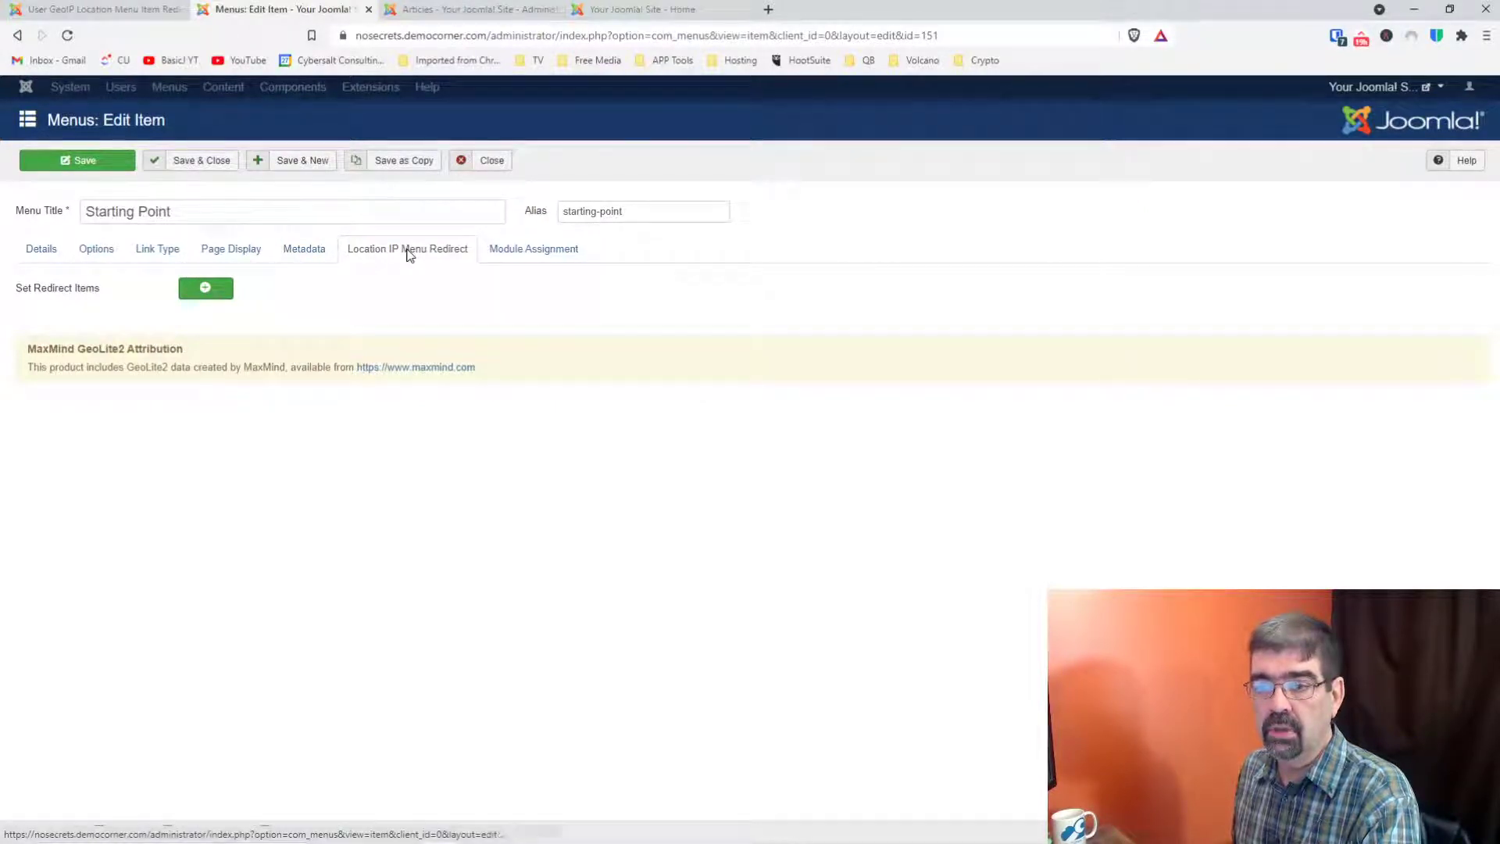
pyautogui.click(204, 289)
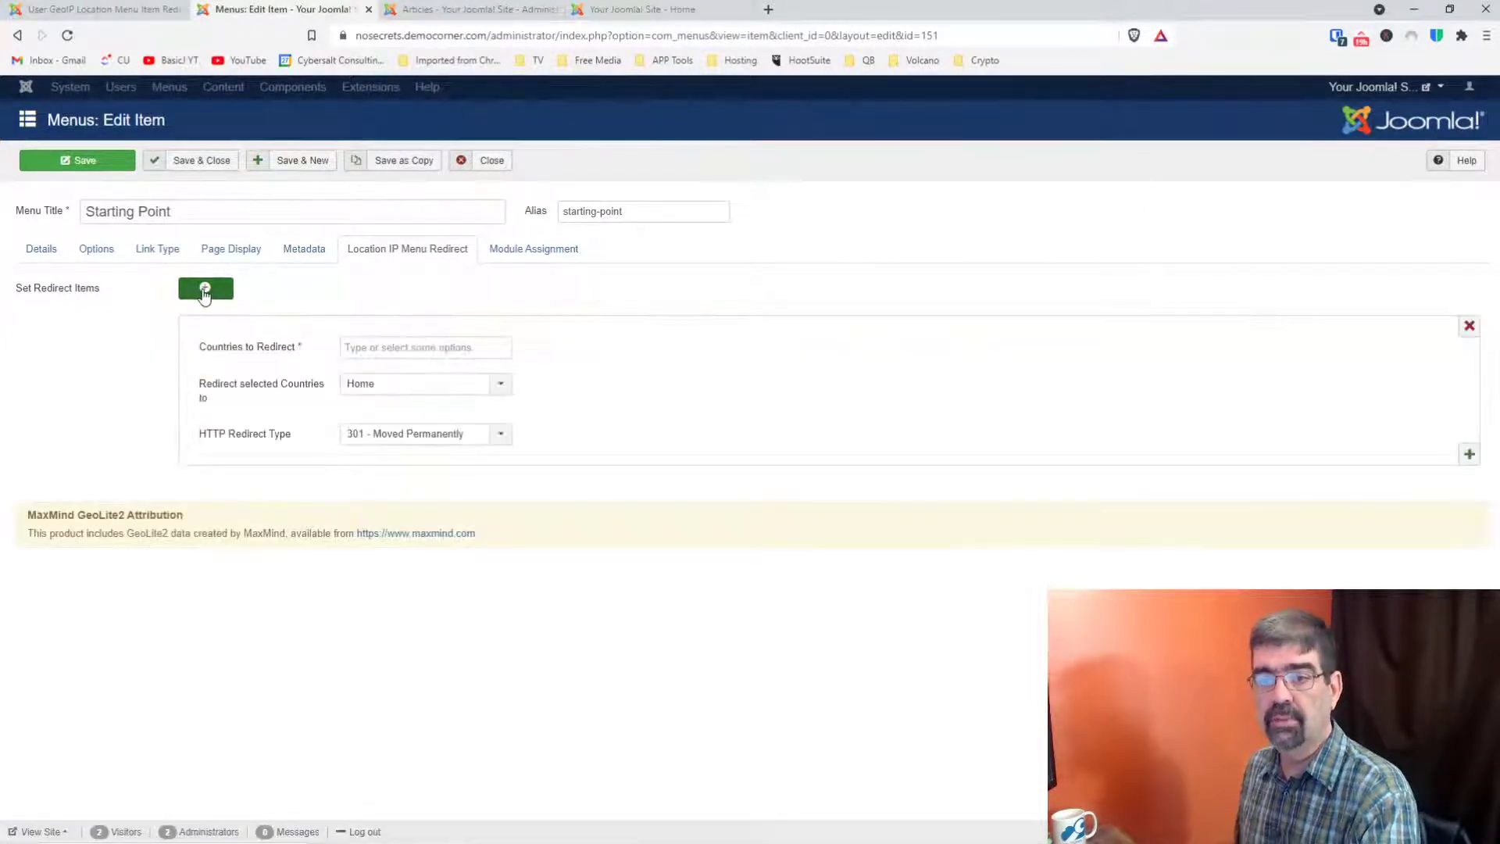
pyautogui.click(381, 346)
pyautogui.write('Norway')
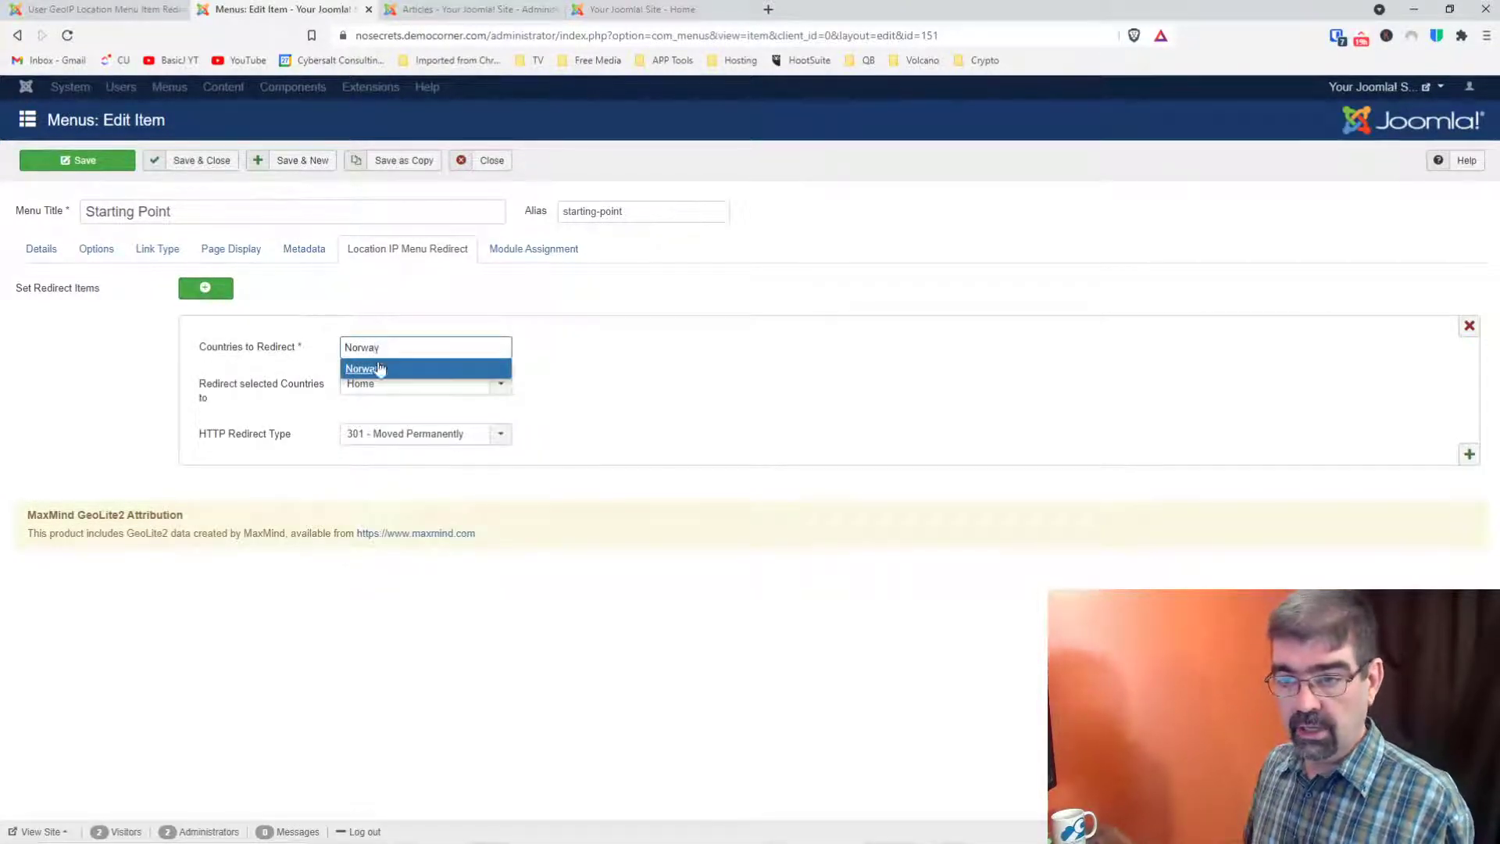
pyautogui.click(378, 368)
pyautogui.click(397, 407)
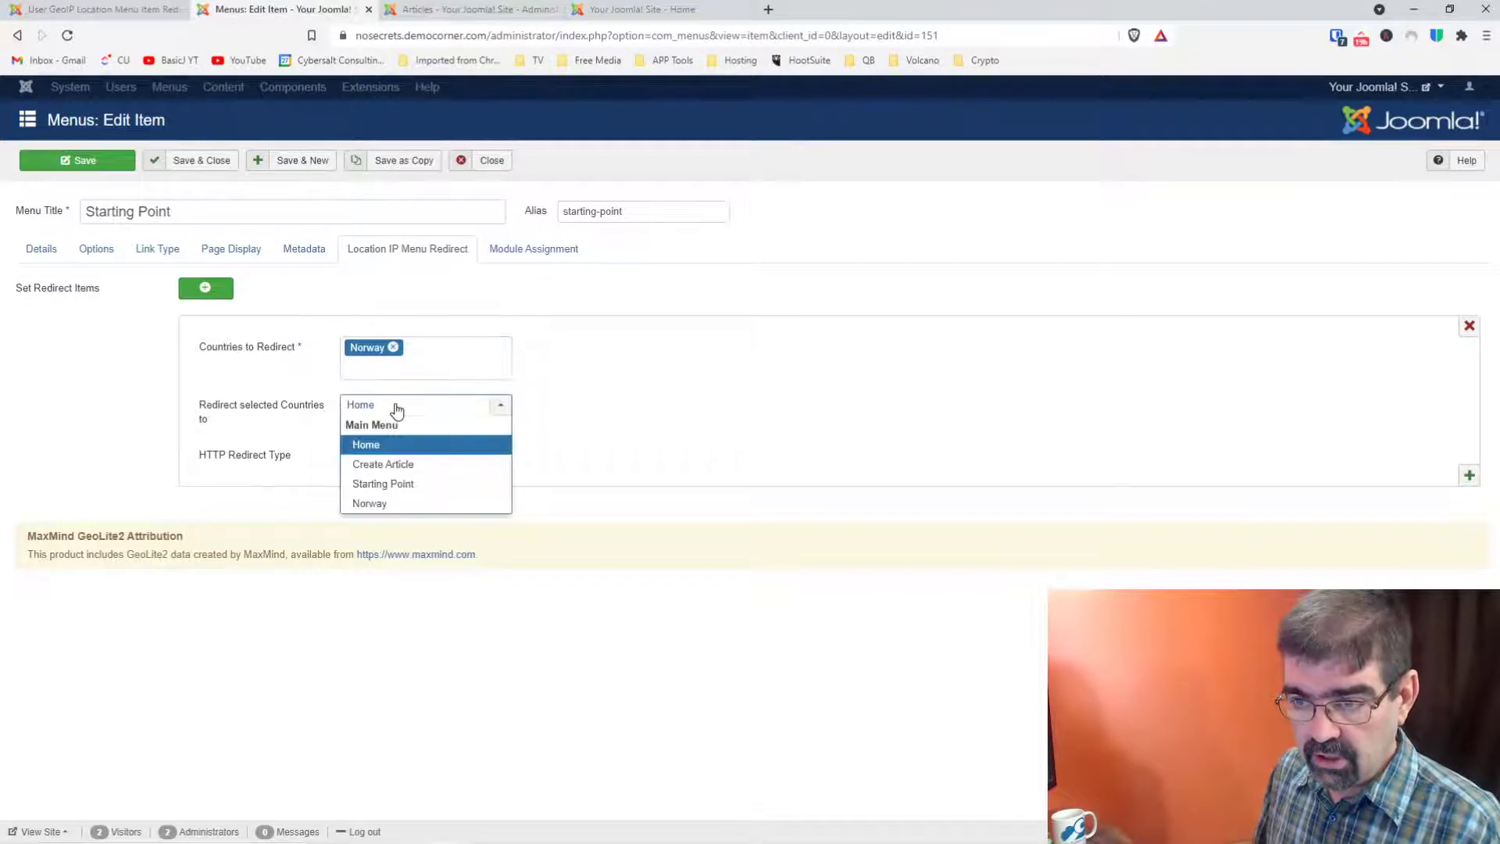
pyautogui.click(378, 504)
# Step: Set the Norway redirect's HTTP Redirect Type to 300 - Not Modified and save the Starting Point menu item
pyautogui.click(409, 459)
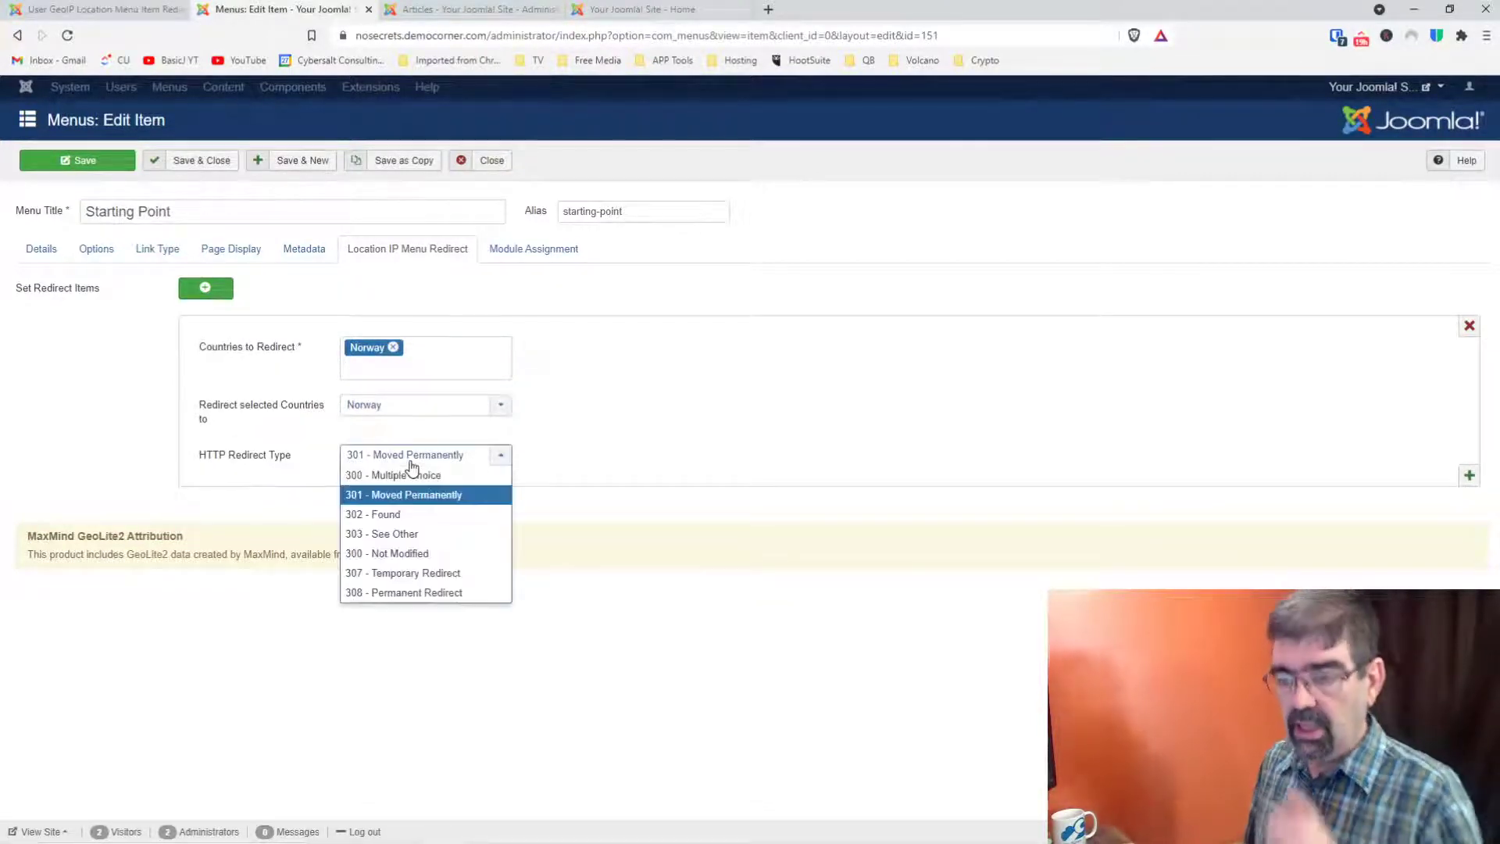
pyautogui.click(397, 553)
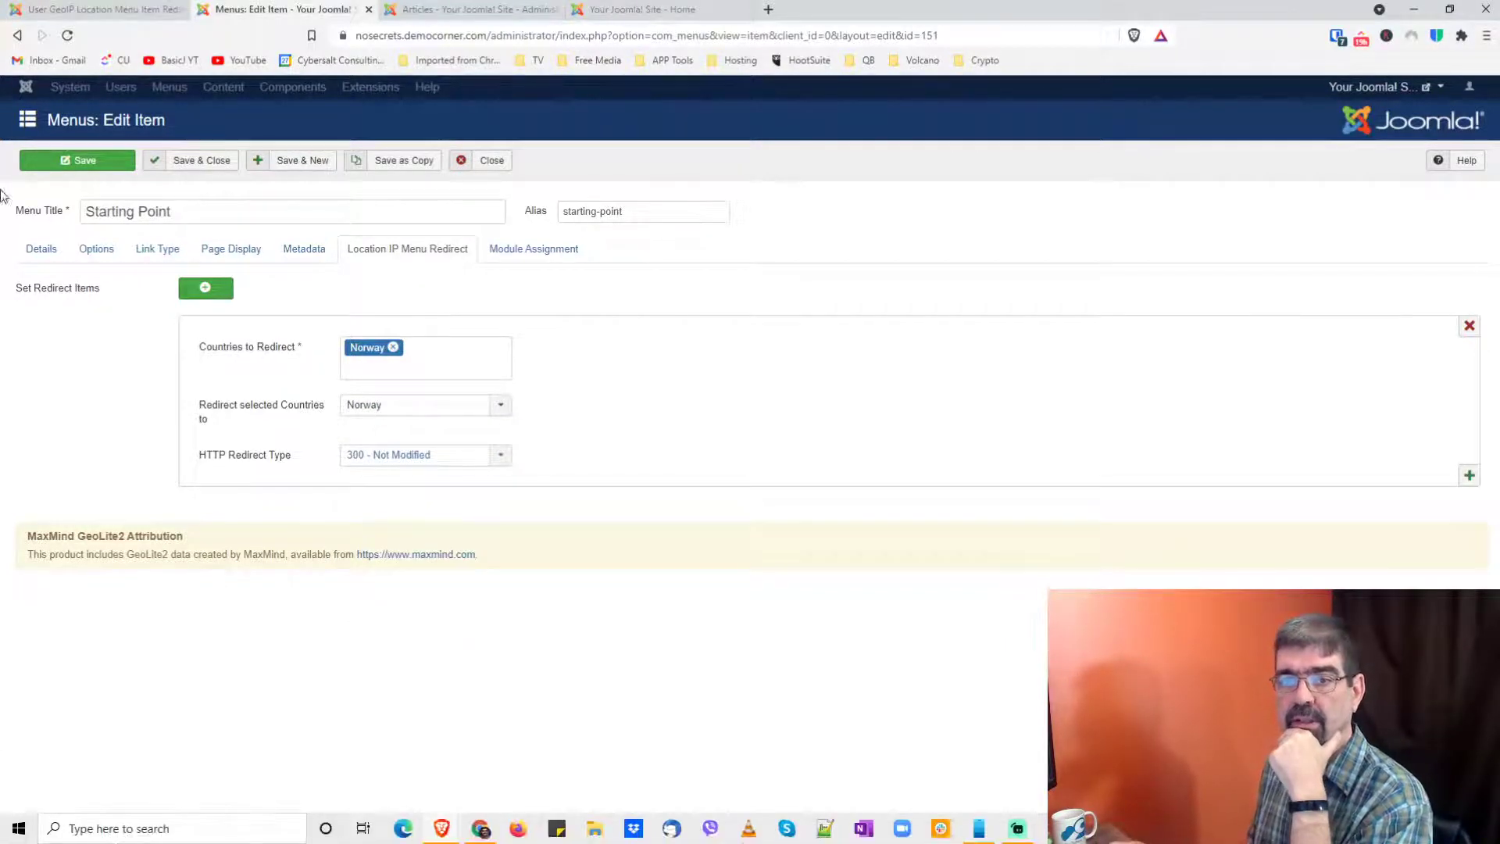
pyautogui.click(35, 164)
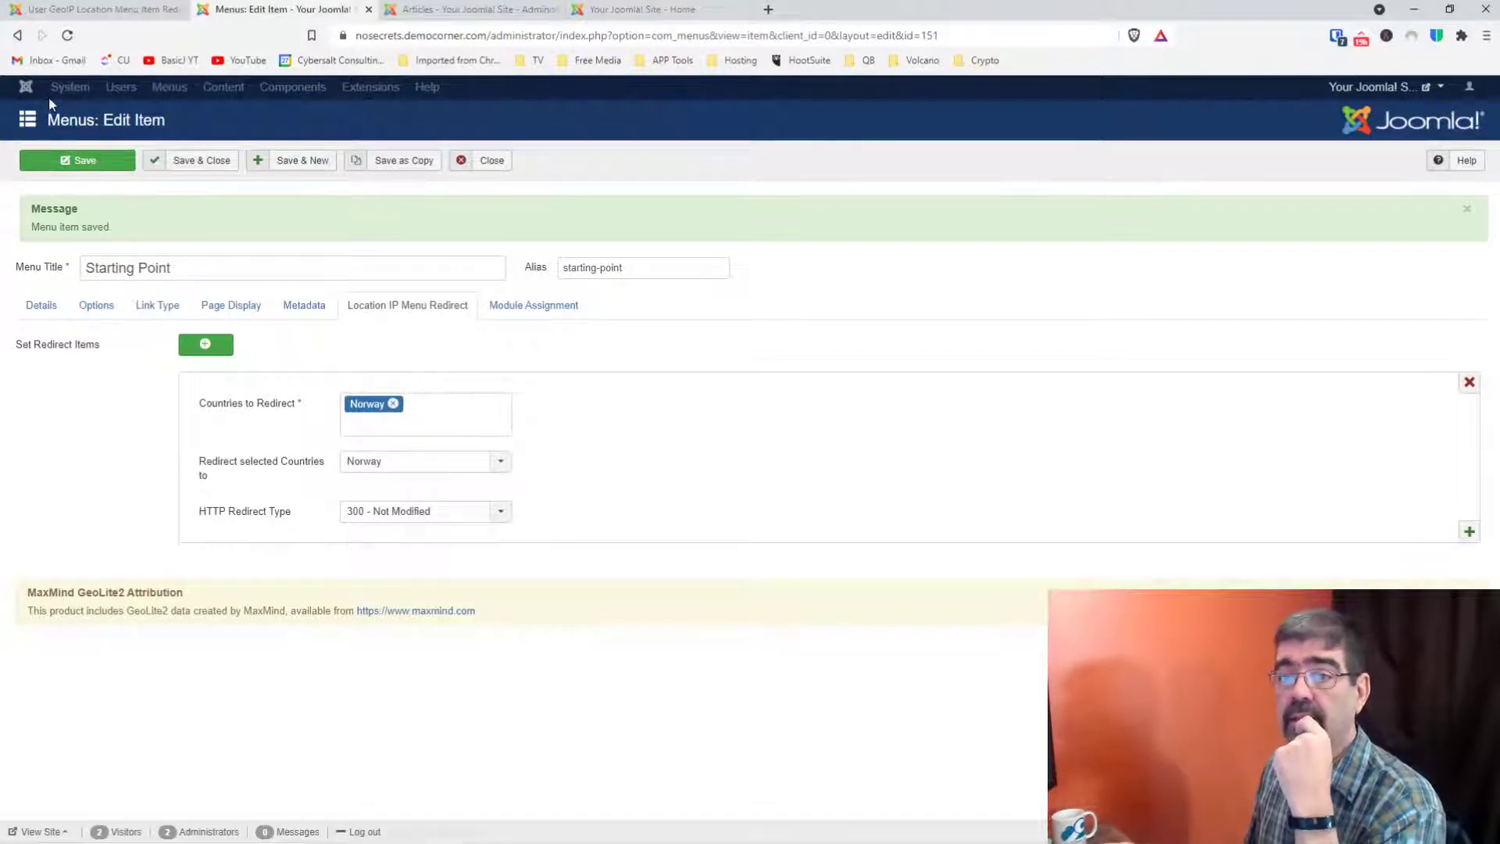
# Step: Reload the Articles list to check the article hits, look at the site's home page, and return to the Articles list
pyautogui.click(455, 8)
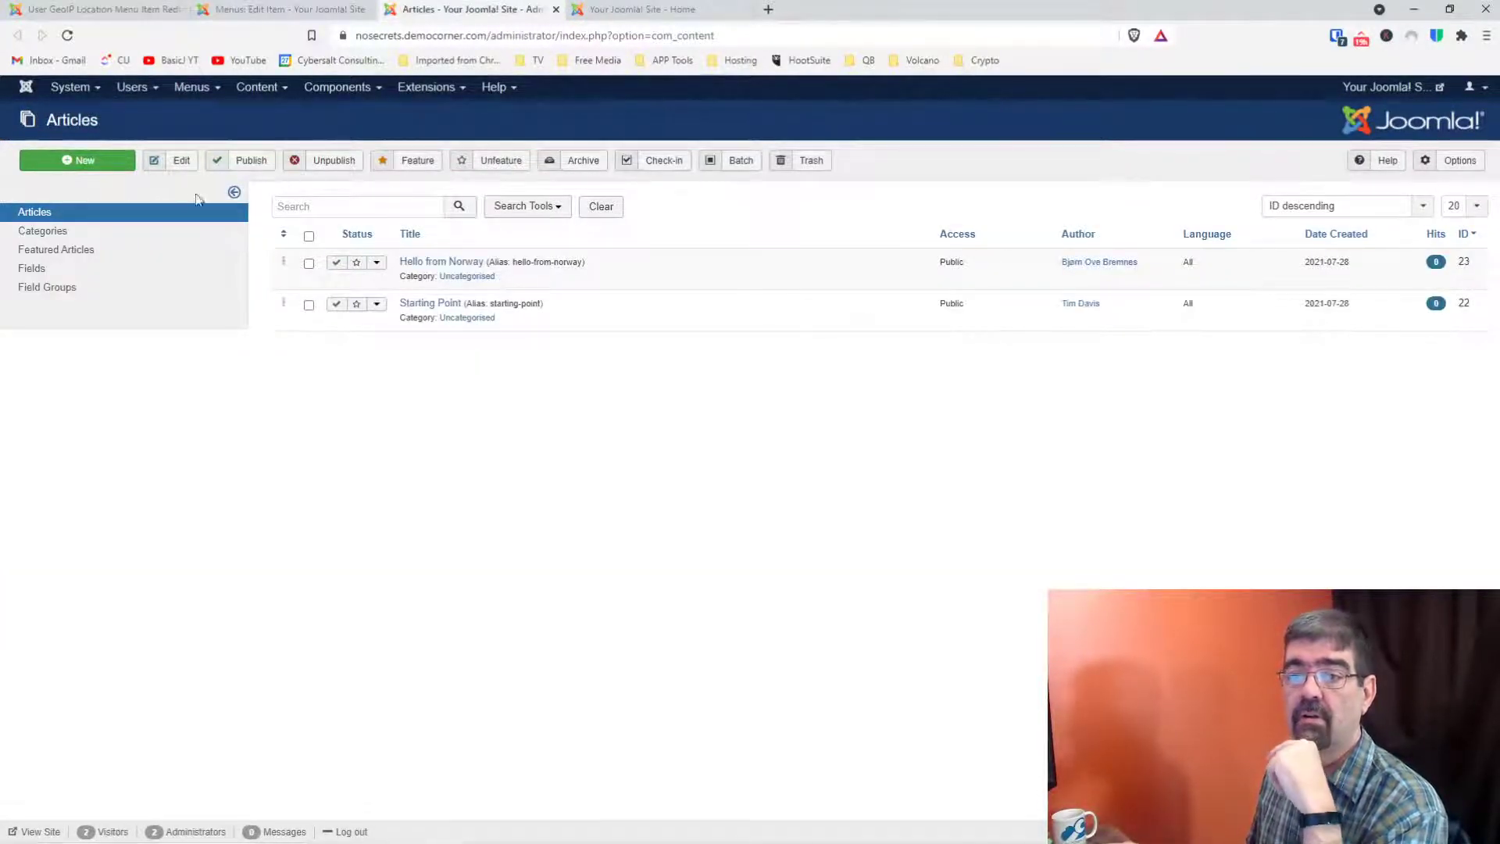
pyautogui.click(67, 39)
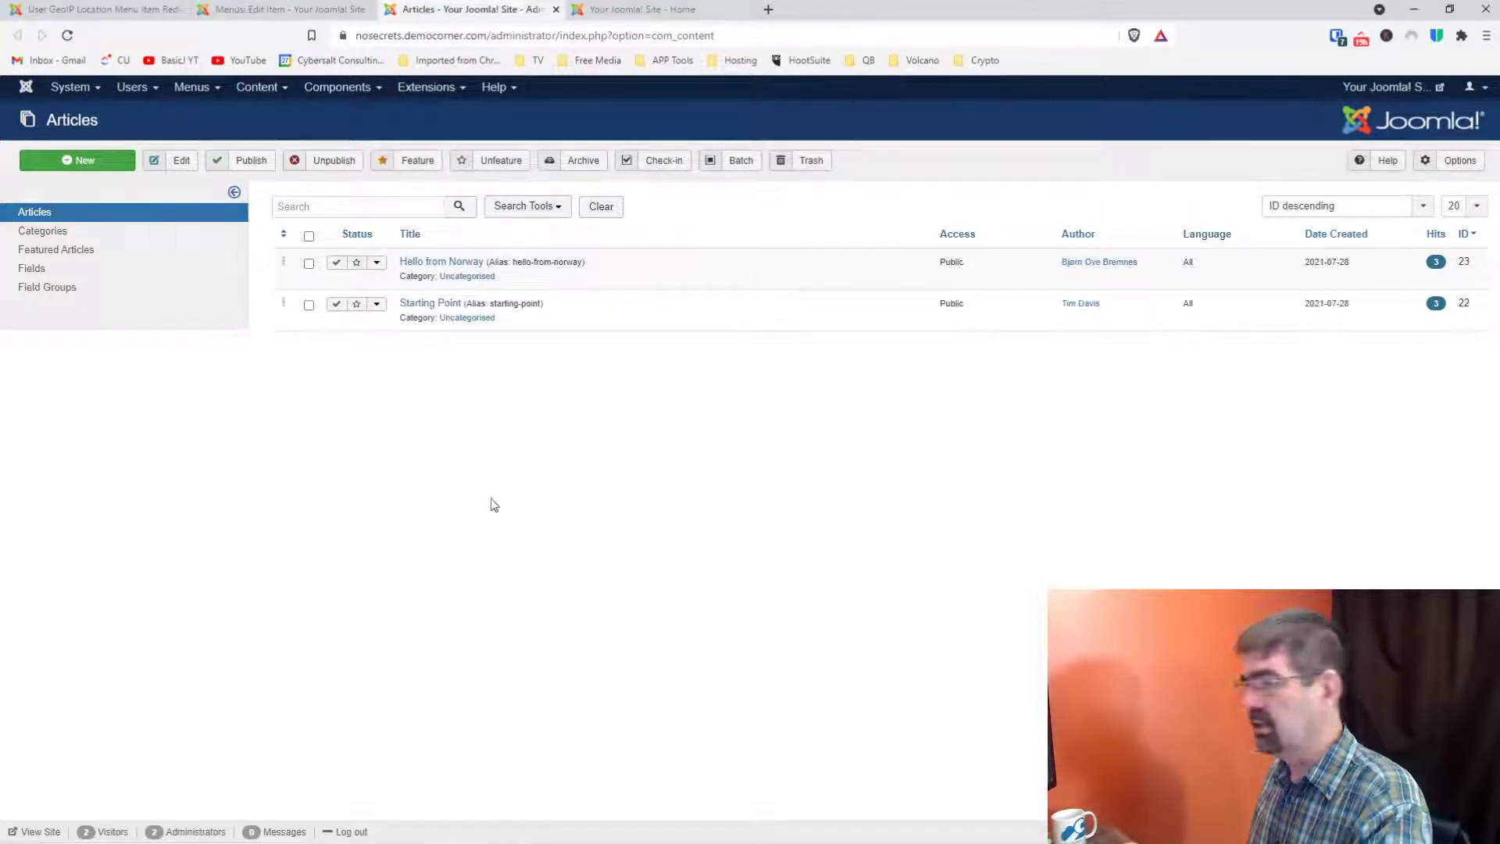
pyautogui.click(68, 36)
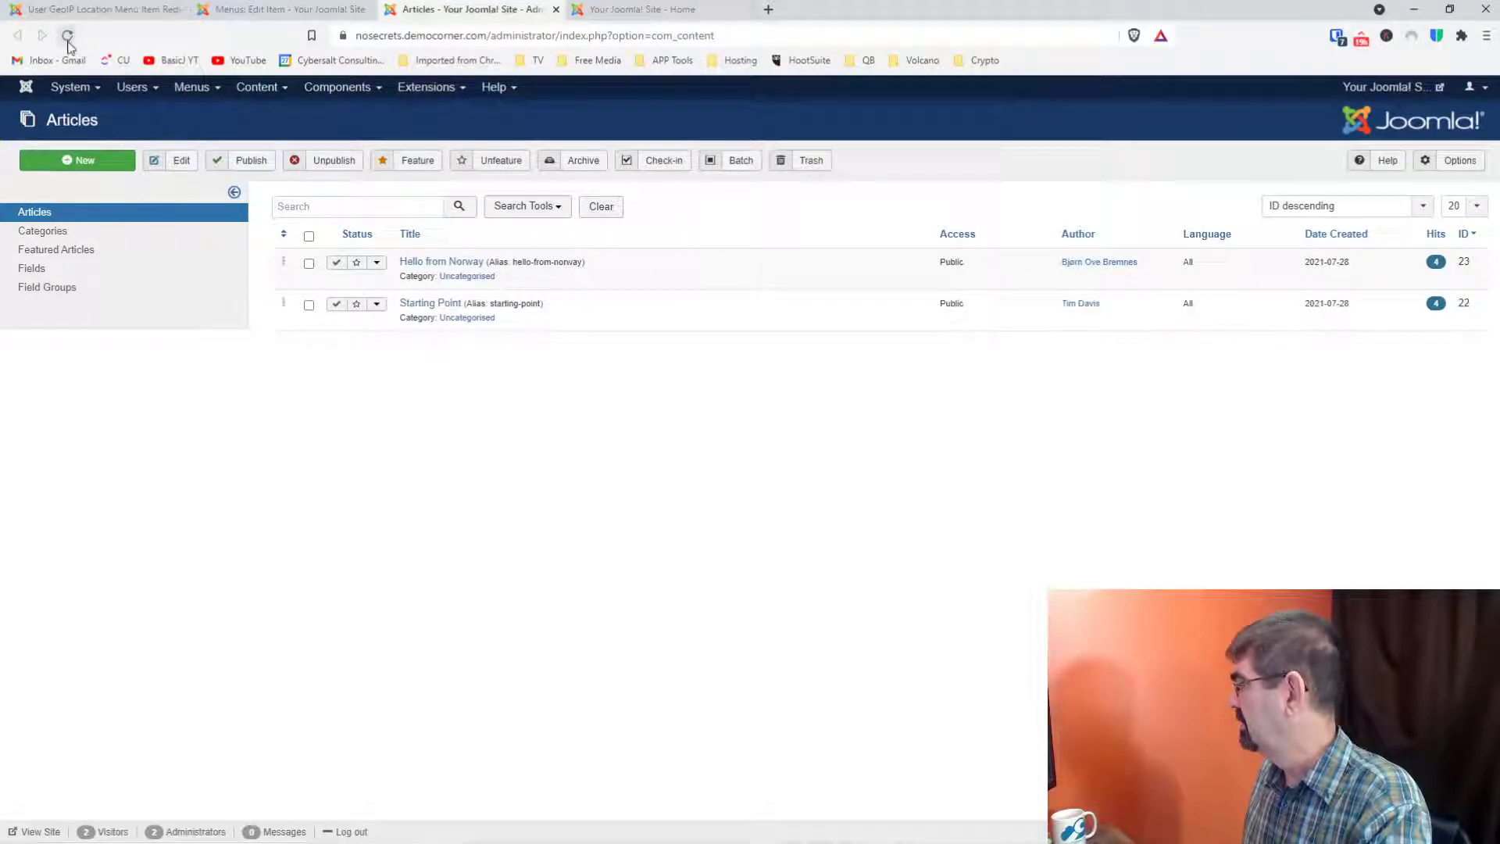
pyautogui.click(613, 15)
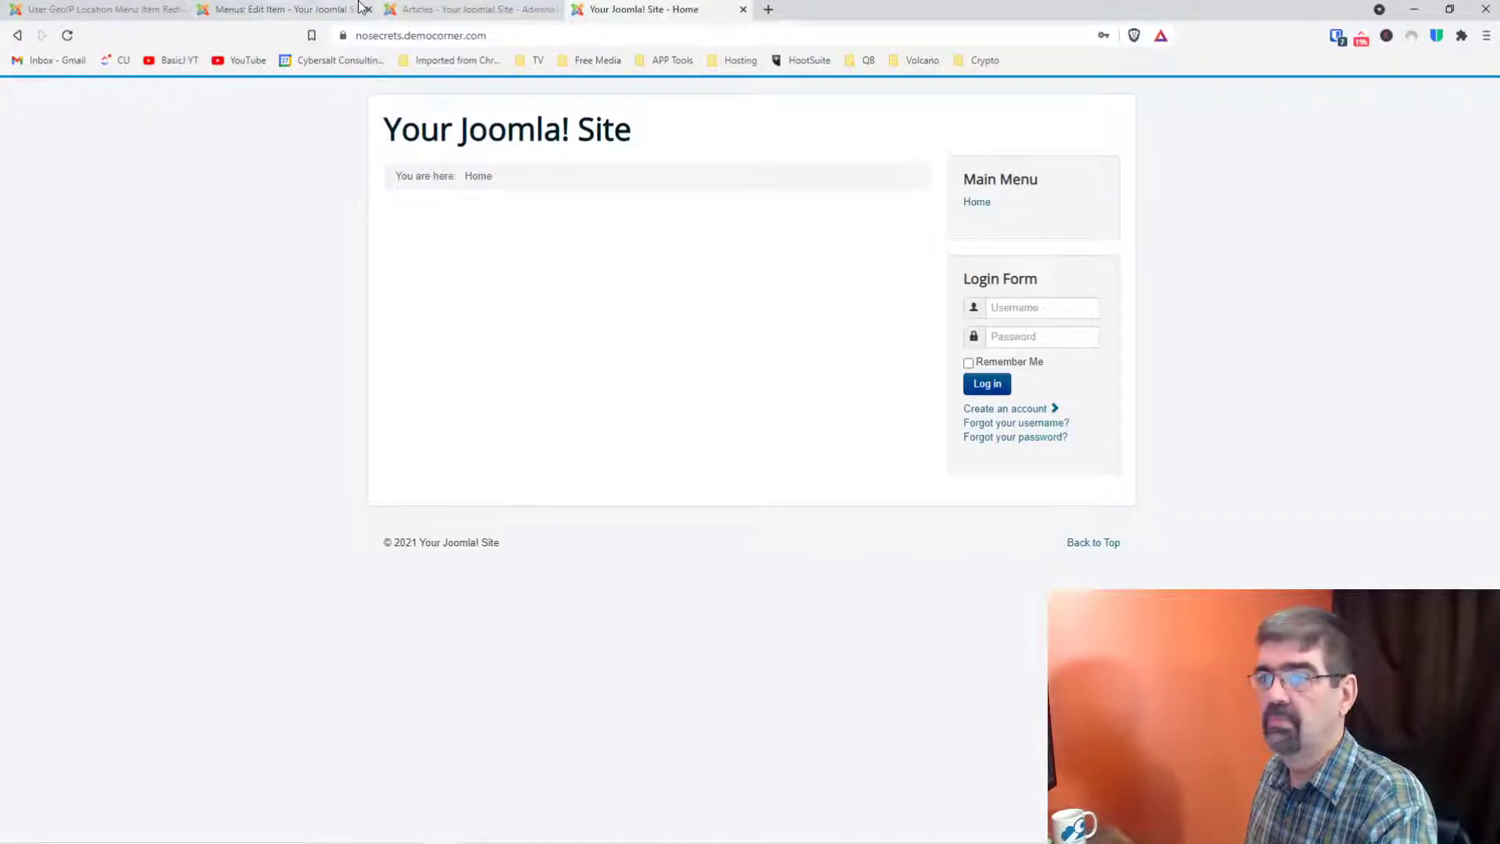
pyautogui.click(422, 11)
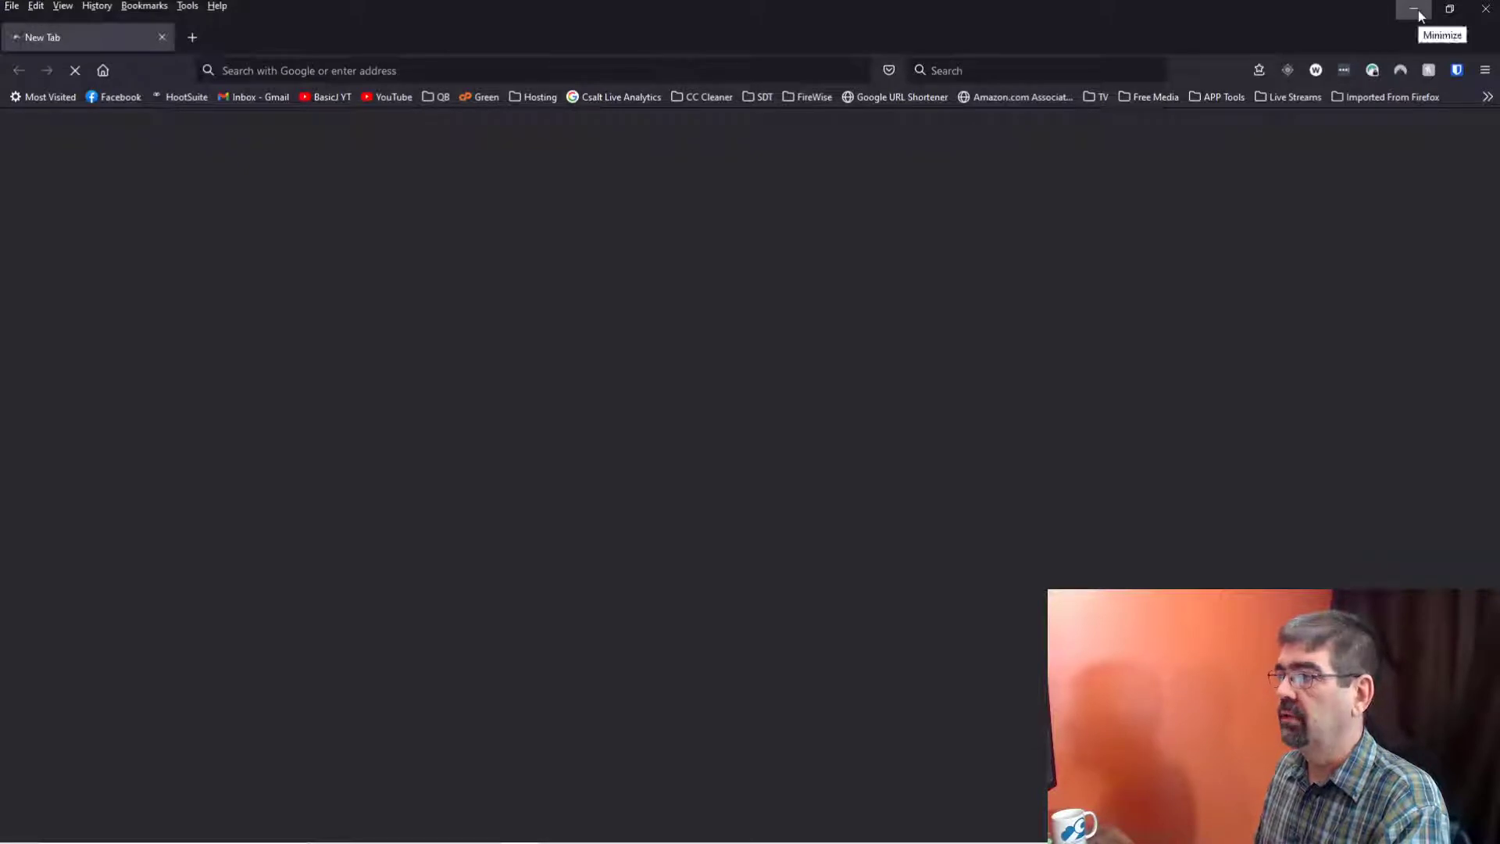
pyautogui.click(1417, 11)
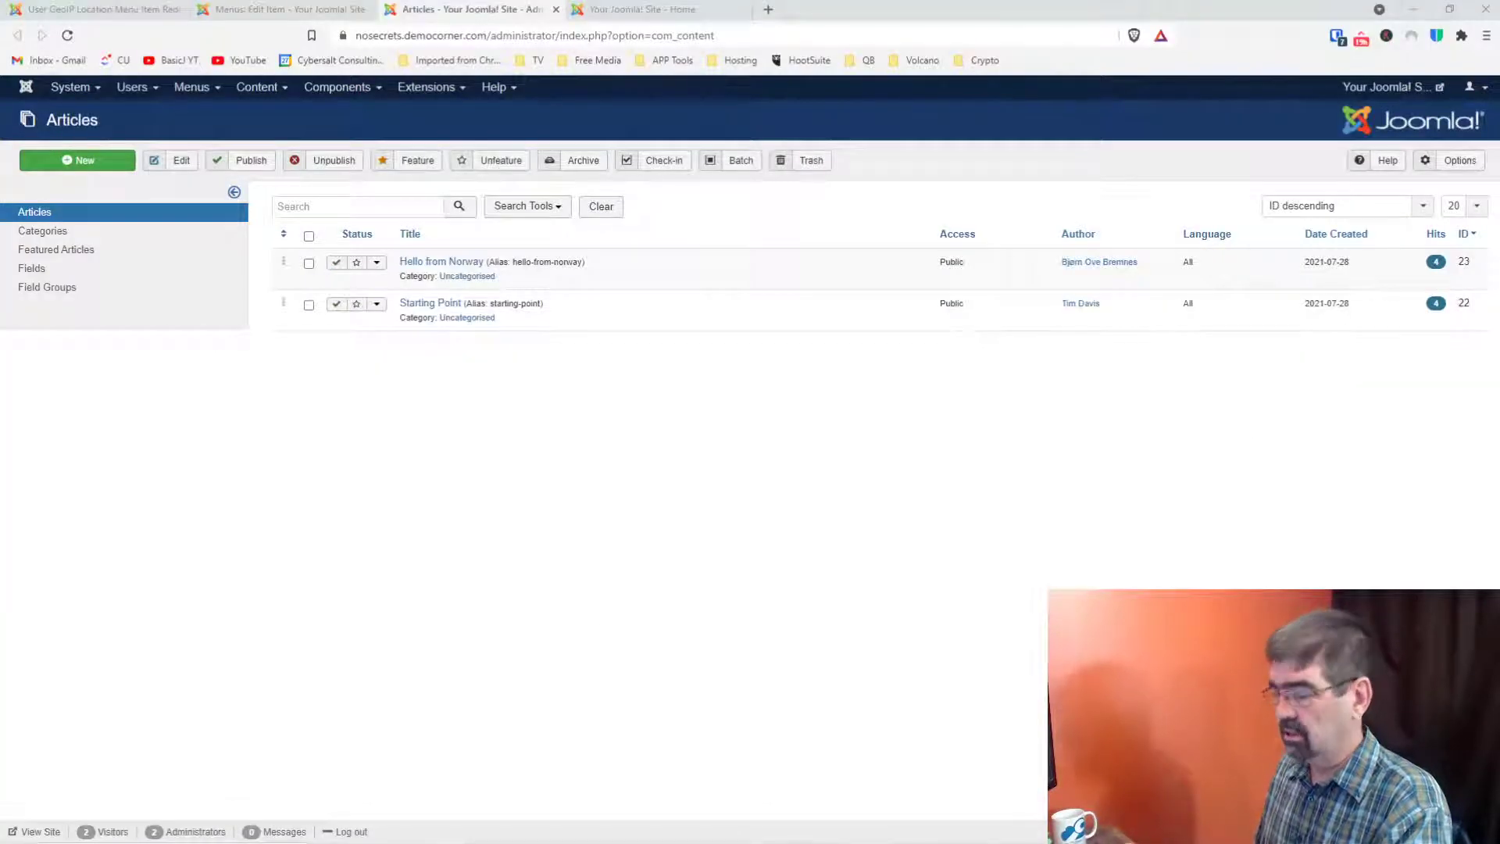
pyautogui.hotkey('alt', 'Tab')
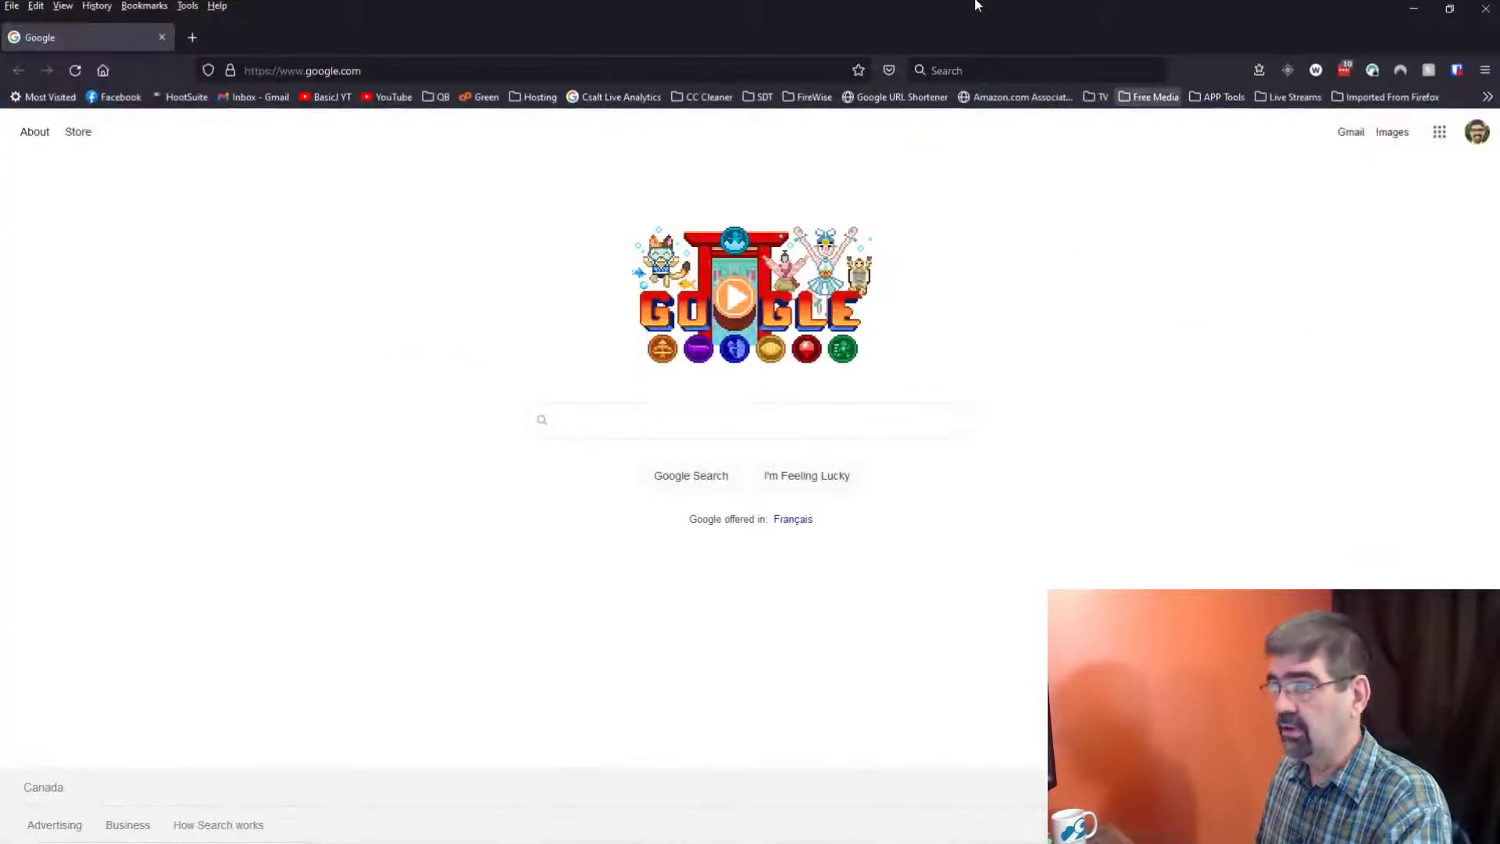
pyautogui.click(1485, 8)
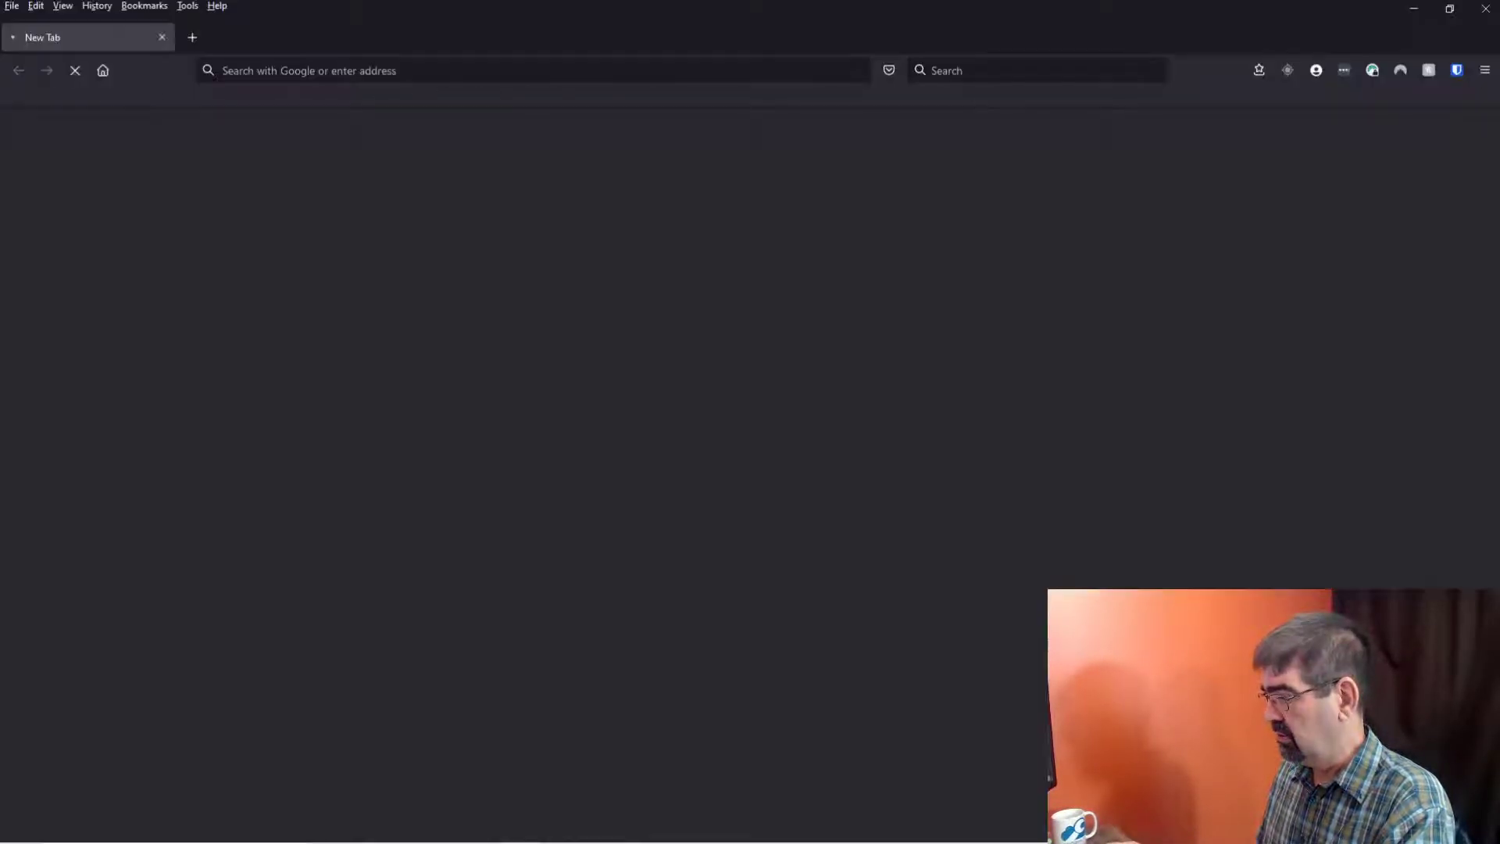
pyautogui.click(1485, 8)
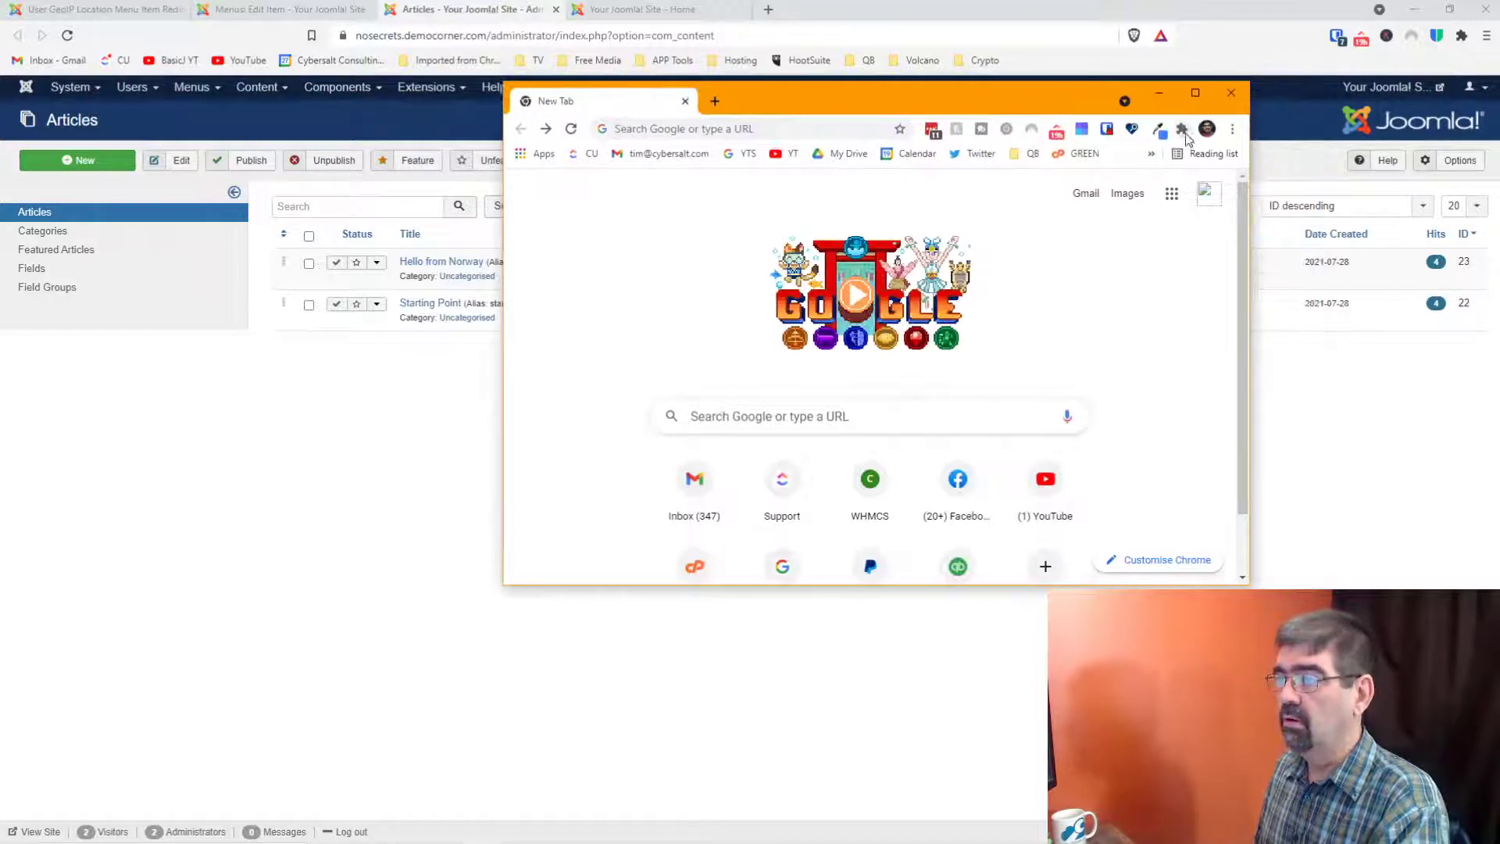
# Step: Connect the NordVPN extension in the Chrome window to Norway
pyautogui.click(1031, 129)
pyautogui.click(926, 446)
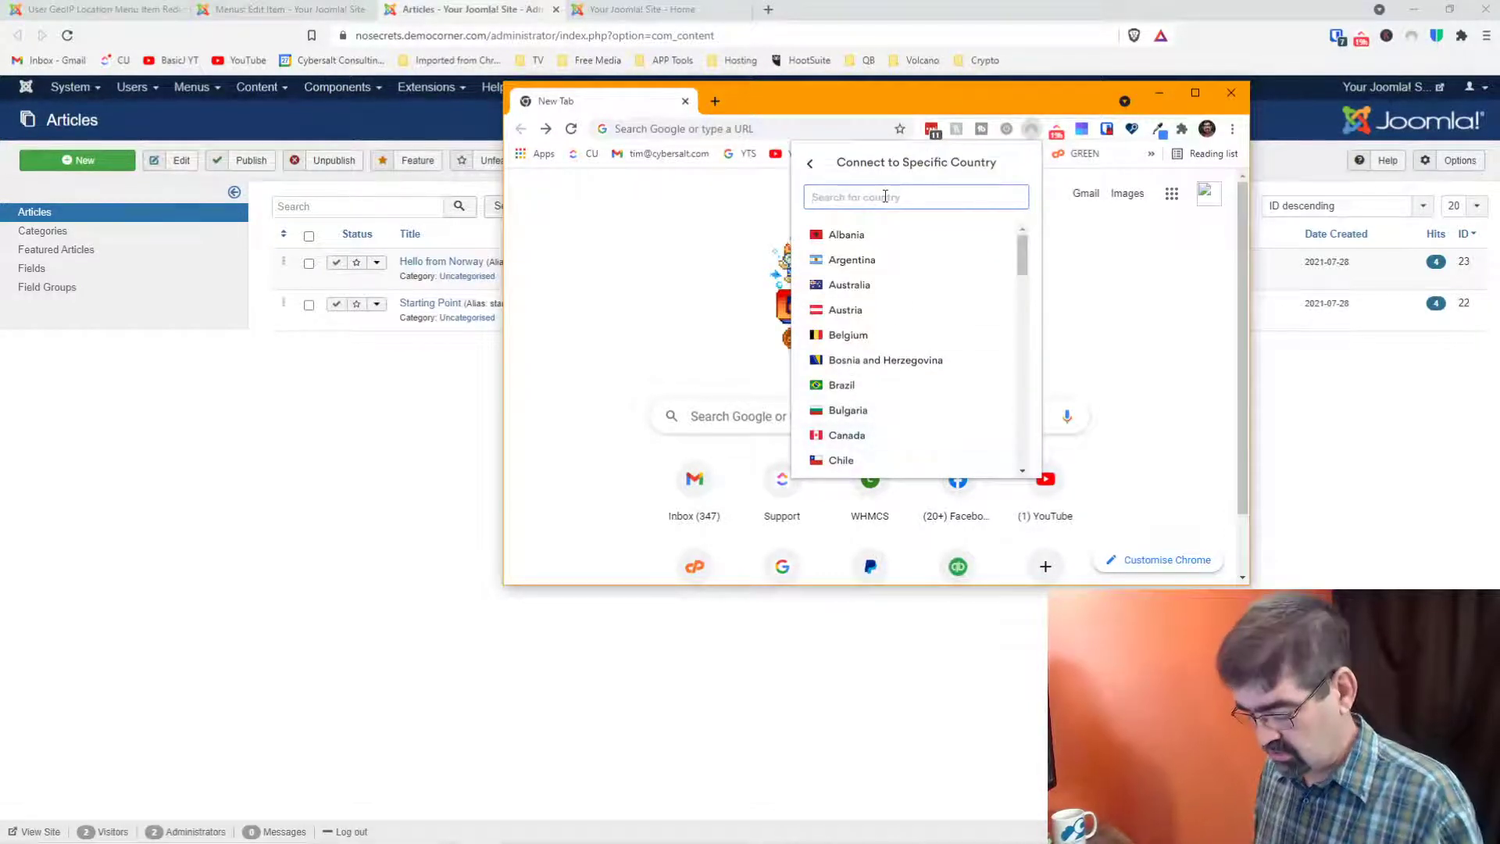
pyautogui.write('norway')
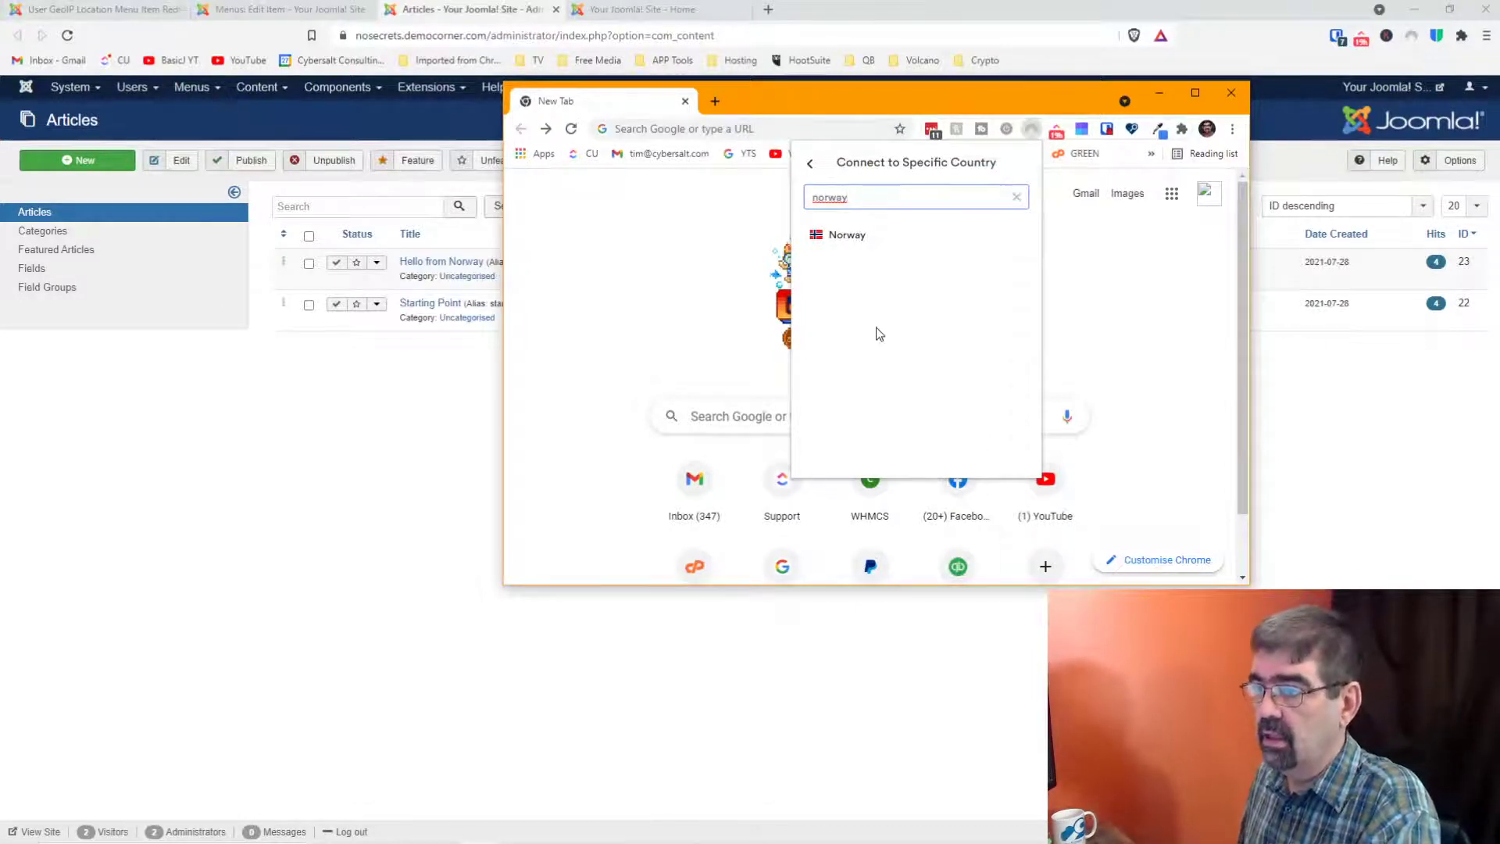
pyautogui.click(828, 235)
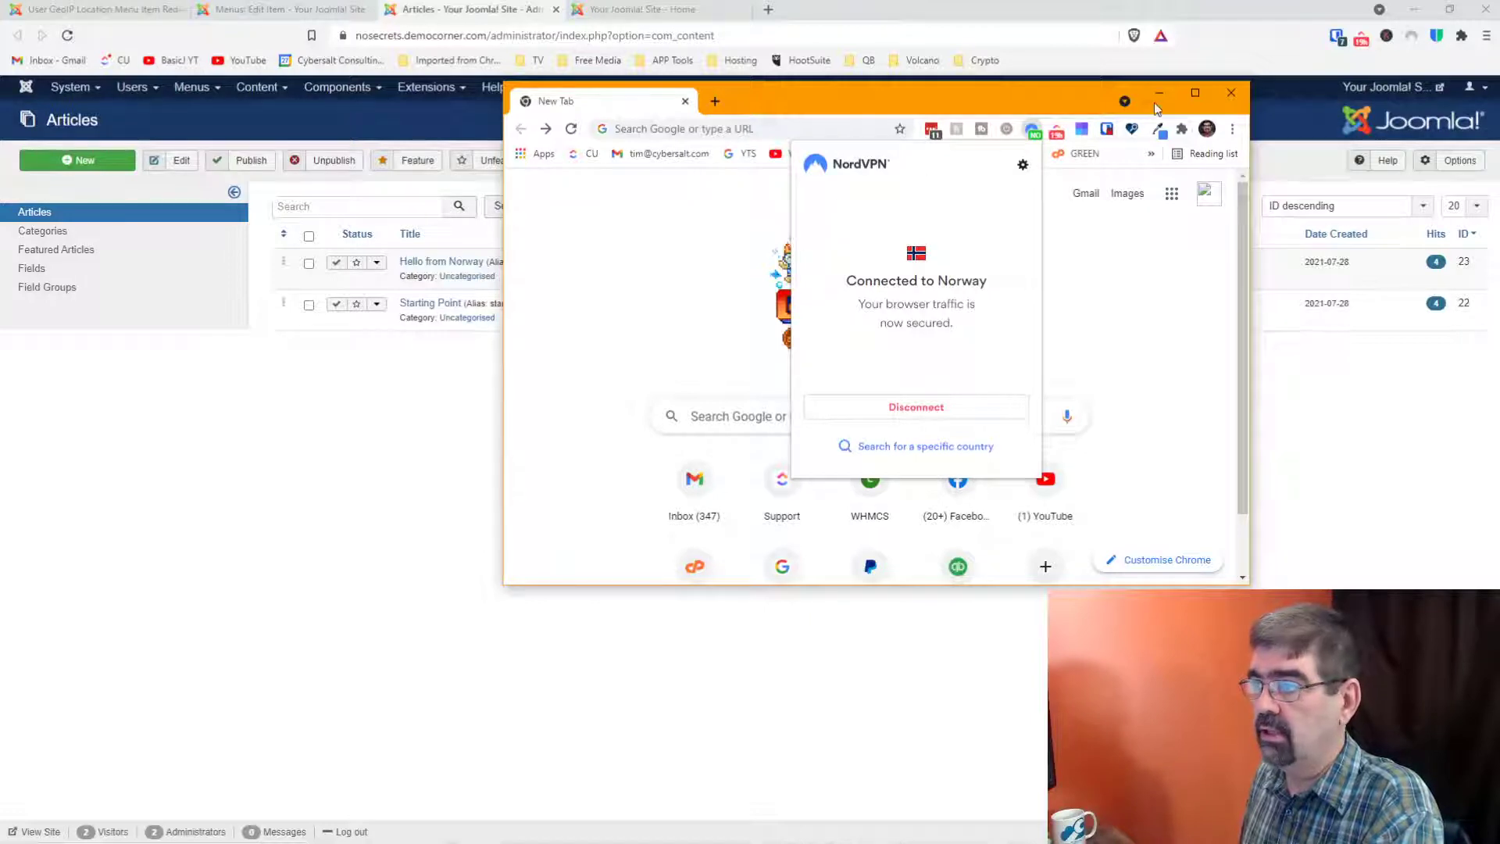
# Step: Load nosecrets.democorner.com in a maximized Chrome window and follow the Starting Point menu link to test the redirect
pyautogui.click(1195, 93)
pyautogui.click(331, 40)
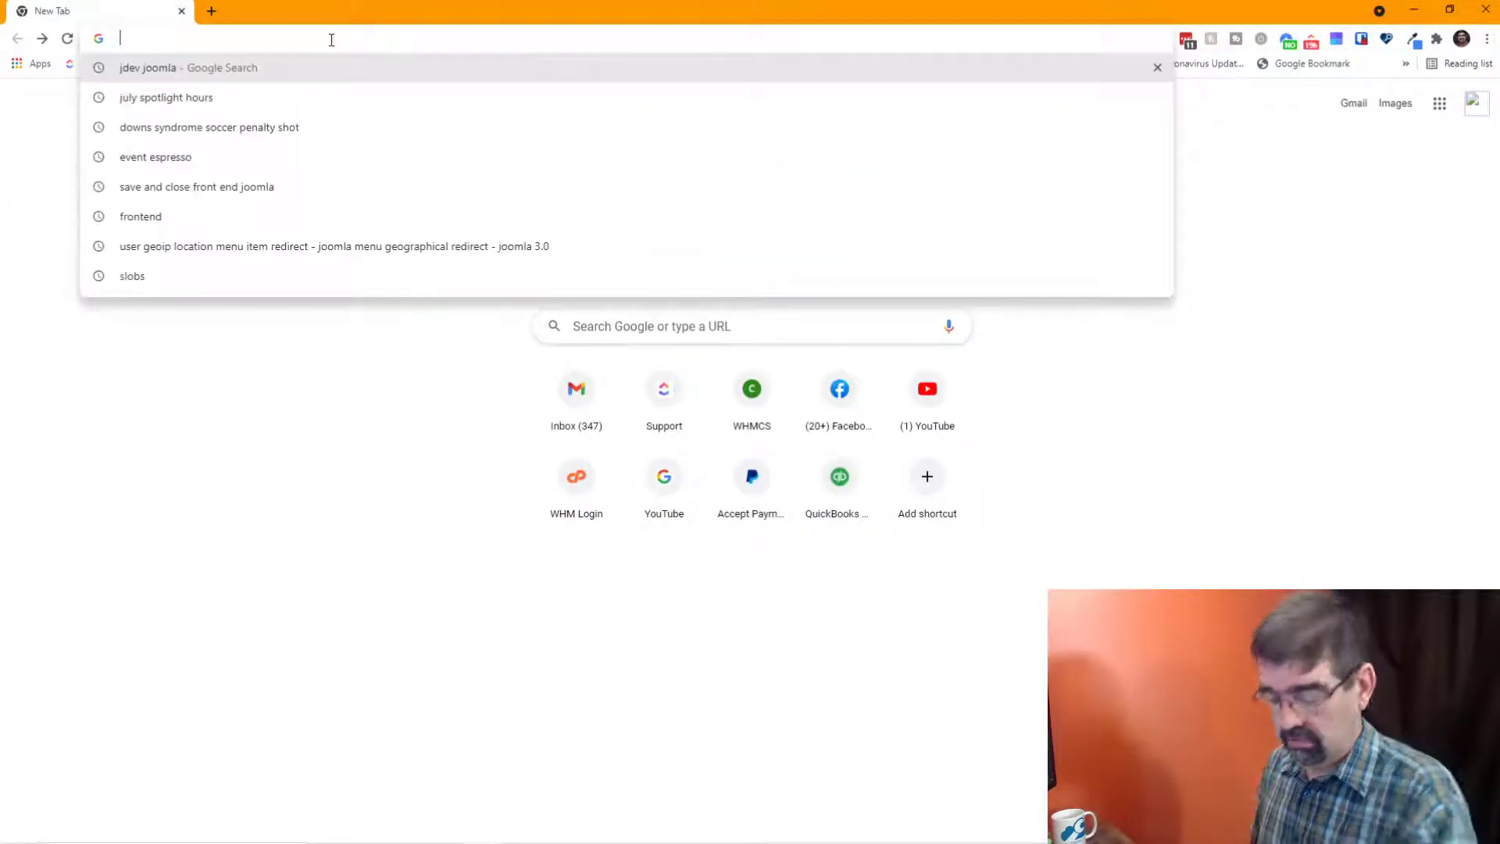
pyautogui.write('nosecrets.democorner.com')
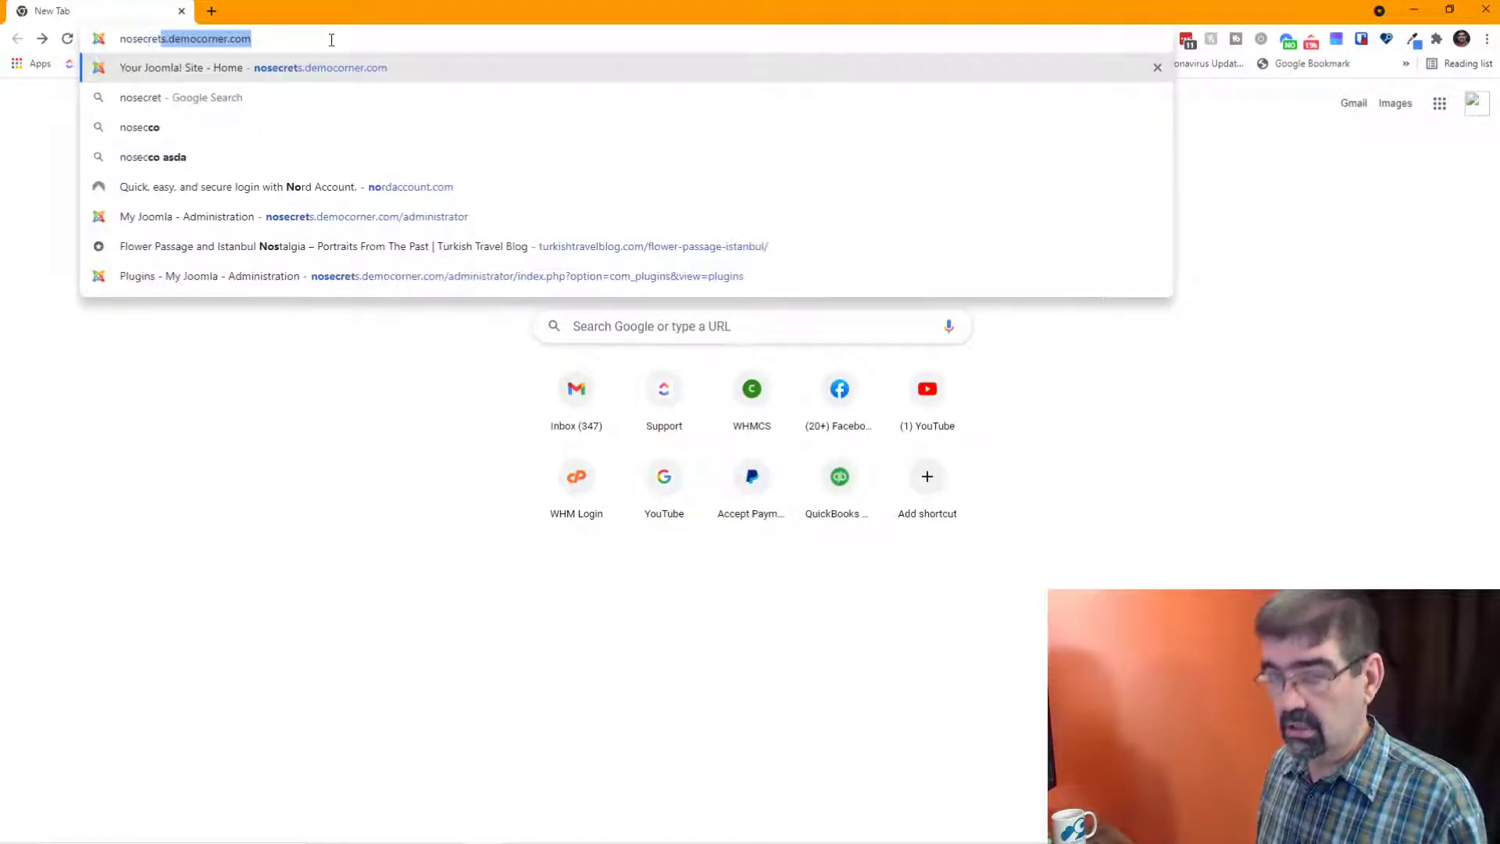
pyautogui.press('Return')
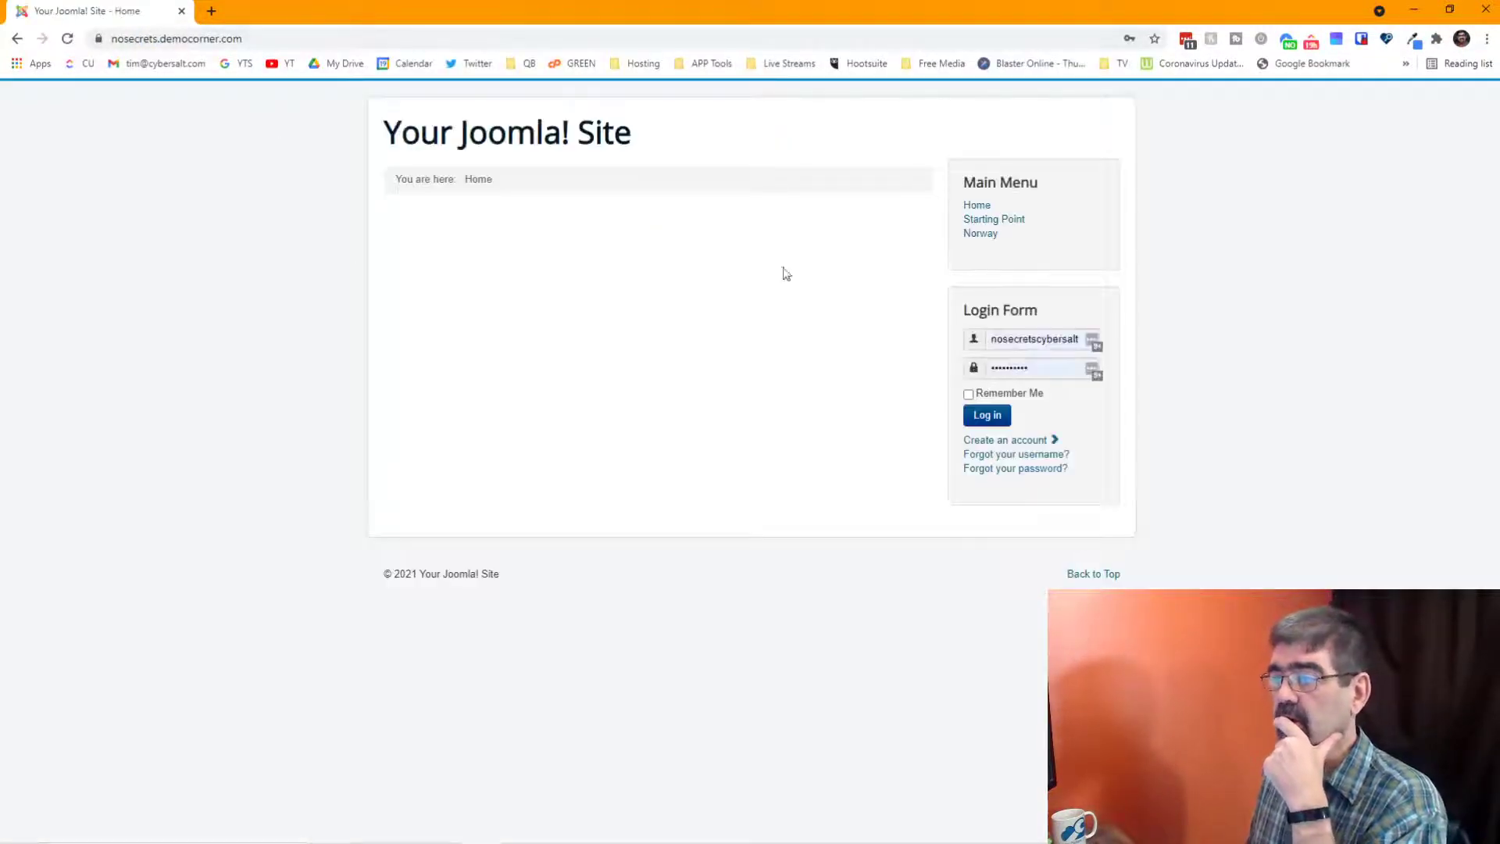
pyautogui.click(1014, 226)
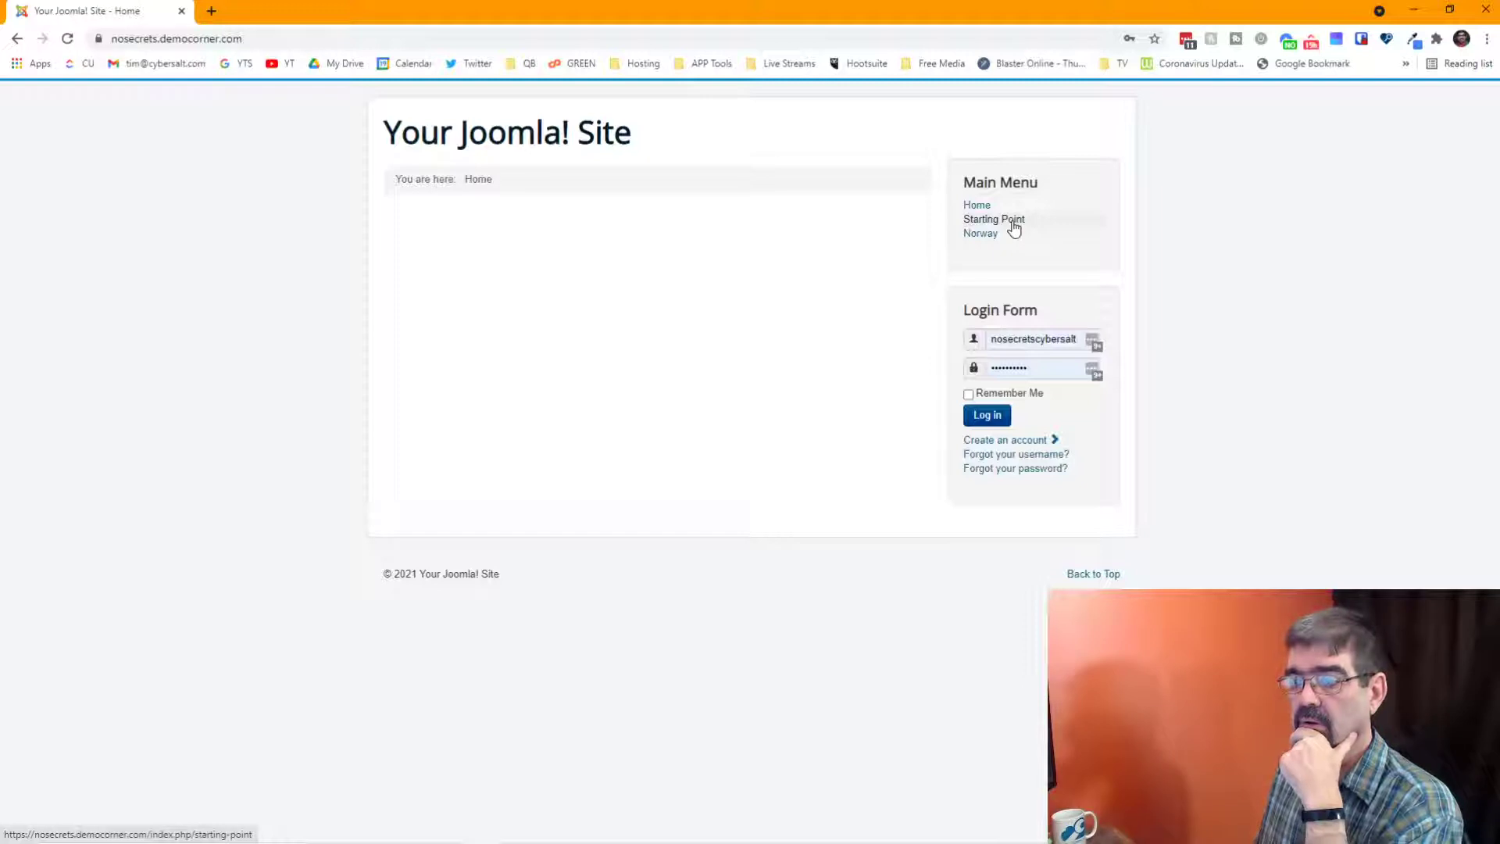
pyautogui.click(1014, 226)
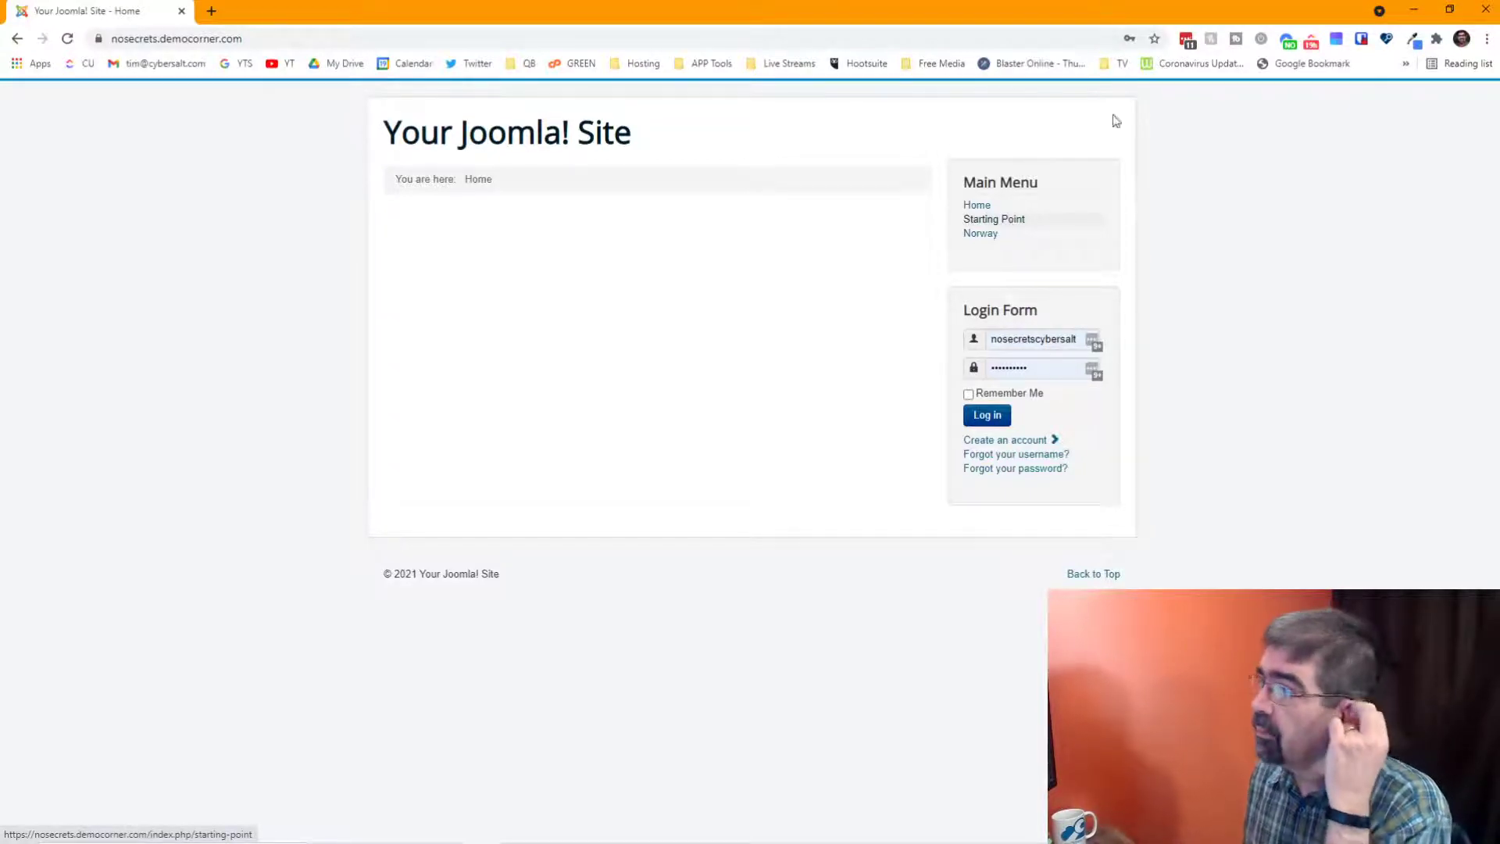
# Step: Move the Chrome window away, view the Starting Point article's content in the Joomla administrator, and close the article without changes
pyautogui.moveTo(1044, 14); pyautogui.dragTo(1044, 0)
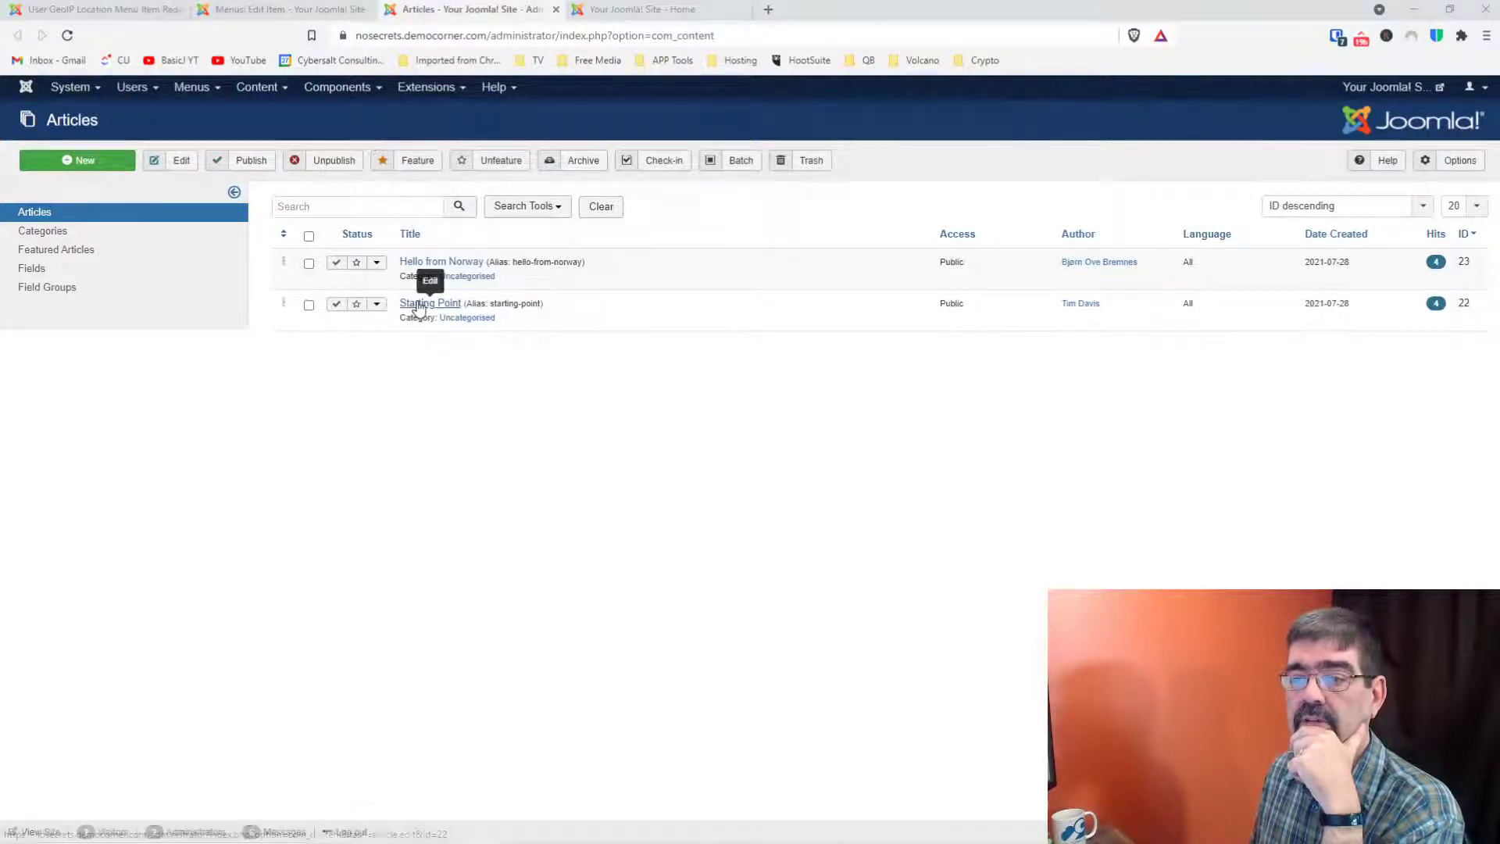
pyautogui.click(418, 306)
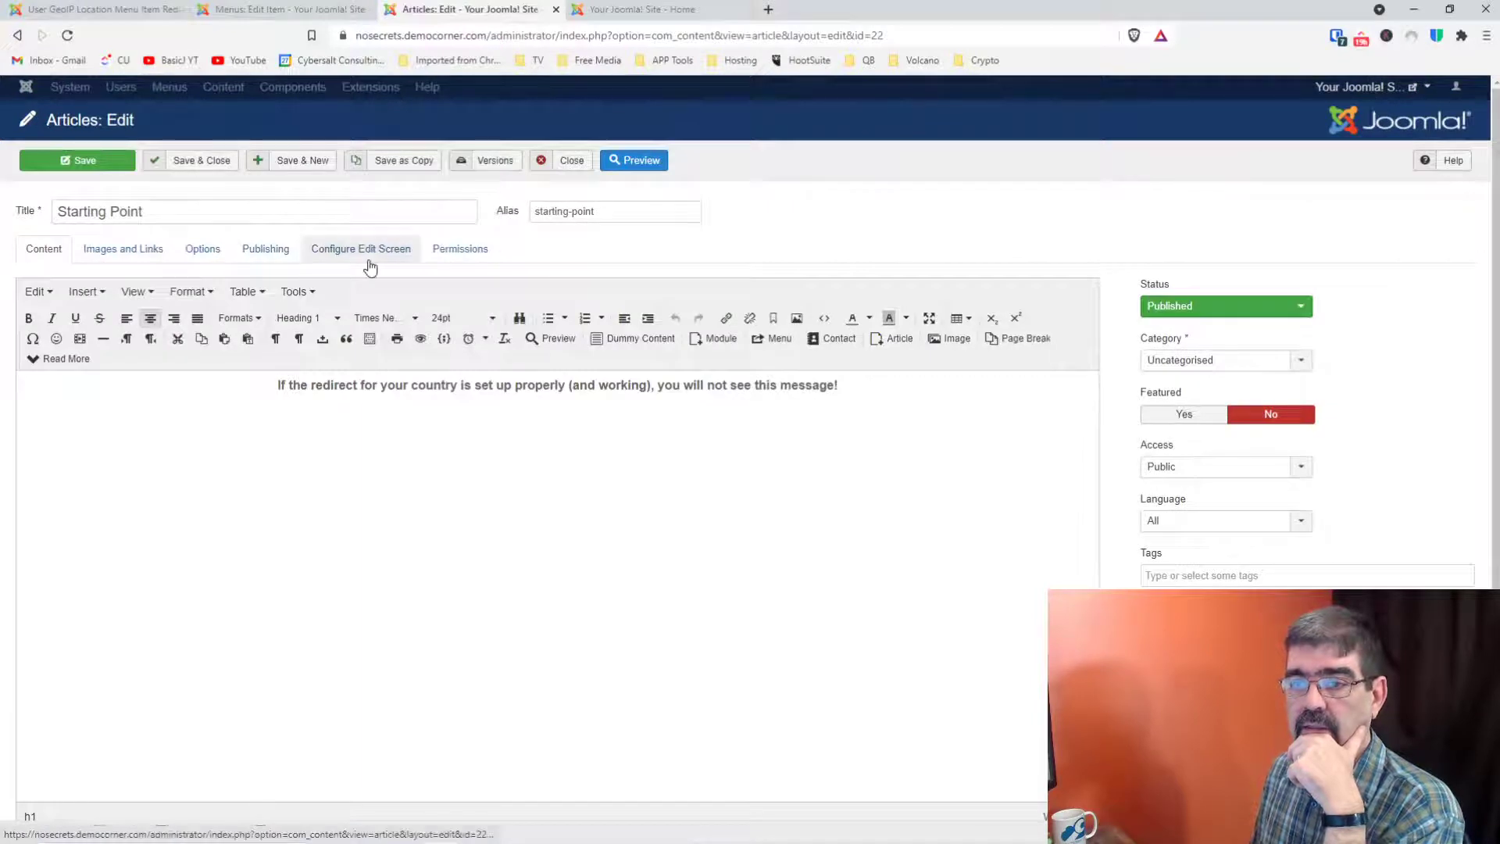
pyautogui.click(564, 160)
# Step: Return to the Starting Point menu item, set the Norway redirect's HTTP Redirect Type to 307 - Temporary Redirect, and save
pyautogui.click(281, 10)
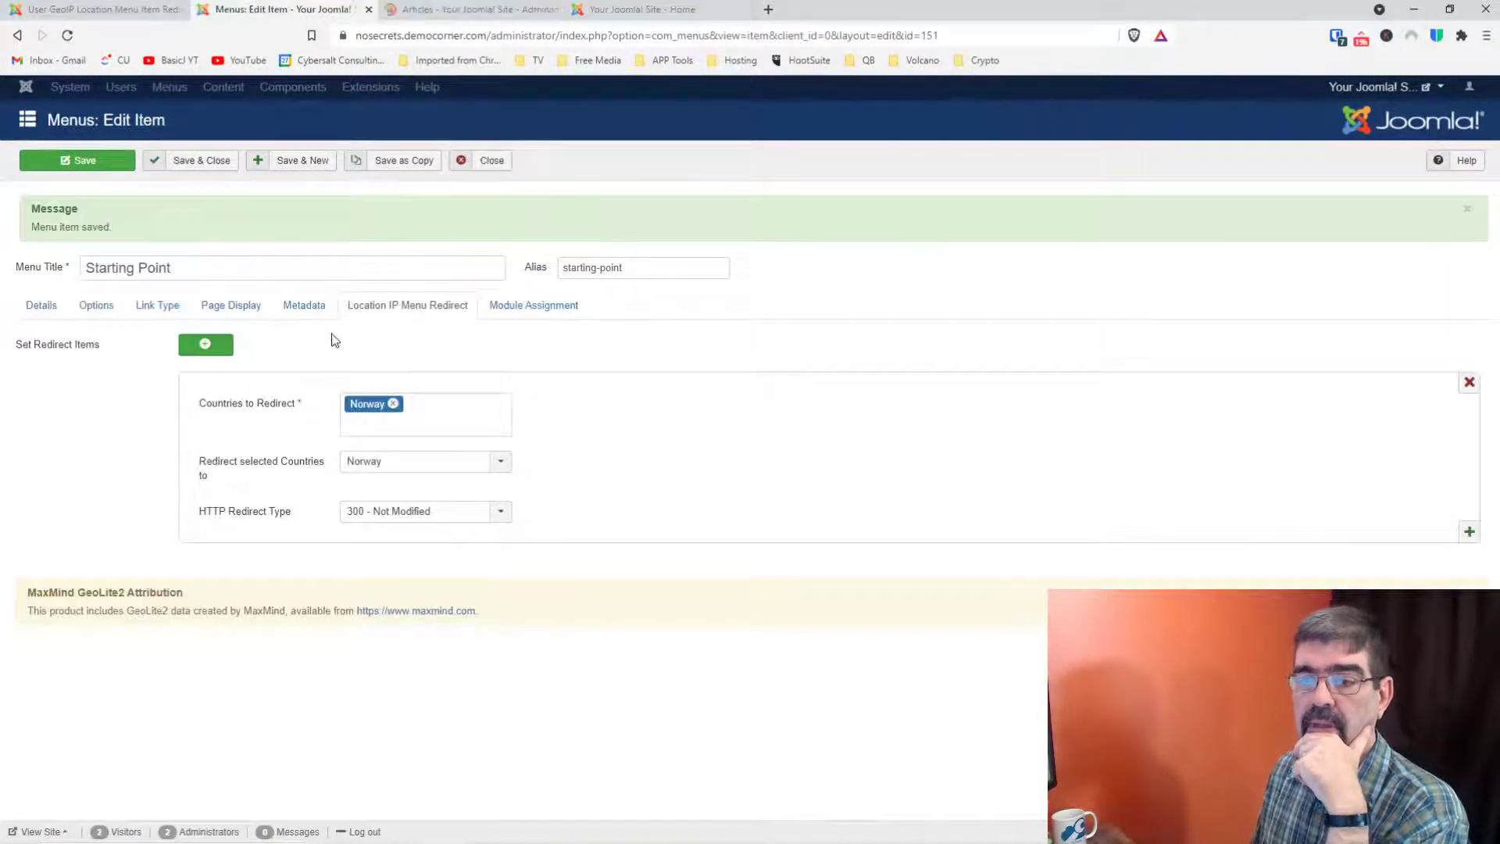
pyautogui.click(387, 514)
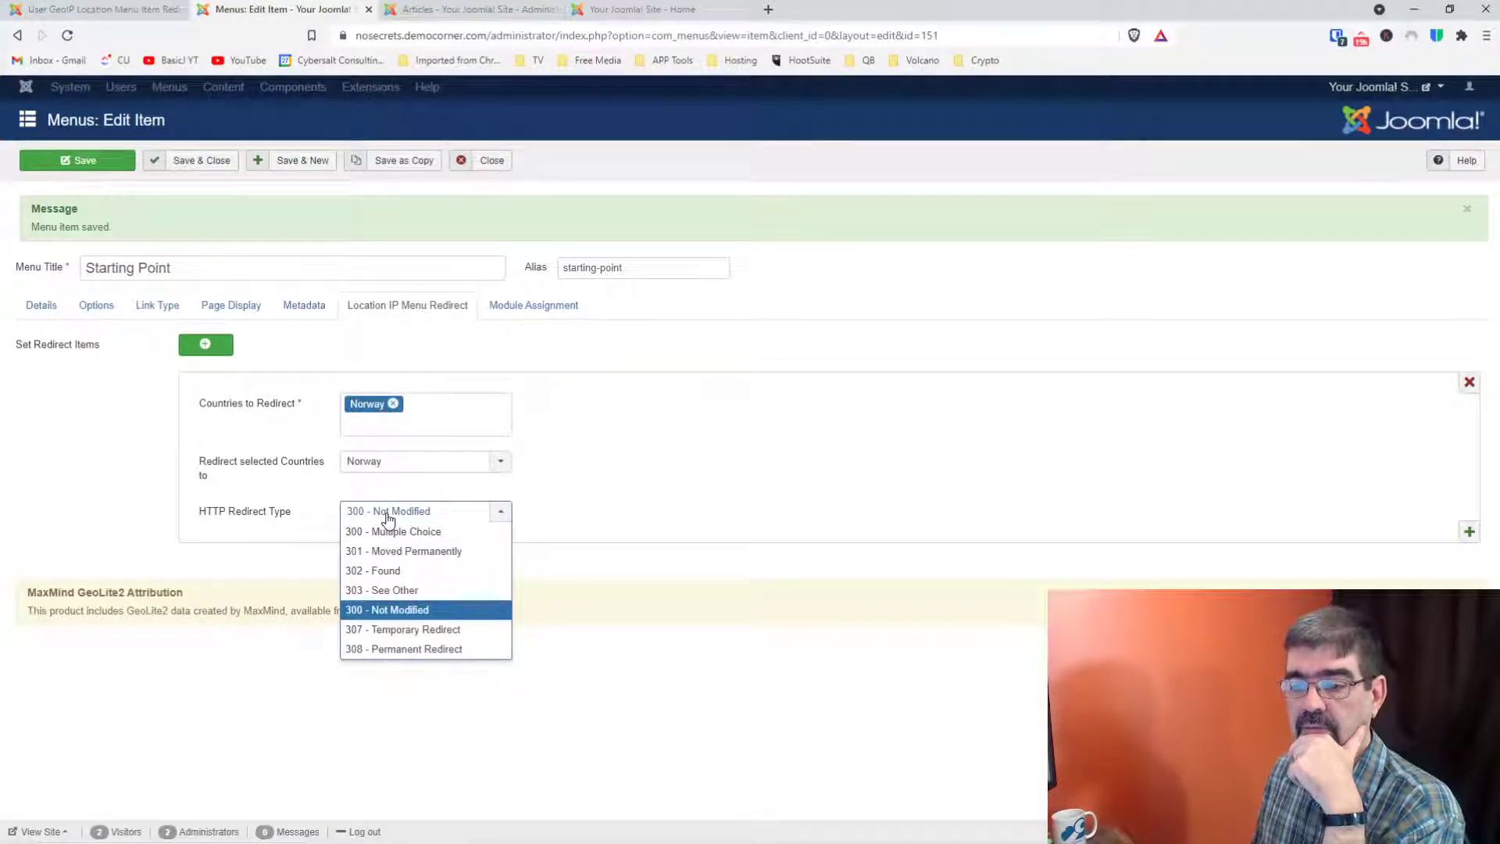
pyautogui.click(401, 629)
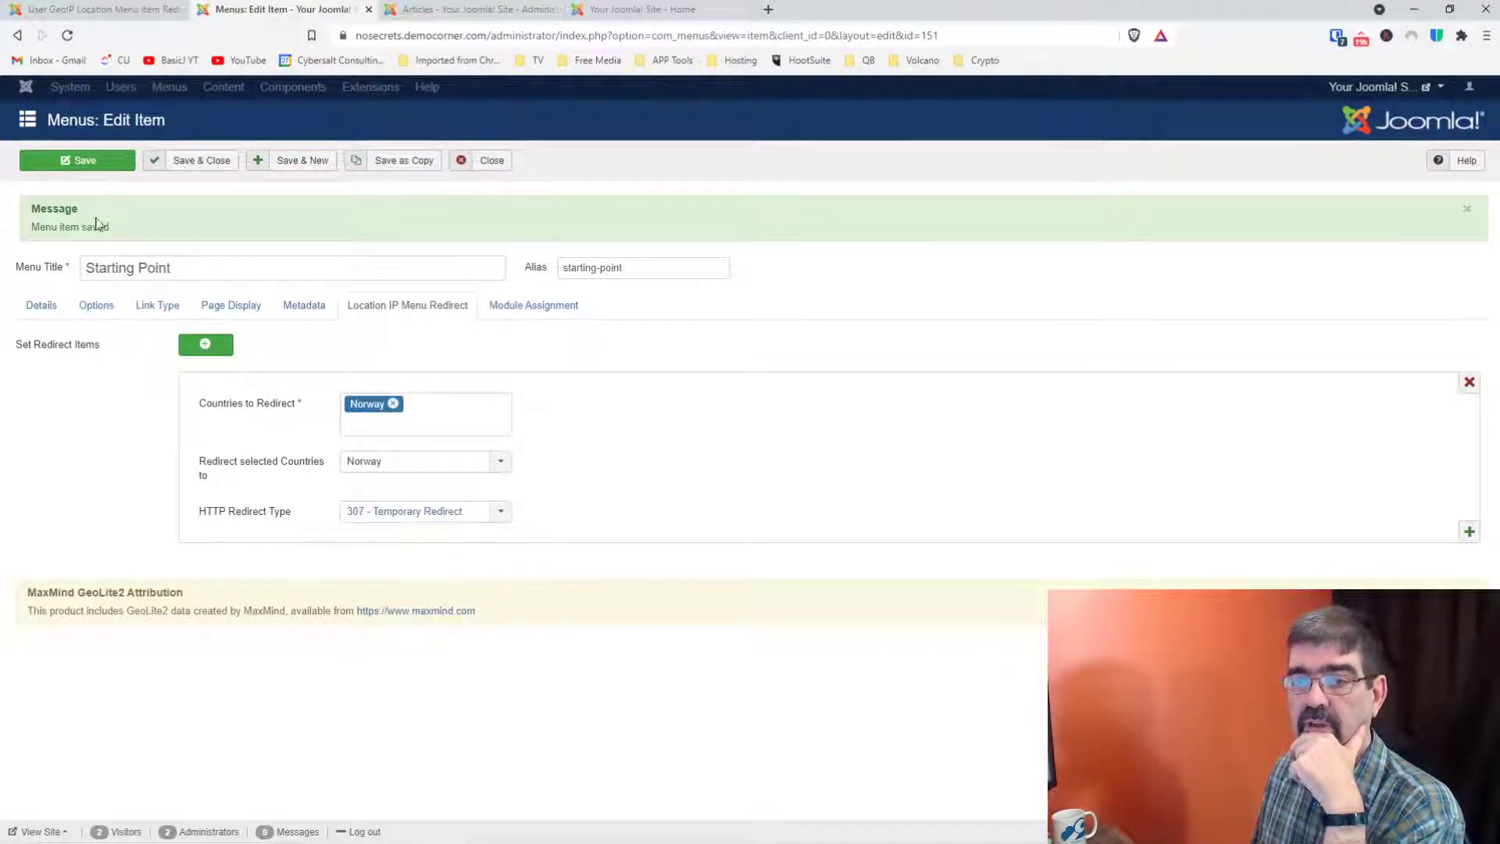
pyautogui.click(81, 169)
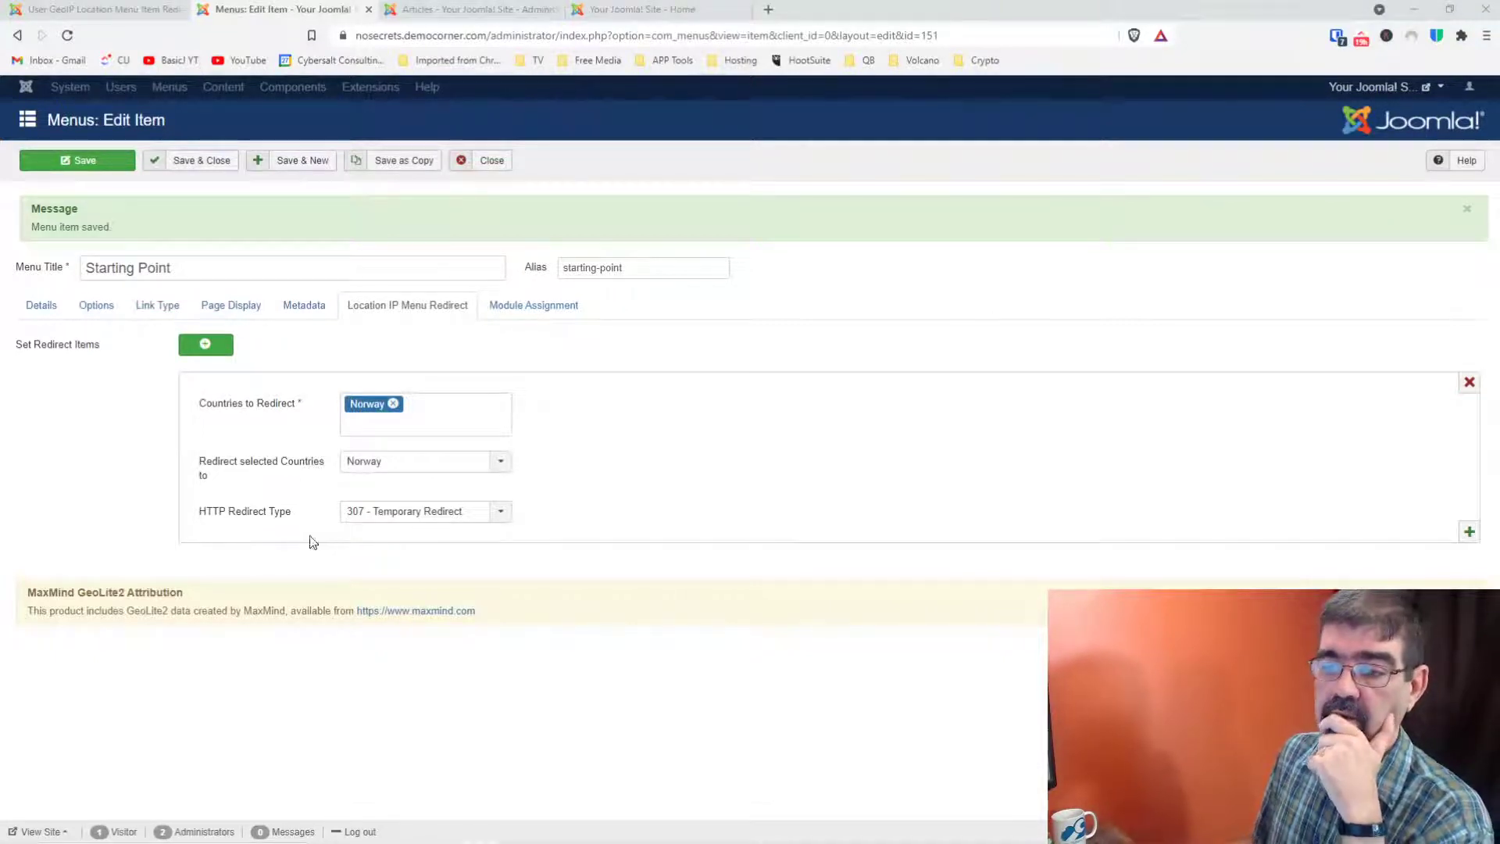
# Step: Change the Norway redirect's HTTP Redirect Type to 302 - Found and save the menu item
pyautogui.click(393, 509)
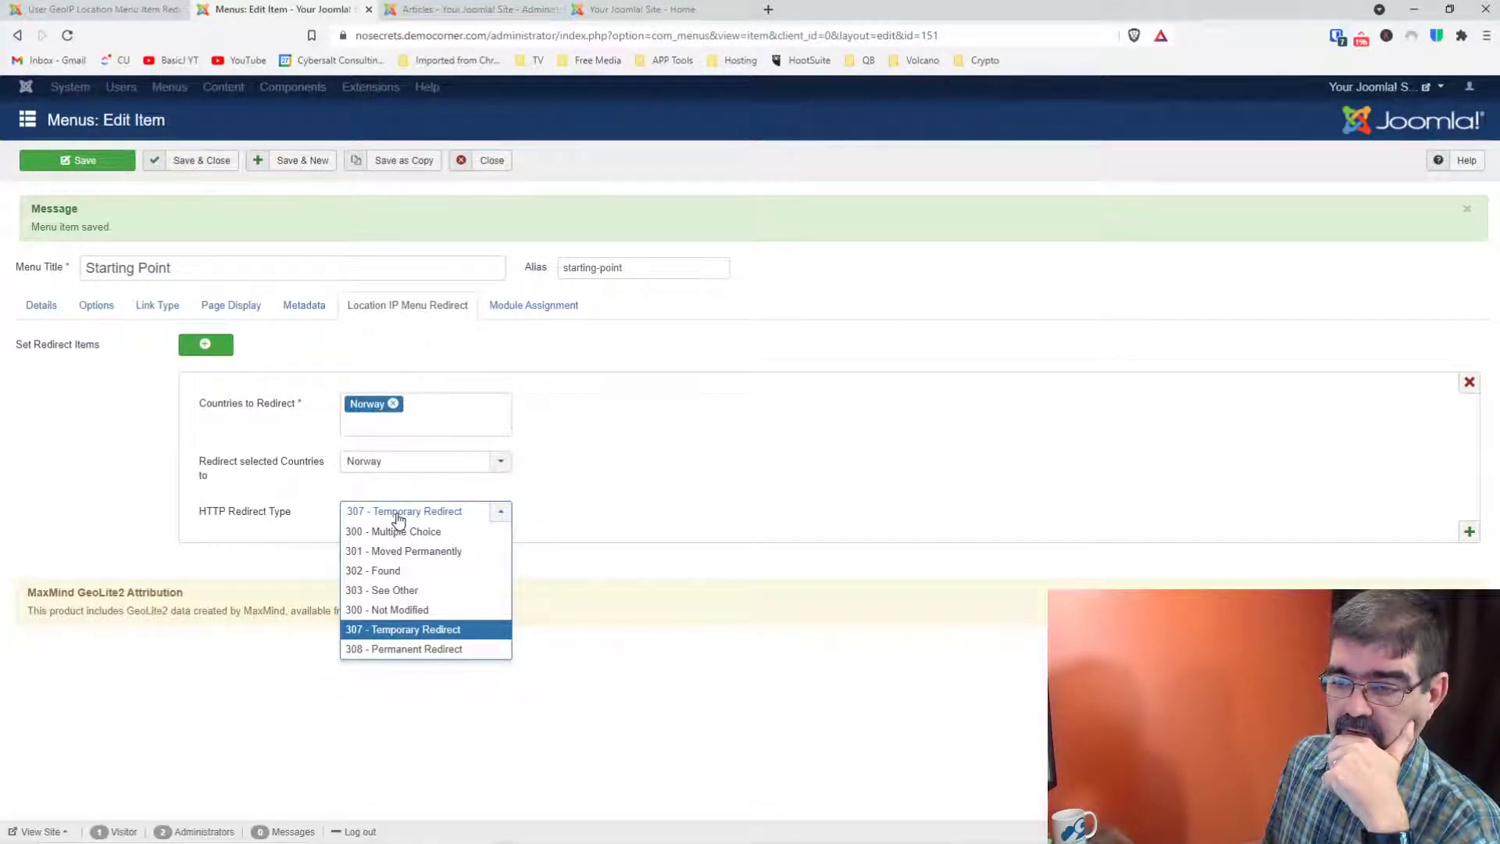
pyautogui.click(401, 572)
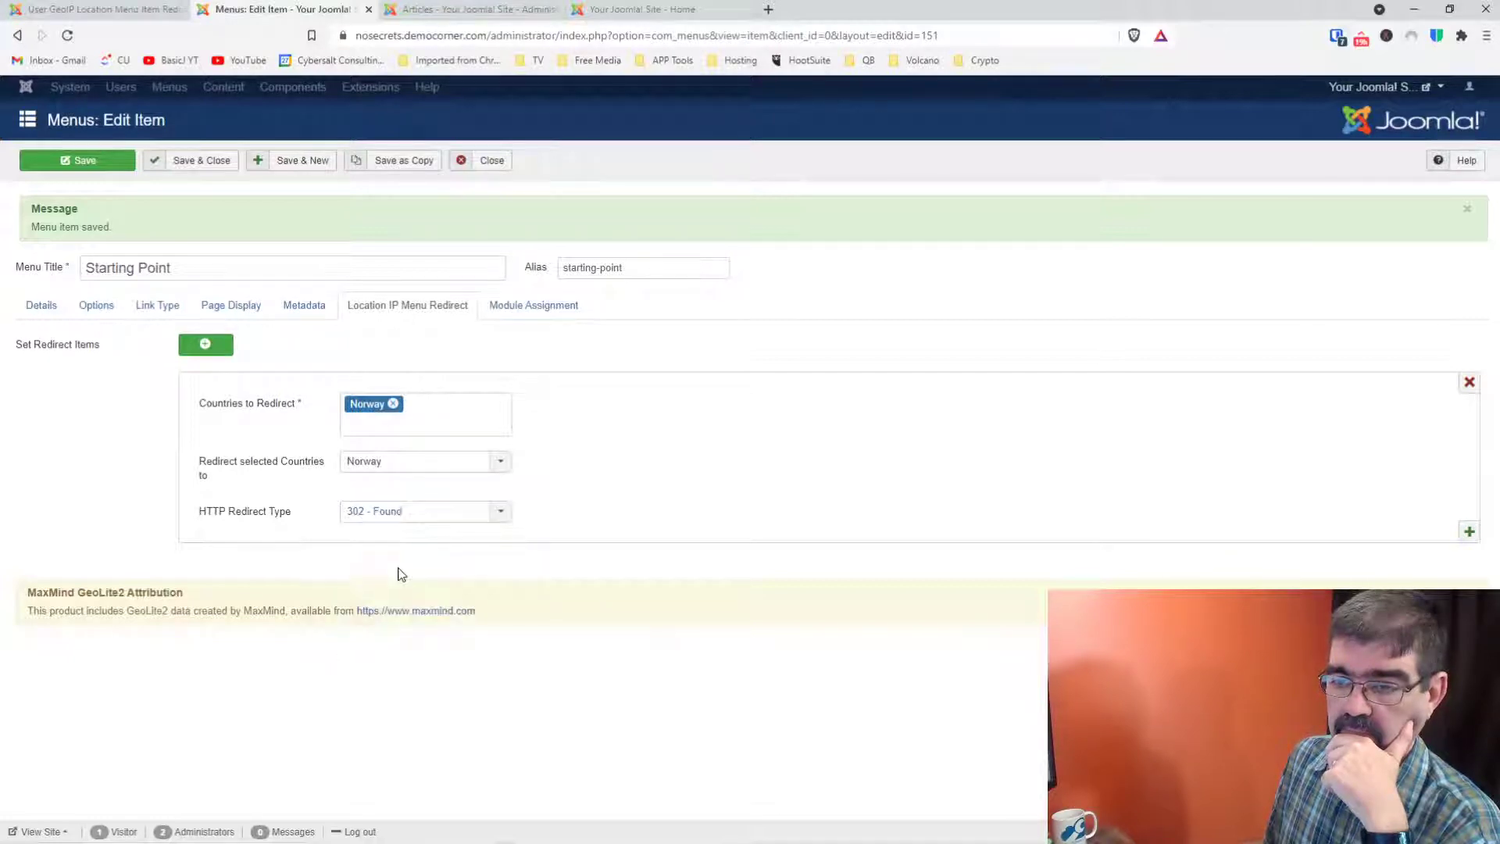
pyautogui.click(94, 170)
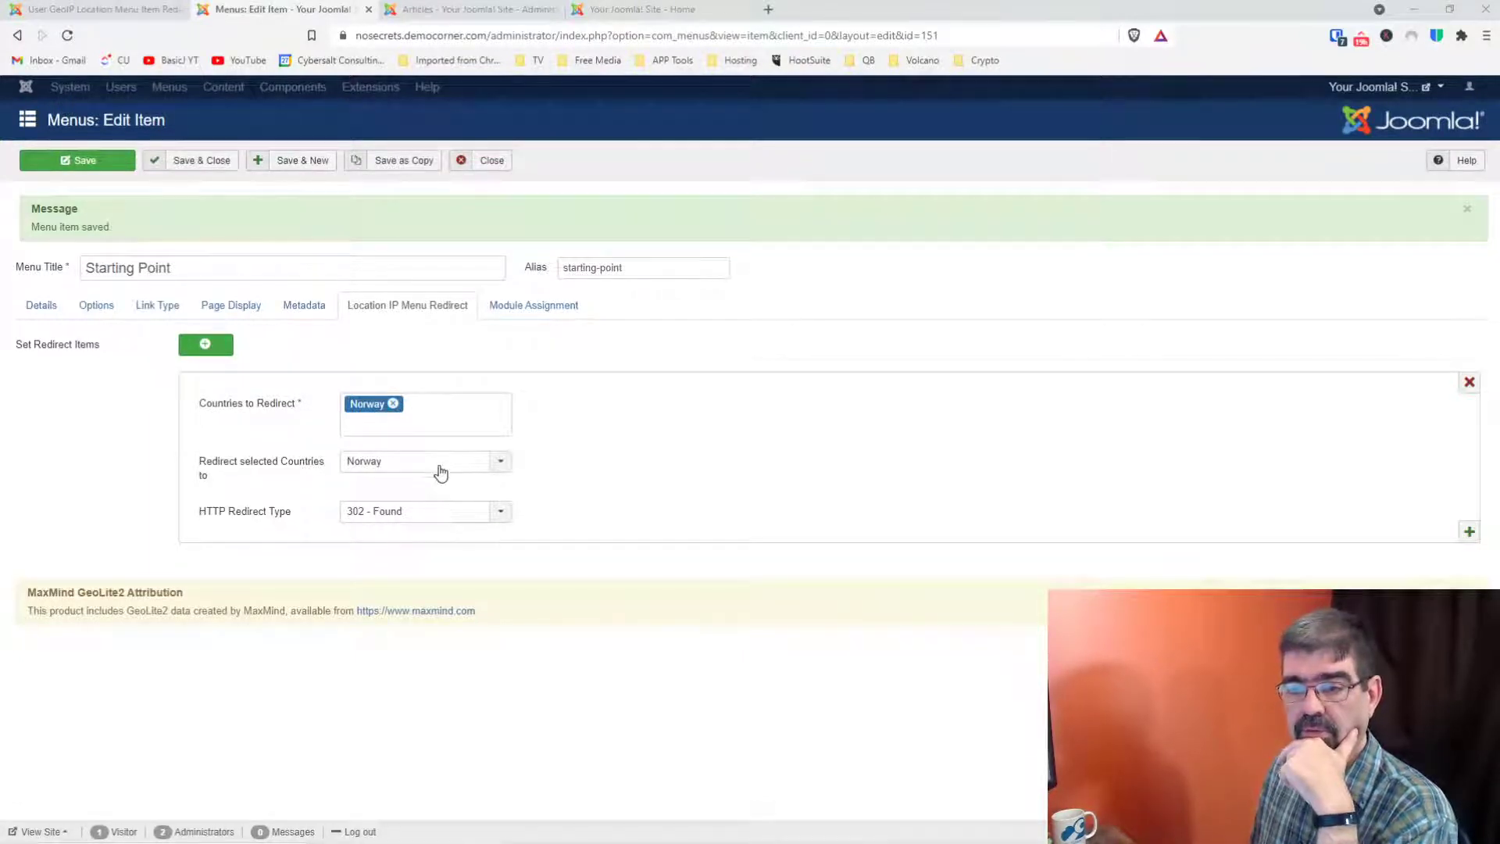
# Step: Set the Norway redirect's HTTP Redirect Type to 301 - Moved Permanently and save the Starting Point menu item
pyautogui.click(438, 513)
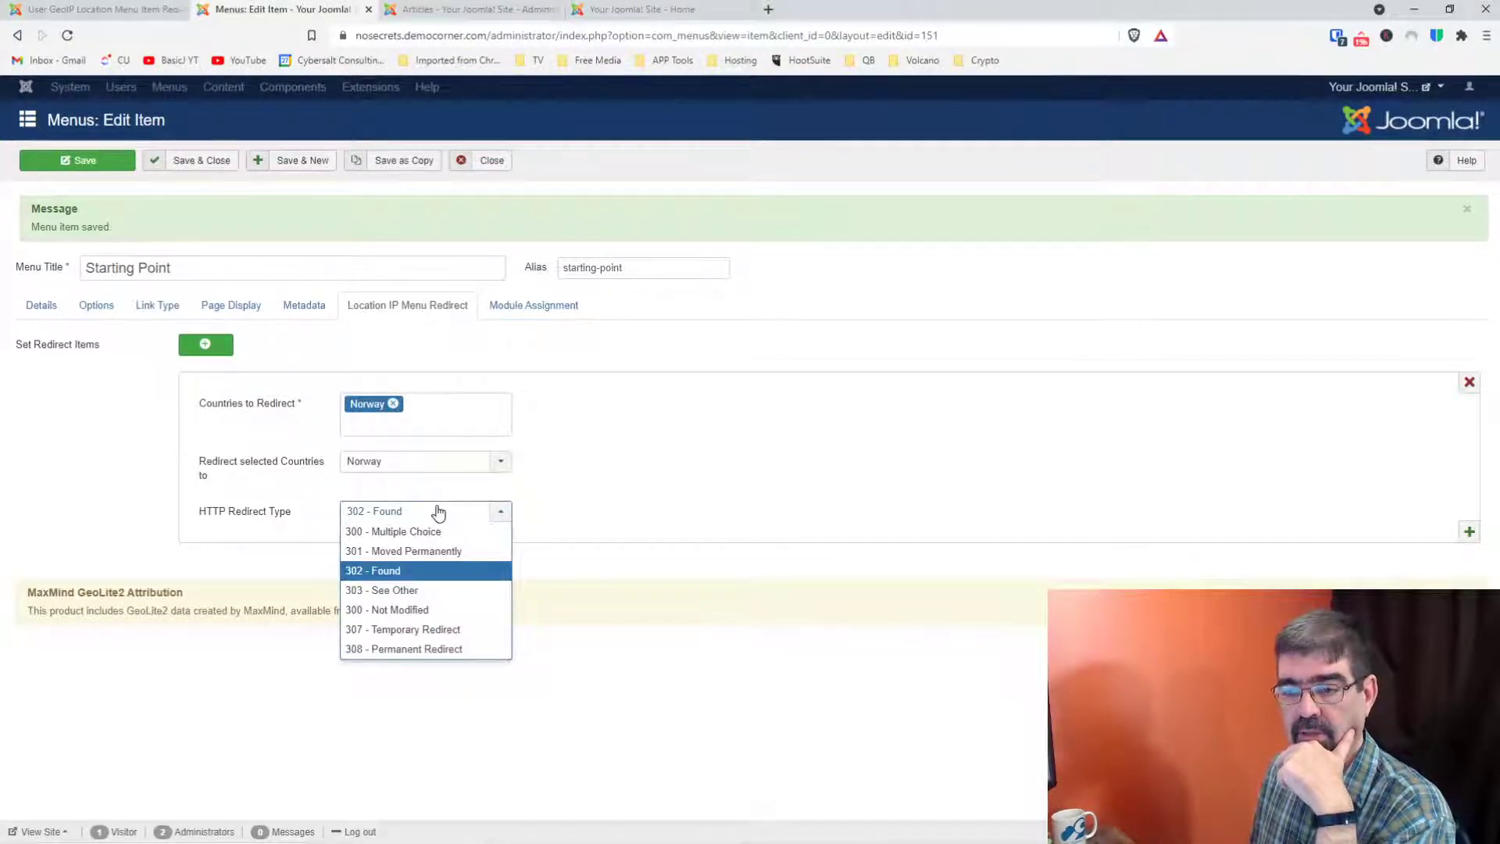
pyautogui.click(418, 551)
pyautogui.click(70, 161)
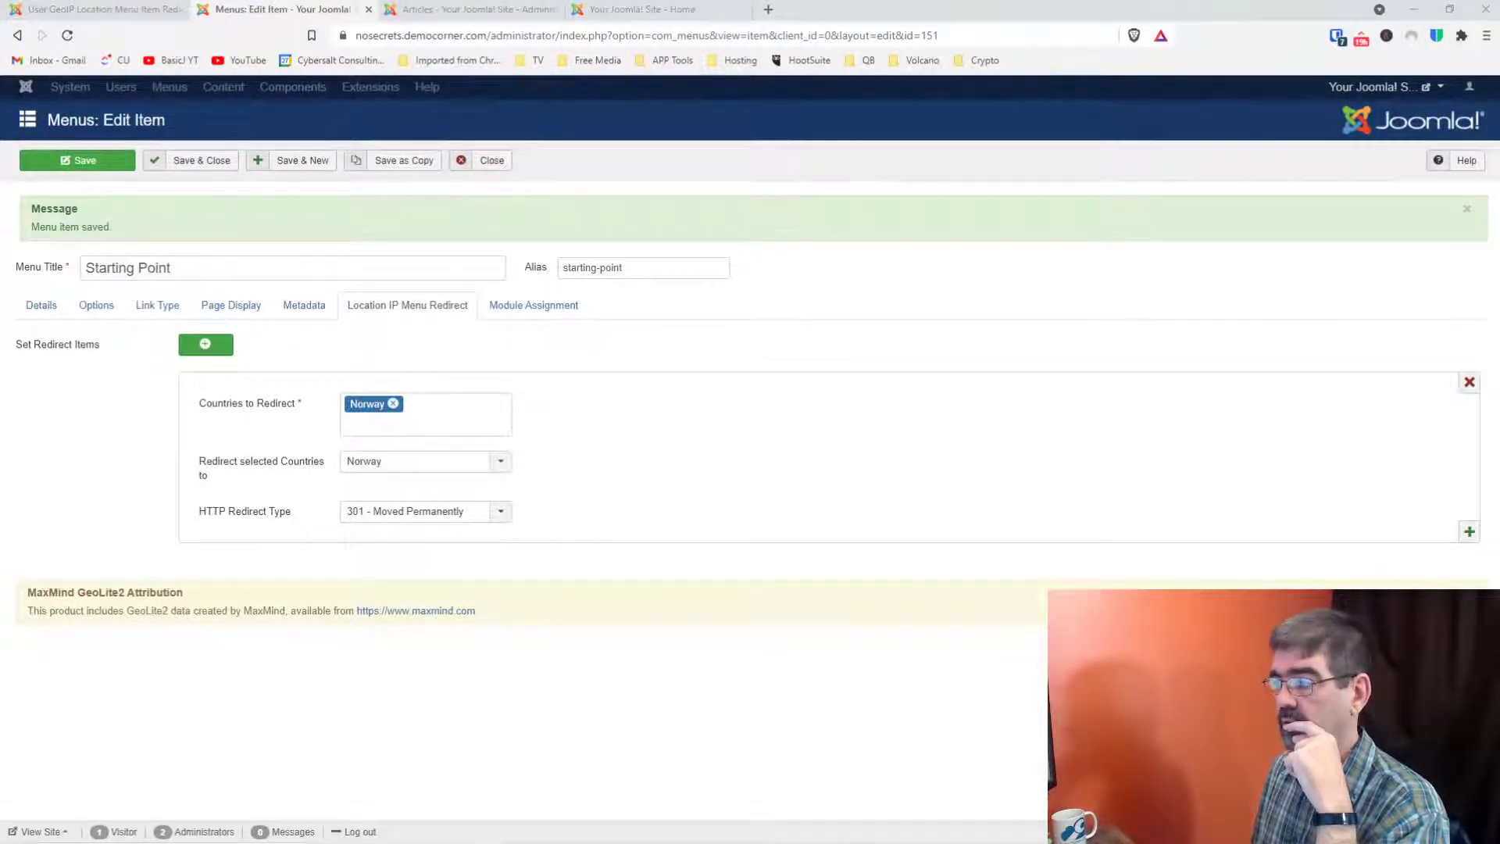
# Step: Remove the Norway redirect from the Starting Point menu item, clear and reselect its Starting Point article, and save
pyautogui.click(1470, 383)
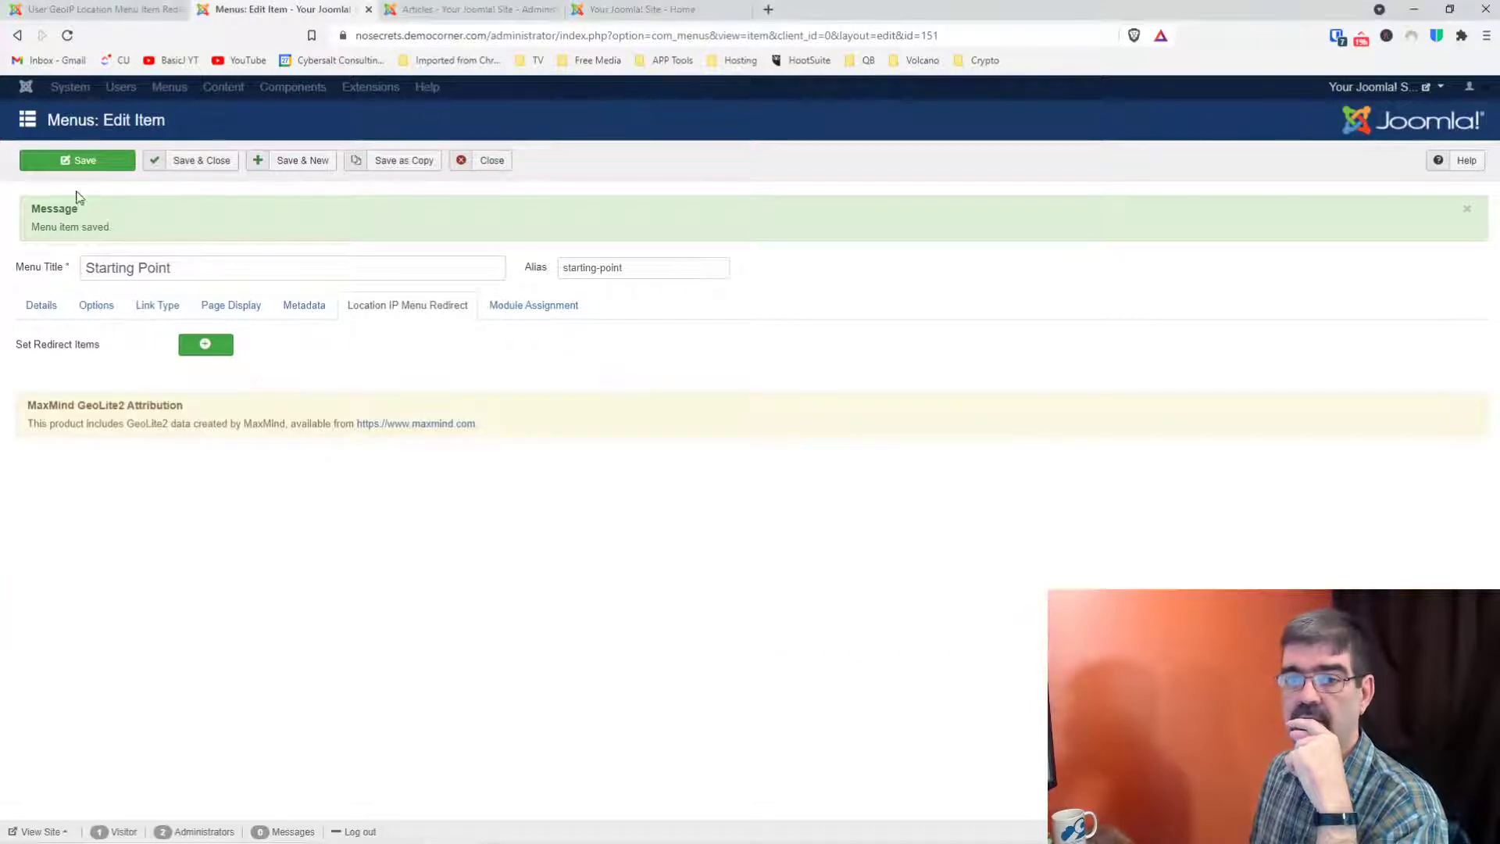
pyautogui.click(78, 161)
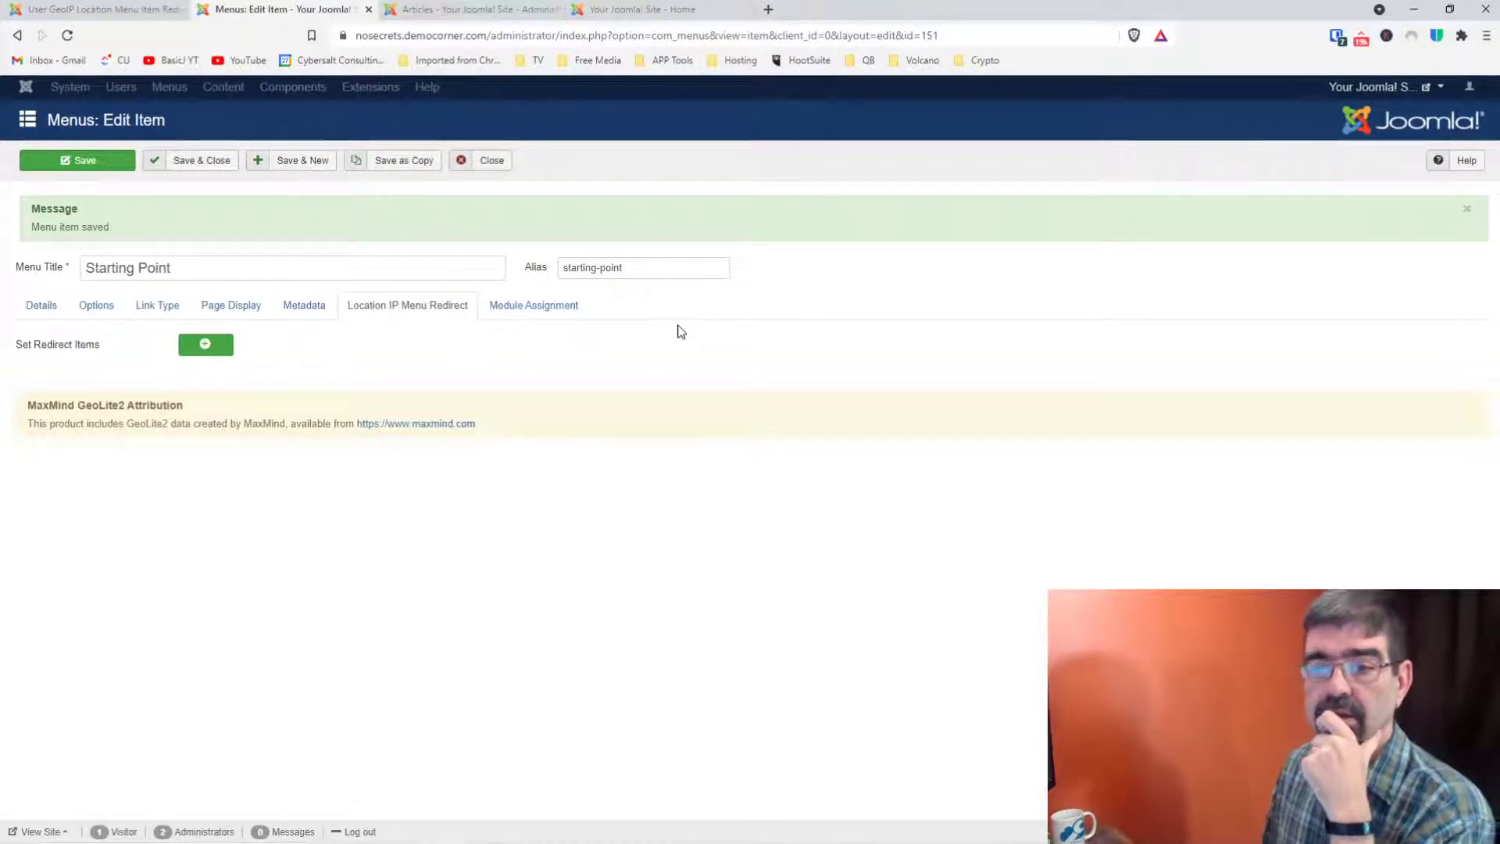
pyautogui.click(22, 307)
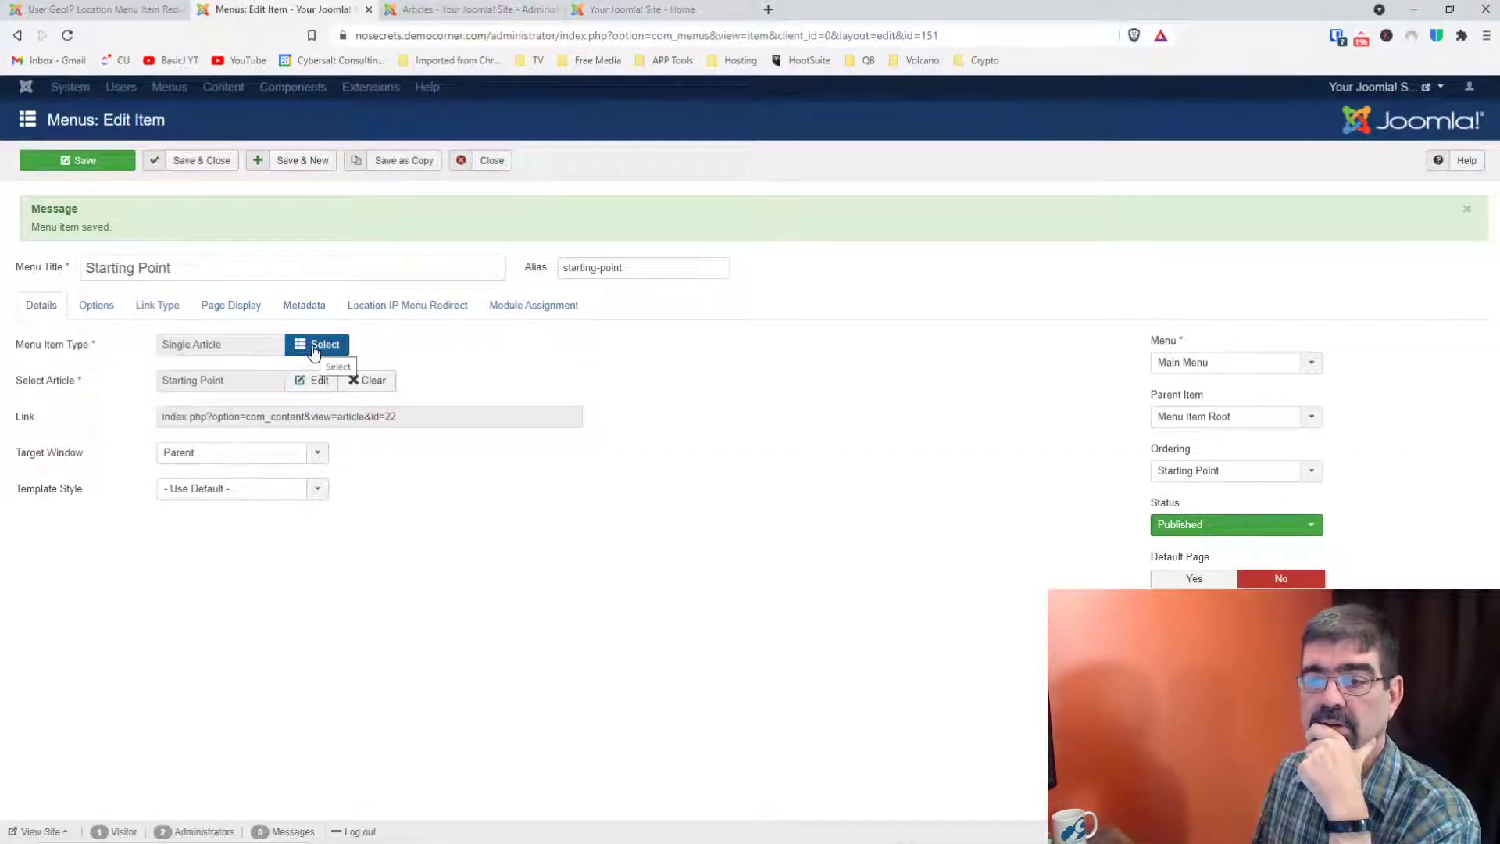
pyautogui.click(361, 380)
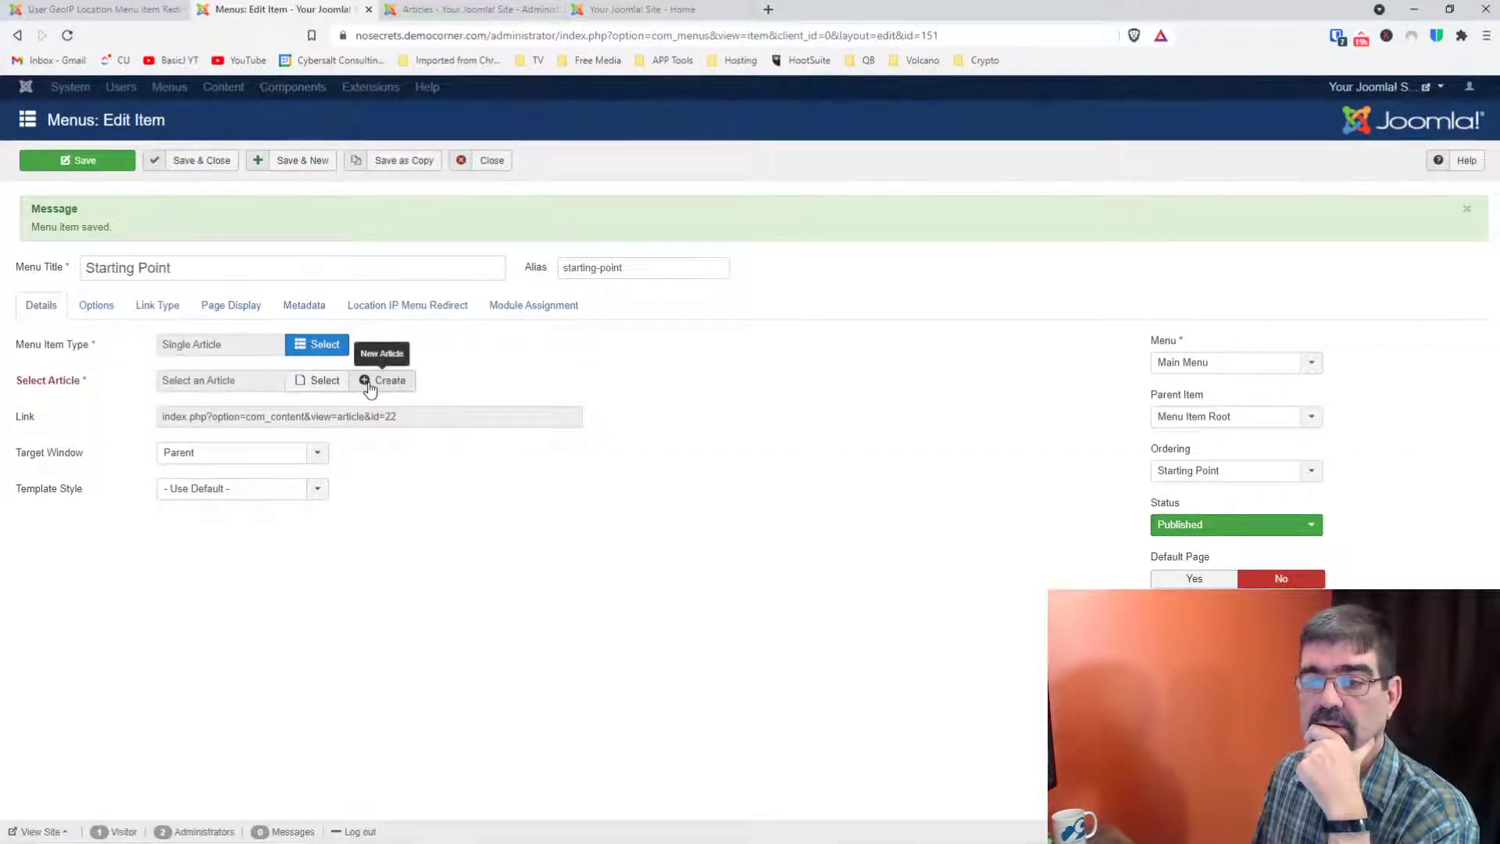
pyautogui.click(326, 381)
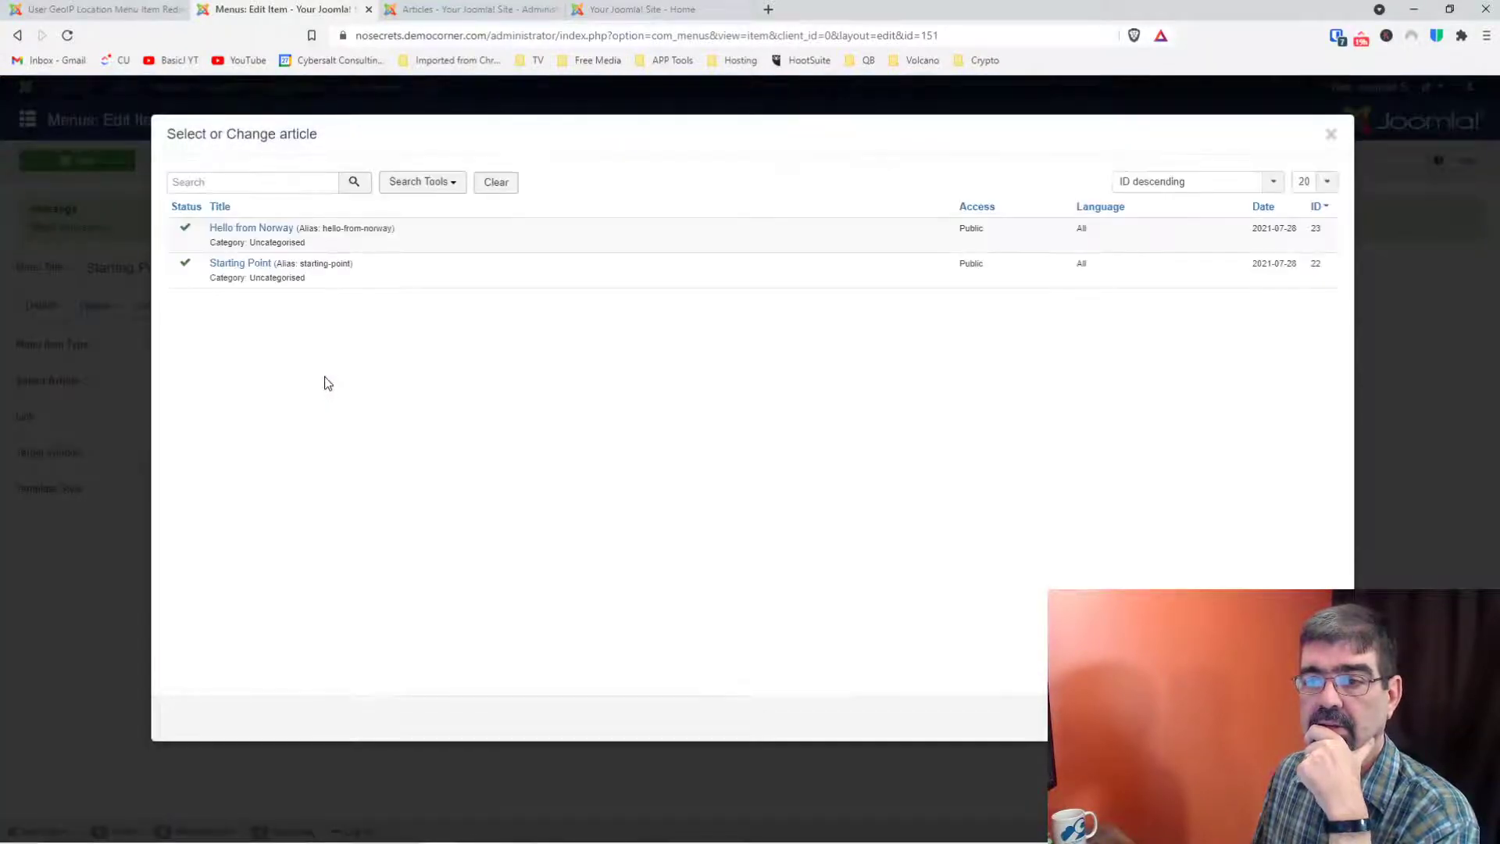
pyautogui.click(221, 265)
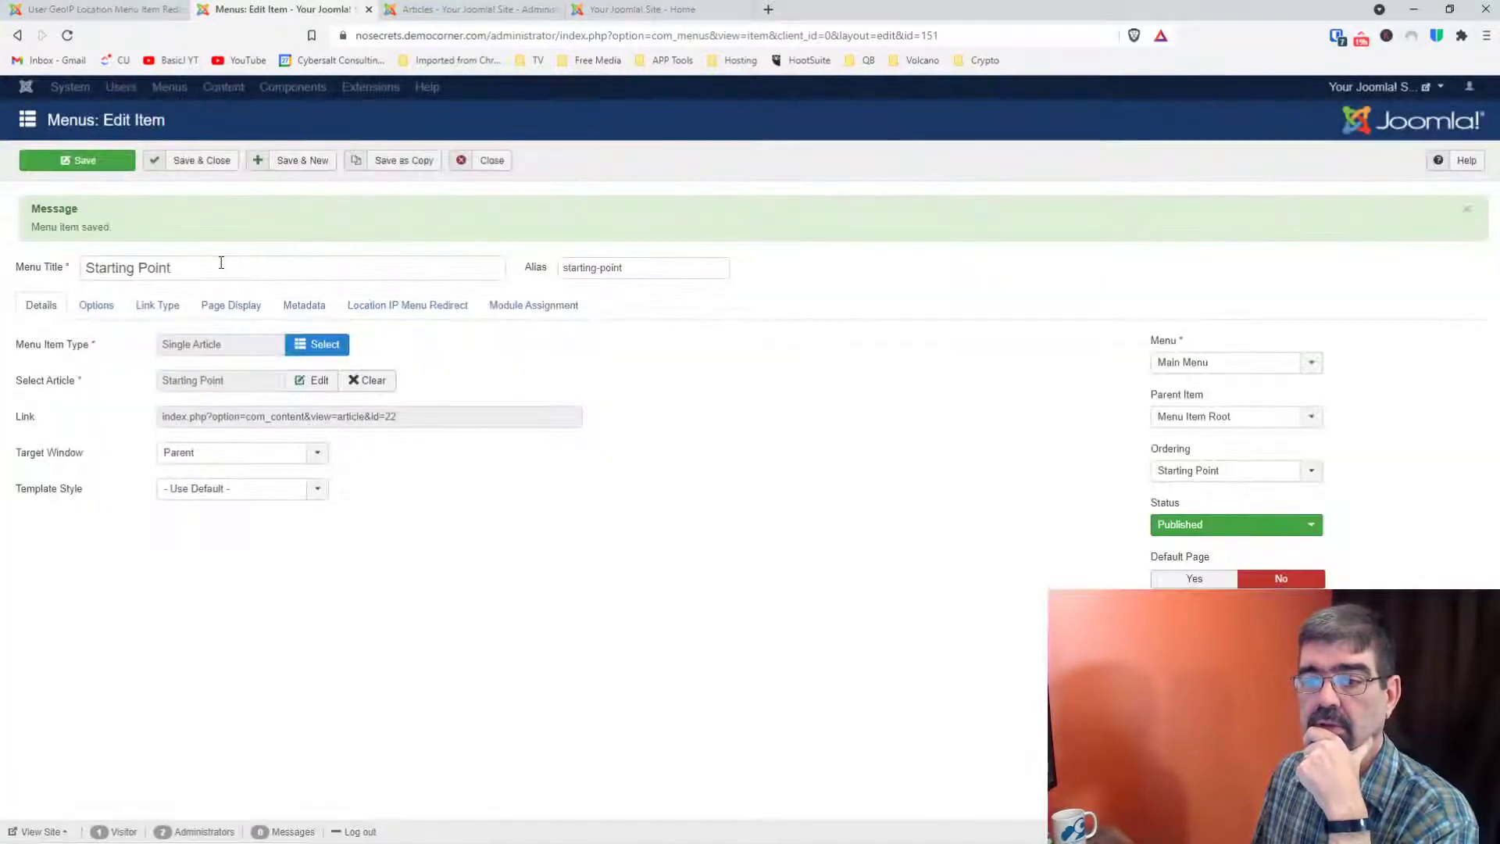
pyautogui.click(86, 163)
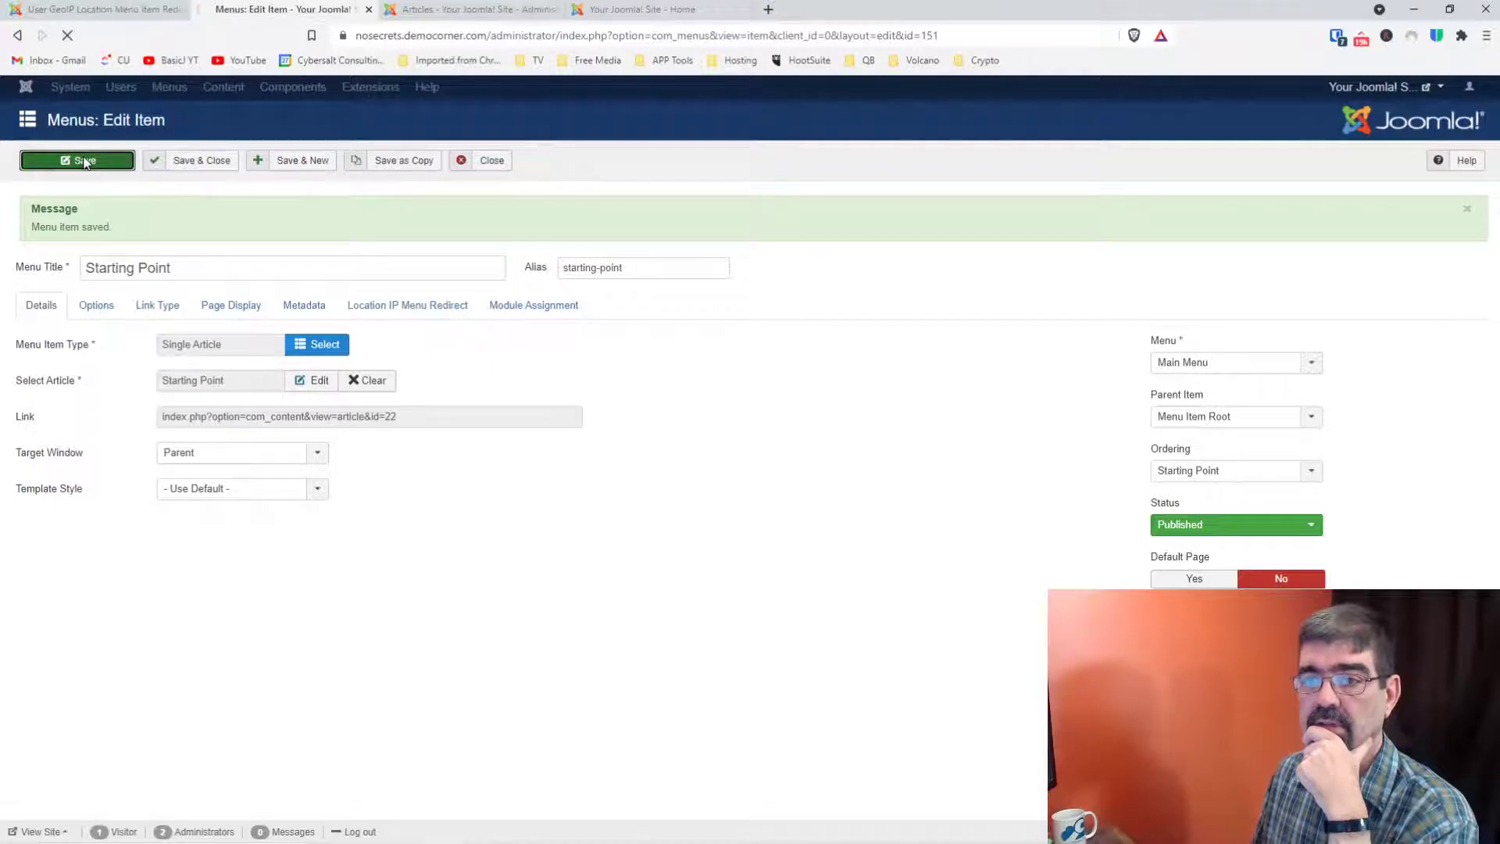
# Step: Open the Starting Point page on the front end from the administrator and reload it through the Main Menu
pyautogui.click(1376, 87)
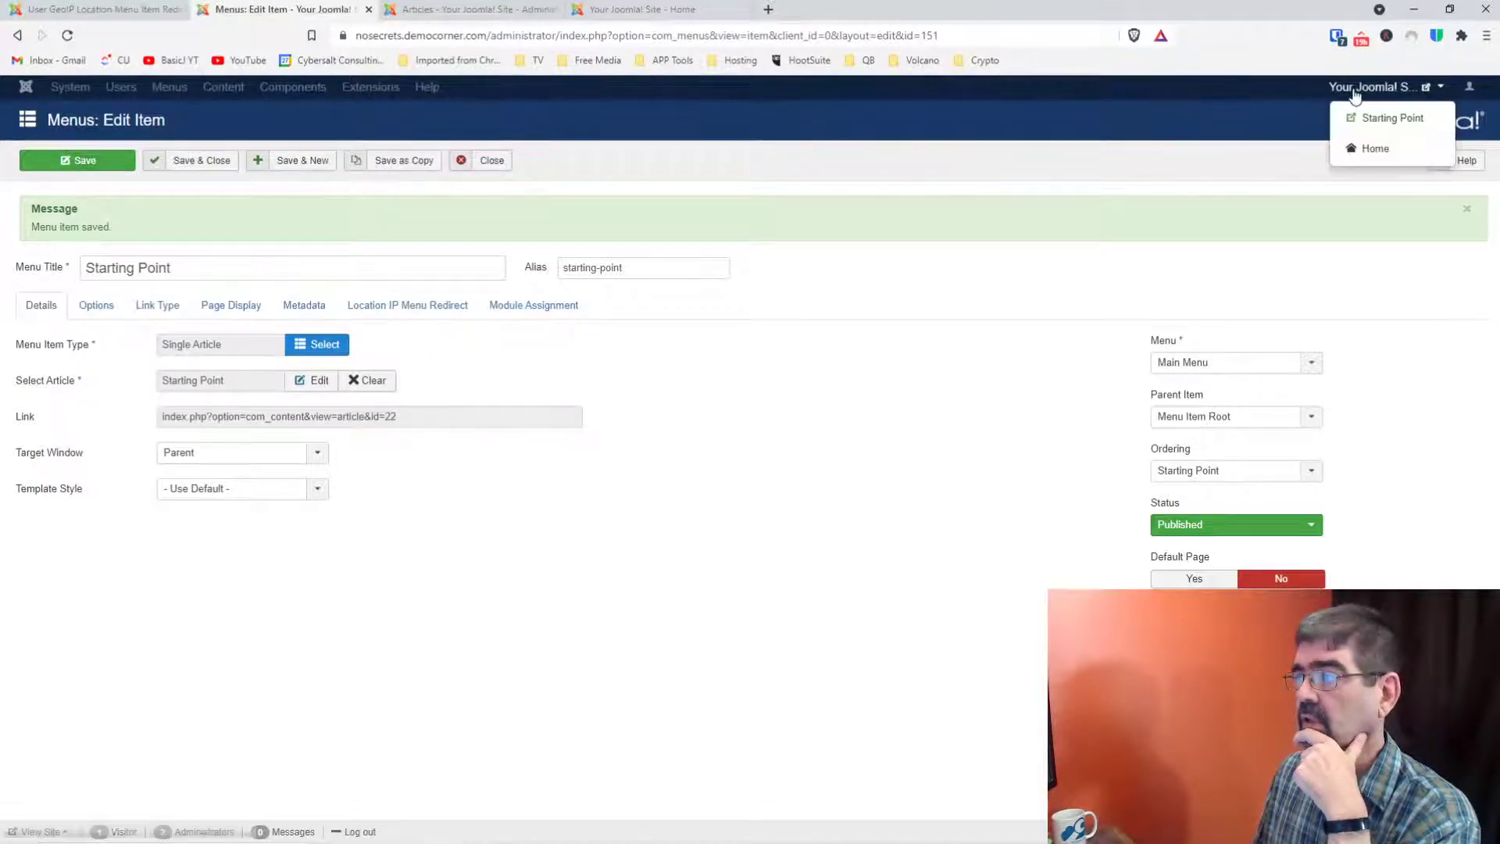
pyautogui.click(1379, 117)
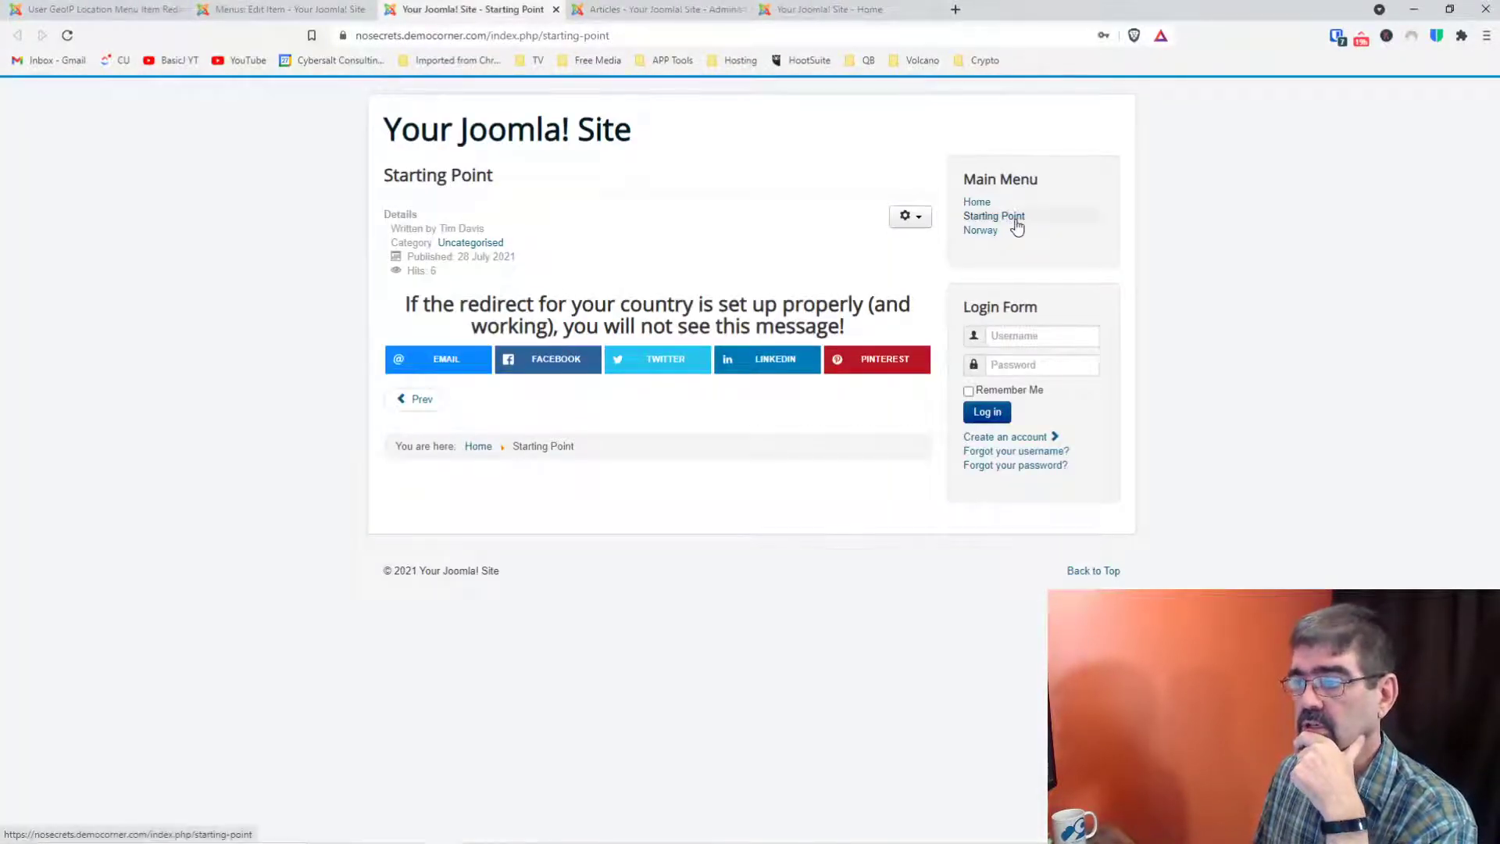
pyautogui.click(1010, 223)
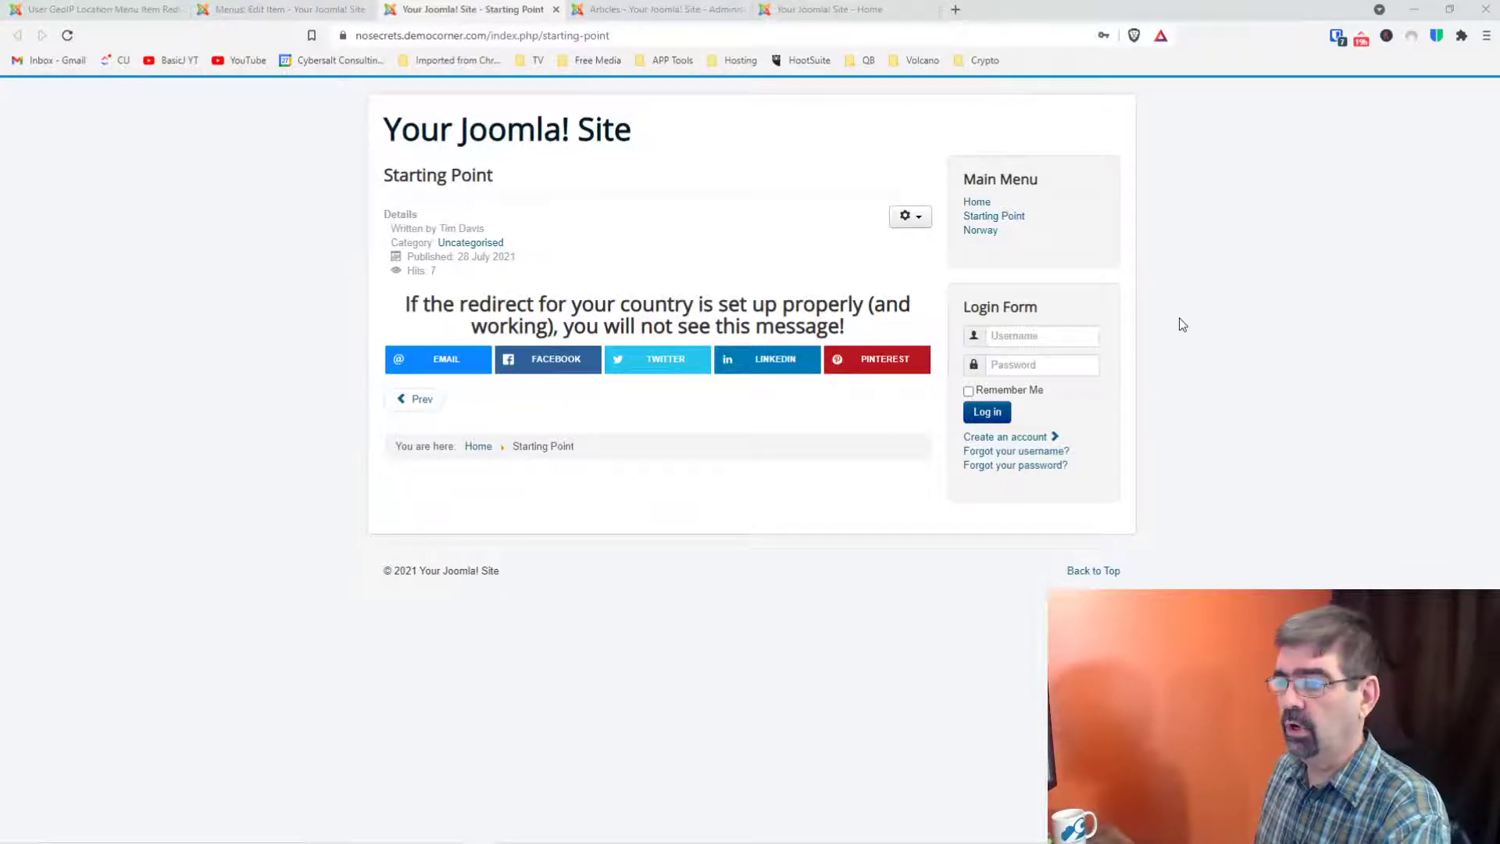
# Step: Add a redirect to the Starting Point menu item sending Norway visitors to the Norway item with 301 - Moved Permanently, and save
pyautogui.click(242, 10)
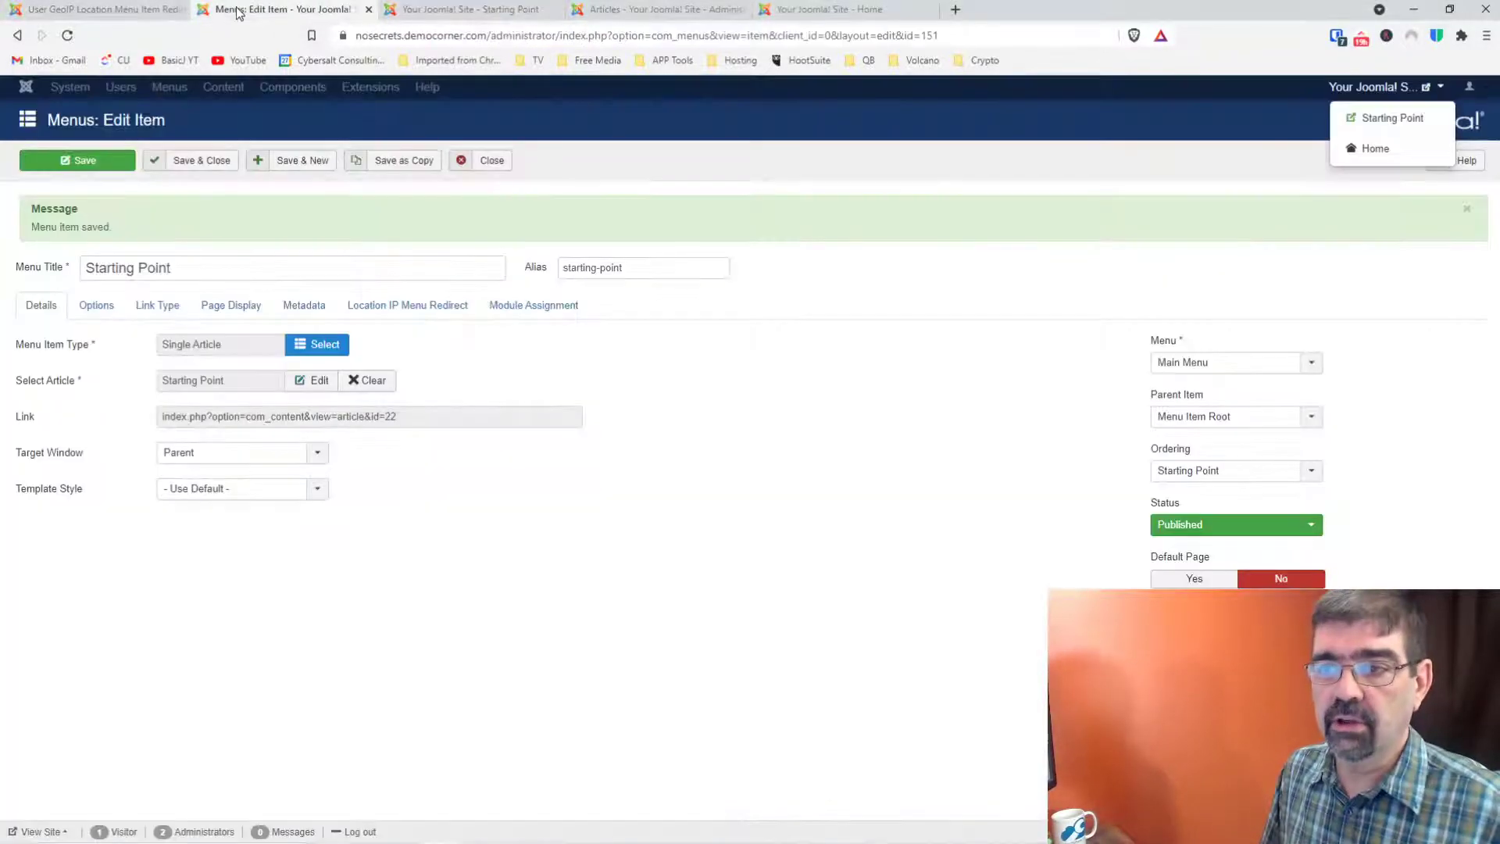
pyautogui.click(395, 314)
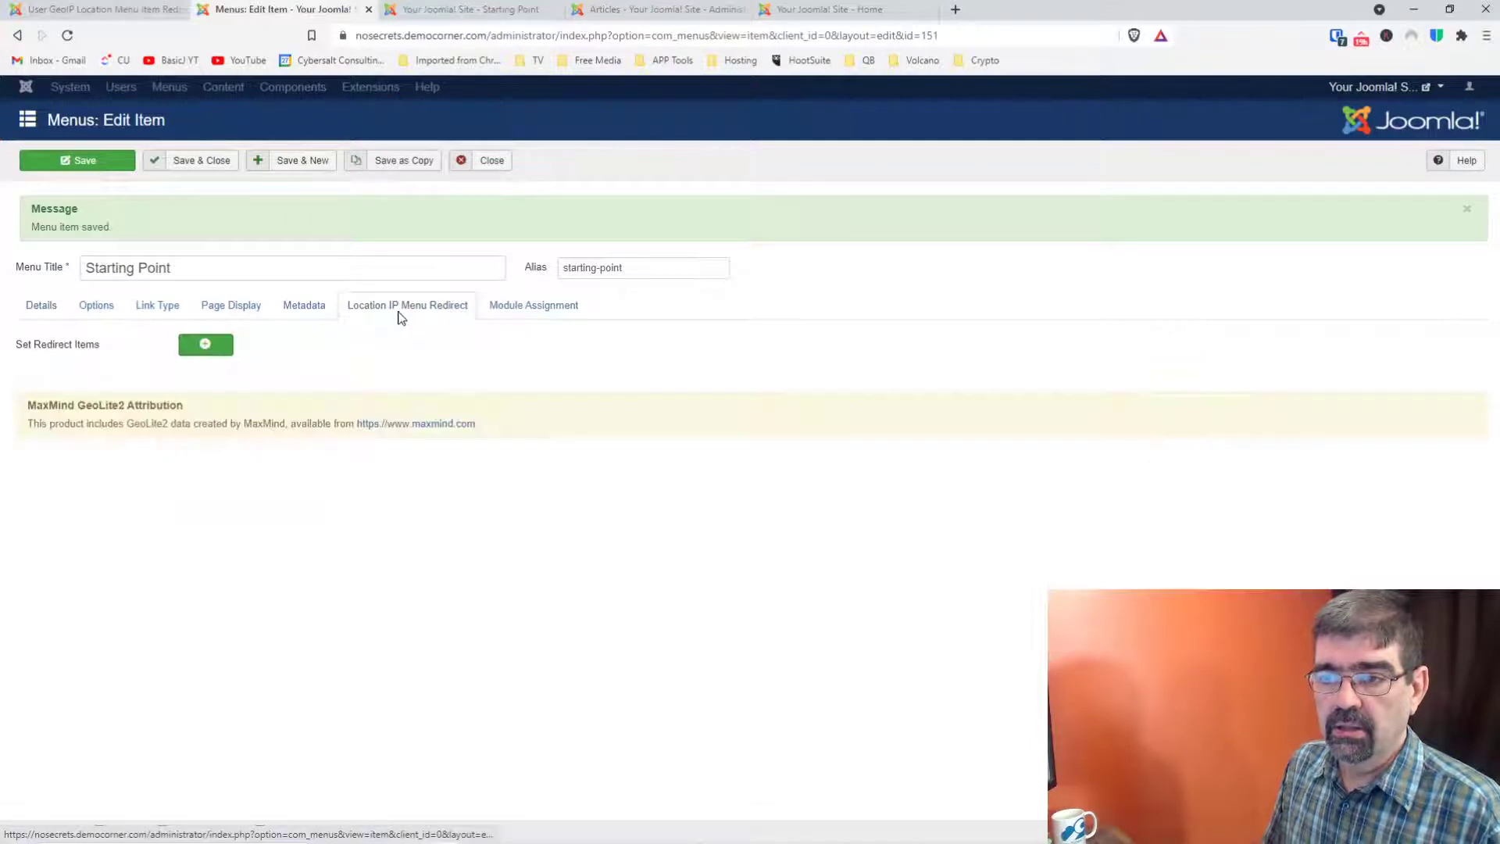
pyautogui.click(206, 345)
pyautogui.click(408, 405)
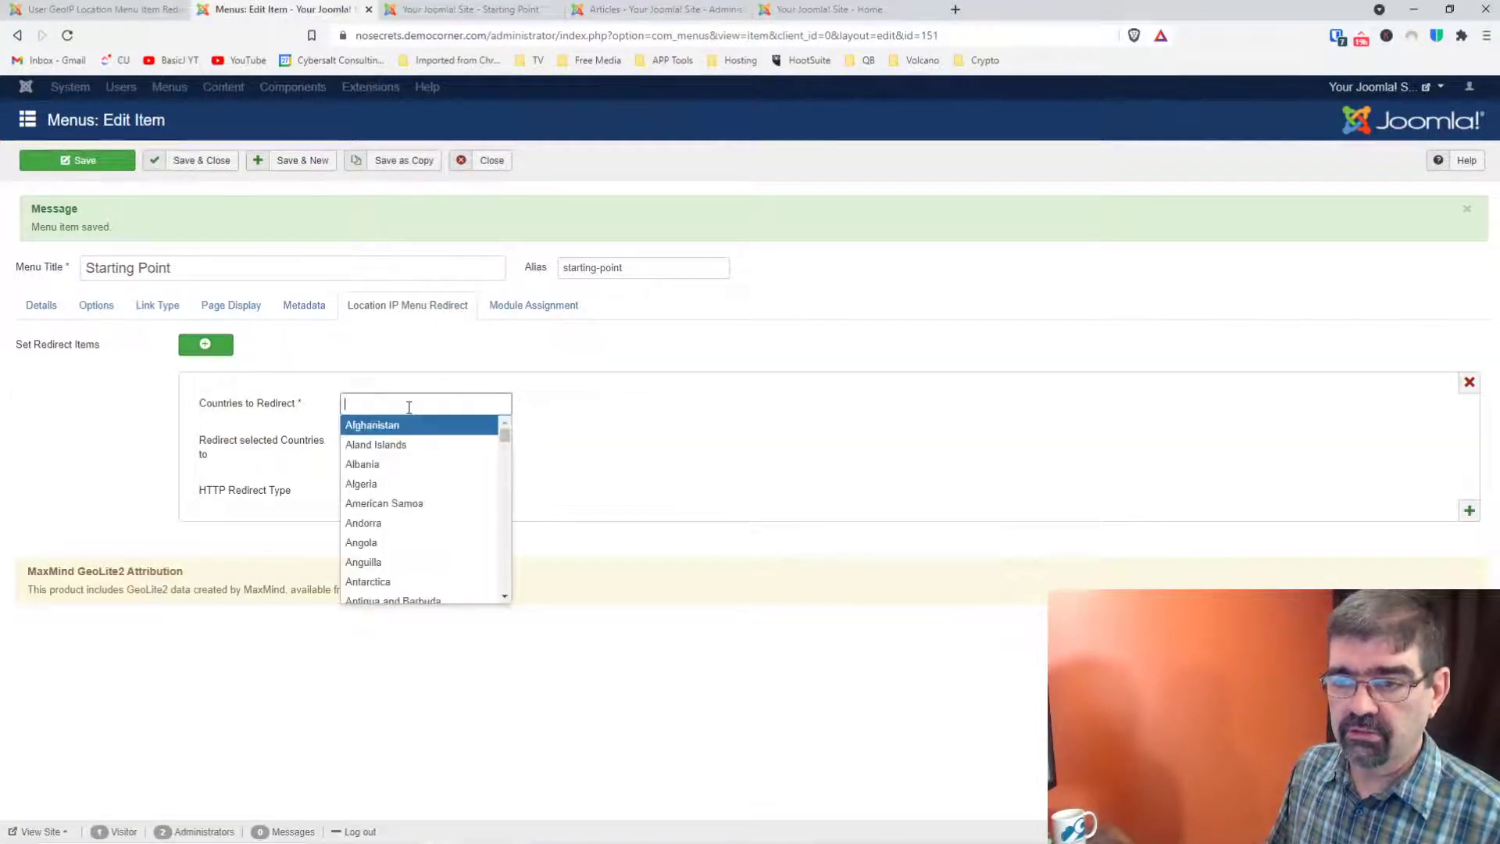
pyautogui.write('norway')
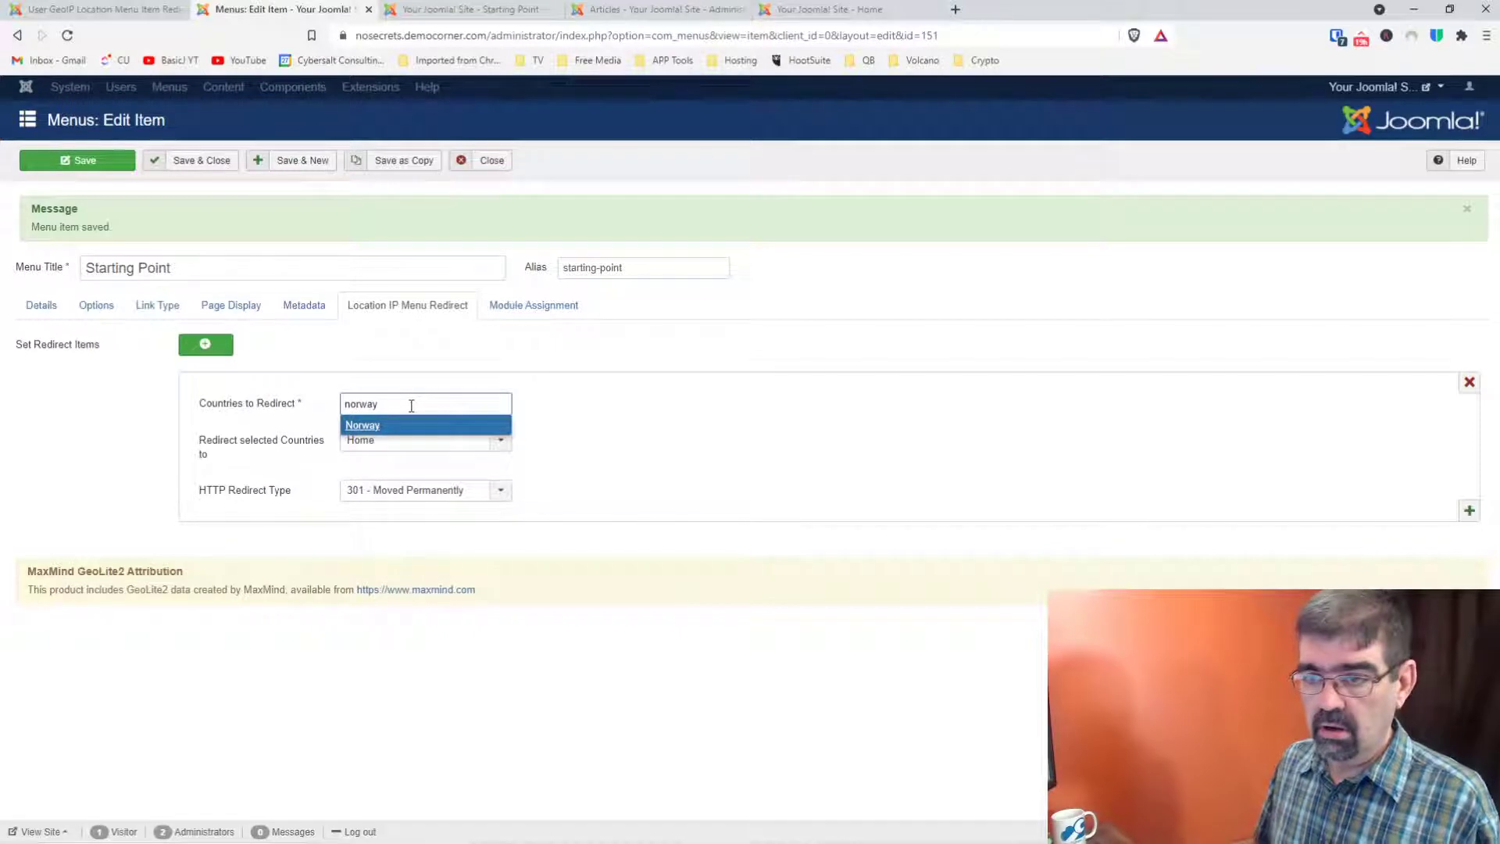
pyautogui.click(408, 424)
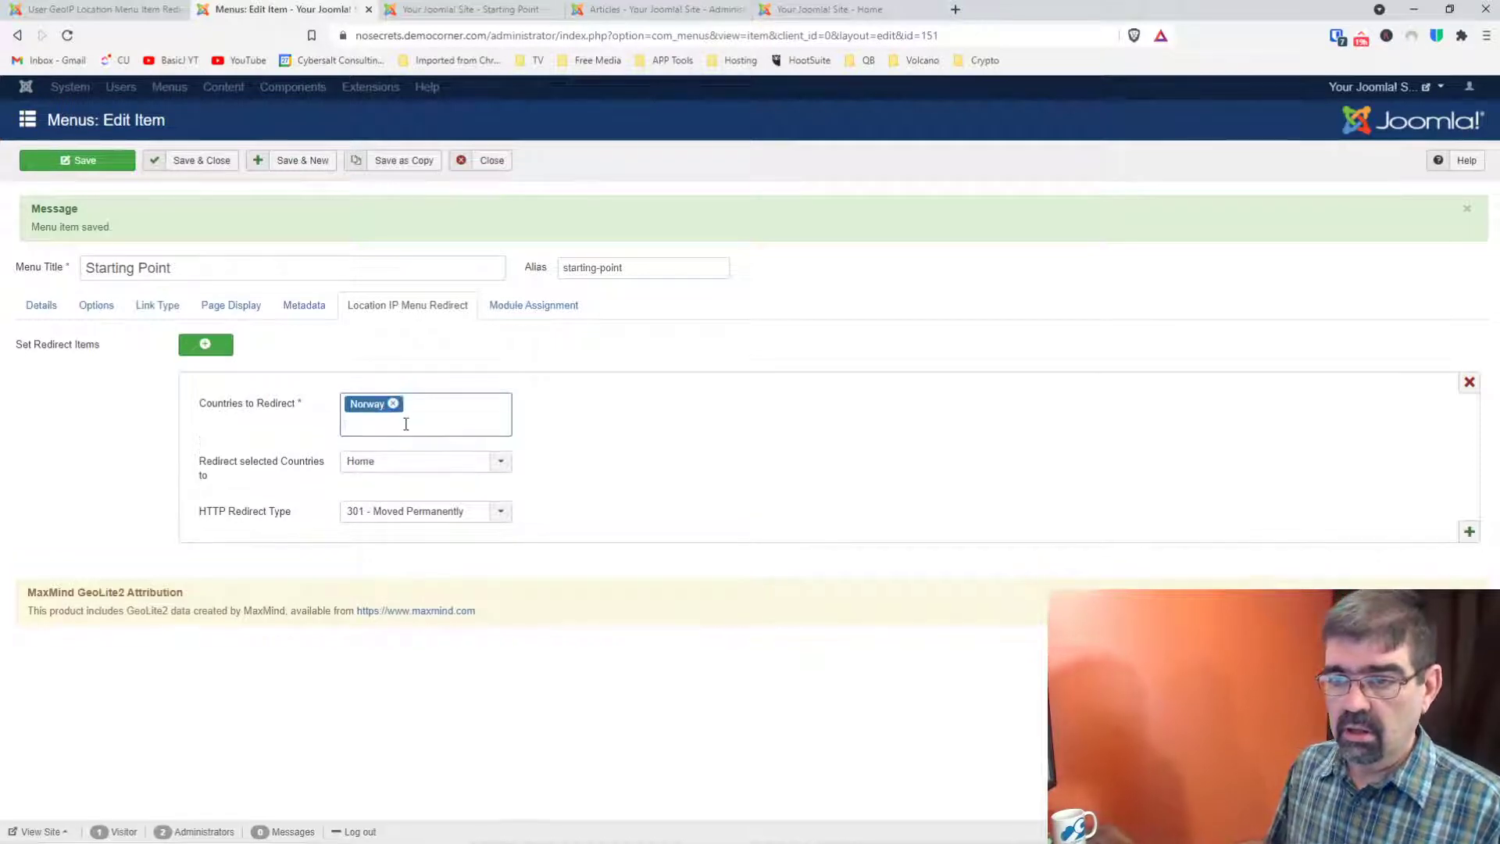
pyautogui.click(363, 461)
pyautogui.click(362, 561)
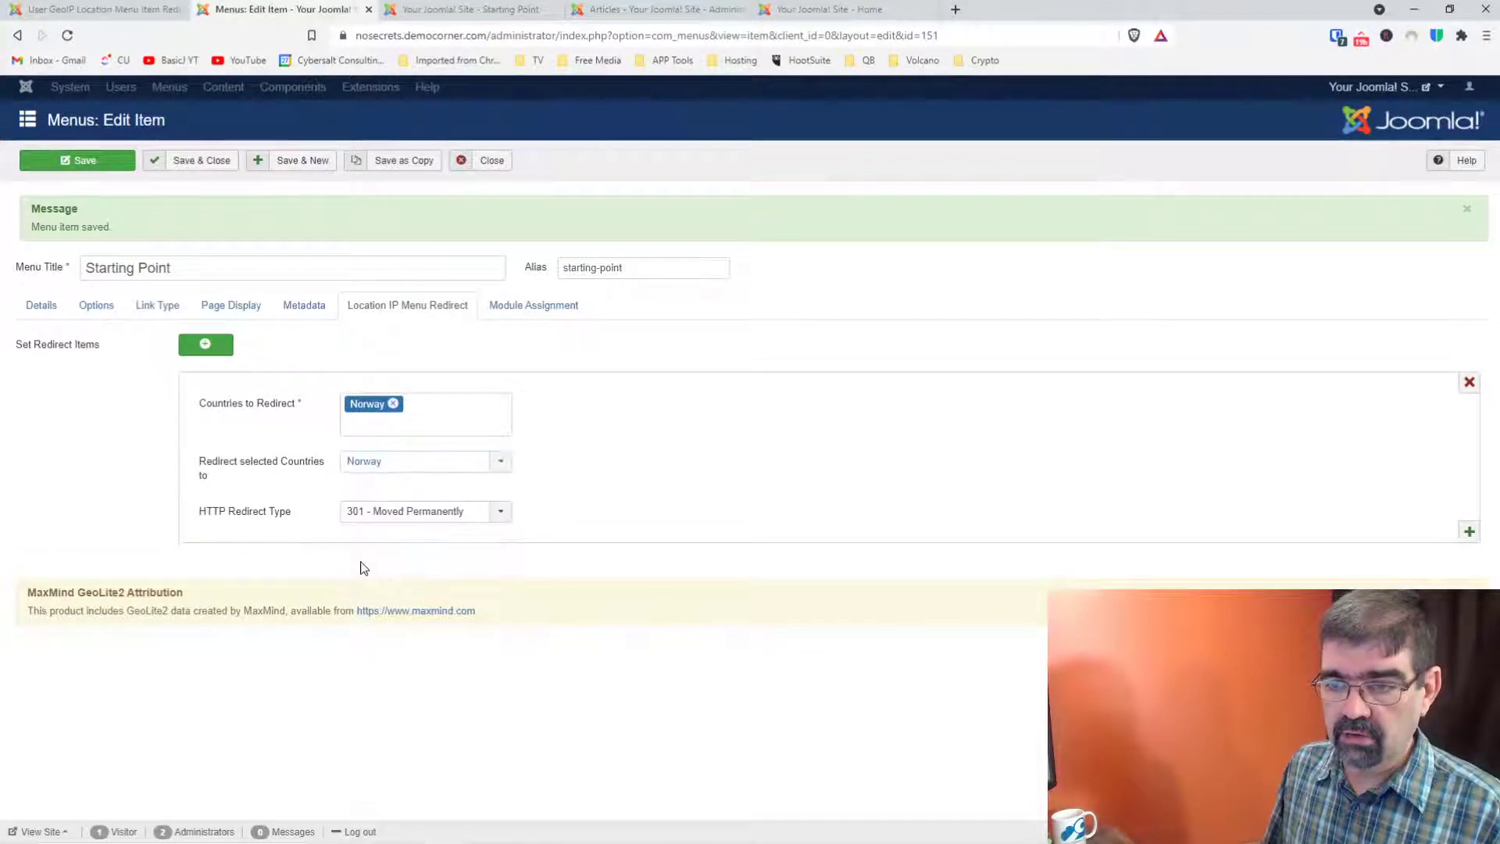
pyautogui.click(44, 168)
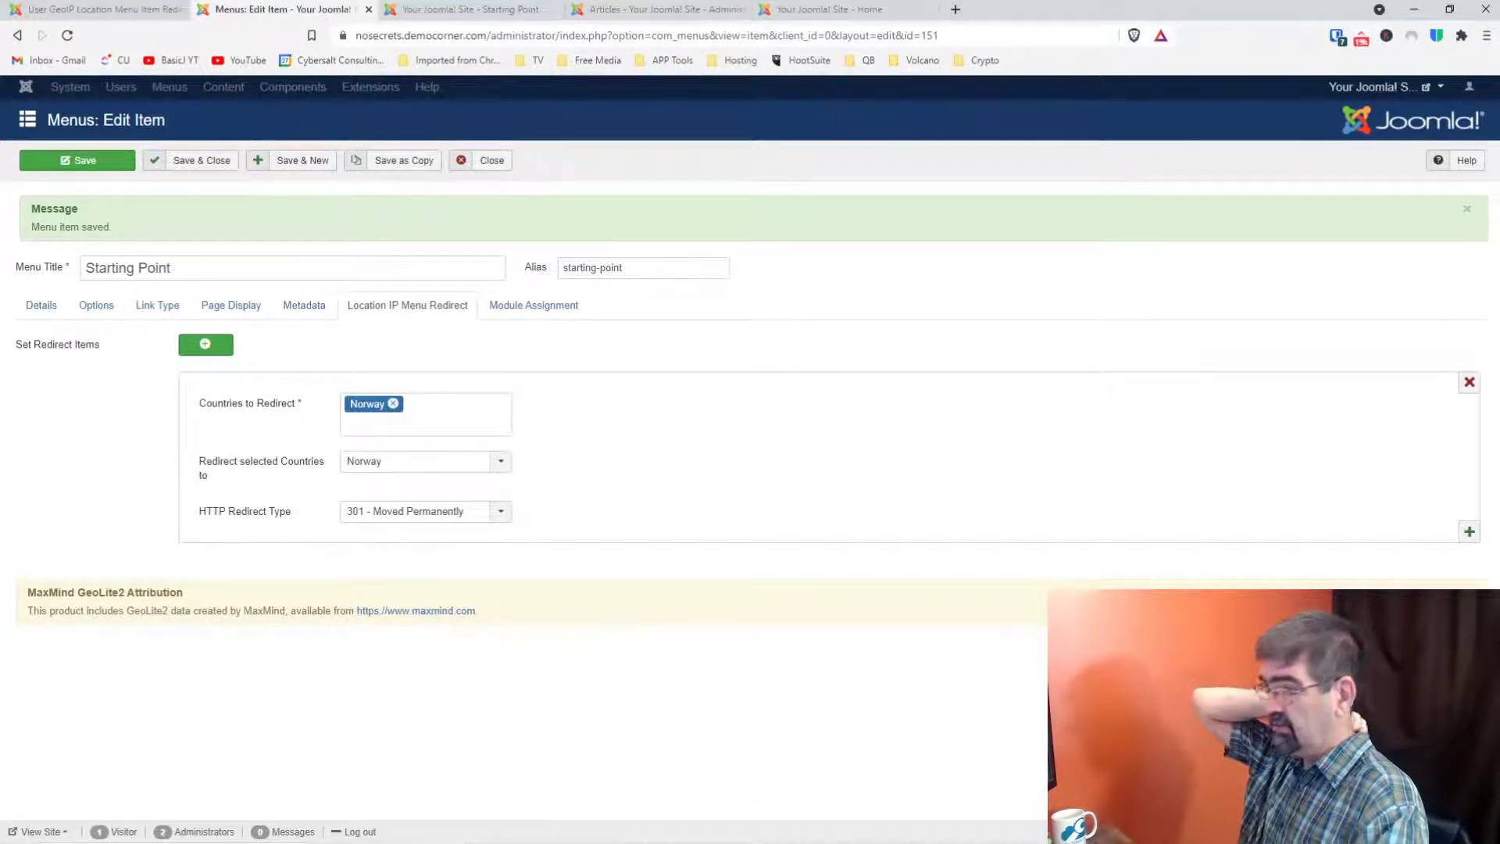
pyautogui.click(101, 9)
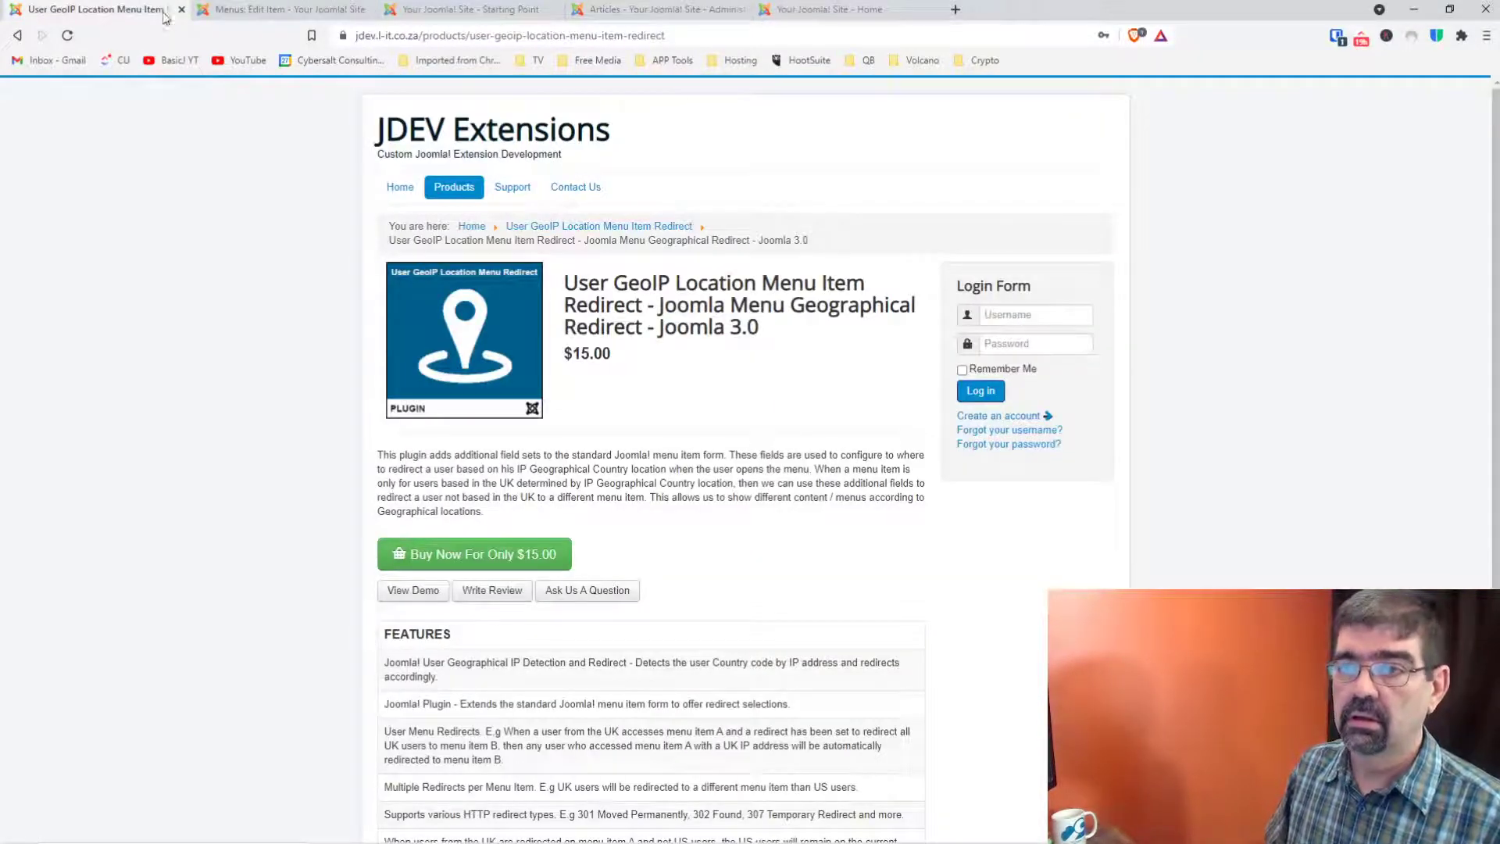
pyautogui.click(257, 10)
pyautogui.click(445, 9)
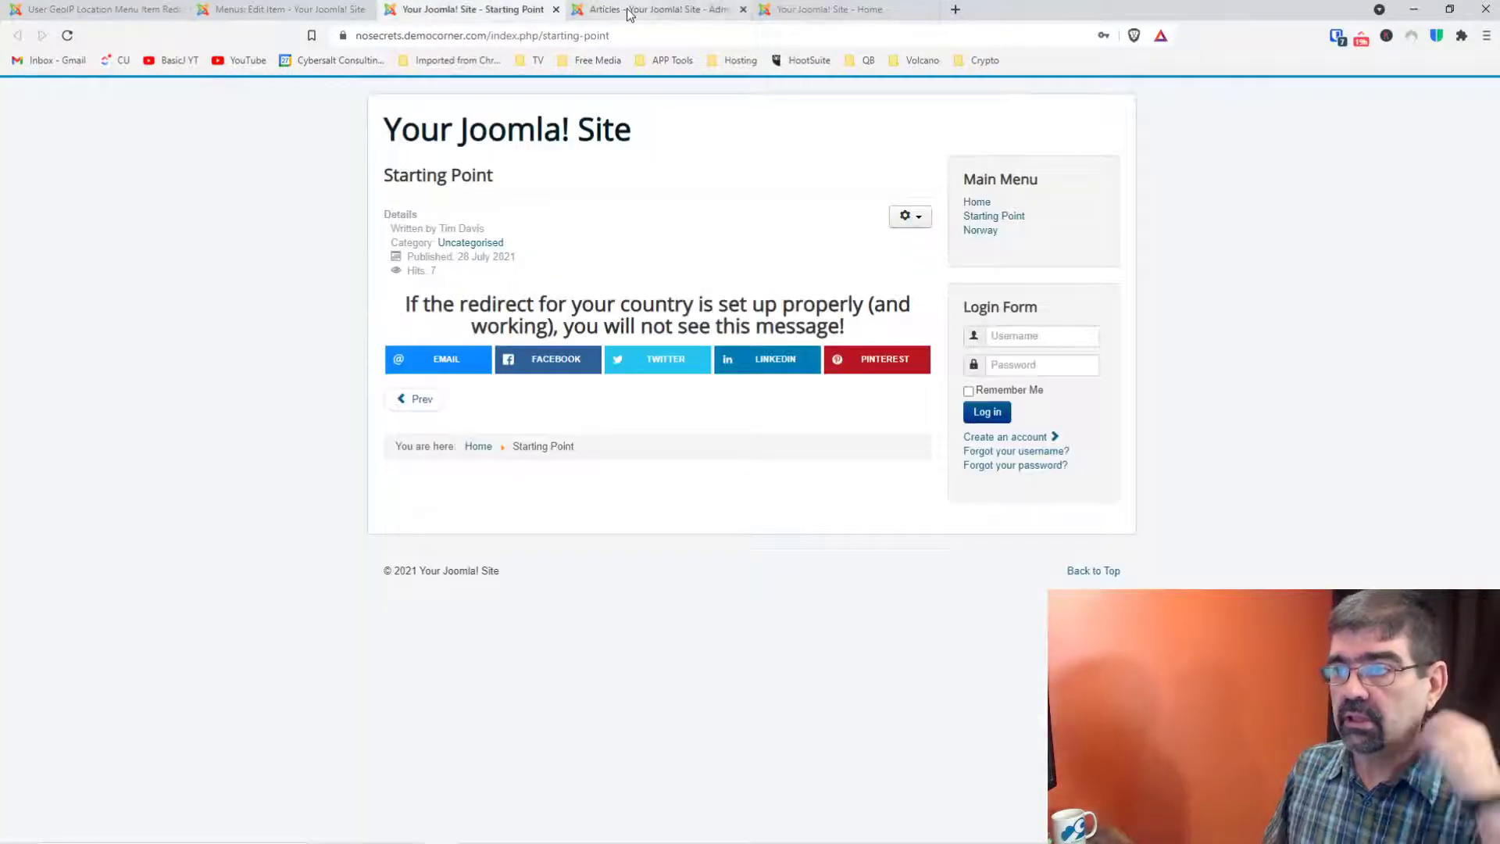
pyautogui.click(273, 10)
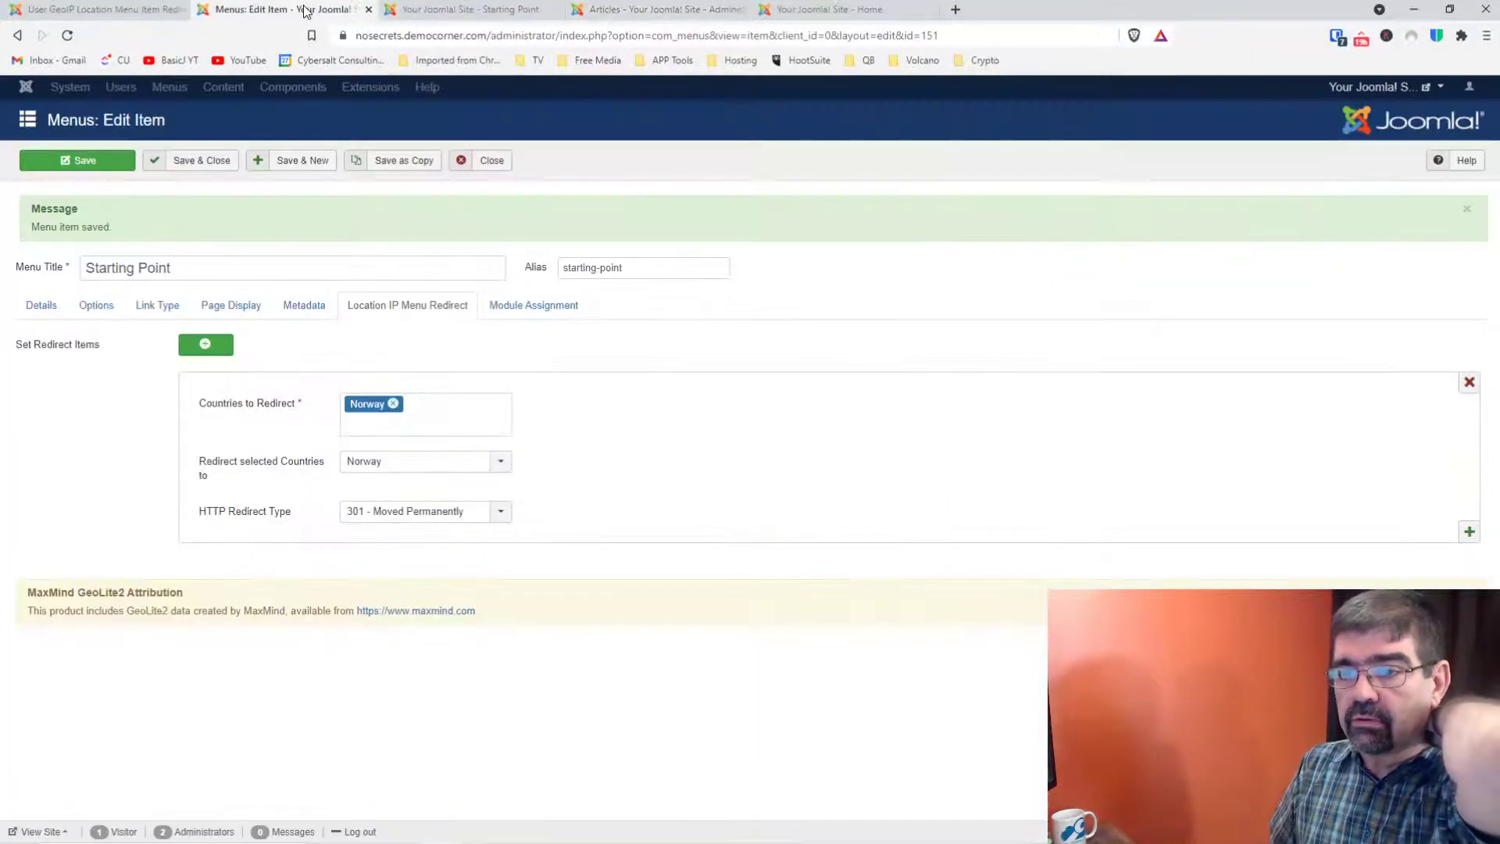
# Step: Save and close the Starting Point menu item, and open the administrator's list of articles
pyautogui.click(217, 159)
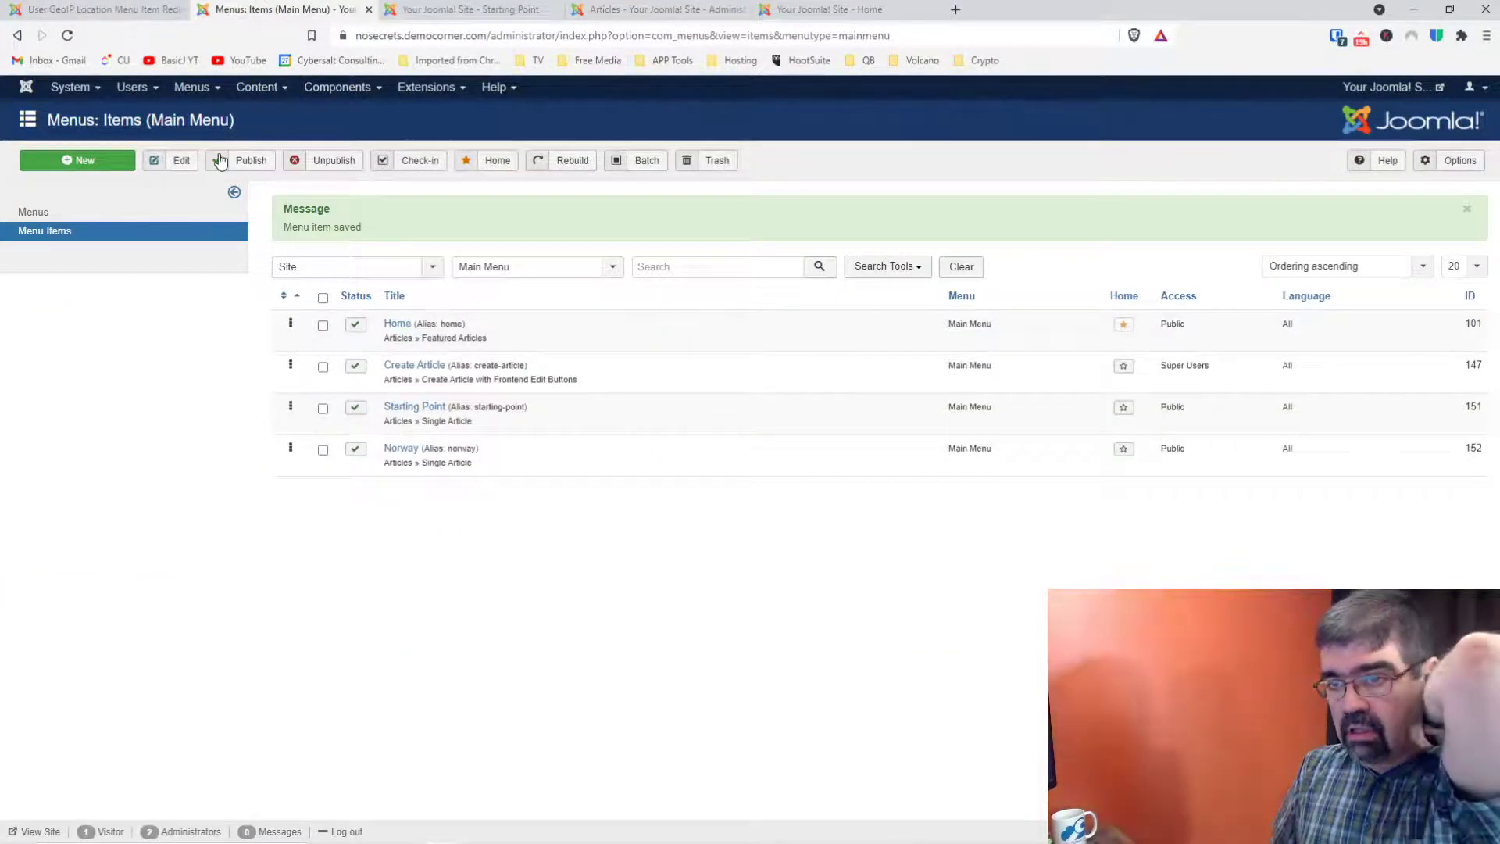
pyautogui.click(250, 87)
pyautogui.click(250, 106)
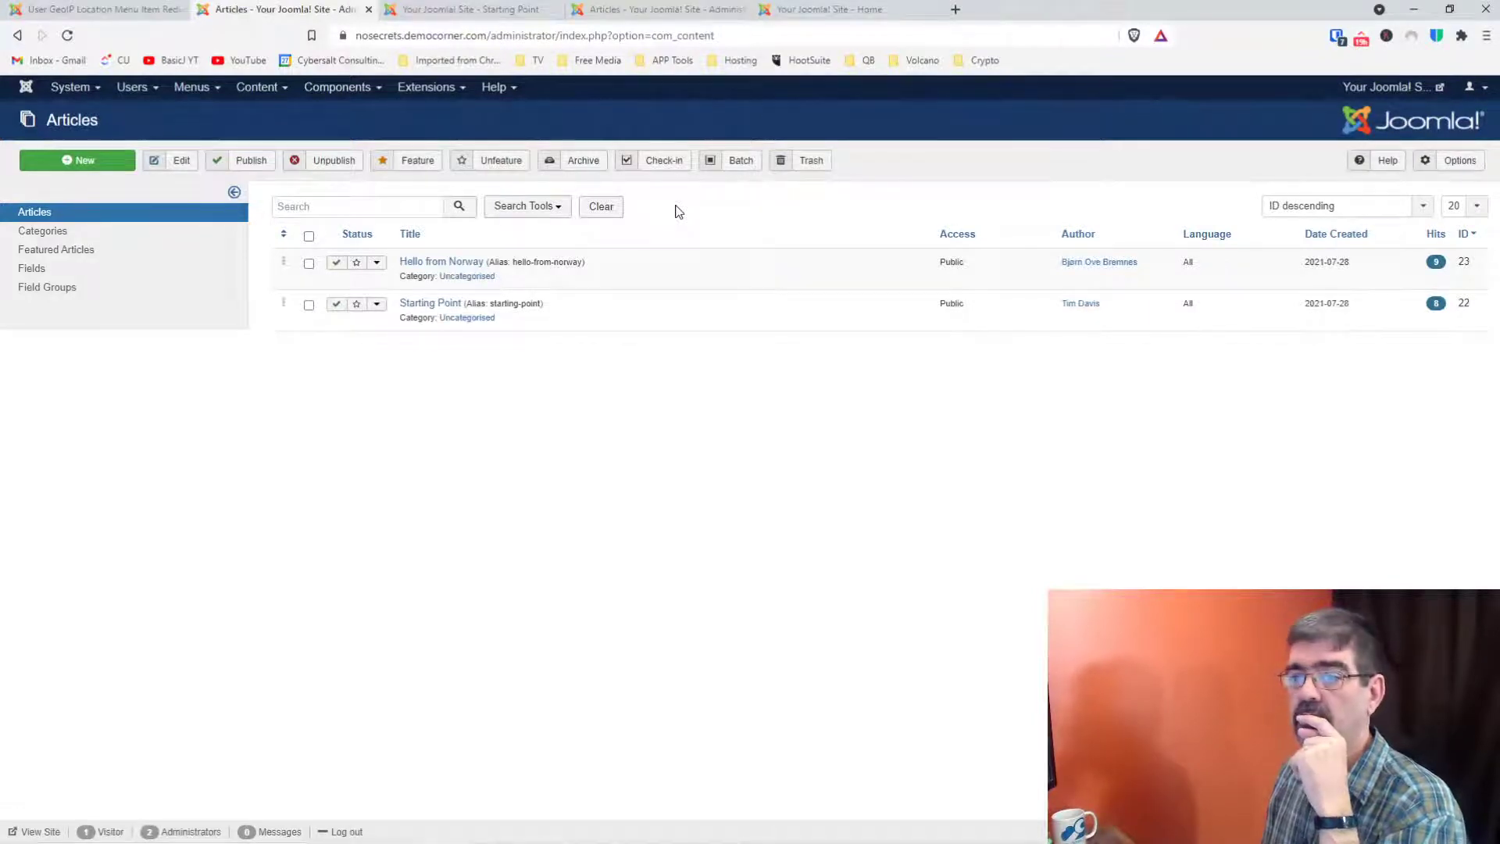
# Step: Refresh the front-end Home page and test the Starting Point menu item without the VPN
pyautogui.click(802, 12)
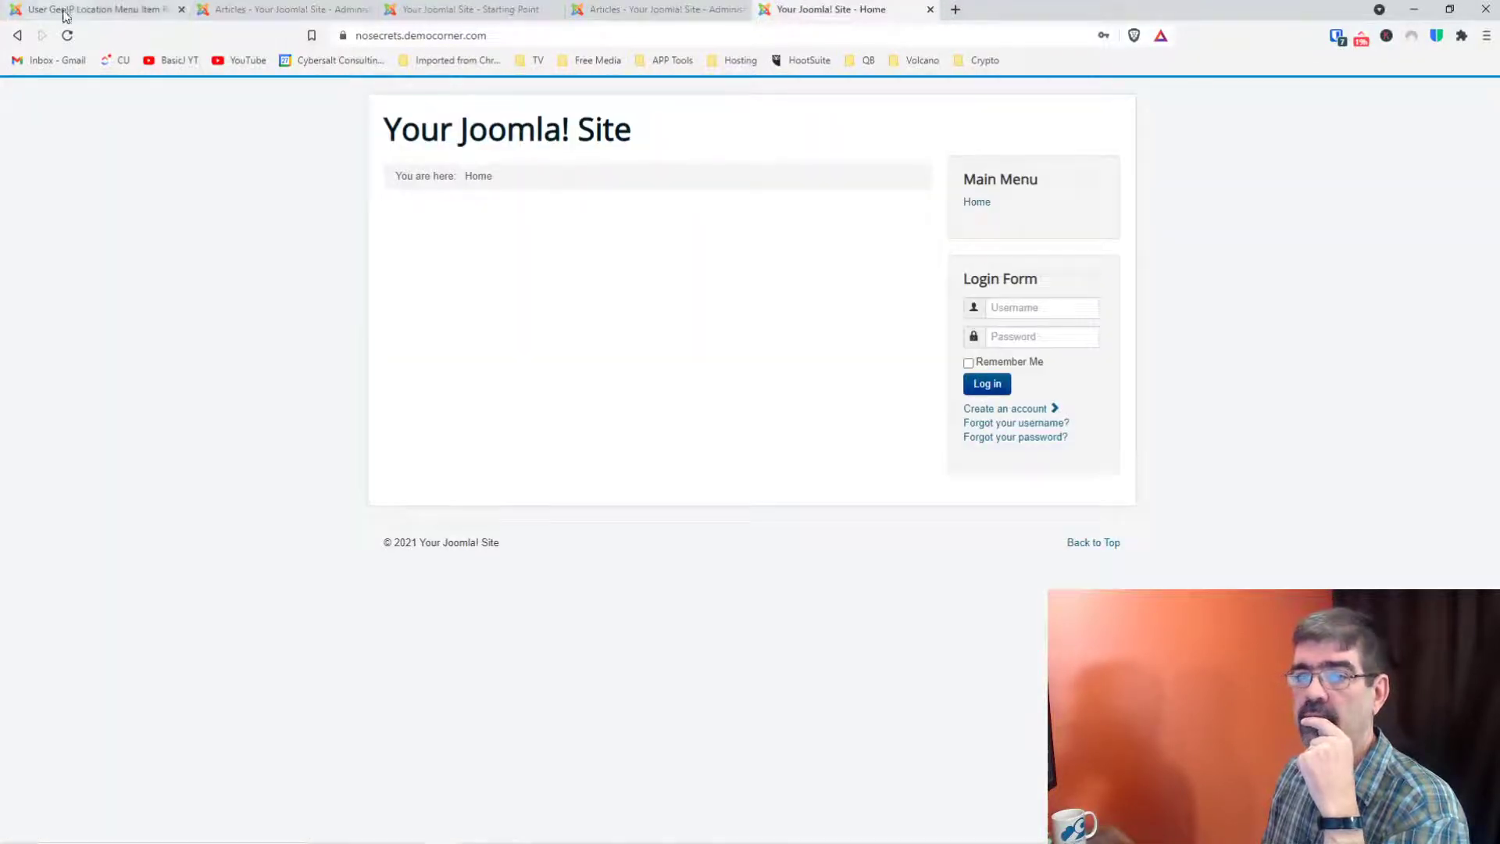
pyautogui.click(67, 35)
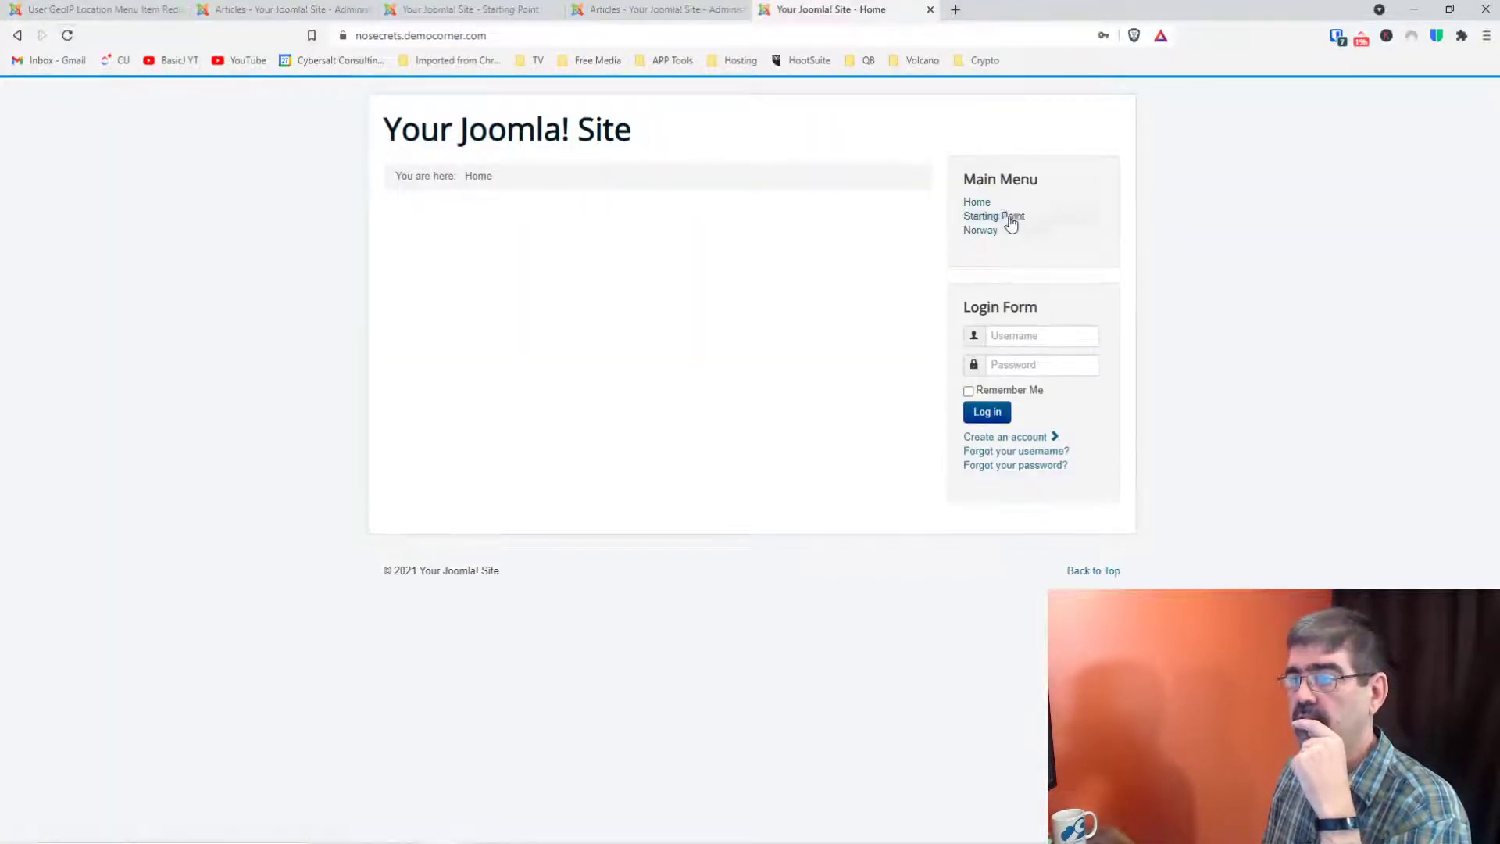
pyautogui.click(1008, 220)
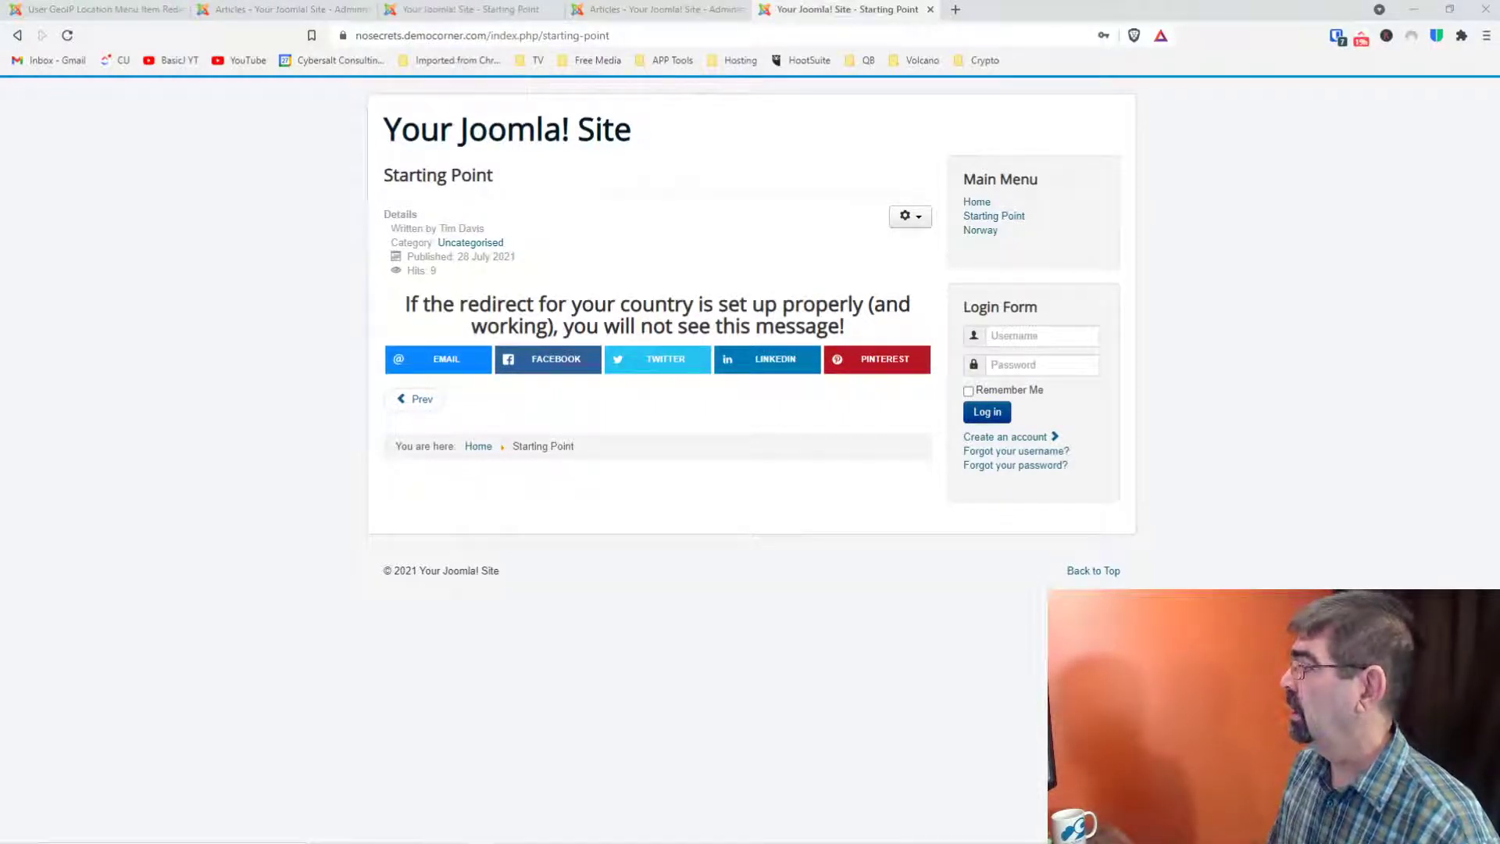
# Step: In the maximized incognito Chrome window, check the NordVPN country, test the Starting Point menu item, and highlight the article's body text
pyautogui.moveTo(1499, 28); pyautogui.dragTo(539, 28)
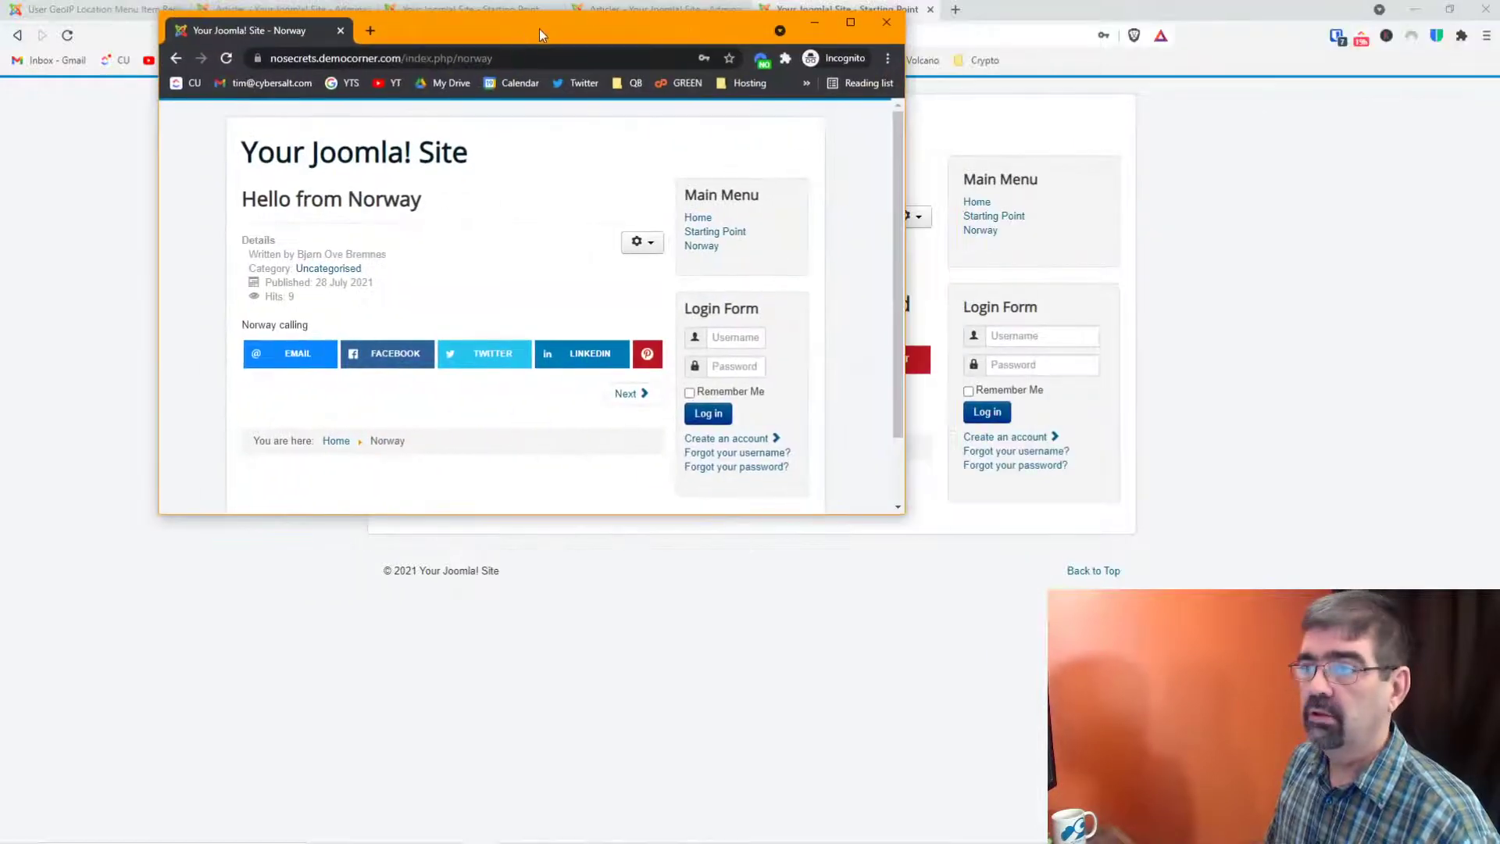
pyautogui.doubleClick(851, 22)
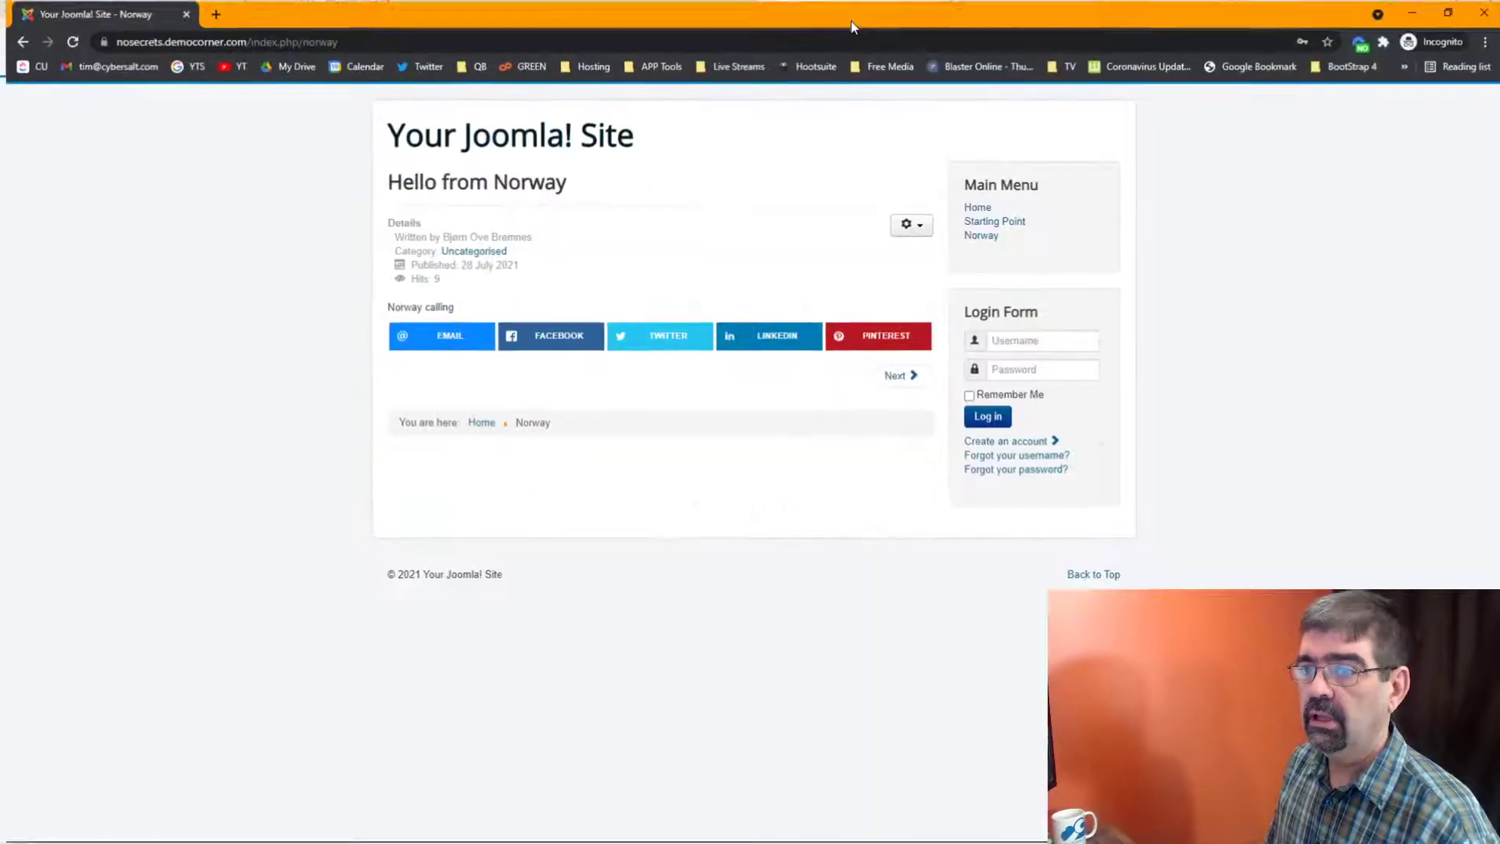
pyautogui.click(1360, 39)
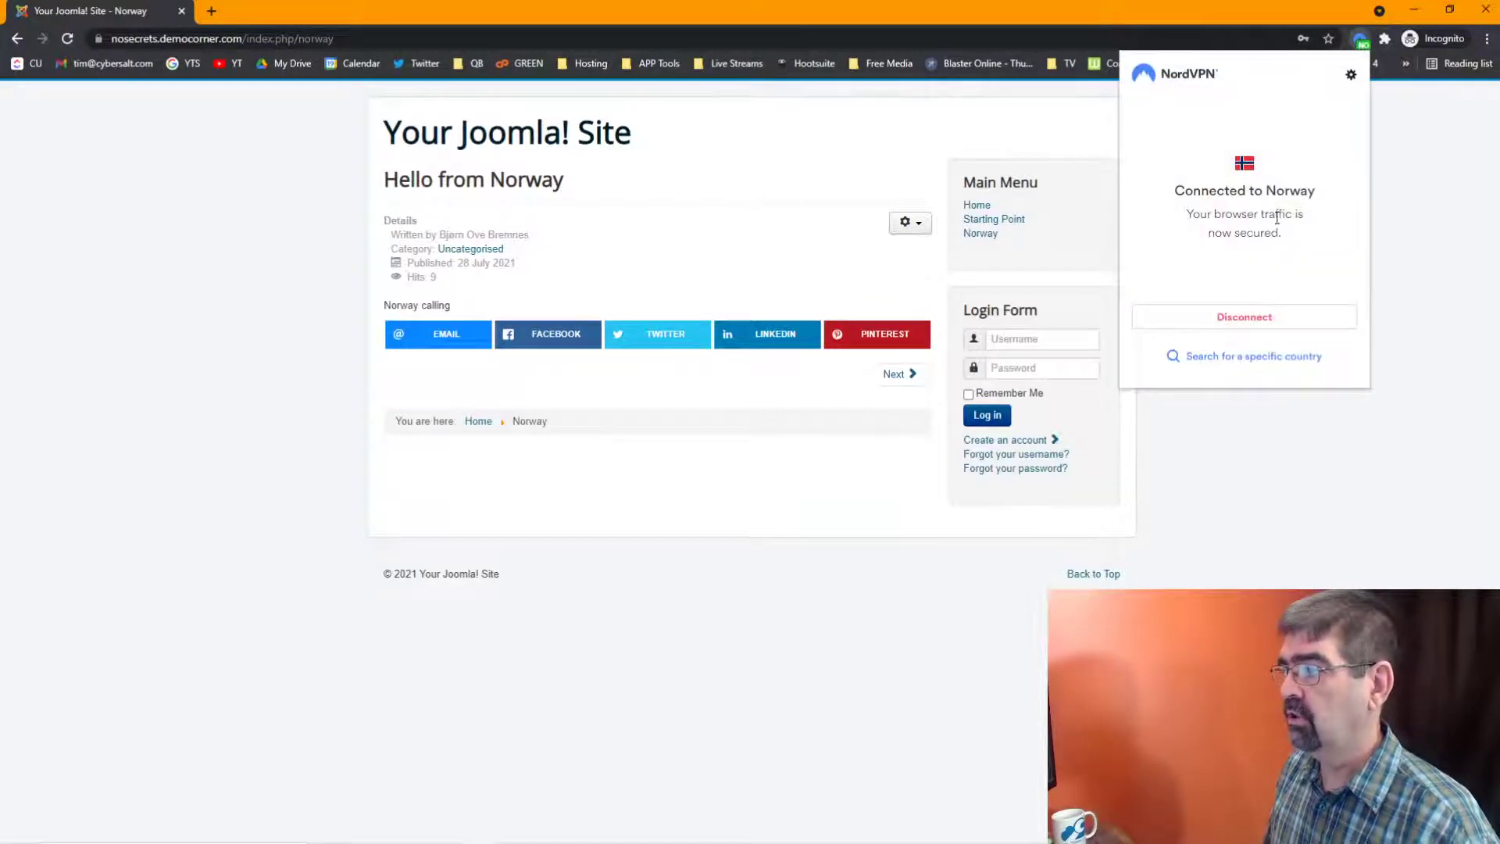
pyautogui.click(797, 184)
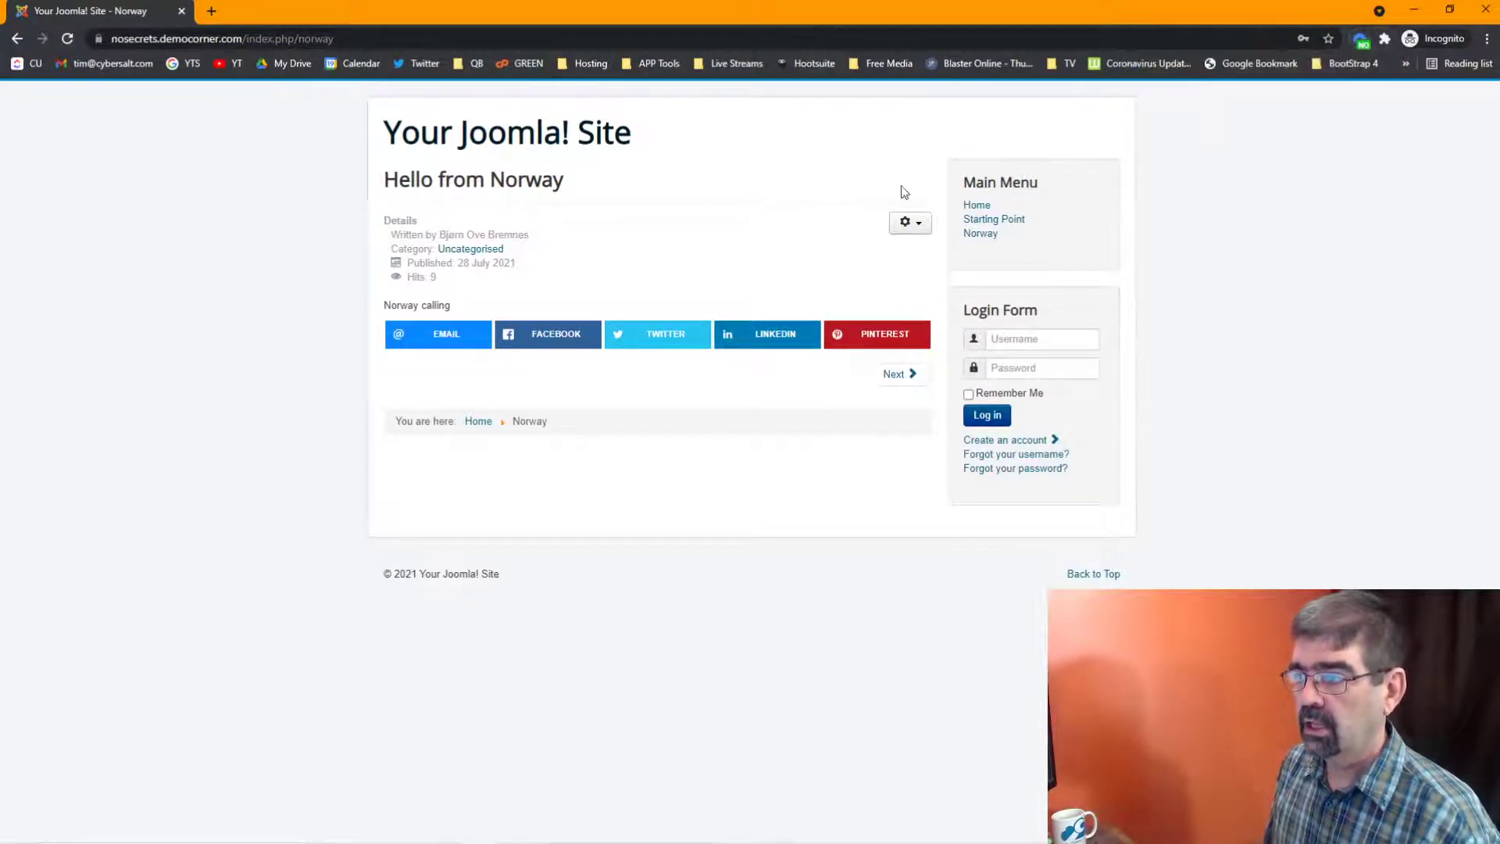
pyautogui.click(1014, 223)
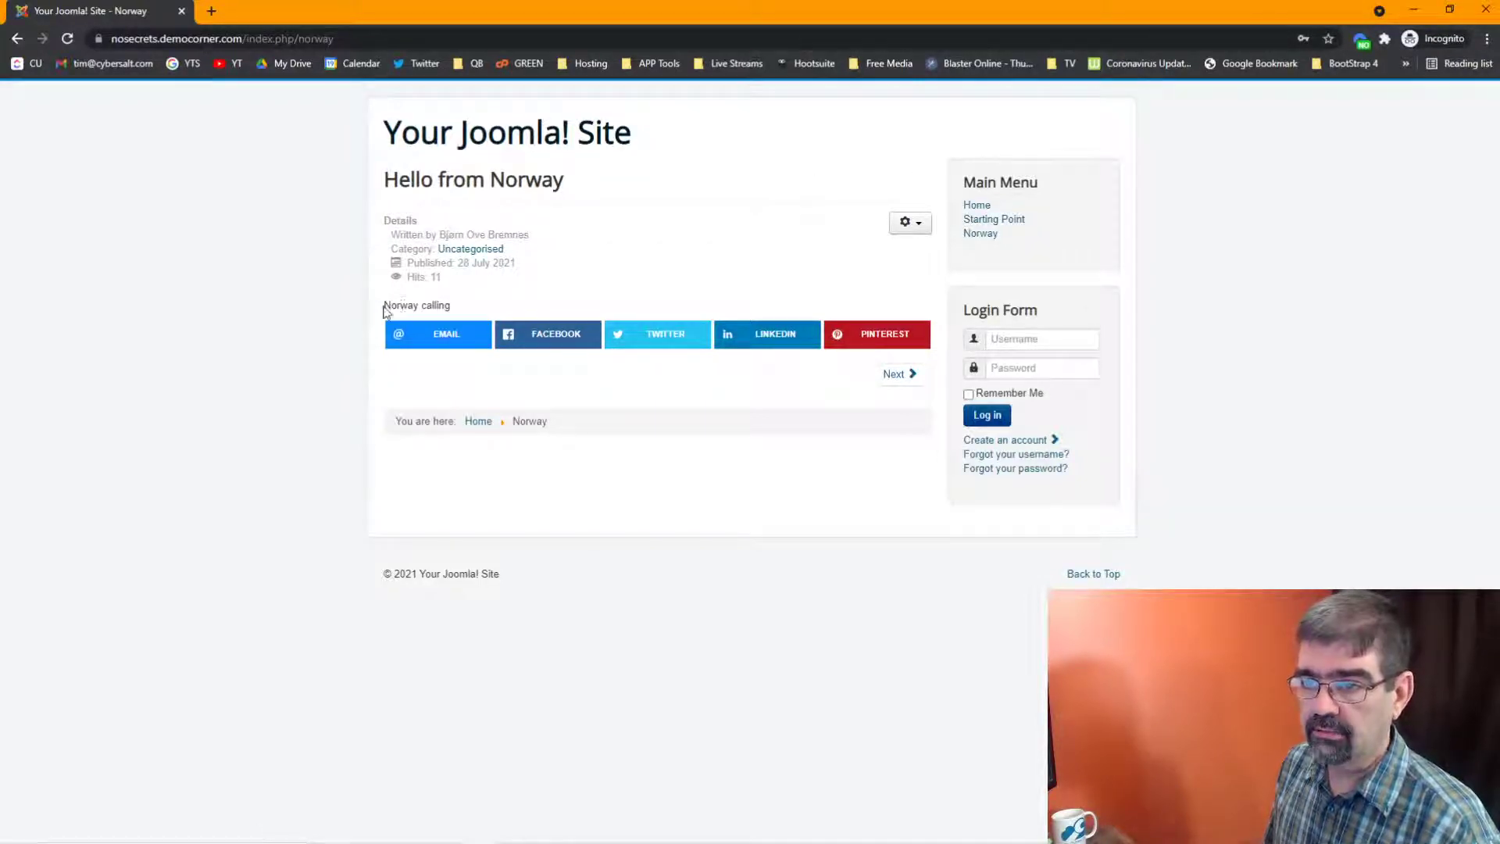
pyautogui.moveTo(383, 308); pyautogui.dragTo(459, 308)
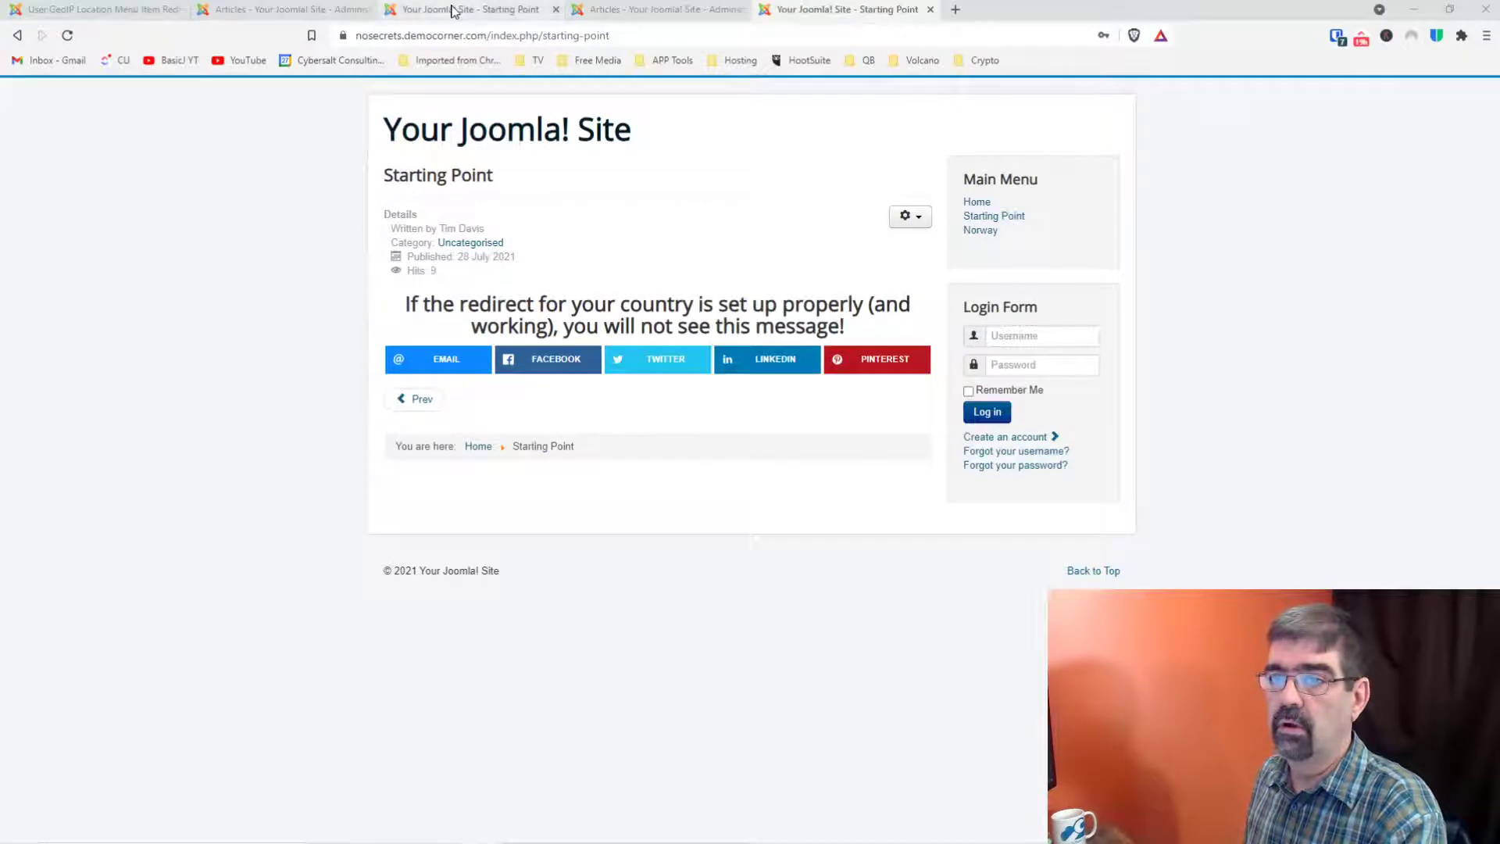
# Step: Refresh the administrator's article list, and start a new article titled "Hello From Switzerland"
pyautogui.click(615, 11)
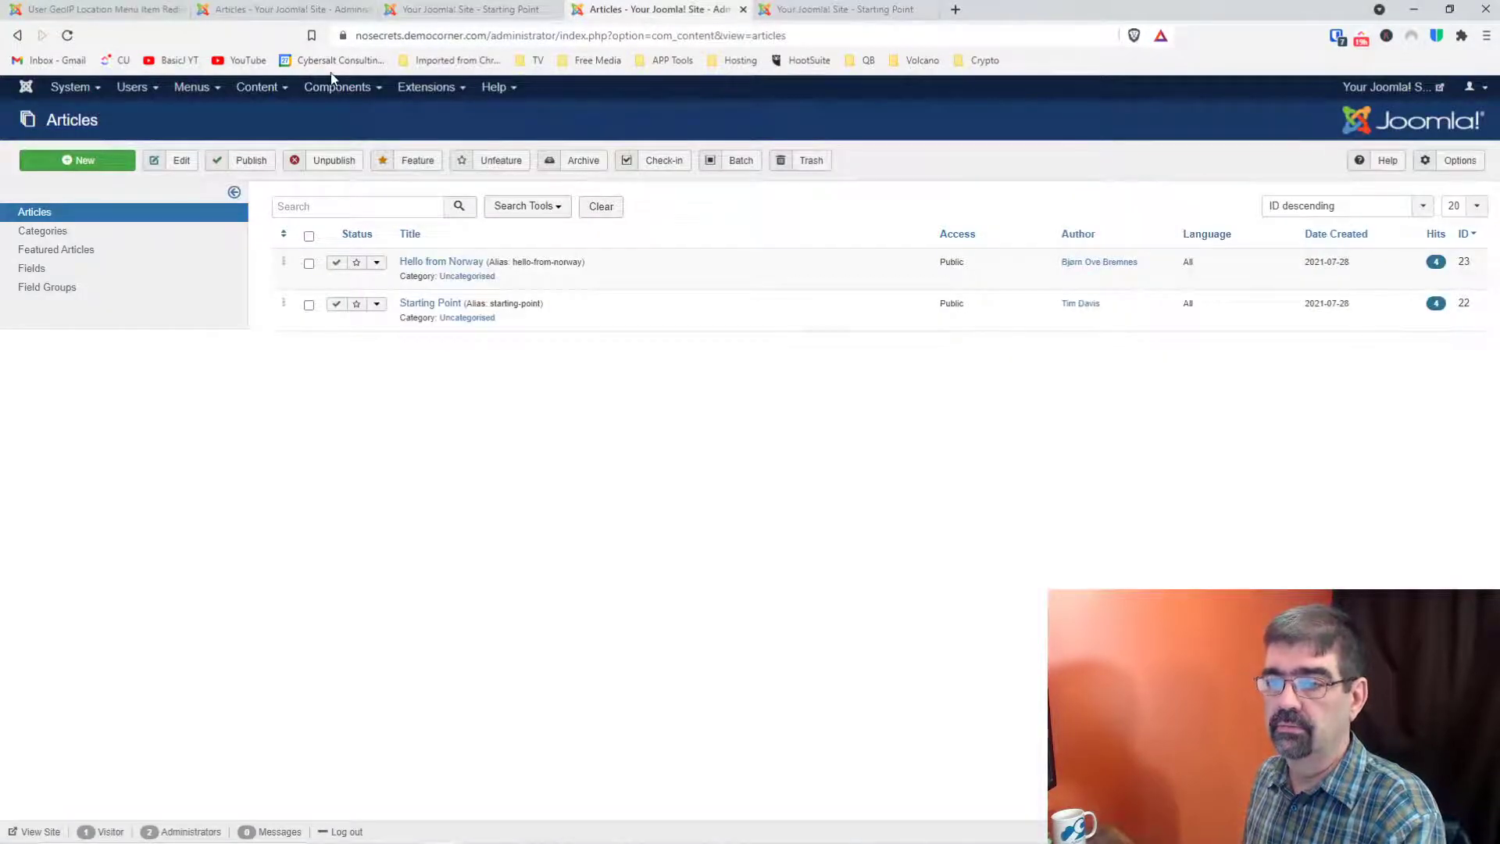
pyautogui.click(68, 36)
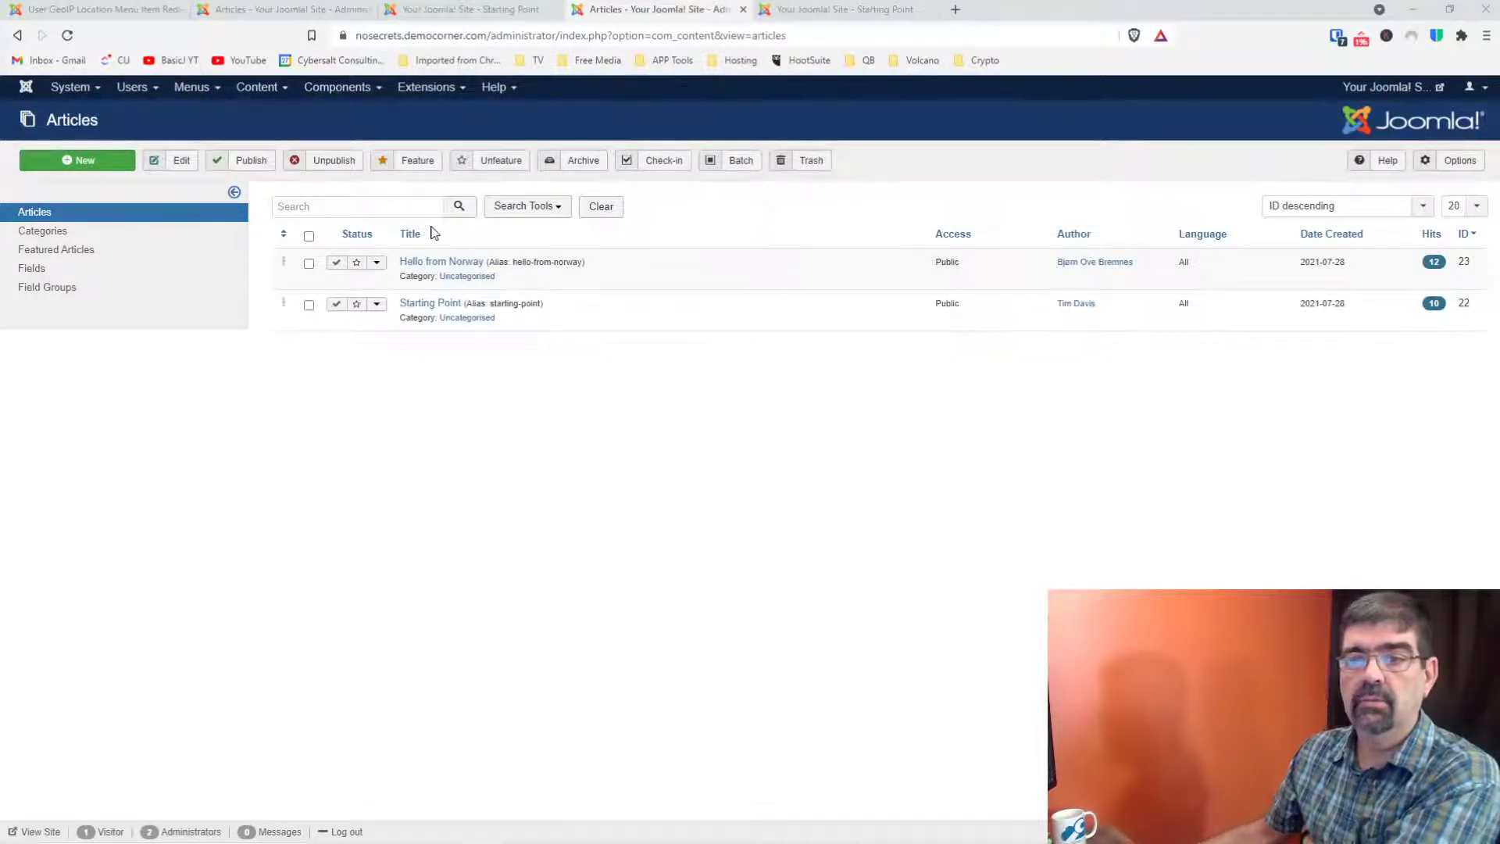
pyautogui.click(94, 164)
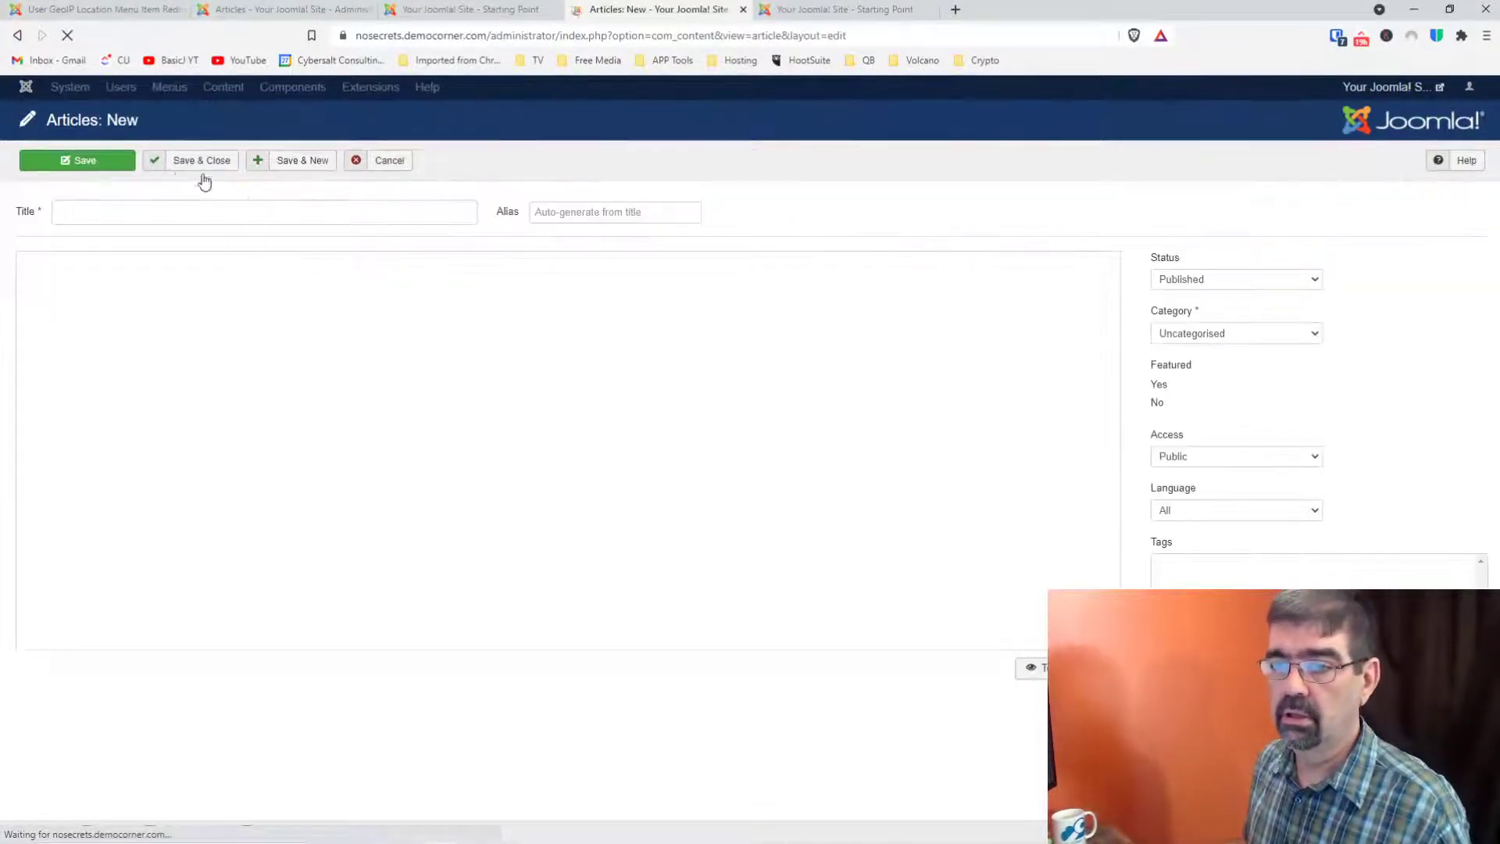
pyautogui.click(314, 203)
pyautogui.write('Hello')
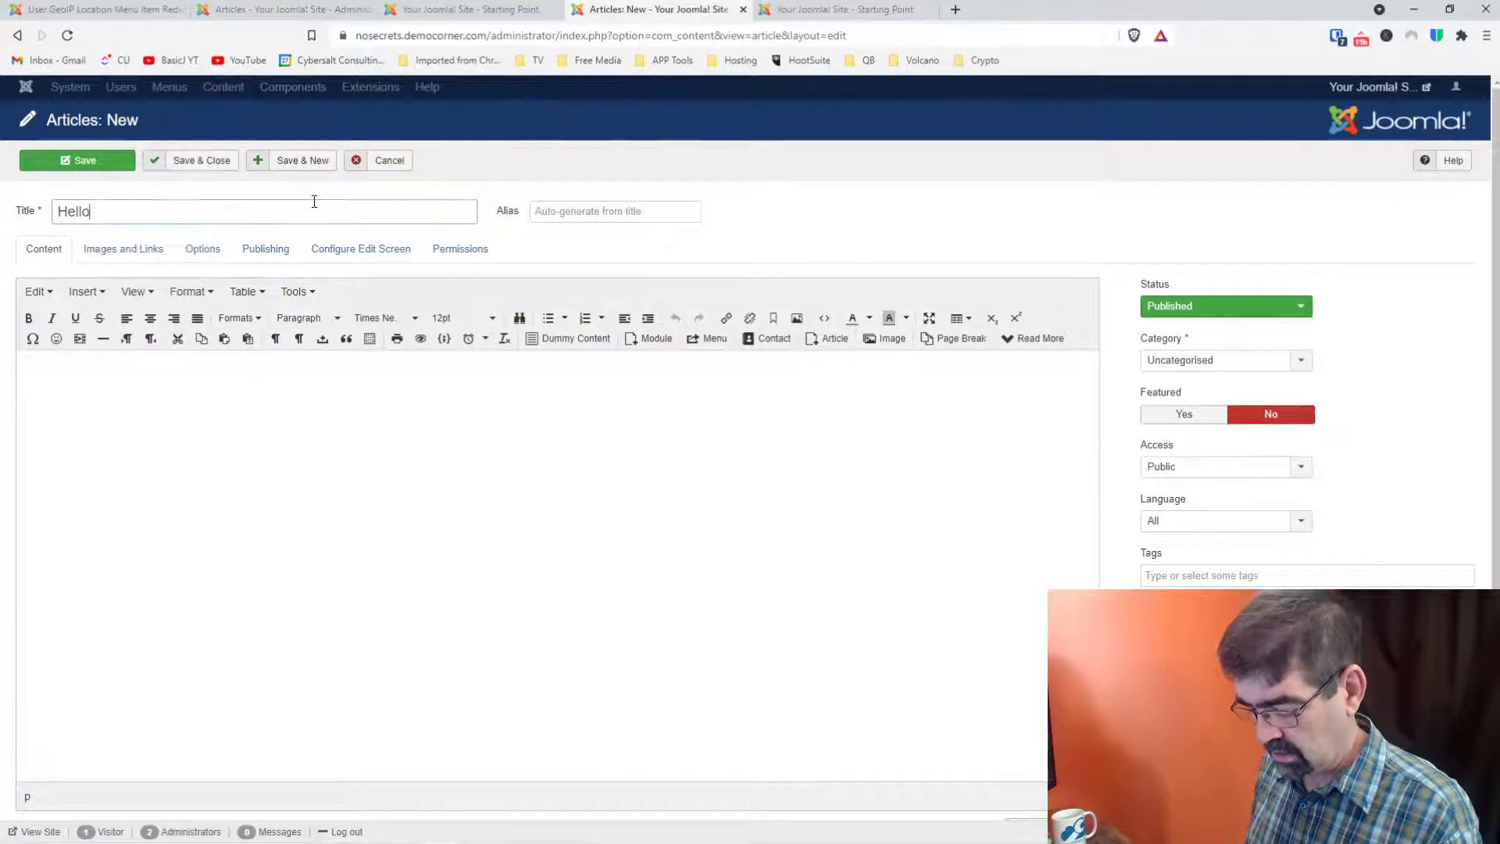
pyautogui.write(' rob')
pyautogui.press('BackSpace')
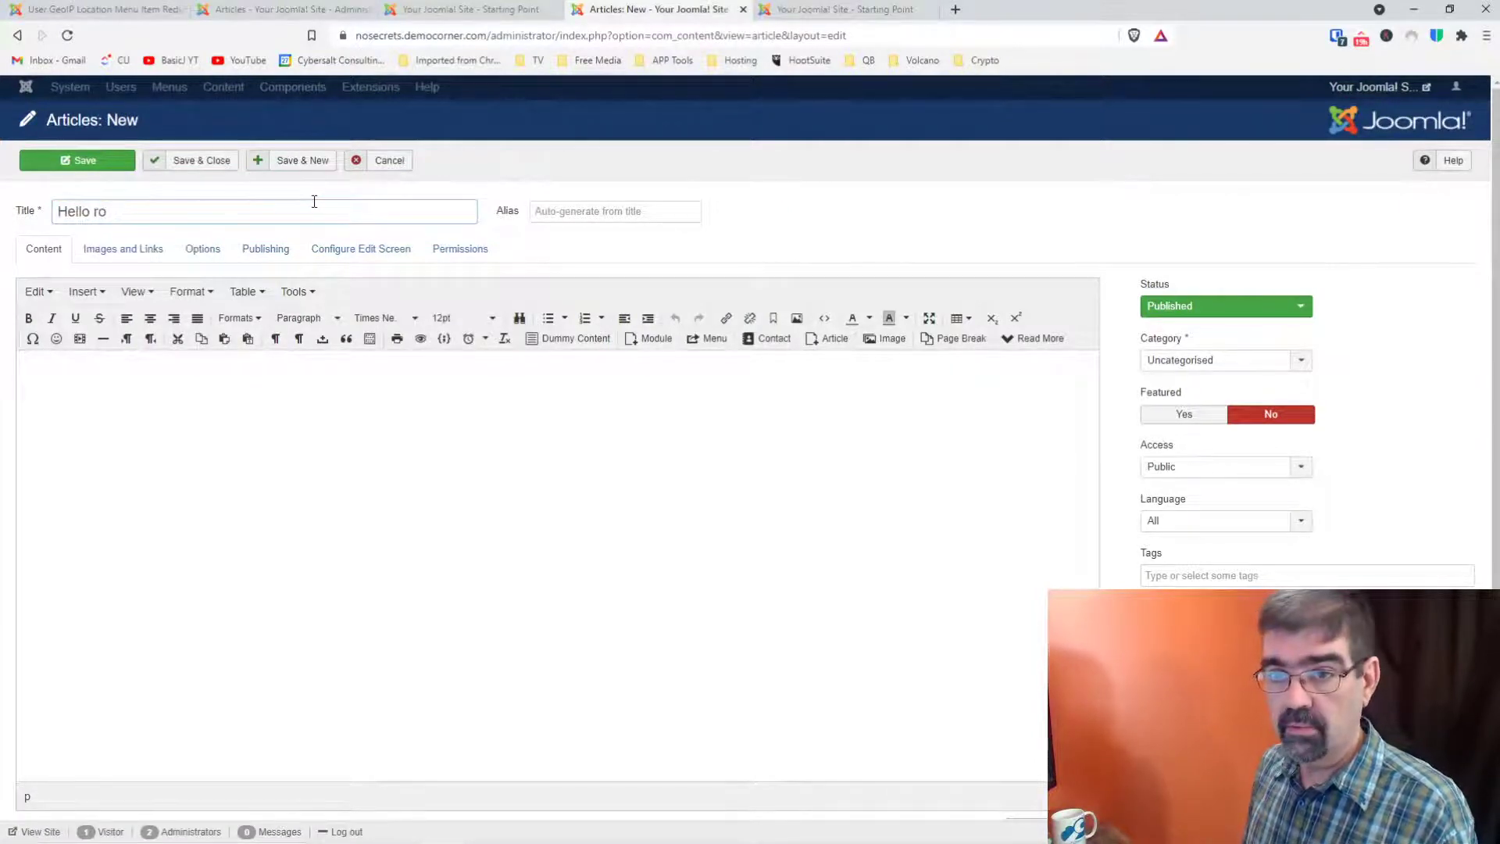
pyautogui.write('From Sw')
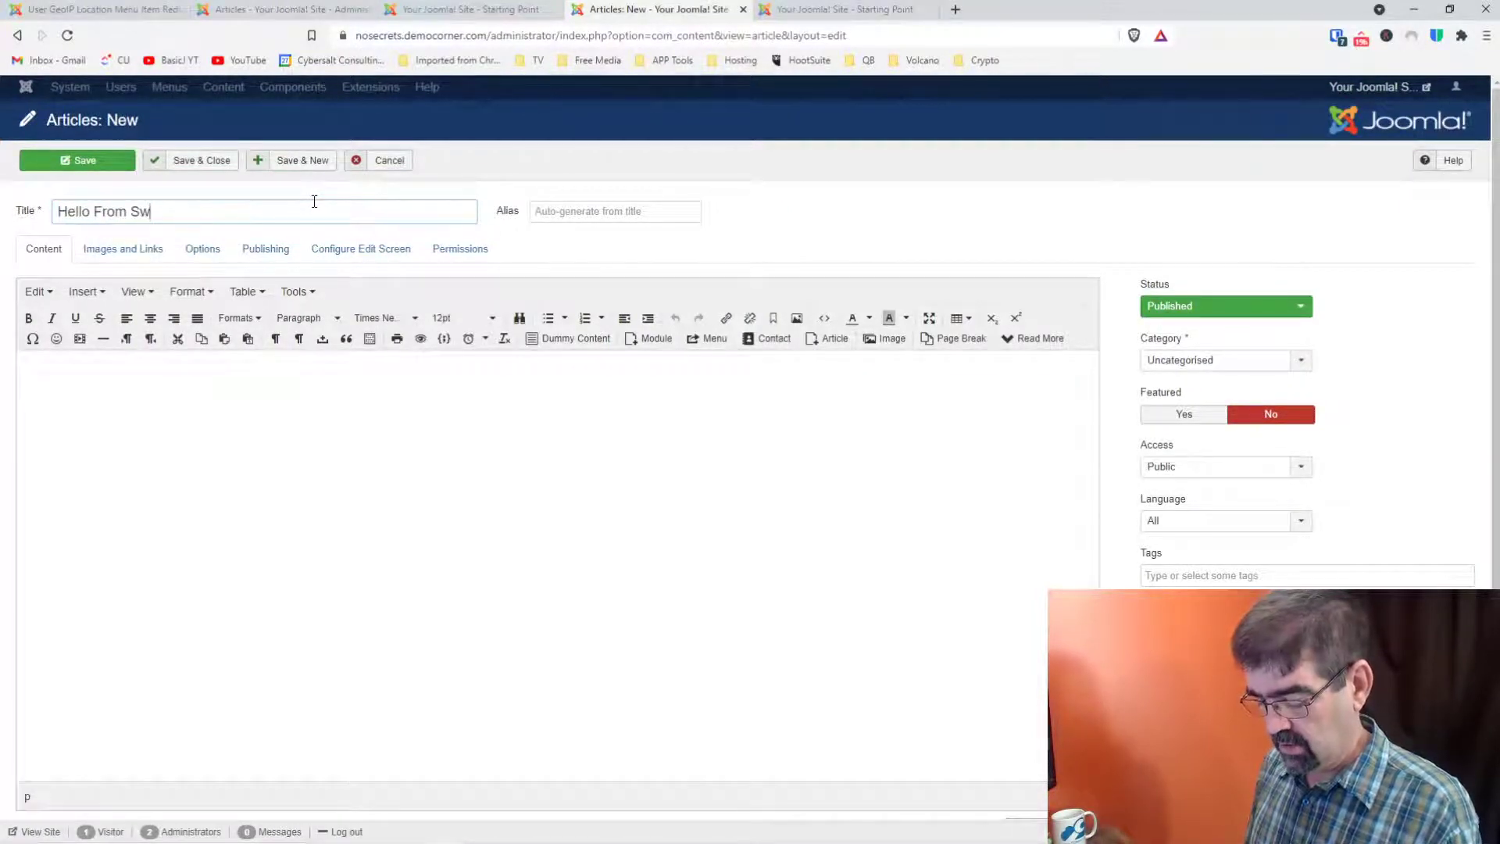
pyautogui.write('itzerland')
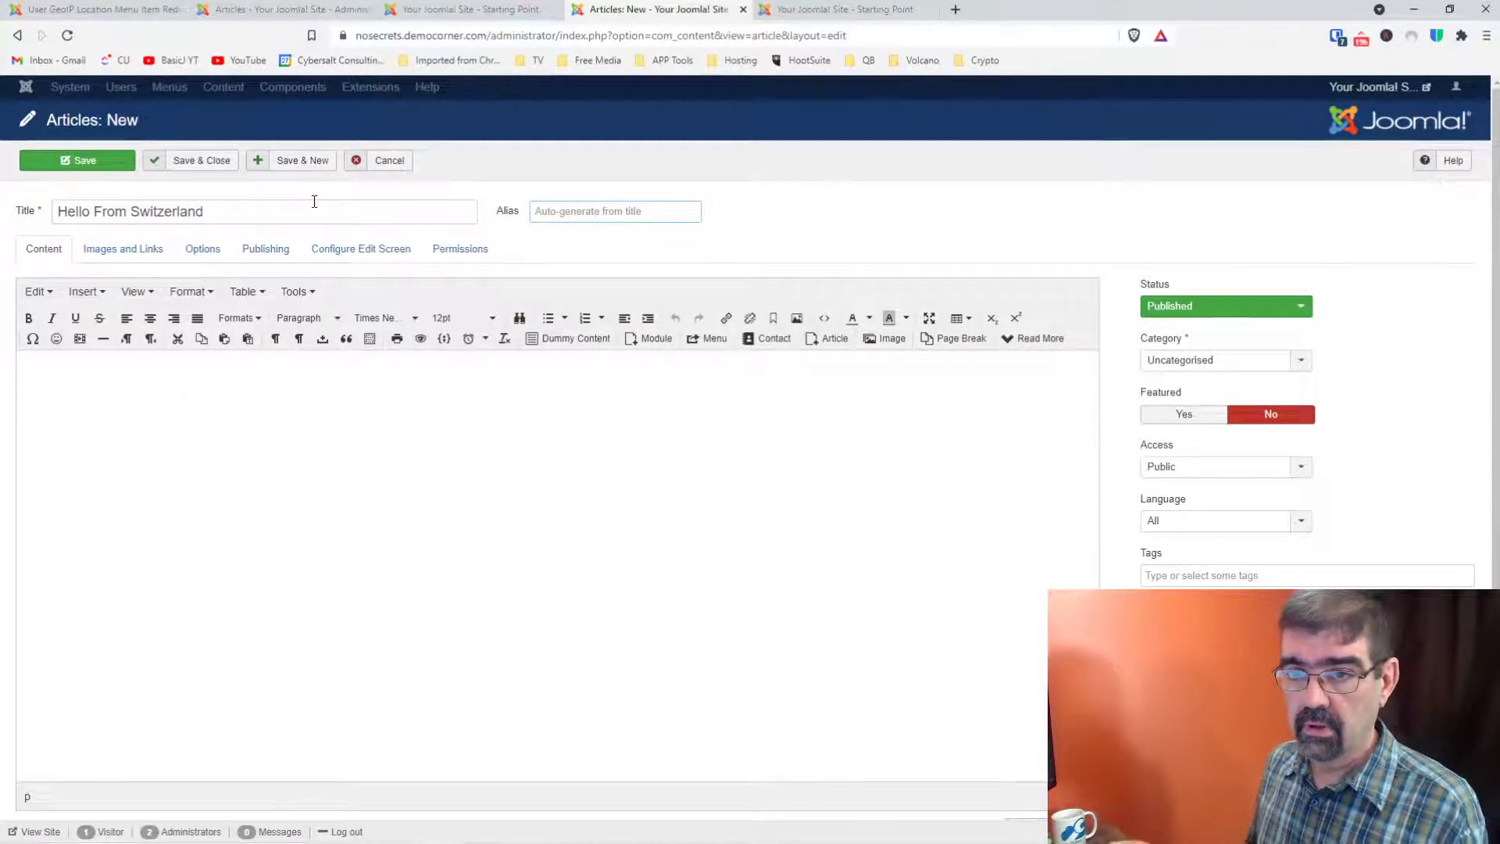
# Step: Write "Hello from Switzerland!" as the new article's body text
pyautogui.click(205, 383)
pyautogui.write('He')
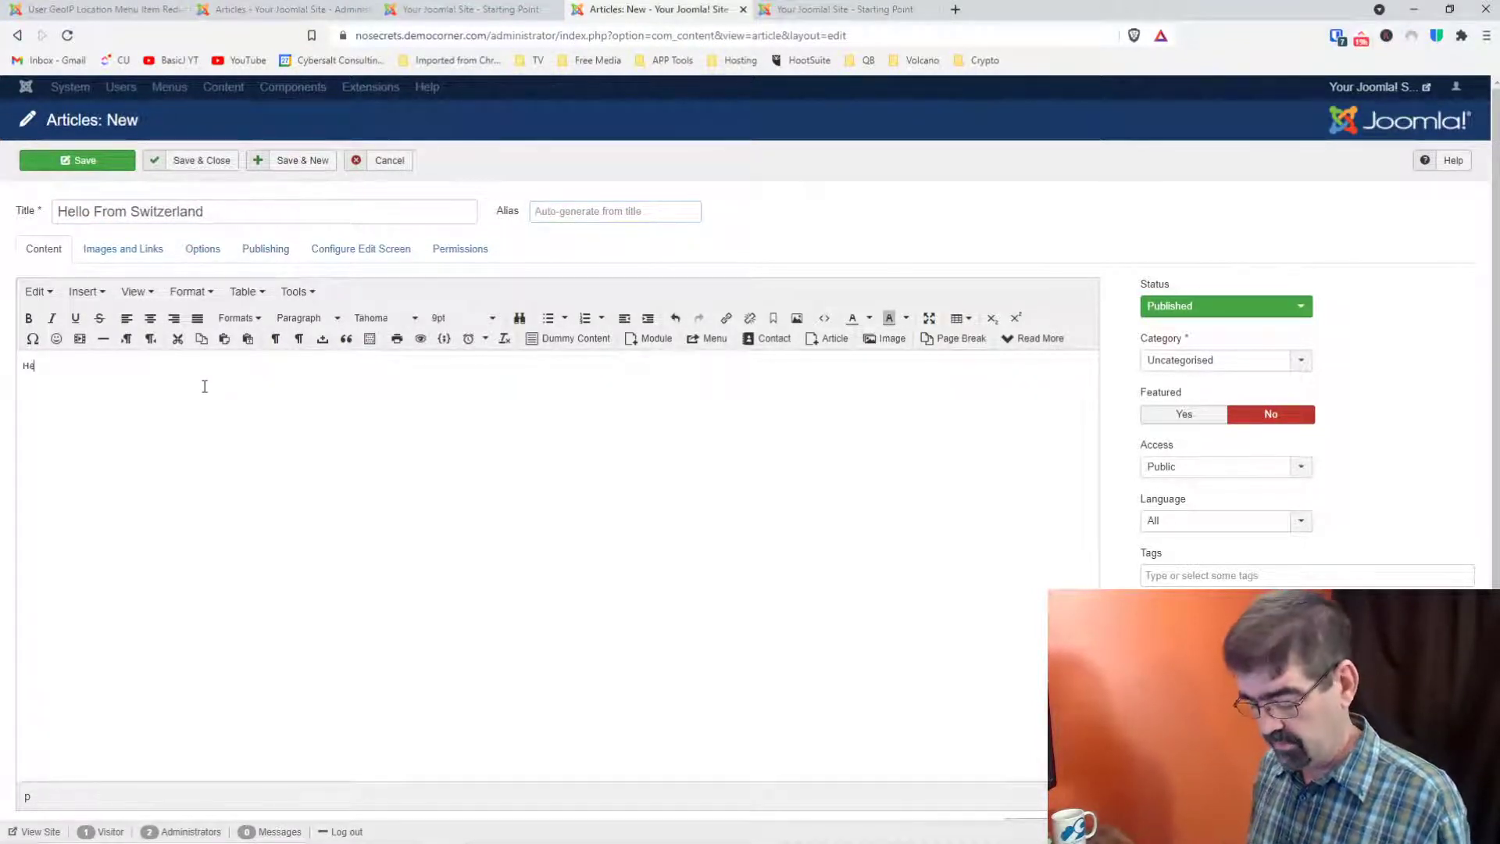
pyautogui.write('llo from Swit')
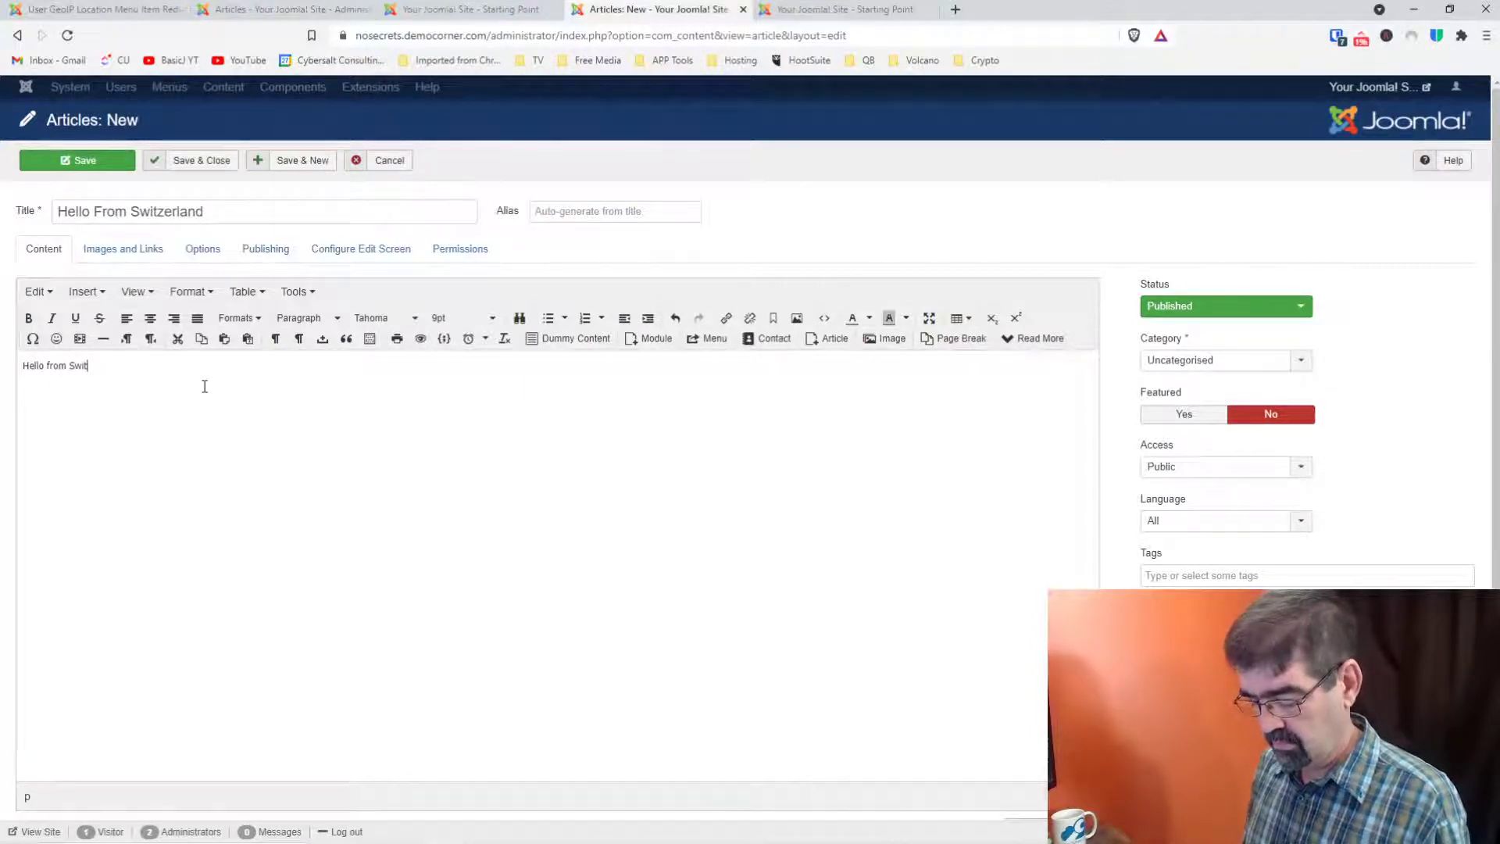
pyautogui.write('zerland')
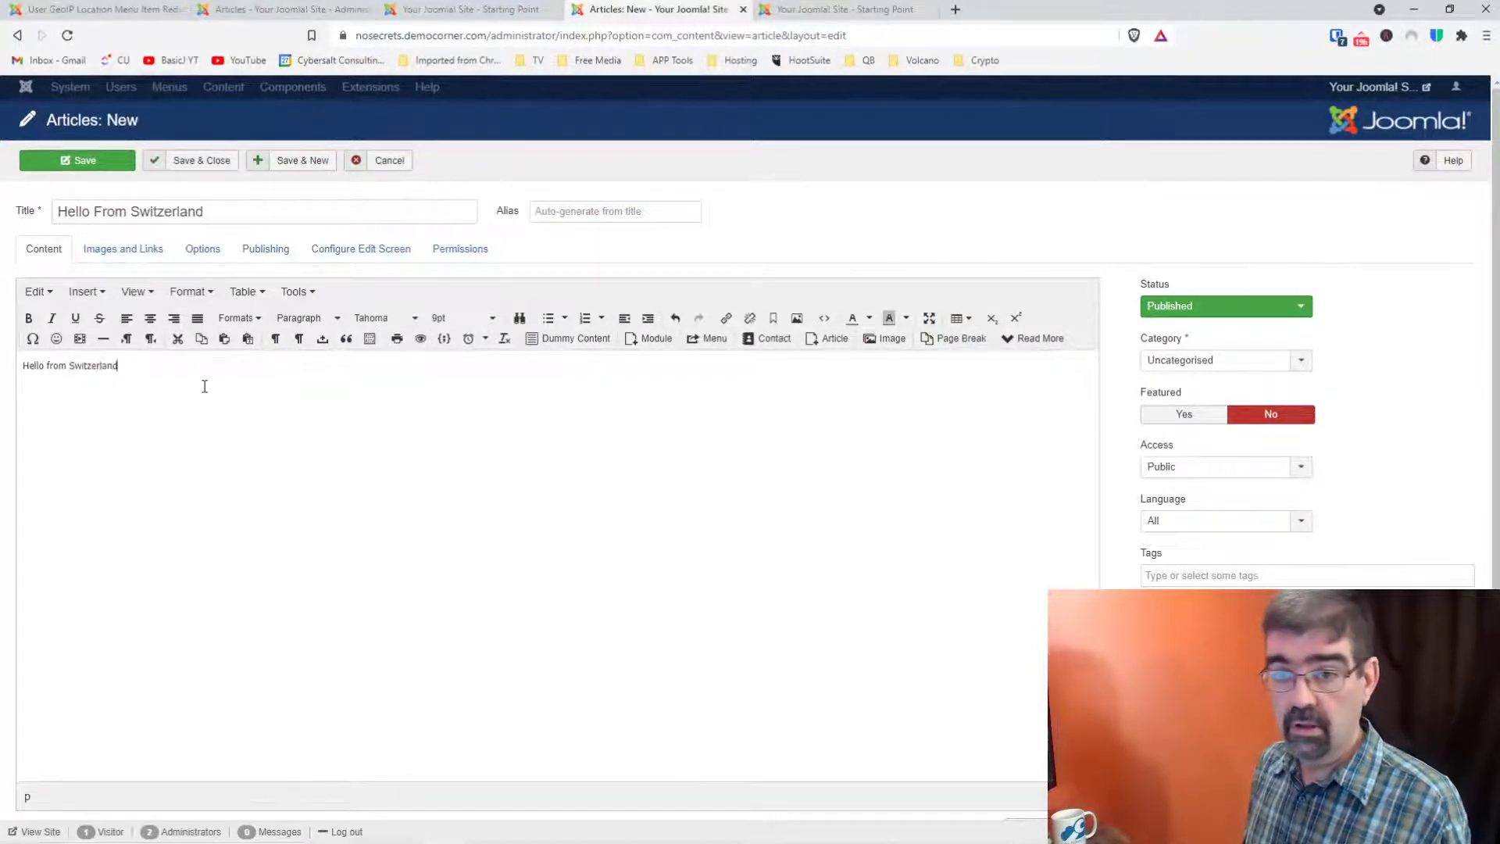
pyautogui.write('!')
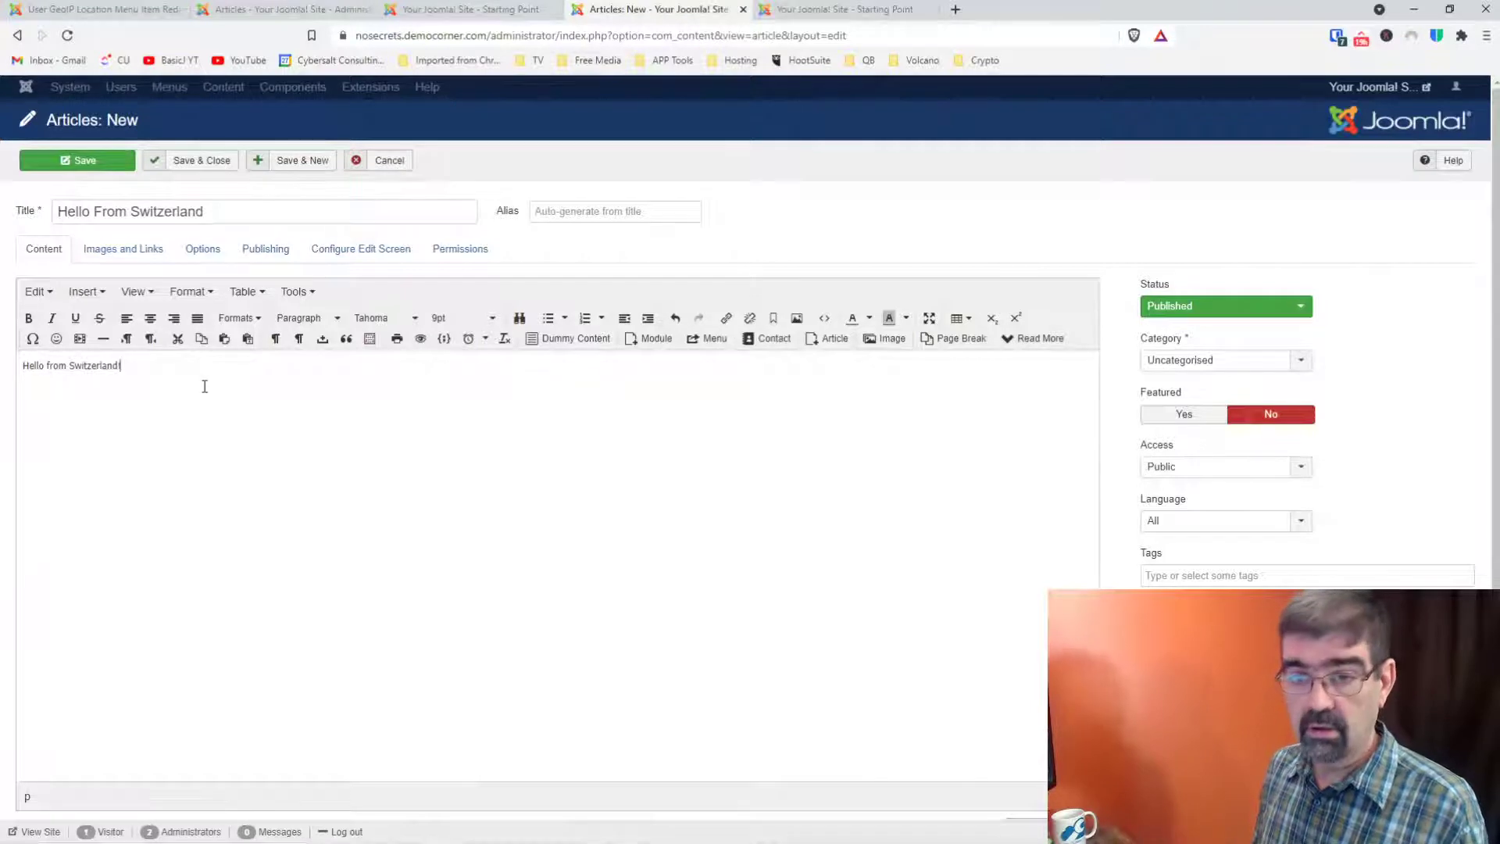
# Step: Shorten the article's title to "Switzerland", then save and close the article
pyautogui.click(253, 218)
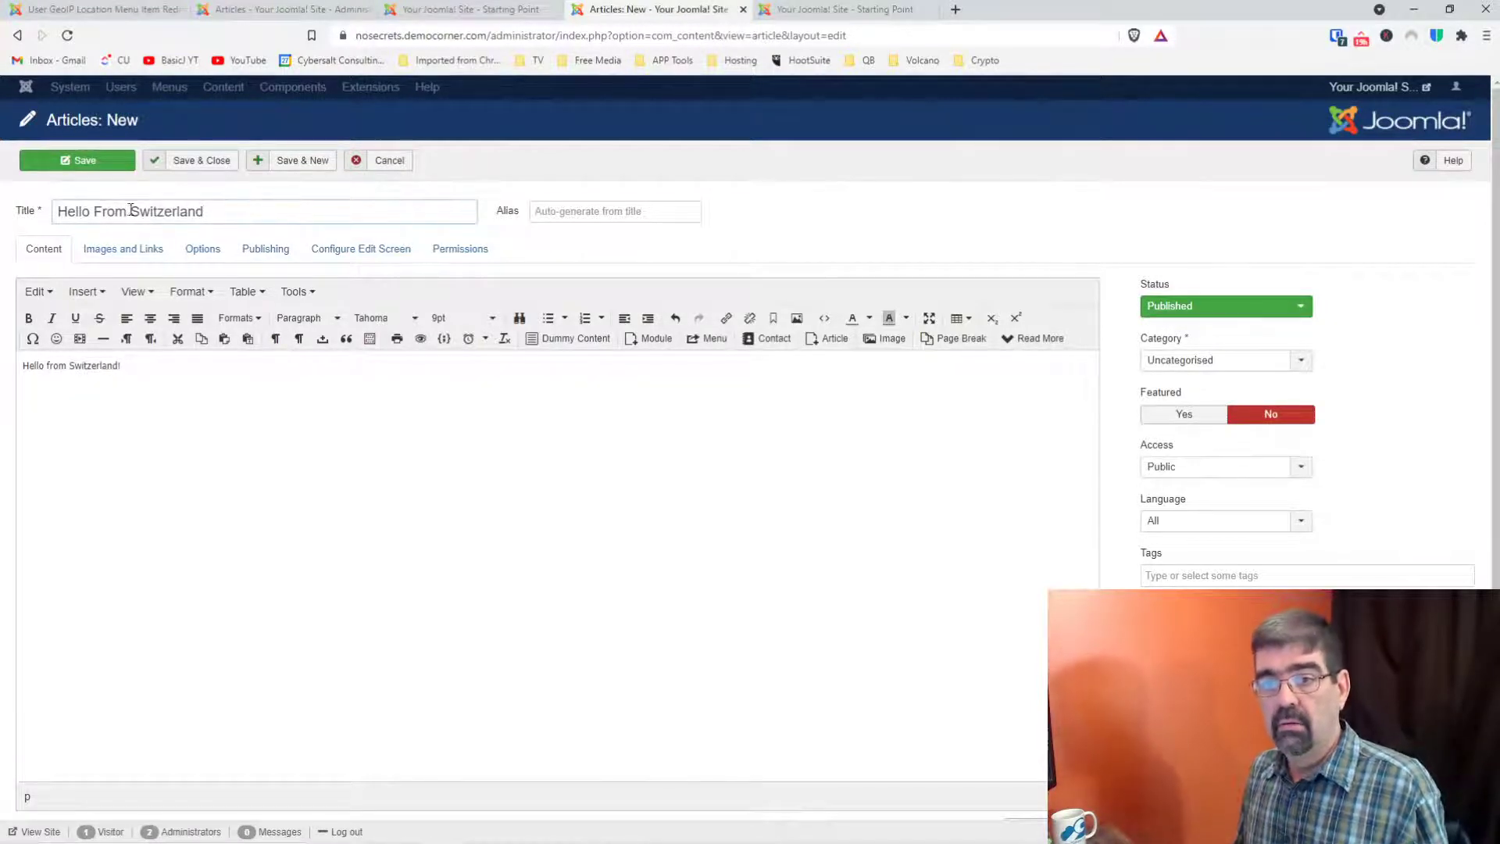
pyautogui.moveTo(130, 209); pyautogui.dragTo(28, 216)
pyautogui.press('BackSpace')
pyautogui.press('Delete')
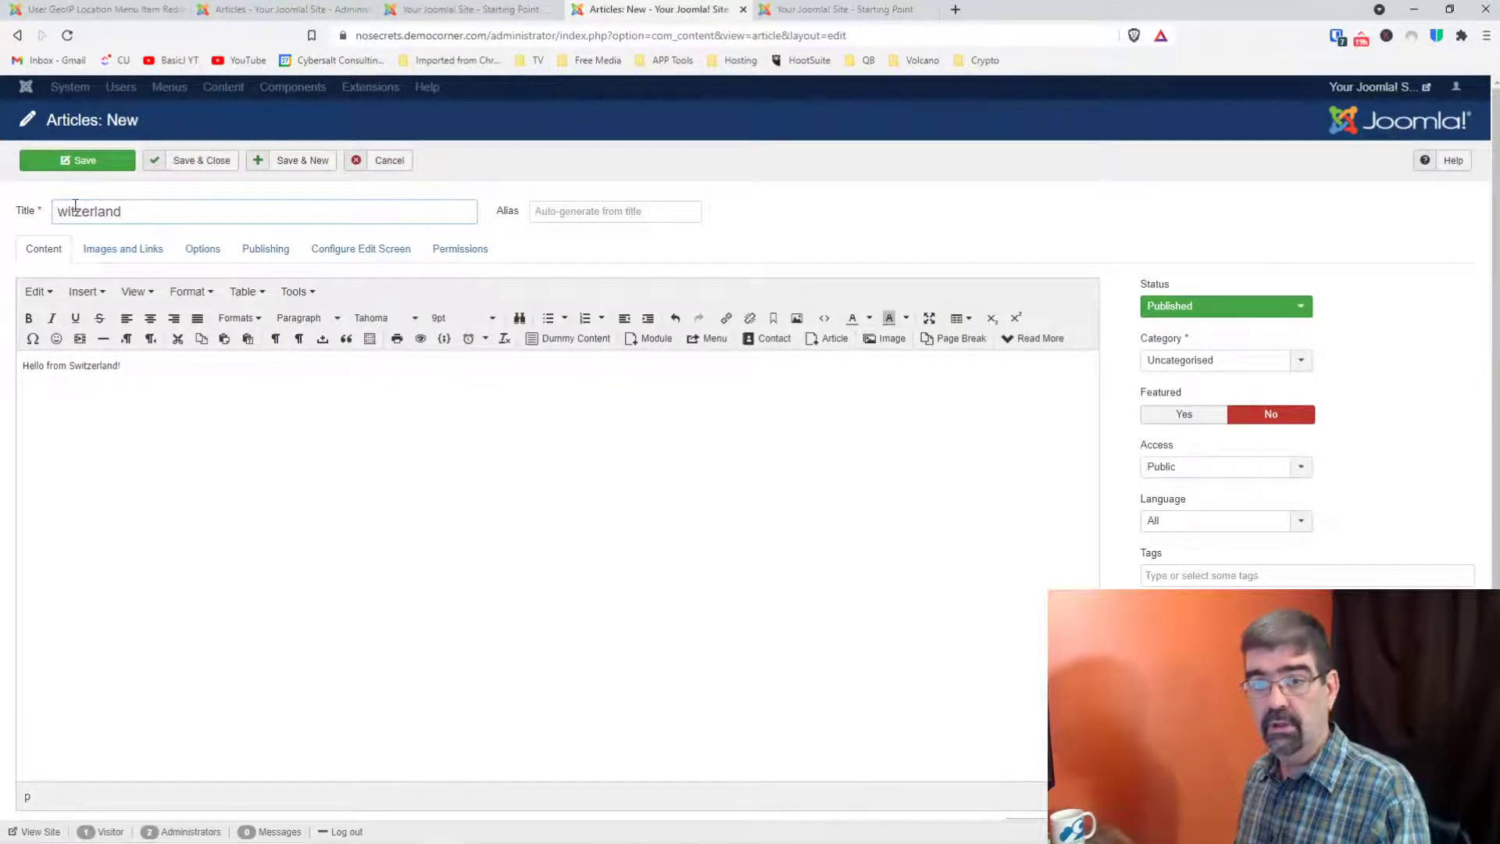
pyautogui.write('S')
pyautogui.hotkey('ctrl', 'a')
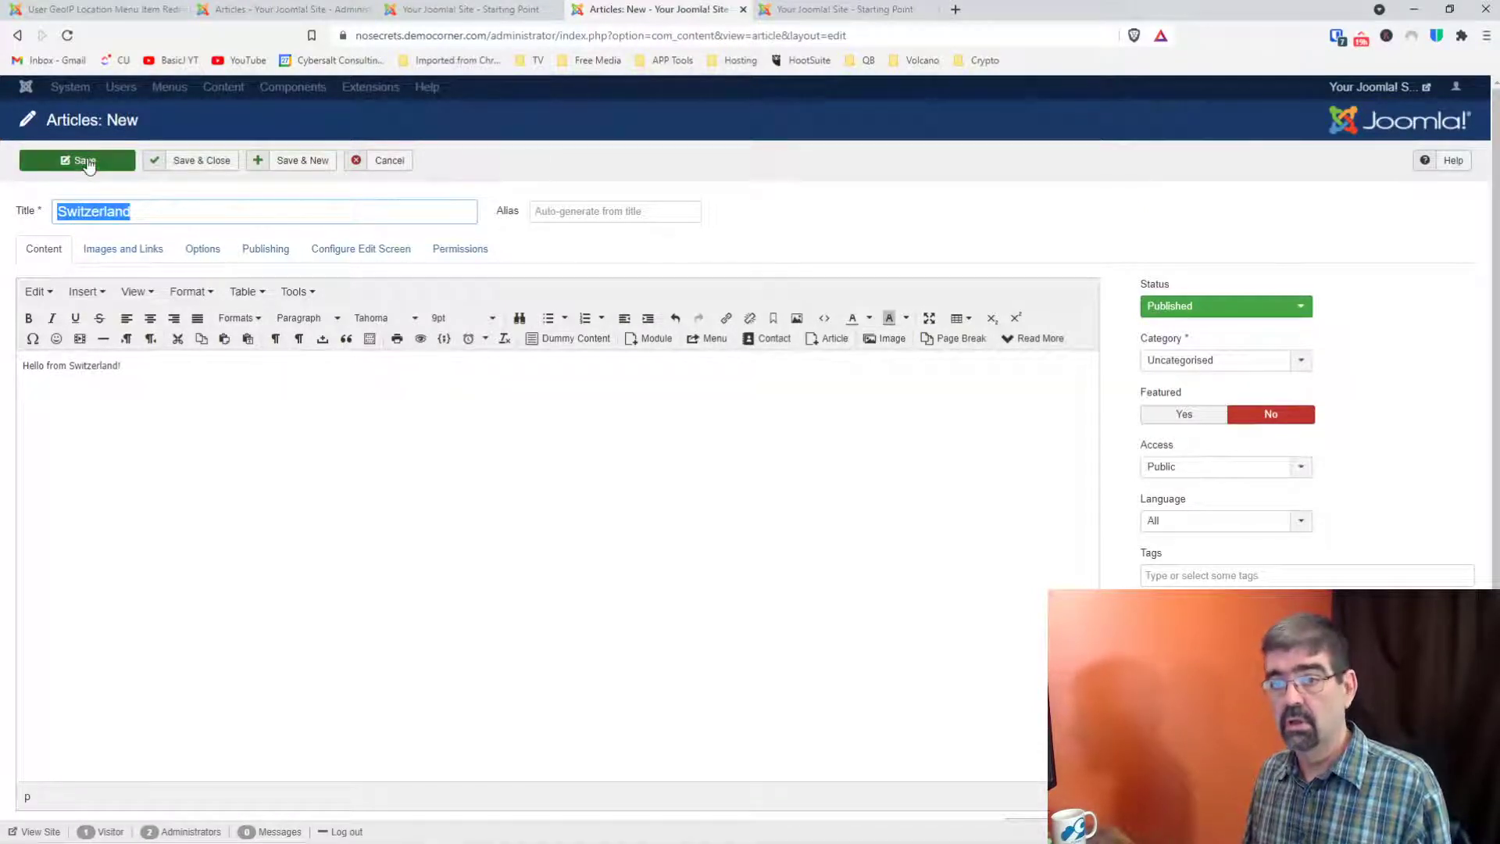
pyautogui.click(186, 160)
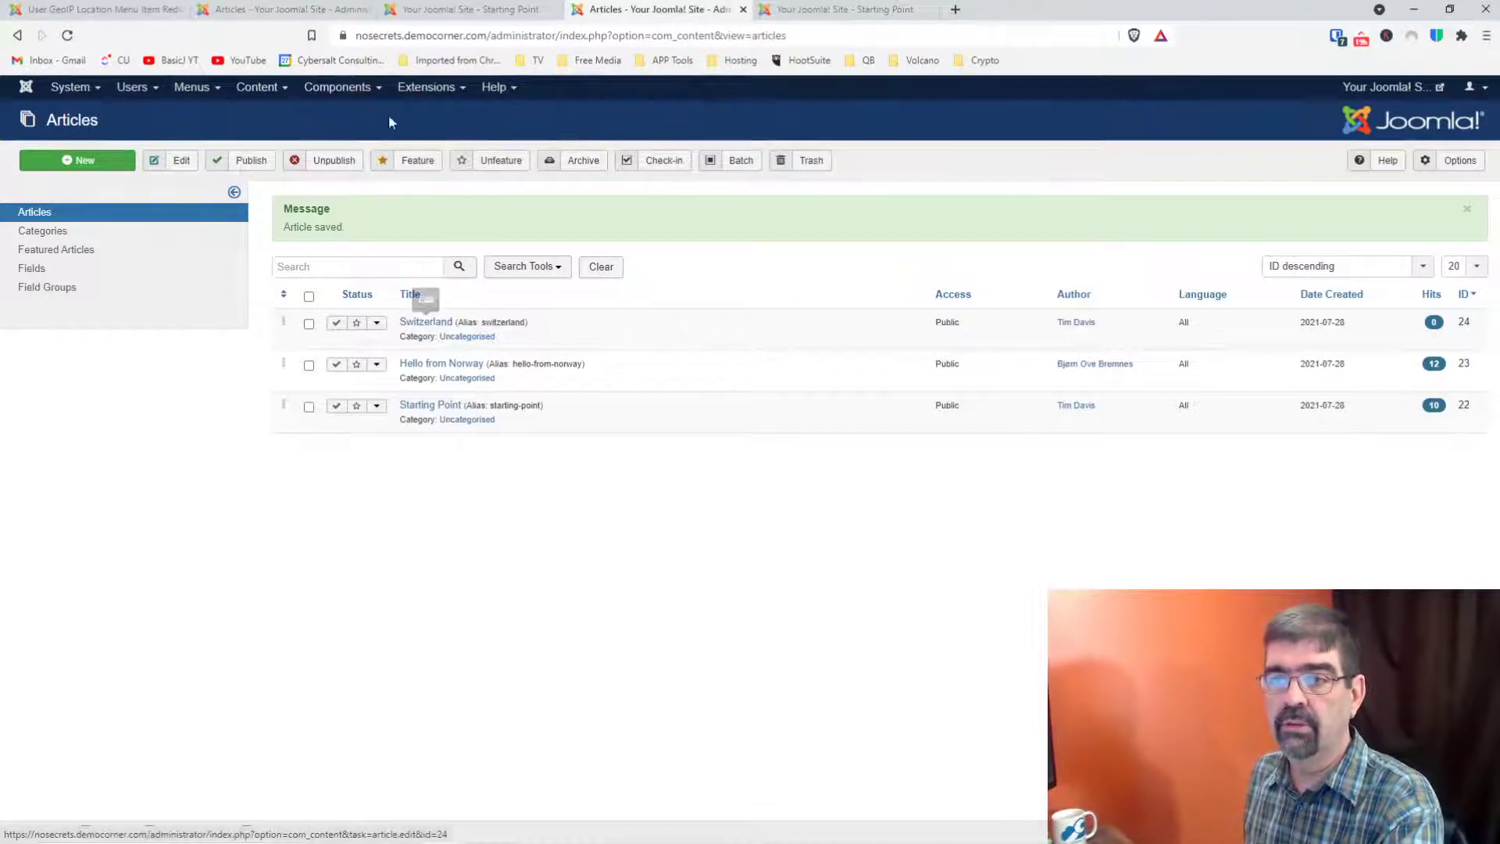
# Step: Start a new item in the Main Menu with the menu title "Switzerland"
pyautogui.click(415, 14)
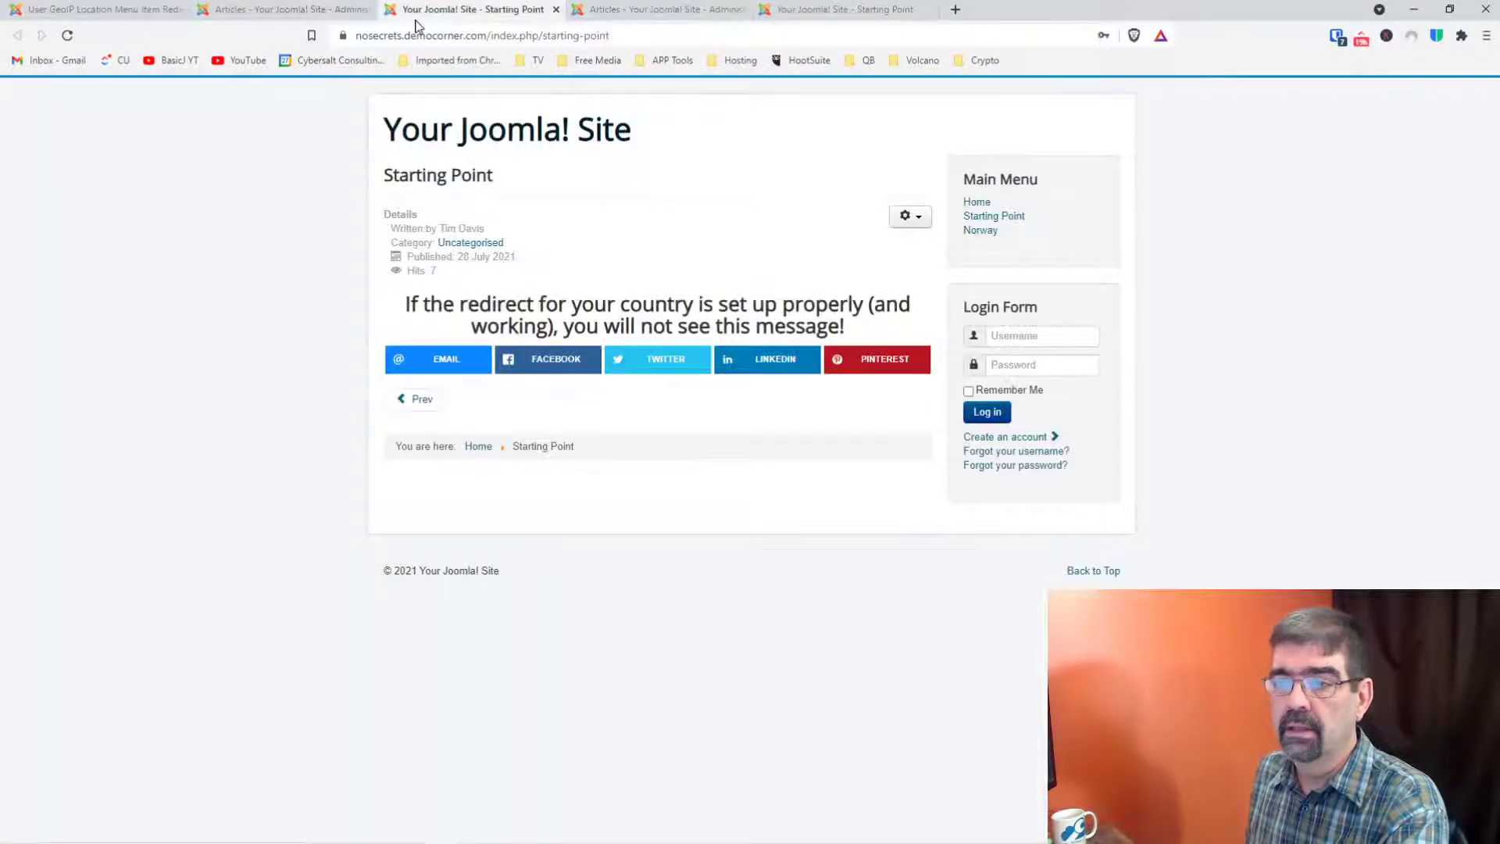
pyautogui.click(265, 13)
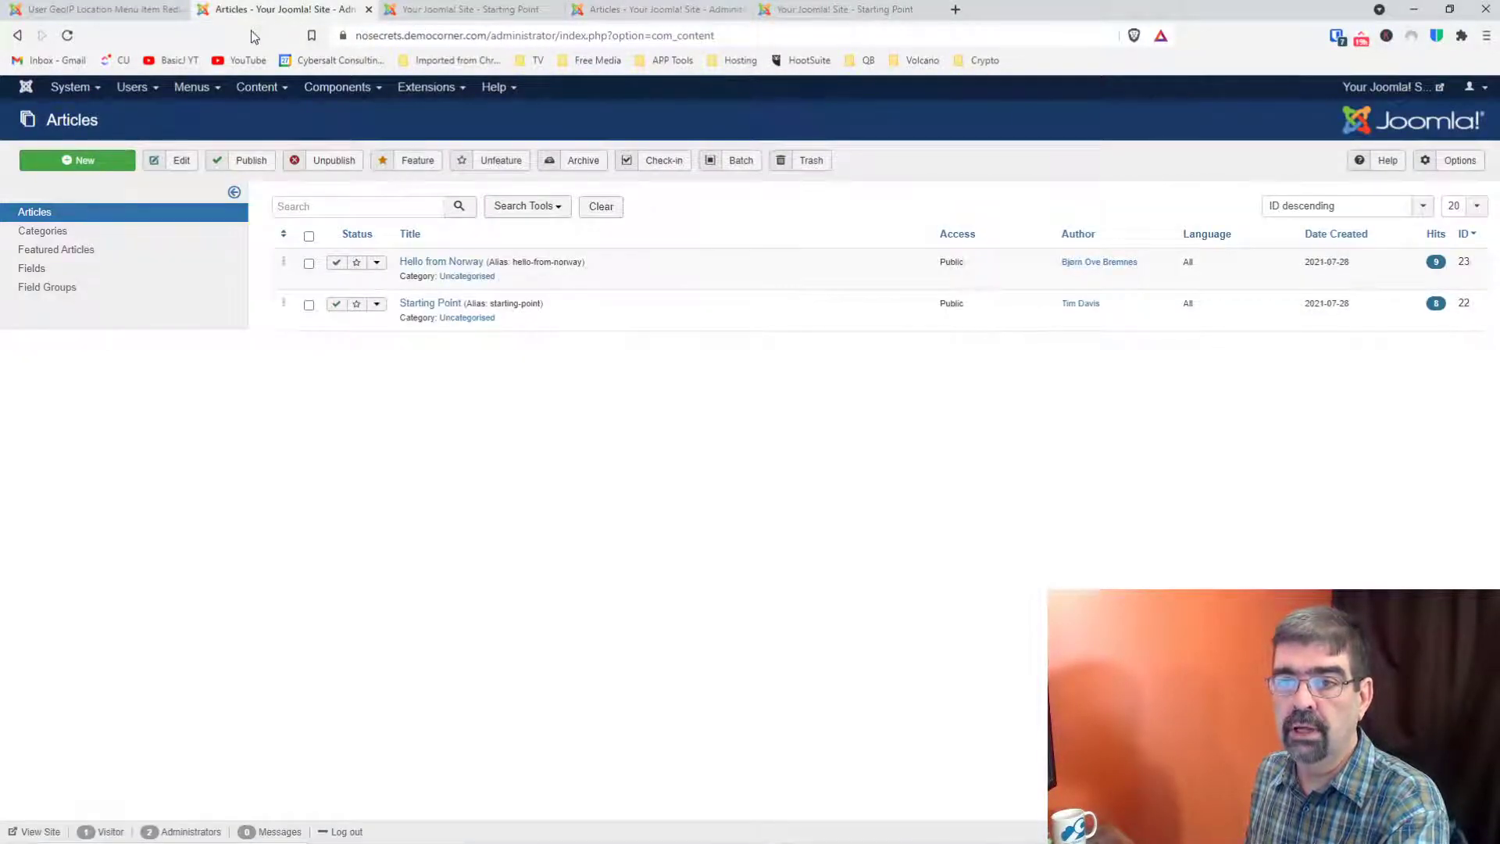
pyautogui.click(192, 86)
pyautogui.click(203, 188)
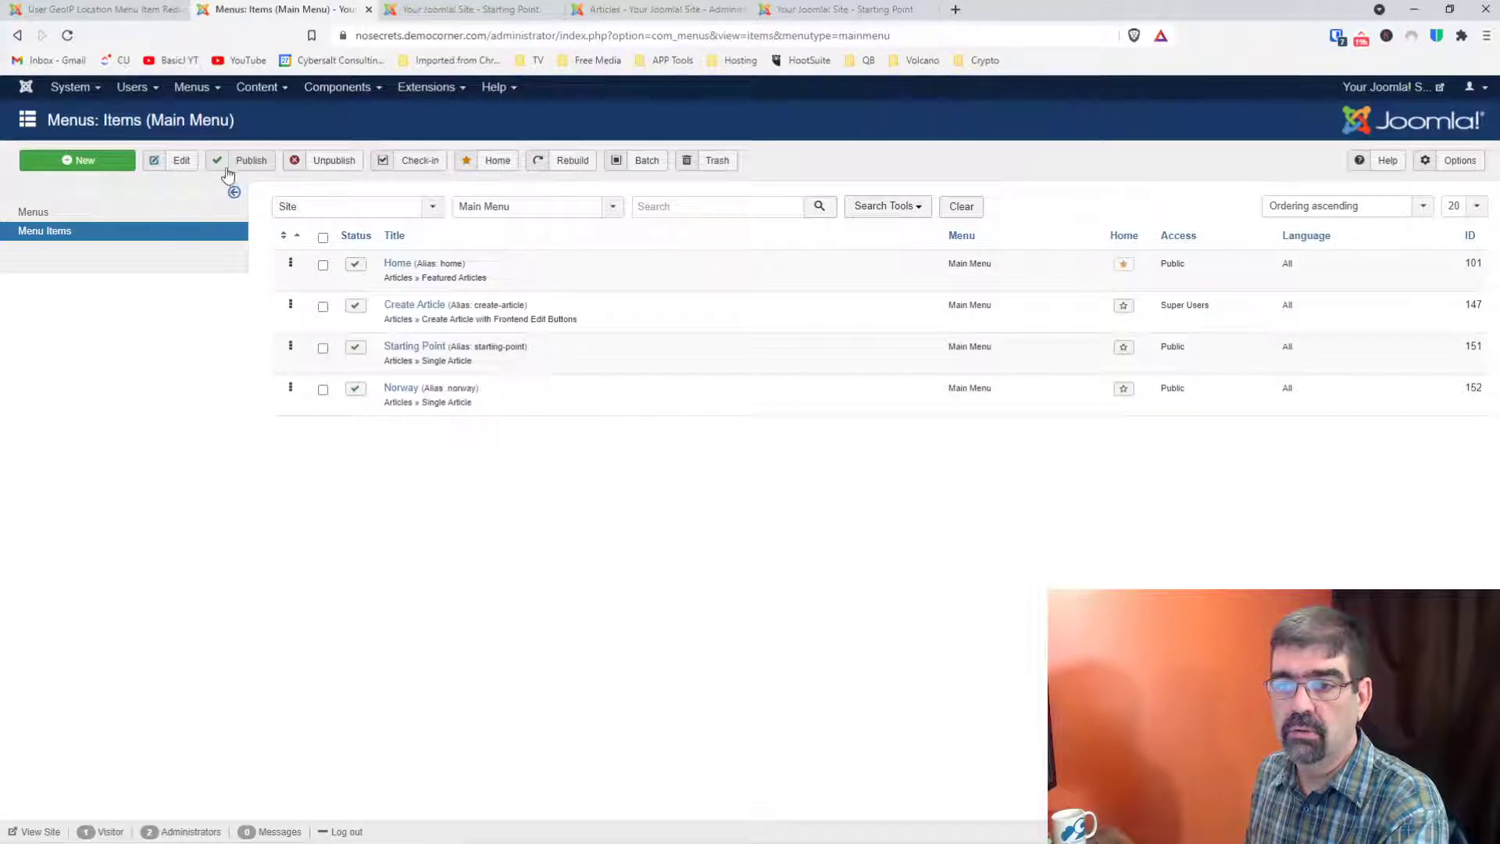
pyautogui.click(112, 168)
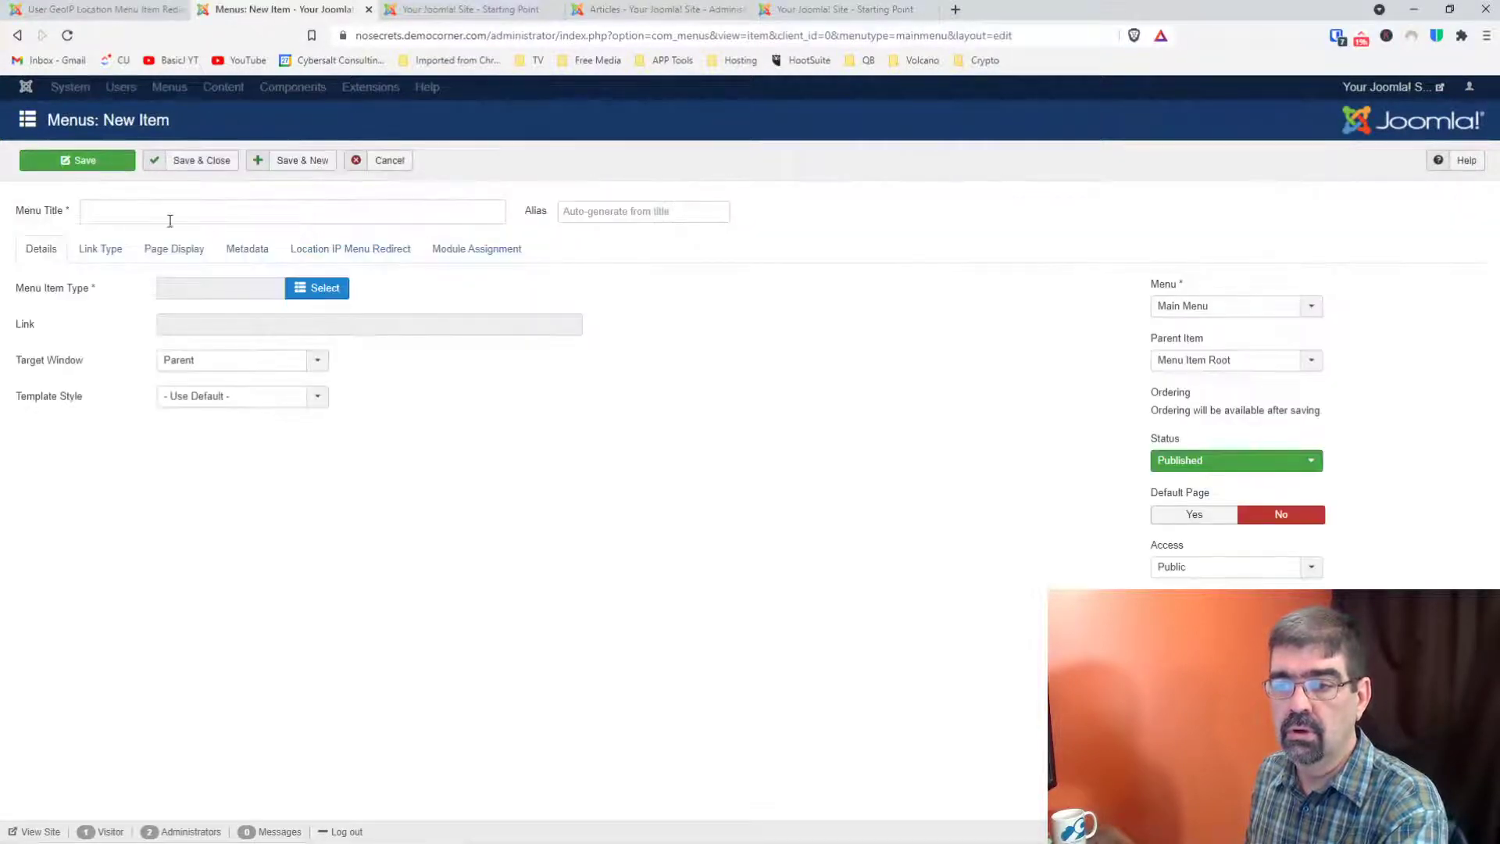
pyautogui.click(177, 214)
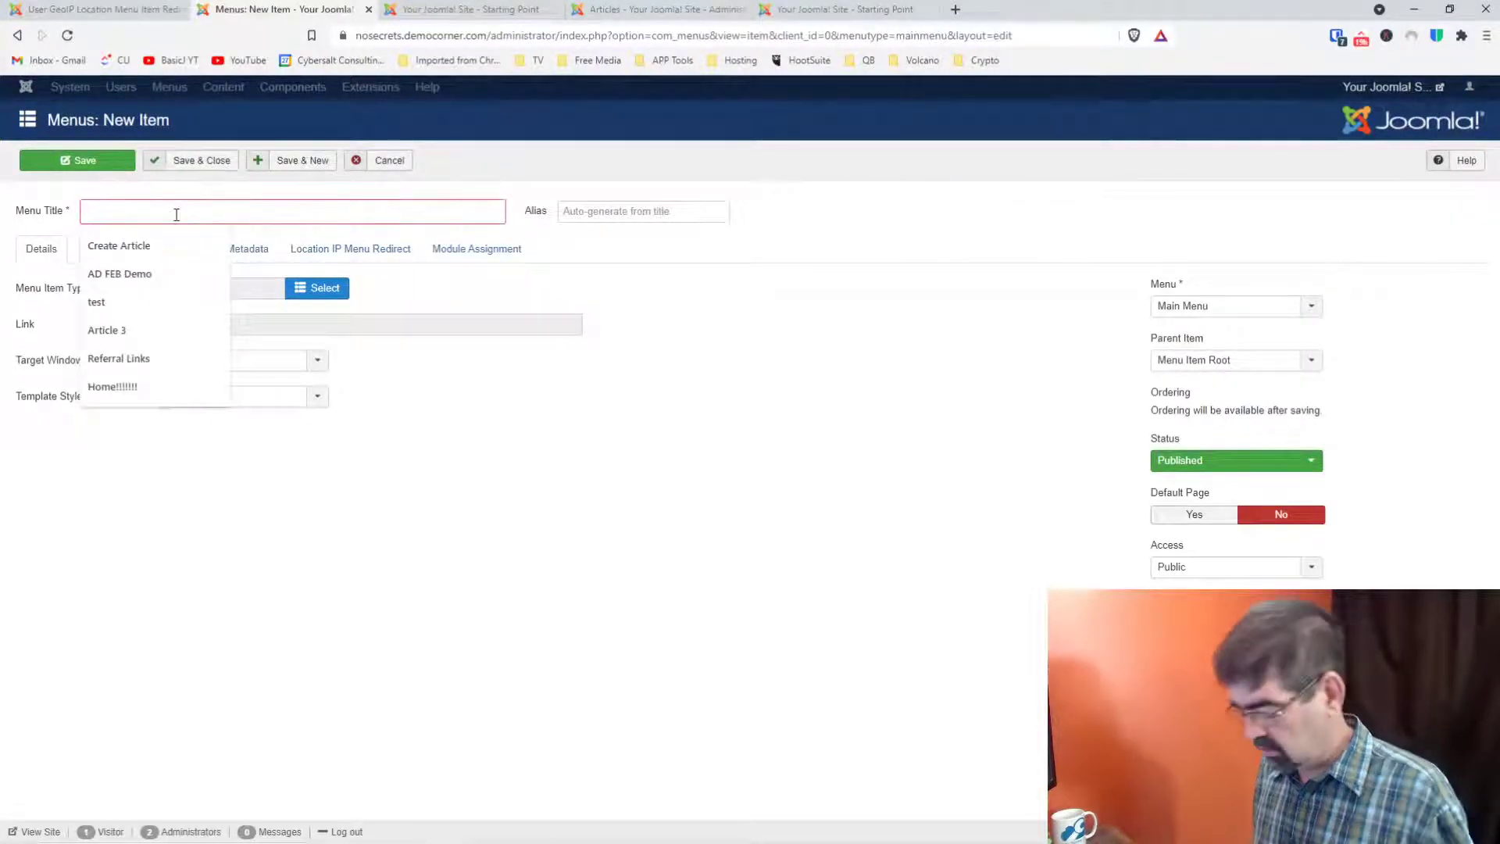
pyautogui.write('Switzer')
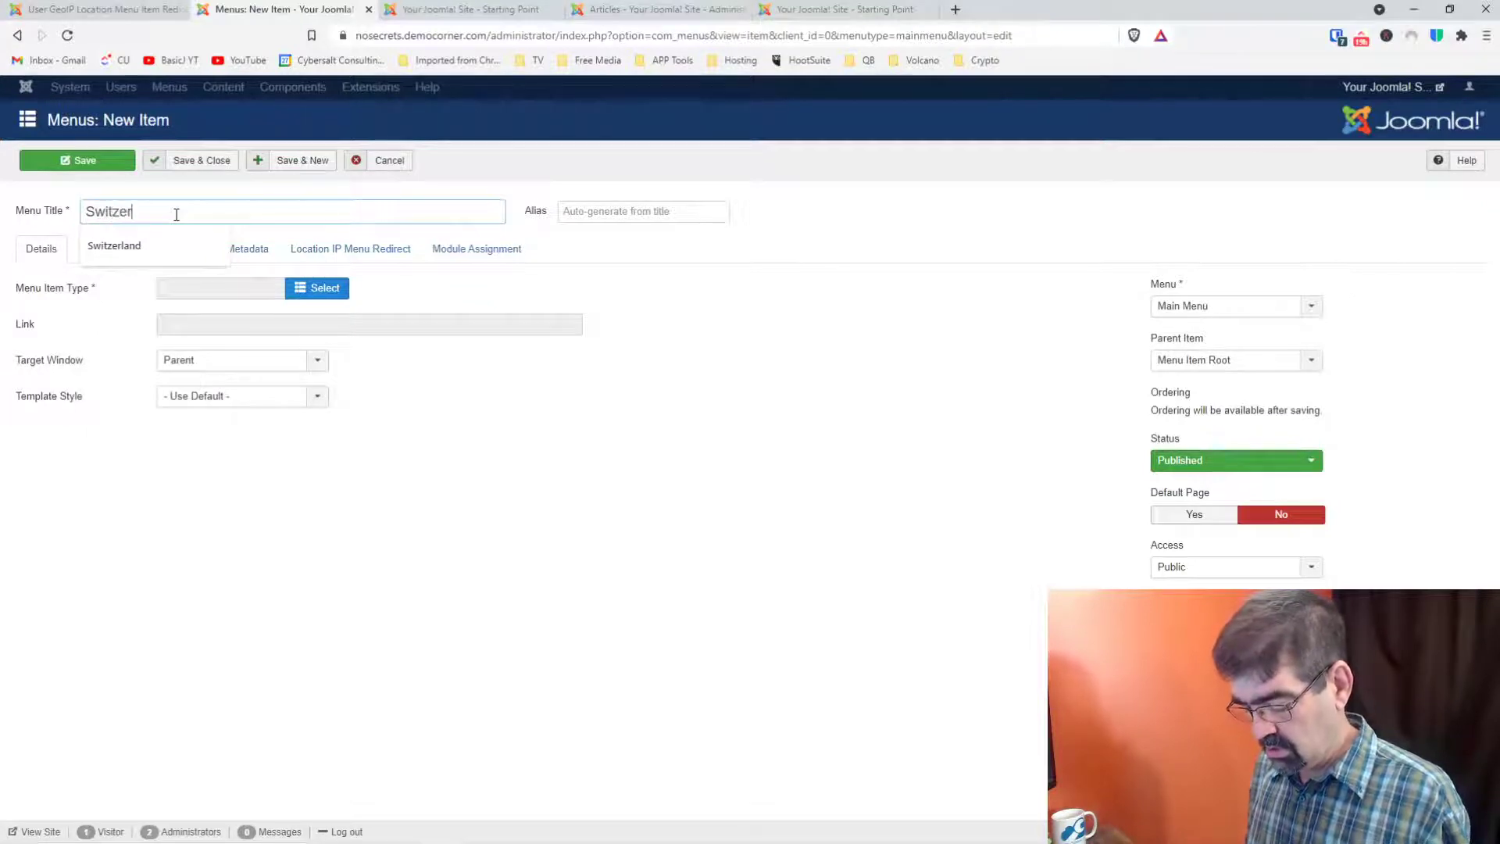
pyautogui.write('land')
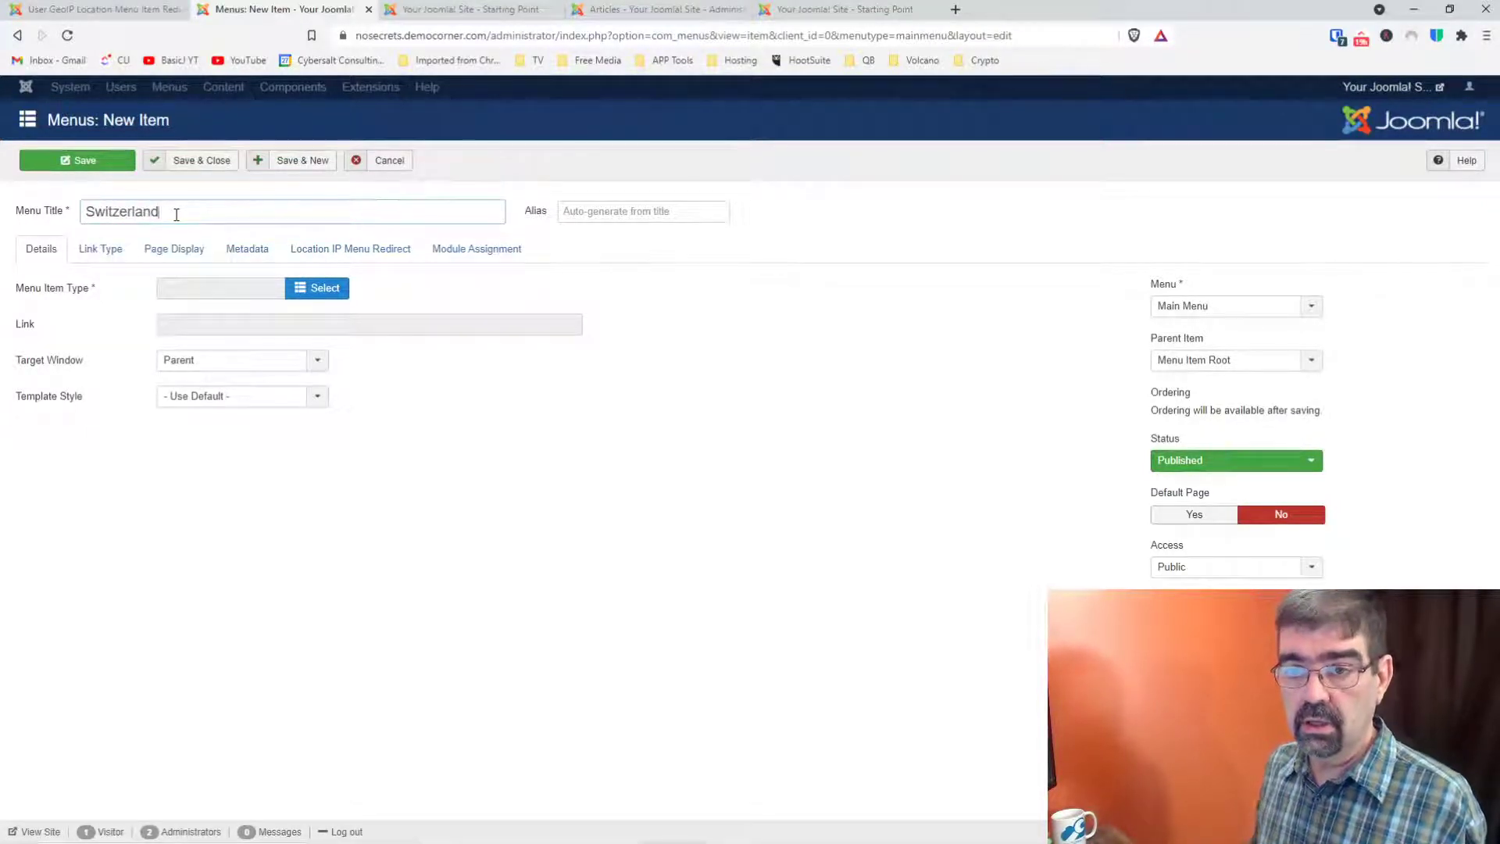
# Step: Make the new menu item a Single Article linked to the Switzerland article, then save and close it
pyautogui.click(327, 290)
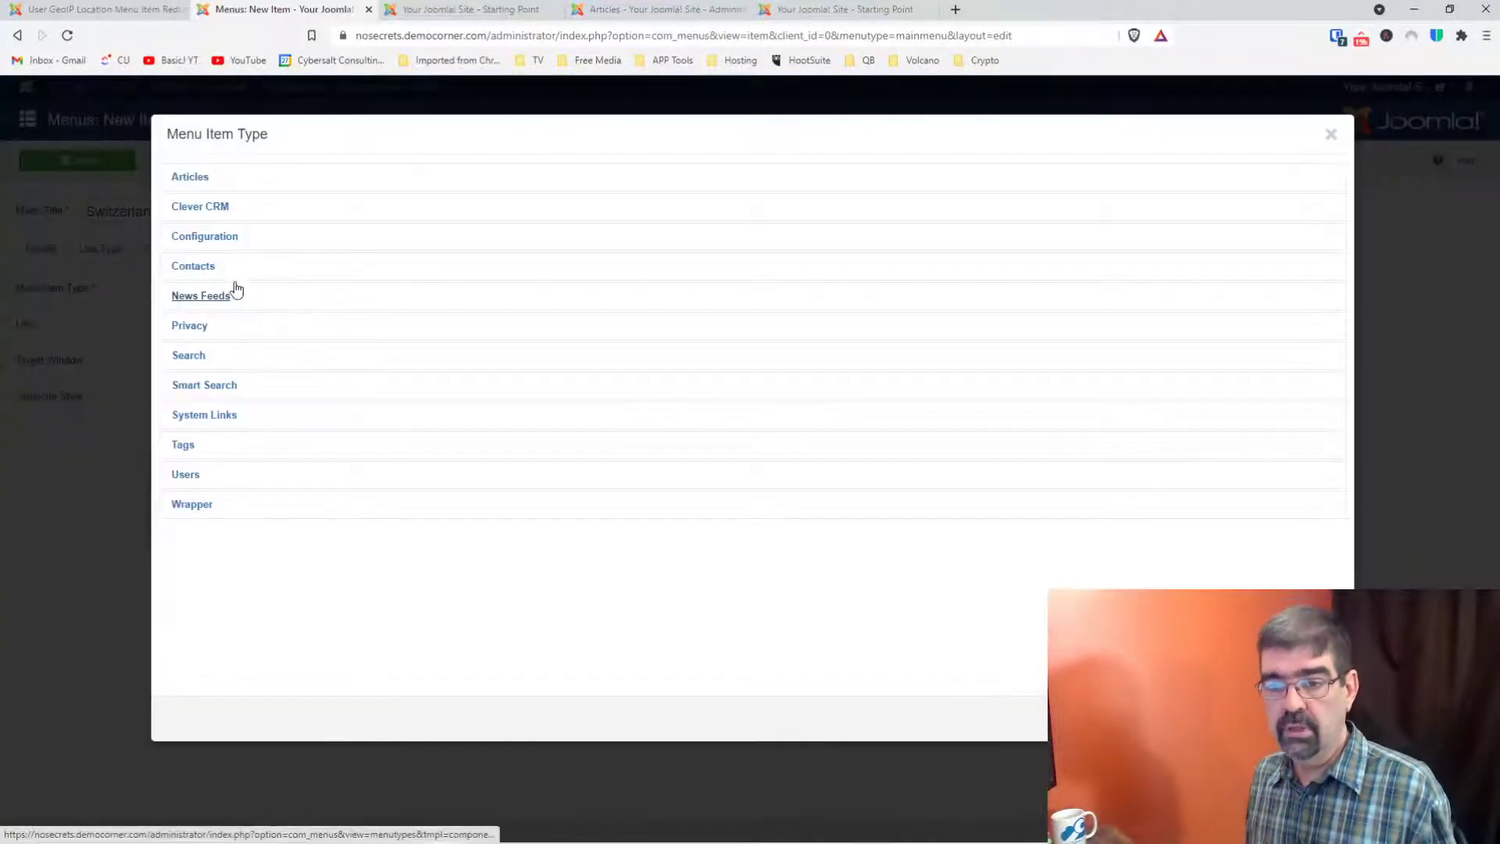
pyautogui.click(191, 177)
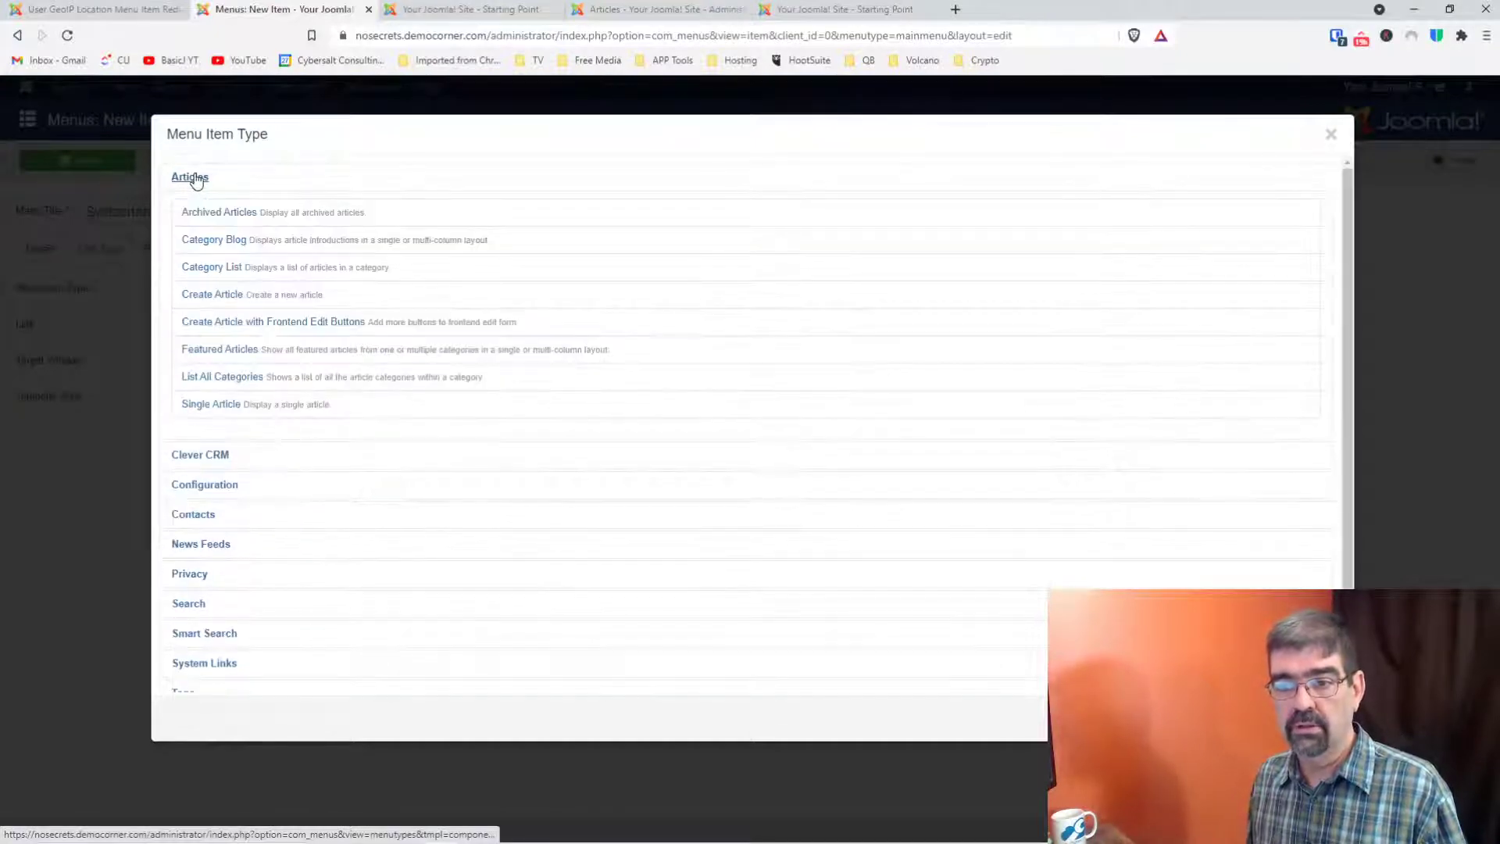
pyautogui.click(205, 404)
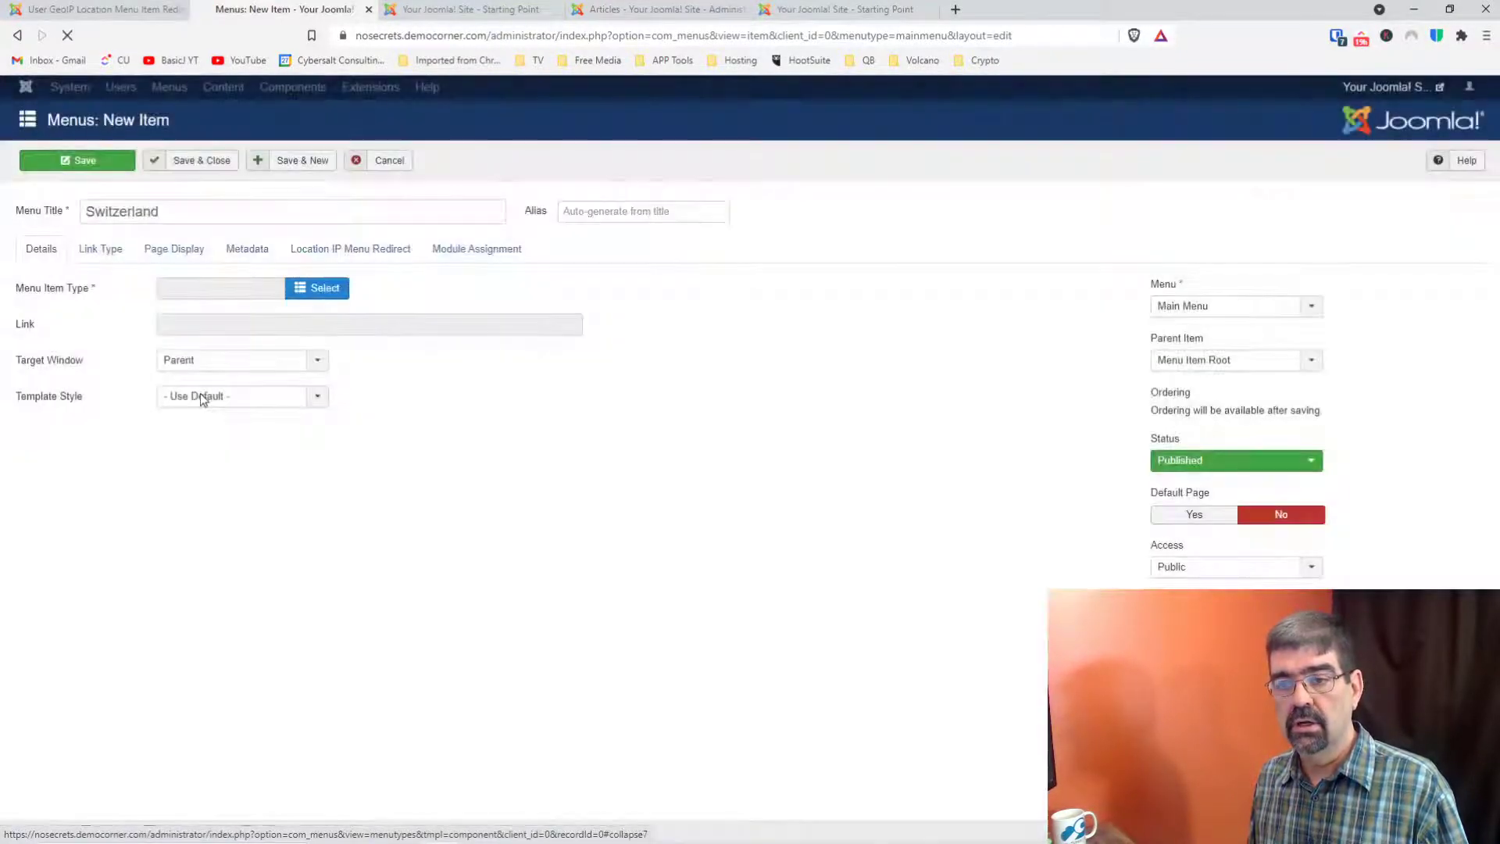
pyautogui.click(316, 324)
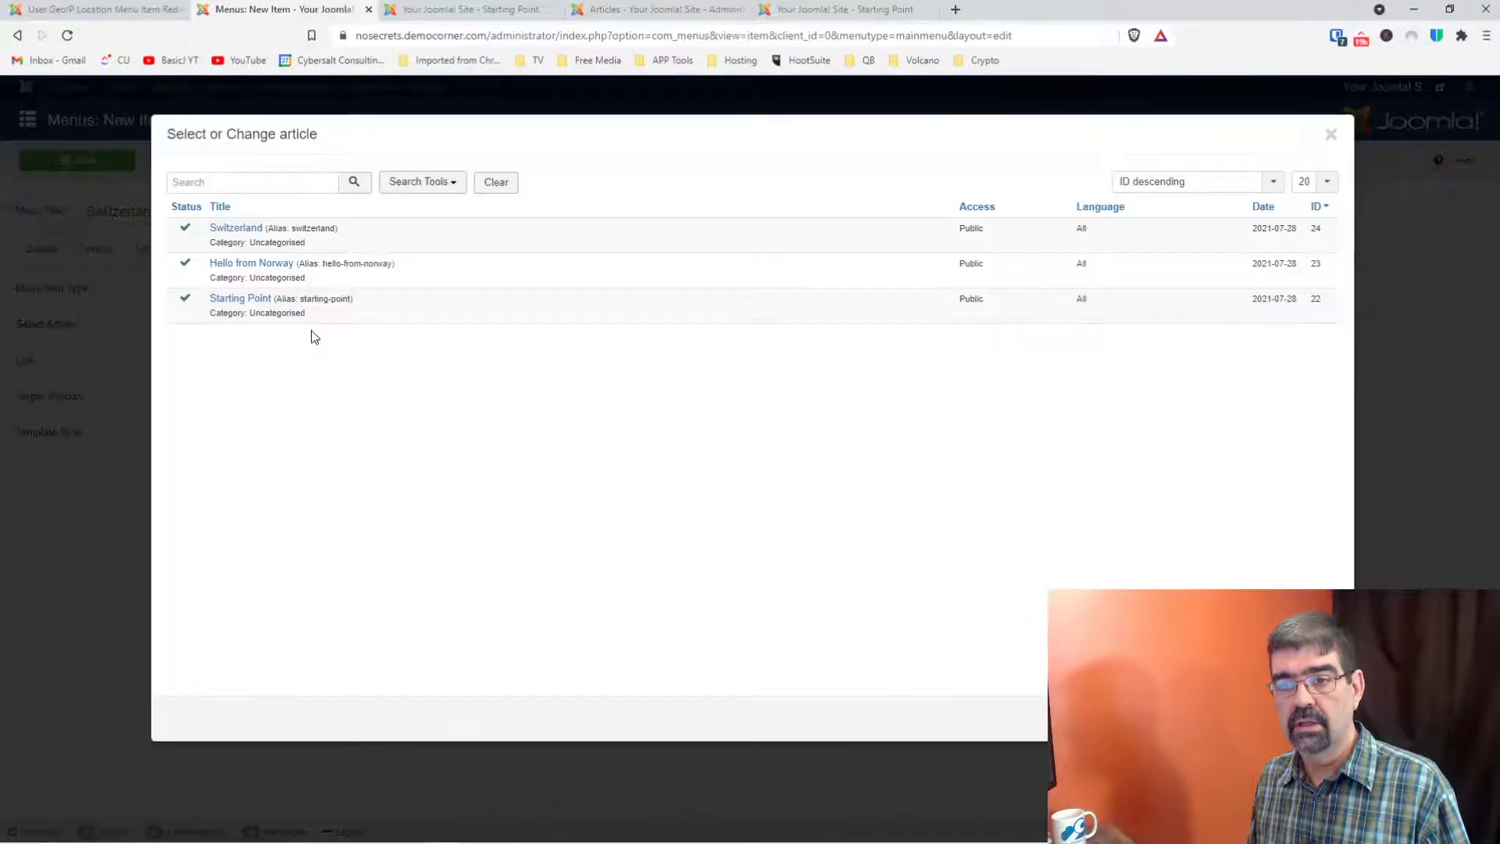
pyautogui.click(239, 228)
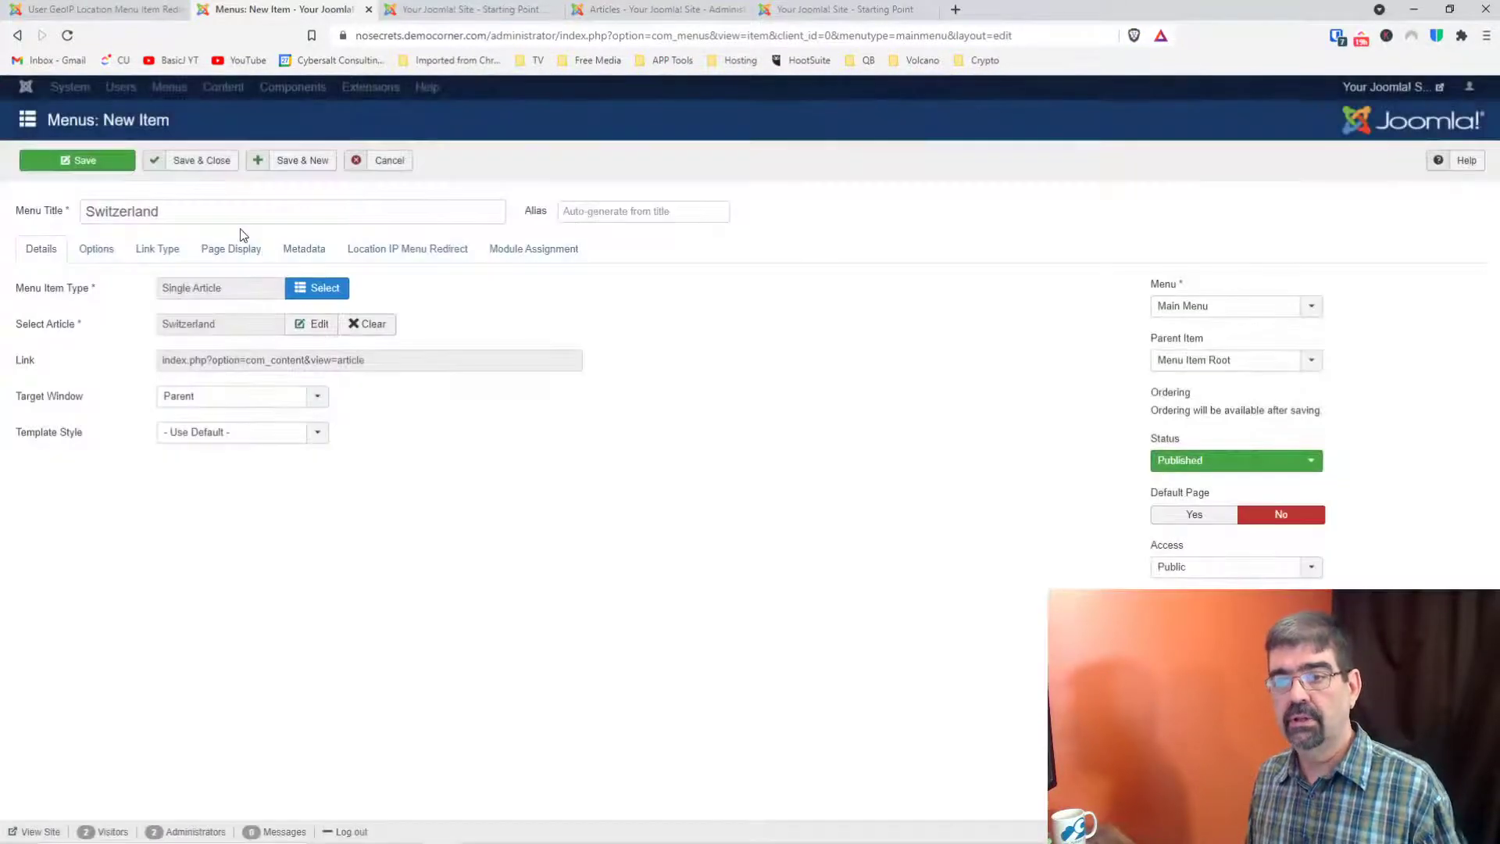
pyautogui.click(201, 164)
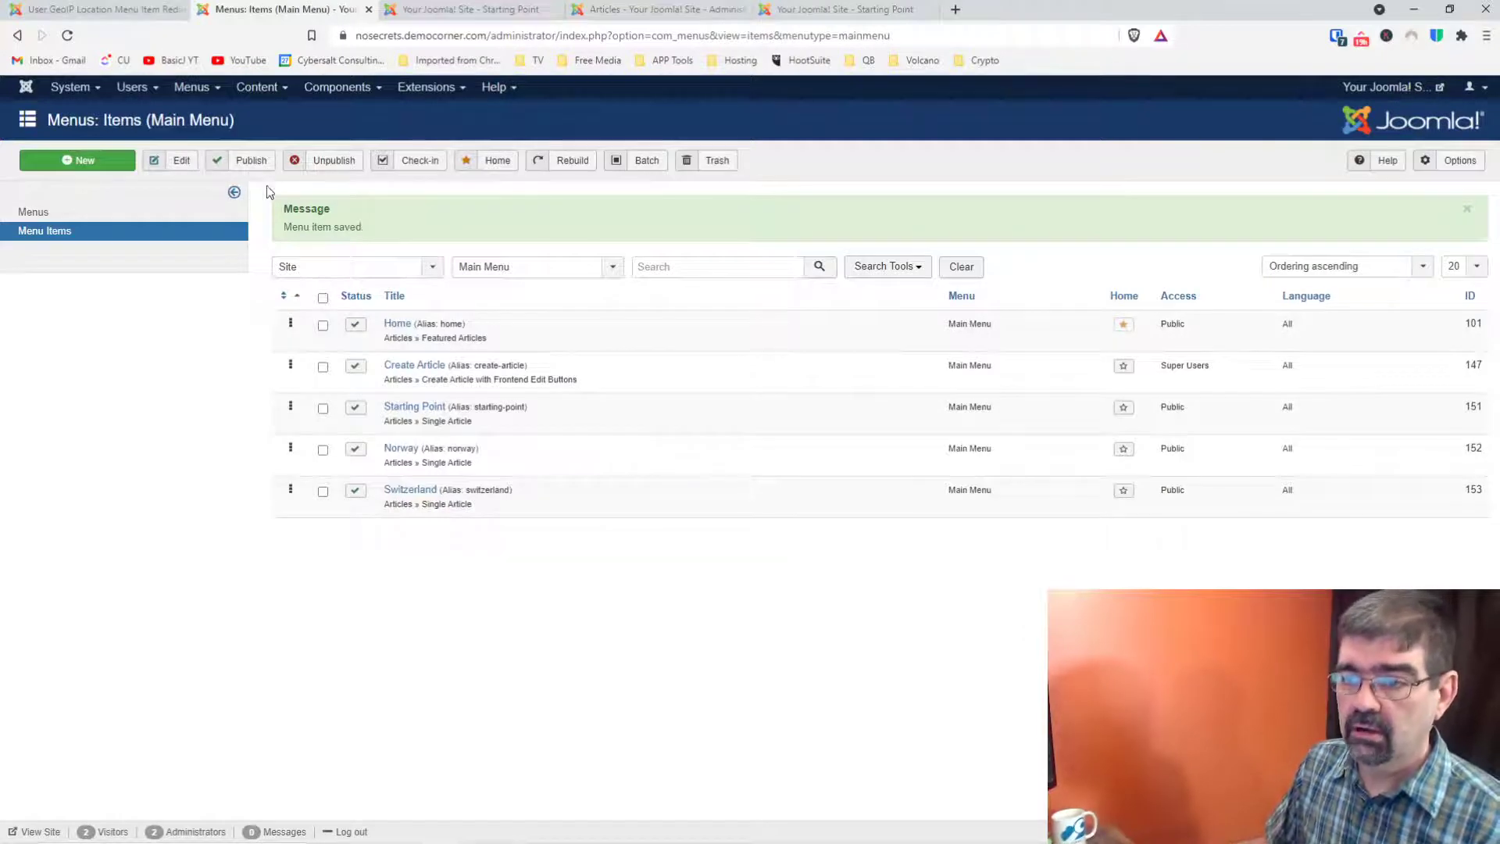
# Step: Add a second redirect entry to the Starting Point menu item with Switzerland as the country to redirect, and save
pyautogui.click(405, 409)
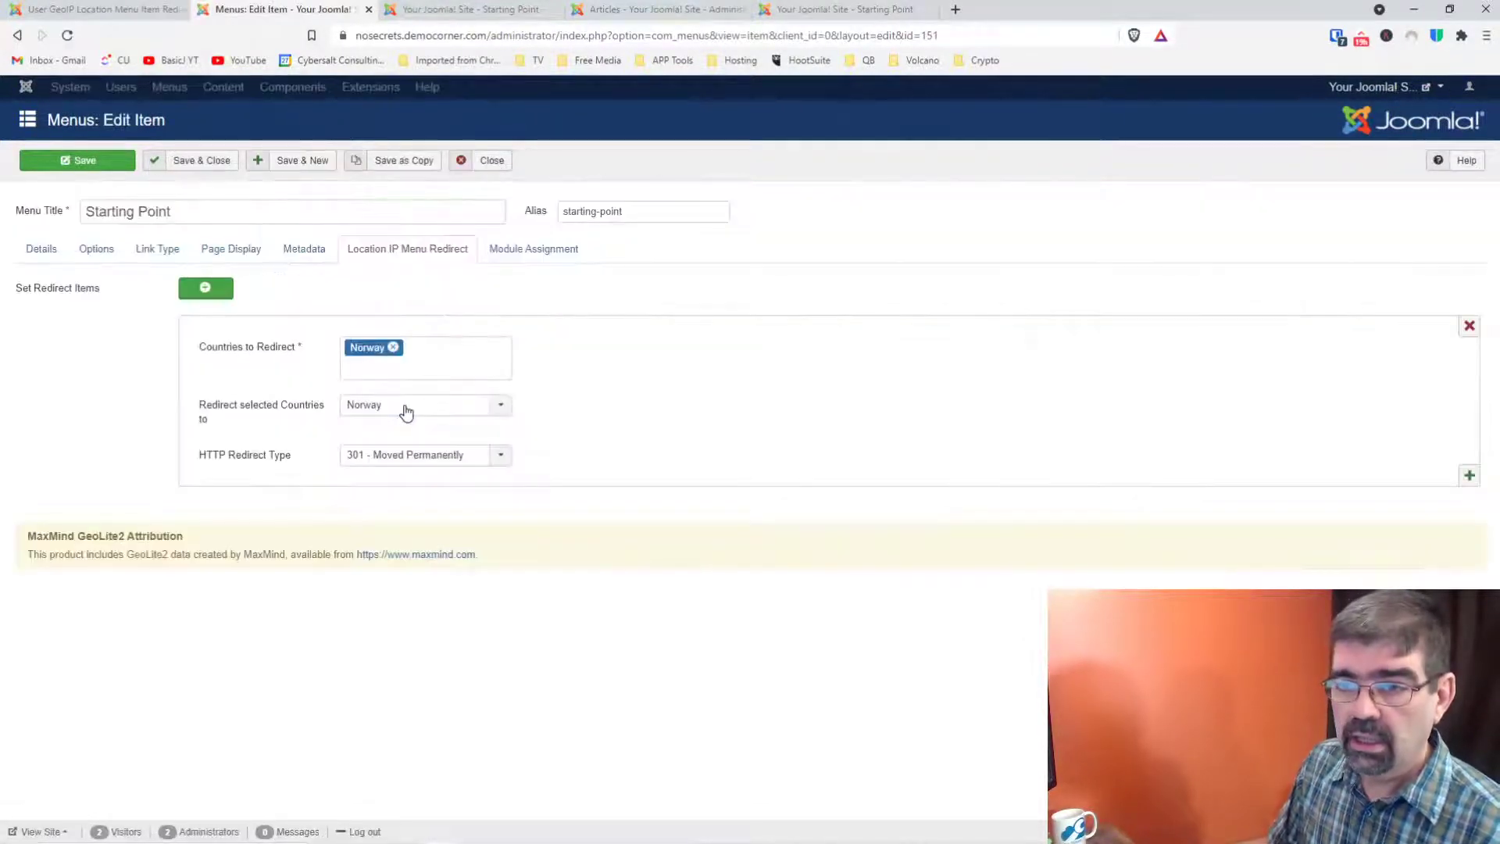
pyautogui.click(205, 287)
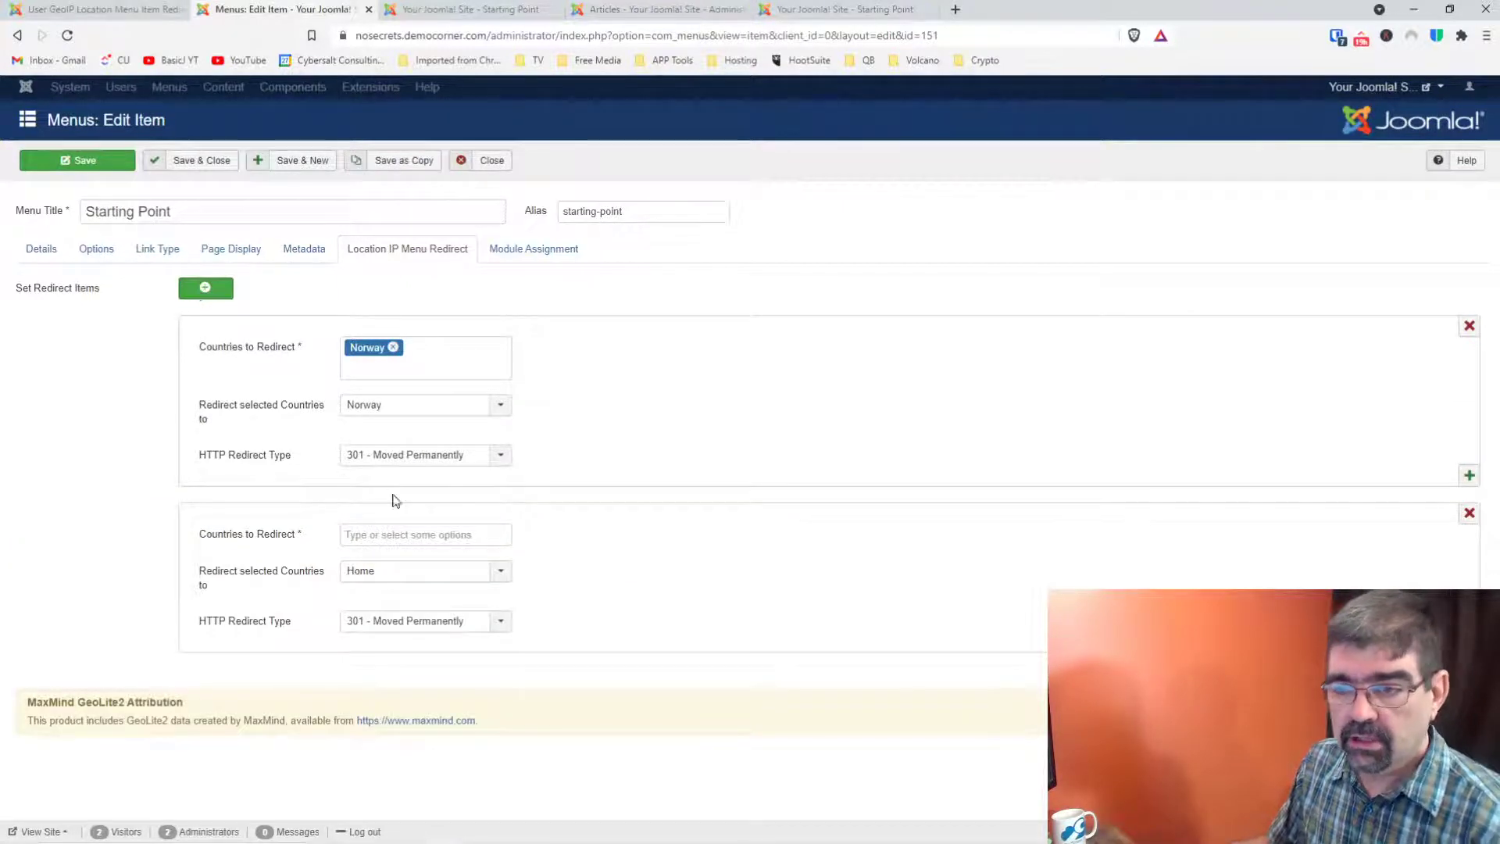
pyautogui.click(410, 530)
pyautogui.write('swi')
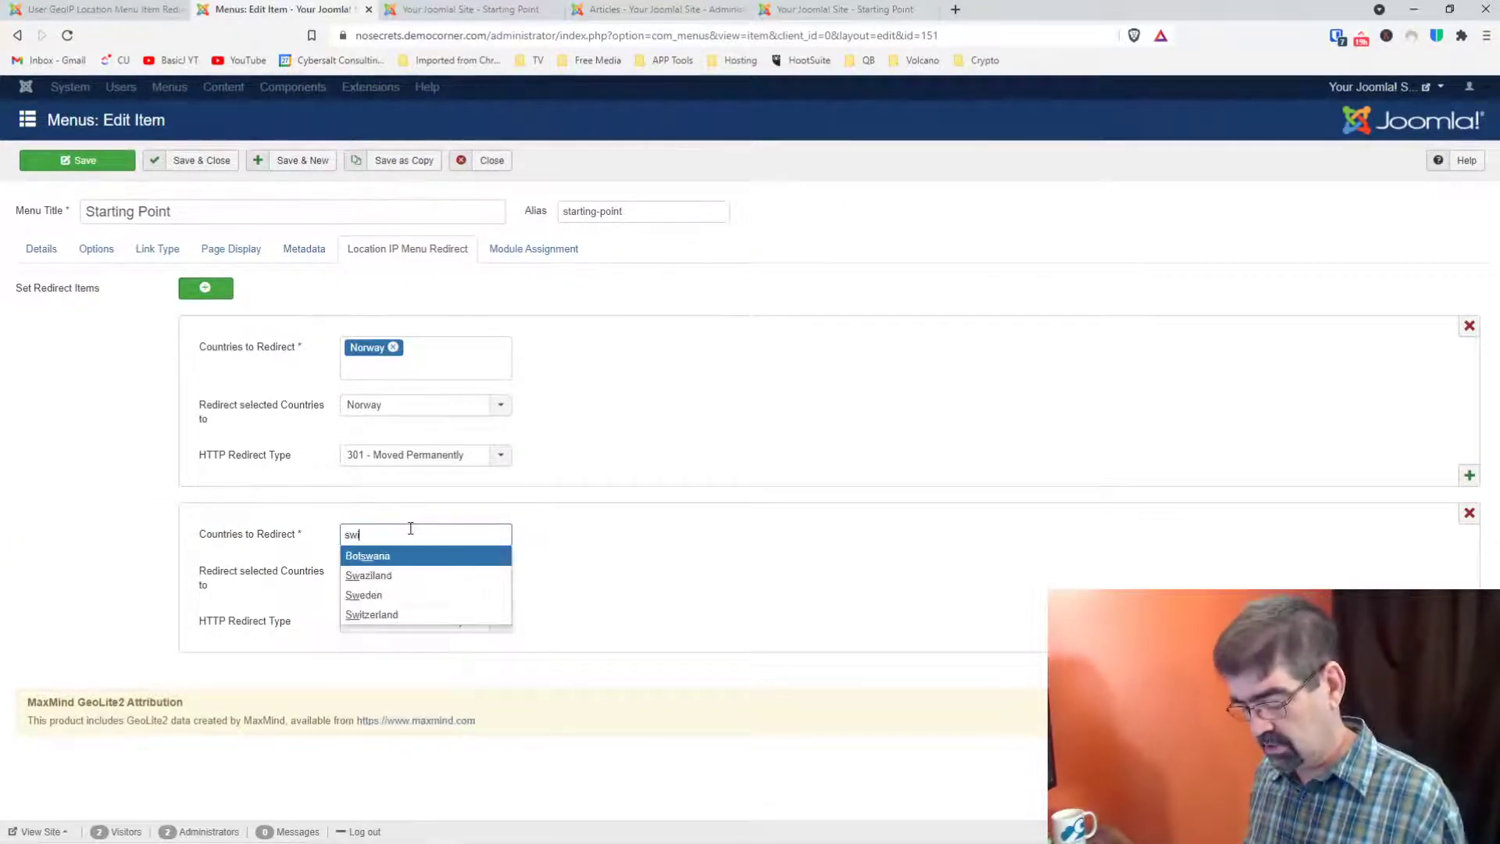
pyautogui.write('tz')
pyautogui.click(409, 555)
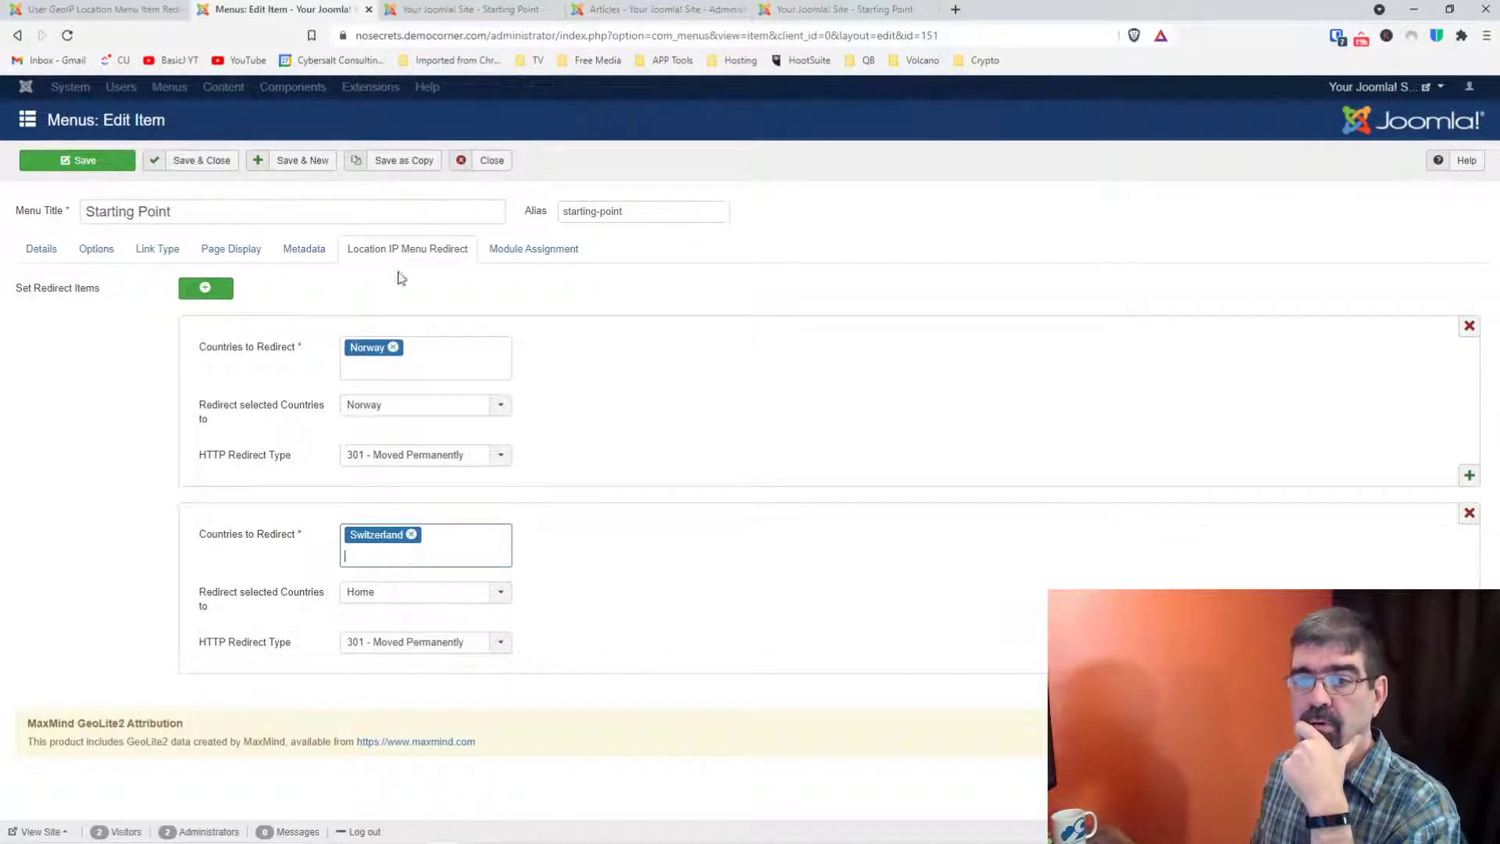
pyautogui.click(61, 166)
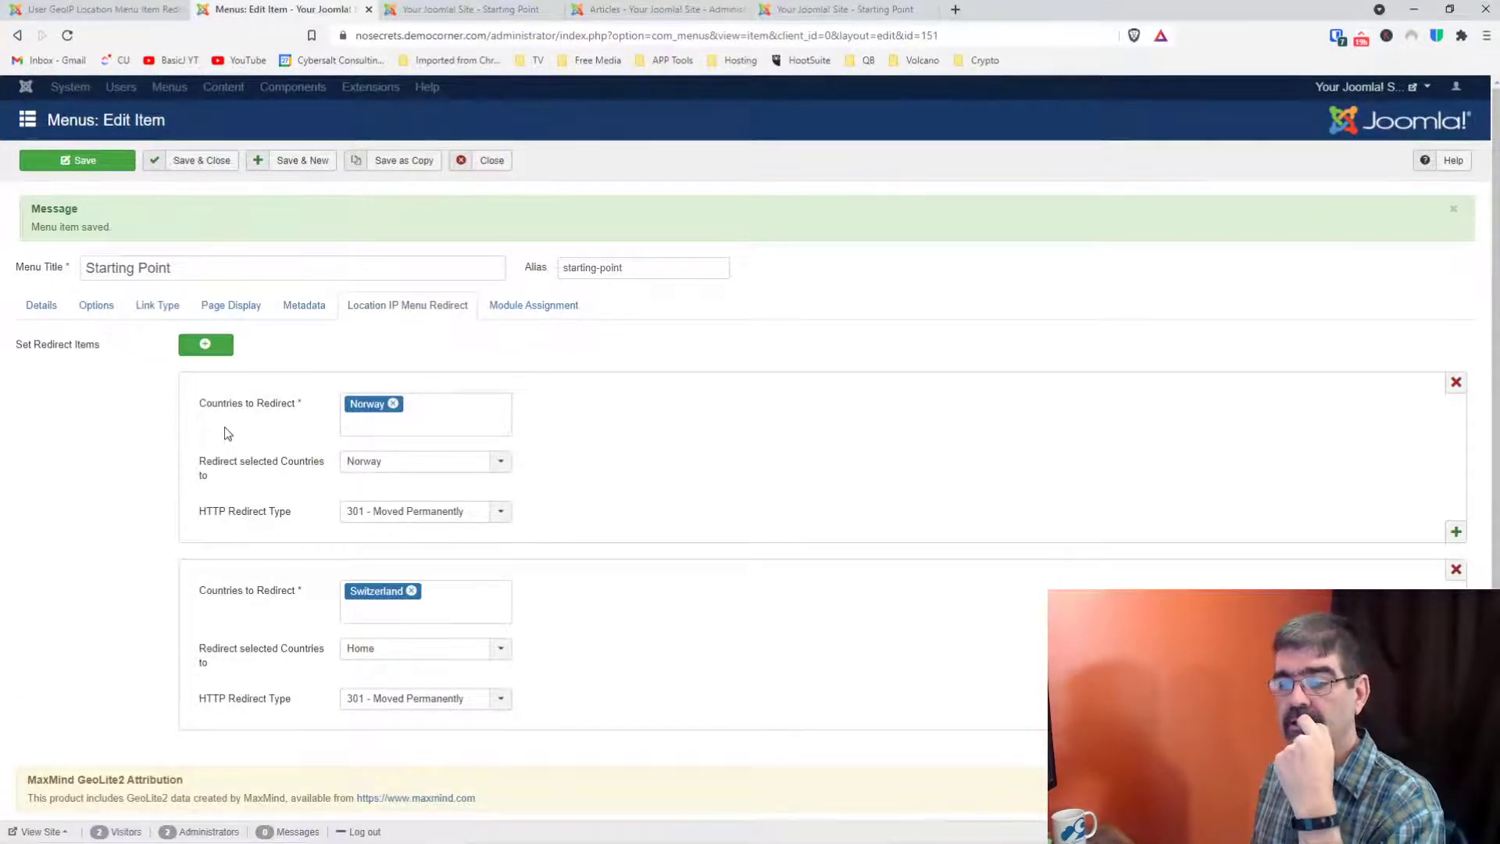
# Step: Set the Switzerland redirect's destination to the Switzerland menu item, and save Starting Point
pyautogui.click(427, 649)
pyautogui.click(406, 766)
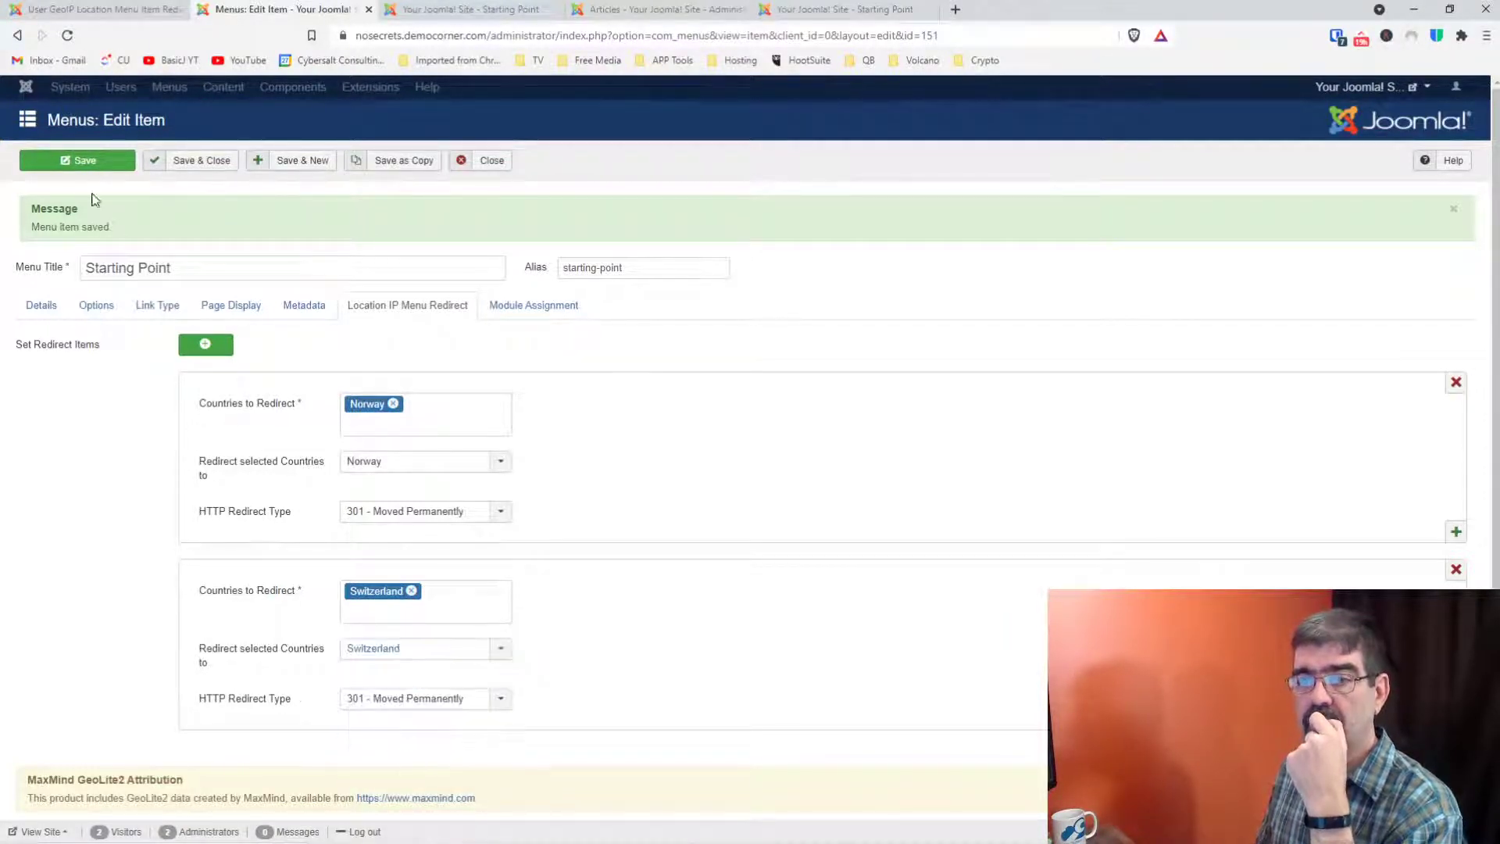
pyautogui.click(75, 170)
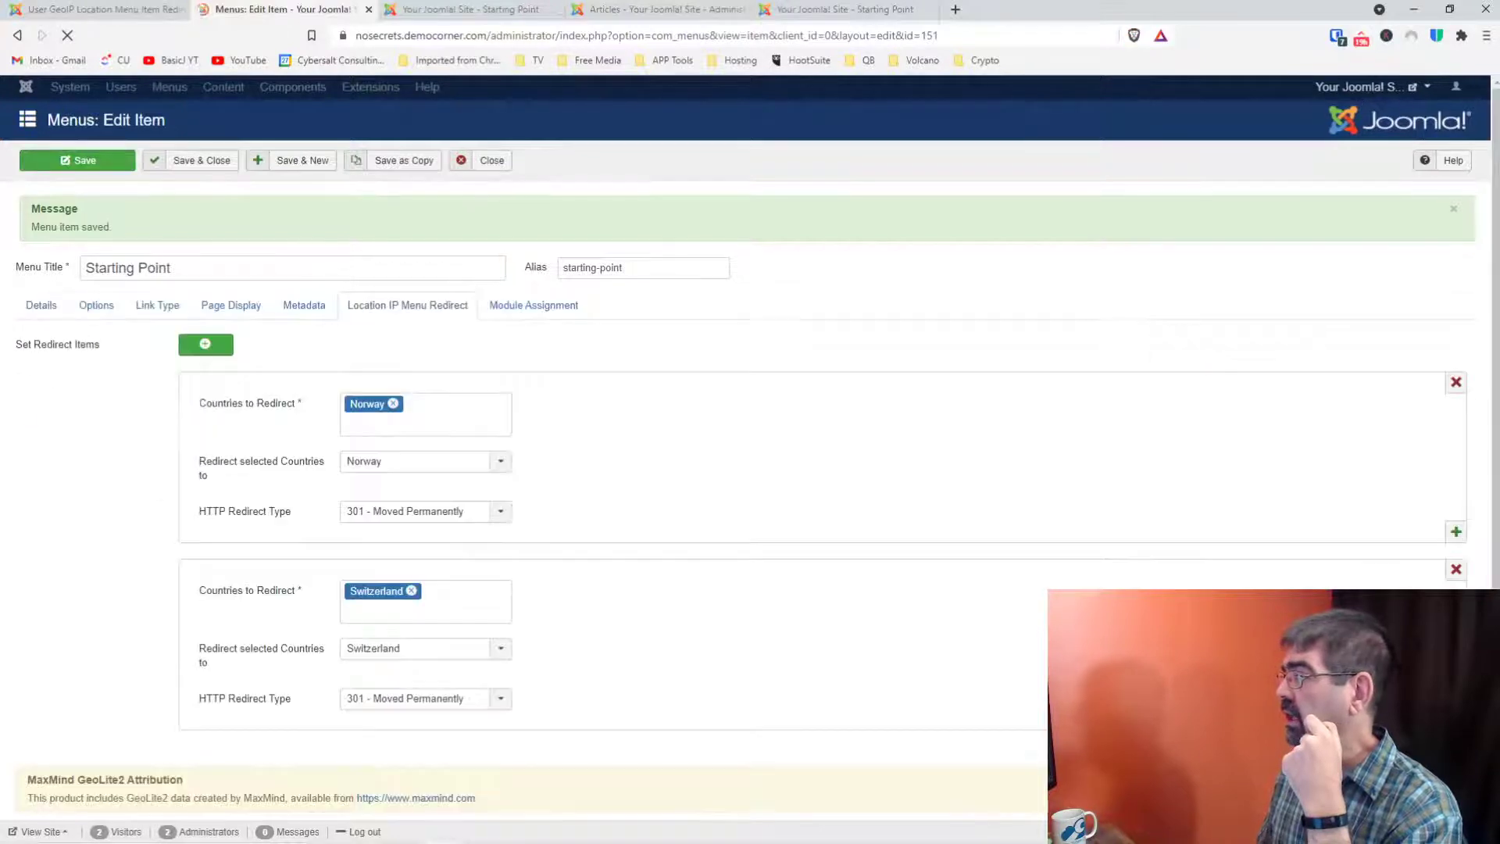
# Step: Switch to the incognito Chrome window, connect its NordVPN extension to Switzerland and reload the site page
pyautogui.hotkey('alt', 'Tab')
pyautogui.moveTo(826, 54); pyautogui.dragTo(859, 2)
pyautogui.click(1361, 40)
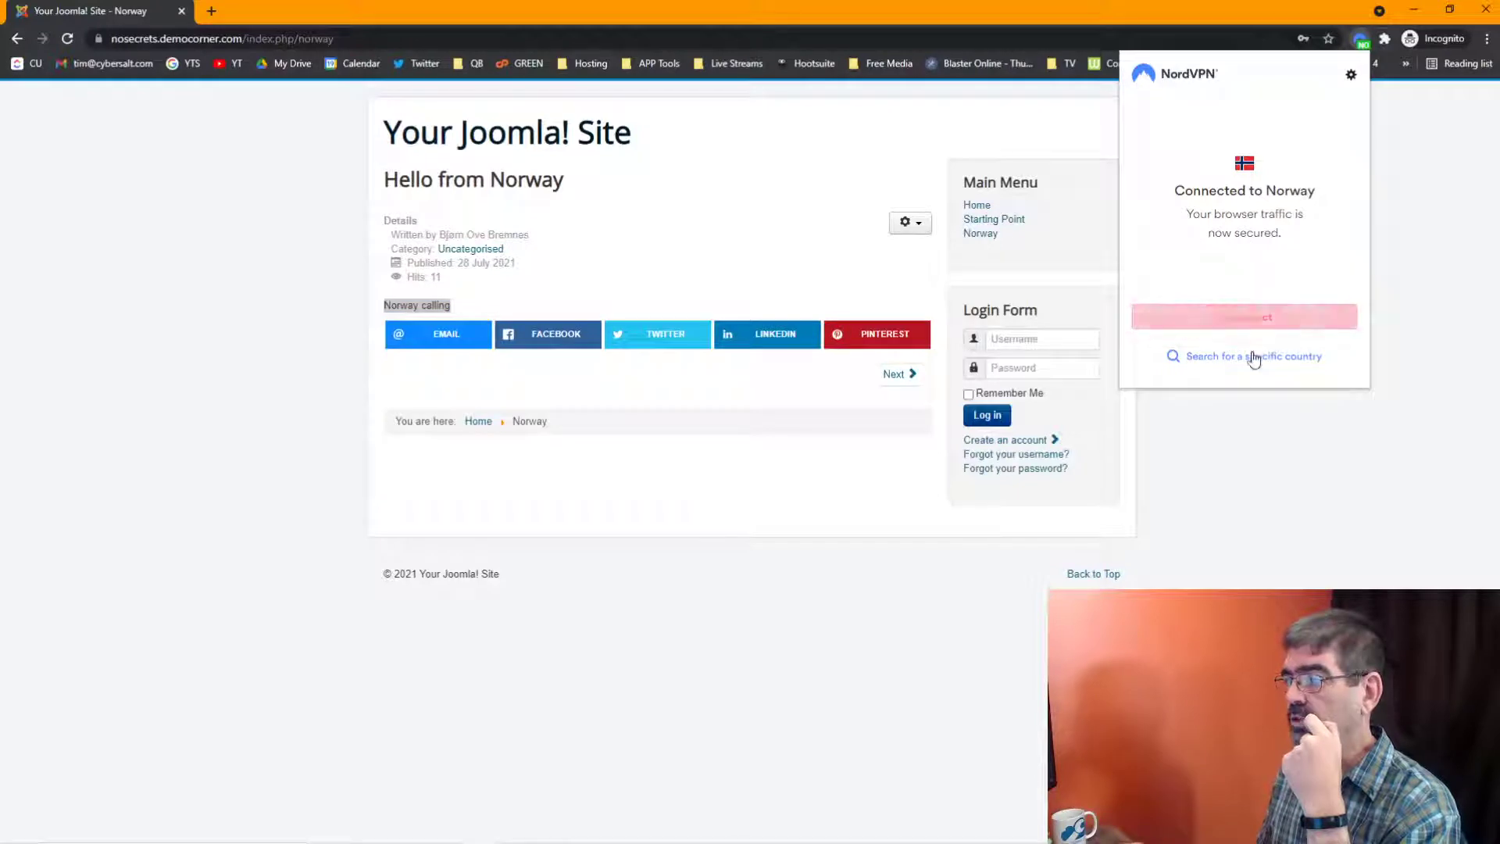
pyautogui.click(1252, 356)
pyautogui.write('swit')
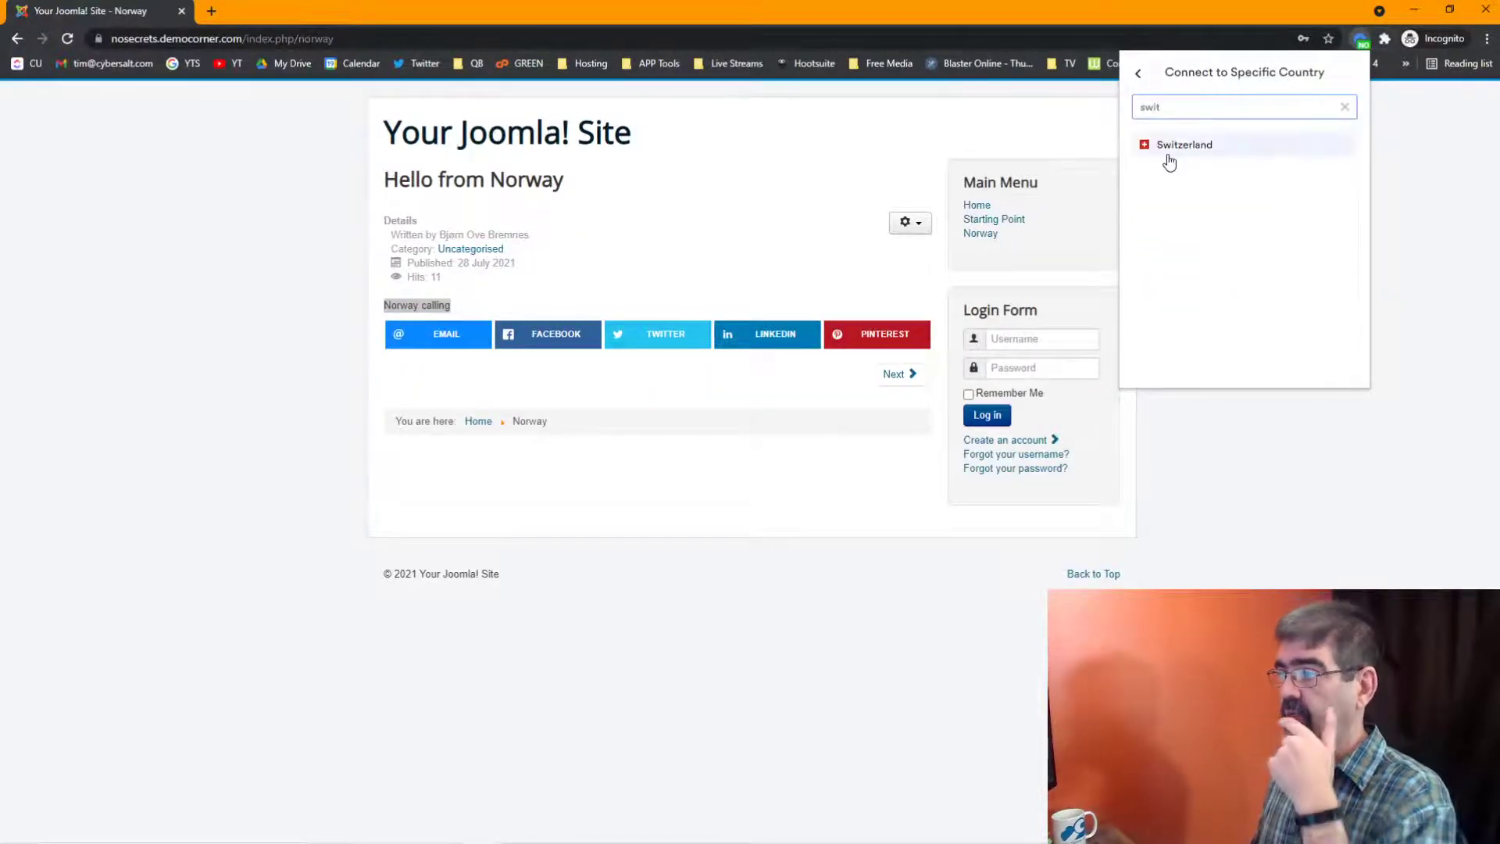
pyautogui.click(1169, 156)
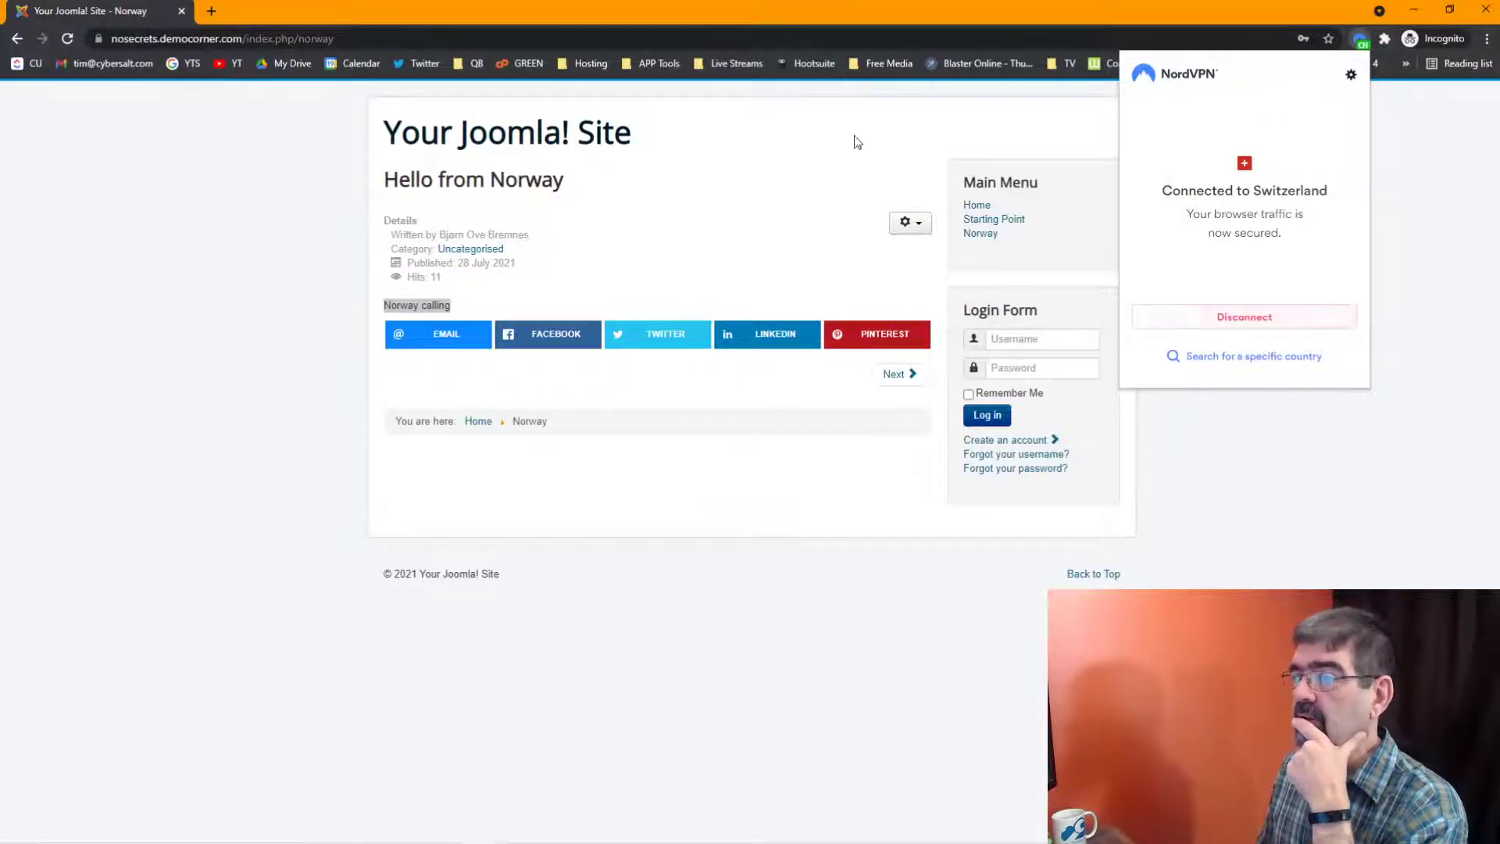
pyautogui.click(772, 131)
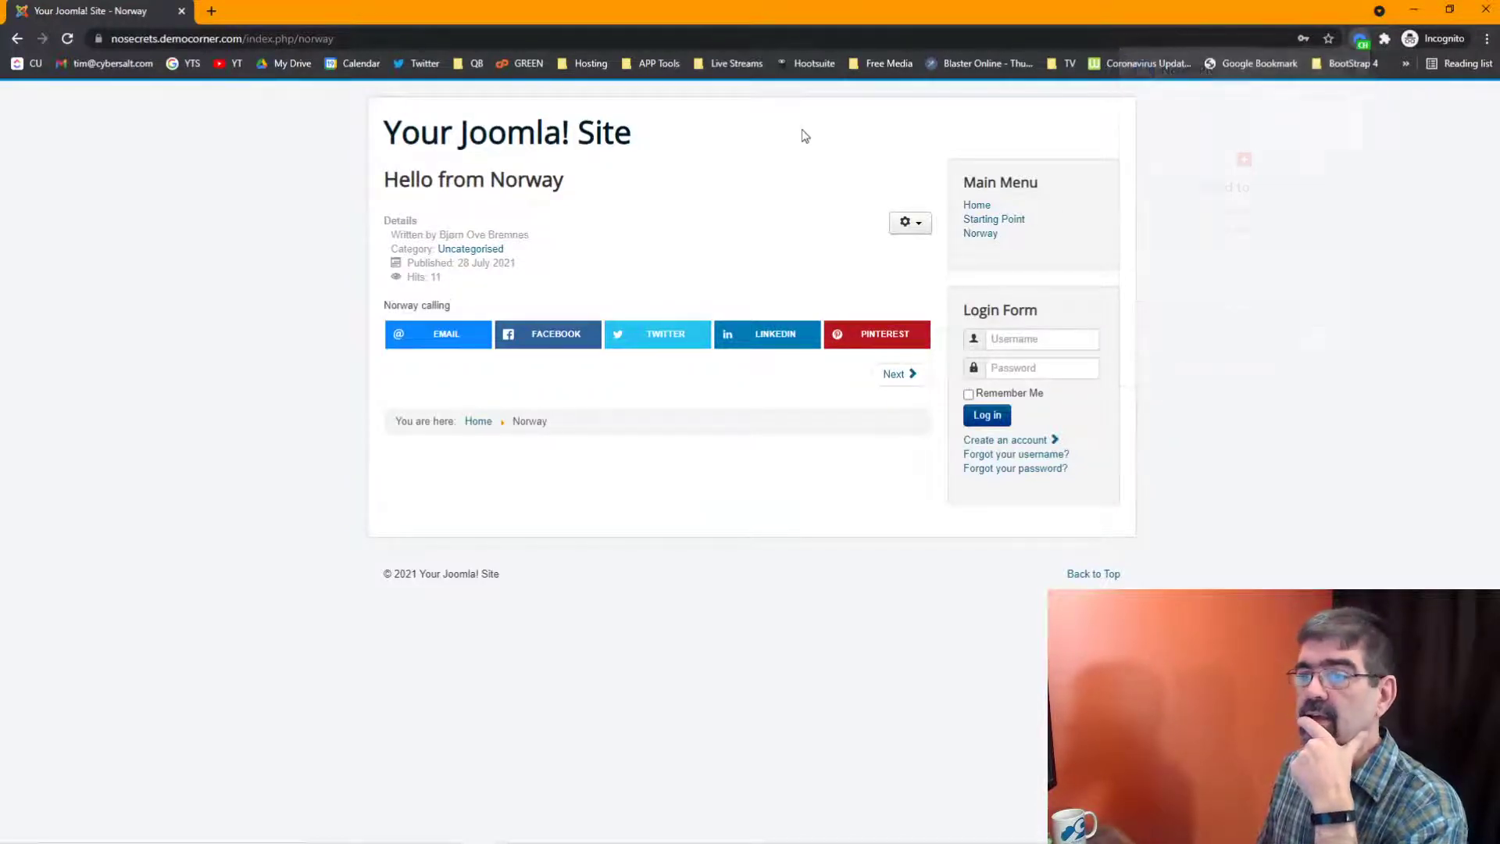
pyautogui.click(67, 39)
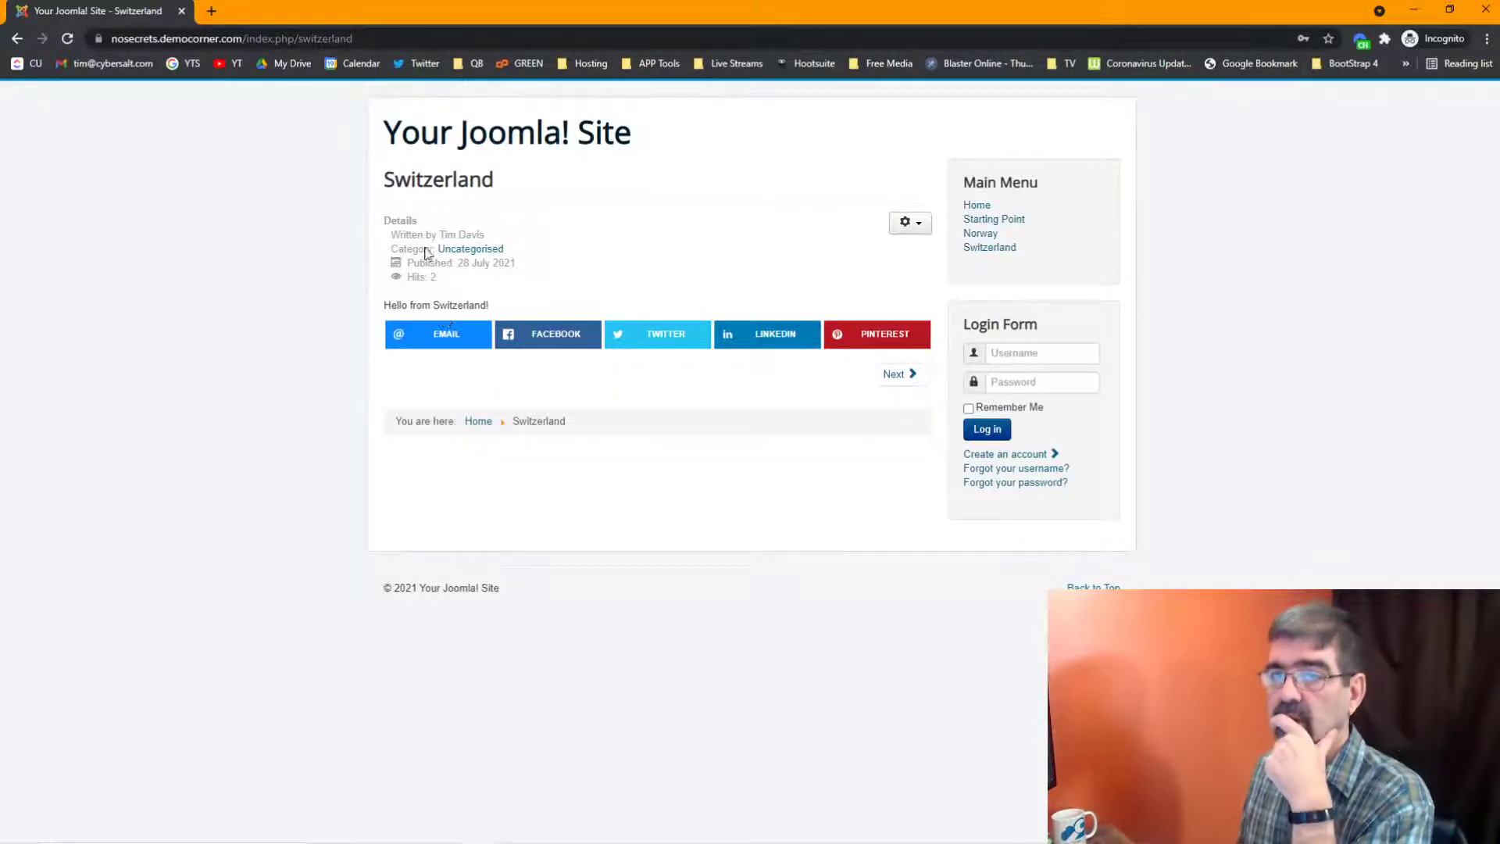
# Step: Back in the Joomla administrator, set the Switzerland redirect's HTTP Redirect Type to 302 - Found and save Starting Point
pyautogui.moveTo(345, 11); pyautogui.dragTo(1499, 11)
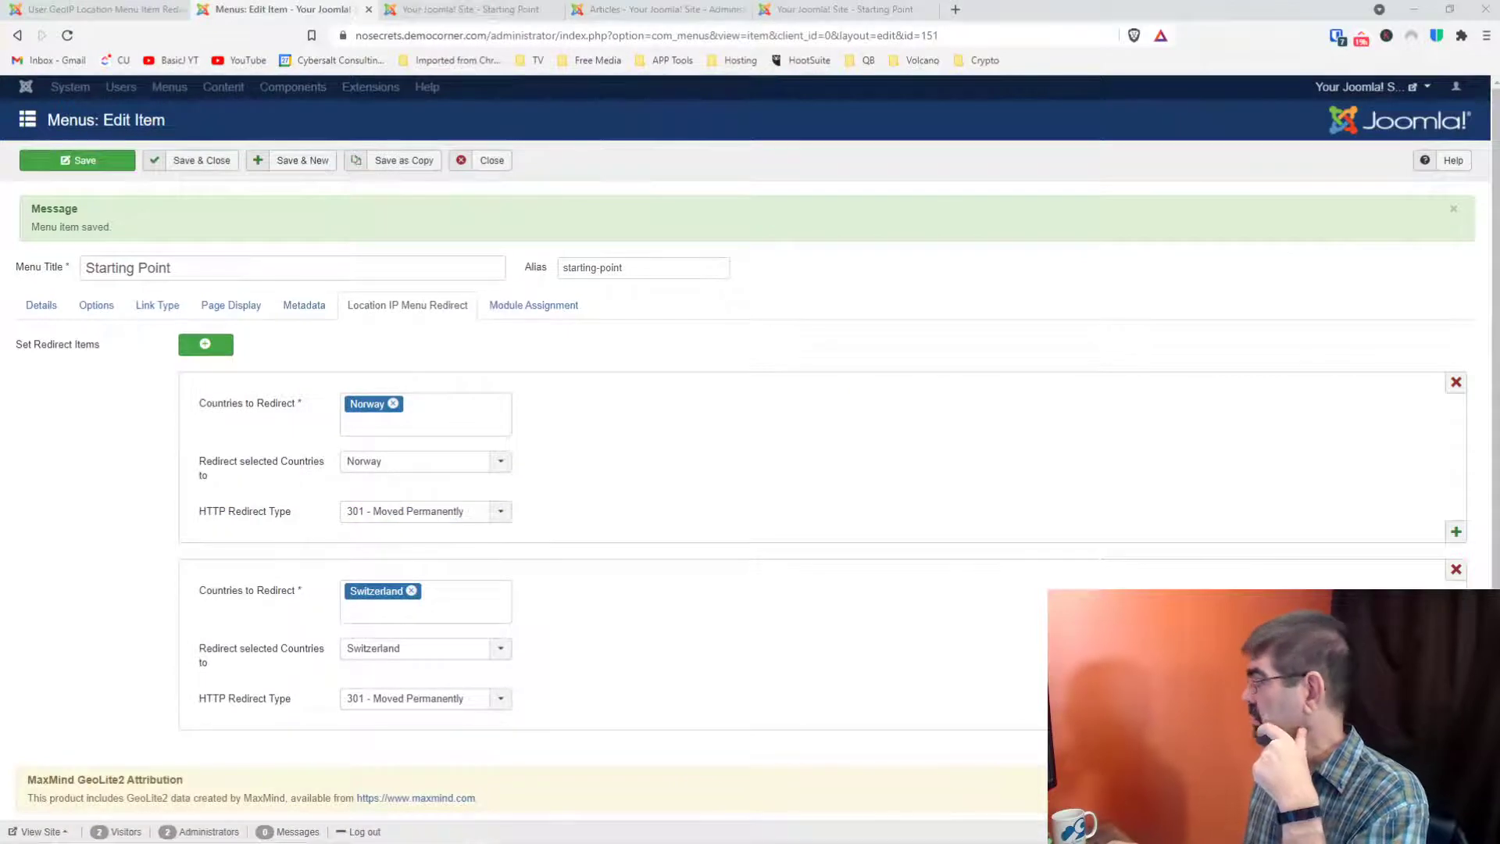
pyautogui.click(1426, 87)
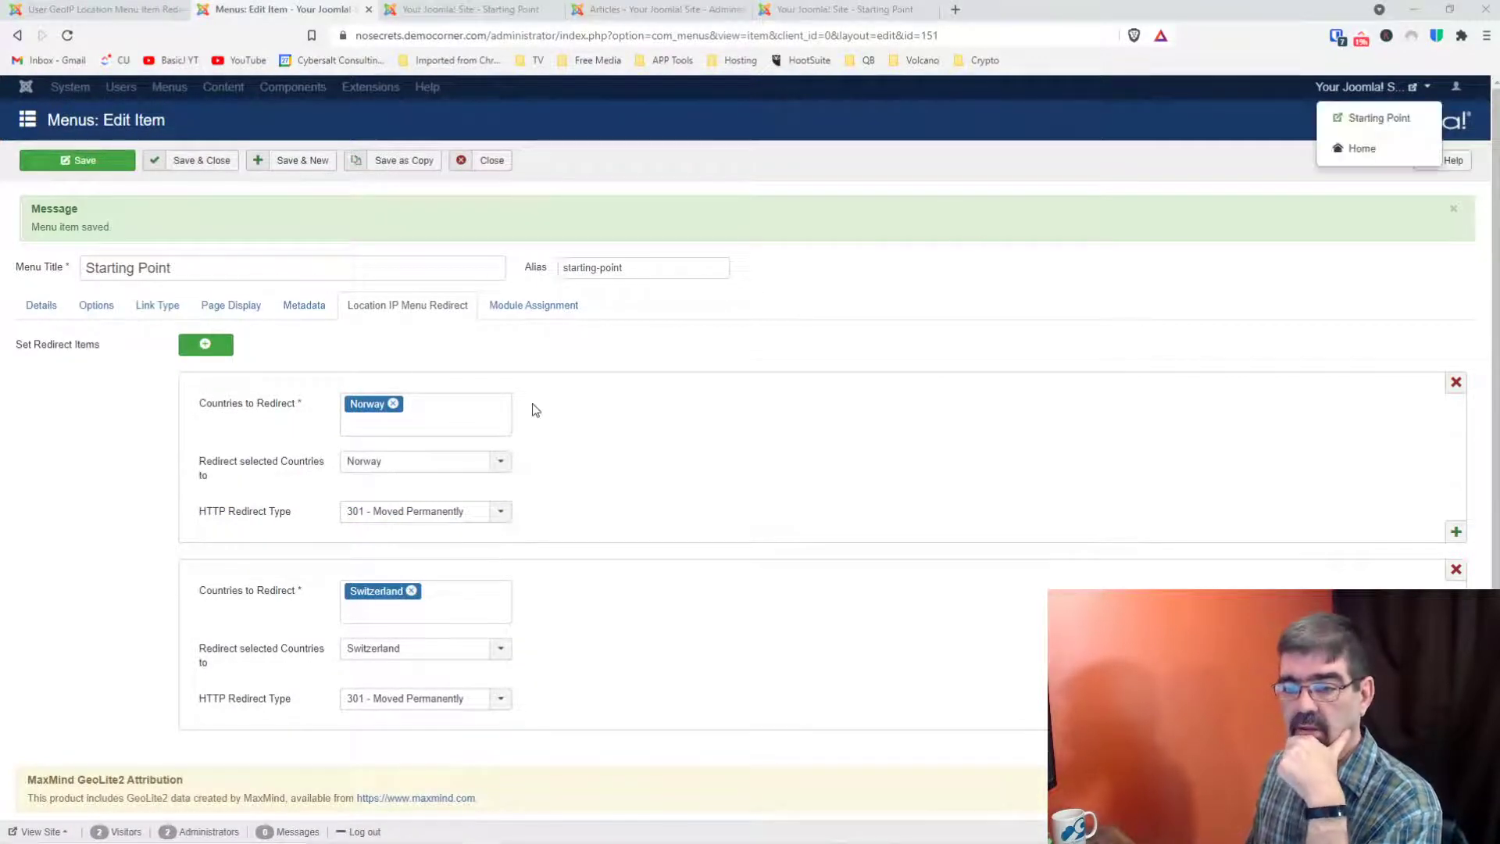
pyautogui.click(403, 703)
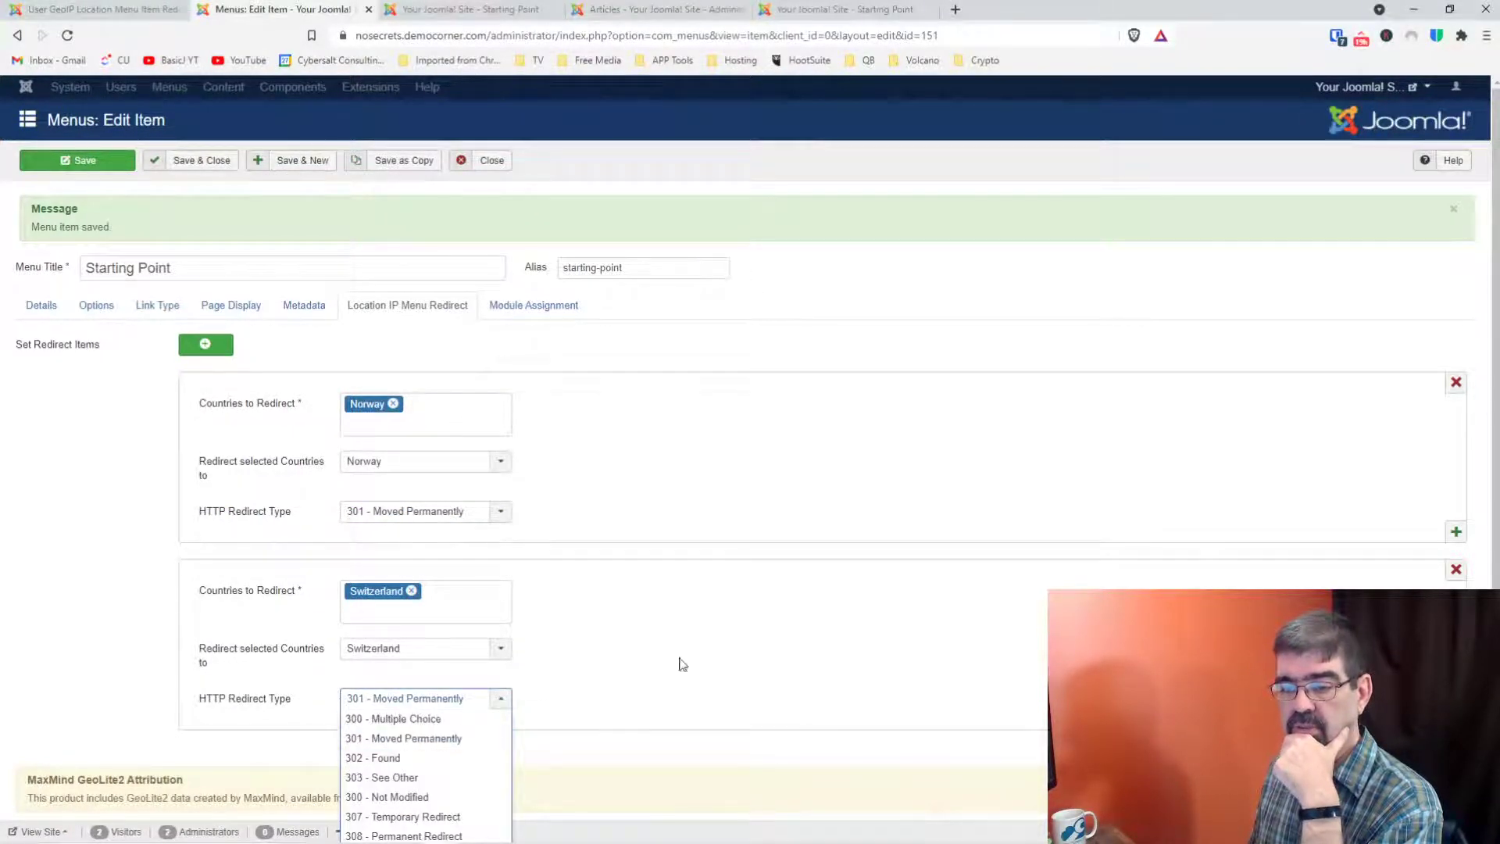
pyautogui.scroll(-1, 747, 575)
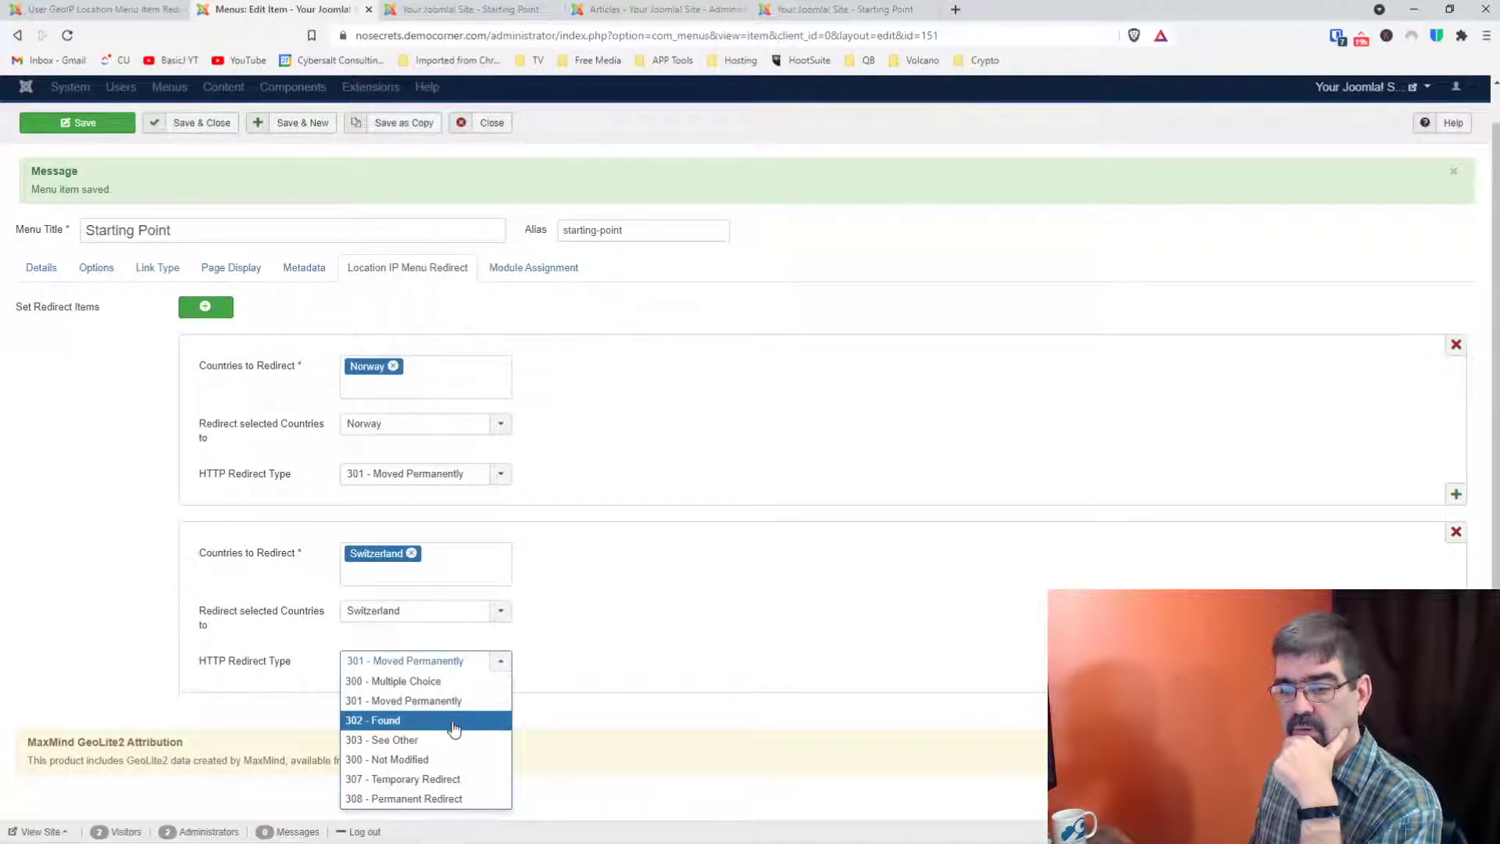
pyautogui.click(454, 720)
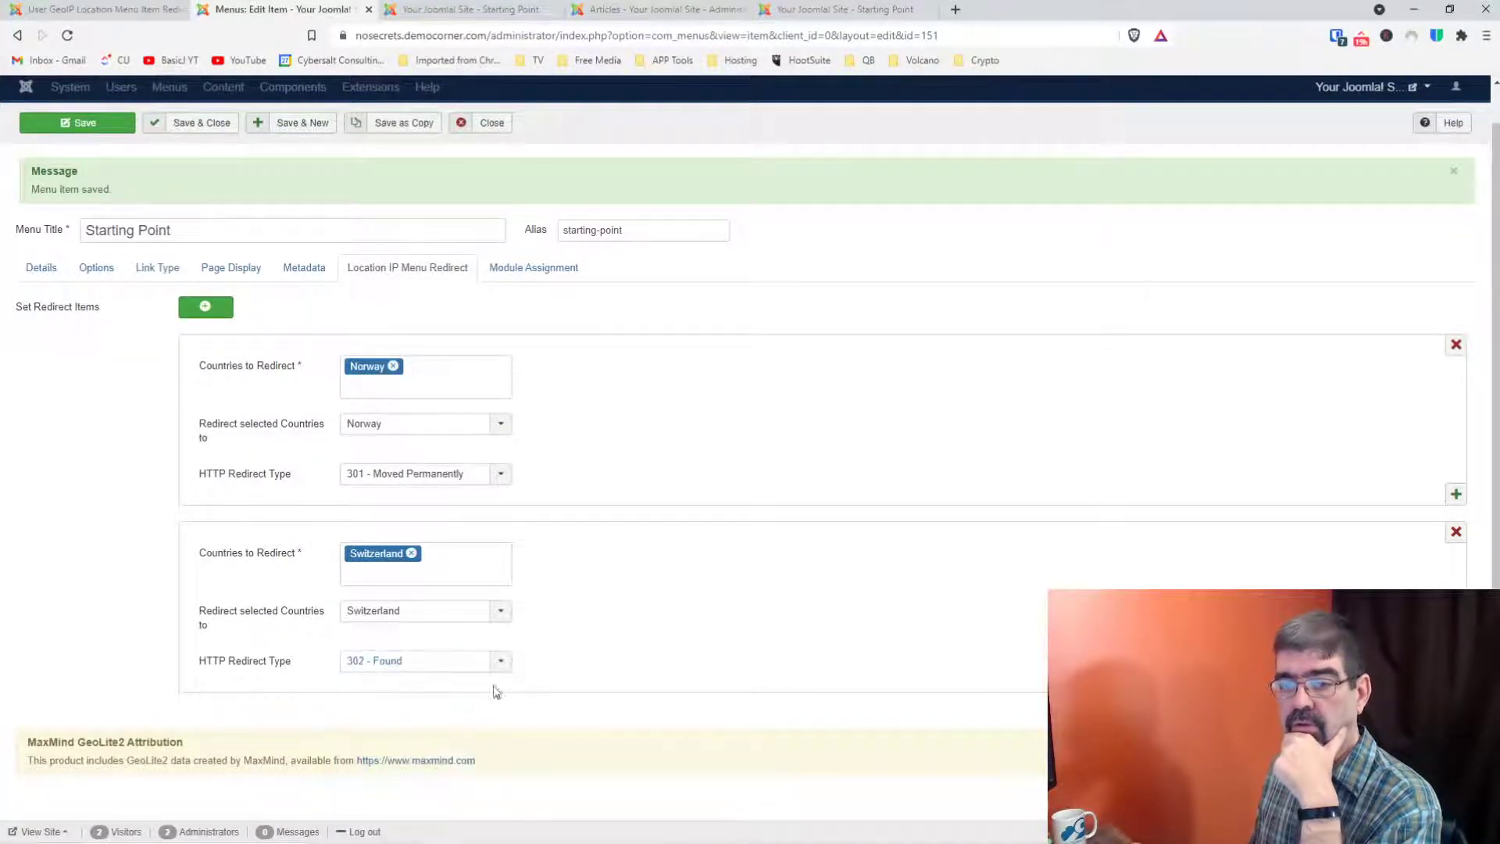
pyautogui.click(68, 125)
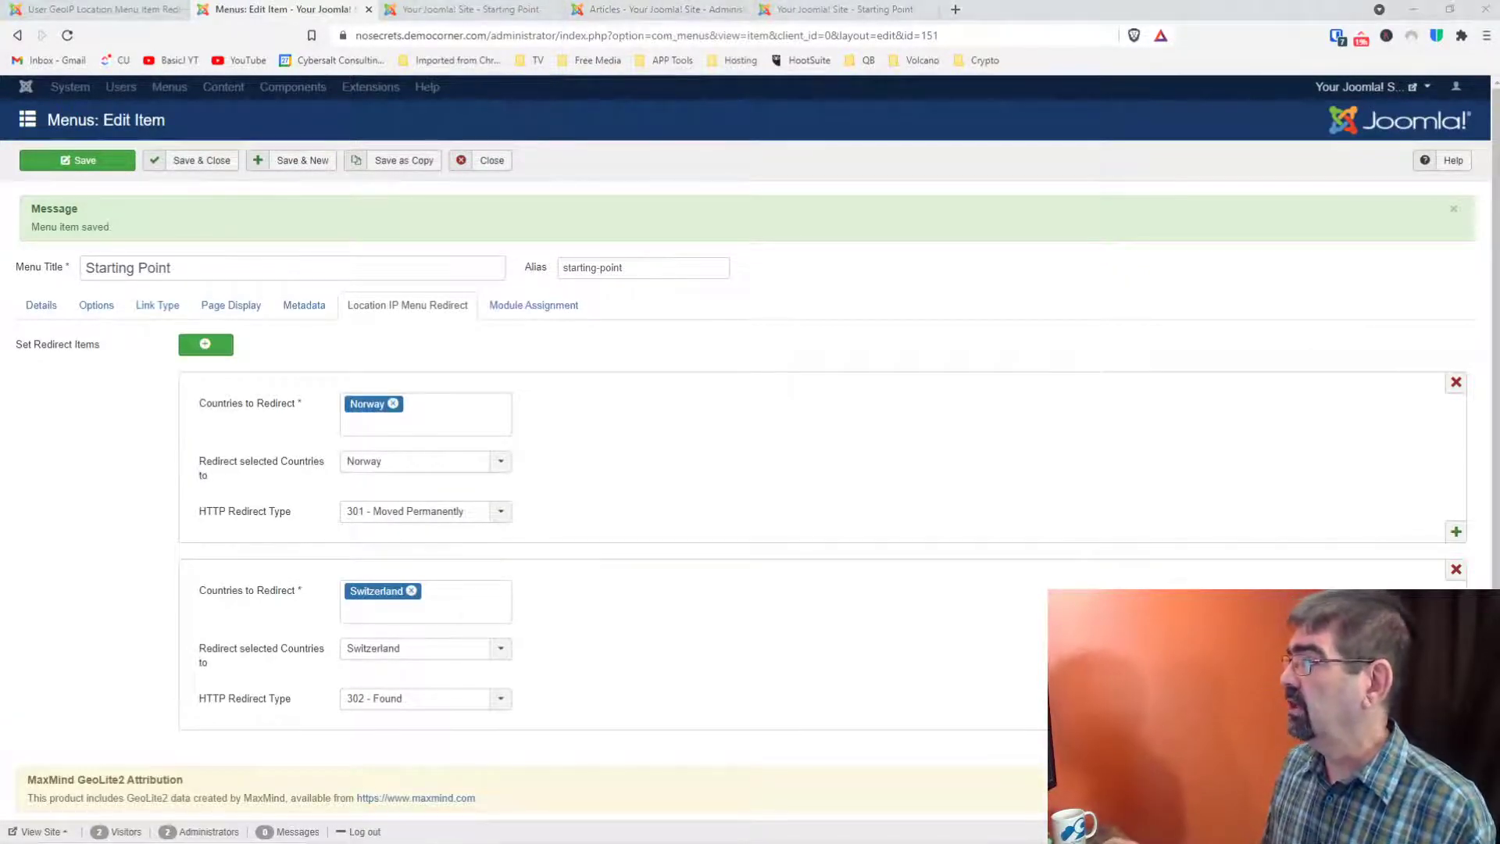
# Step: Test the redirects in the incognito window by reloading the page and opening Switzerland and Starting Point from the Main Menu
pyautogui.hotkey('alt', 'Tab')
pyautogui.click(198, 110)
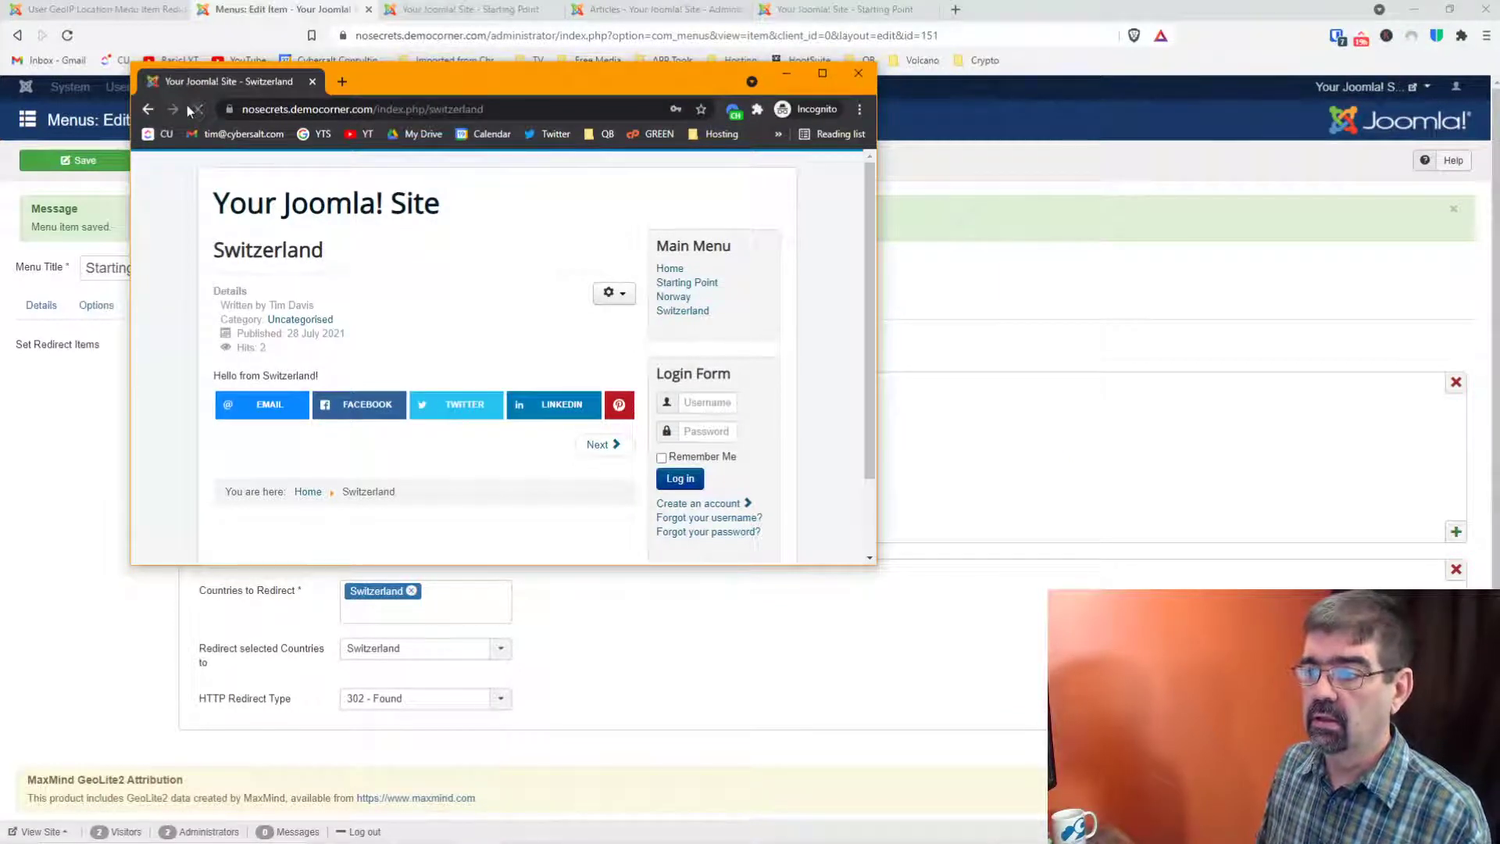
pyautogui.click(684, 312)
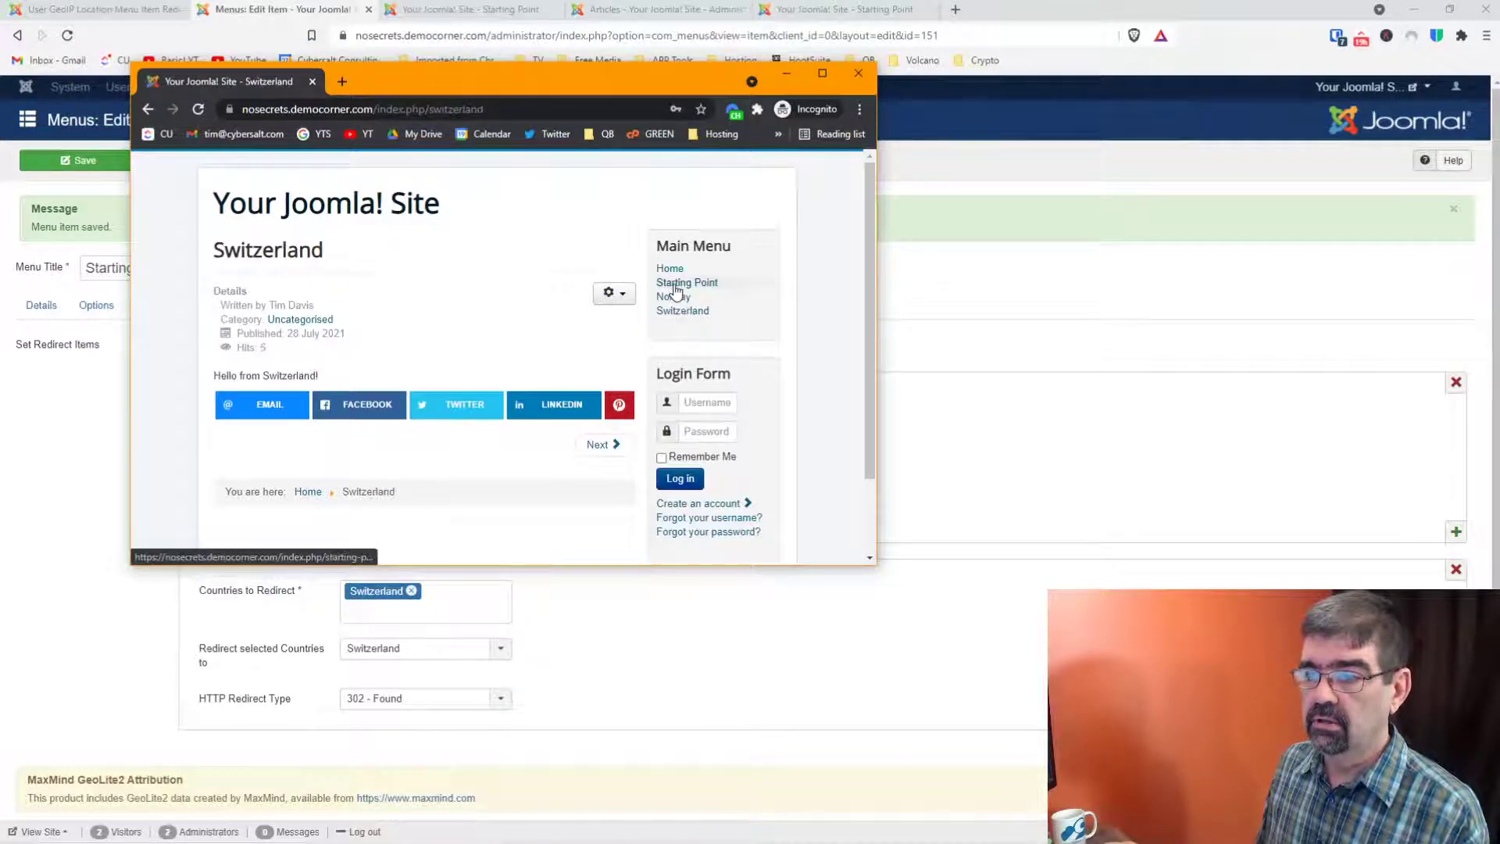
pyautogui.click(676, 289)
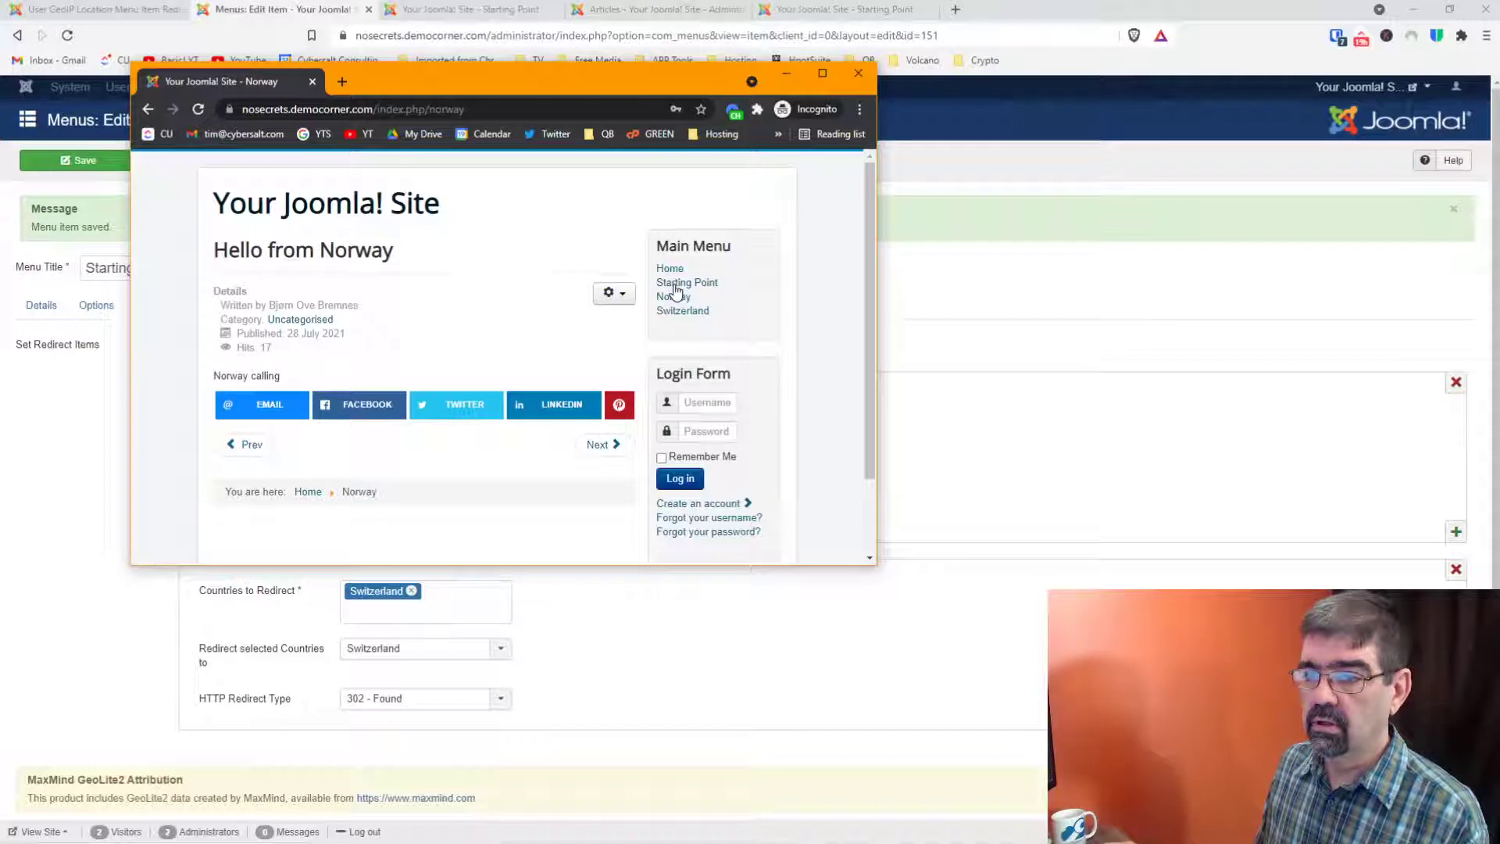
pyautogui.click(676, 290)
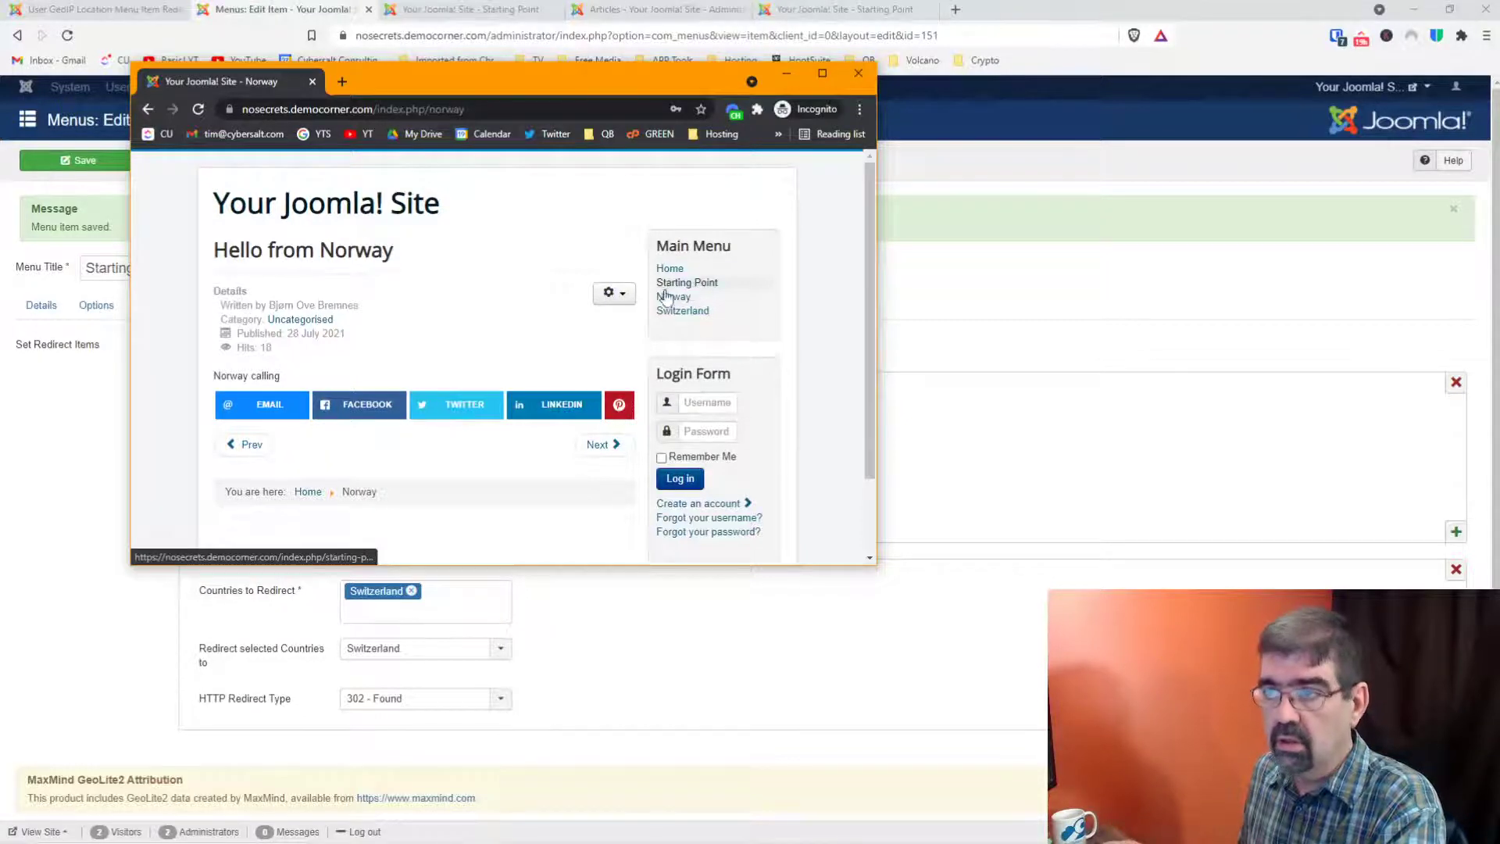
pyautogui.click(820, 73)
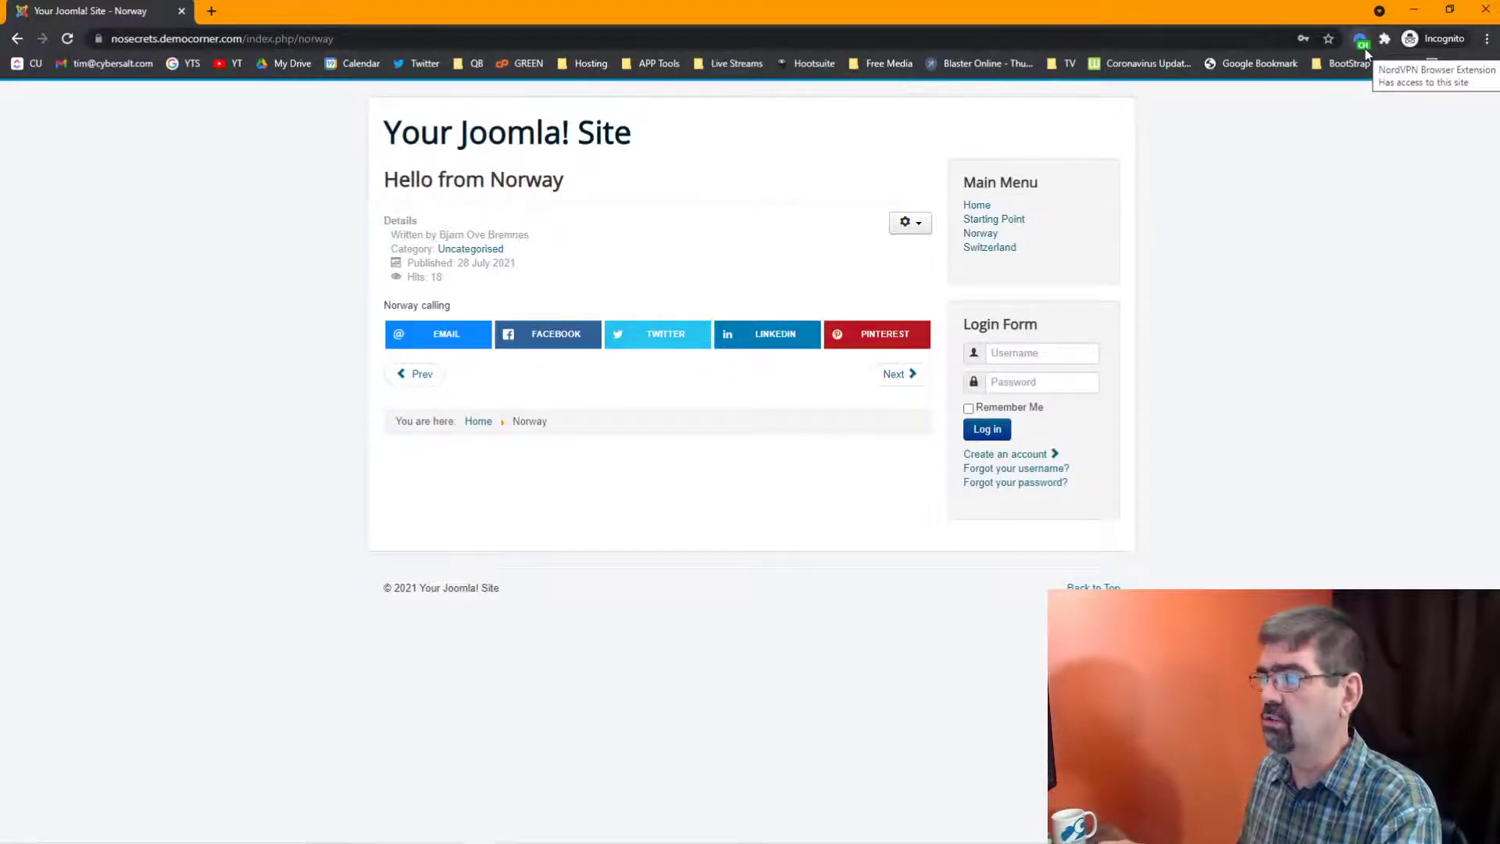
pyautogui.click(983, 226)
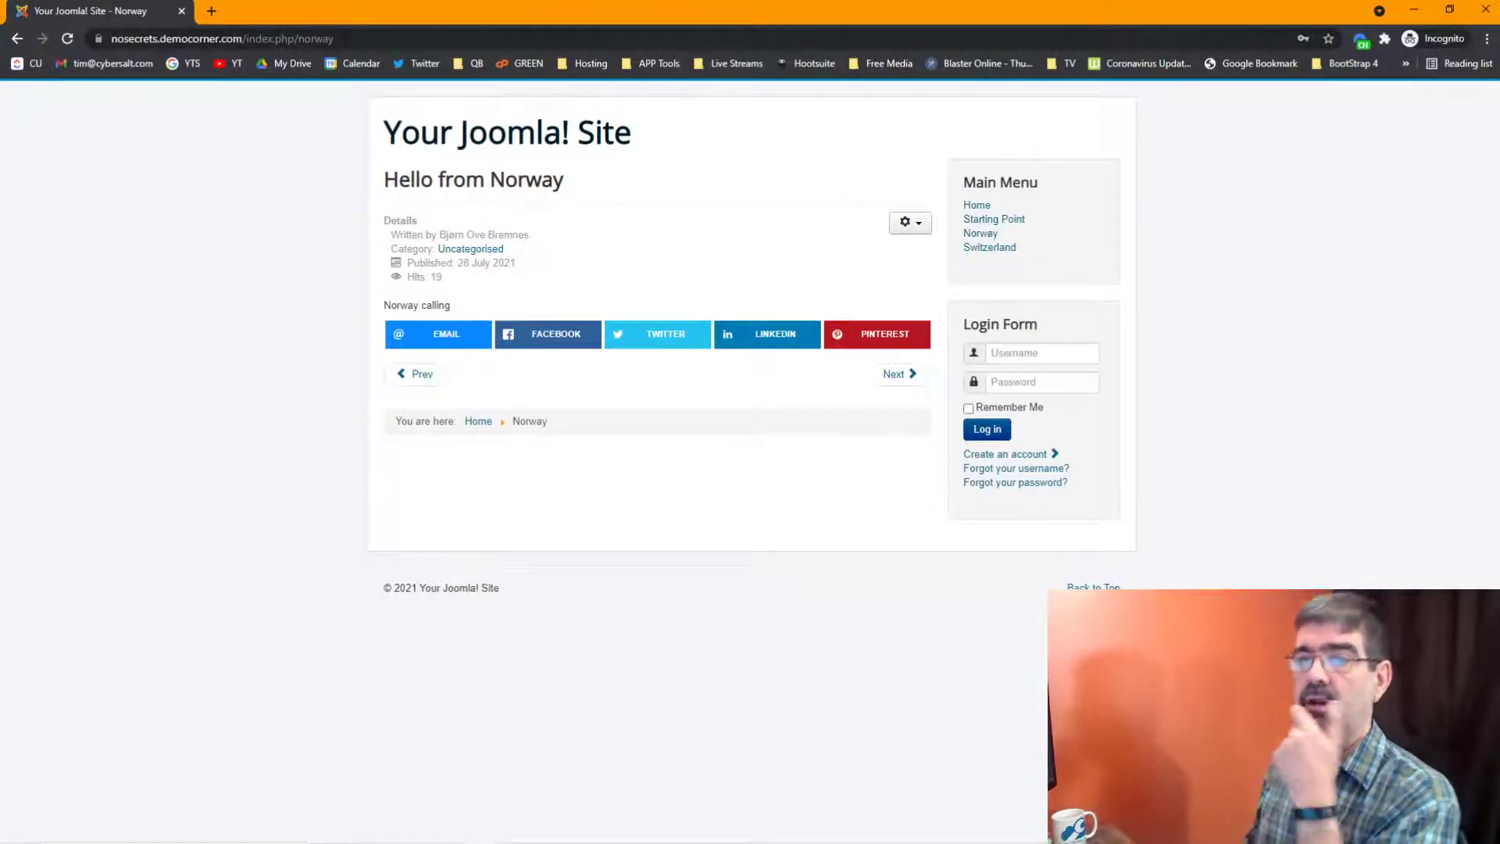
# Step: Copy the current page's URL, and check Starting Point and Switzerland in the Main Menu once more
pyautogui.click(312, 39)
pyautogui.rightClick(303, 41)
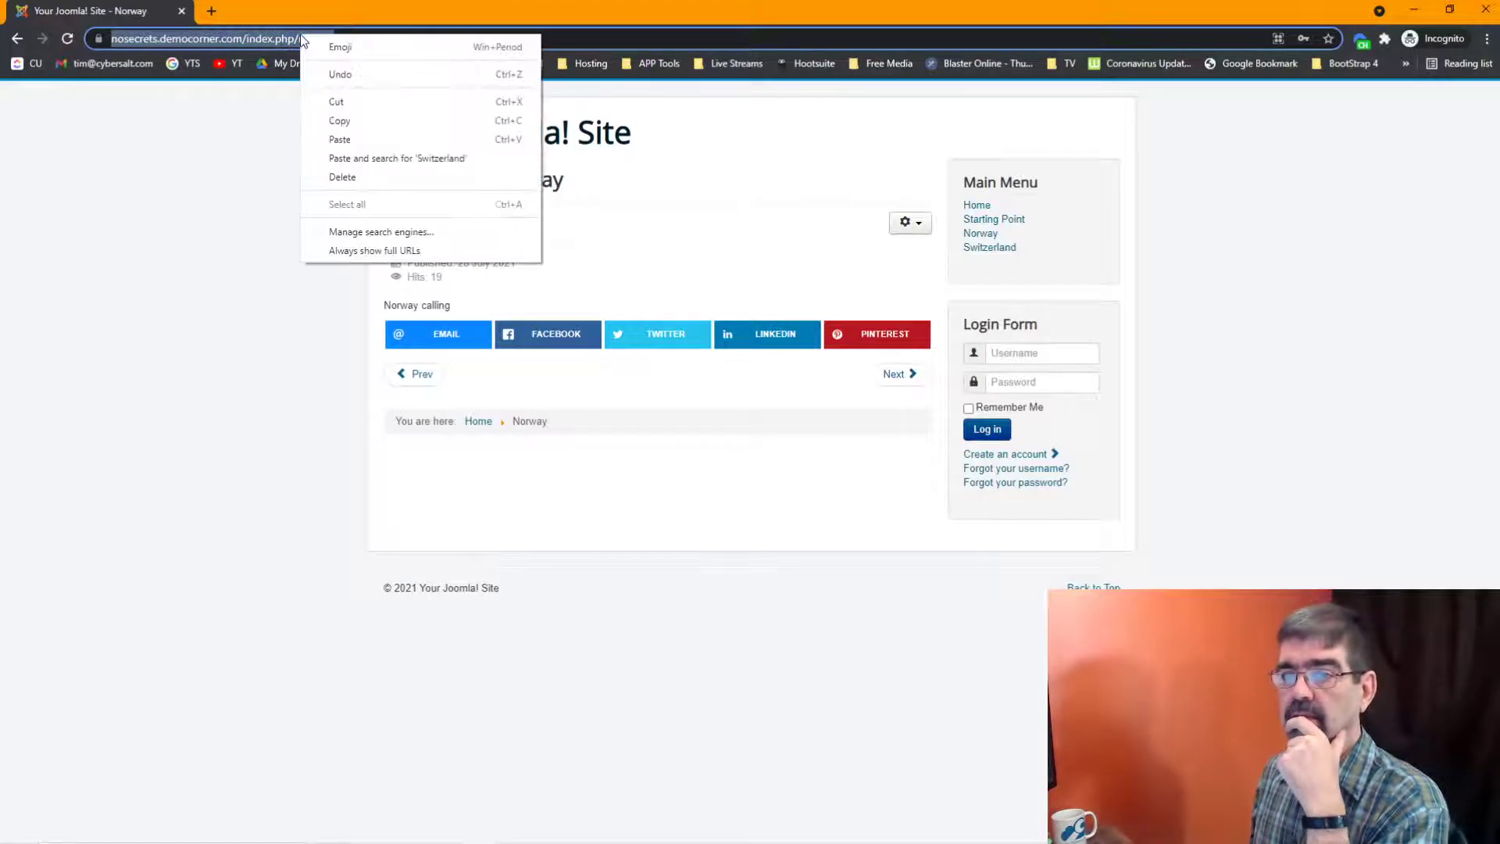
pyautogui.click(368, 121)
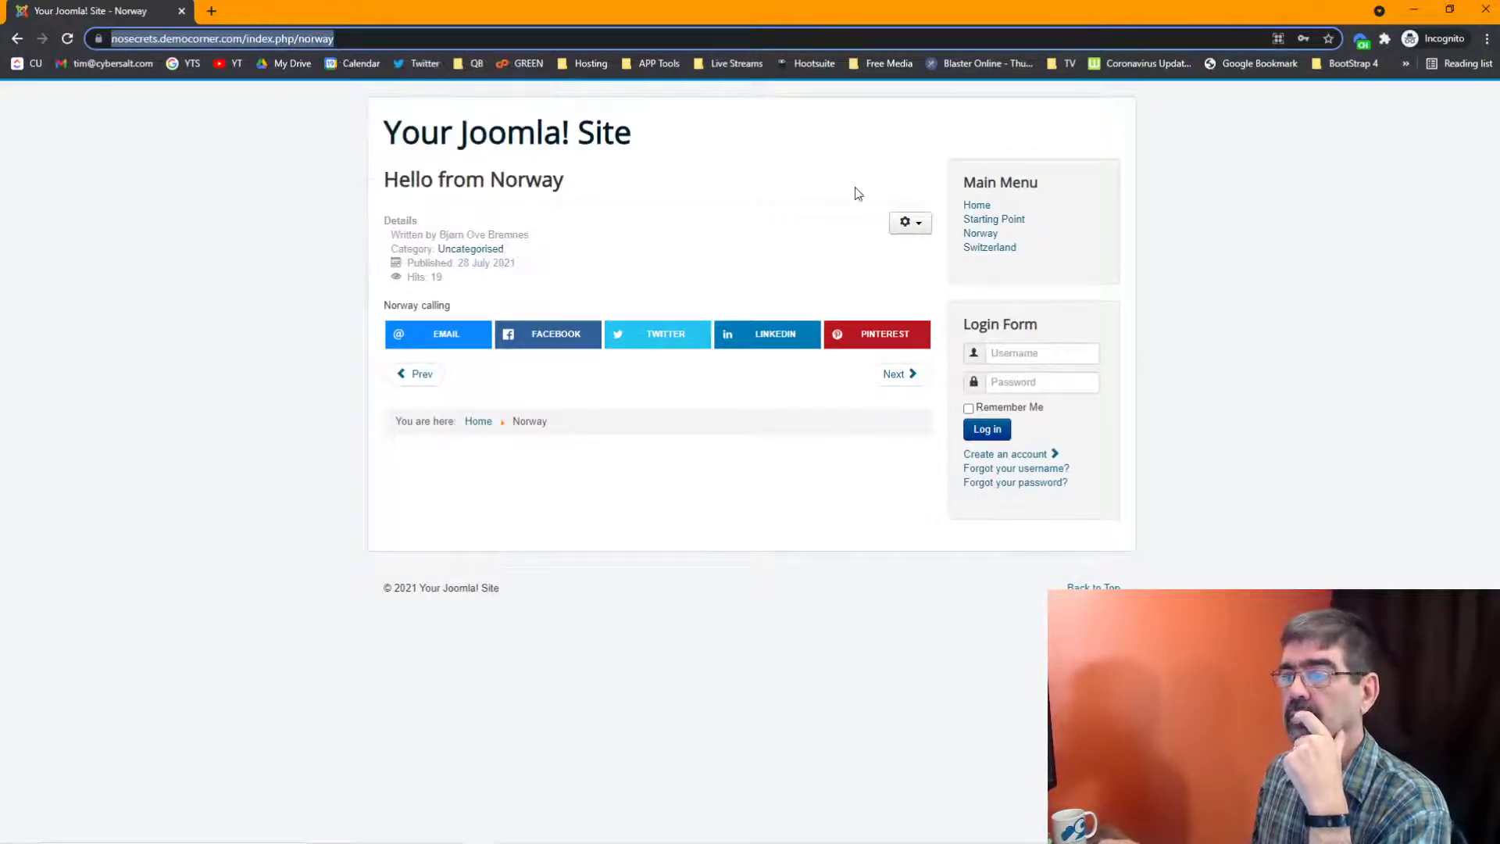
pyautogui.click(1012, 223)
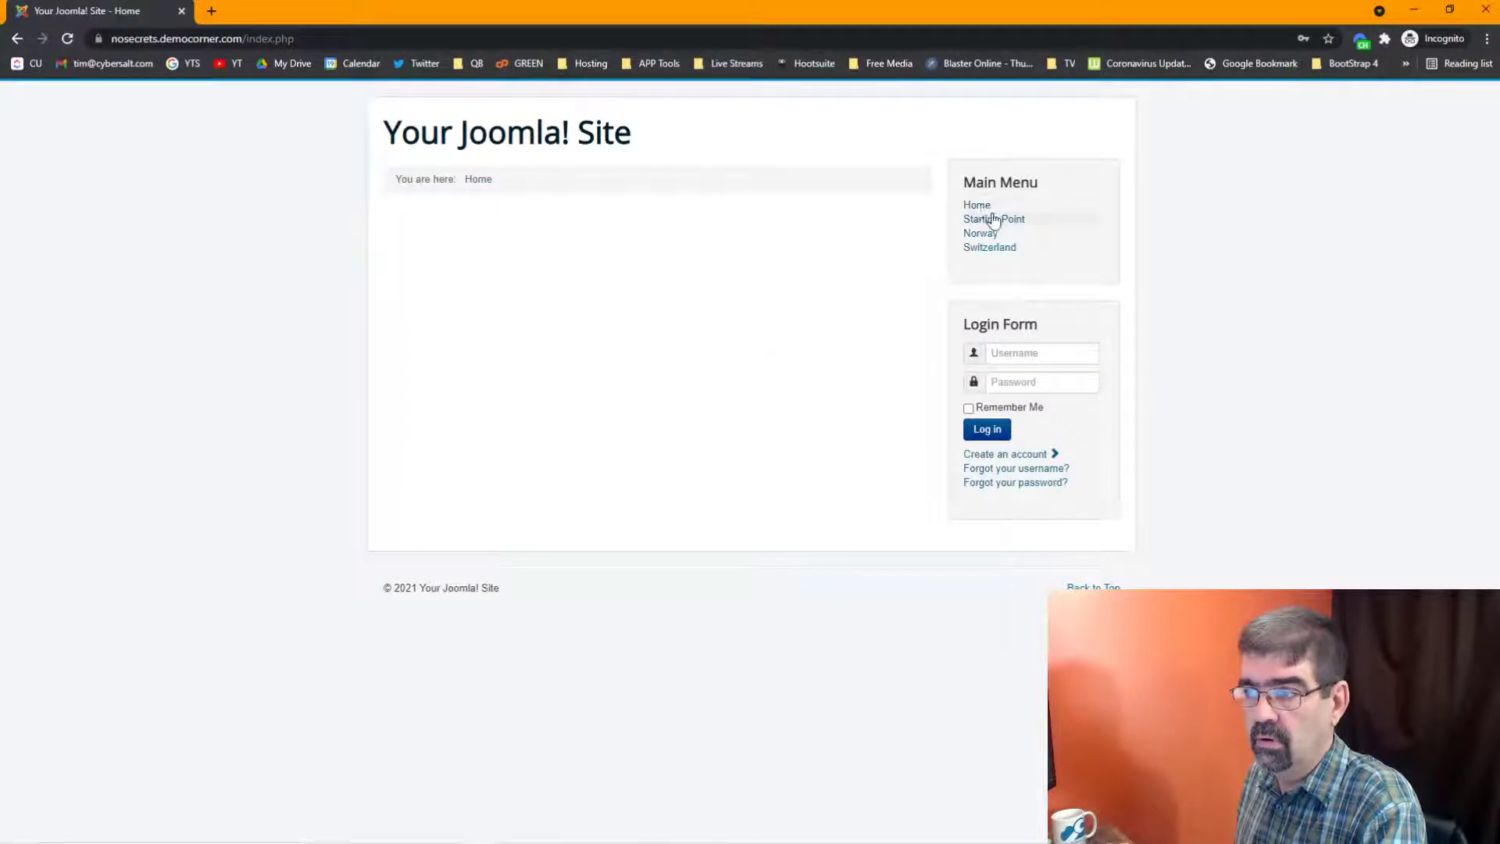
pyautogui.click(994, 224)
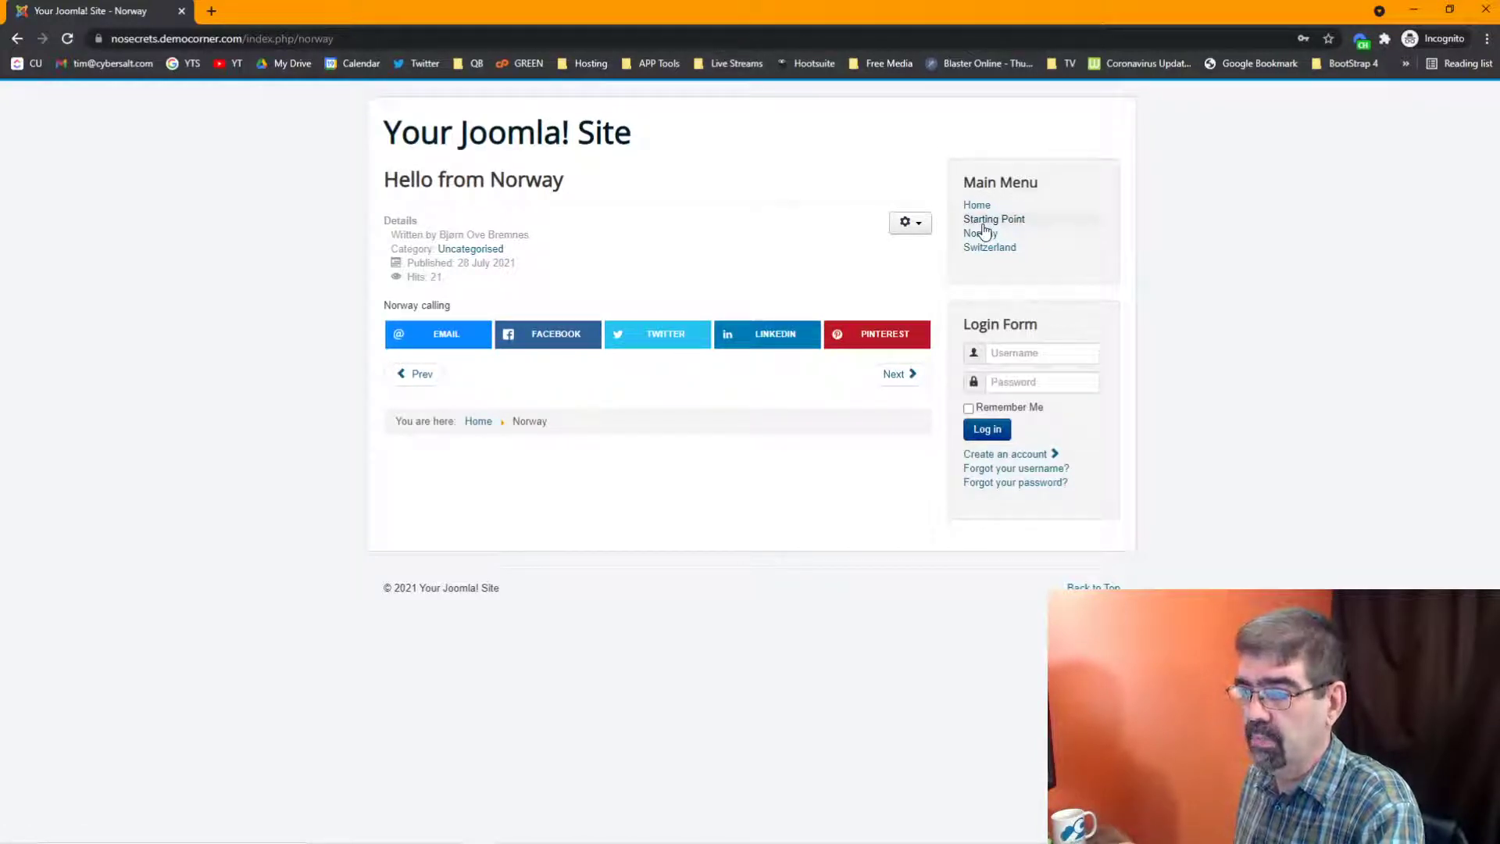
pyautogui.click(987, 250)
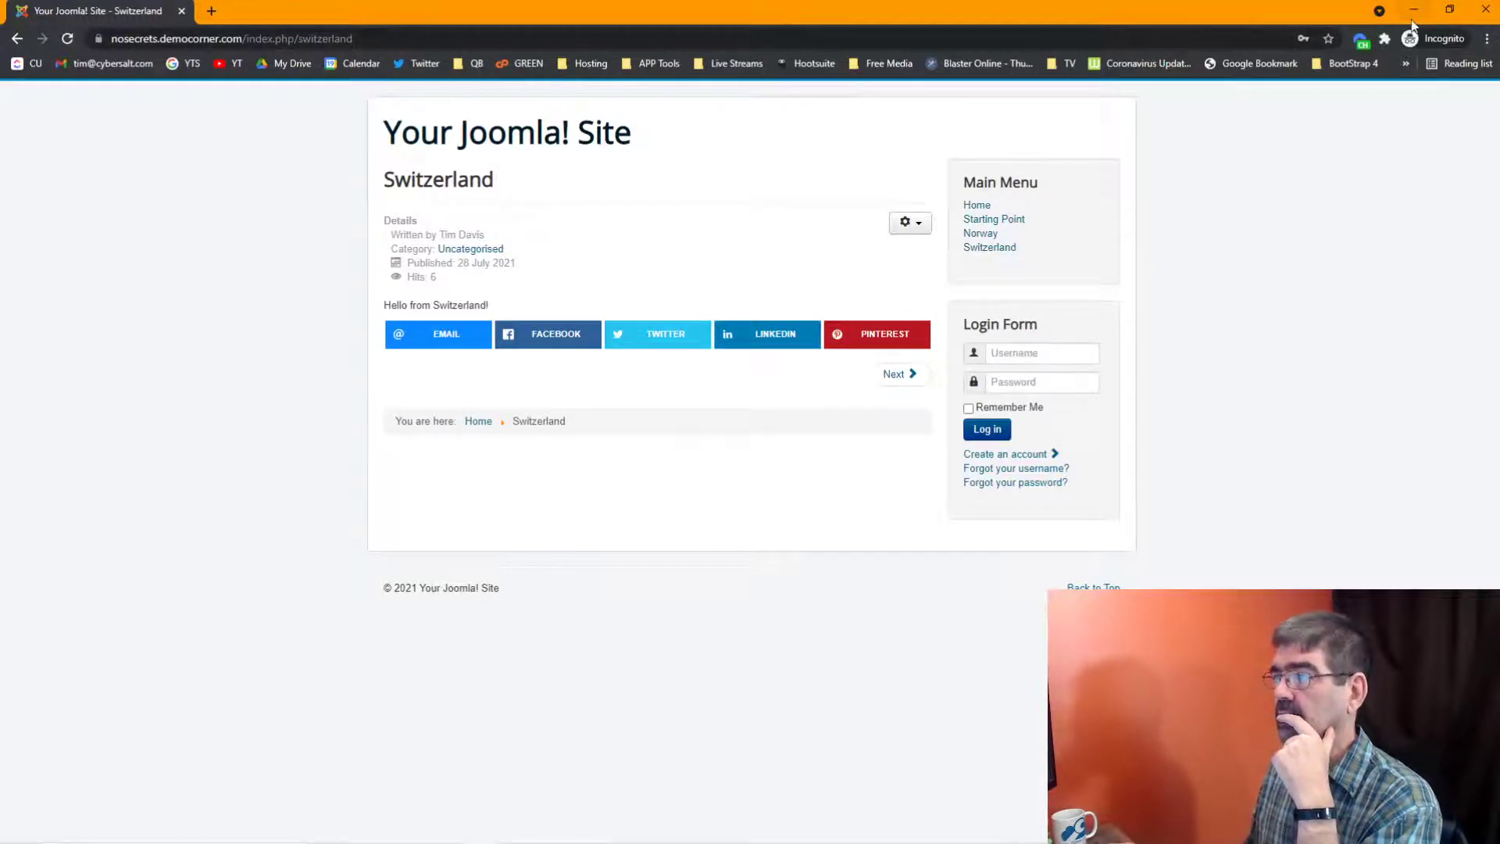
# Step: Open the Chrome settings from the incognito window
pyautogui.click(1487, 39)
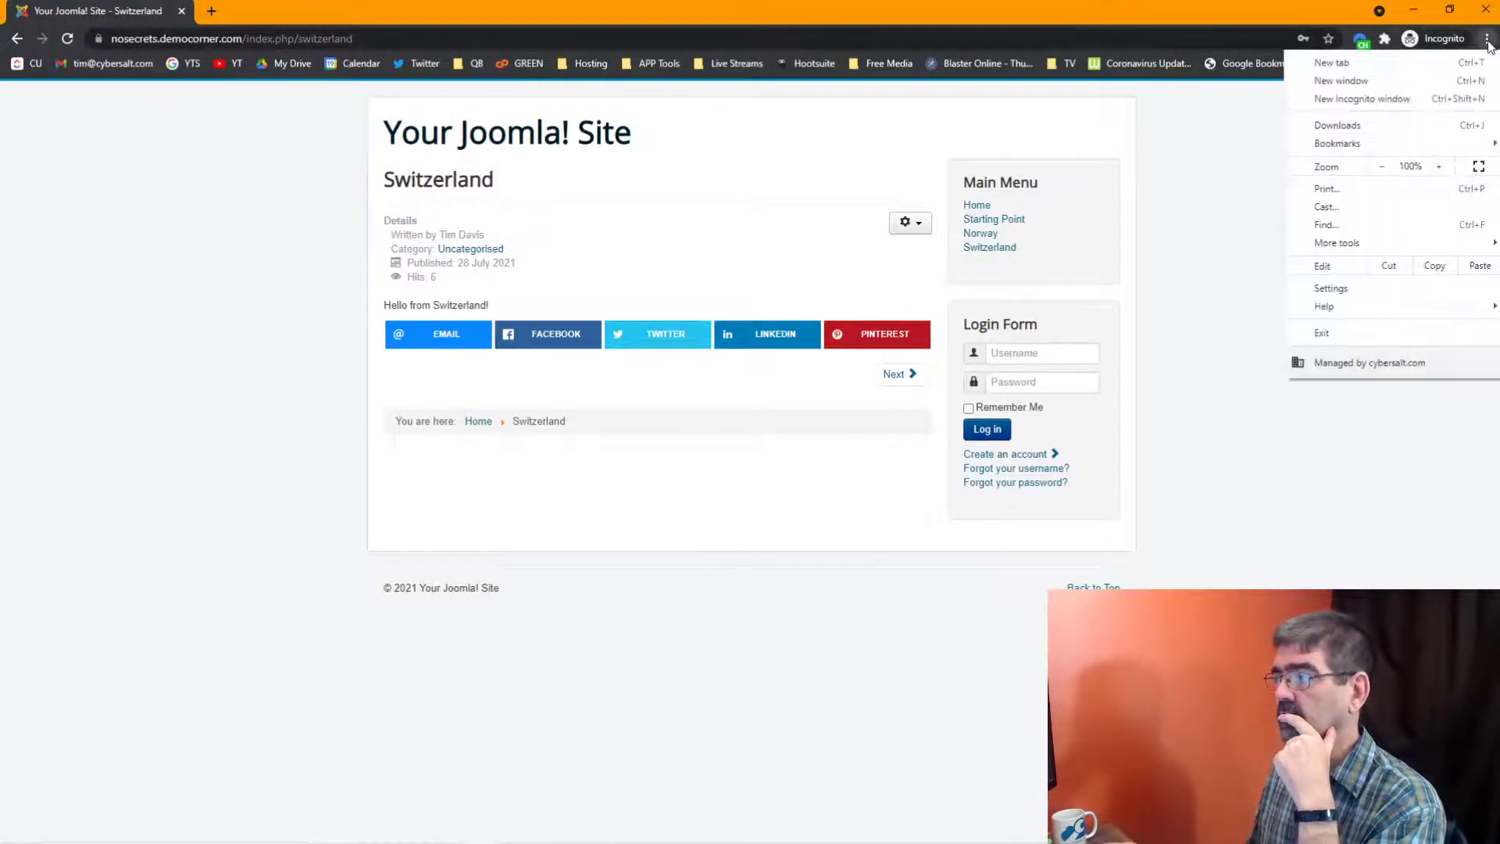
pyautogui.click(1362, 286)
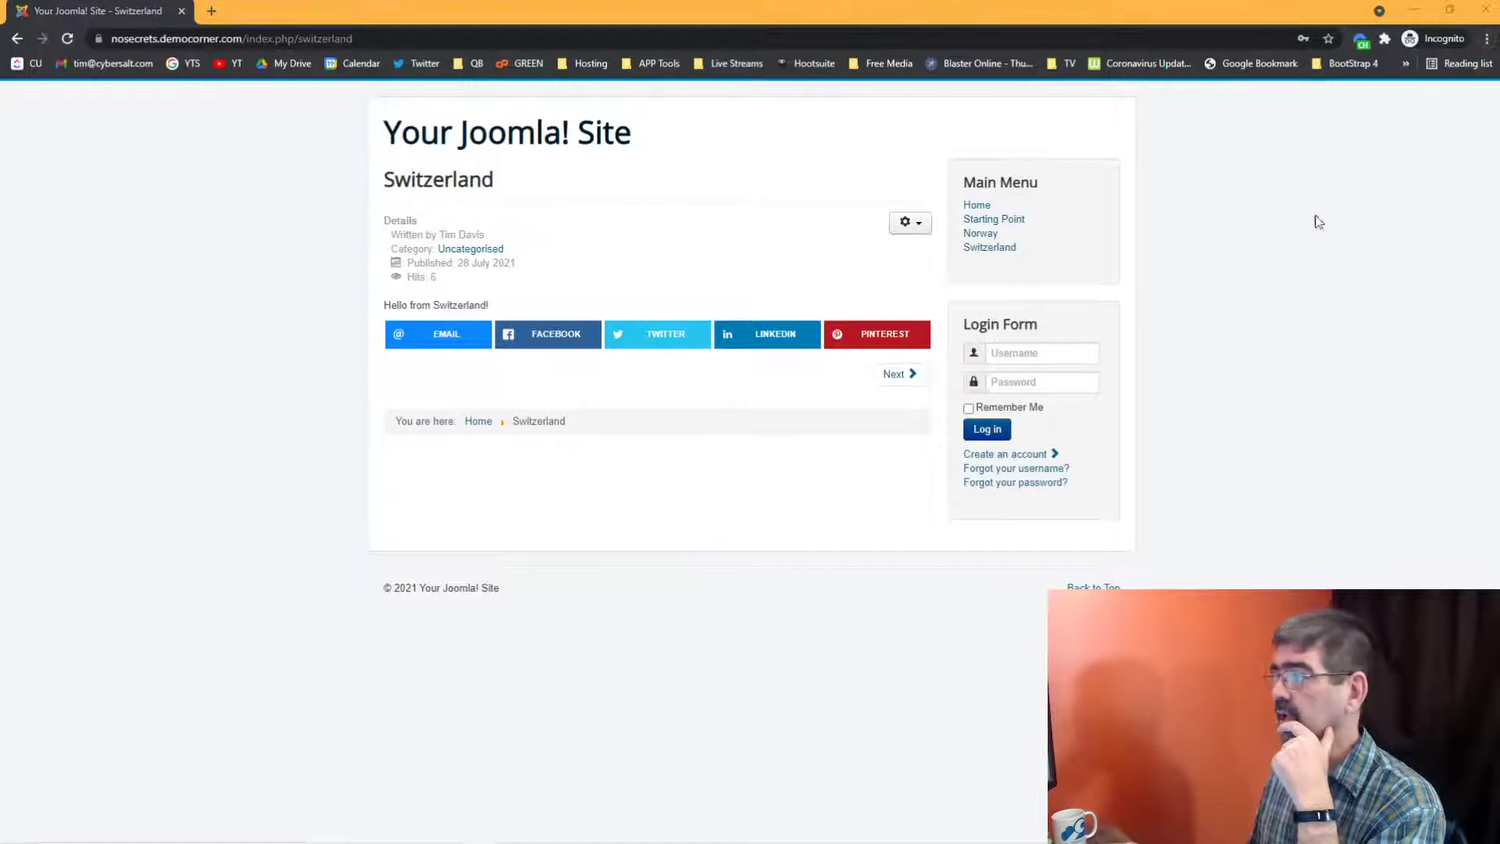
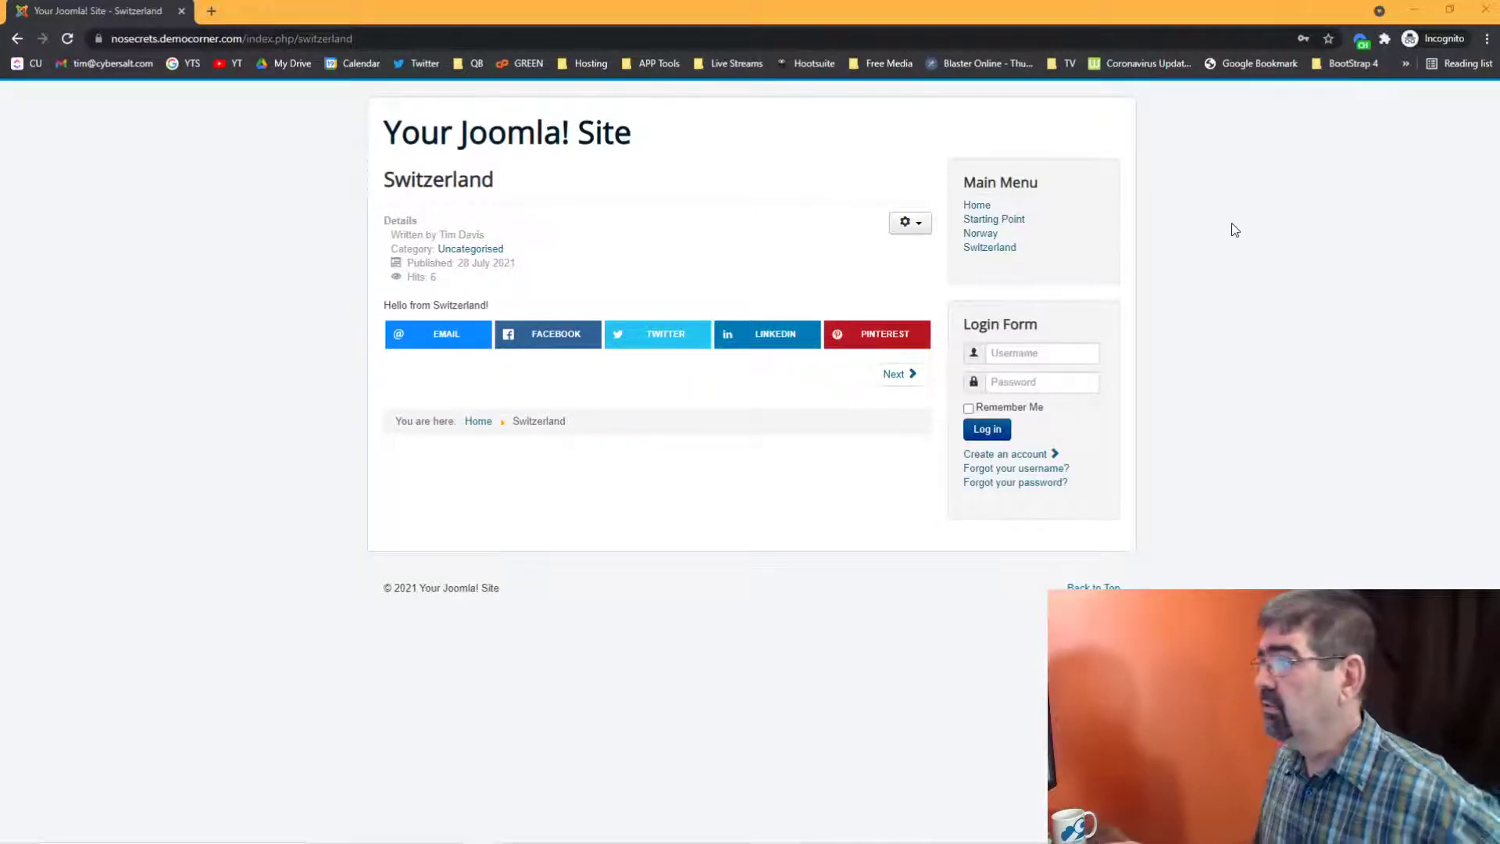
pyautogui.click(1486, 39)
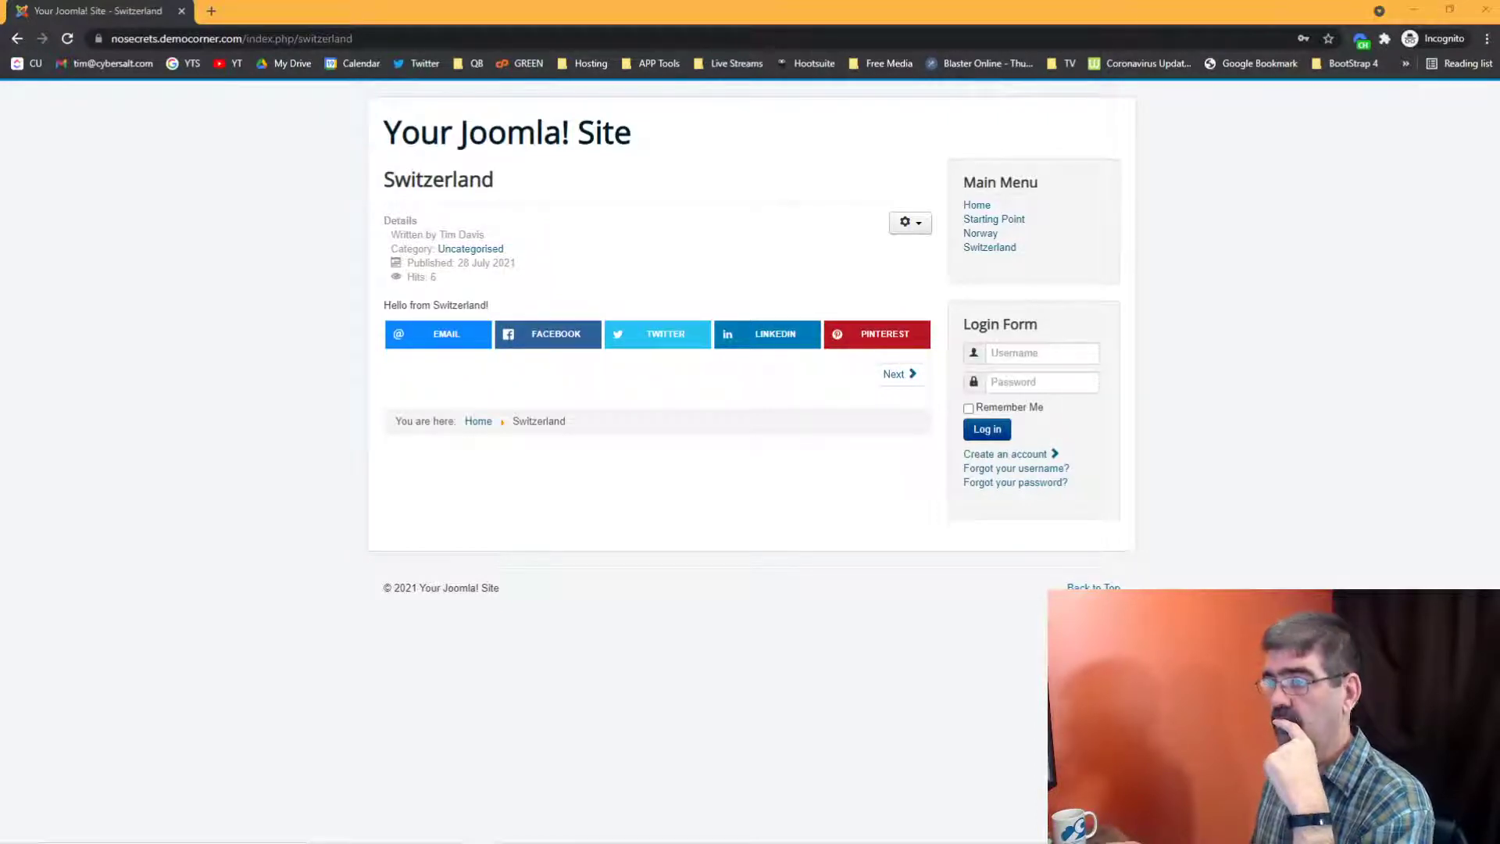
# Step: Load nosecrets.democorner.com in a new incognito window and open Starting Point to retest the Switzerland redirect
pyautogui.click(1486, 38)
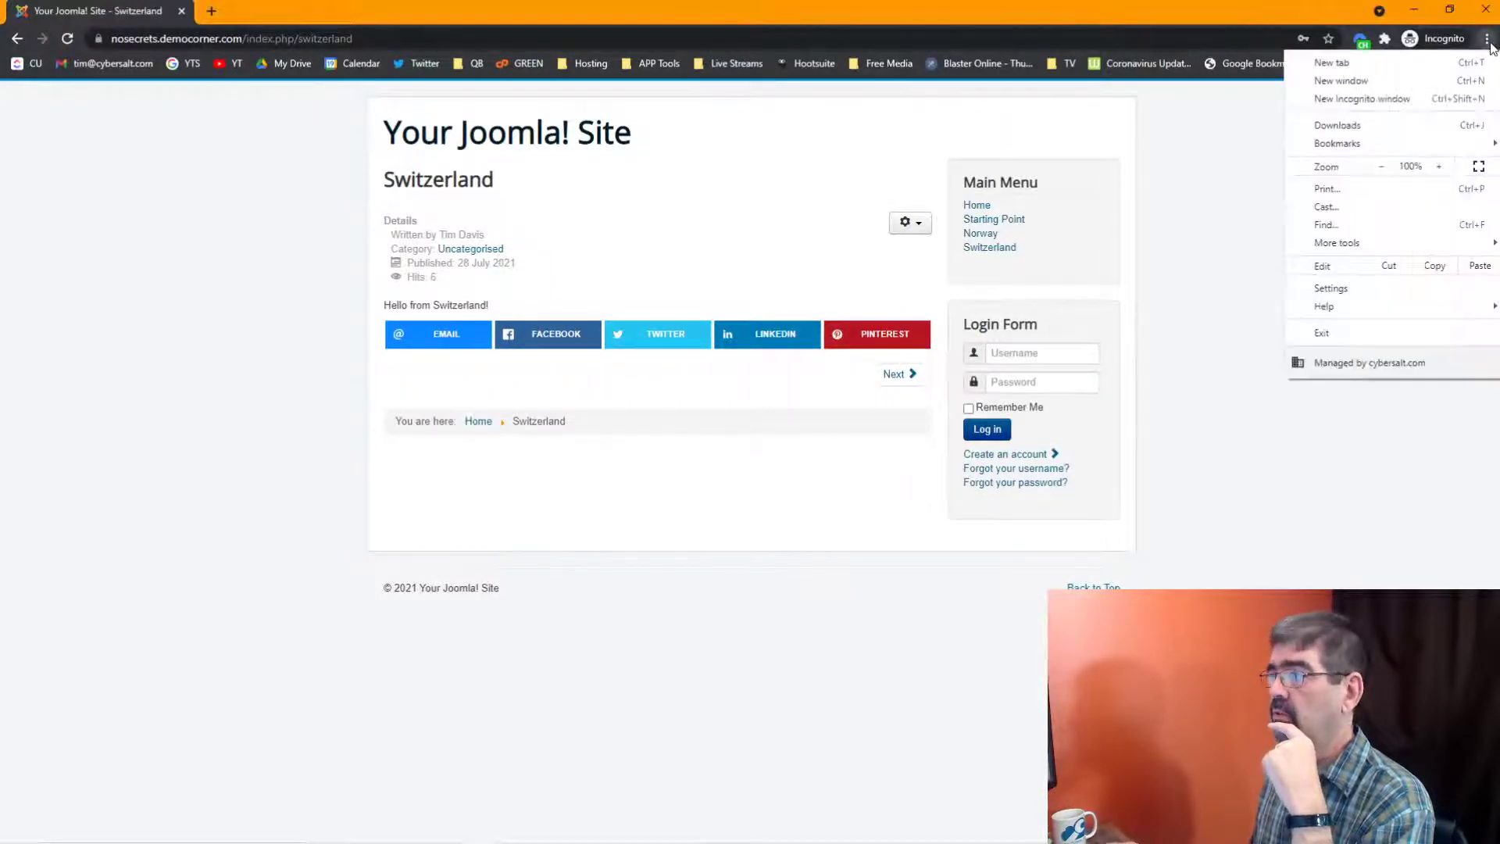
pyautogui.click(1399, 97)
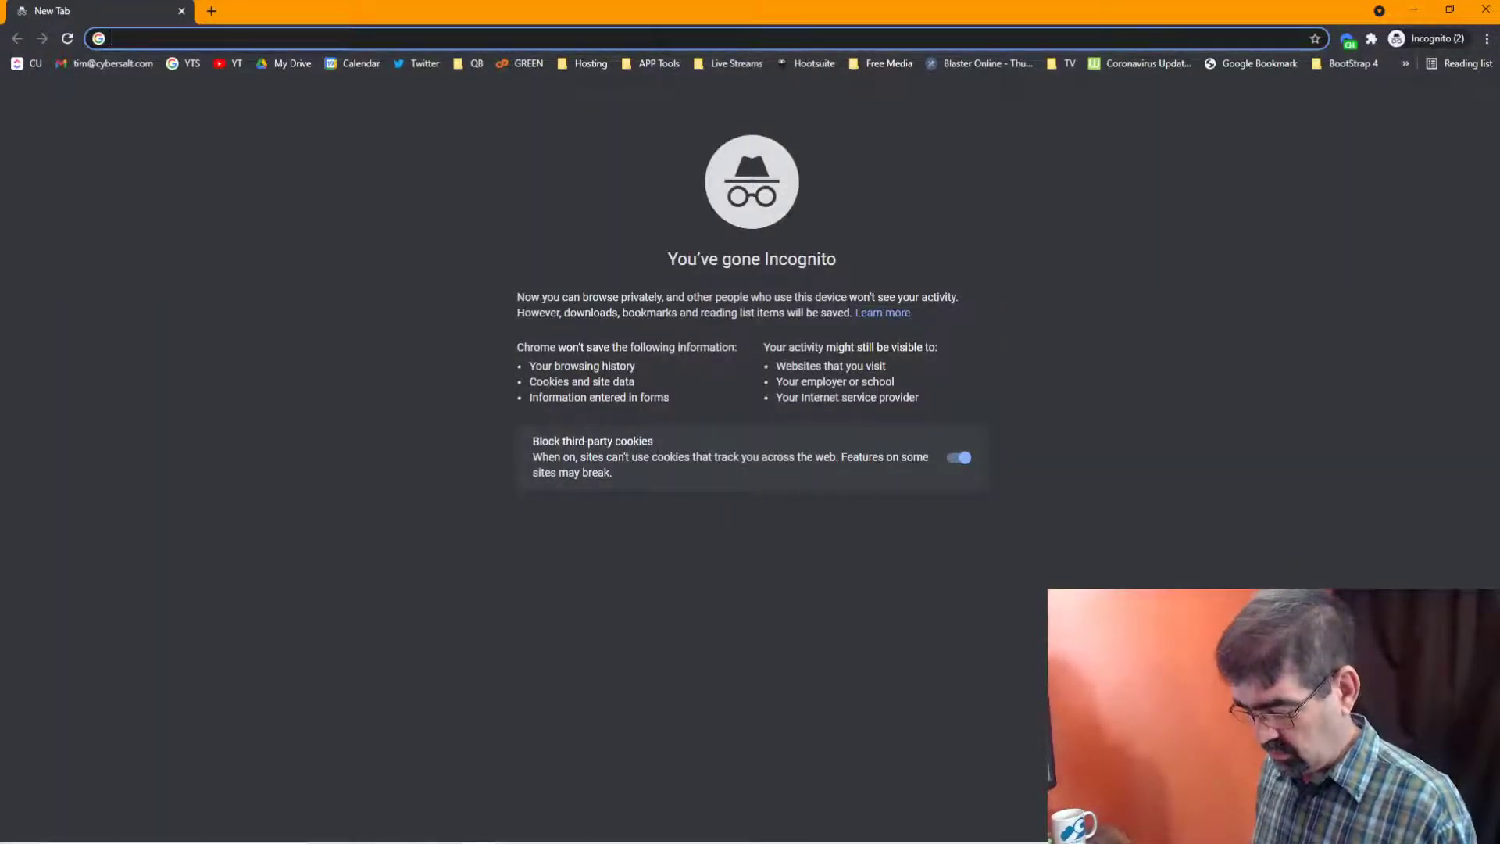
pyautogui.write('nosecre')
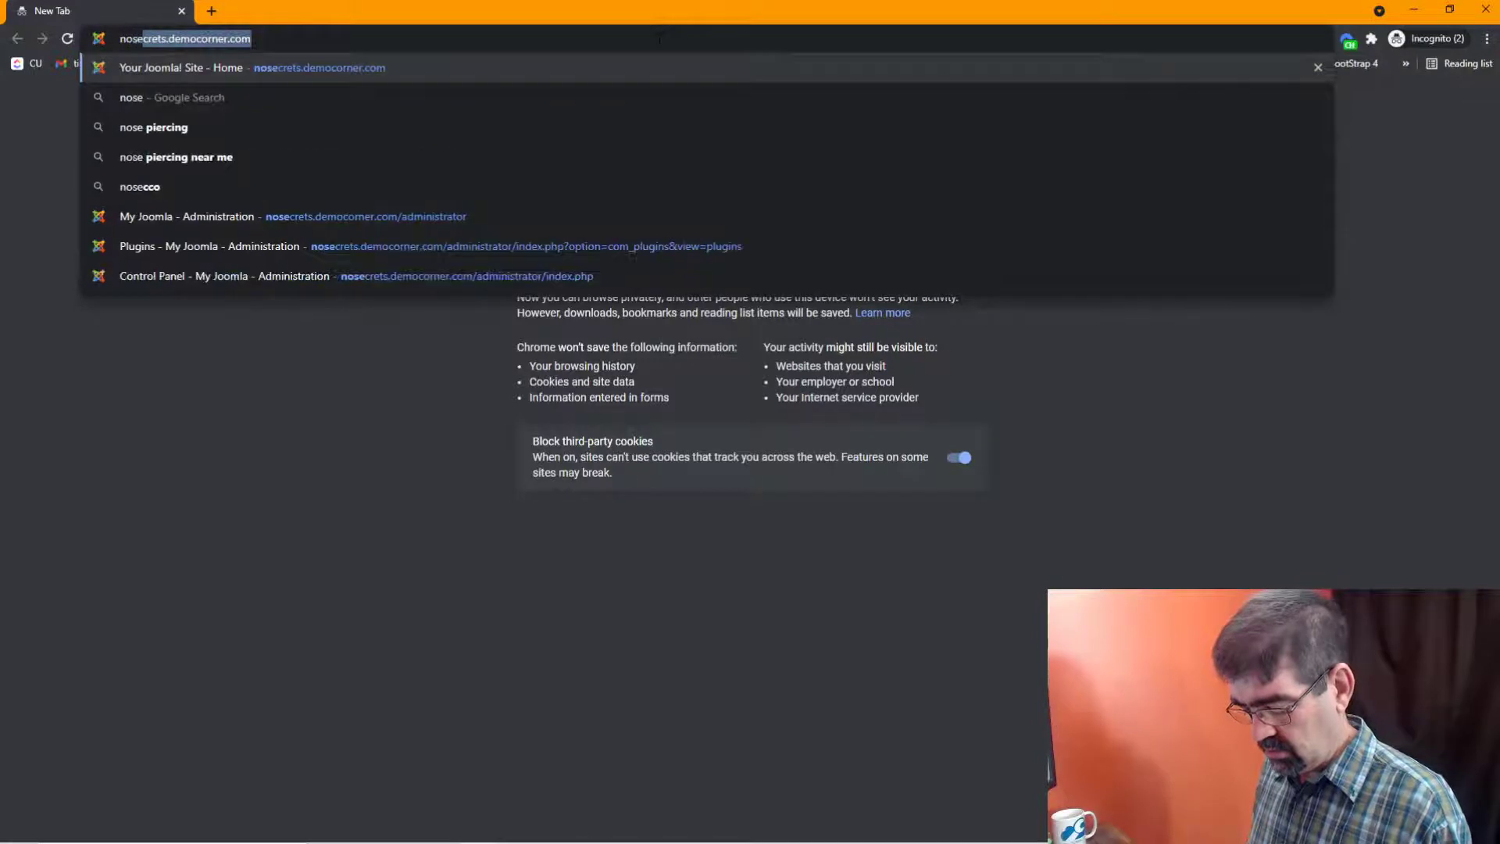
pyautogui.write('ts')
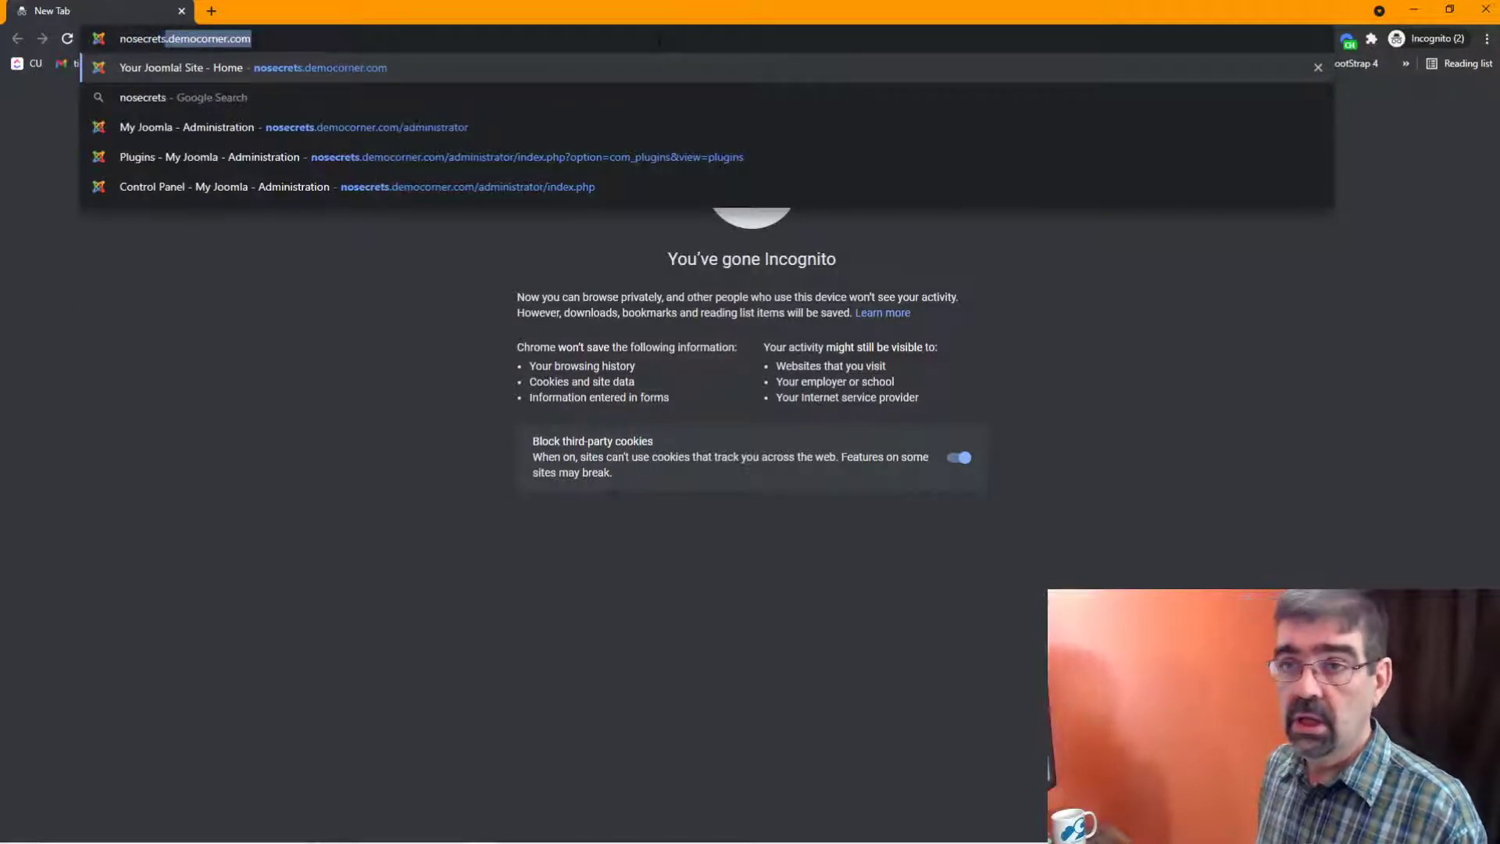
pyautogui.press('Return')
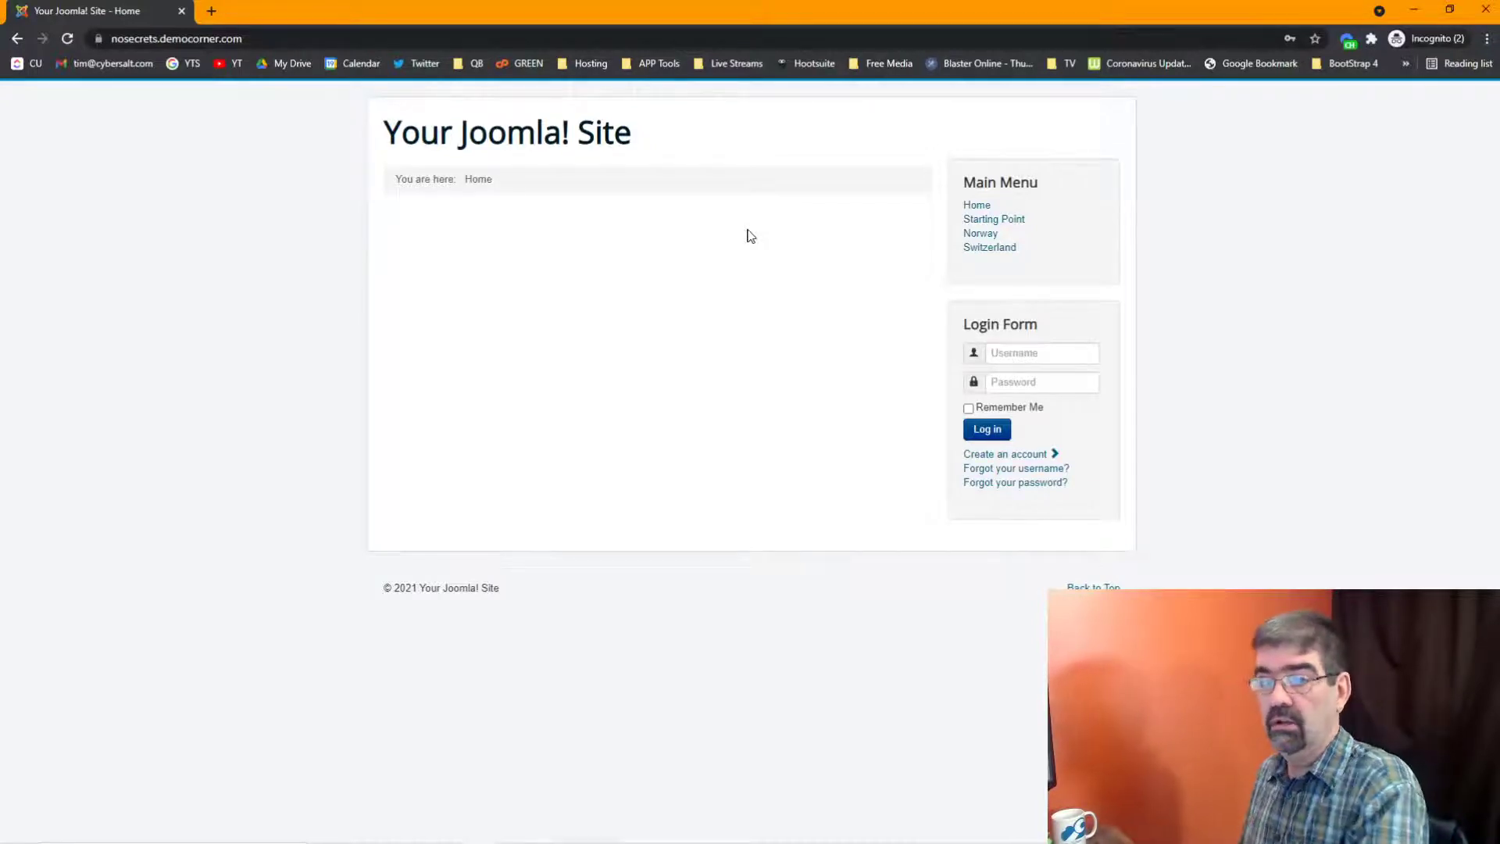
pyautogui.click(1020, 221)
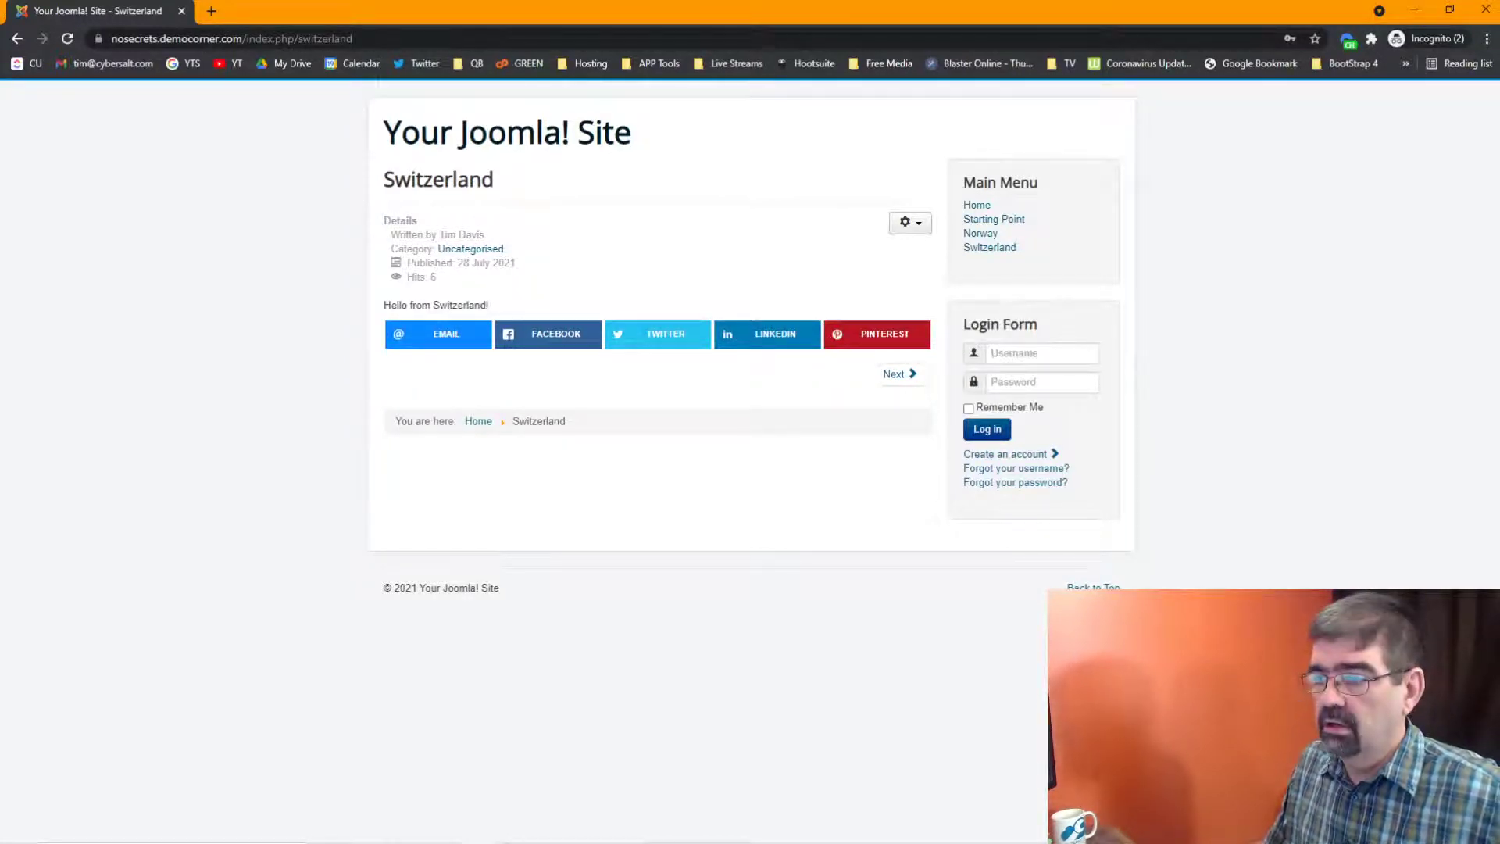
# Step: Close the Chrome settings window and both incognito windows of the site
pyautogui.moveTo(469, 841)
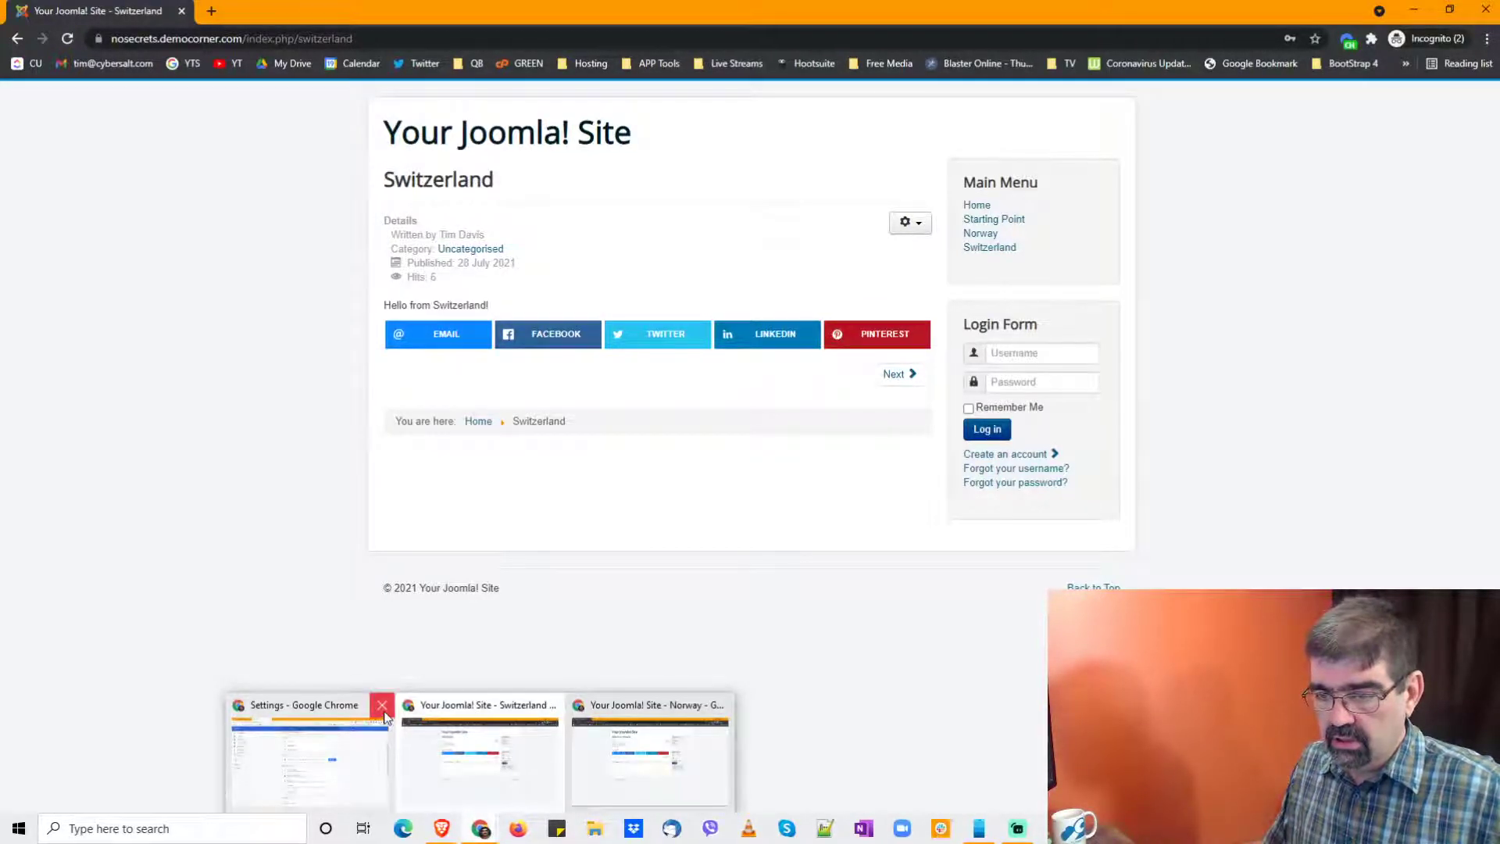
pyautogui.click(382, 705)
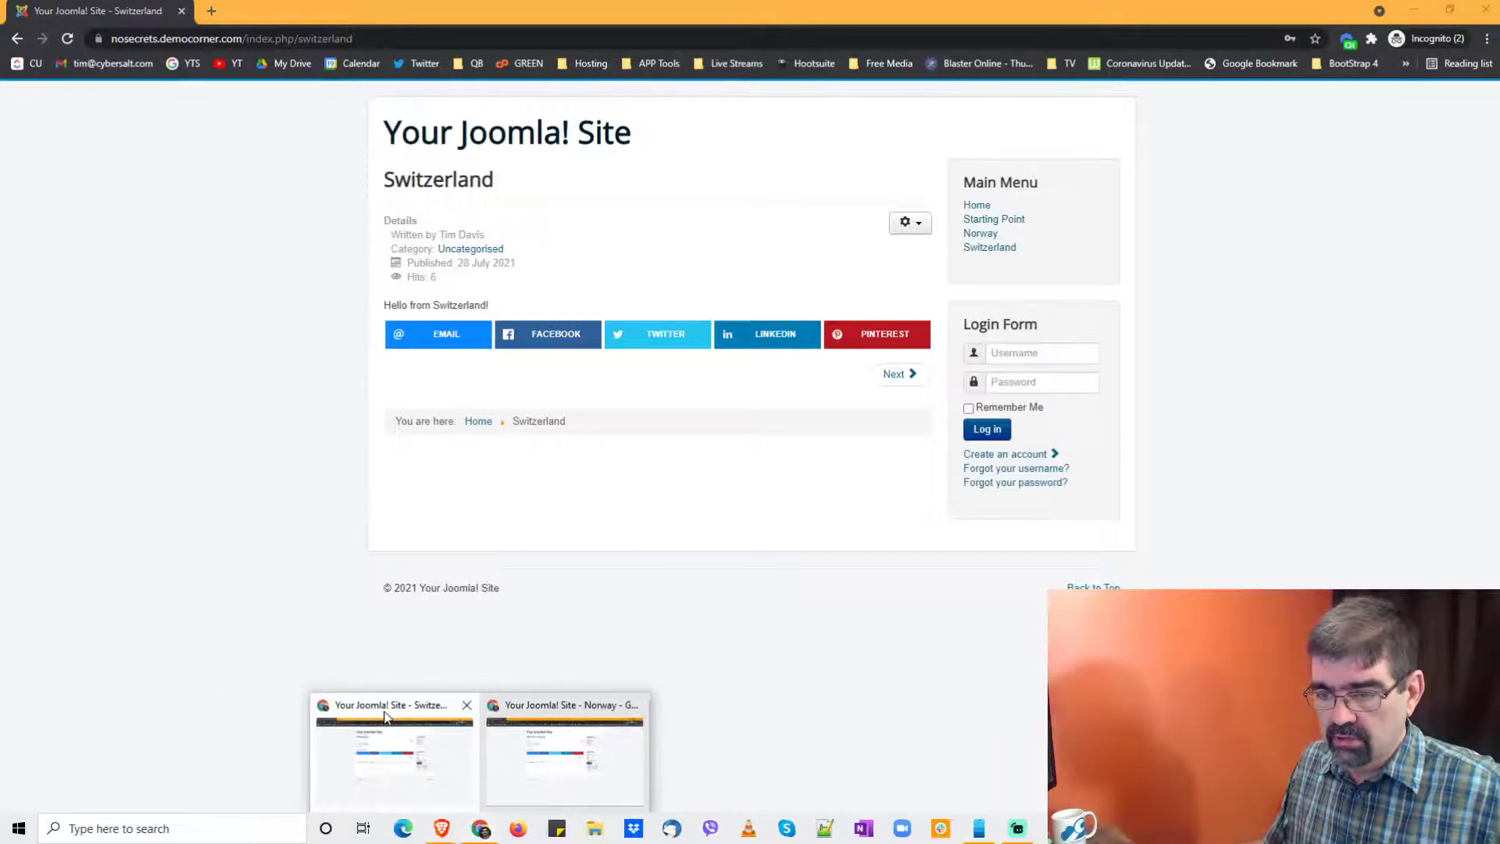
pyautogui.click(466, 704)
pyautogui.click(553, 703)
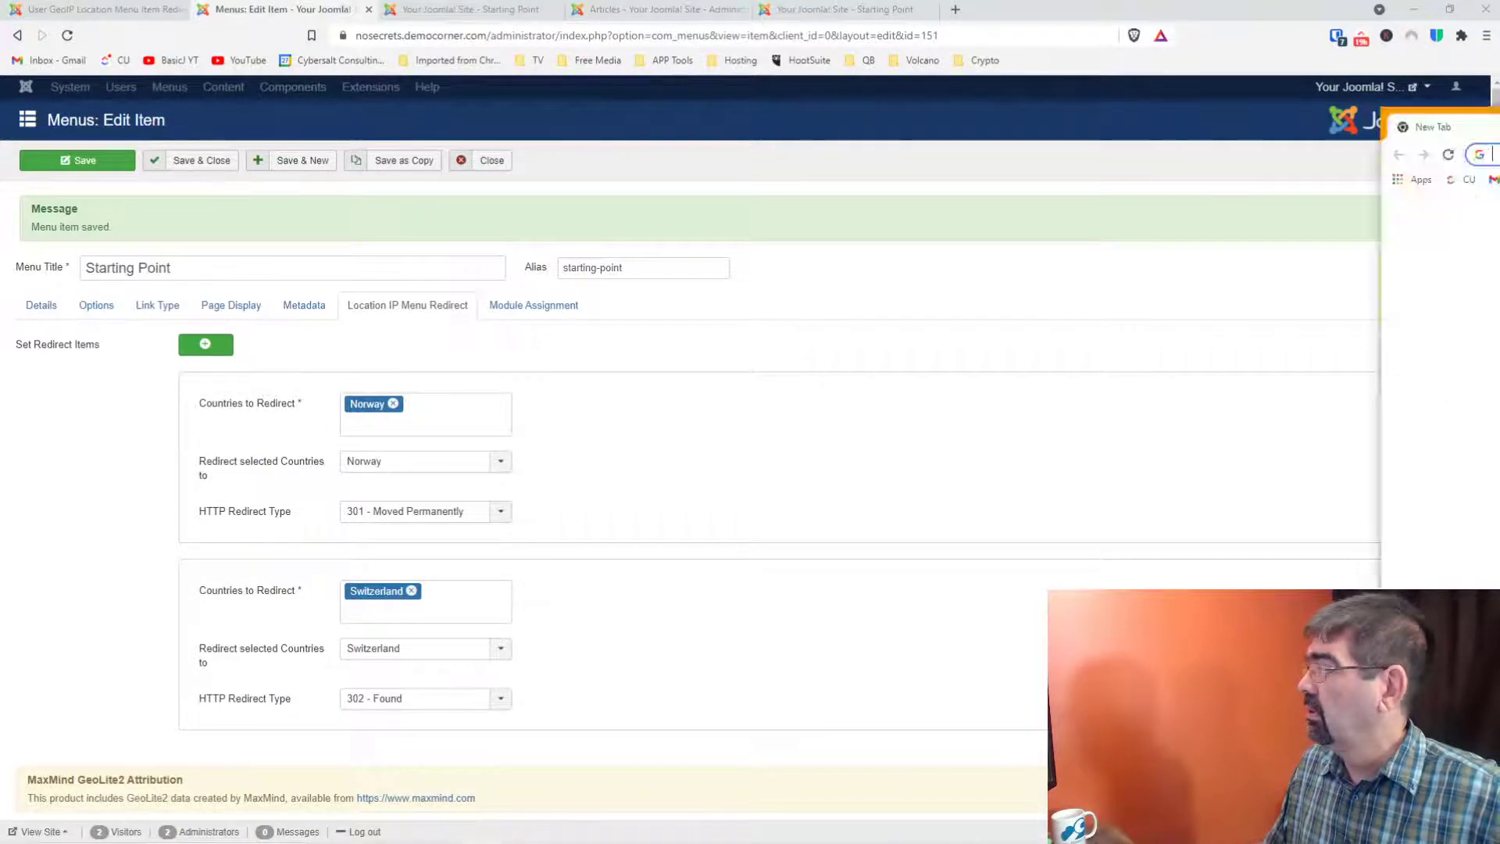
# Step: Load nosecrets.democorner.com in the regular Chrome window, maximize the window, and reload the home page
pyautogui.moveTo(1499, 125); pyautogui.dragTo(784, 180)
pyautogui.click(707, 214)
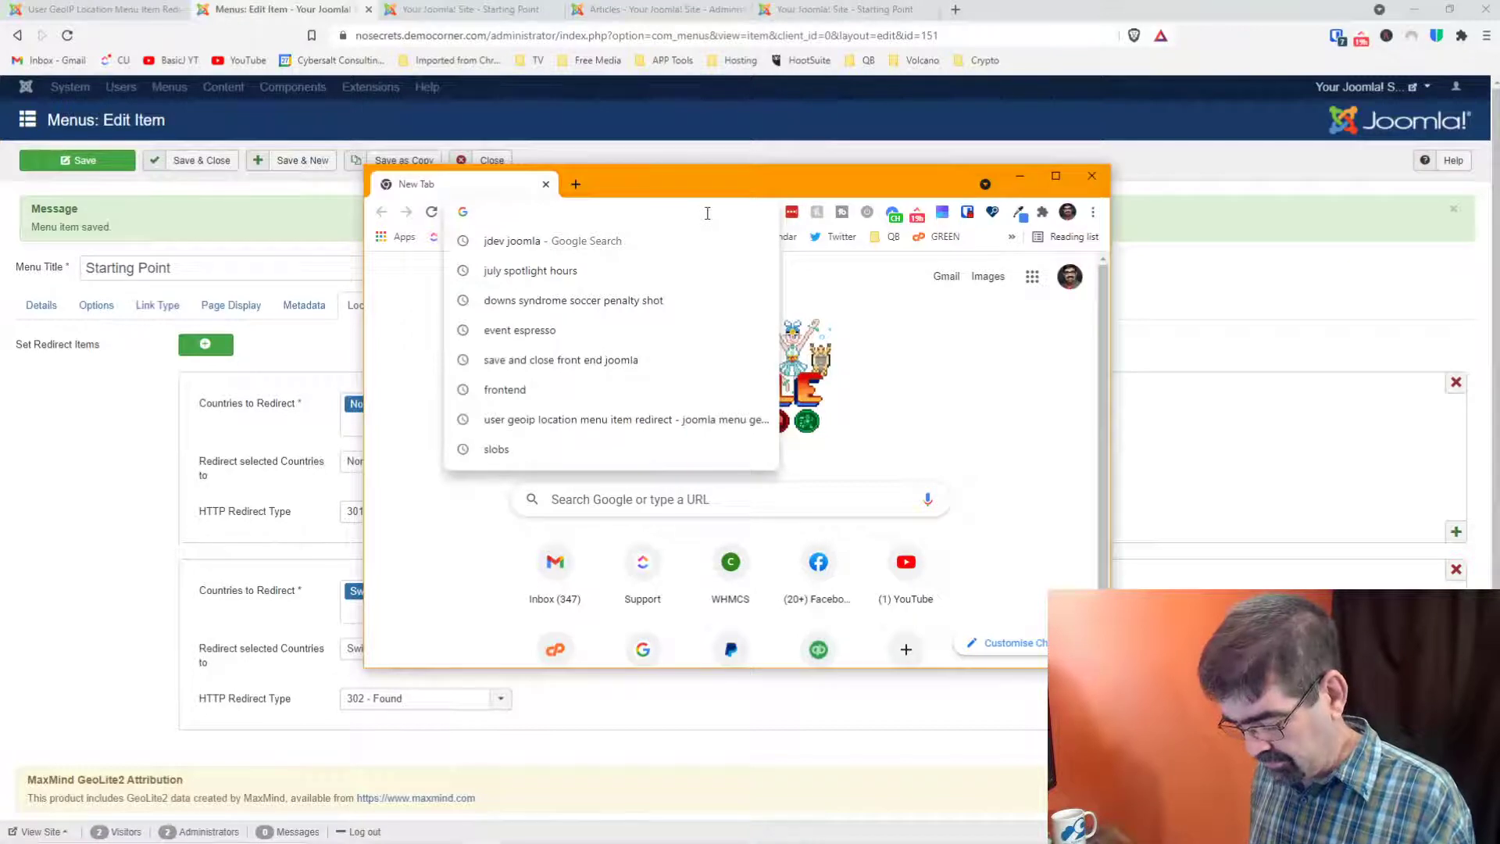
pyautogui.write('nosecrets')
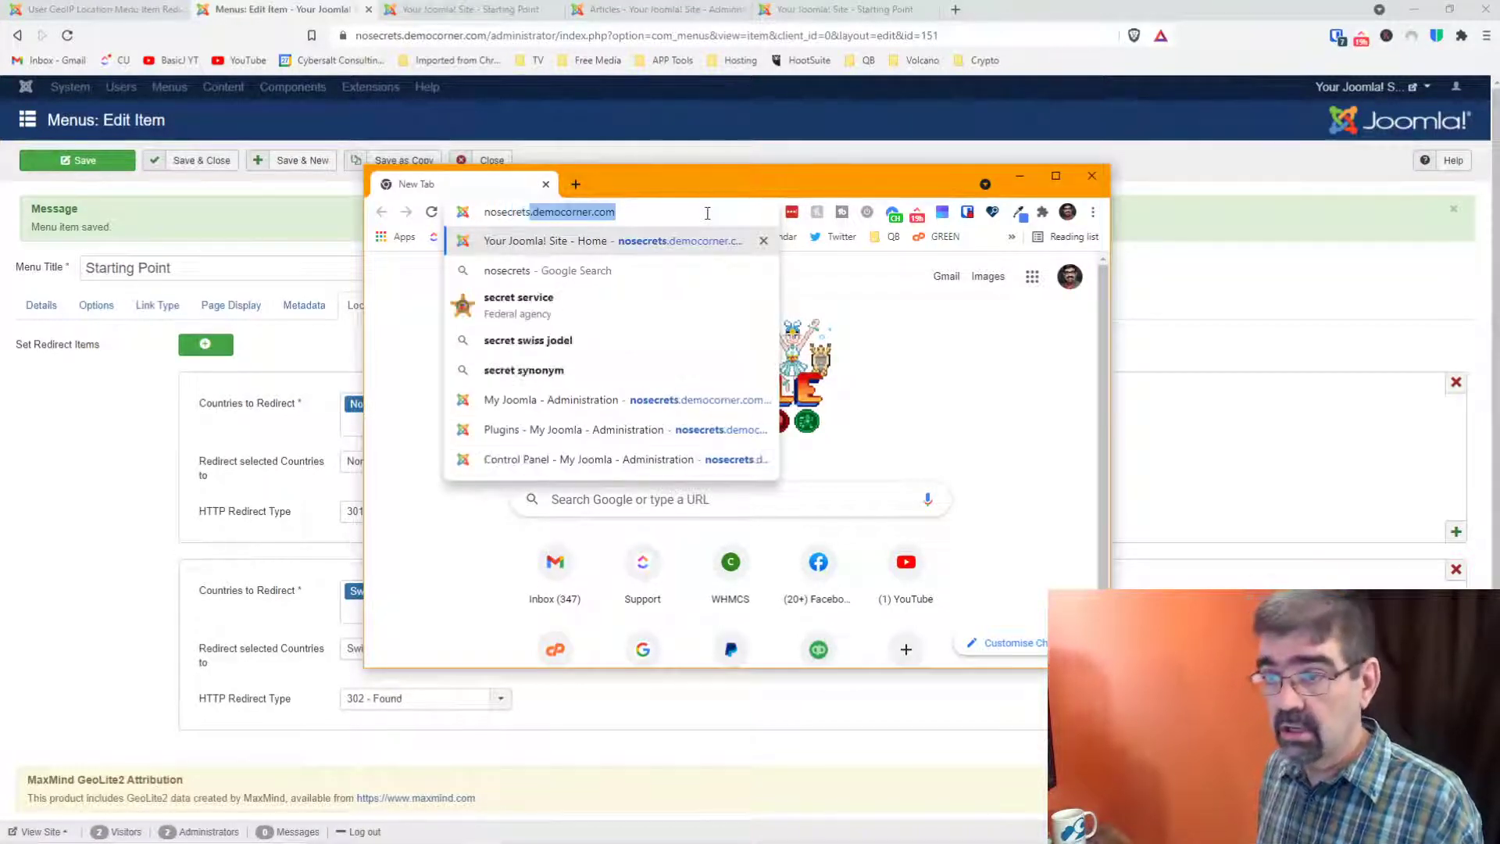
pyautogui.press('Return')
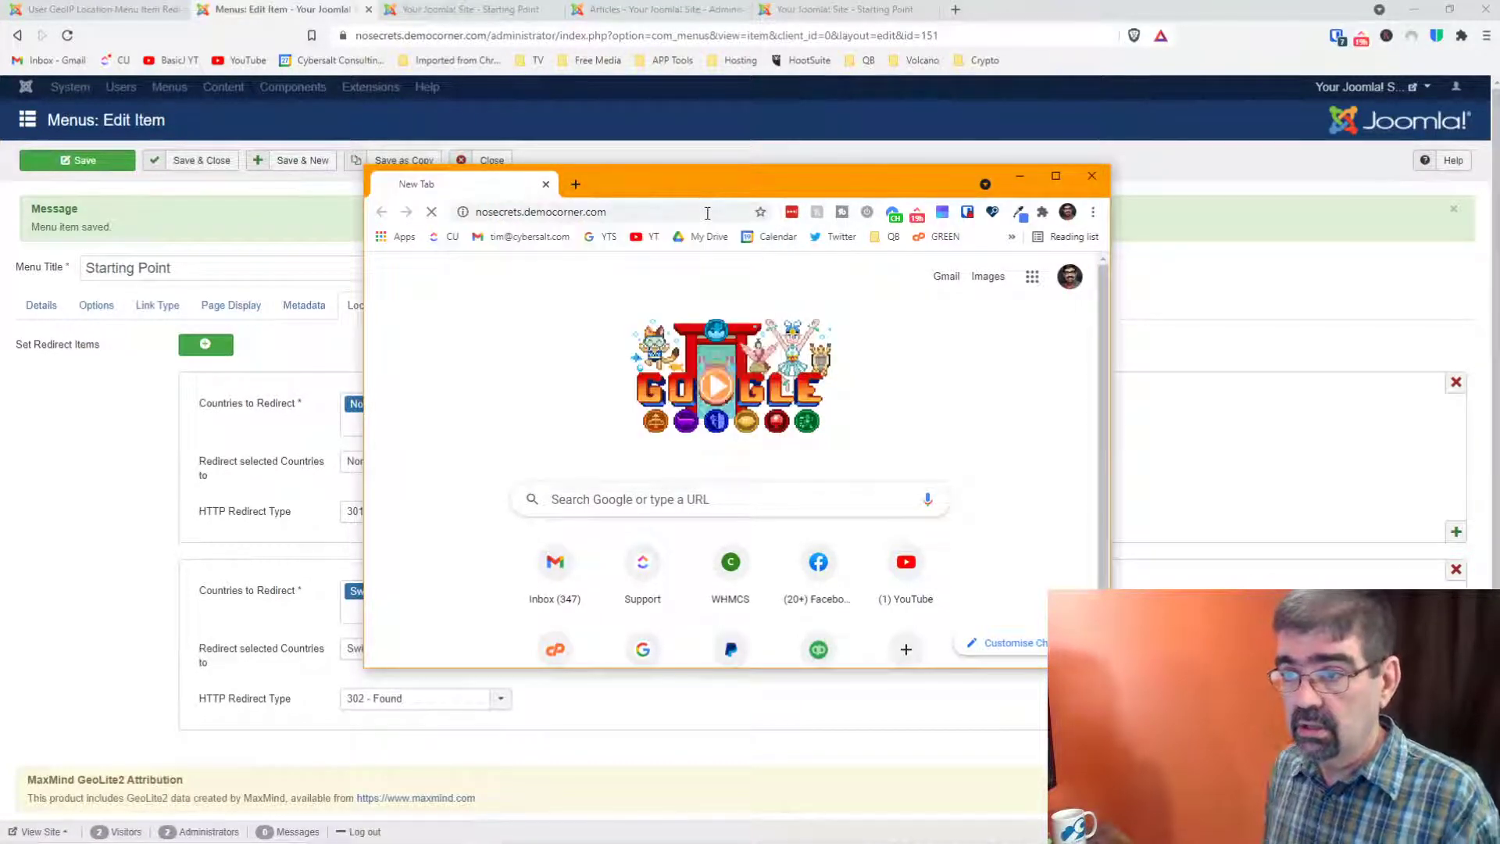
pyautogui.click(1055, 175)
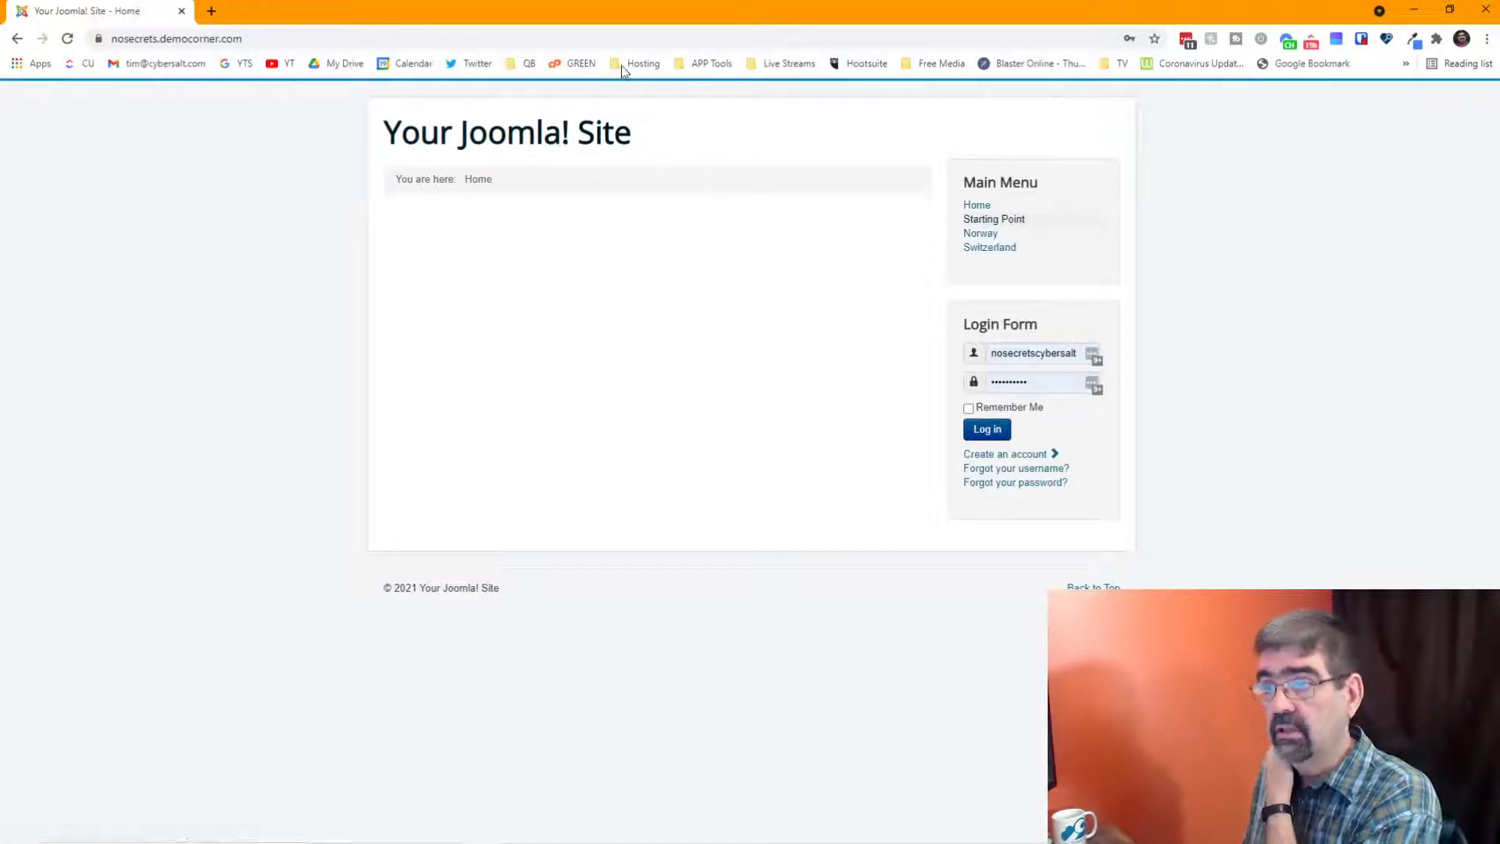
pyautogui.click(677, 39)
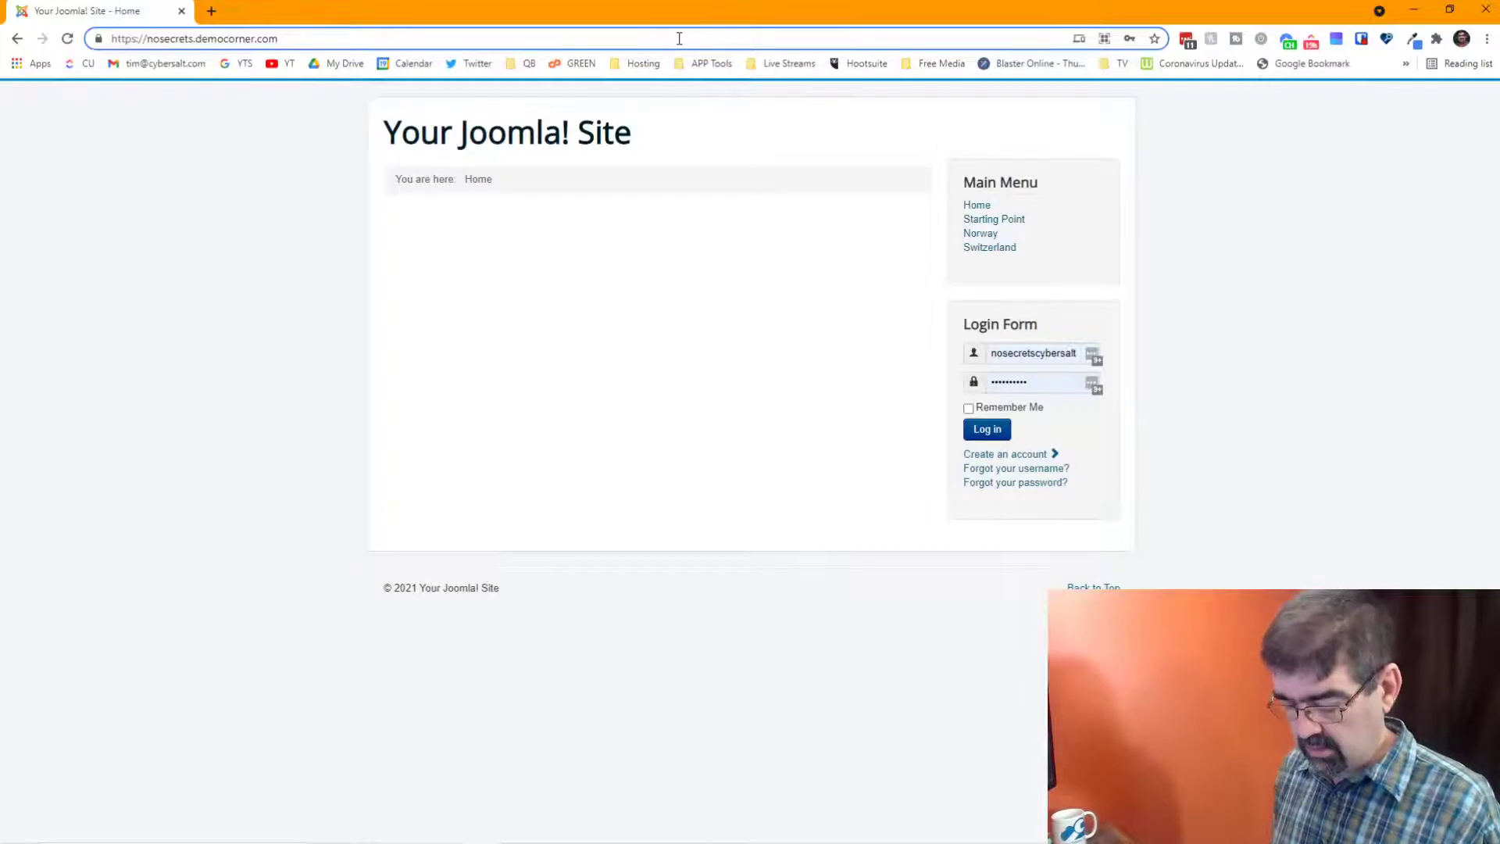
pyautogui.press('Return')
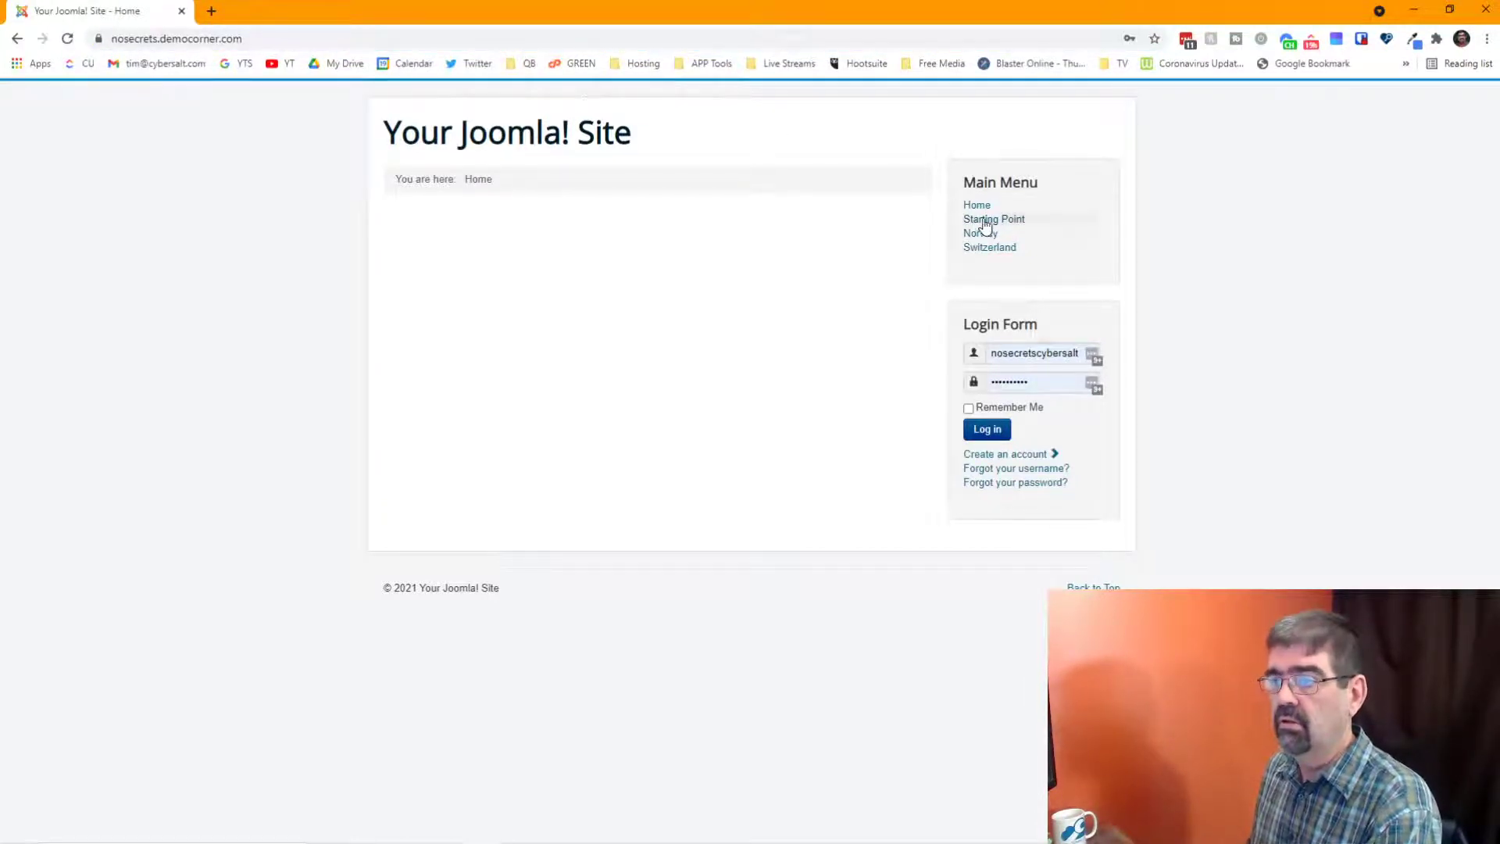
# Step: Copy the site's home page URL and leave the Chrome window
pyautogui.rightClick(288, 38)
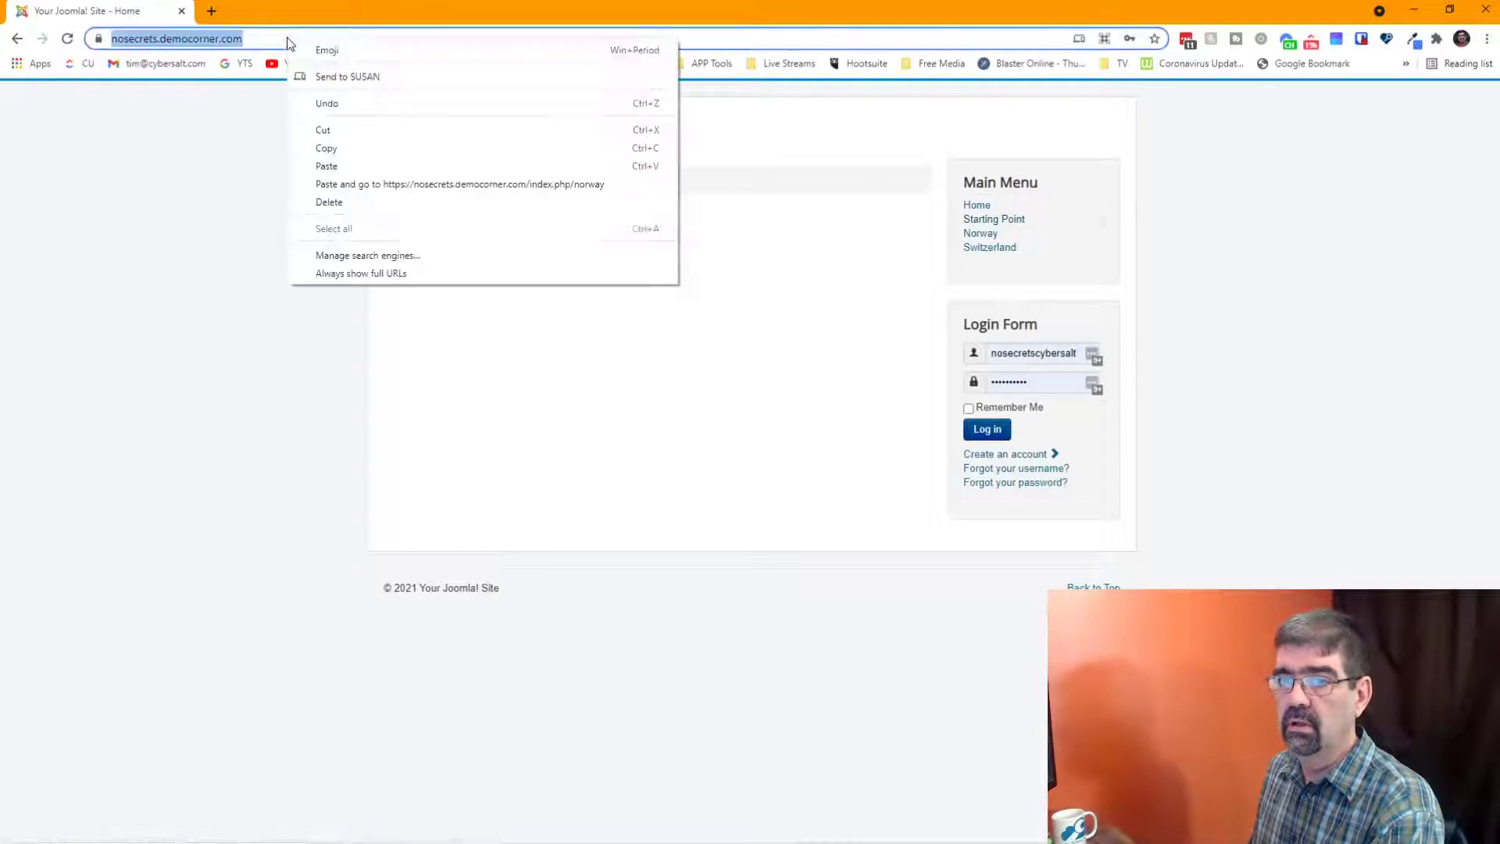
pyautogui.click(350, 141)
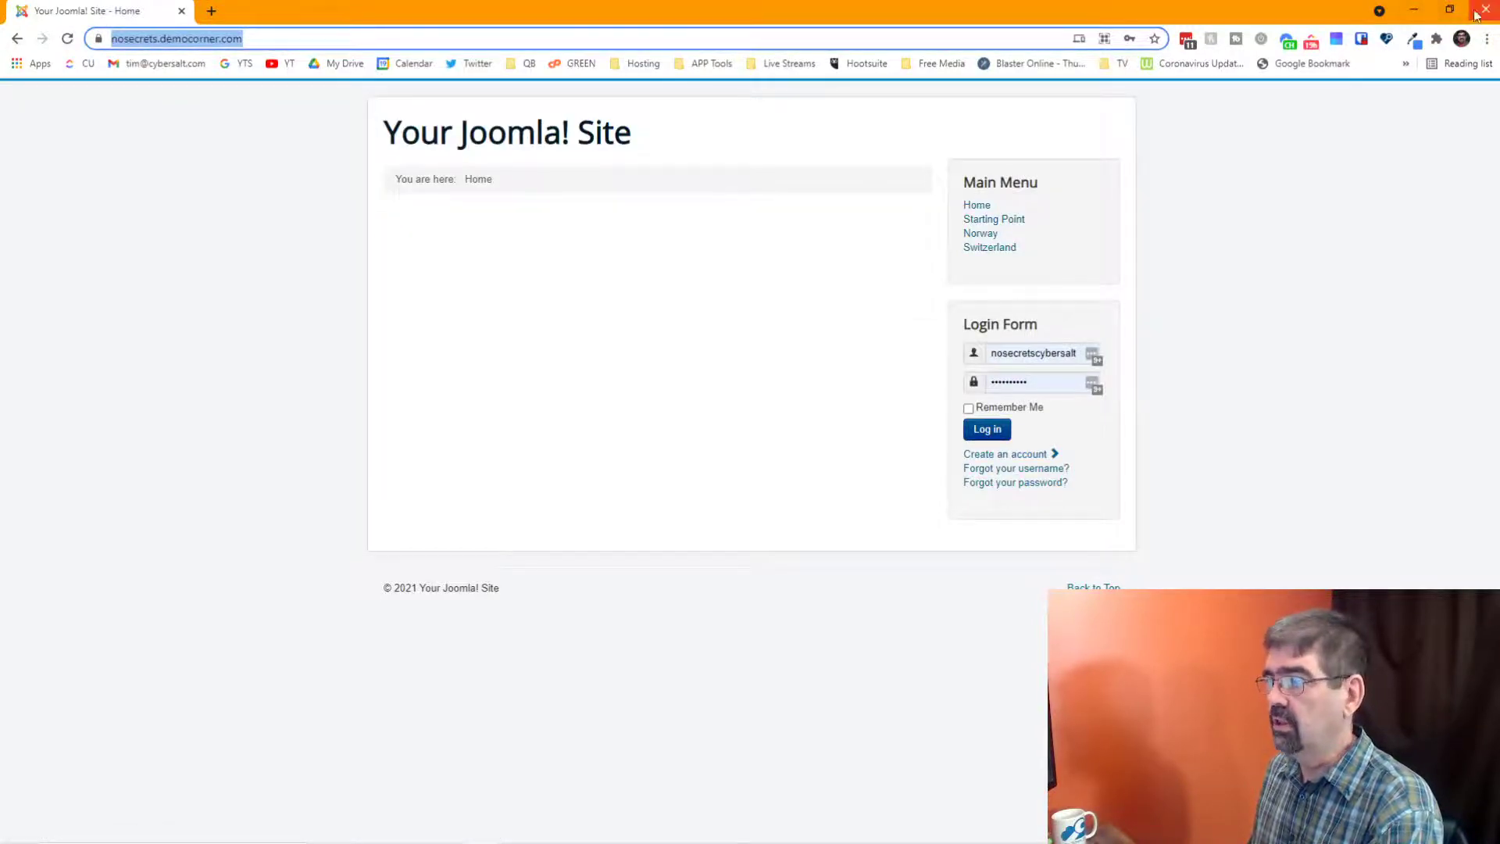
pyautogui.hotkey('alt', 'Tab')
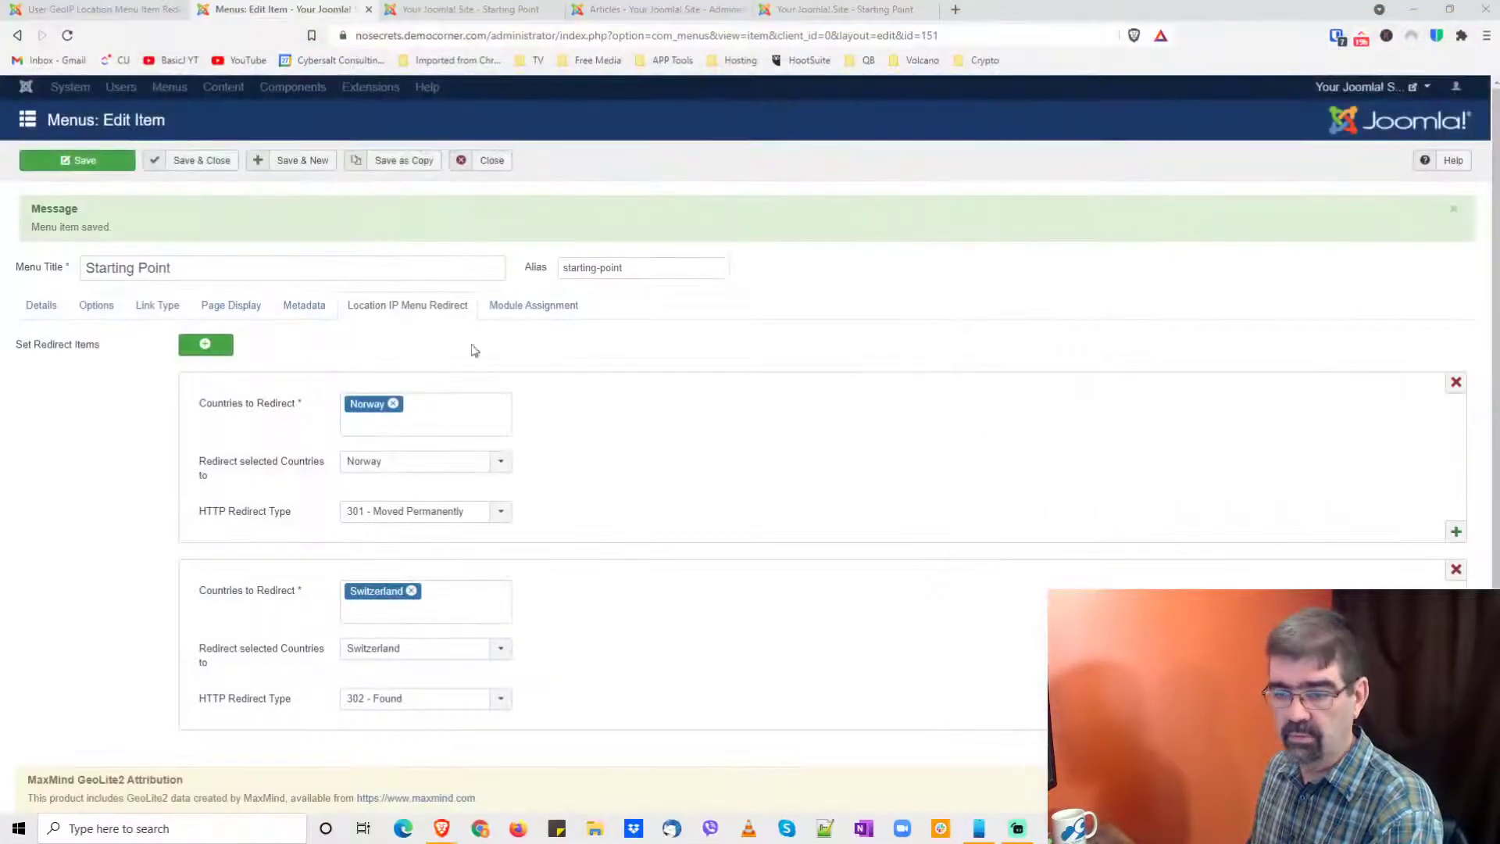
# Step: Switch to Microsoft Edge, load the copied site URL, open Starting Point to test the redirect there, and close Edge
pyautogui.click(403, 829)
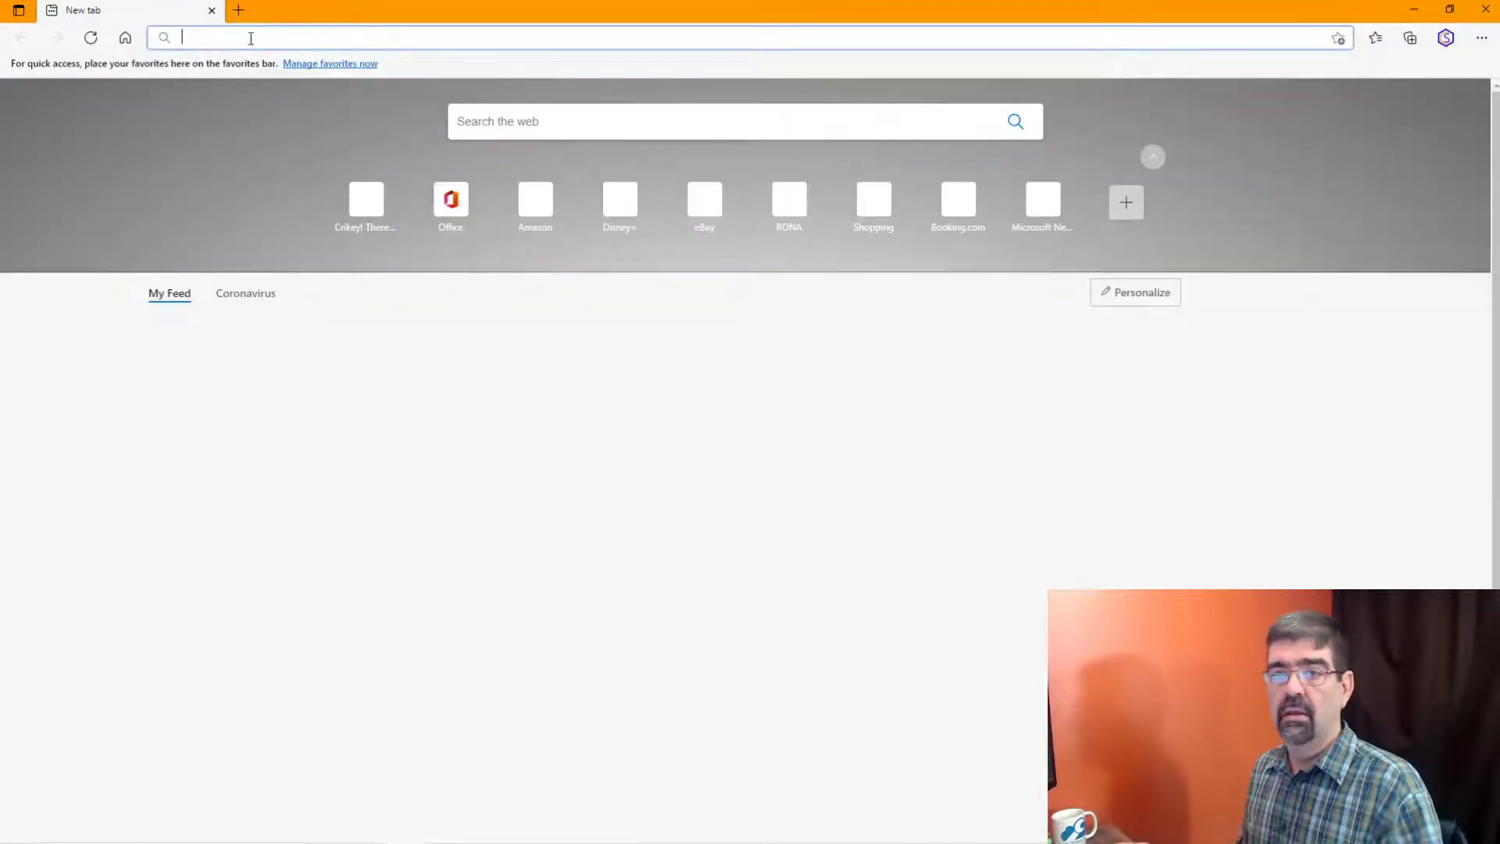
pyautogui.hotkey('ctrl', 'v')
pyautogui.press('Return')
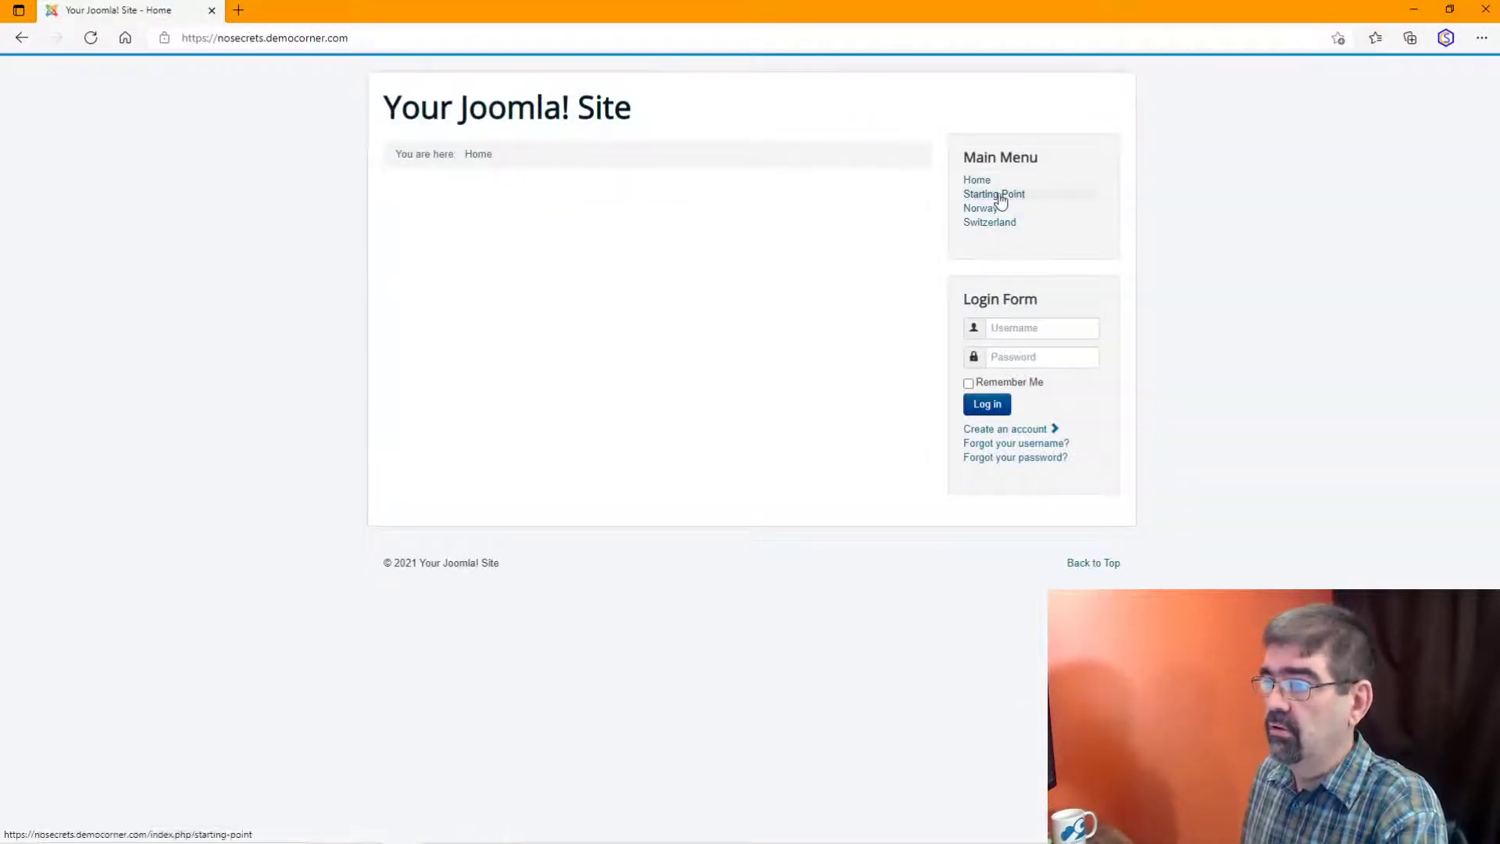
pyautogui.click(1481, 43)
pyautogui.click(1156, 153)
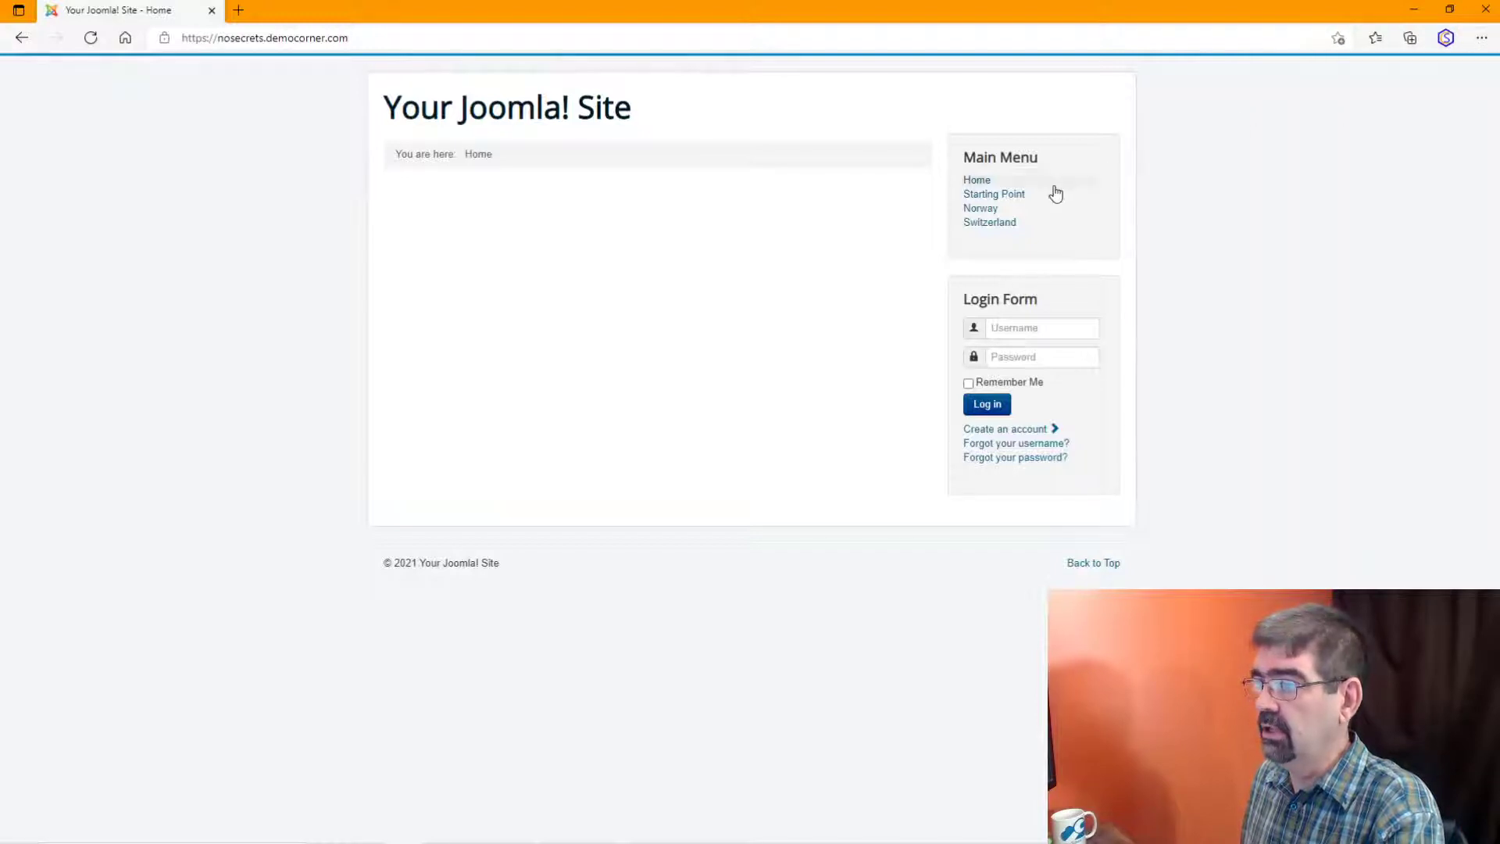
pyautogui.click(1015, 196)
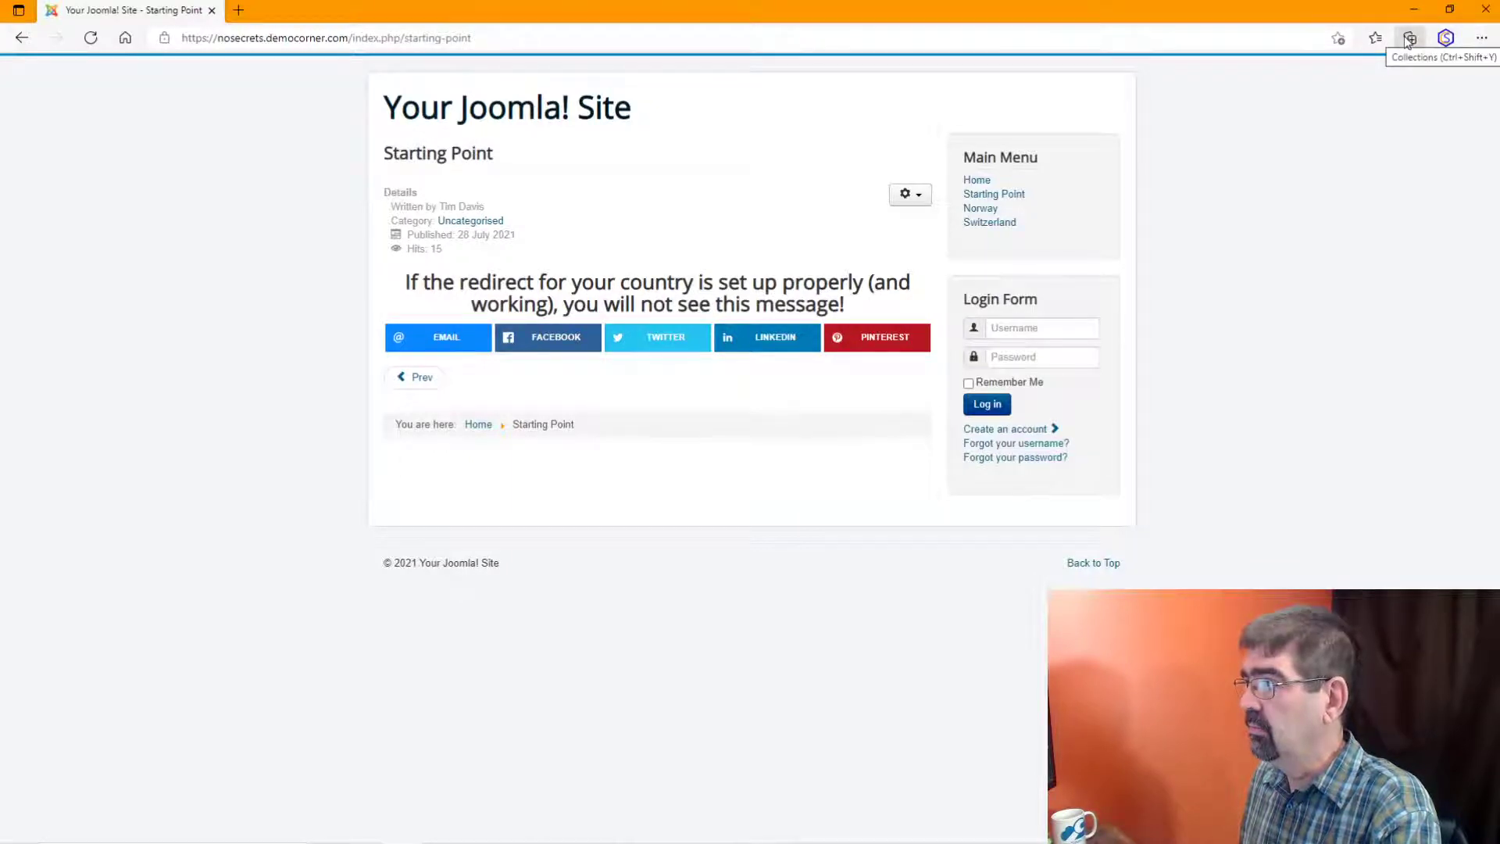
pyautogui.click(1481, 39)
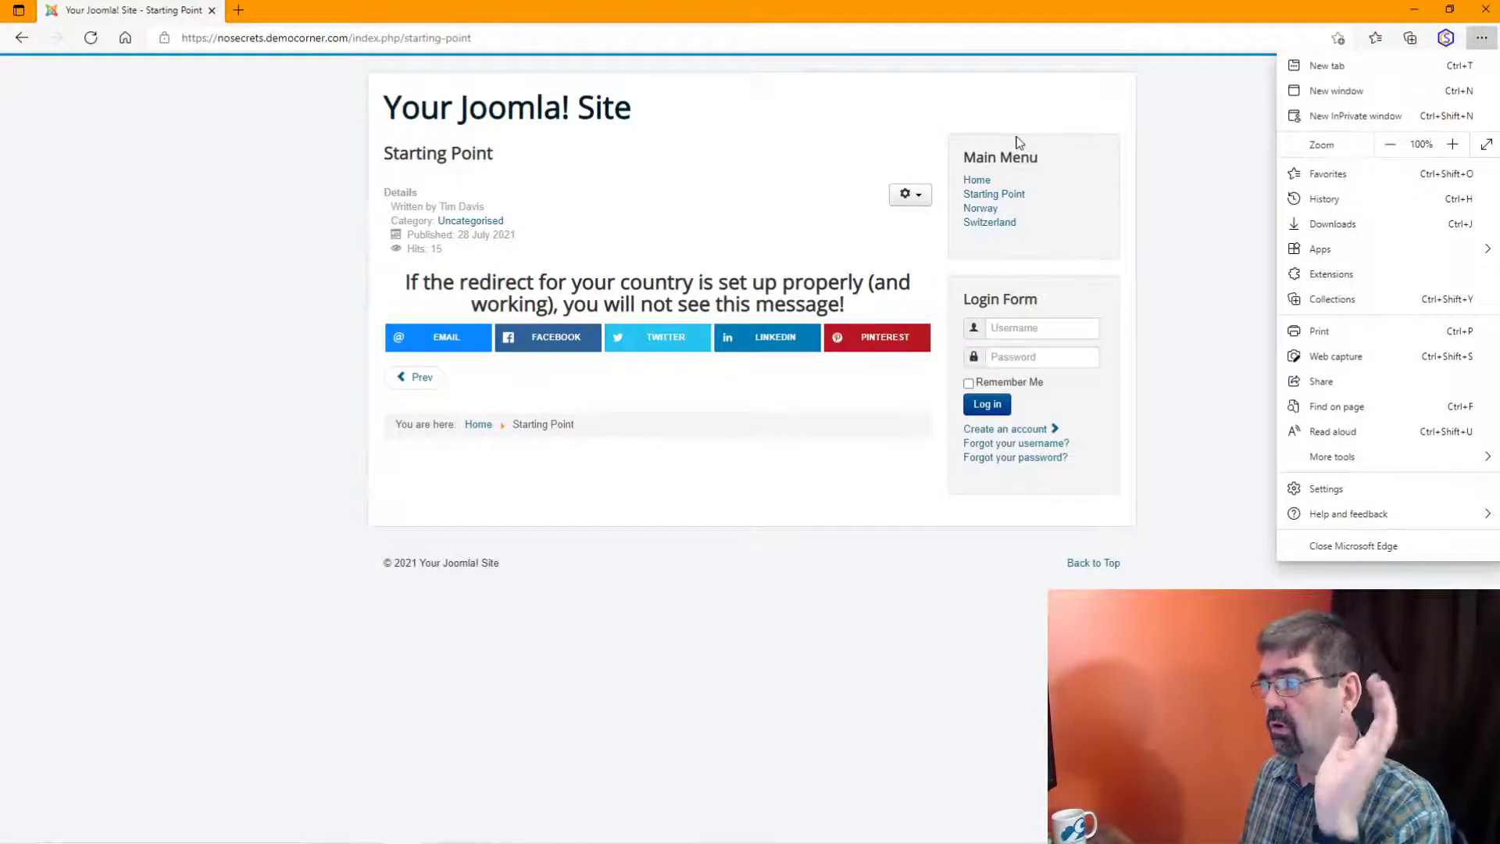
pyautogui.click(1492, 10)
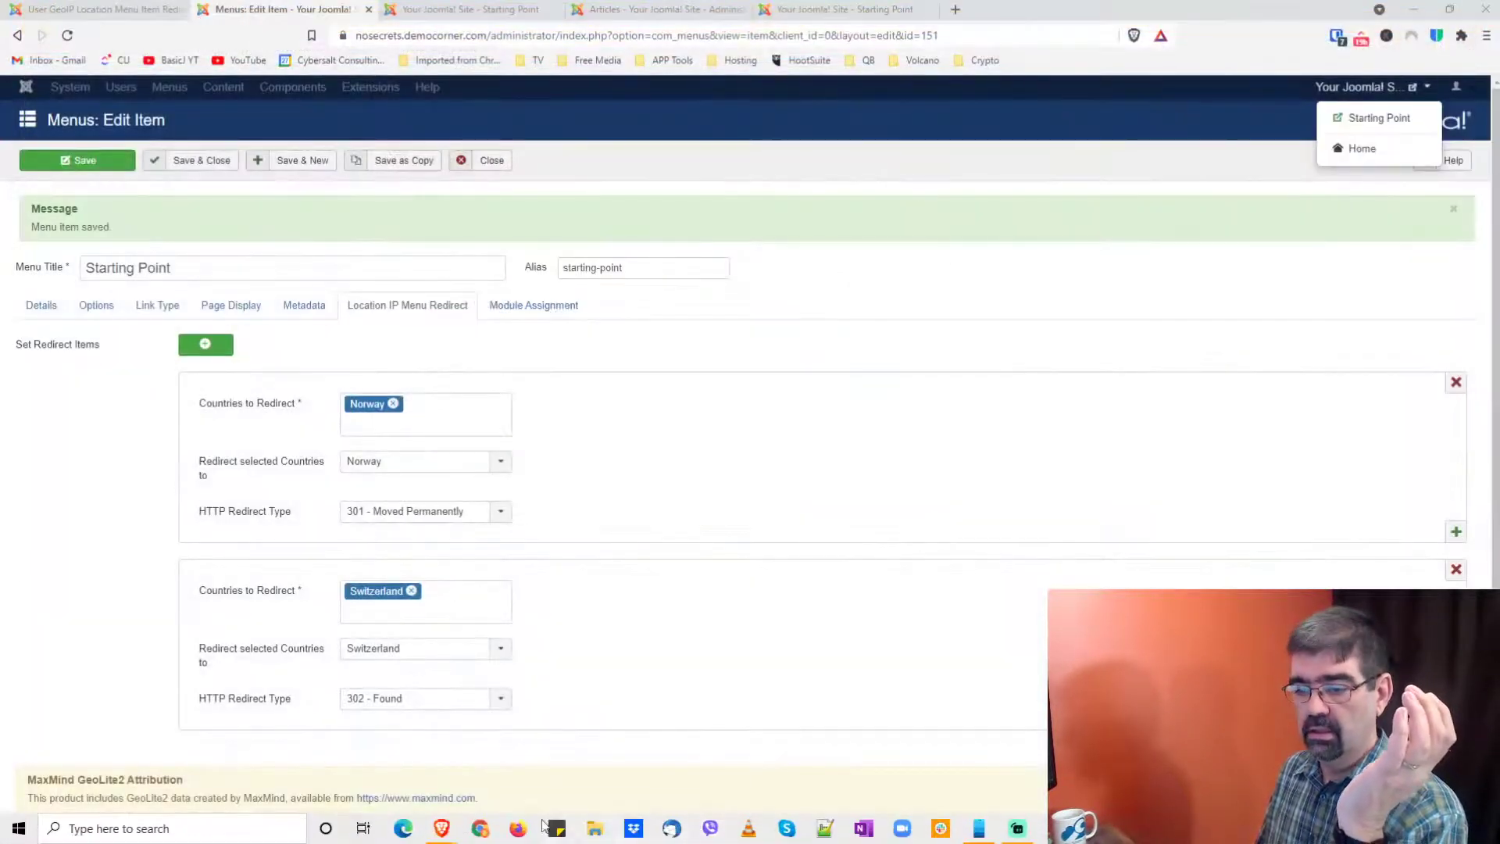
# Step: Load nosecrets.democorner.com in a new Chrome incognito window and open Starting Point to test the Switzerland redirect
pyautogui.click(494, 829)
pyautogui.click(1486, 38)
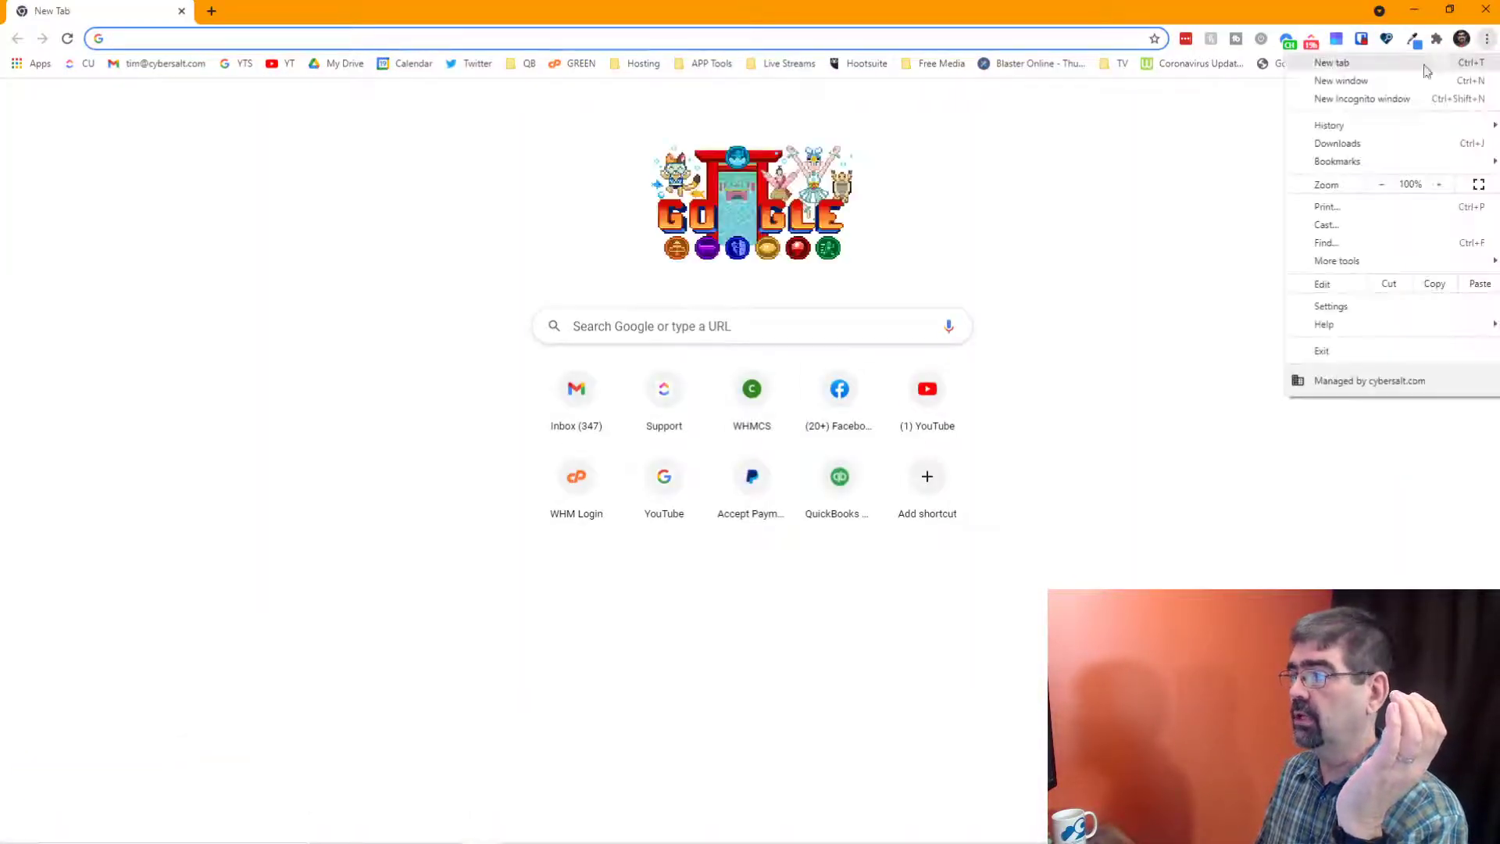
pyautogui.click(1388, 82)
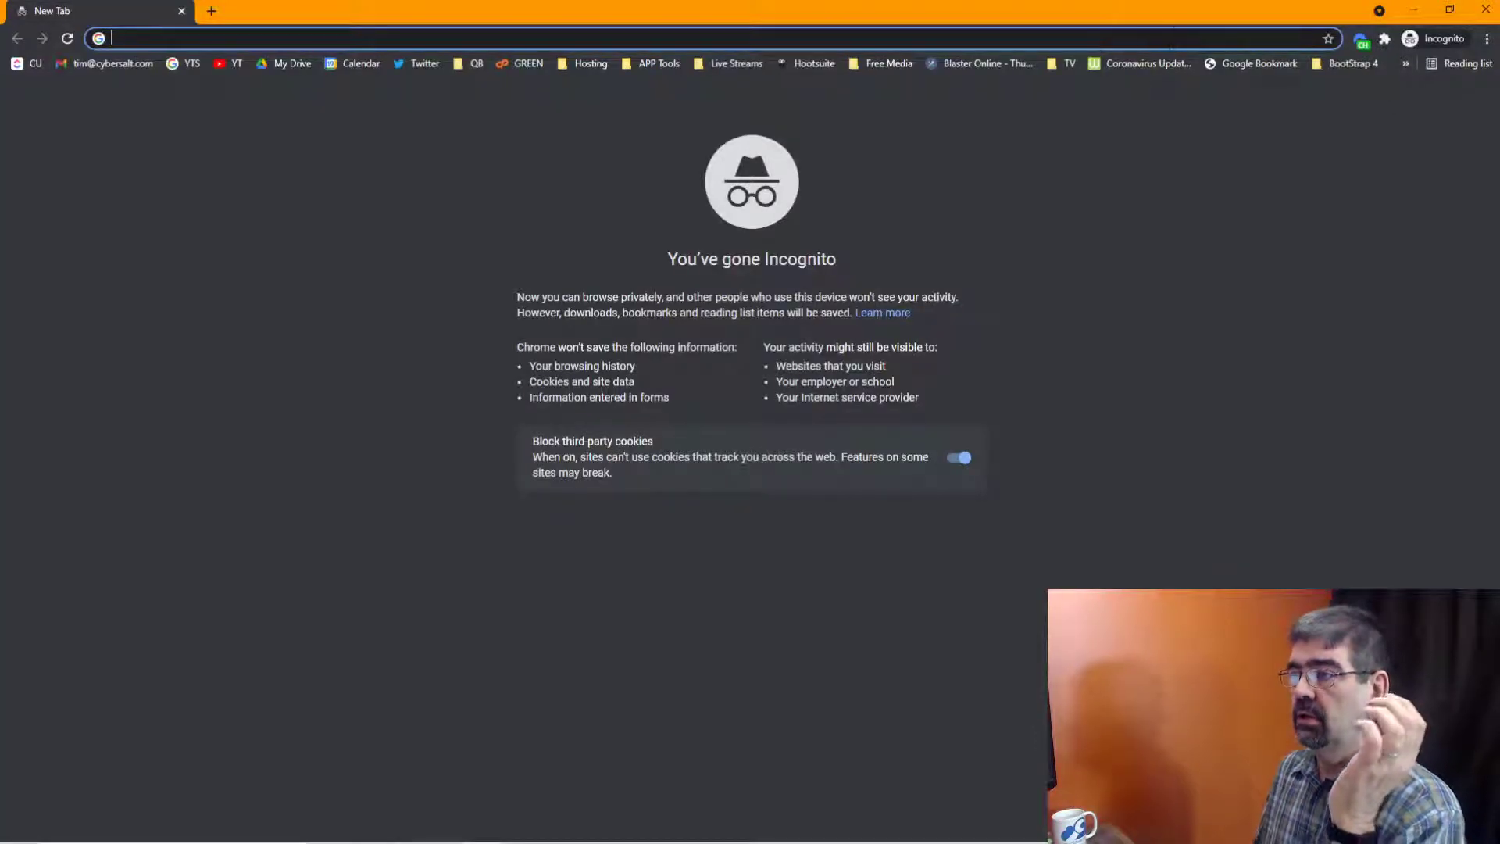
pyautogui.write('nose')
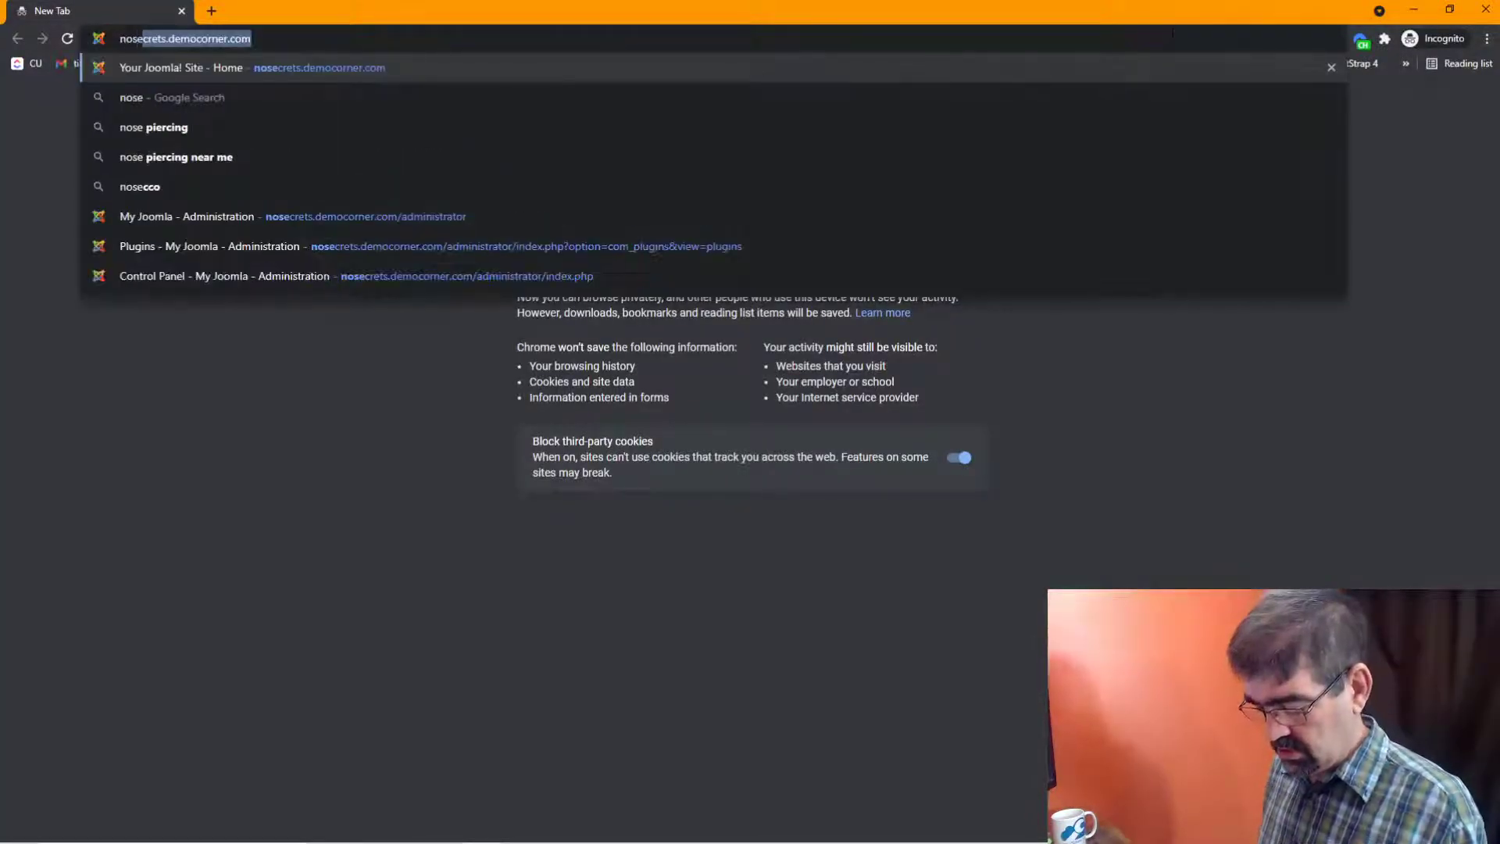
pyautogui.write('crets.democorner.com')
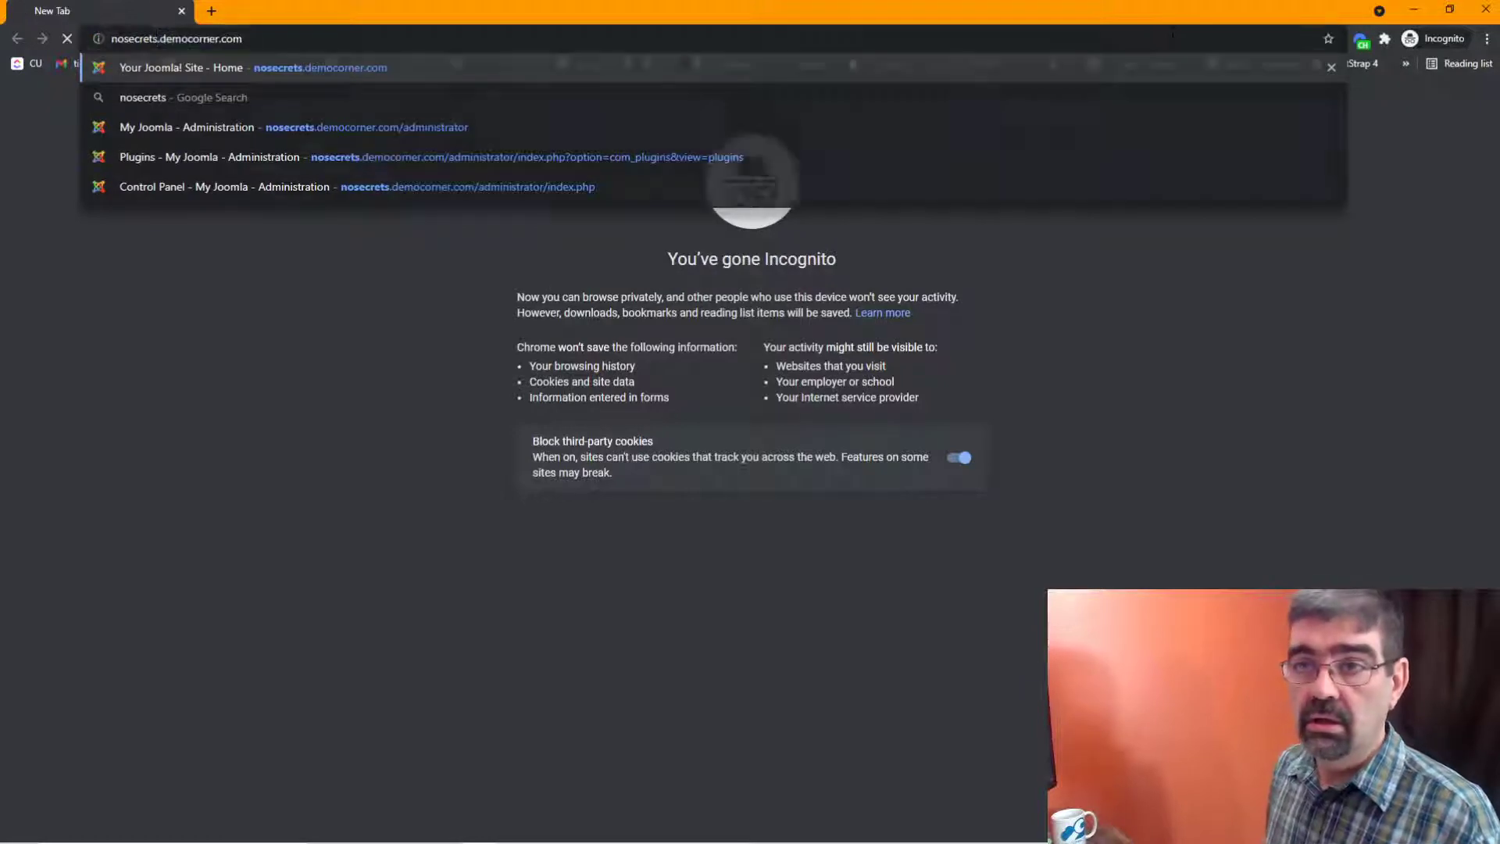
pyautogui.press('Return')
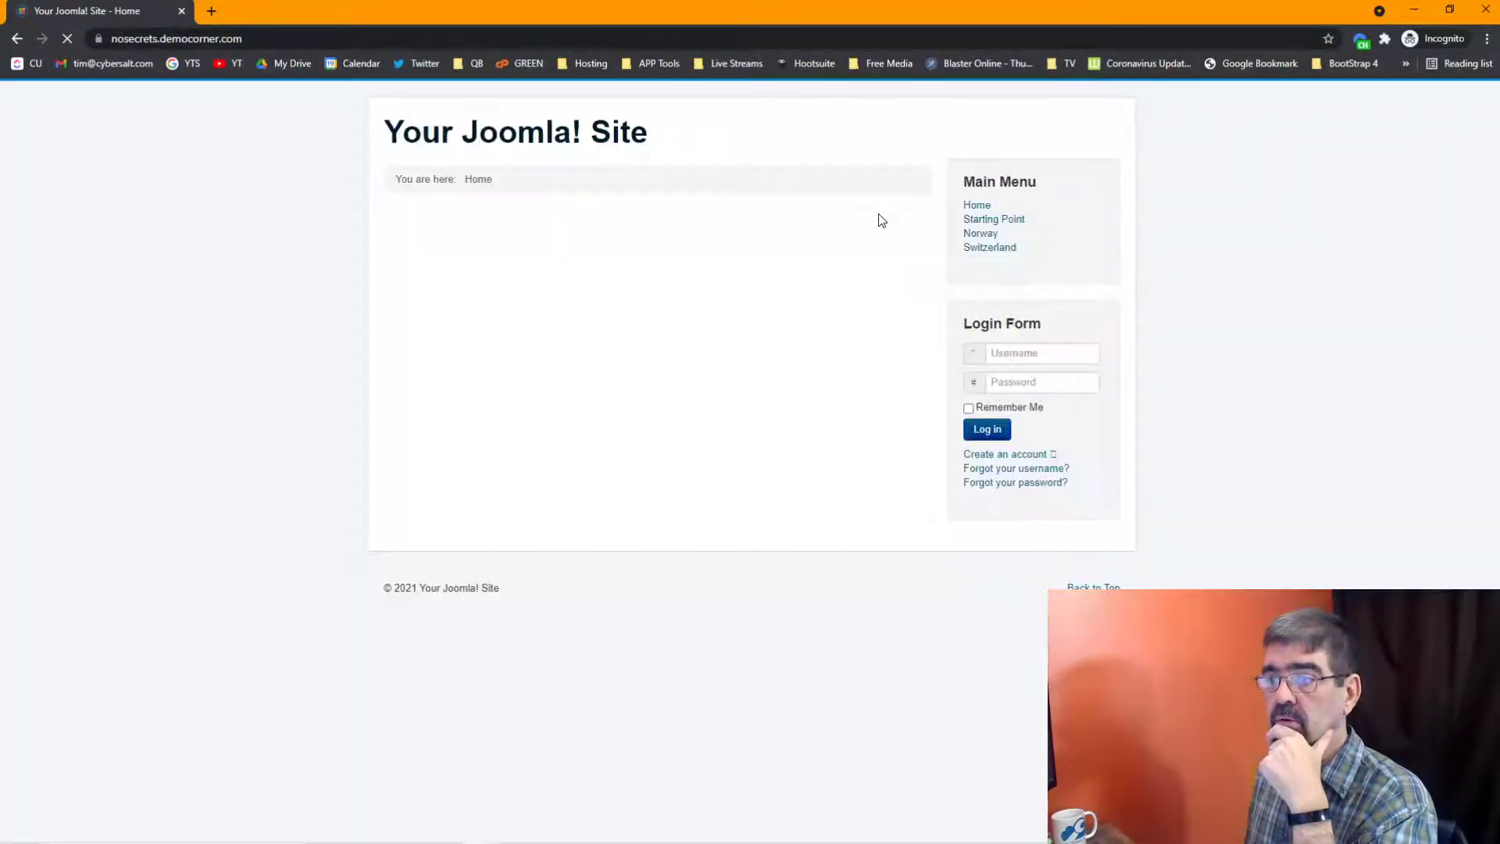
pyautogui.click(1008, 222)
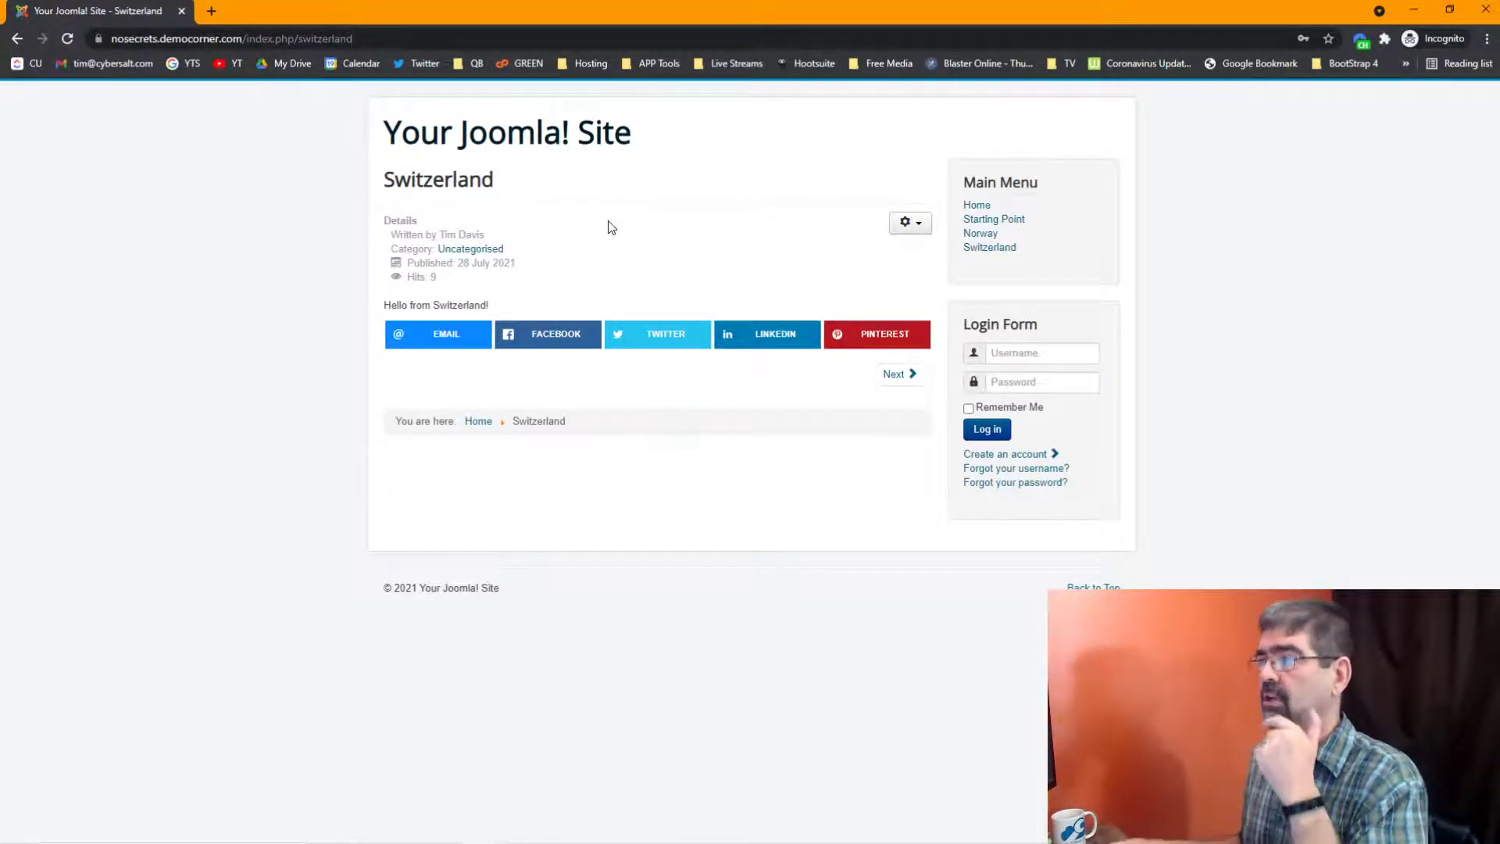
# Step: Connect the NordVPN extension to Norway in the incognito window
pyautogui.click(1360, 40)
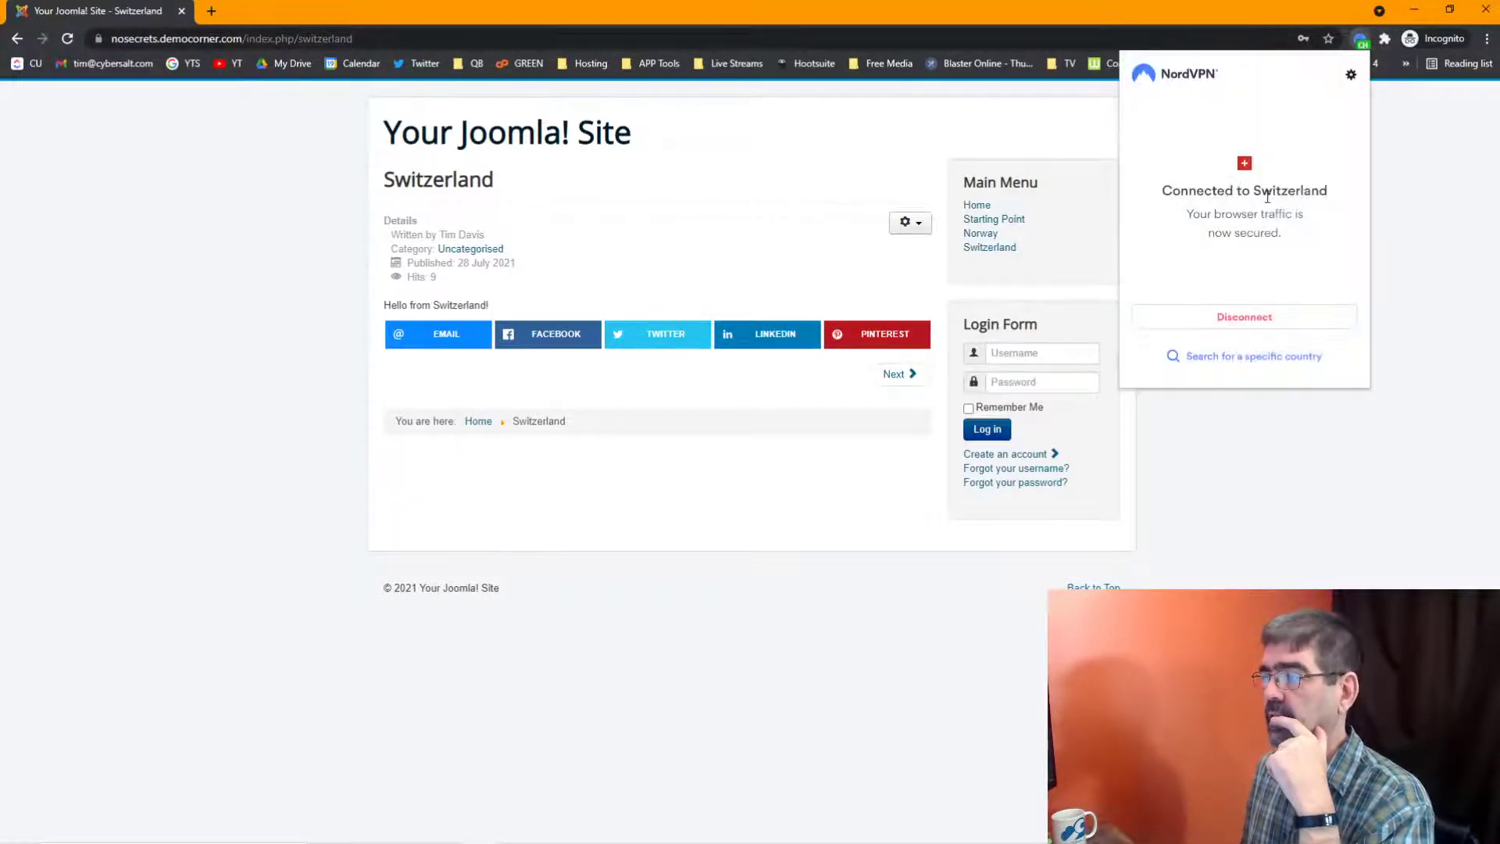
pyautogui.click(1260, 359)
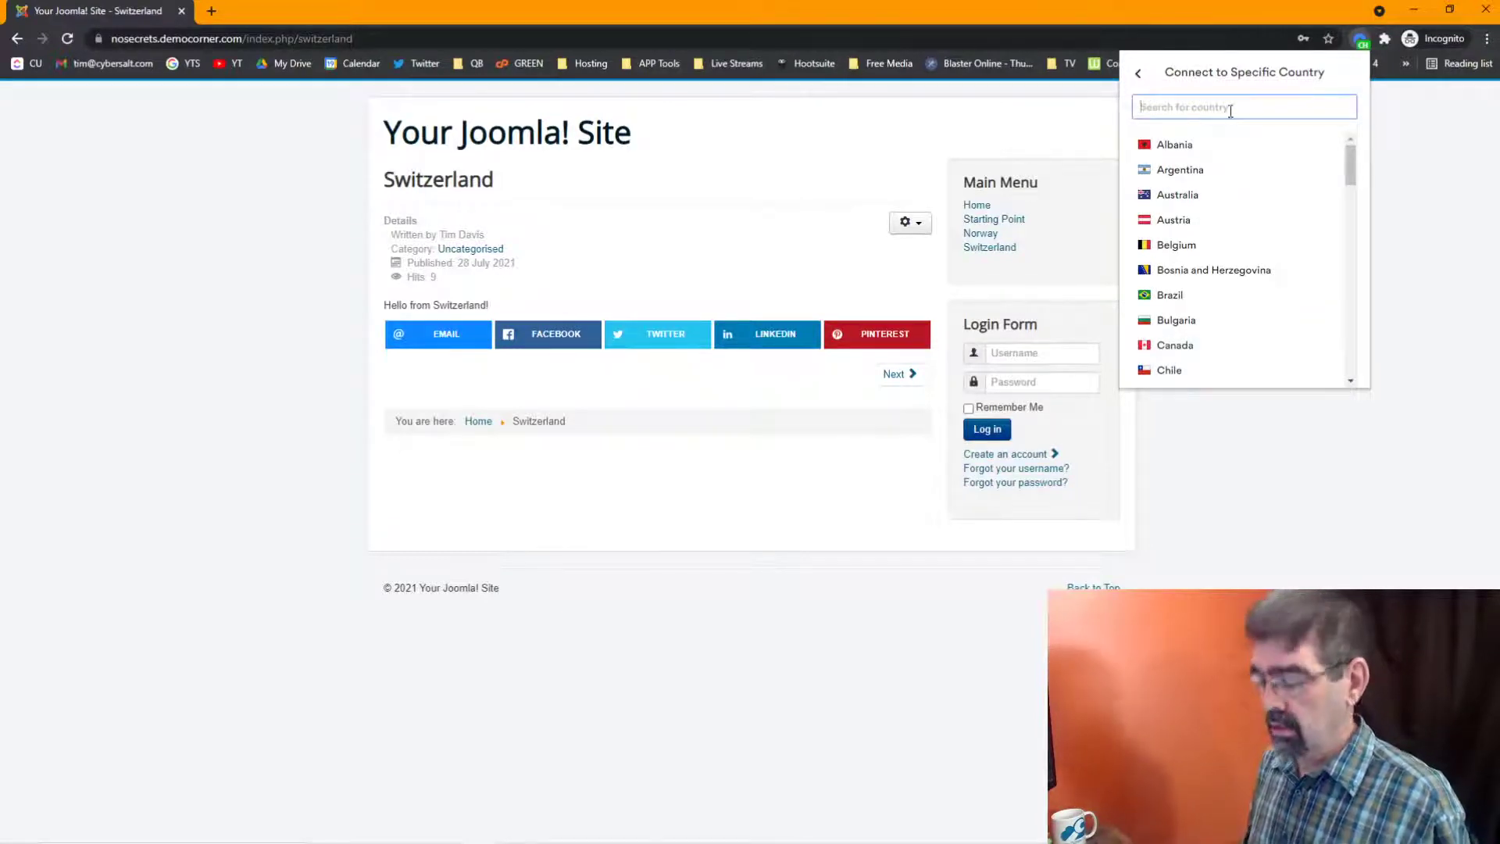
pyautogui.write('norway')
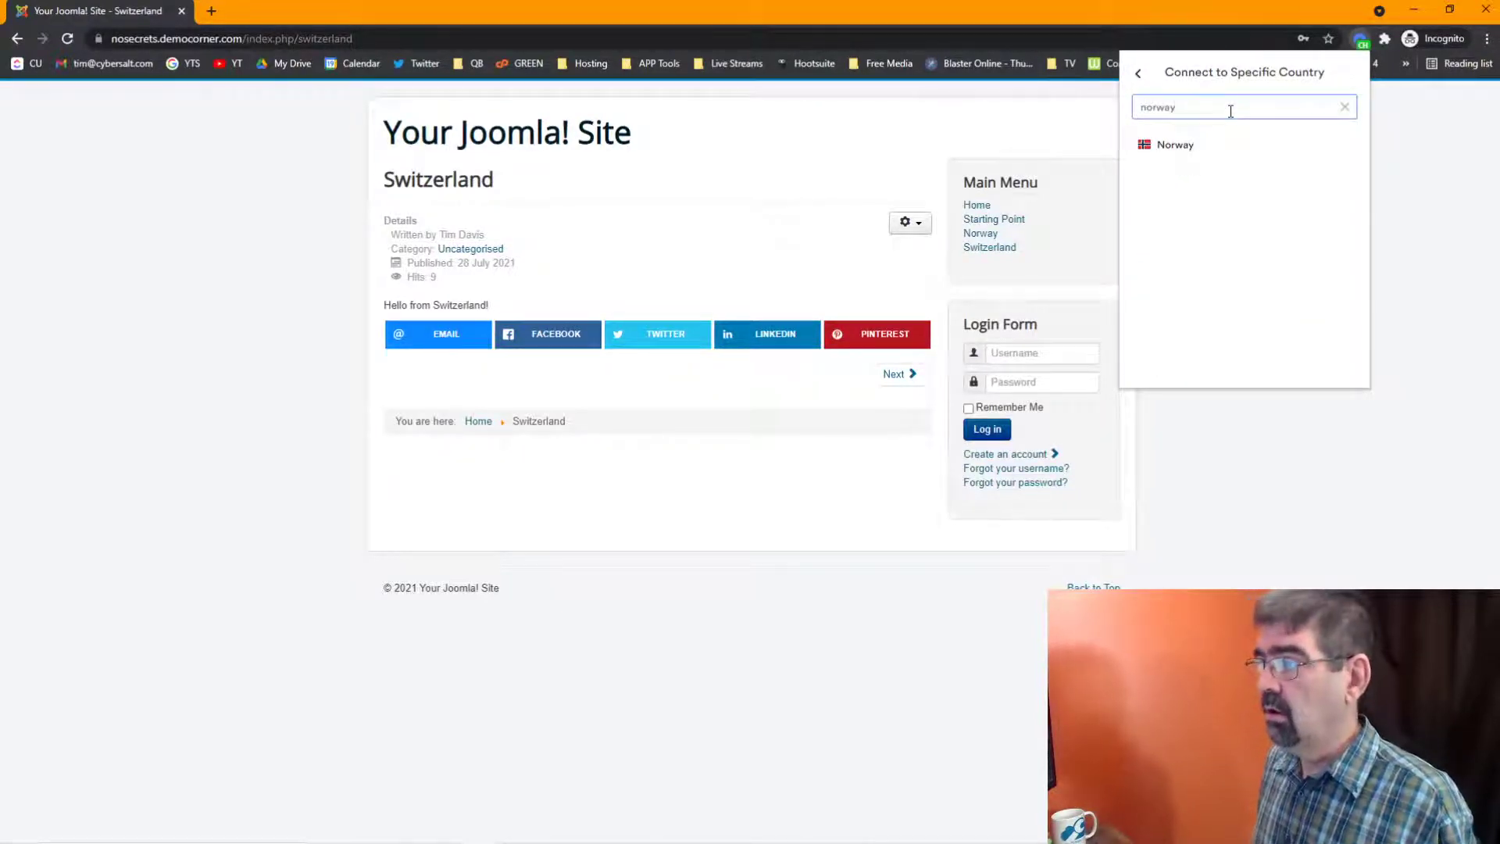
pyautogui.click(1181, 148)
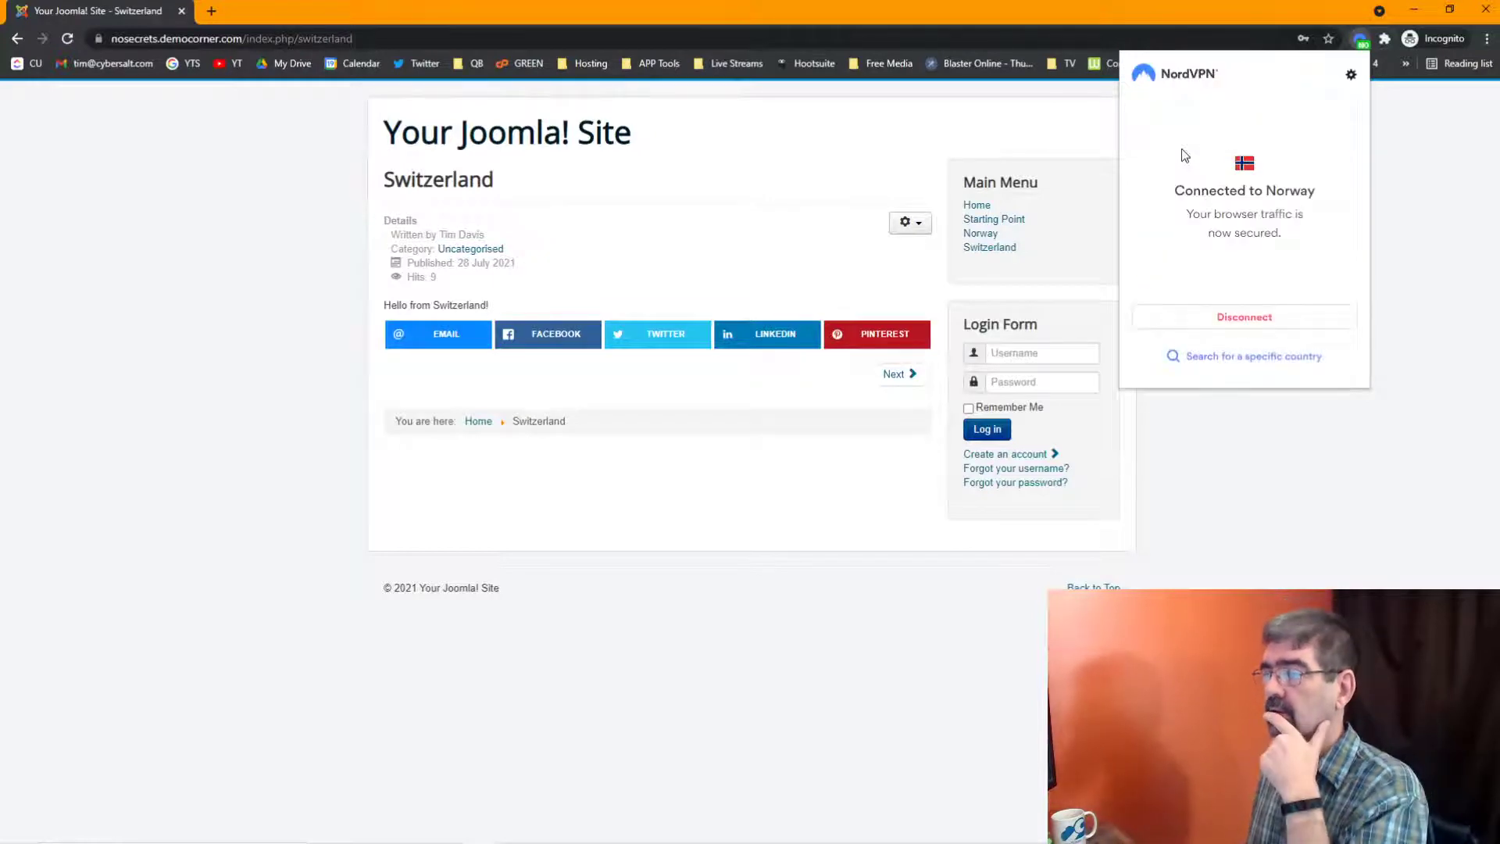
pyautogui.click(996, 135)
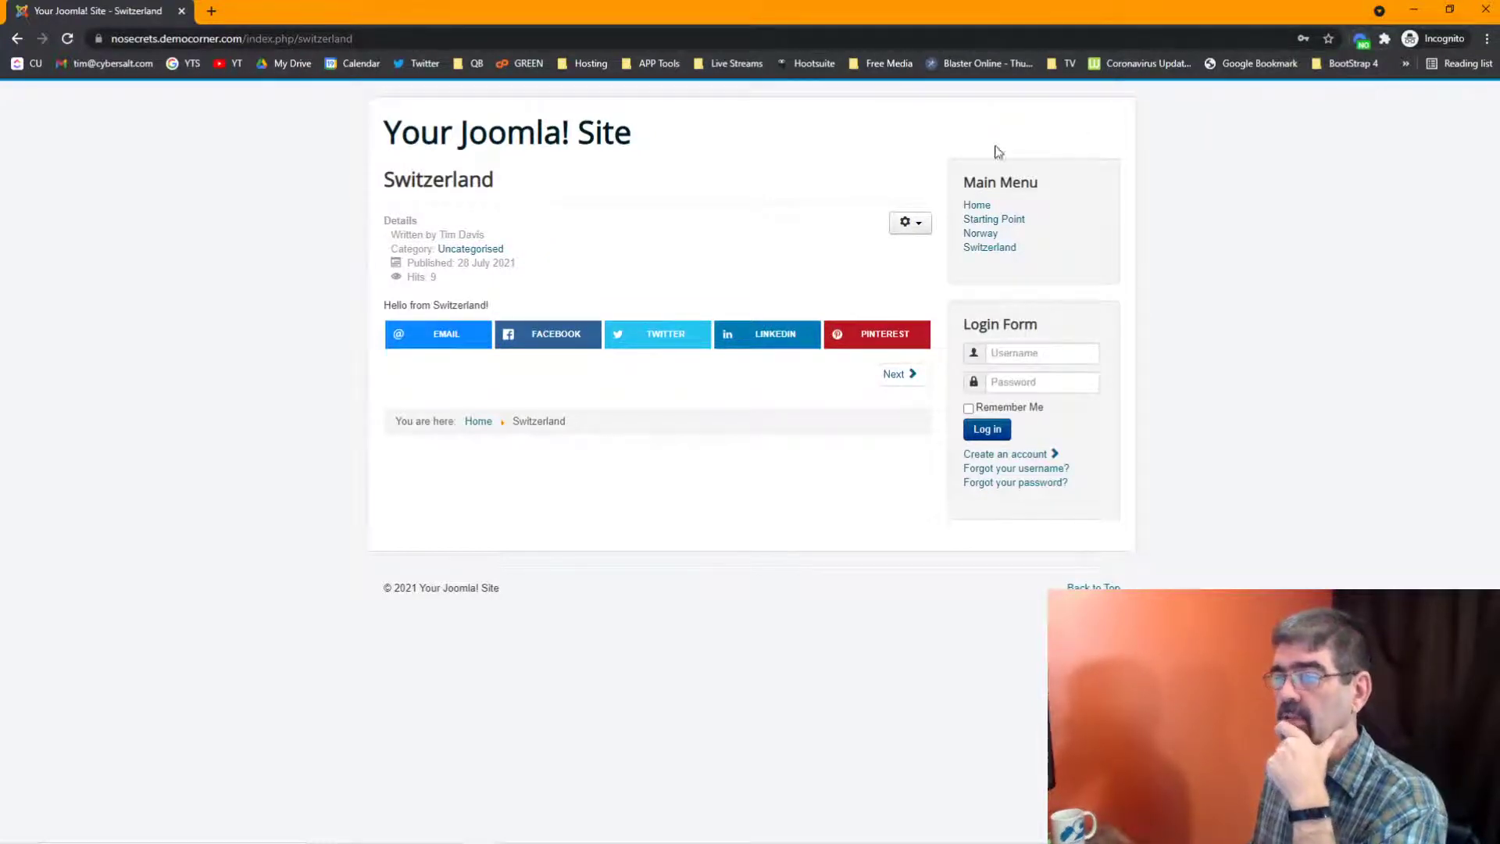
# Step: Open Starting Point again to test the Norway redirect, and minimize the Chrome windows
pyautogui.click(1015, 225)
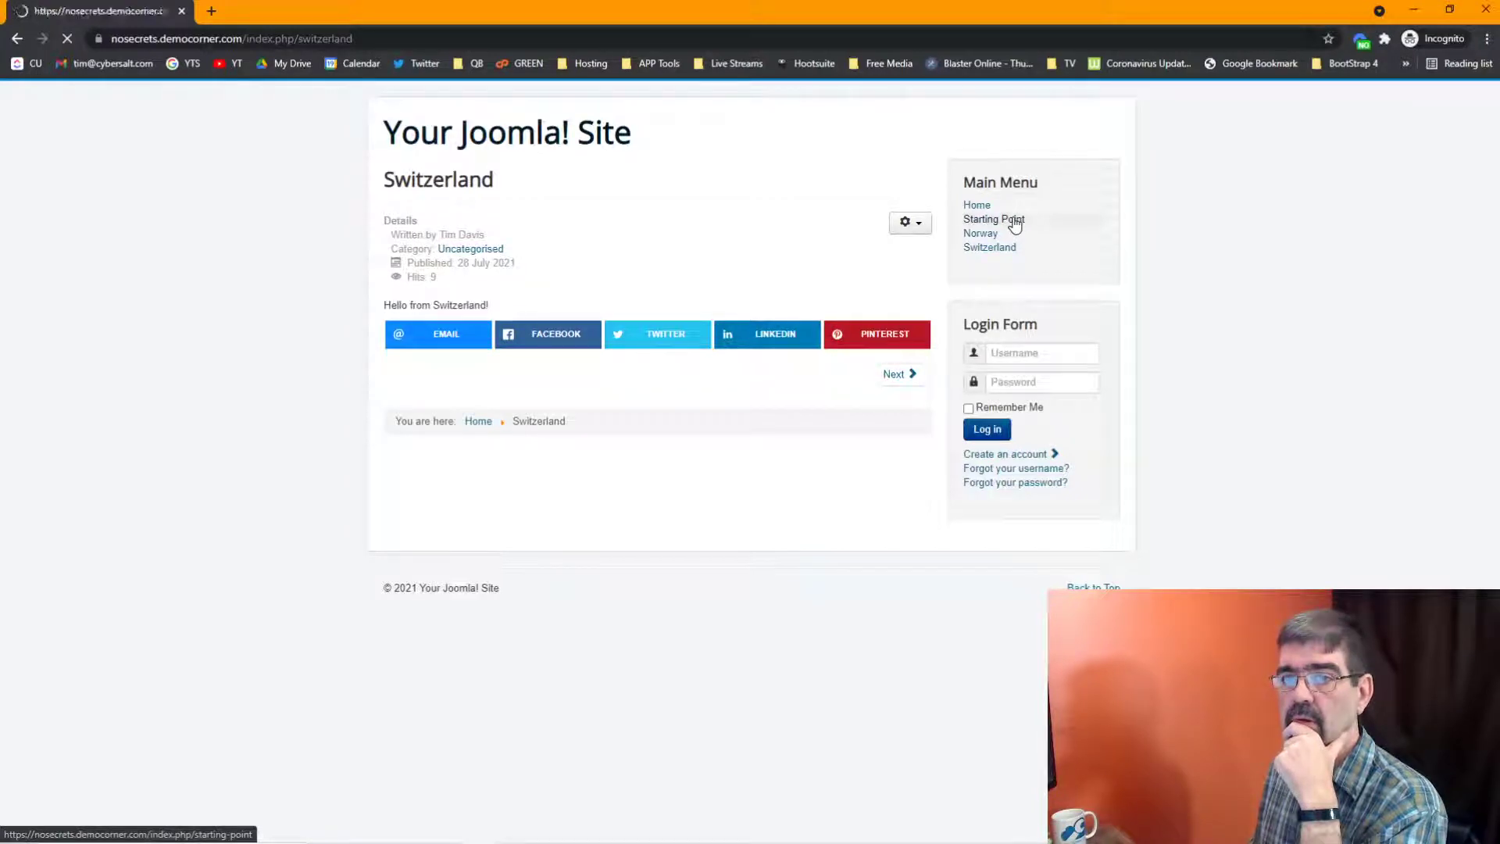
pyautogui.click(1015, 225)
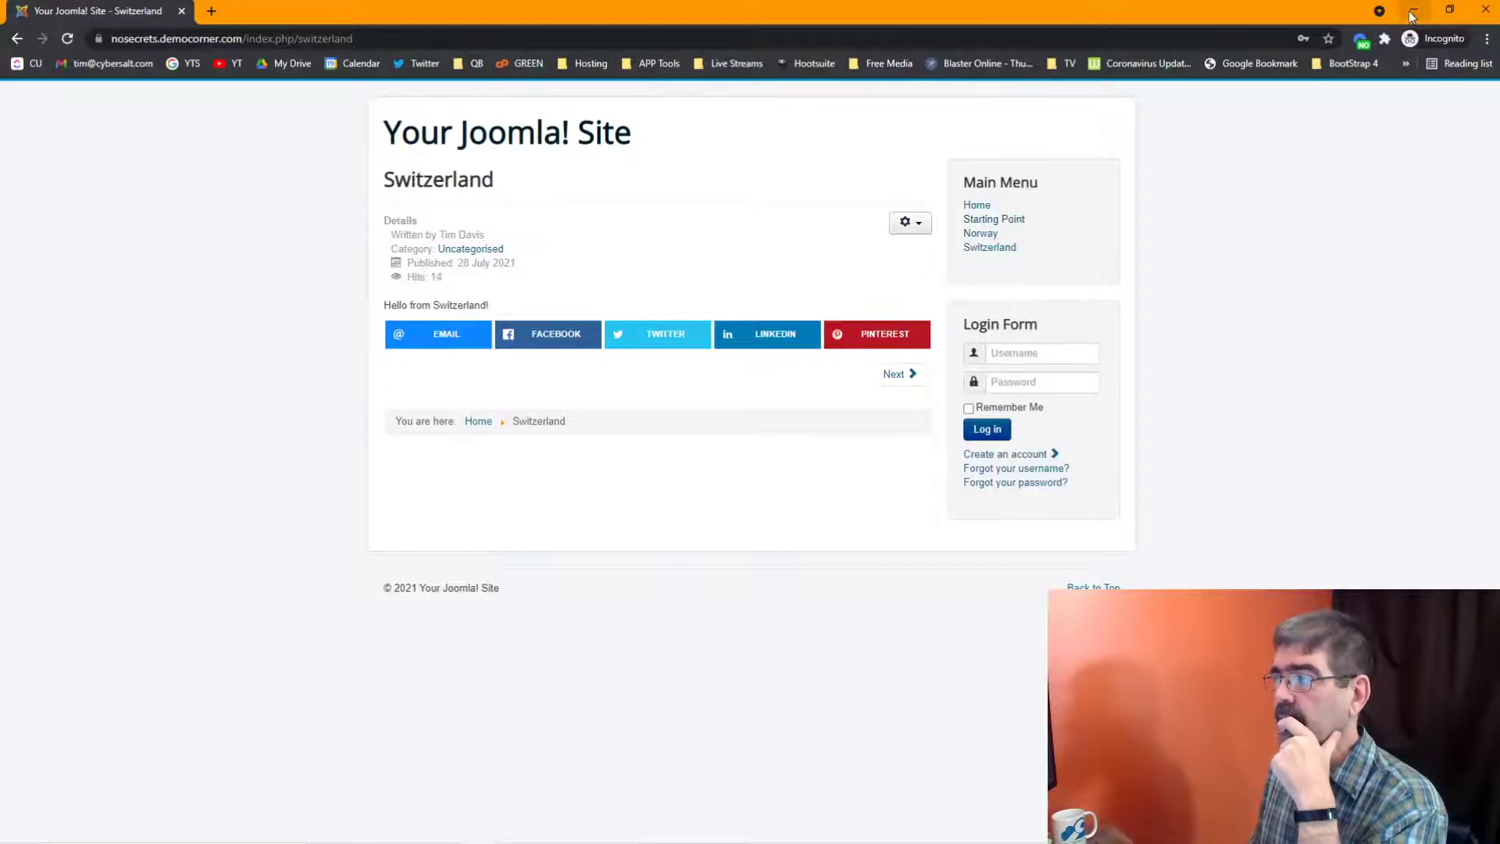
pyautogui.click(1412, 12)
pyautogui.click(1413, 13)
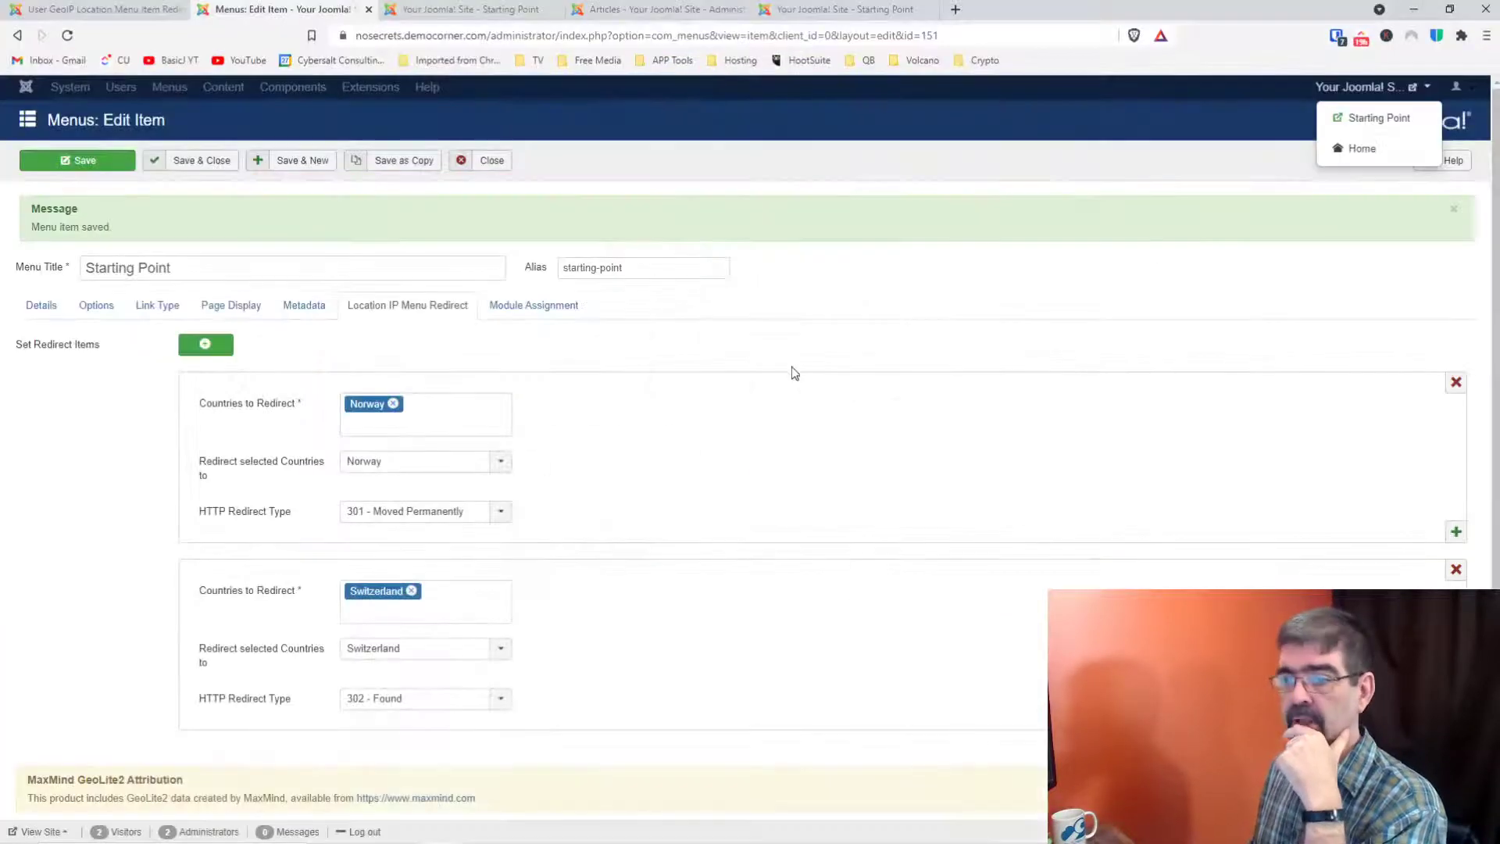
# Step: Check the description and available options of the HTTP Redirect Type for the Switzerland redirect
pyautogui.scroll(-1, 615, 359)
pyautogui.moveTo(240, 664)
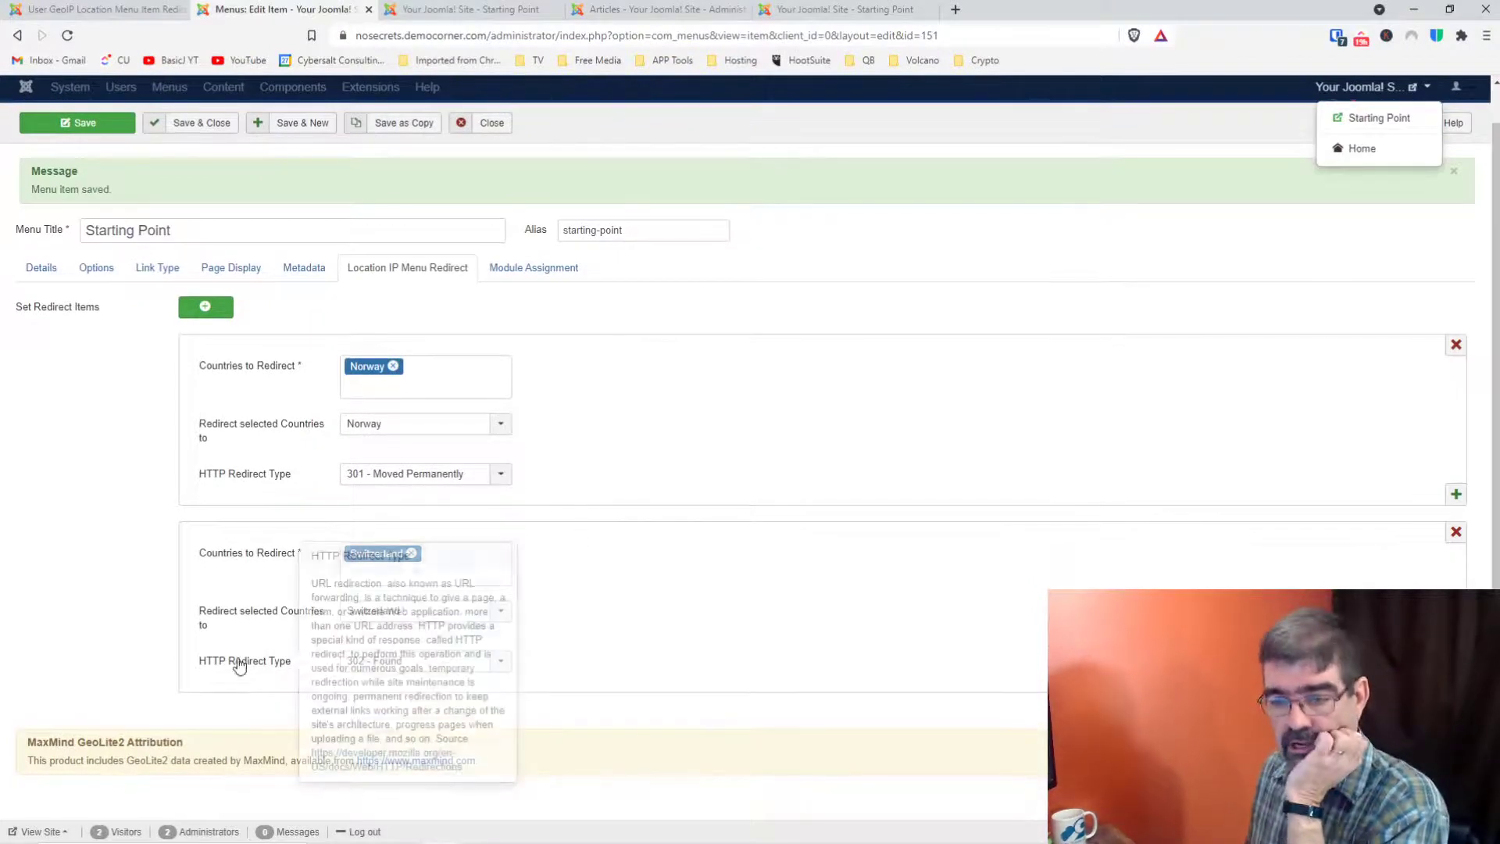
pyautogui.click(501, 662)
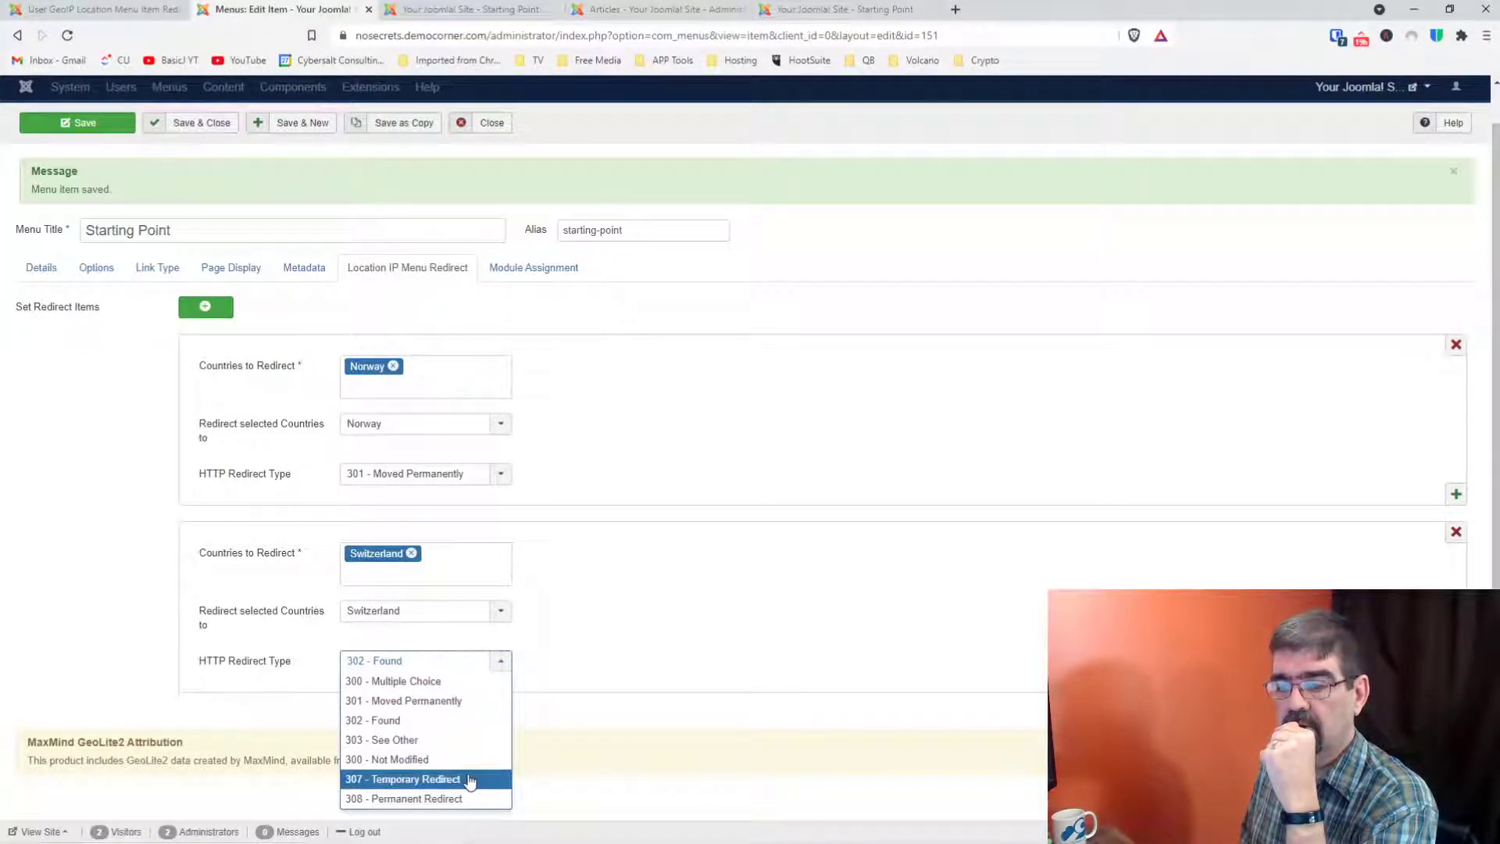
# Step: Close the Starting Point menu item without saving and open the Articles list
pyautogui.click(490, 125)
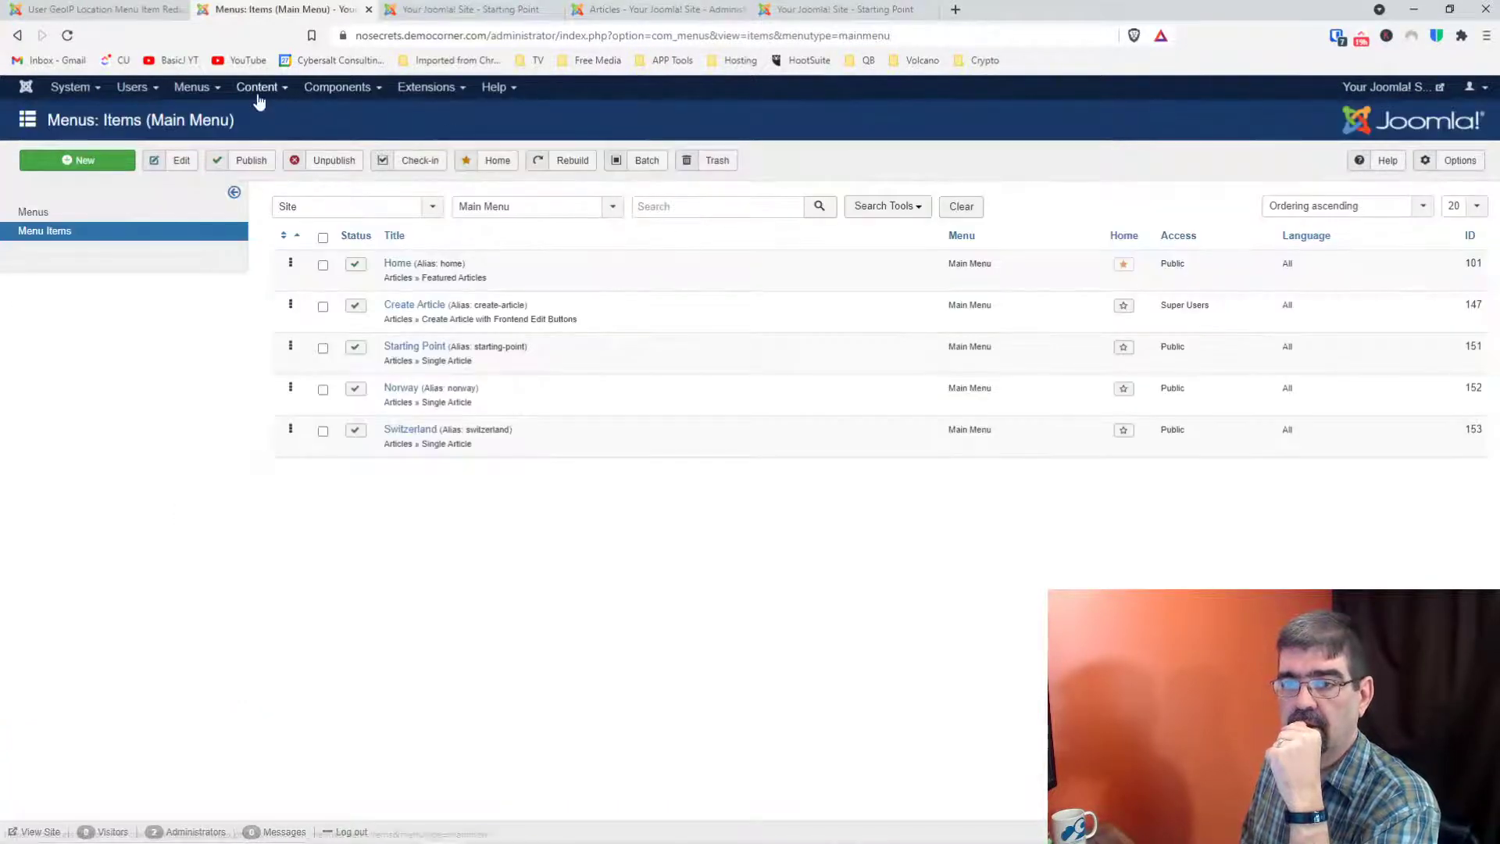
pyautogui.click(259, 100)
pyautogui.click(257, 106)
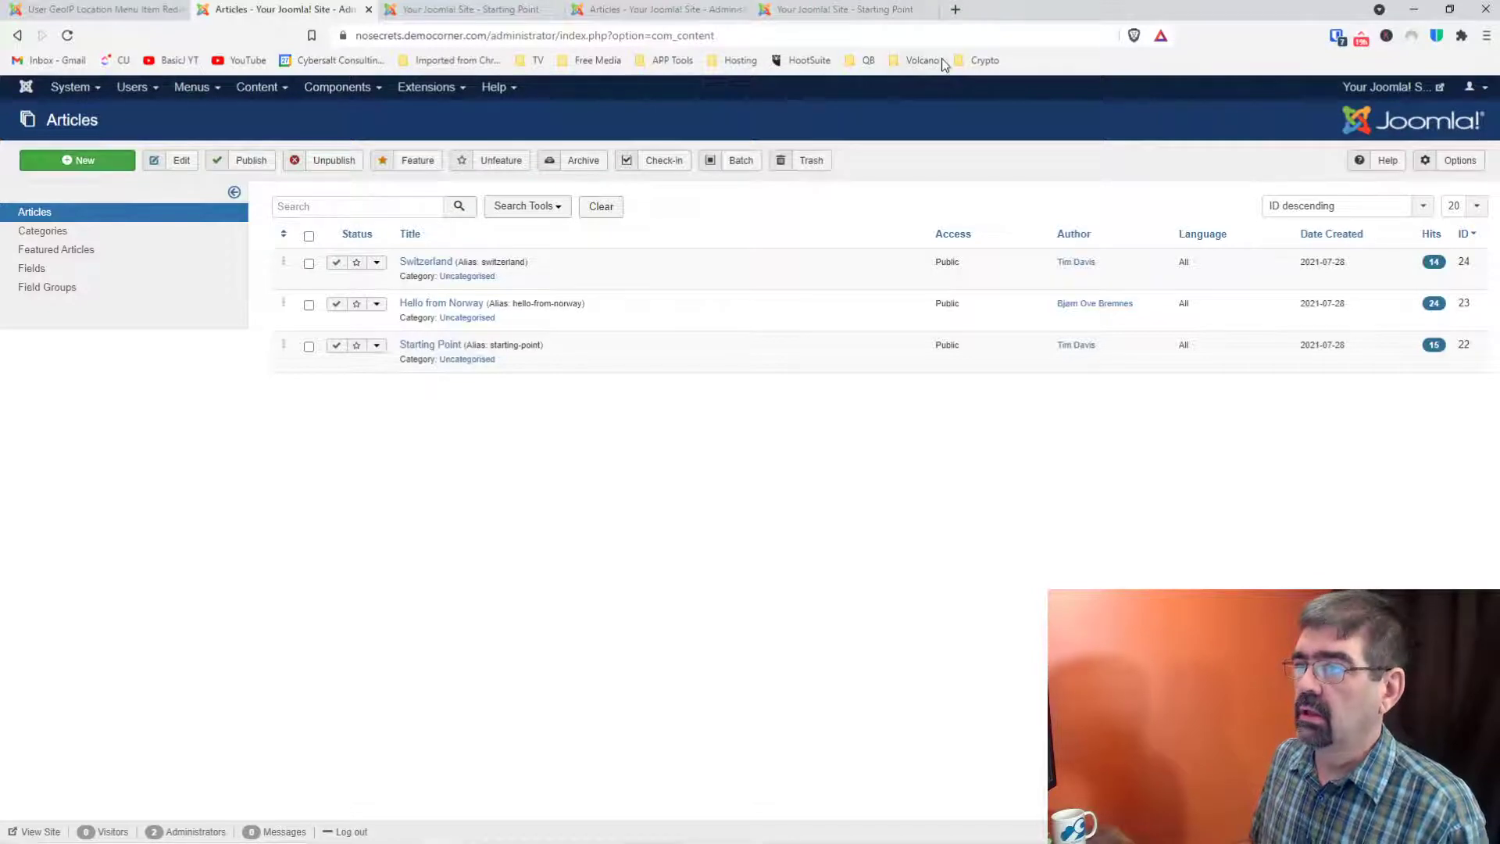
# Step: Connect the NordVPN extension to Norway from a new browser tab
pyautogui.click(952, 9)
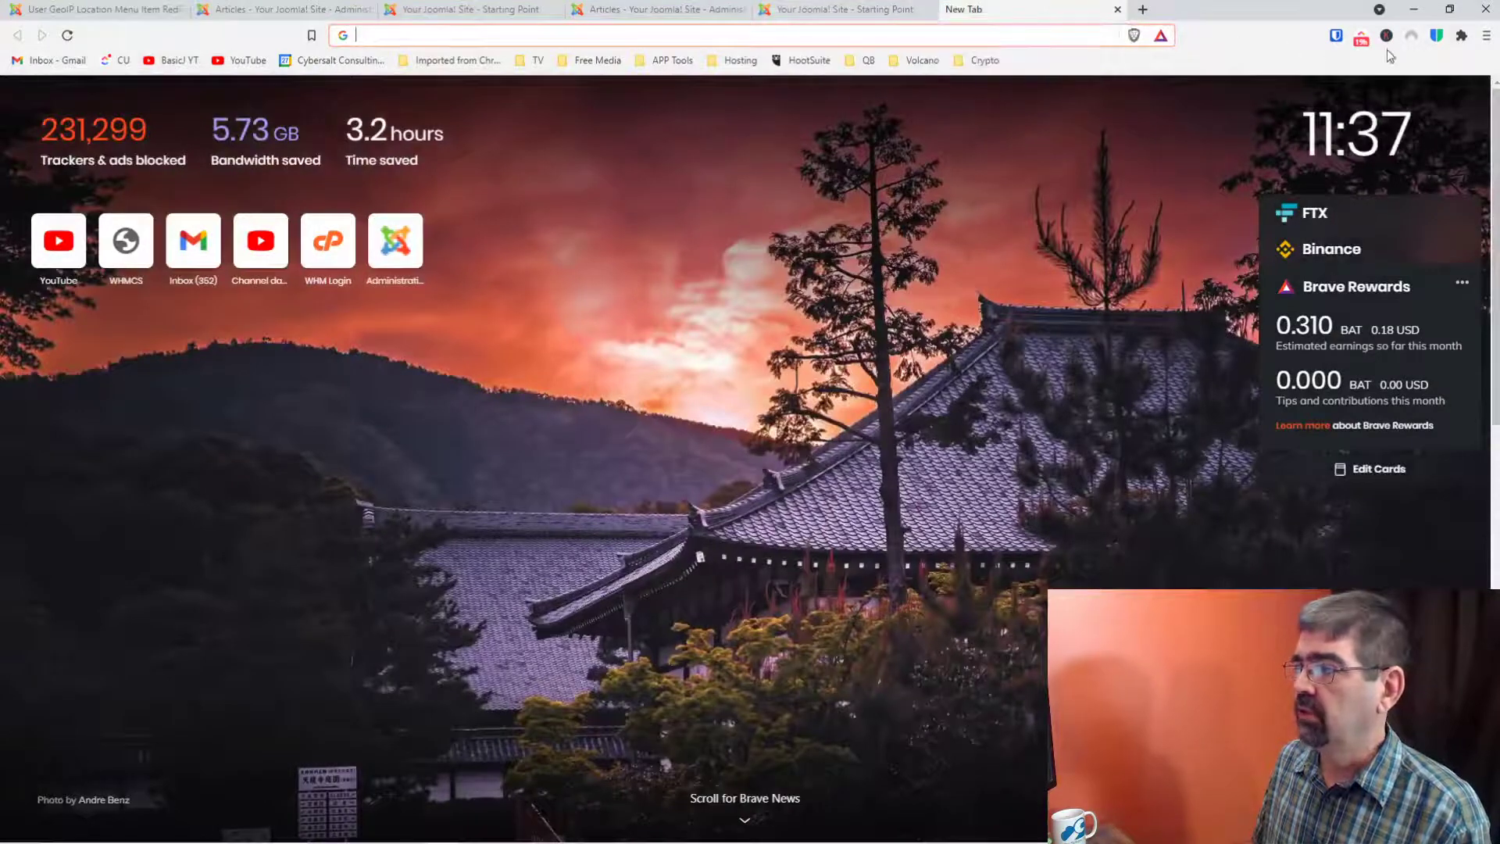
pyautogui.click(1411, 39)
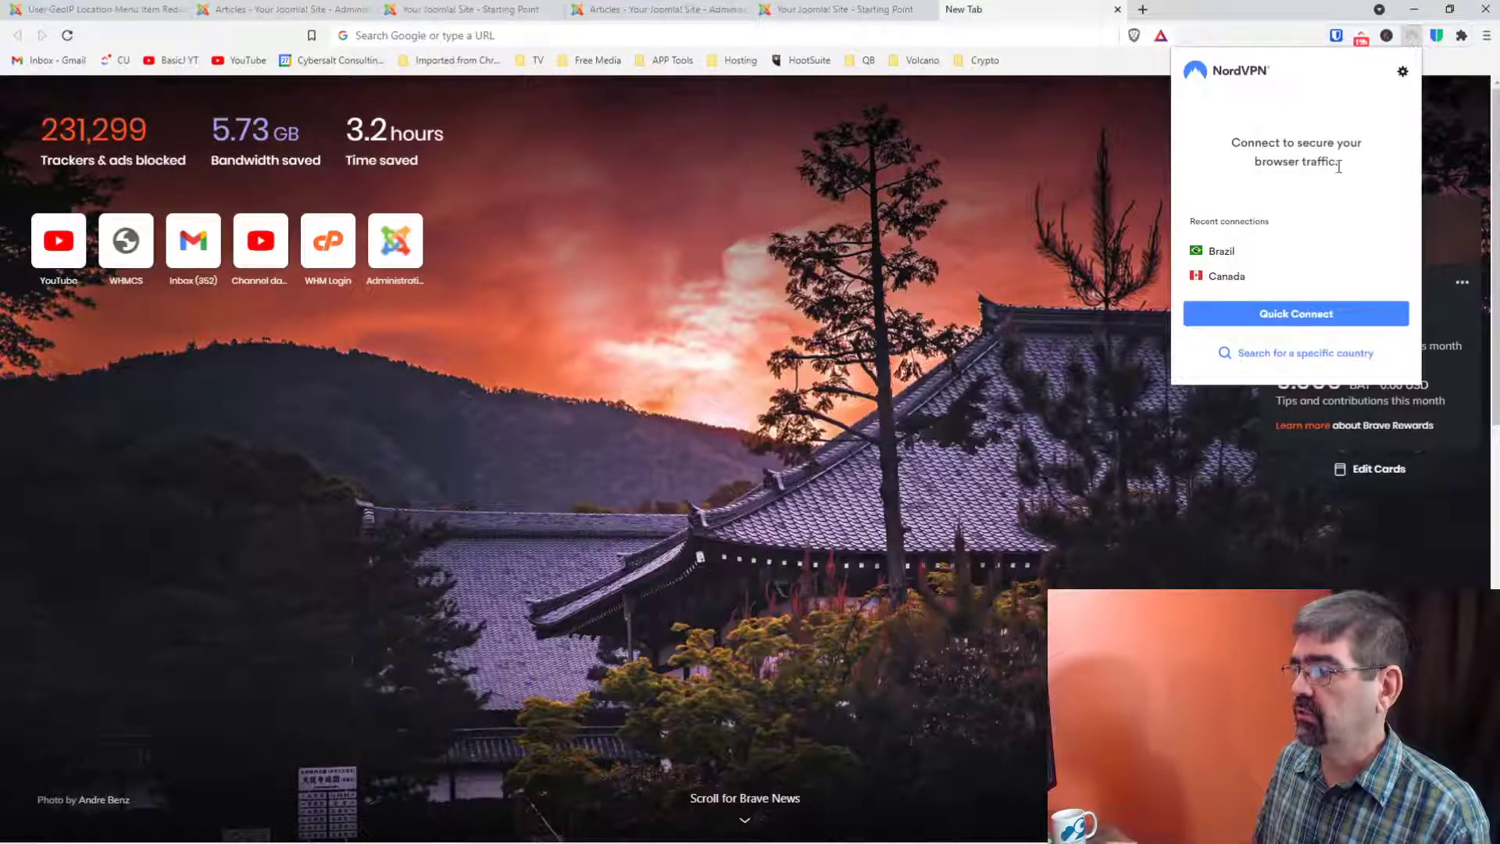
pyautogui.click(1296, 353)
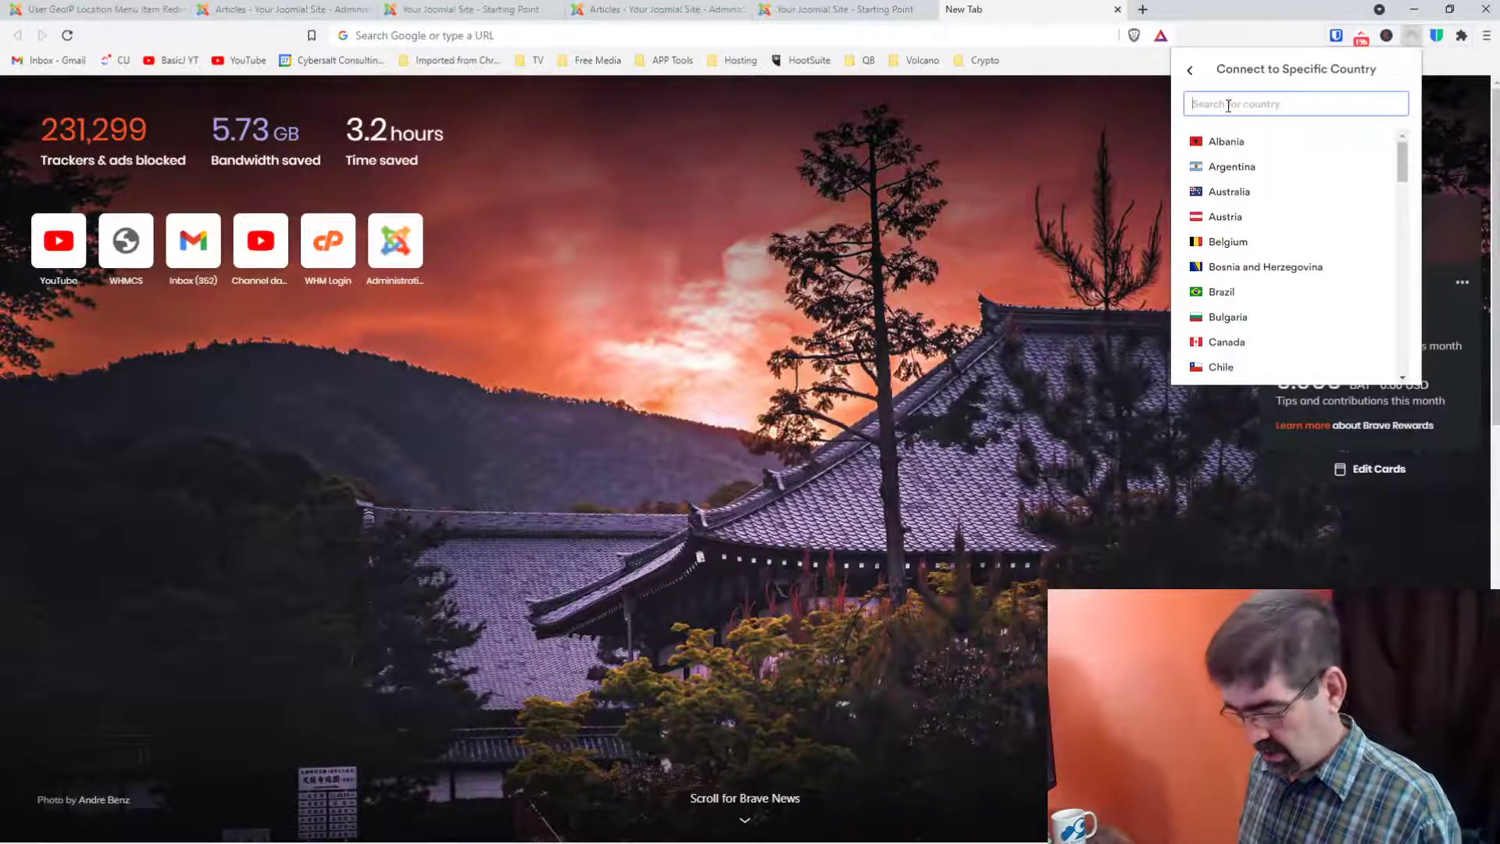
pyautogui.write('norway')
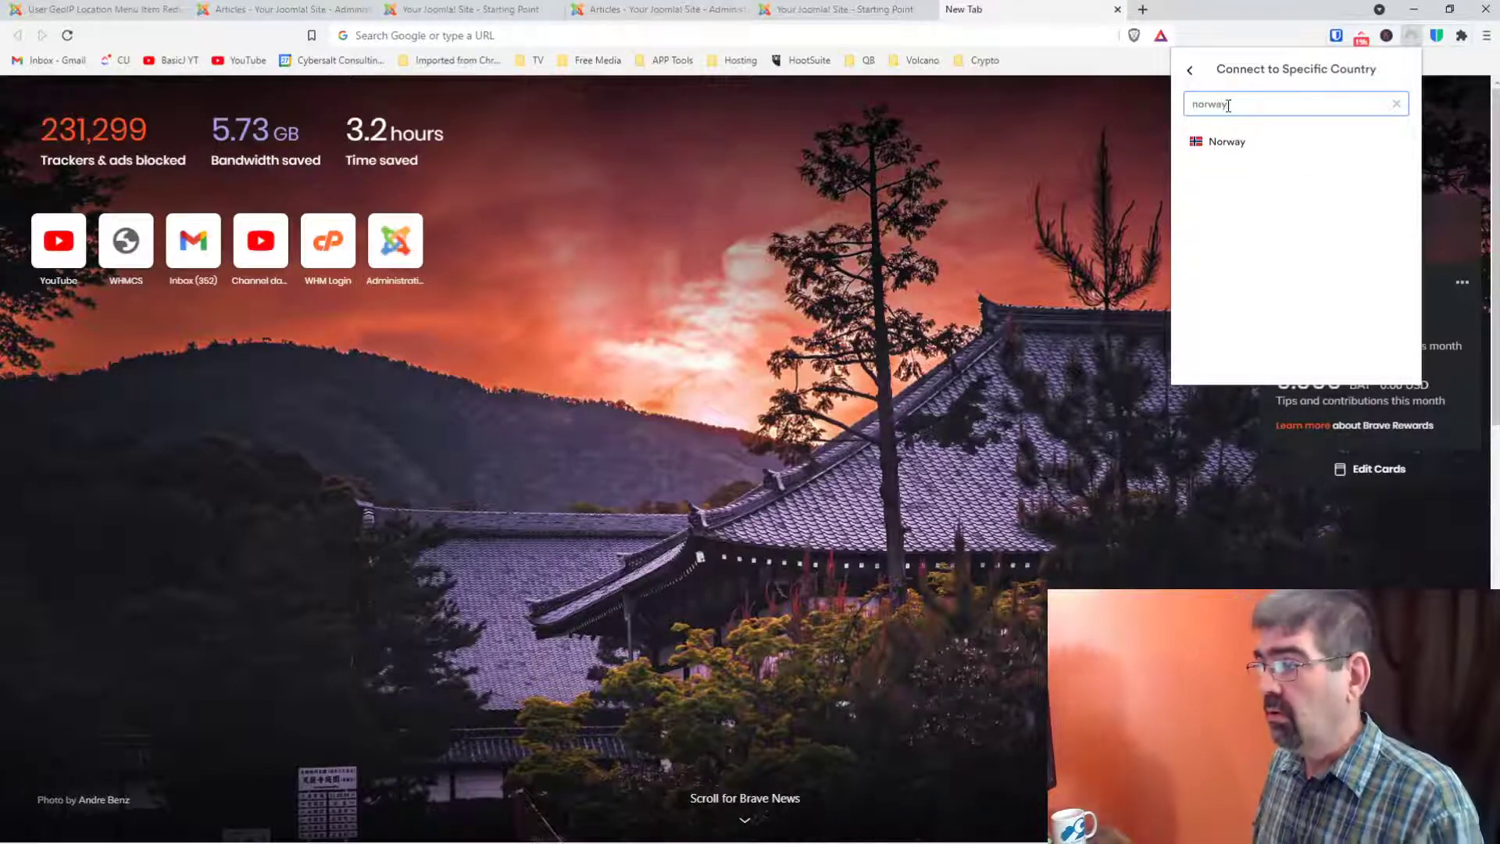
pyautogui.click(1227, 143)
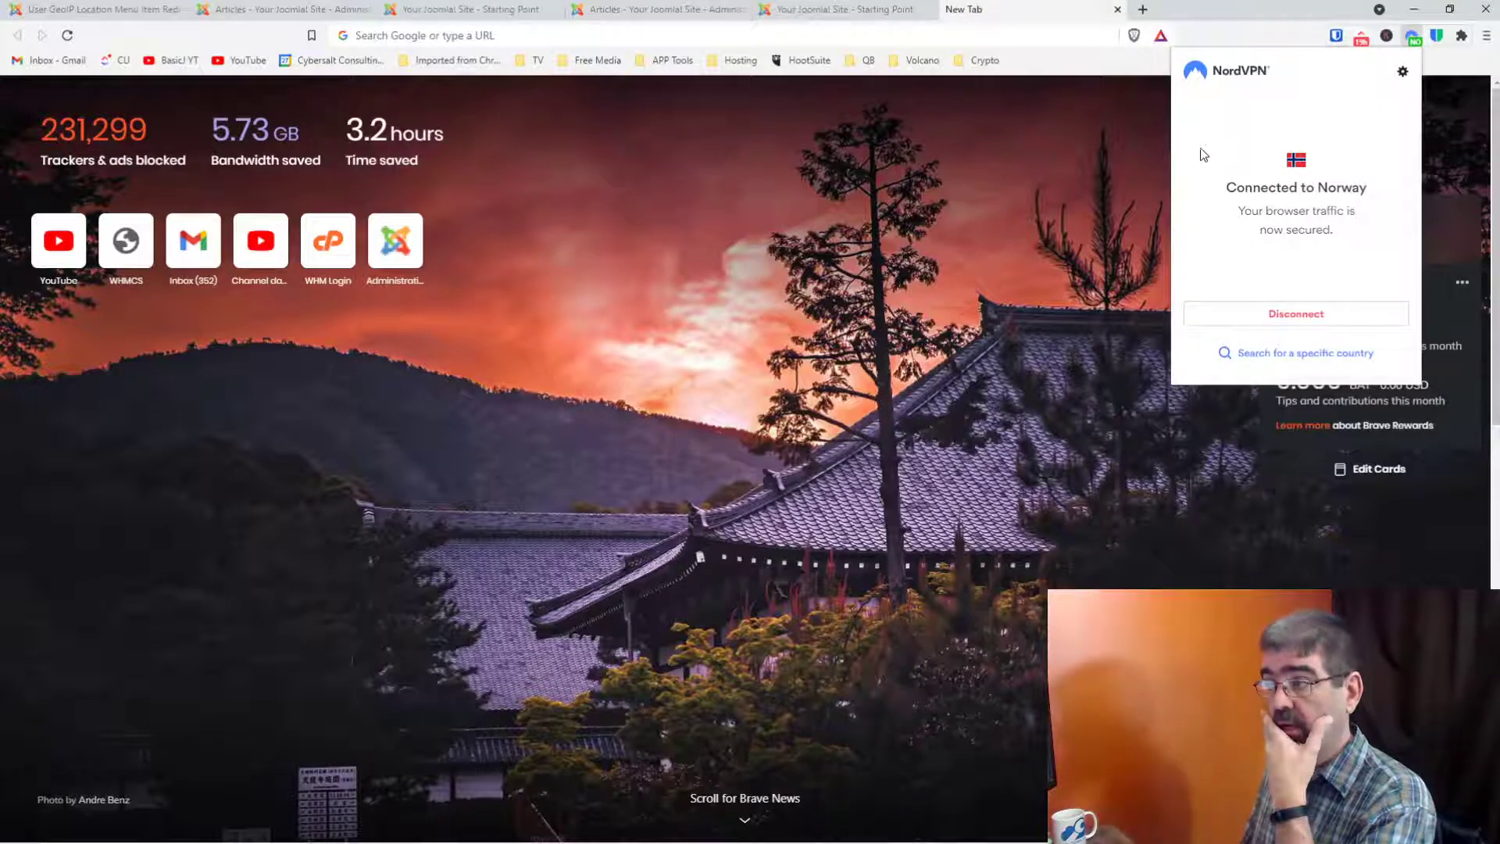
# Step: Return to the Joomla administrator, launch the site's front end and open Starting Point to test the Norway redirect
pyautogui.click(692, 11)
pyautogui.click(1422, 89)
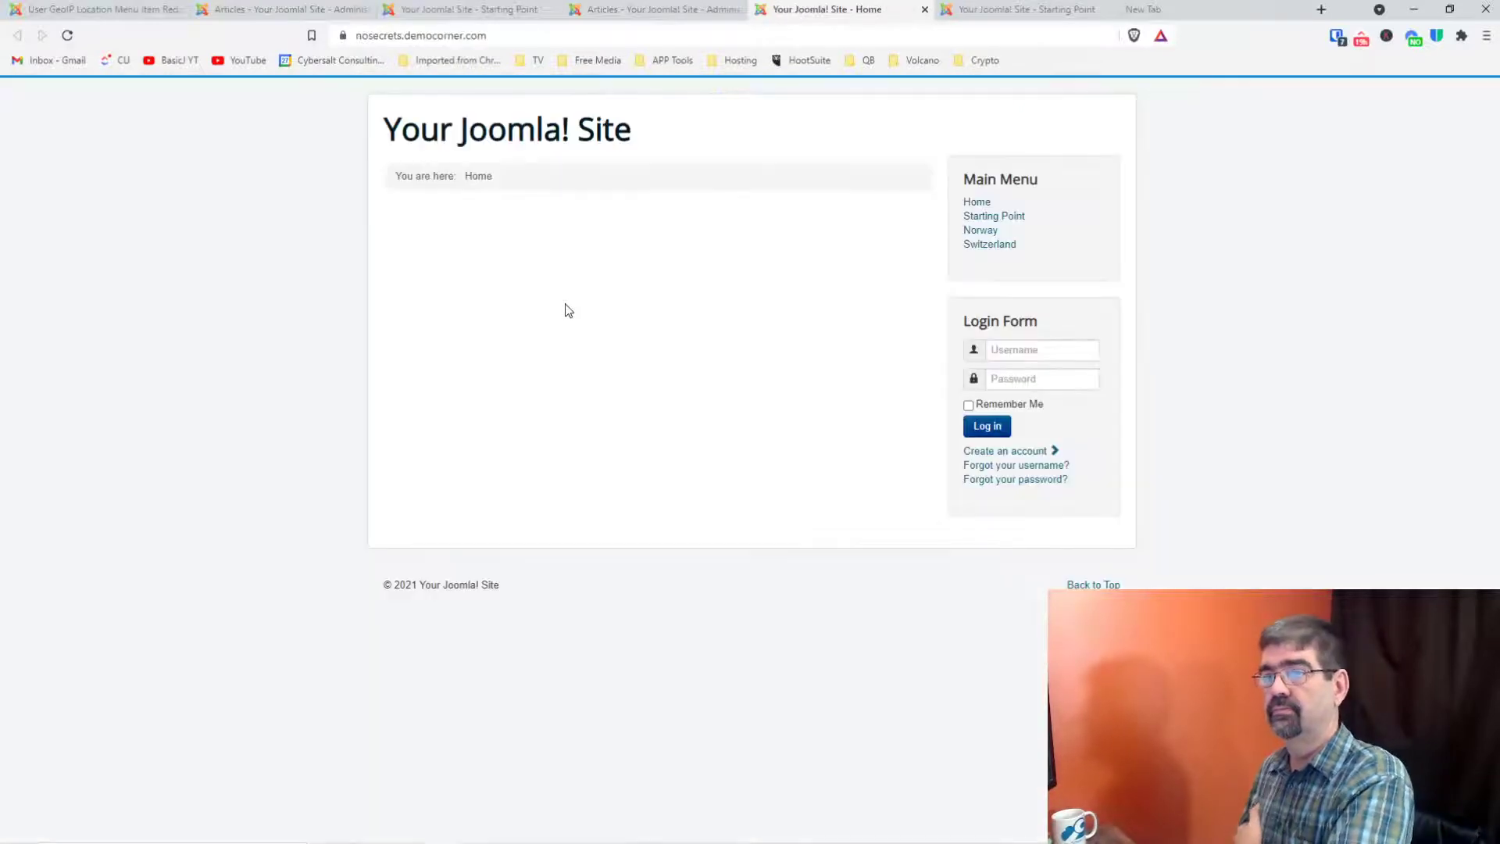
pyautogui.click(994, 220)
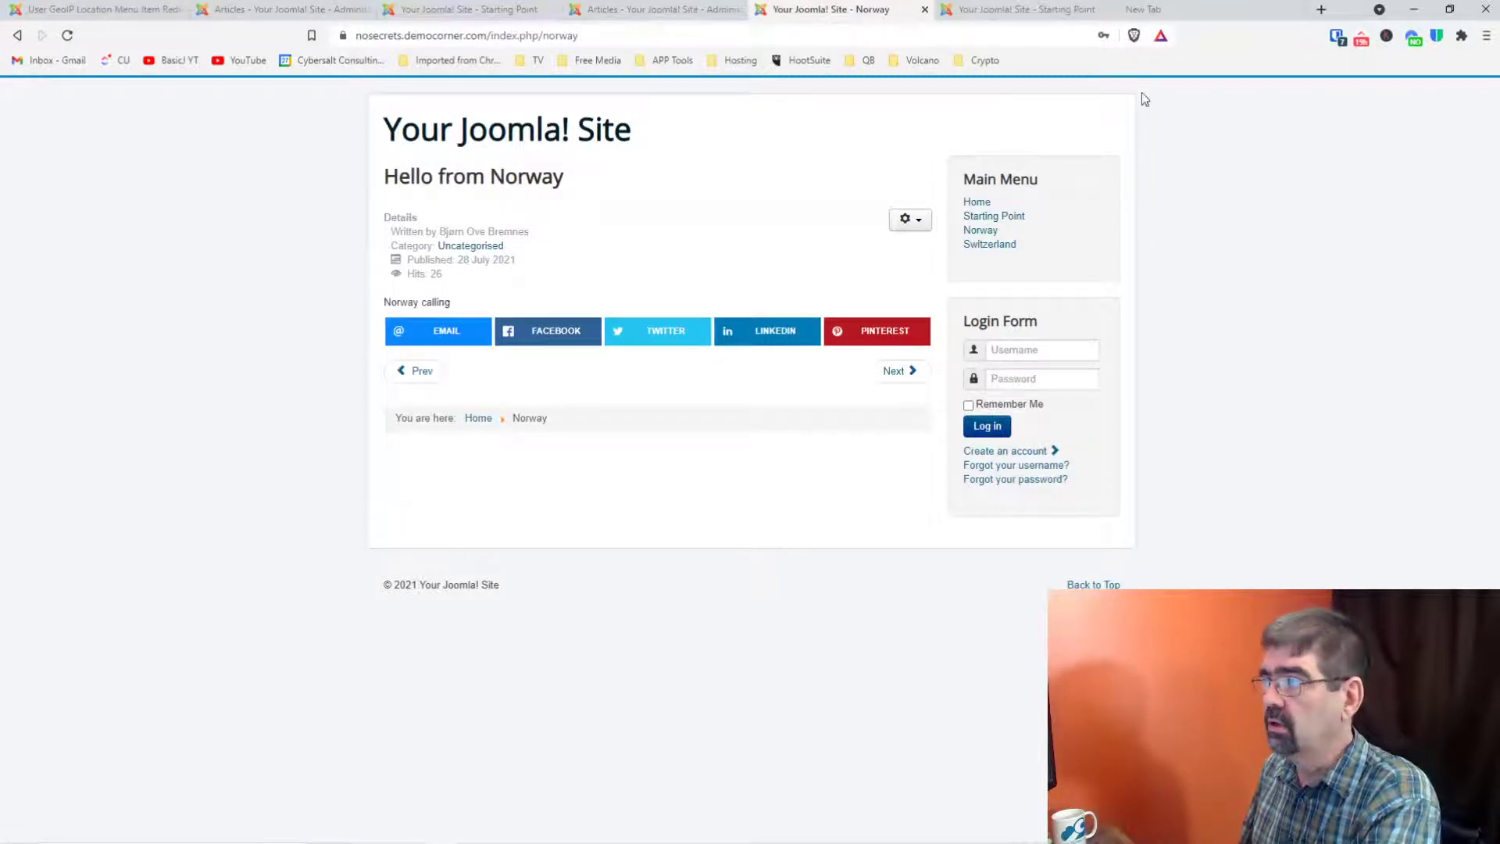
# Step: Switch the NordVPN extension's connection to Switzerland
pyautogui.click(1418, 43)
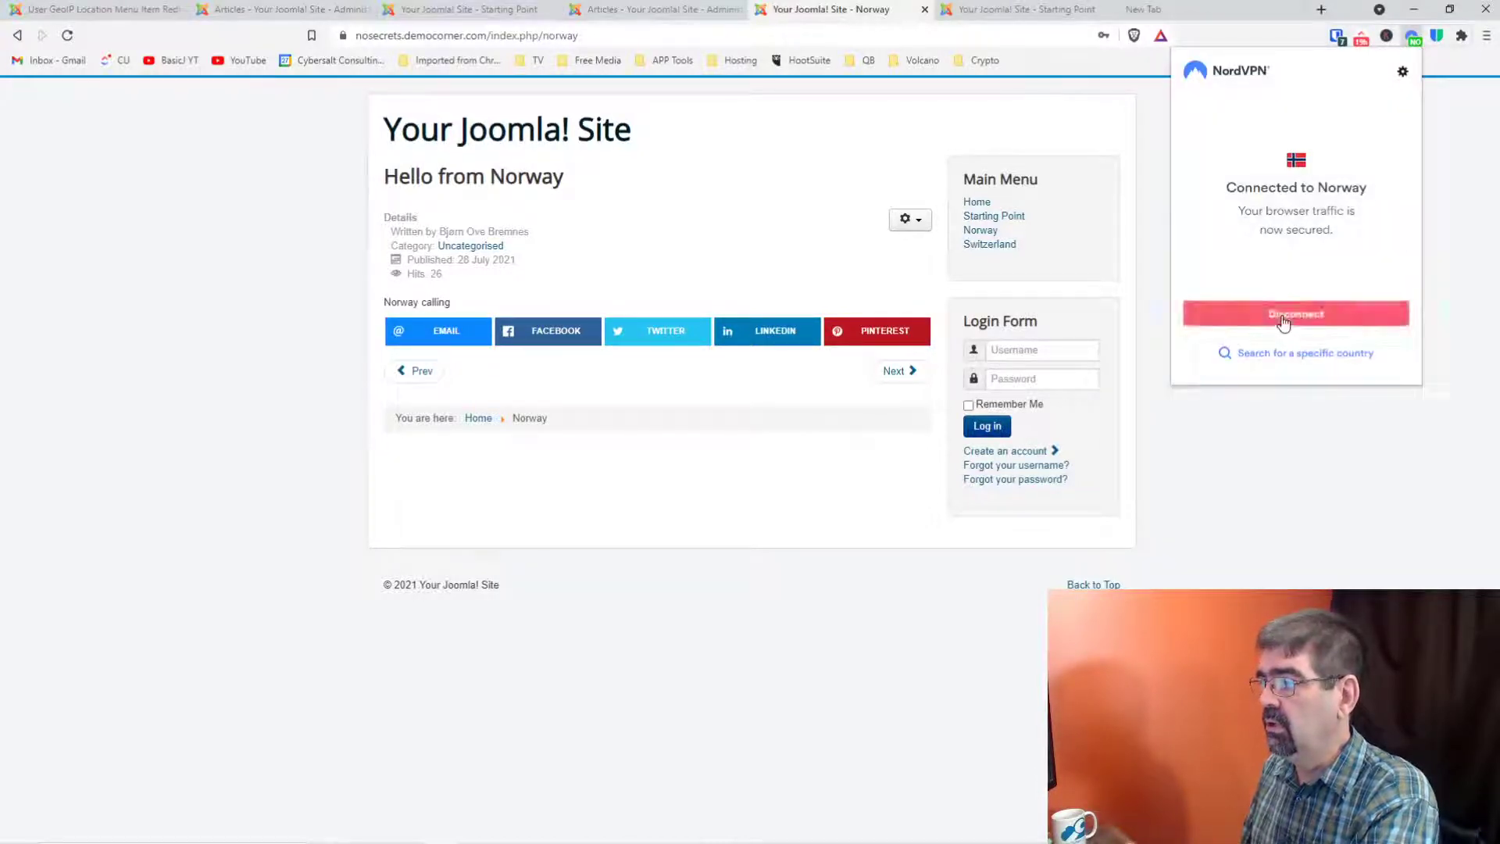
pyautogui.click(1282, 352)
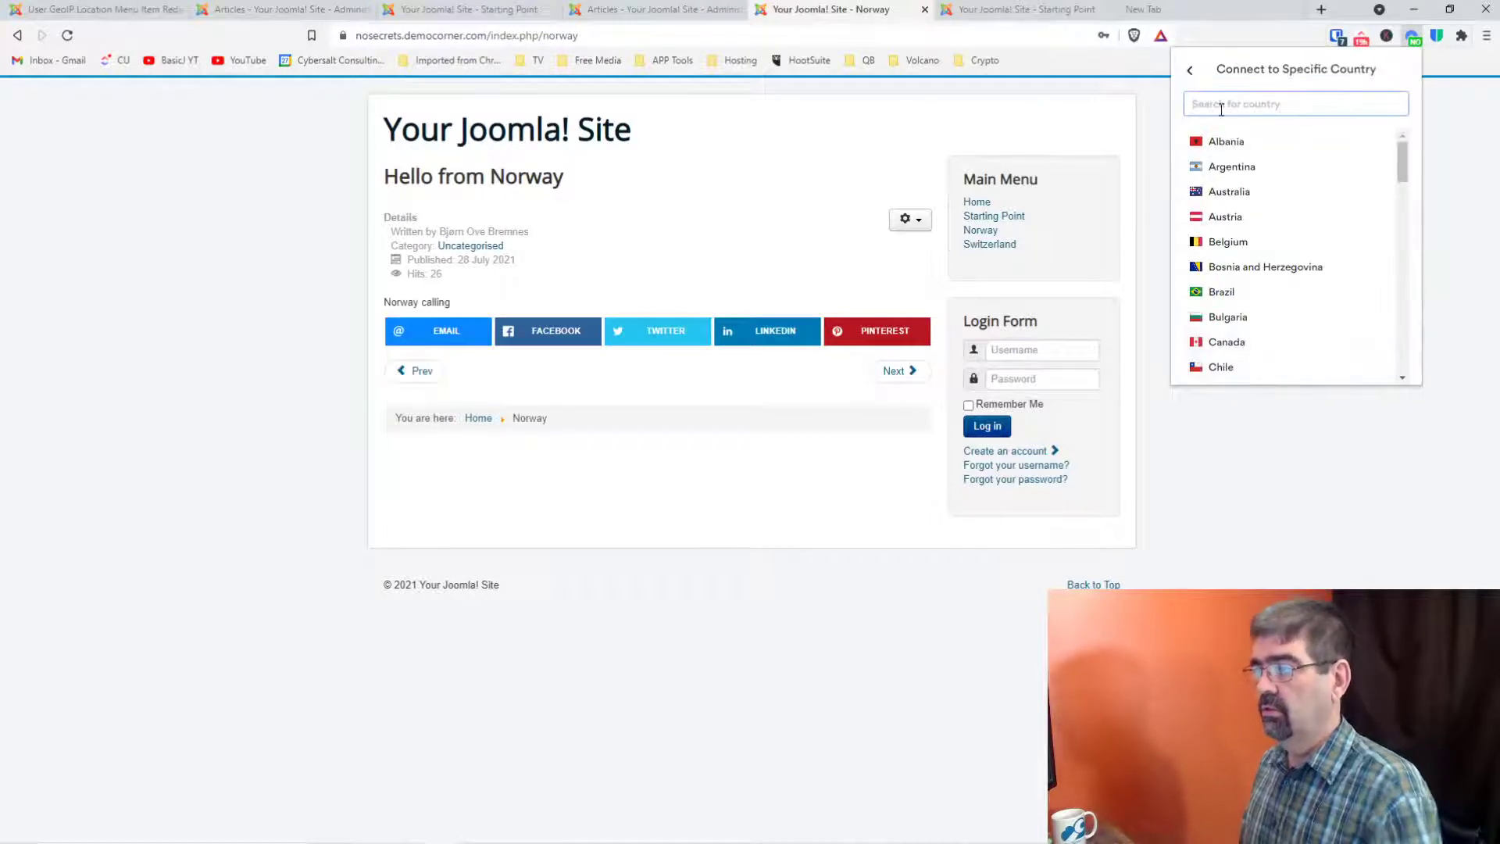
pyautogui.write('swi')
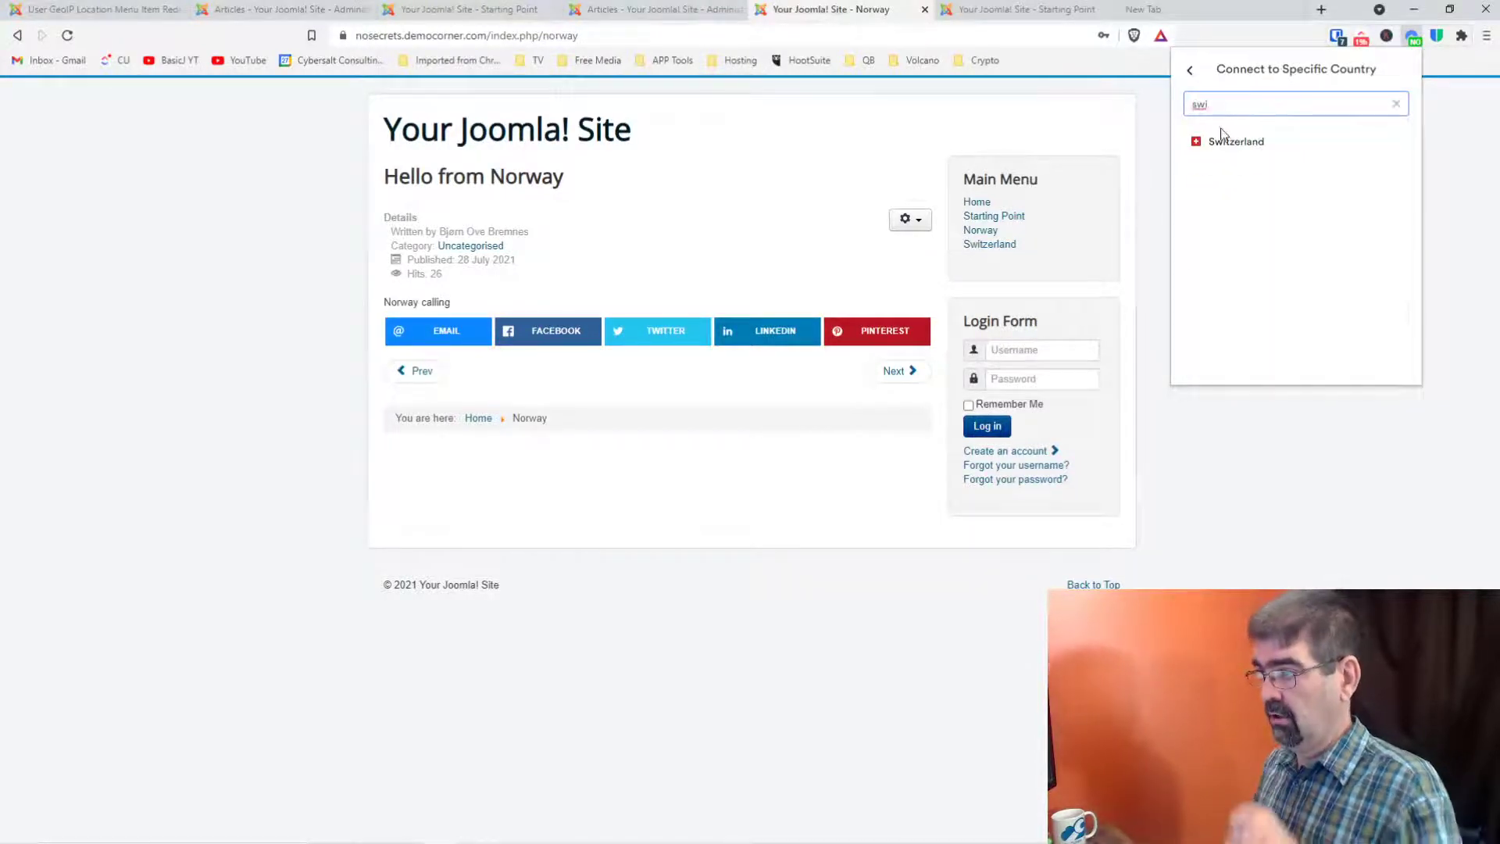
pyautogui.click(1225, 141)
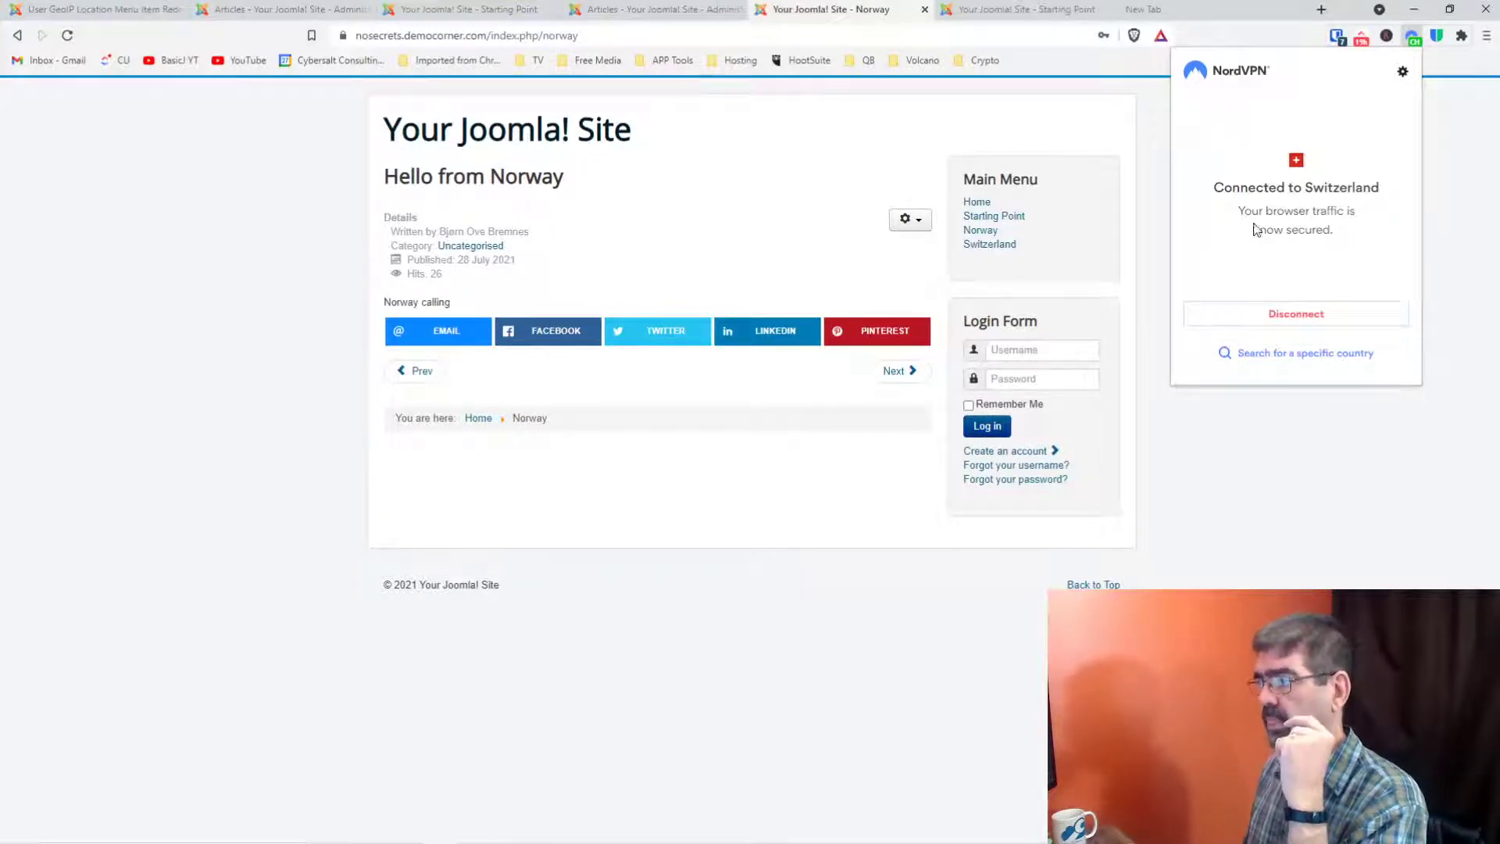
# Step: Open Starting Point again to test the Switzerland redirect, and disconnect NordVPN
pyautogui.click(1316, 319)
pyautogui.click(1012, 218)
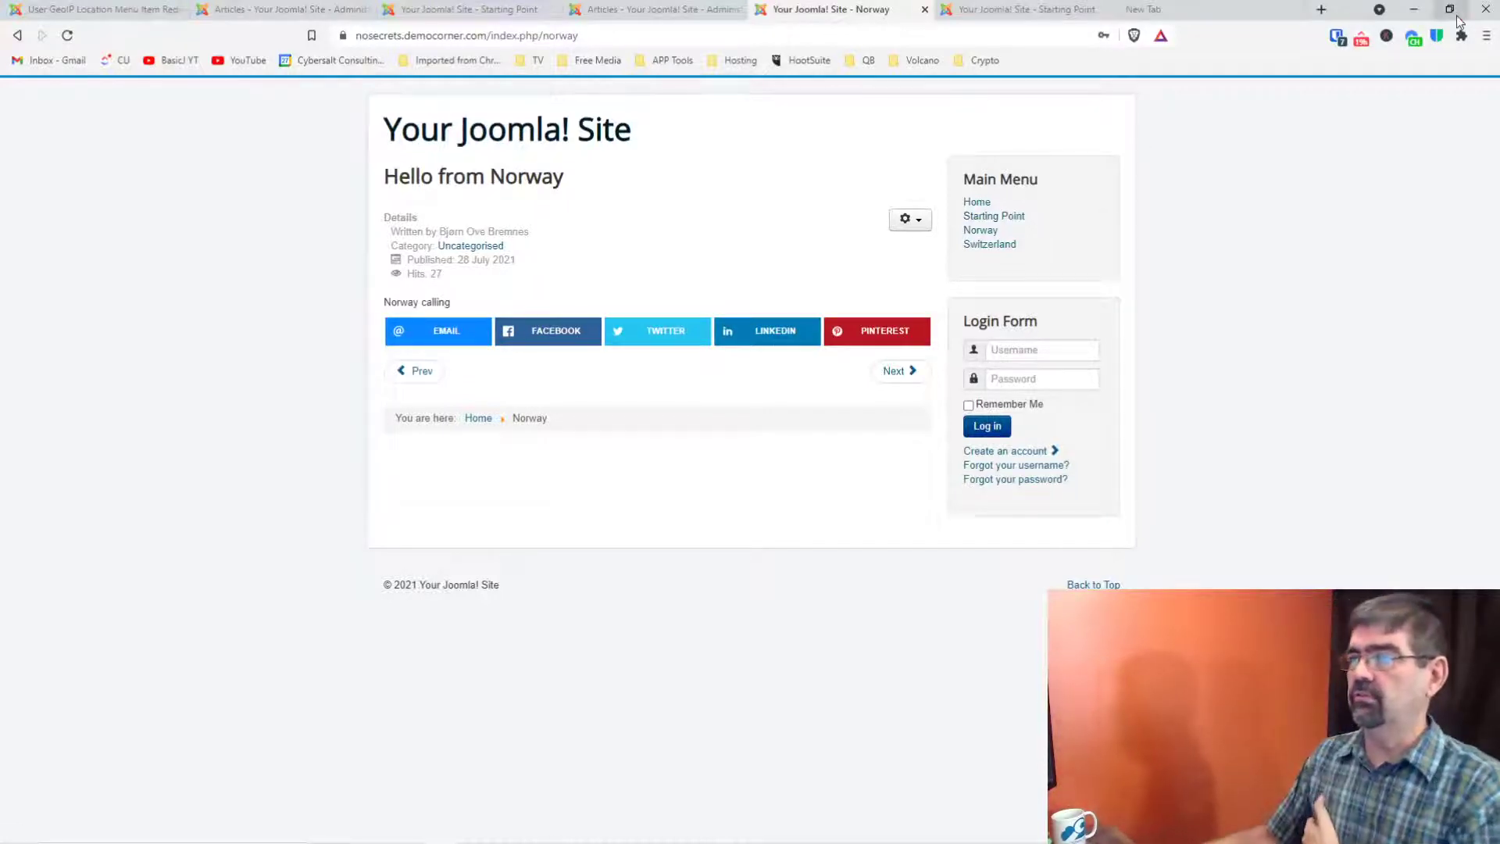
pyautogui.click(1413, 36)
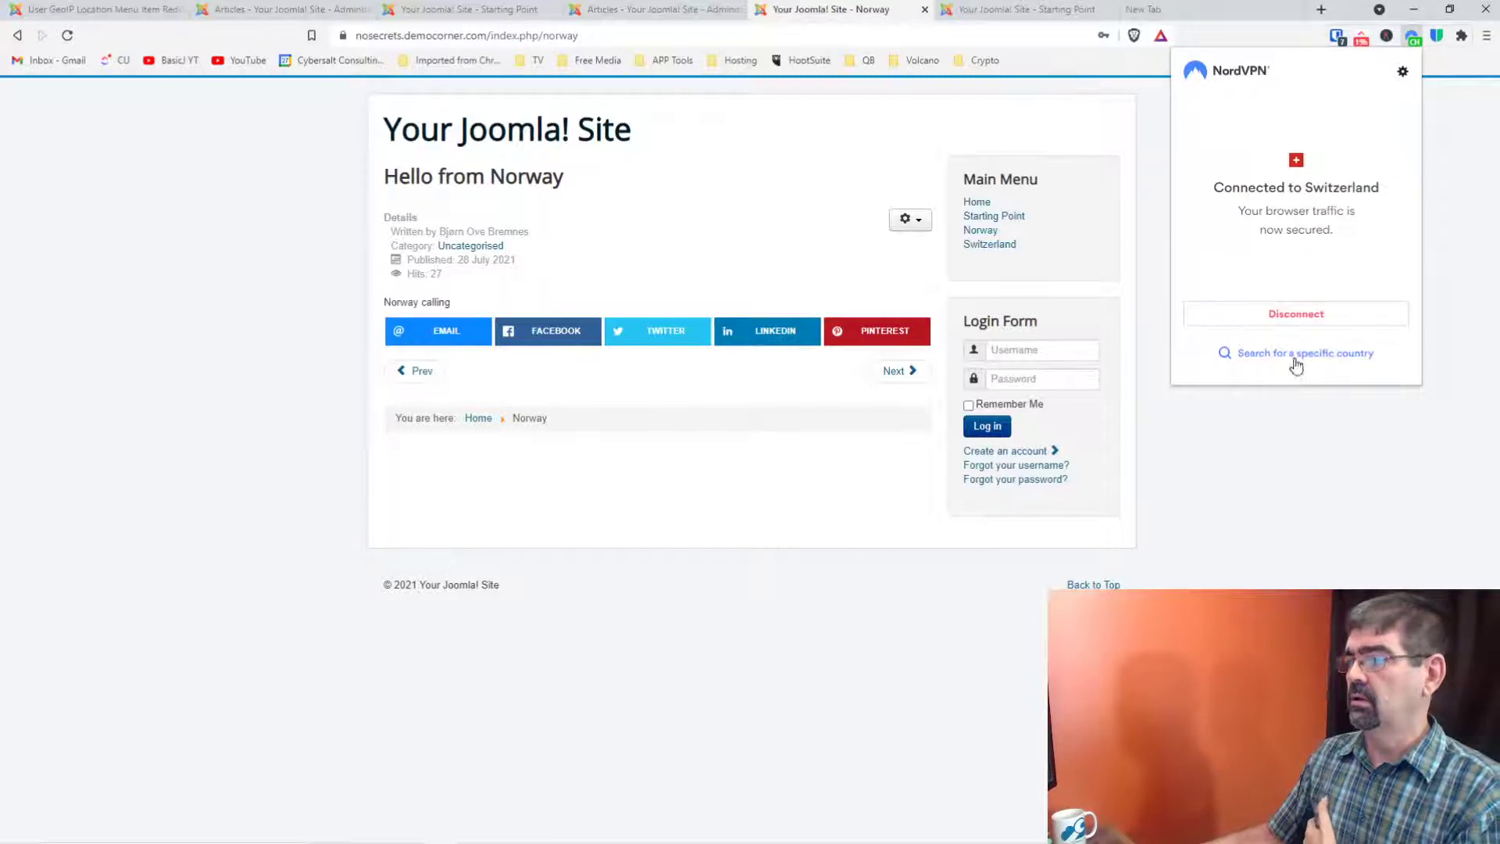
pyautogui.click(1294, 314)
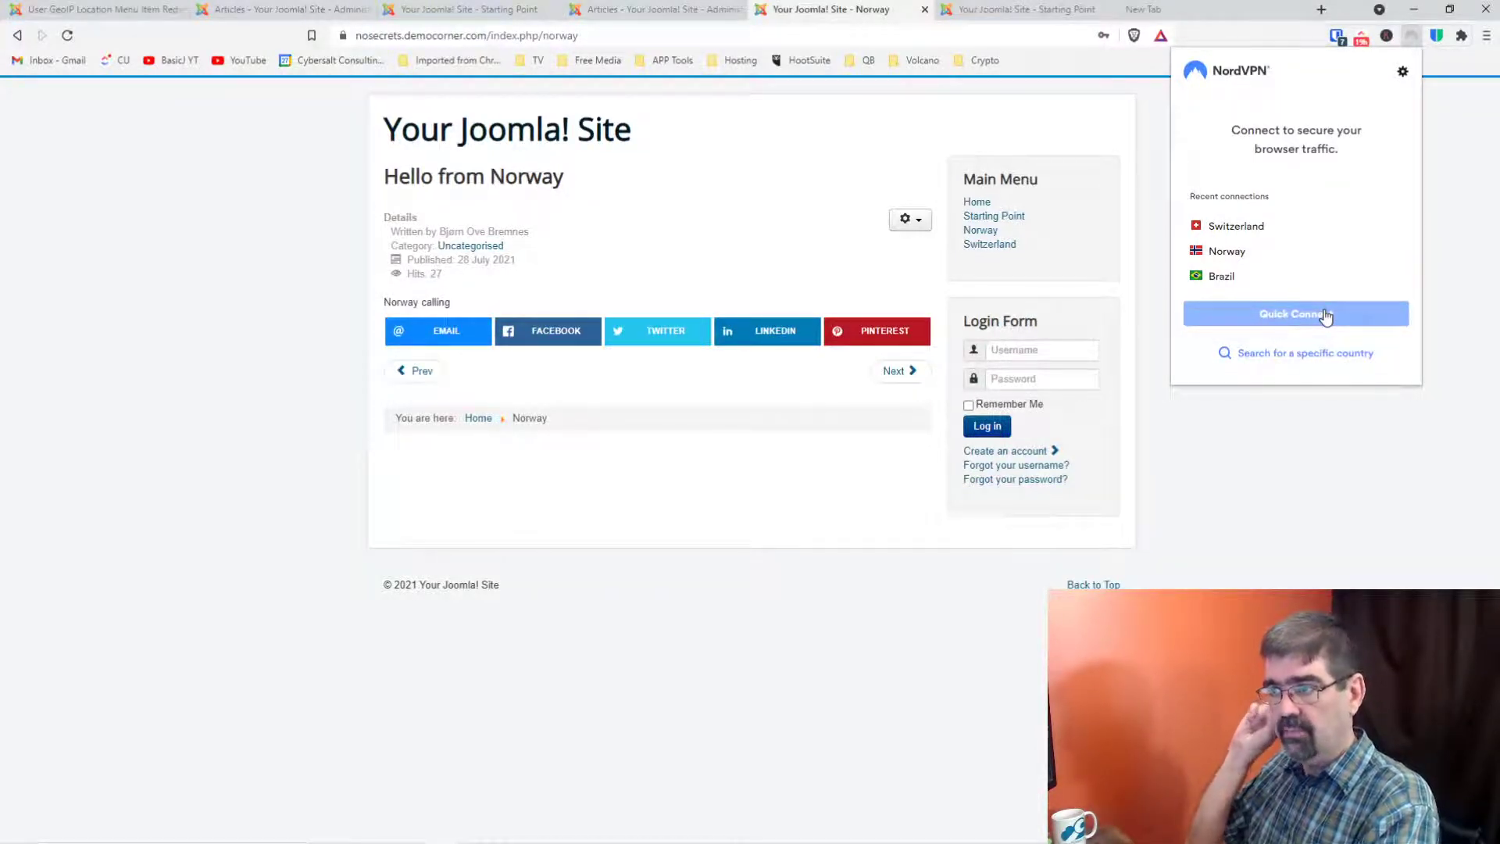
pyautogui.moveTo(792, 819)
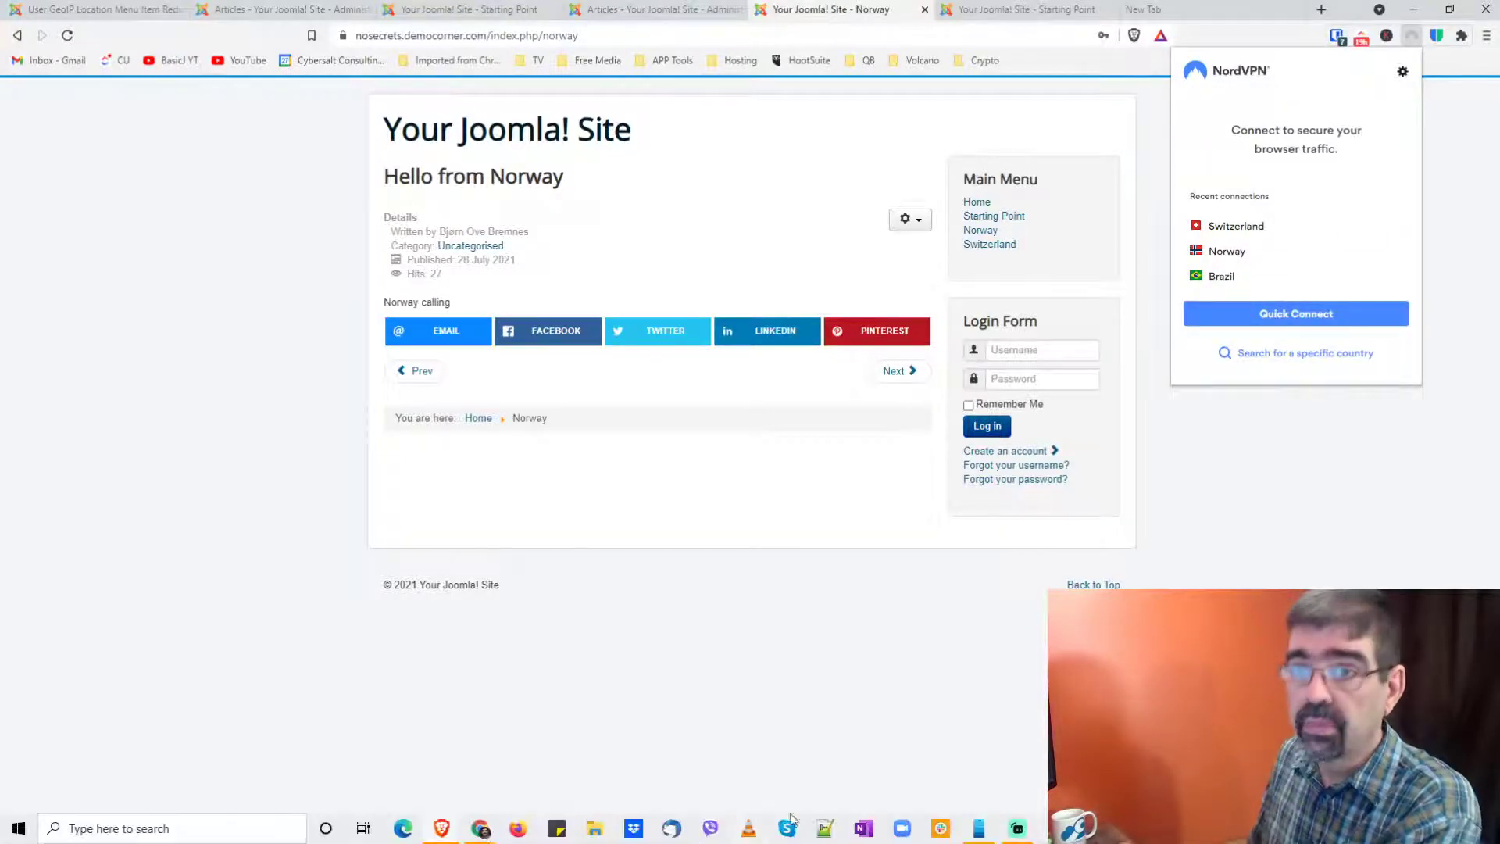
pyautogui.click(281, 9)
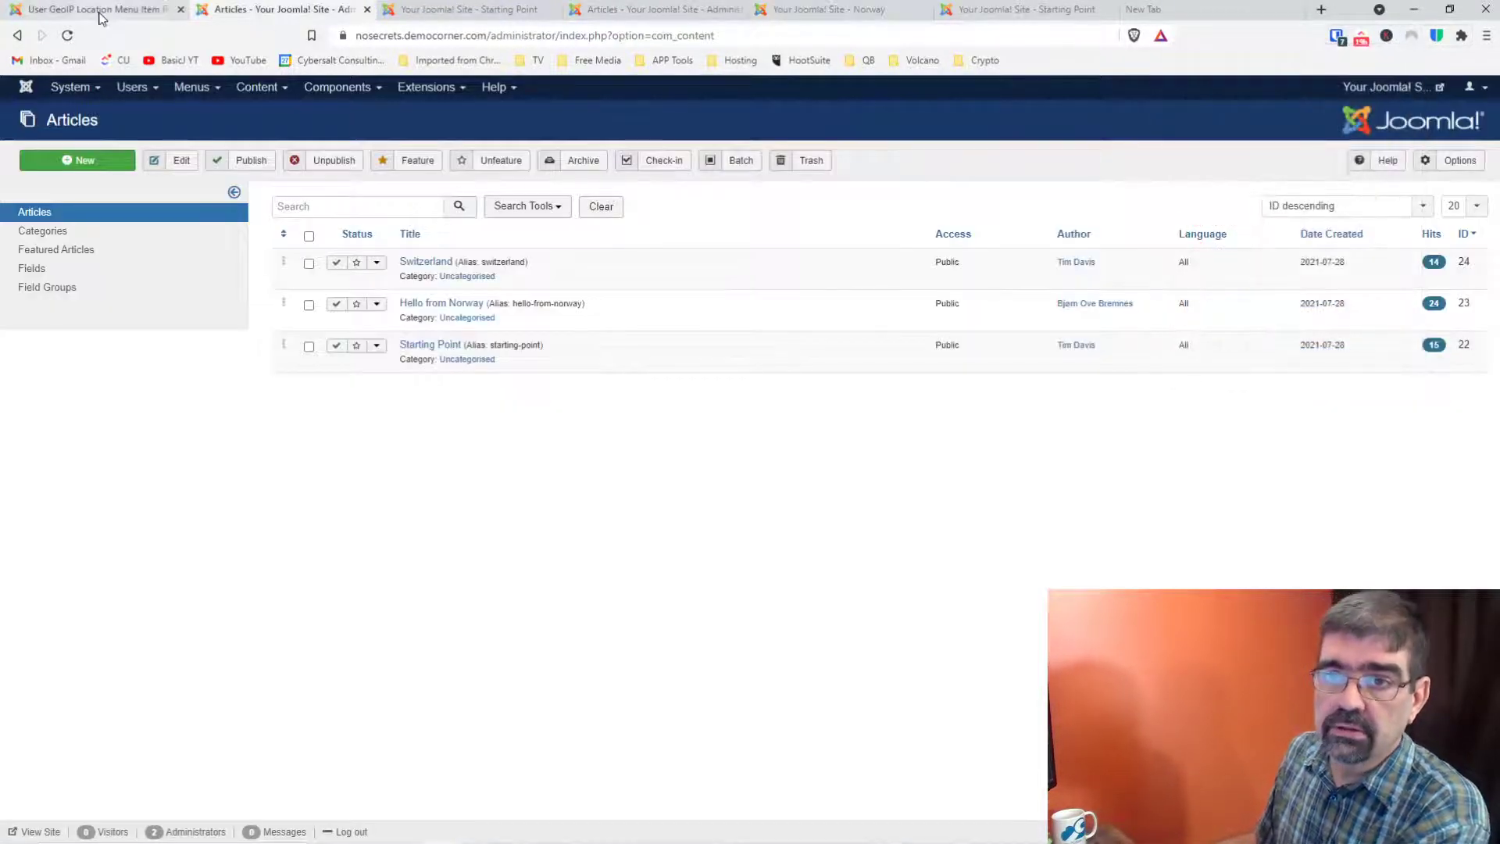
pyautogui.click(100, 11)
pyautogui.click(234, 10)
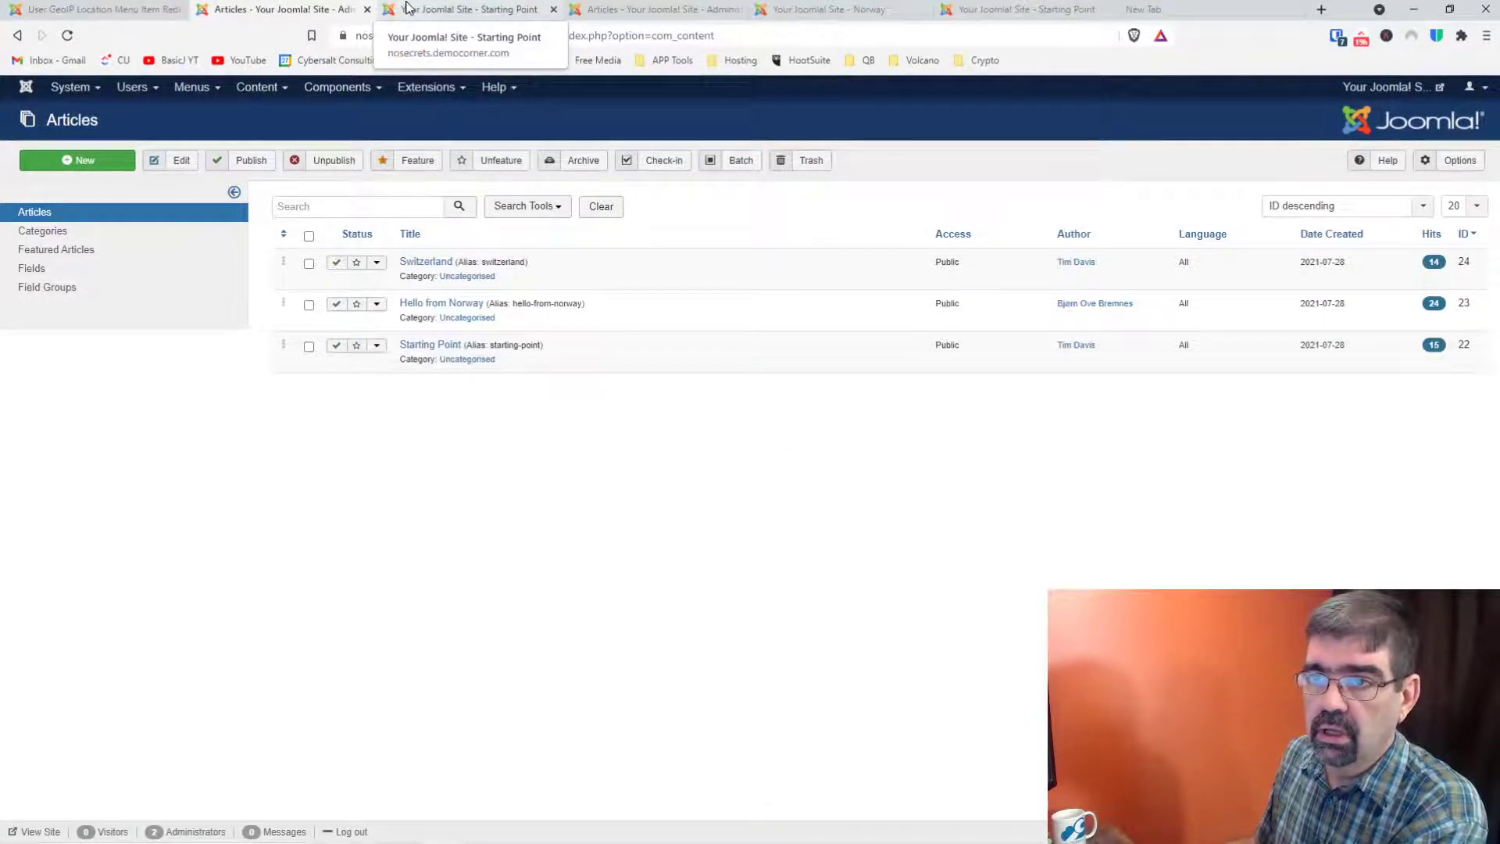
pyautogui.click(406, 7)
# Step: Open the Main Menu's item list from the Joomla administration in a new browser tab and bring it to the front
pyautogui.click(317, 11)
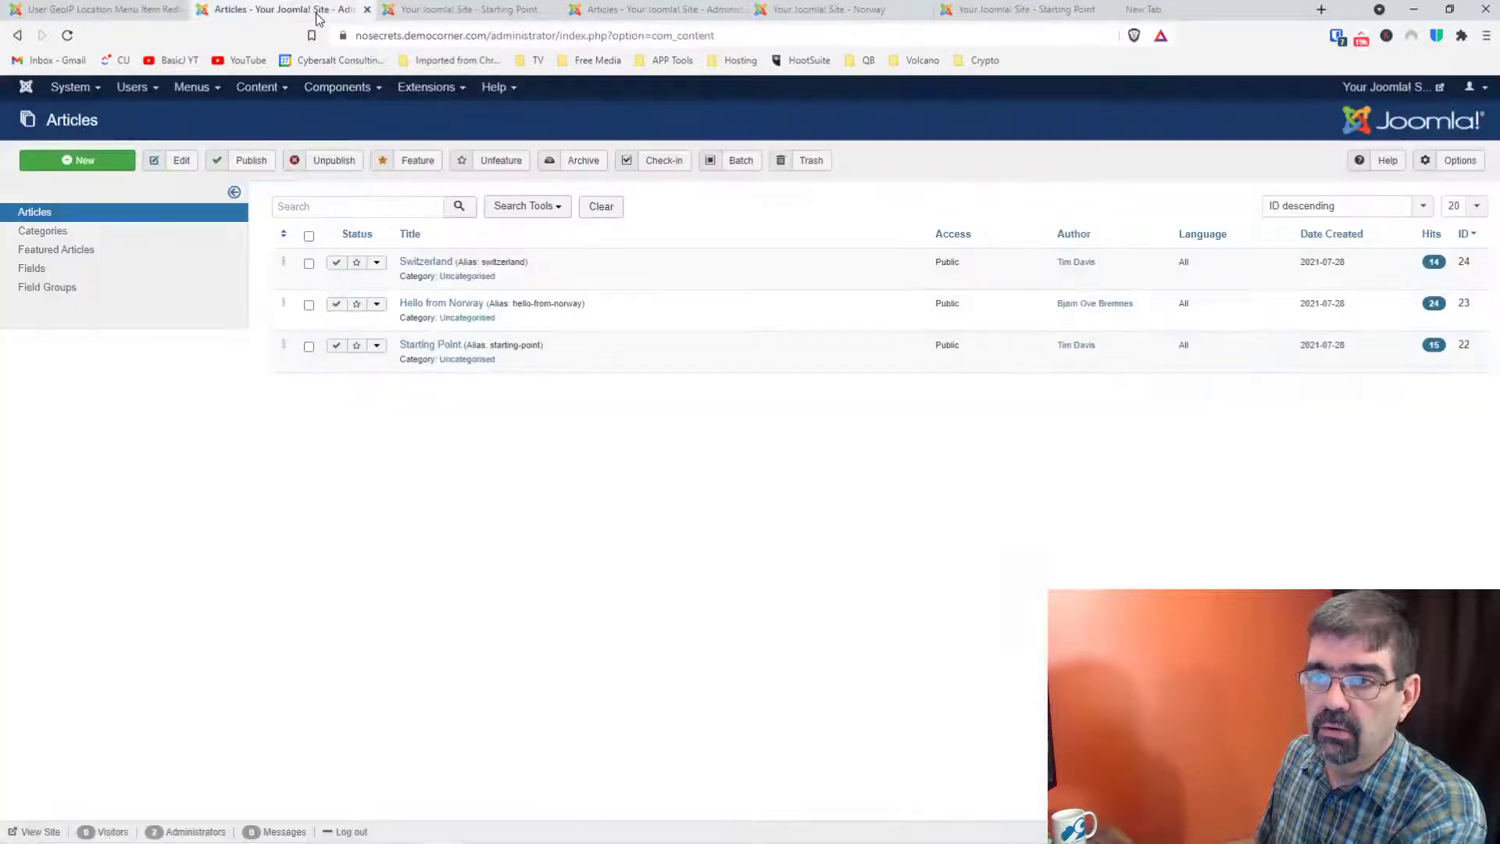
pyautogui.click(193, 87)
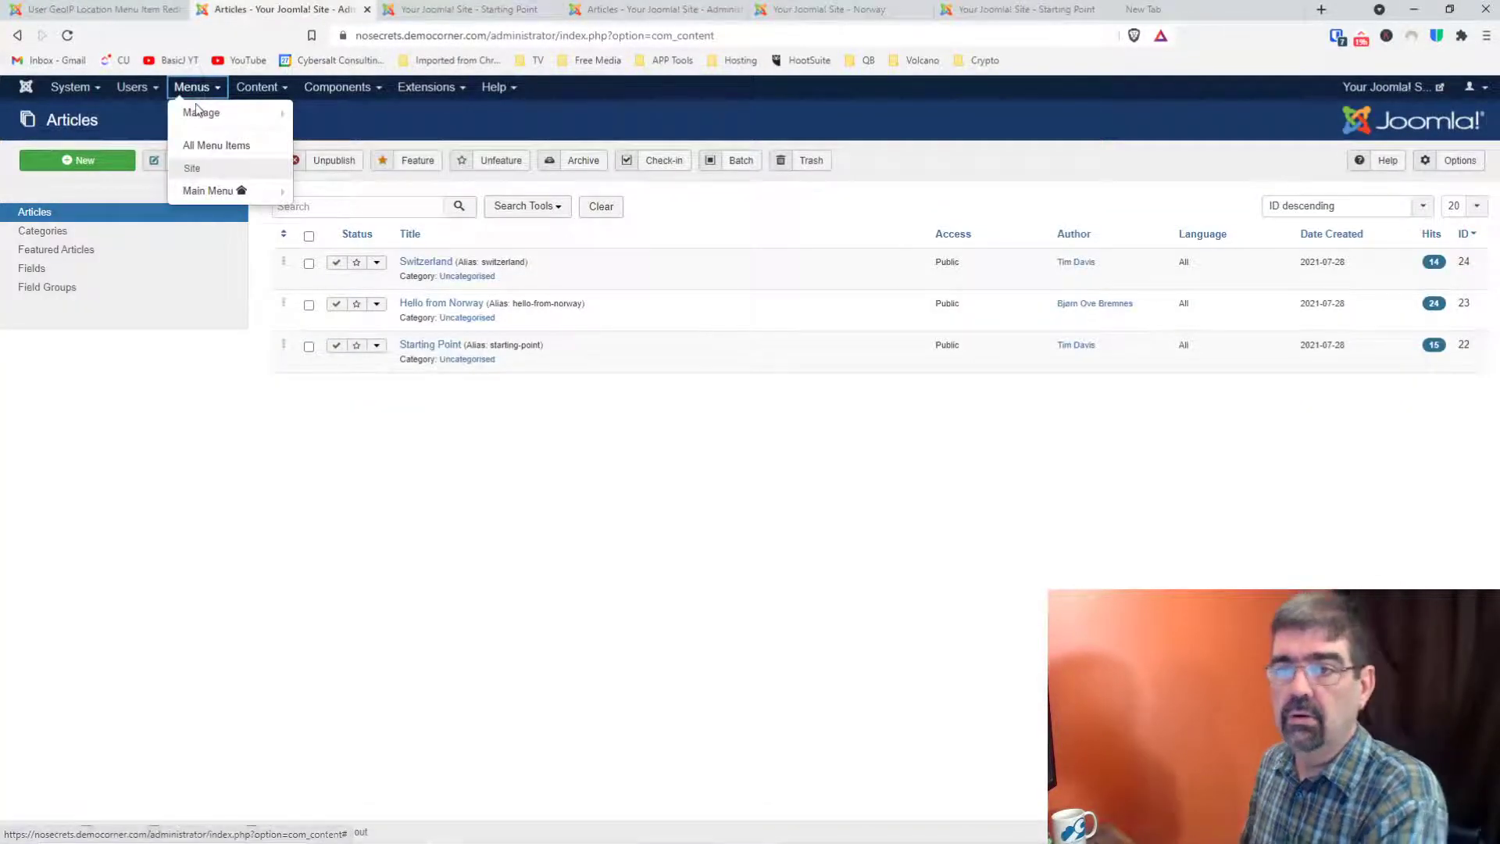
pyautogui.moveTo(200, 117)
pyautogui.rightClick(208, 191)
pyautogui.click(269, 202)
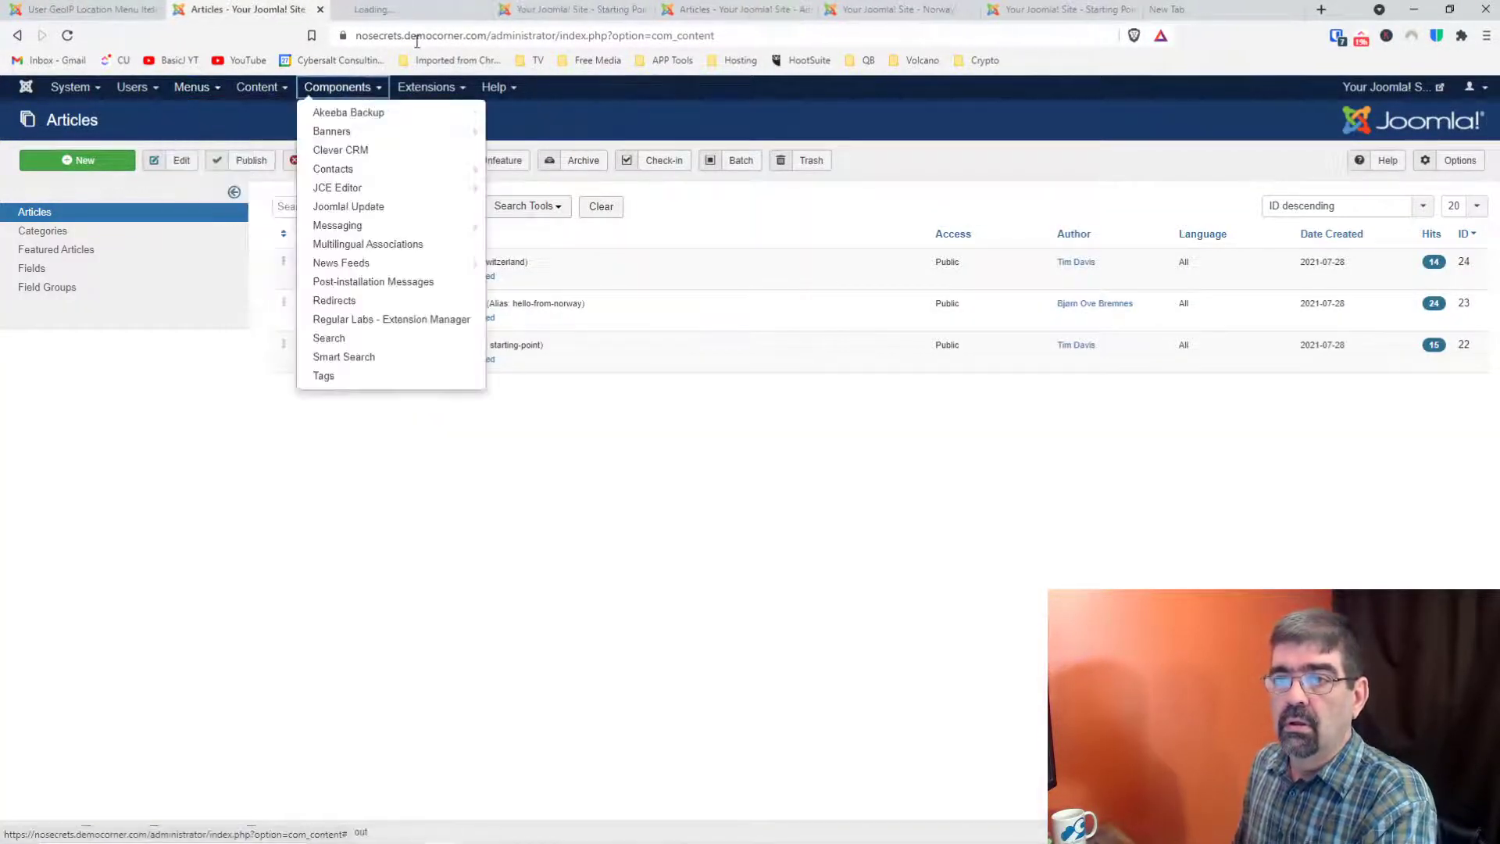
pyautogui.click(416, 16)
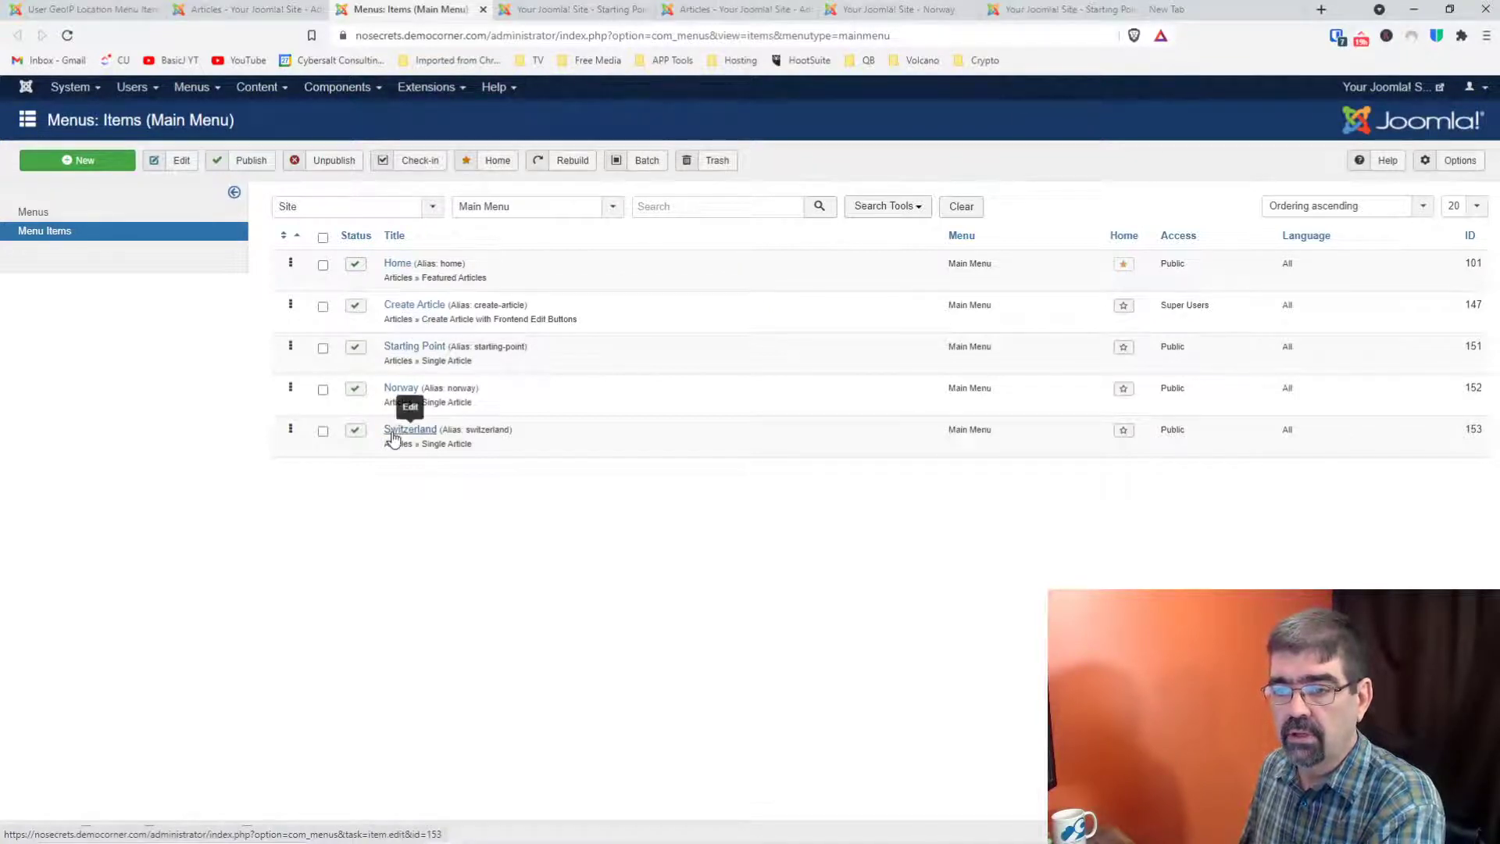
# Step: Change the Switzerland redirect of the Starting Point menu item to HTTP type 307 - Temporary Redirect and save the item
pyautogui.click(415, 350)
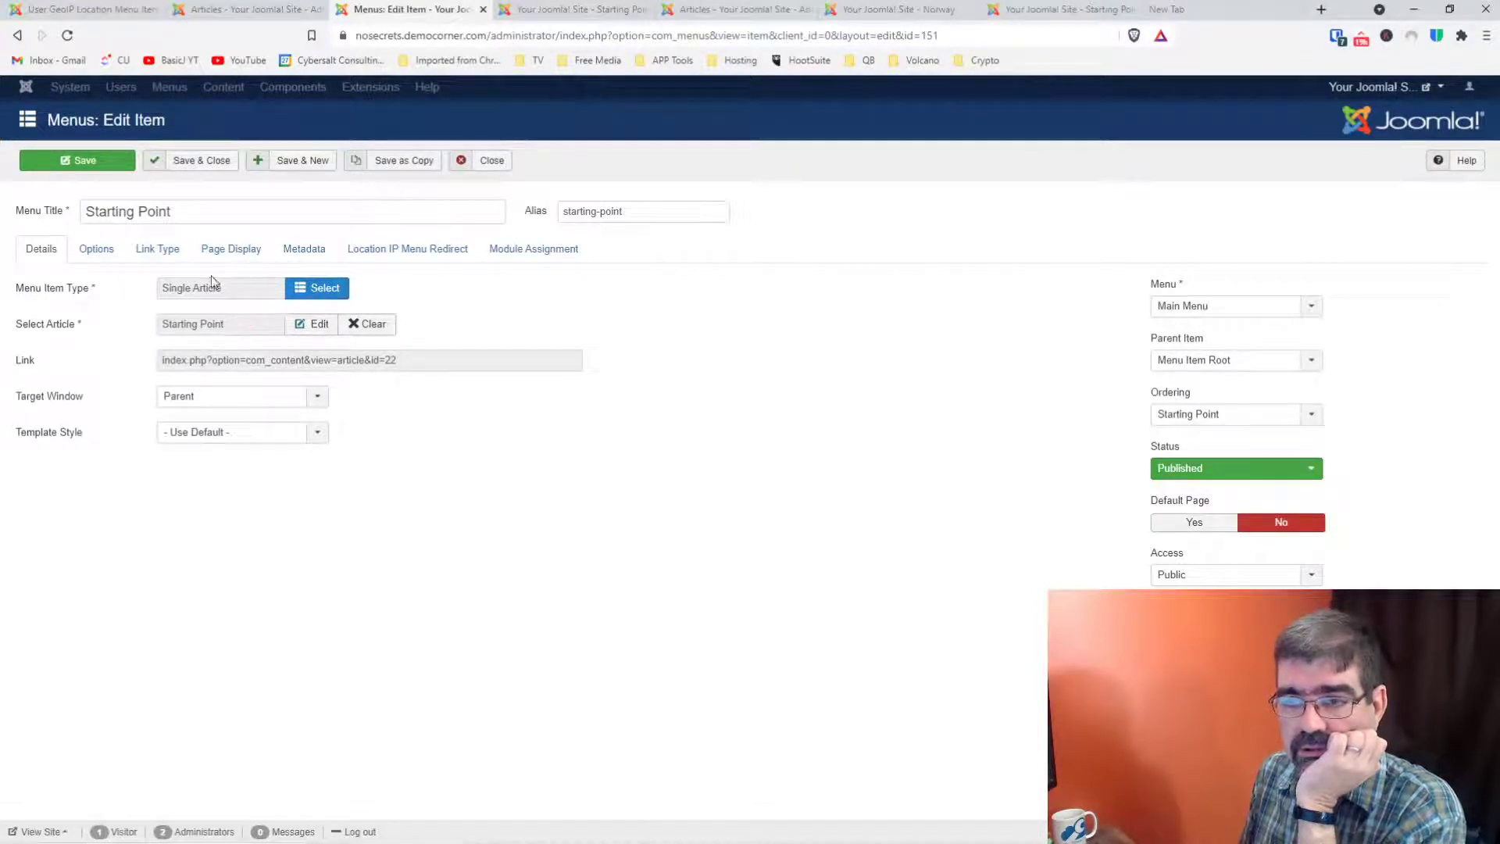
pyautogui.click(405, 255)
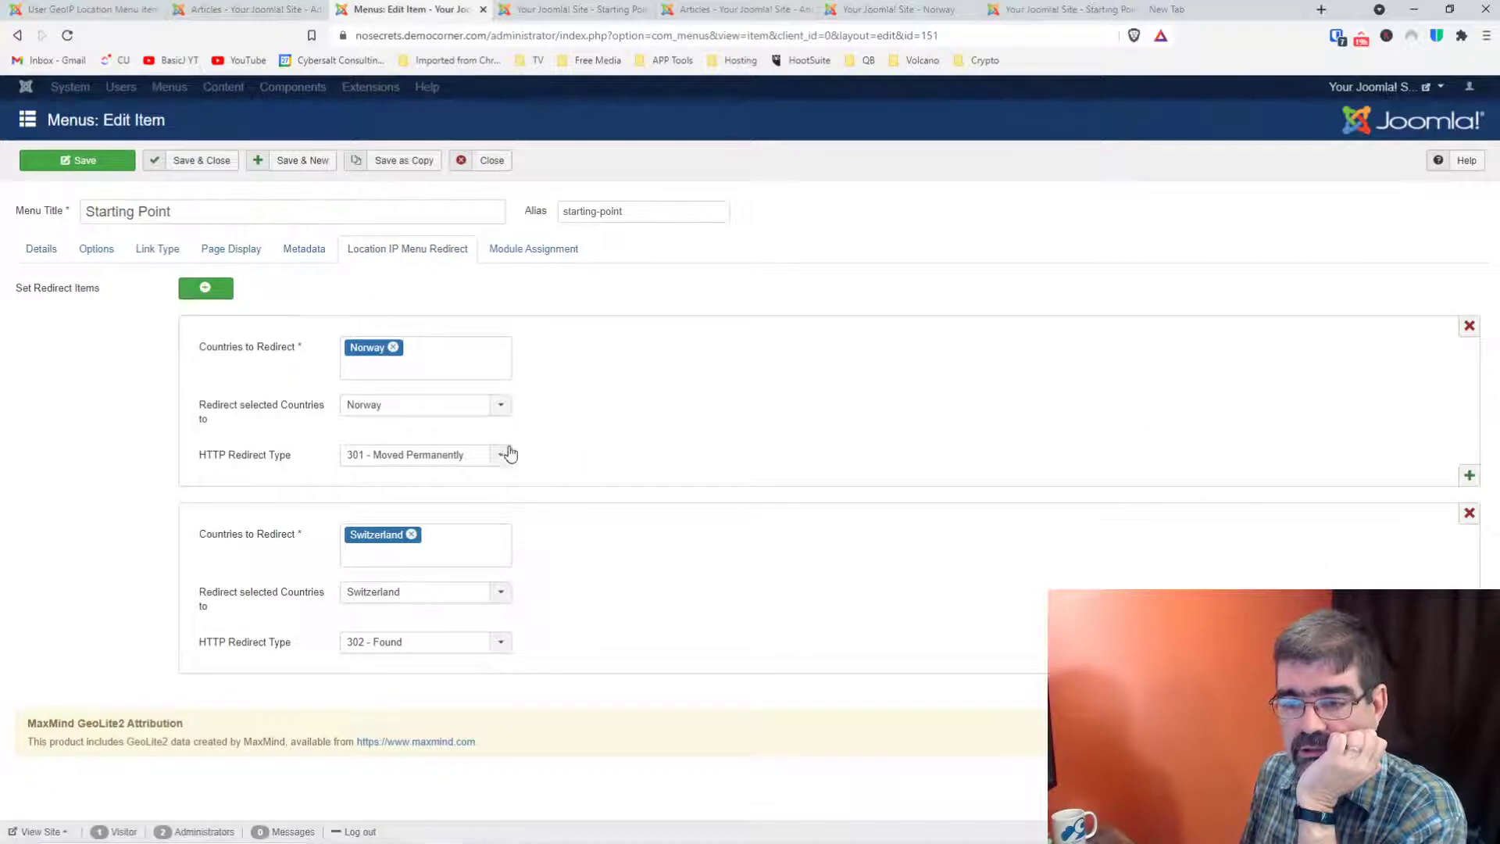
pyautogui.moveTo(266, 646)
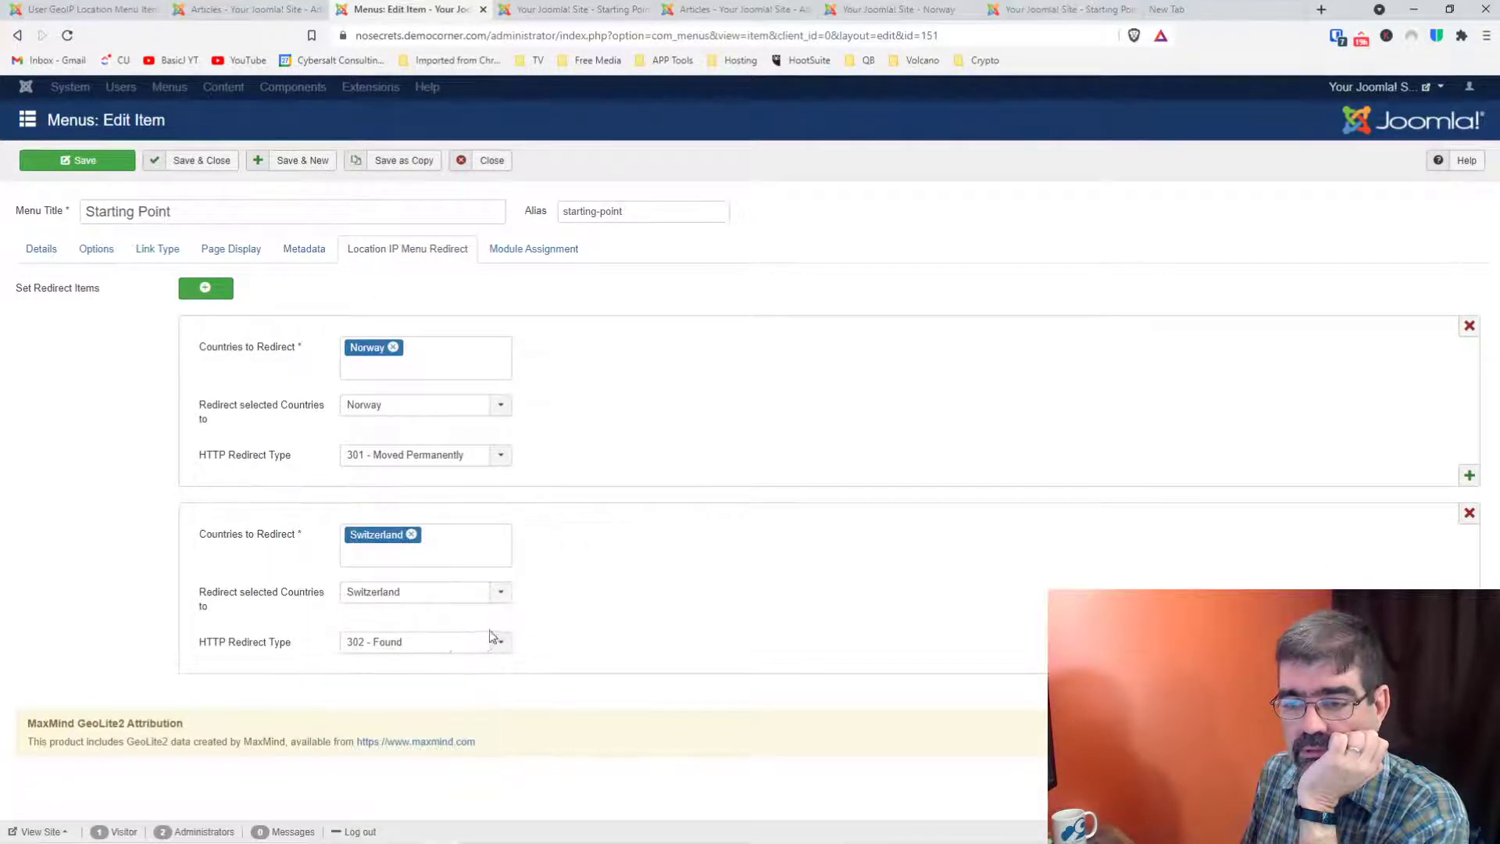
pyautogui.click(464, 643)
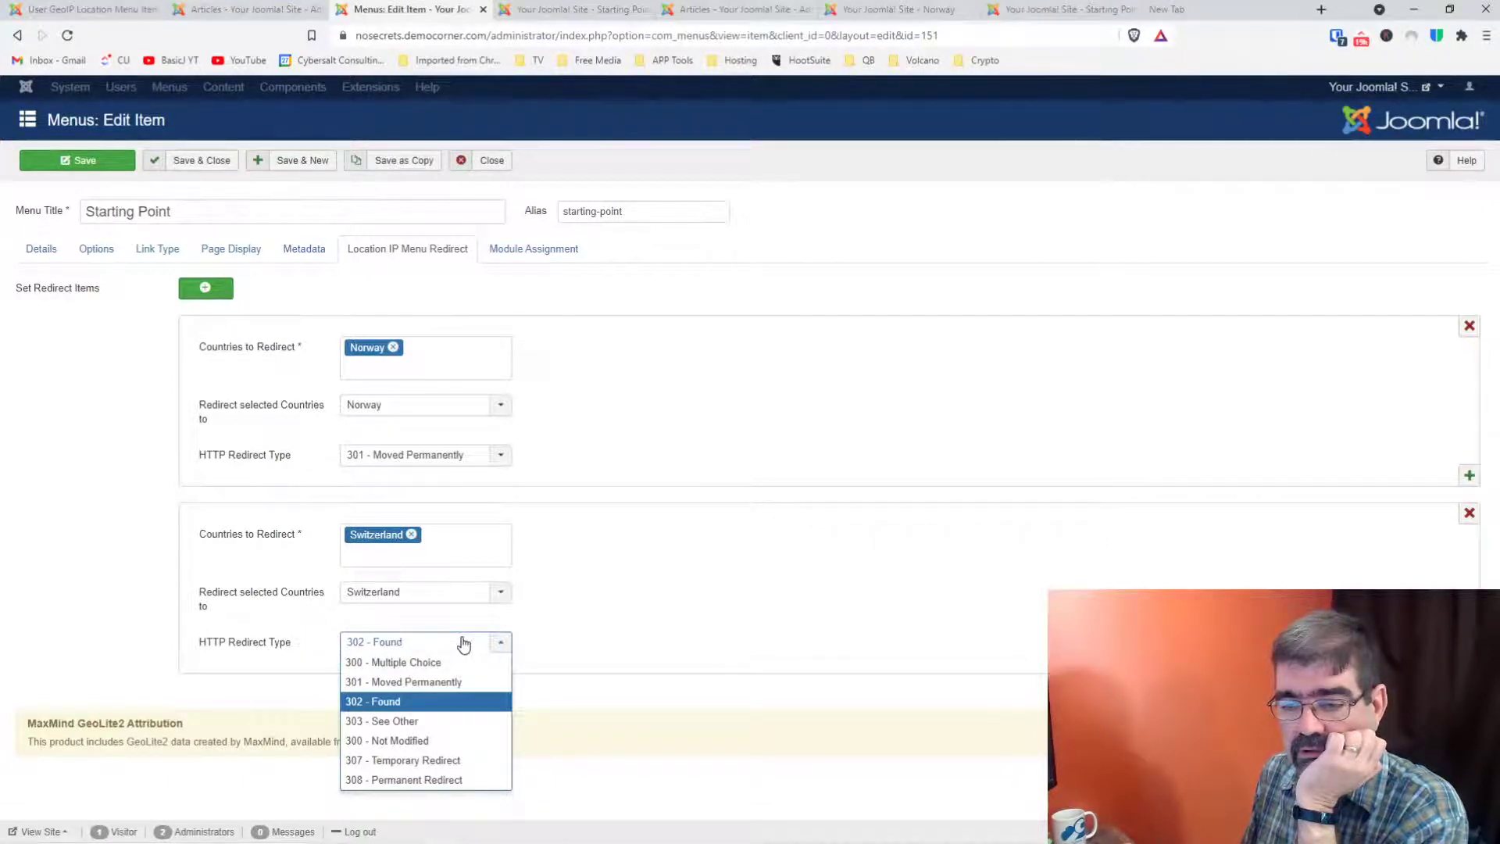
pyautogui.click(461, 761)
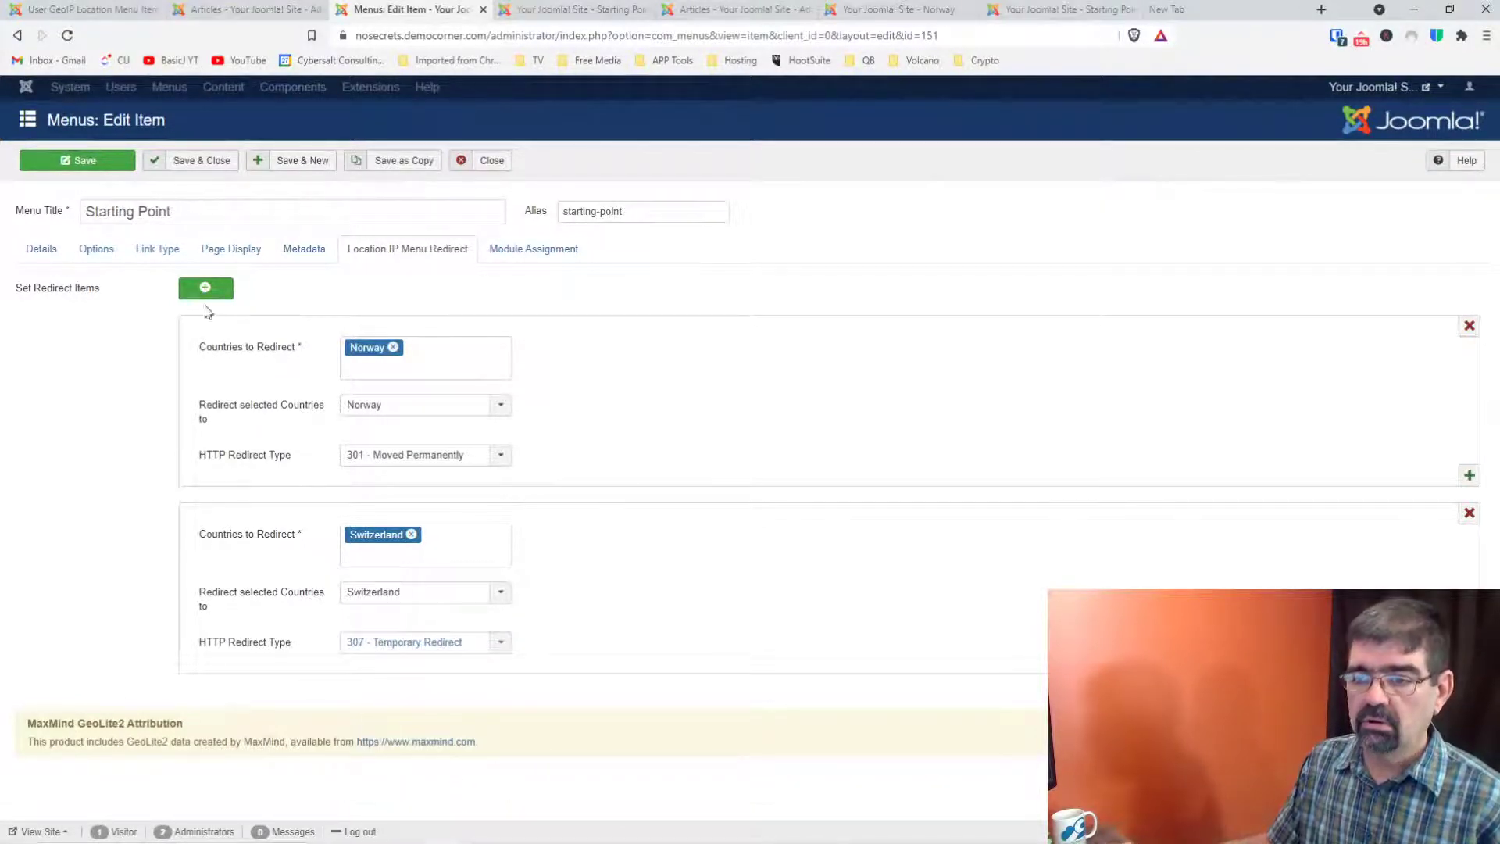
pyautogui.click(78, 162)
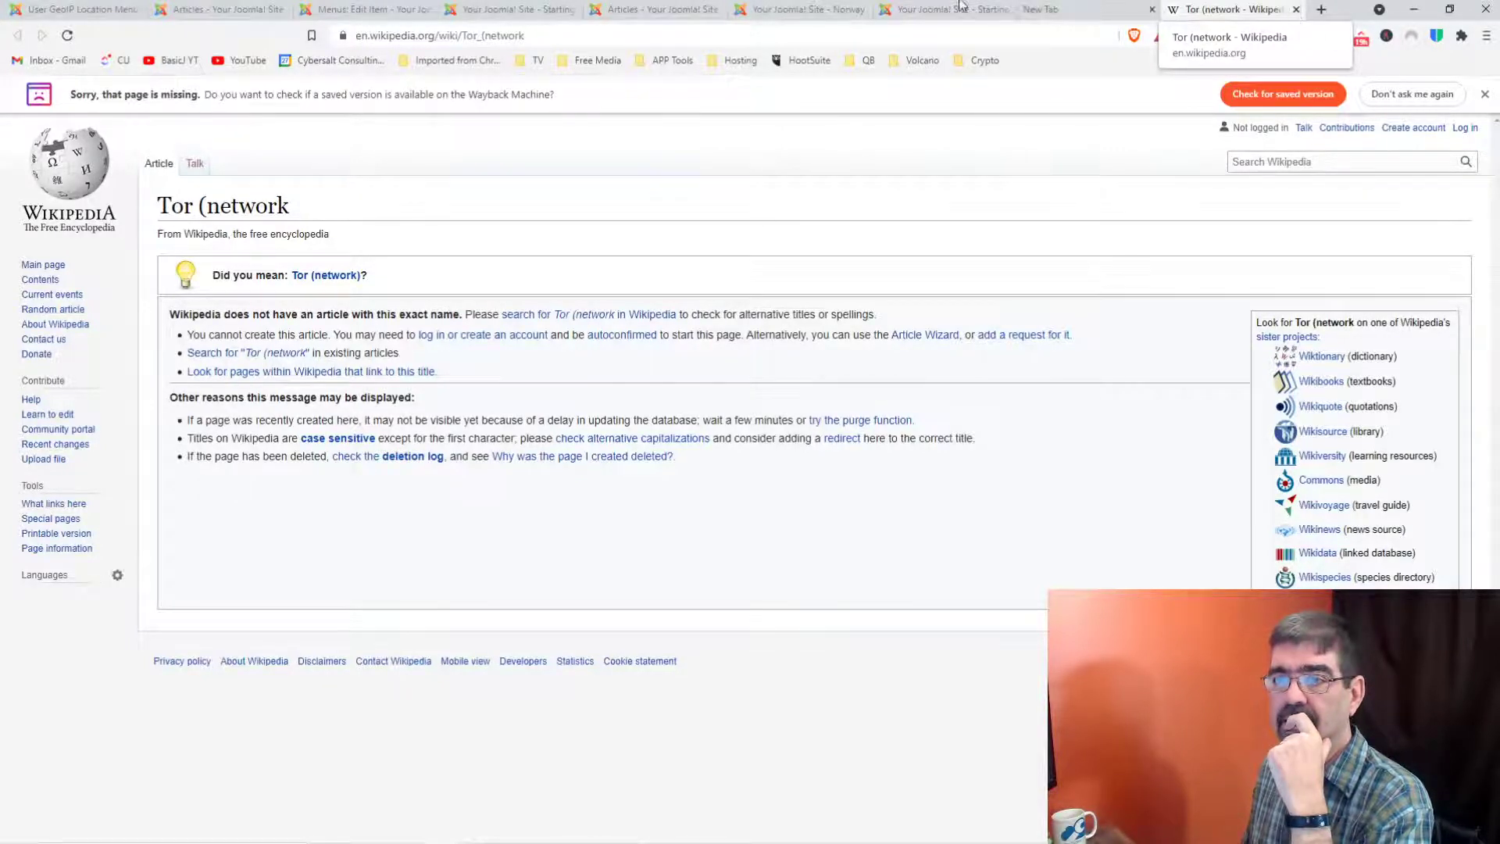
# Step: Open the suggested Tor (network) article on Wikipedia and skim its introduction and Usage section
pyautogui.click(569, 35)
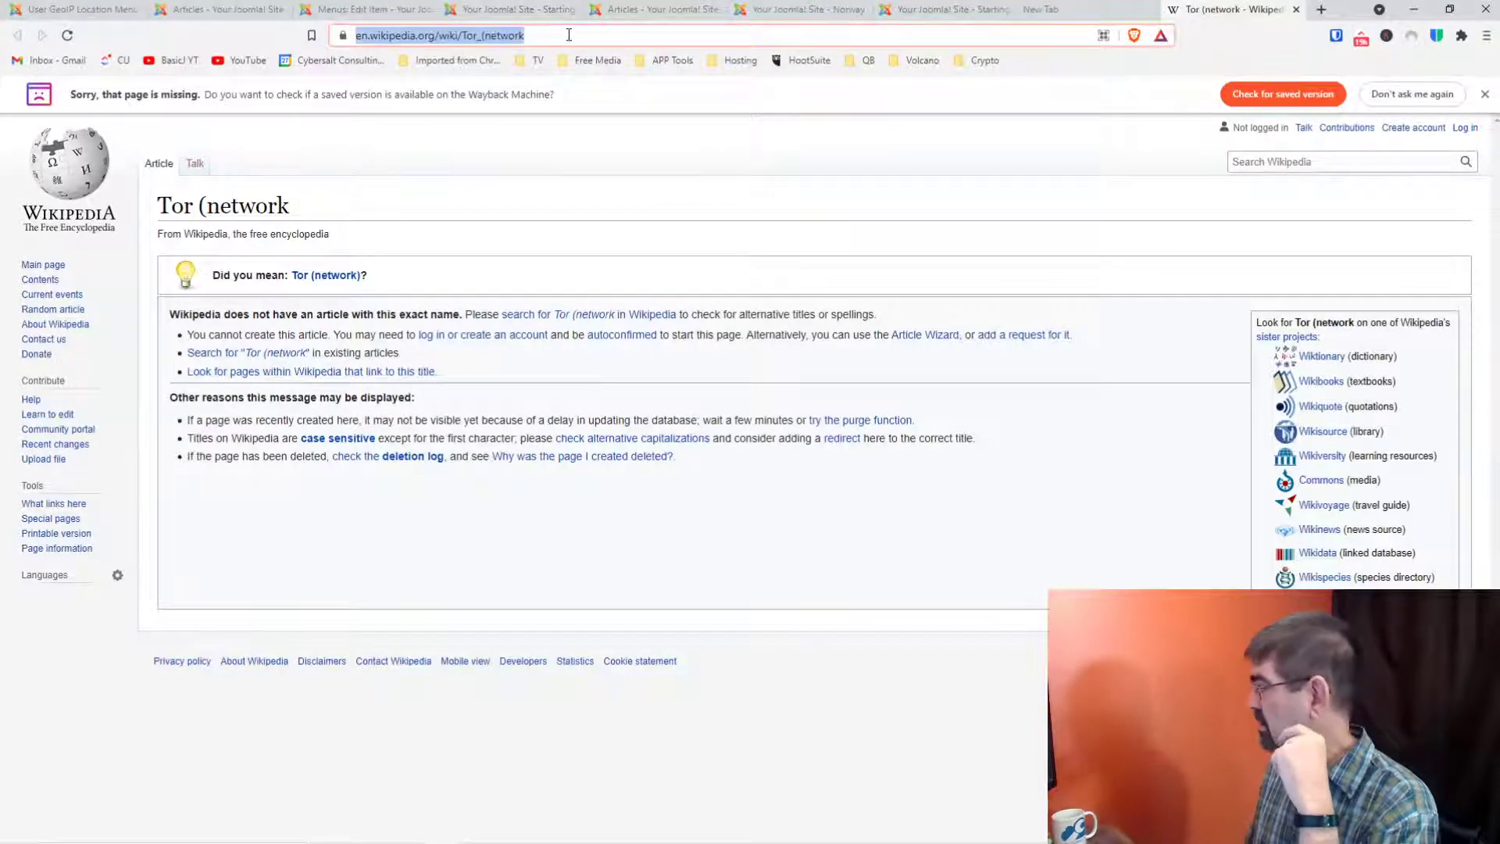
pyautogui.click(569, 35)
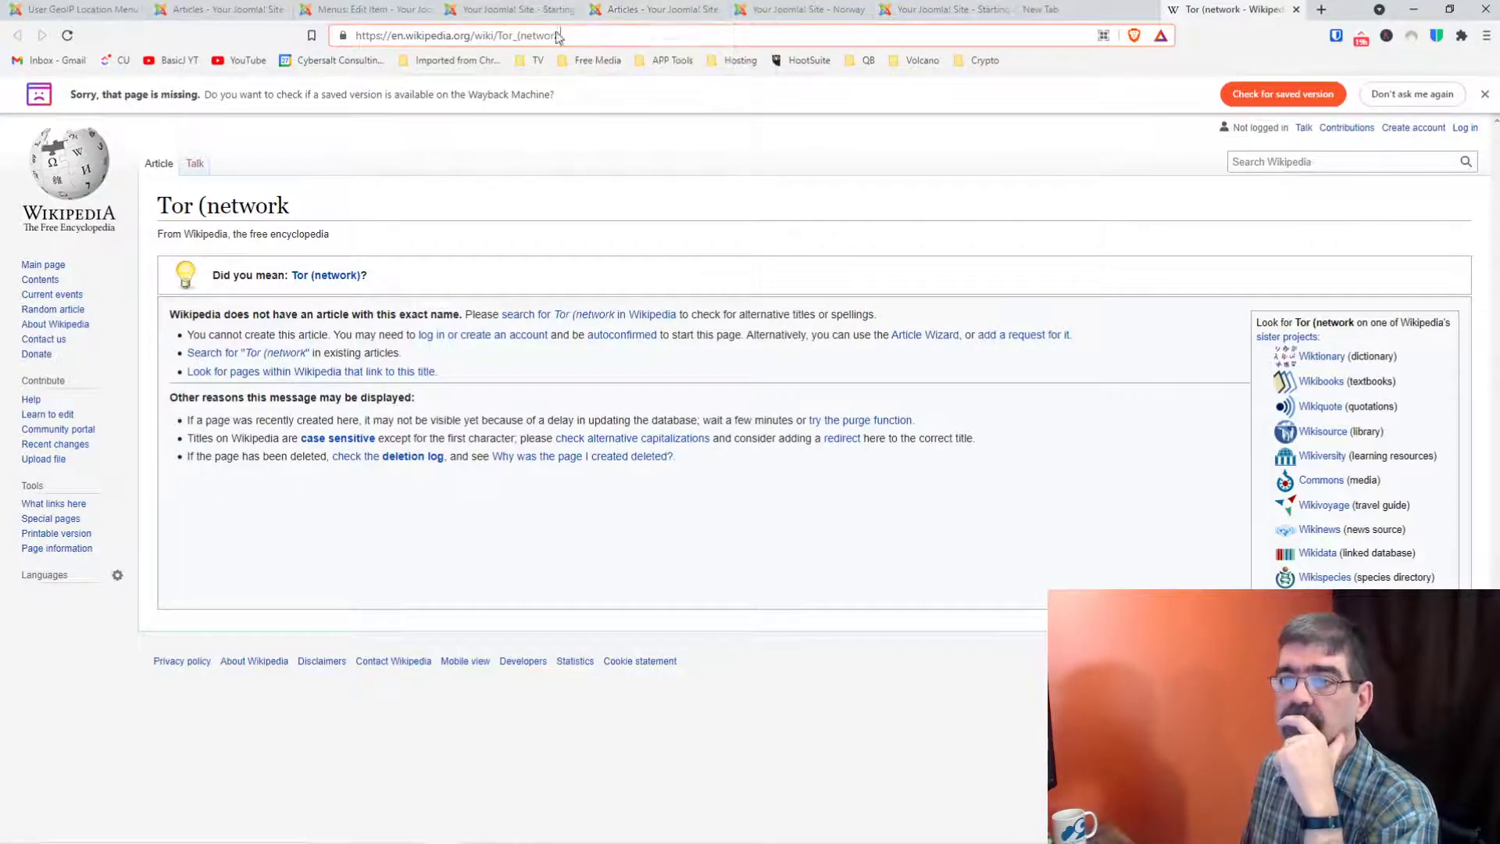
pyautogui.click(339, 277)
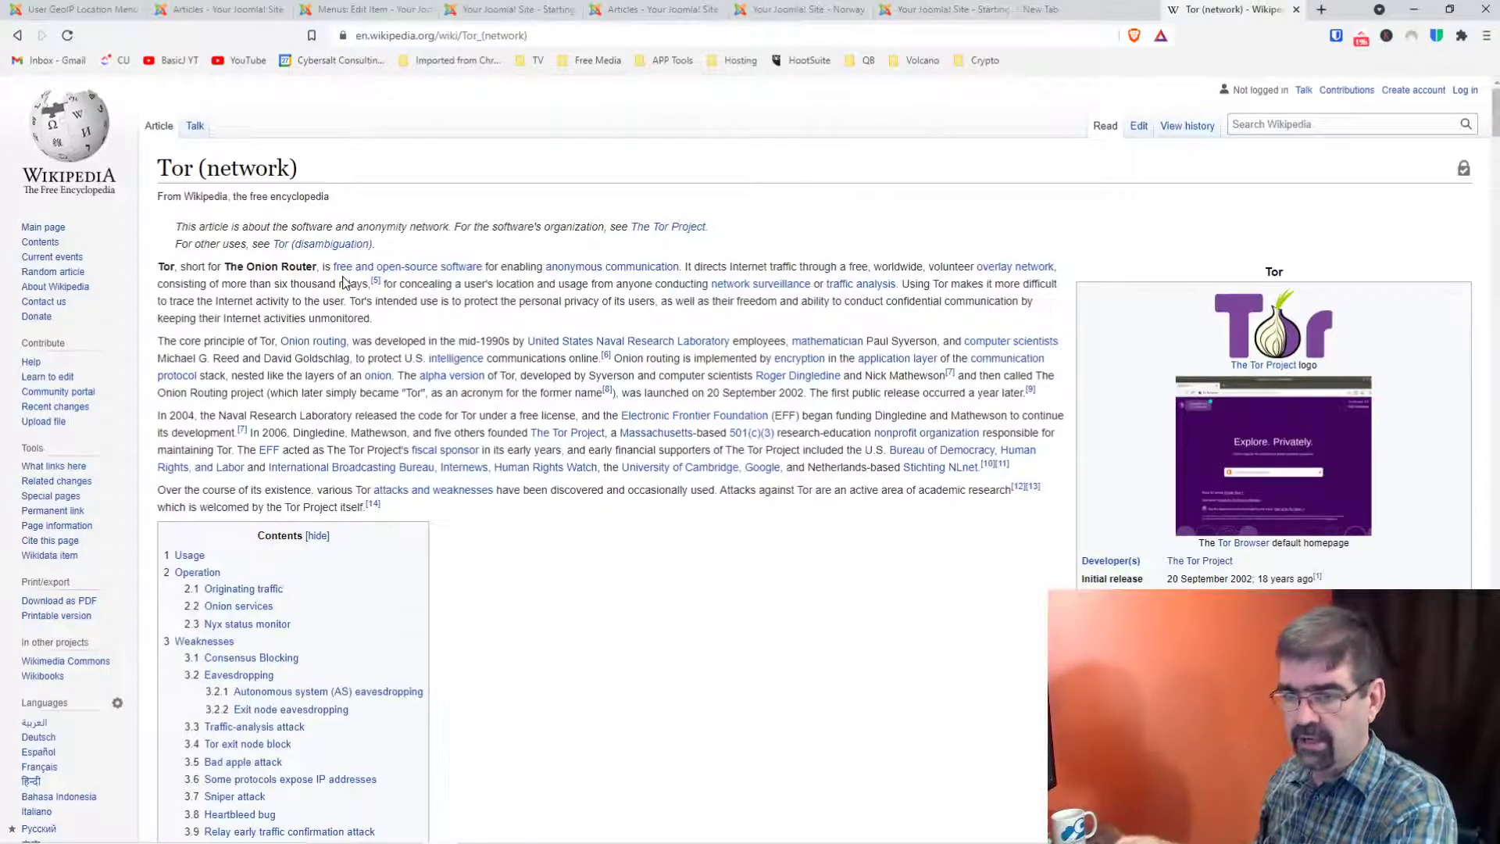
pyautogui.scroll(-3, 597, 243)
pyautogui.scroll(-10, 597, 243)
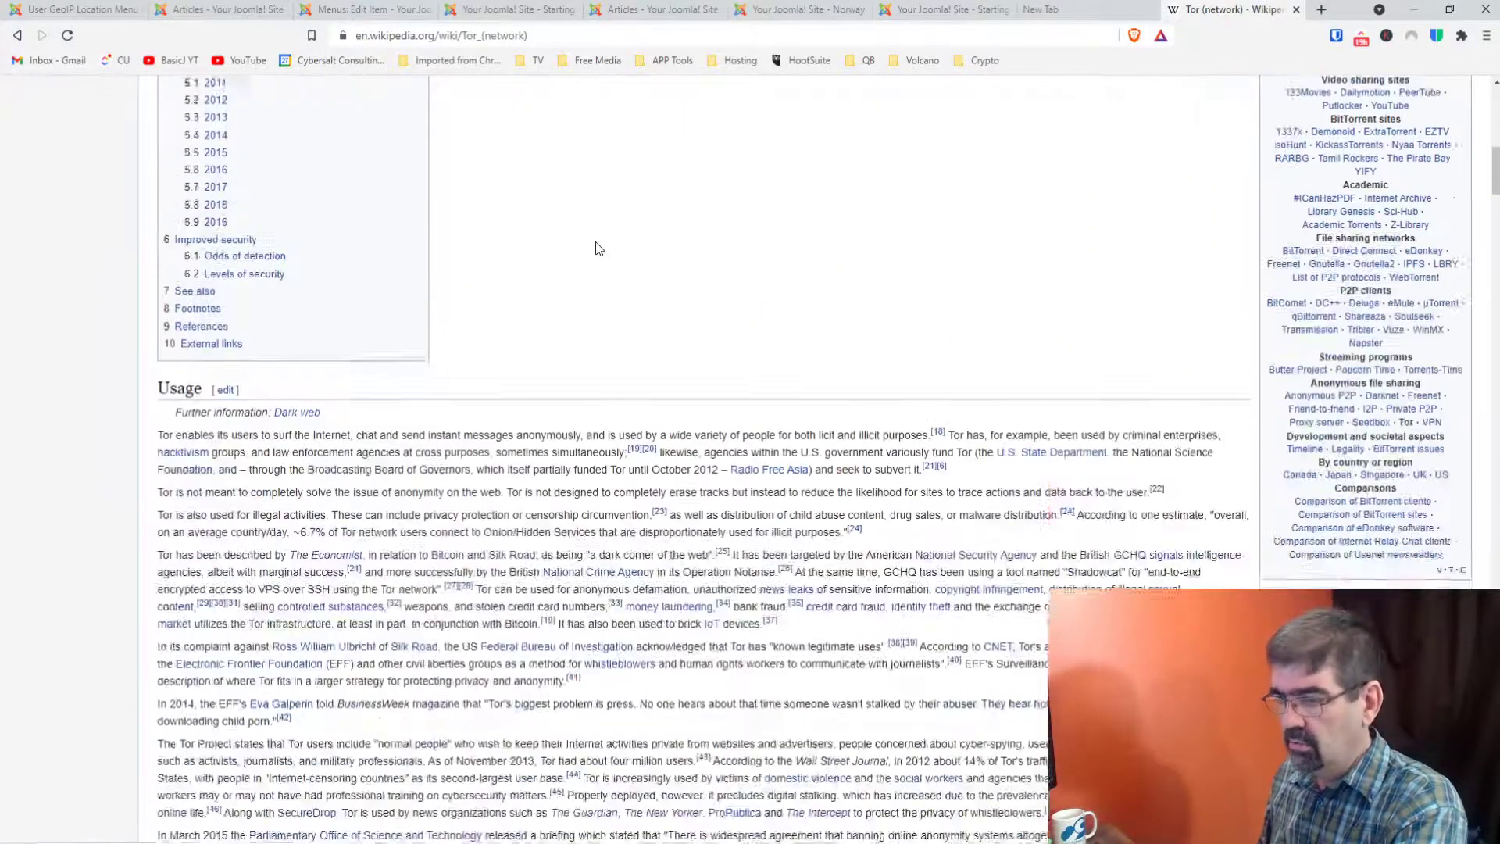
pyautogui.scroll(13, 597, 244)
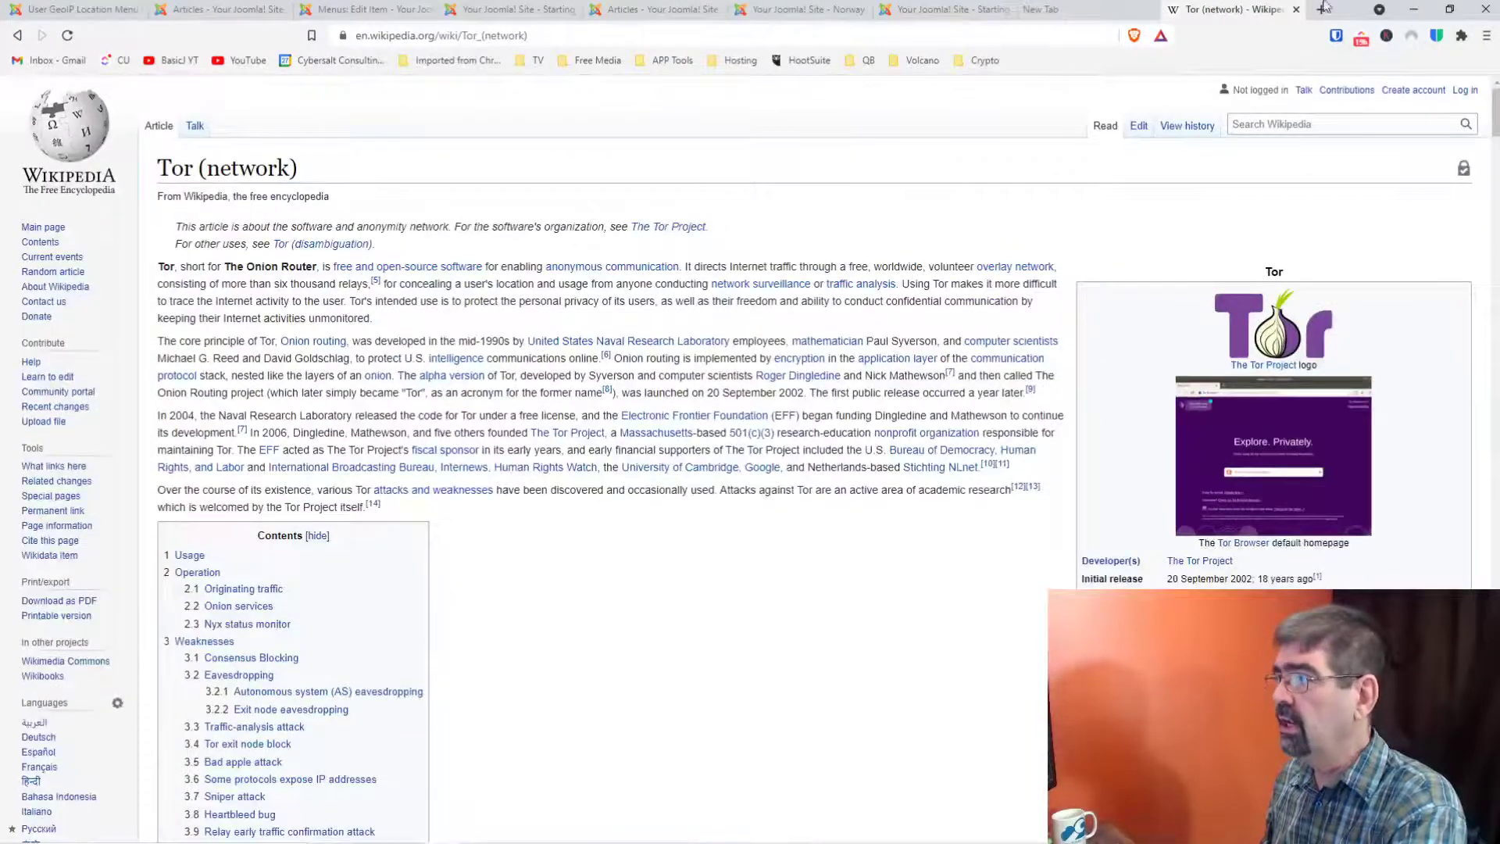
# Step: Test the Starting Point page of nosecrets.democorner.com in a new private window with Tor, and close that window
pyautogui.click(1489, 37)
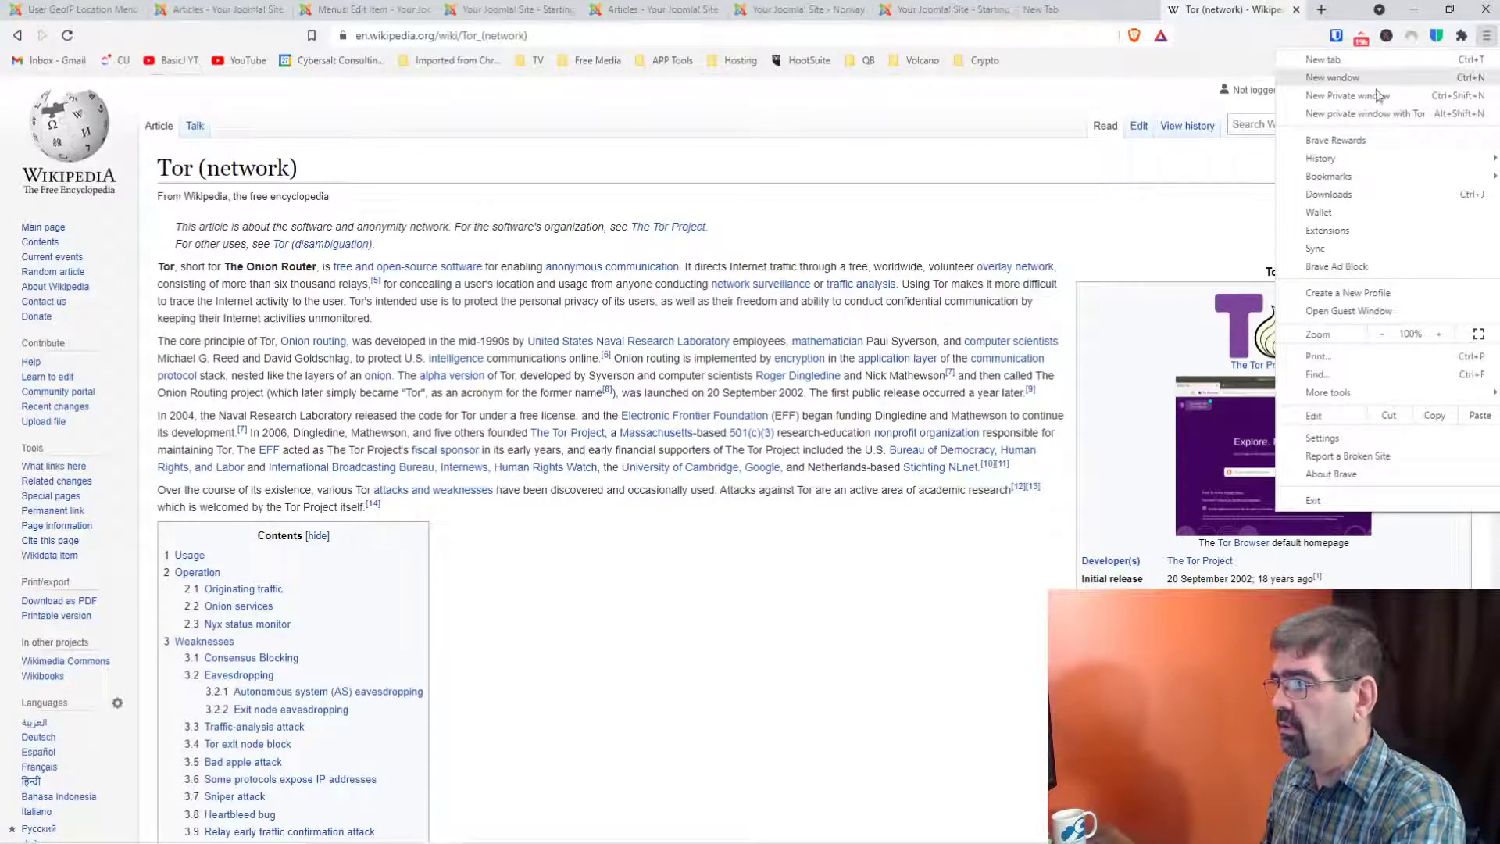
pyautogui.click(1335, 116)
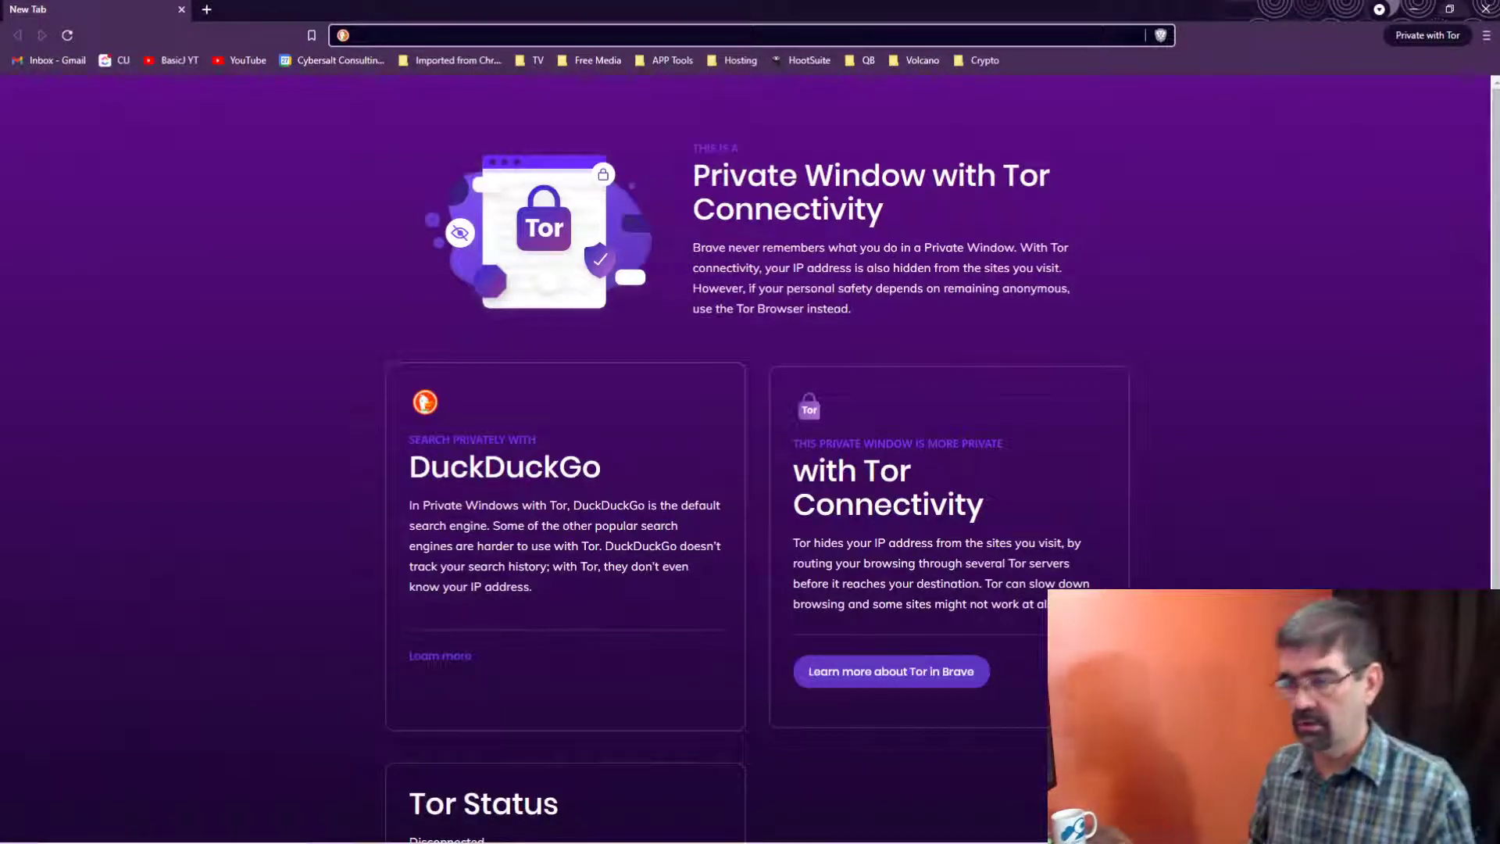
pyautogui.write('nosecrets.democorner.com')
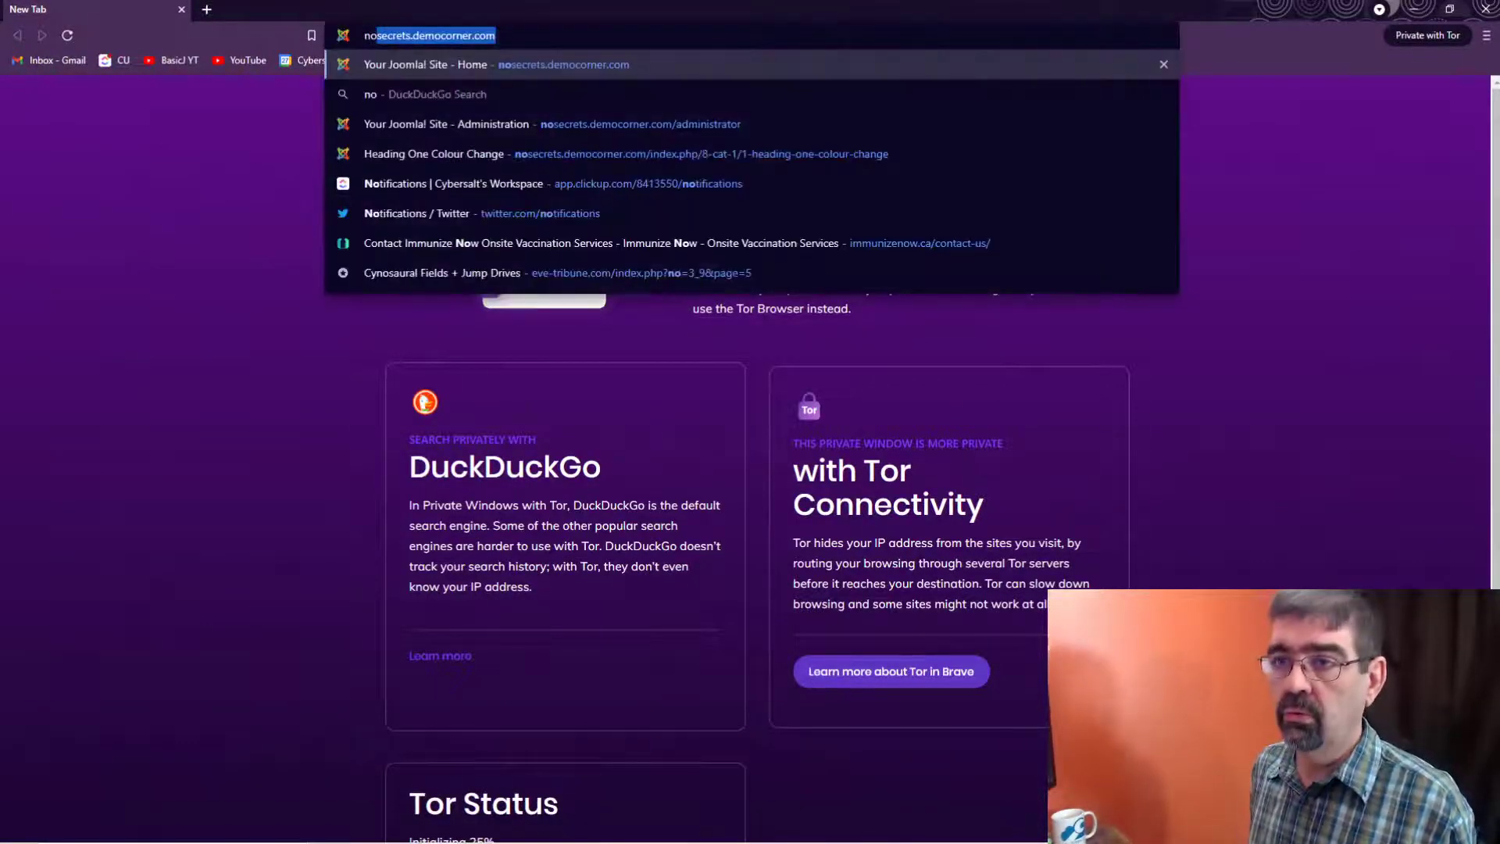
pyautogui.press('Return')
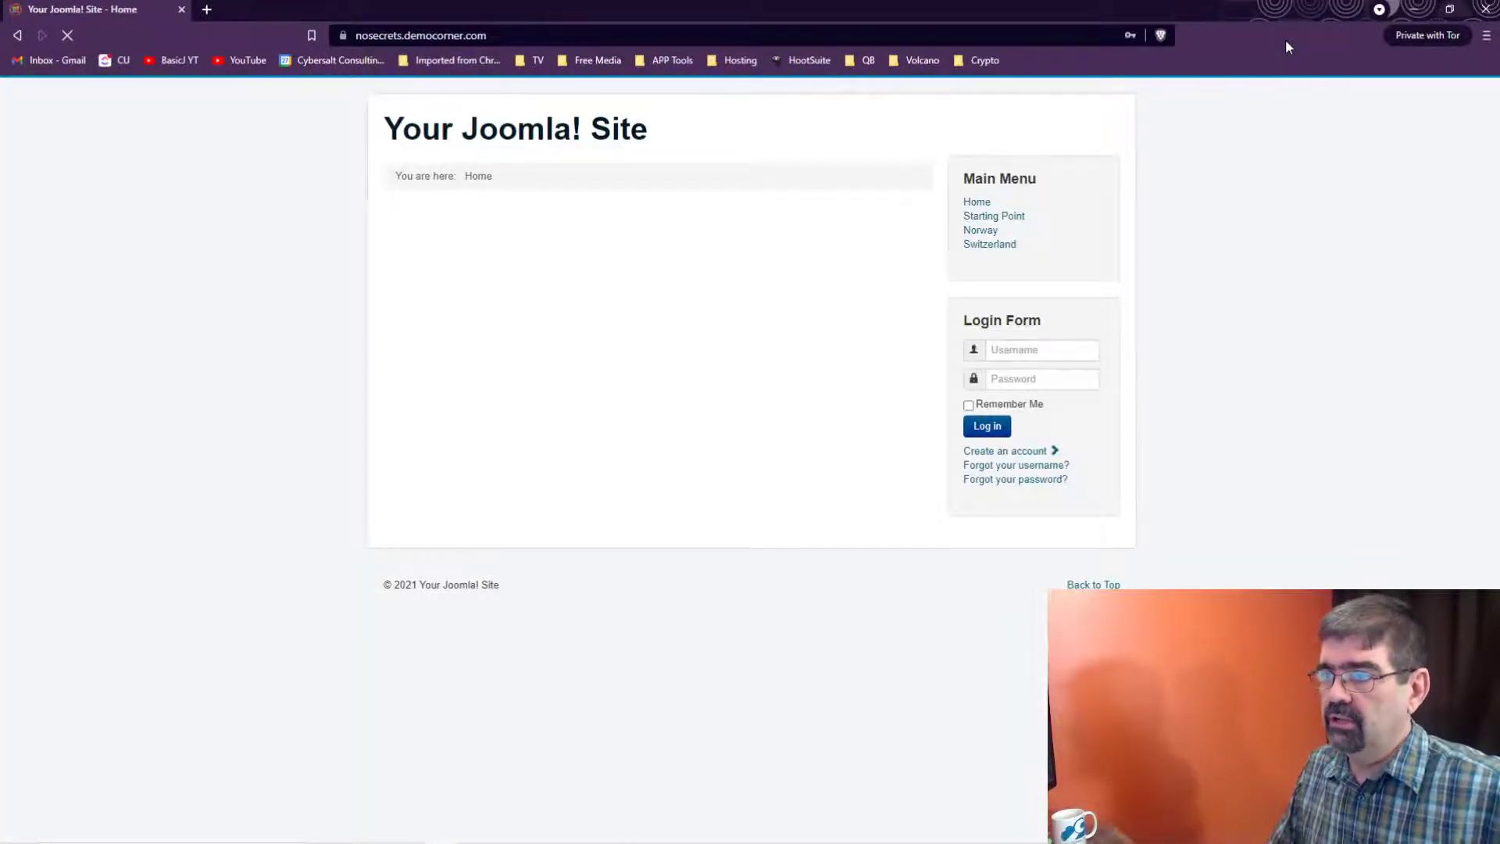
pyautogui.click(1013, 221)
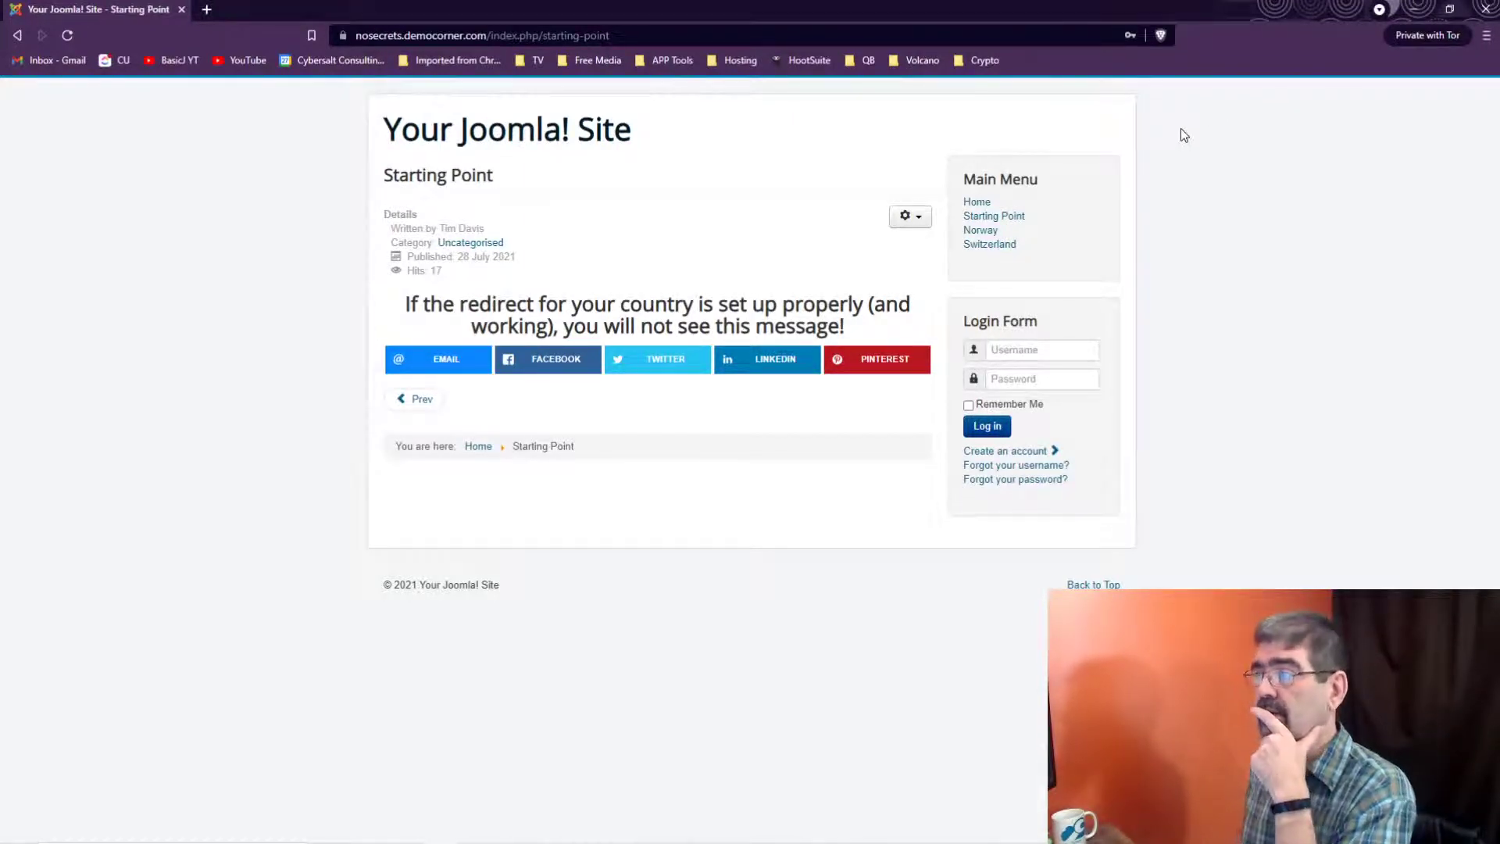
pyautogui.click(1485, 9)
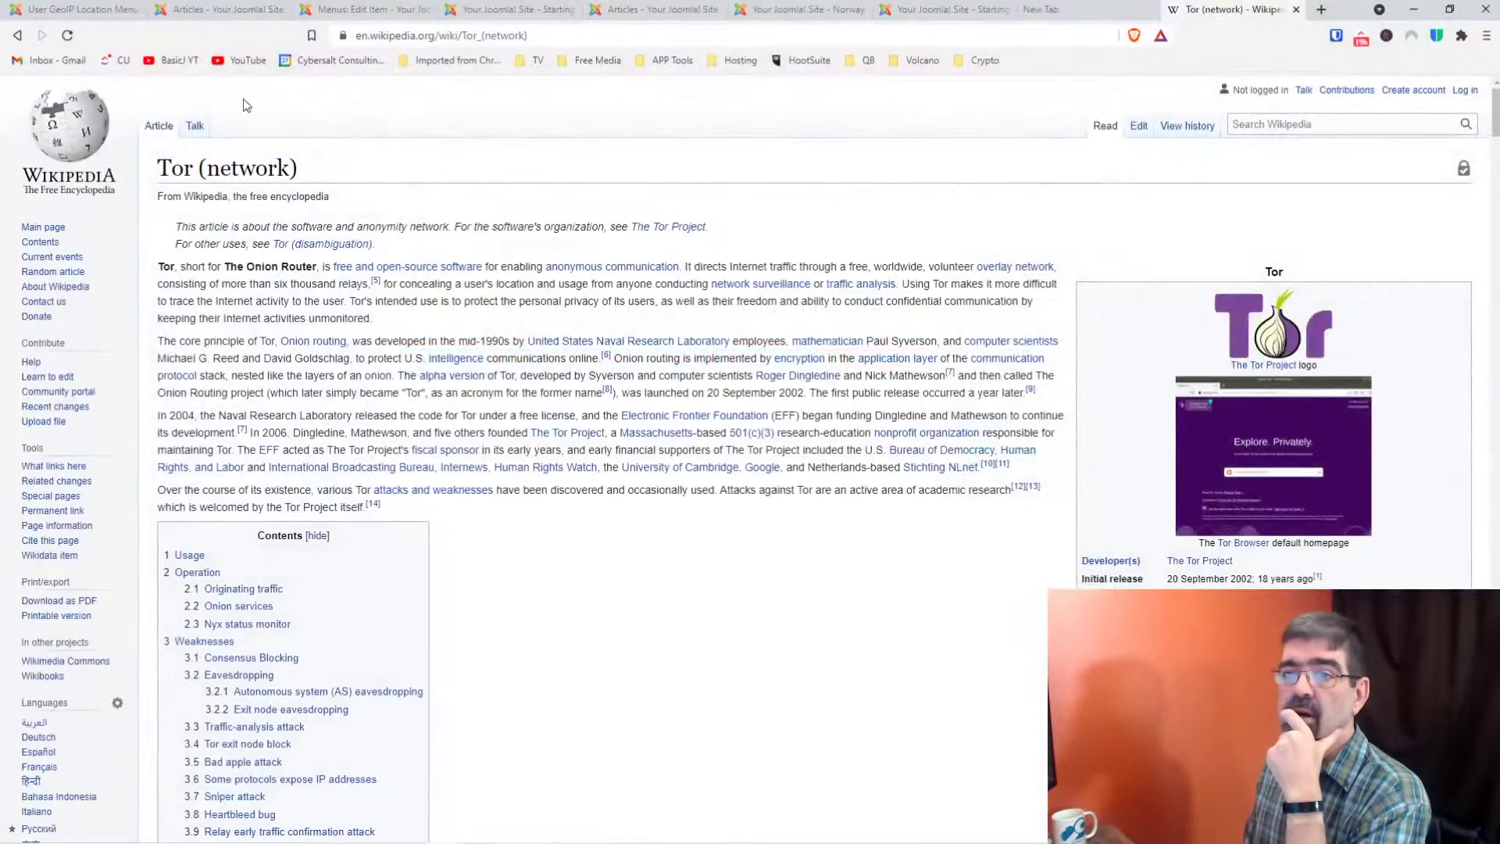
# Step: Save and close the Starting Point menu item, and start a new Main Menu item titled USA
pyautogui.click(341, 11)
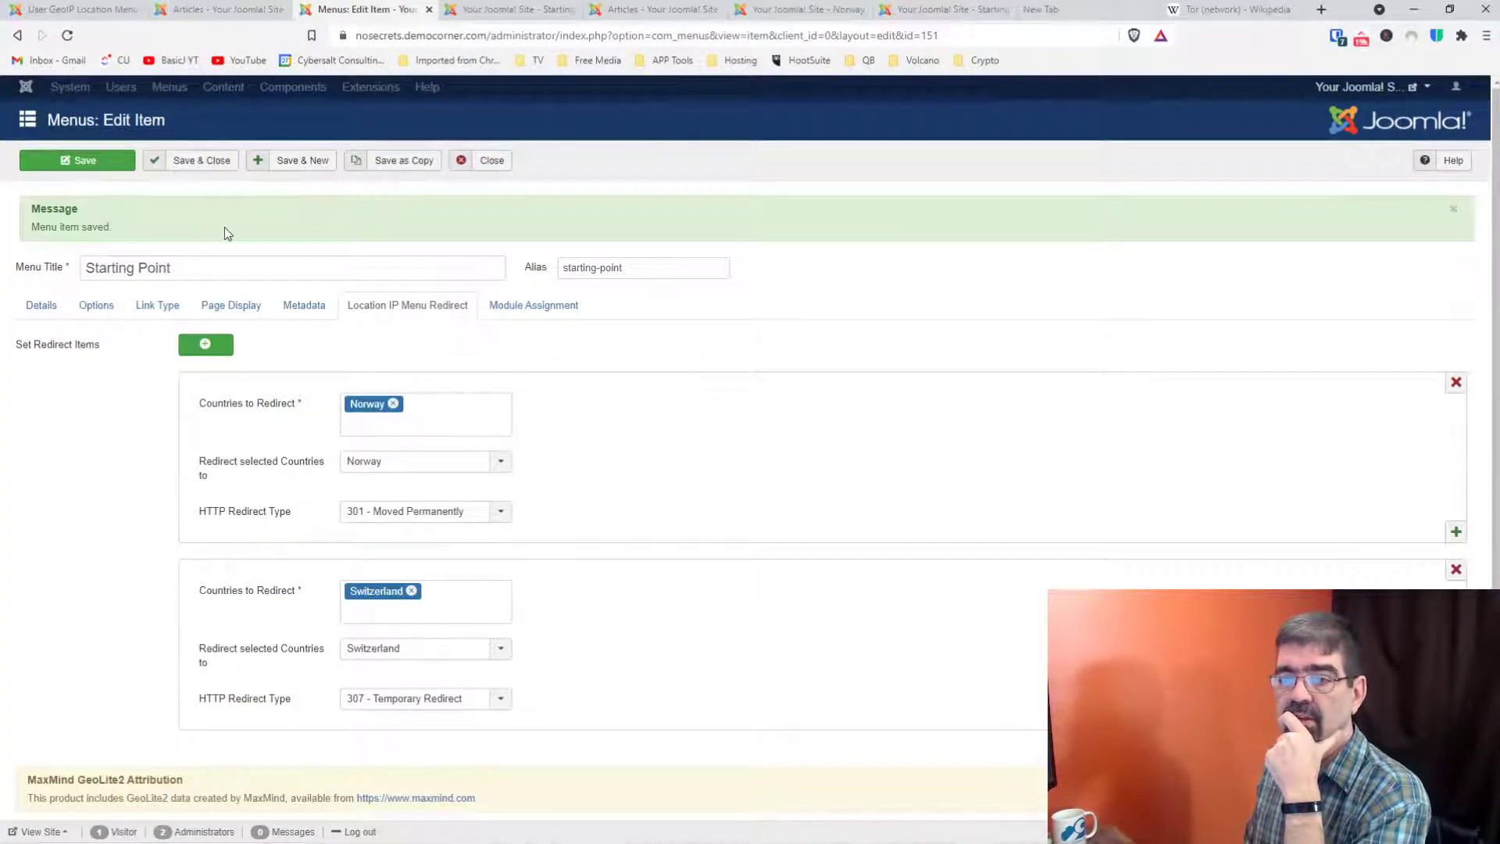
pyautogui.click(196, 167)
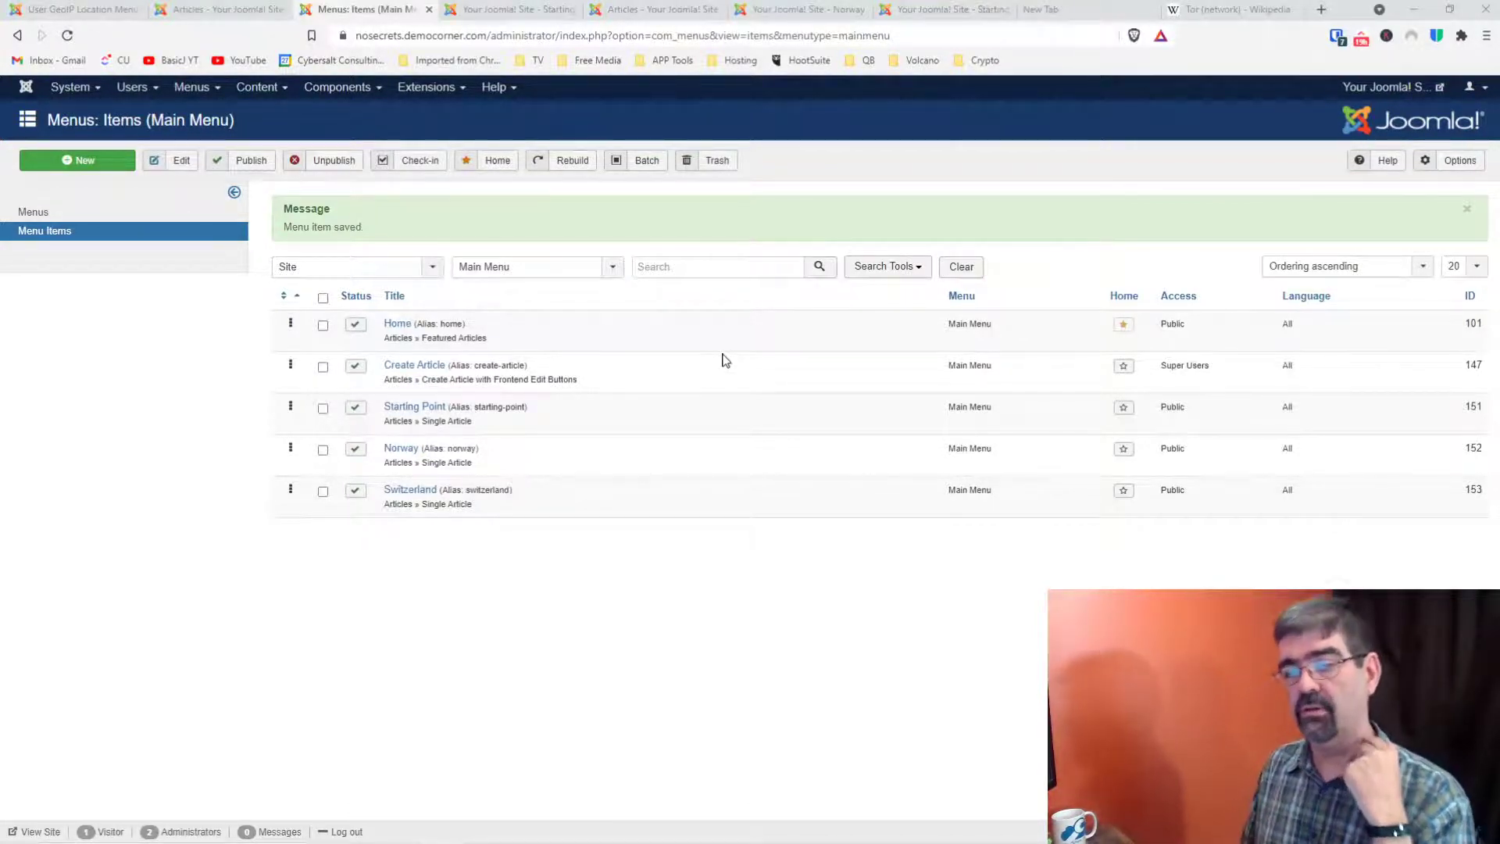
pyautogui.click(57, 166)
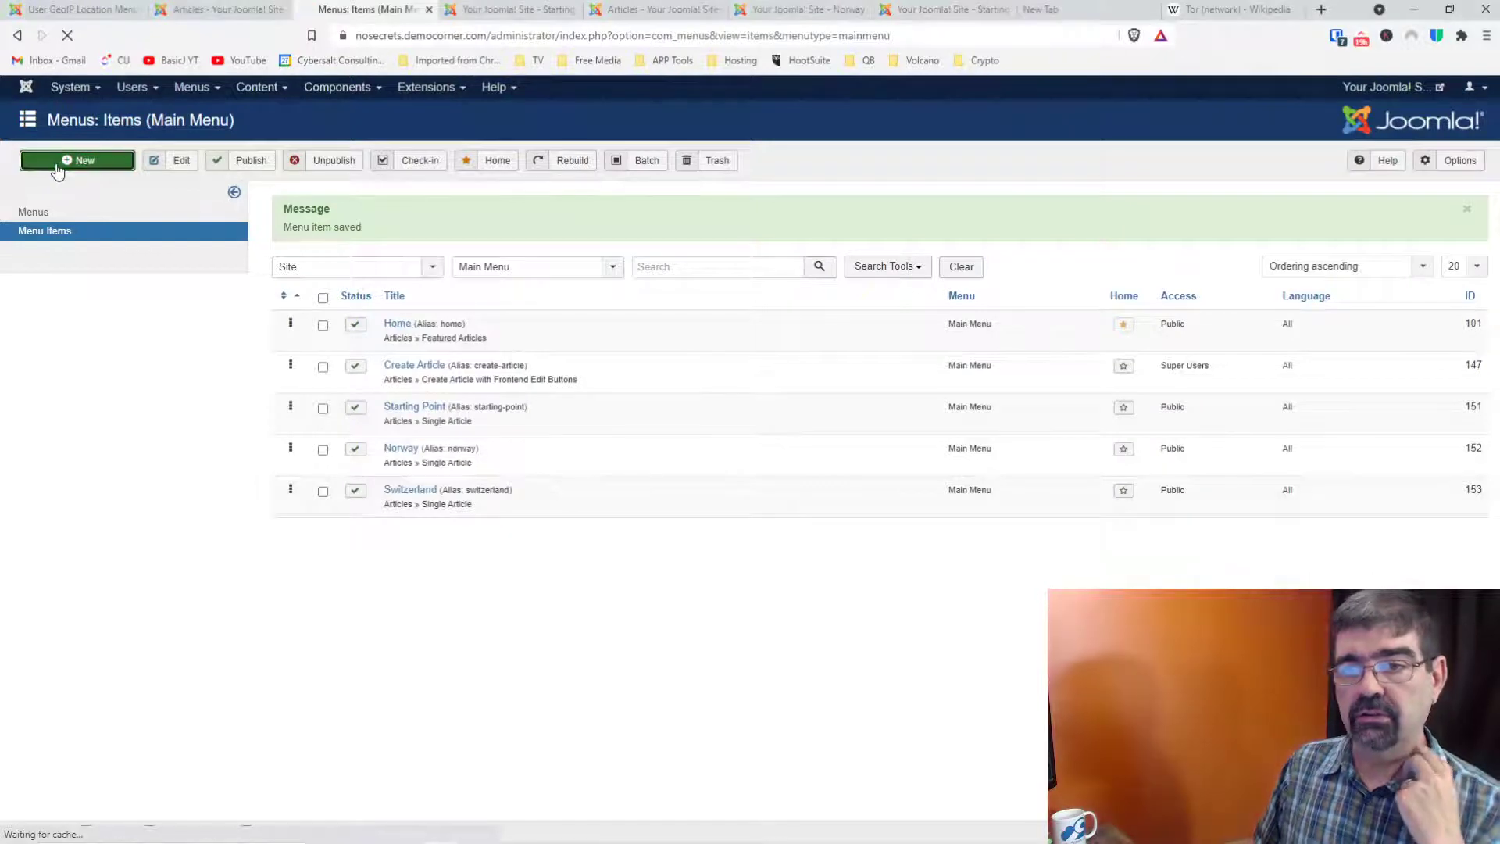
pyautogui.click(212, 202)
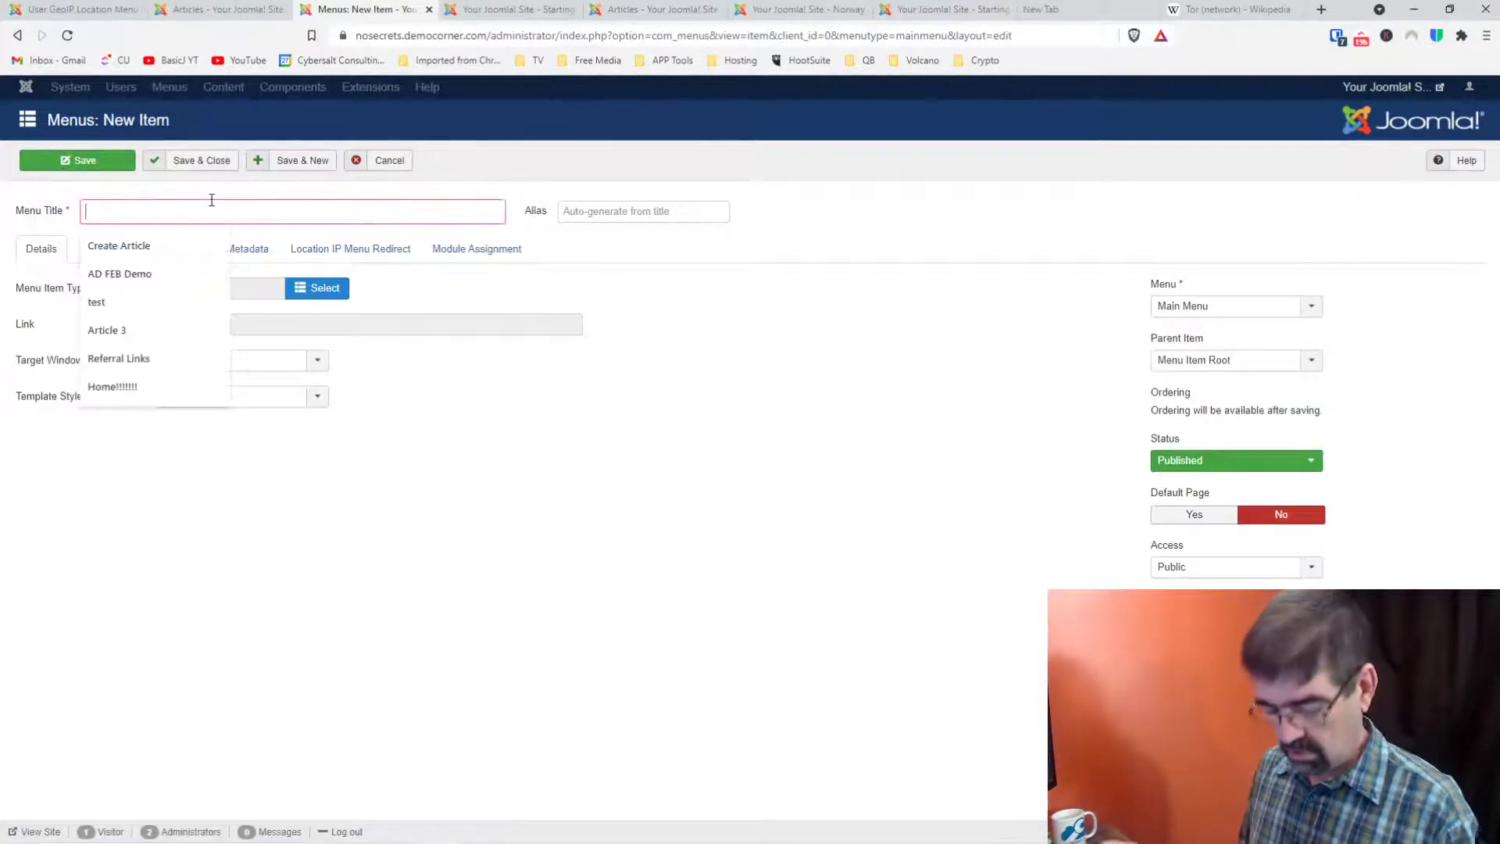
pyautogui.write('USA')
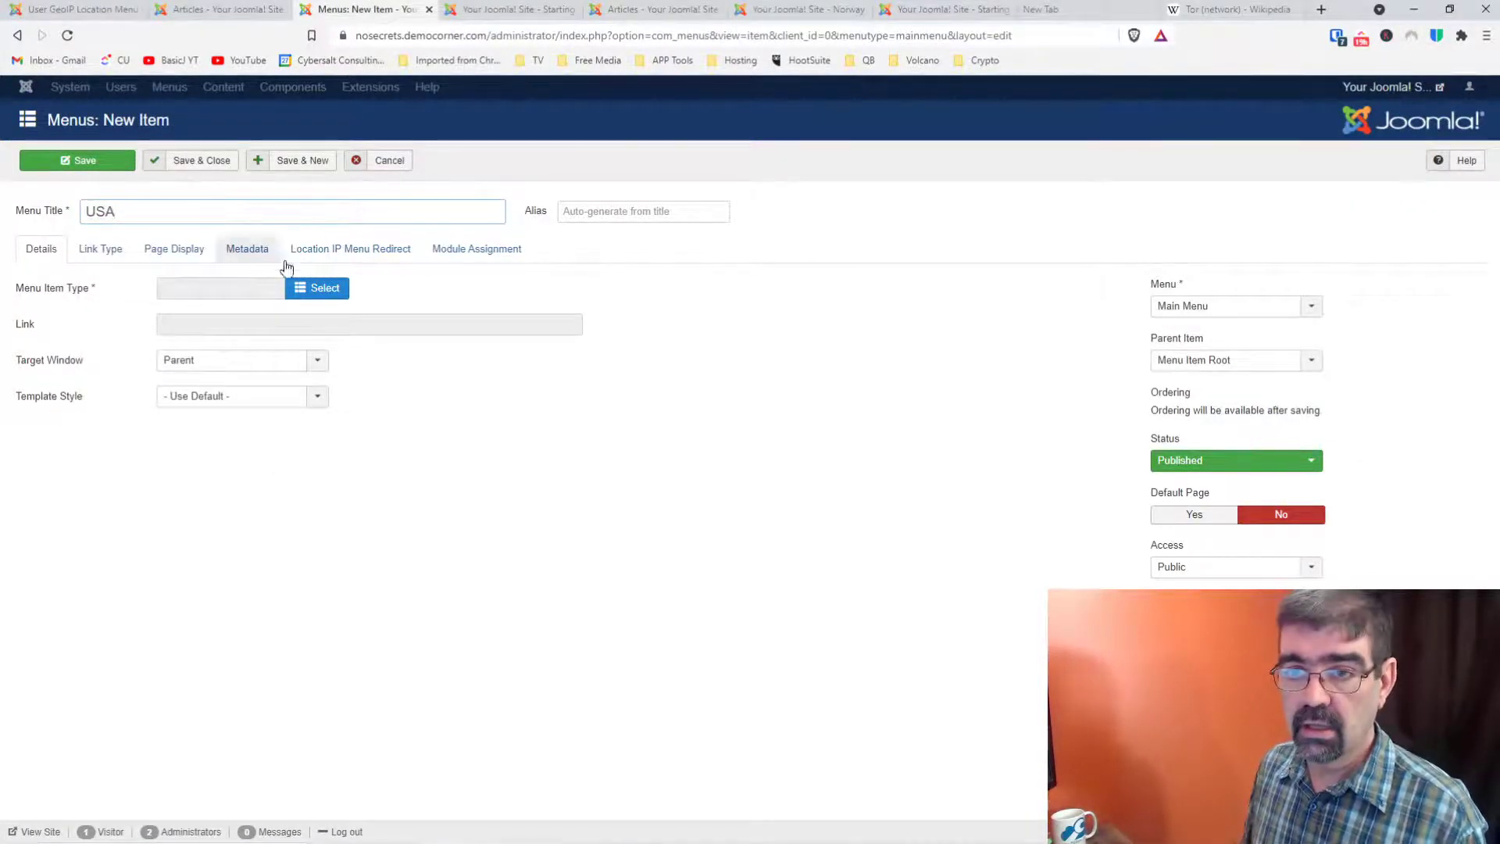
# Step: Set the menu item type of the new USA item to Single Article
pyautogui.click(321, 288)
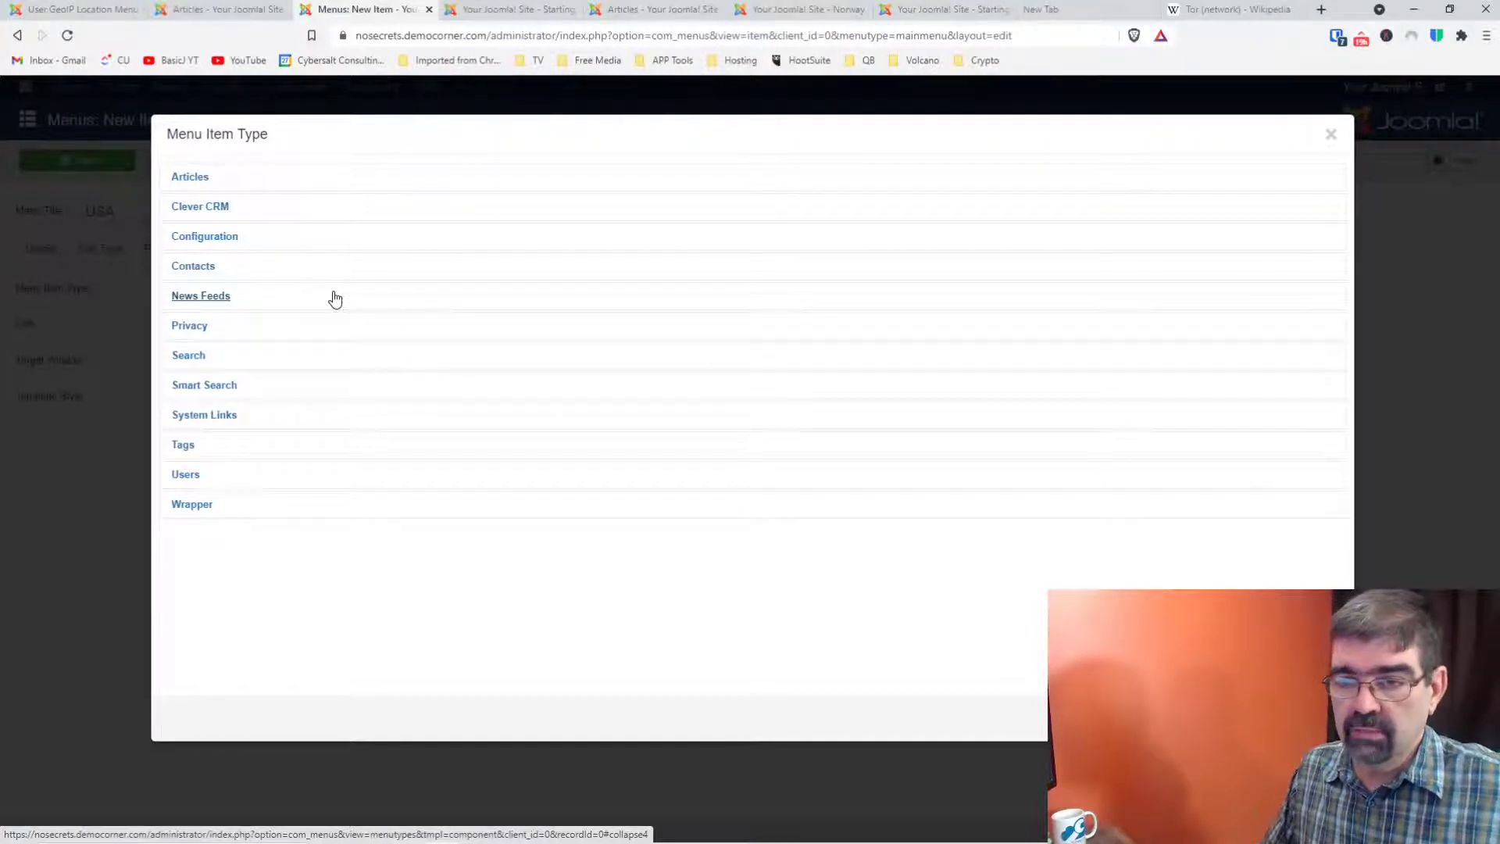
pyautogui.click(205, 184)
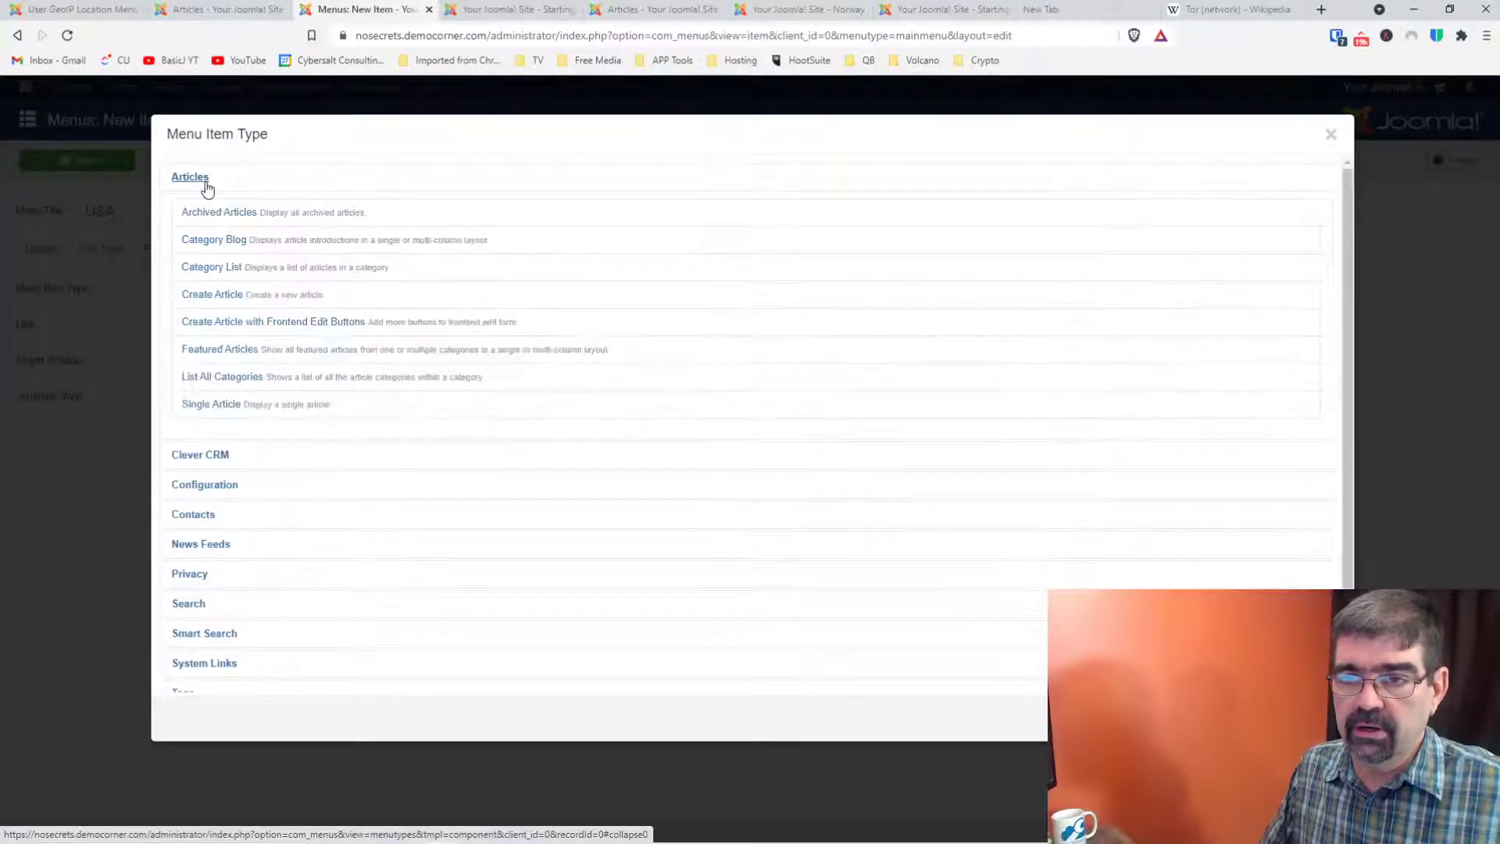
pyautogui.click(221, 403)
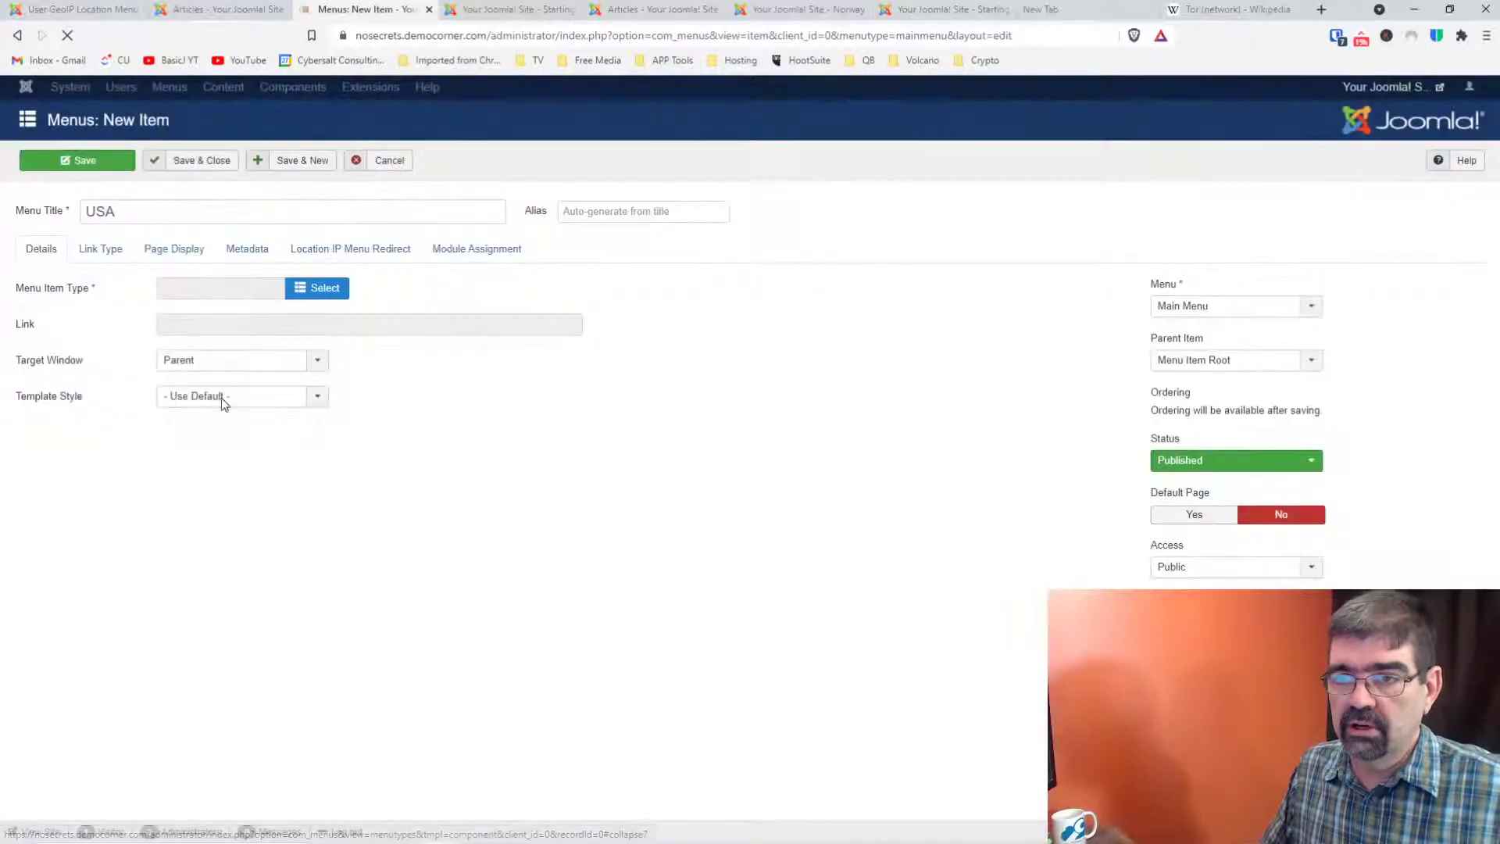
# Step: View the articles available for the USA menu item, close the selection without choosing one, and switch to the Articles list
pyautogui.click(309, 322)
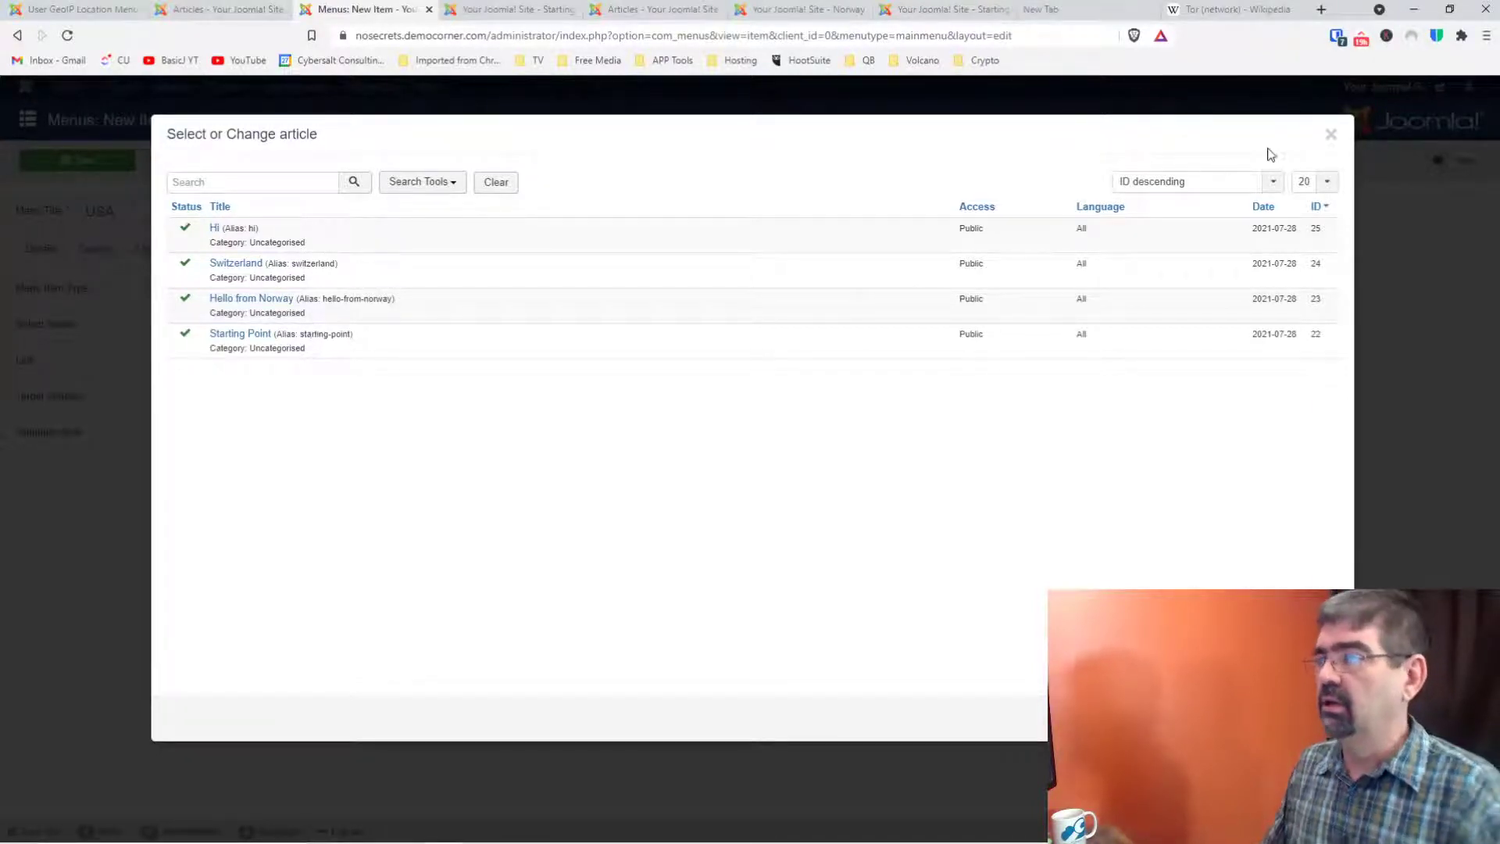
pyautogui.click(1328, 136)
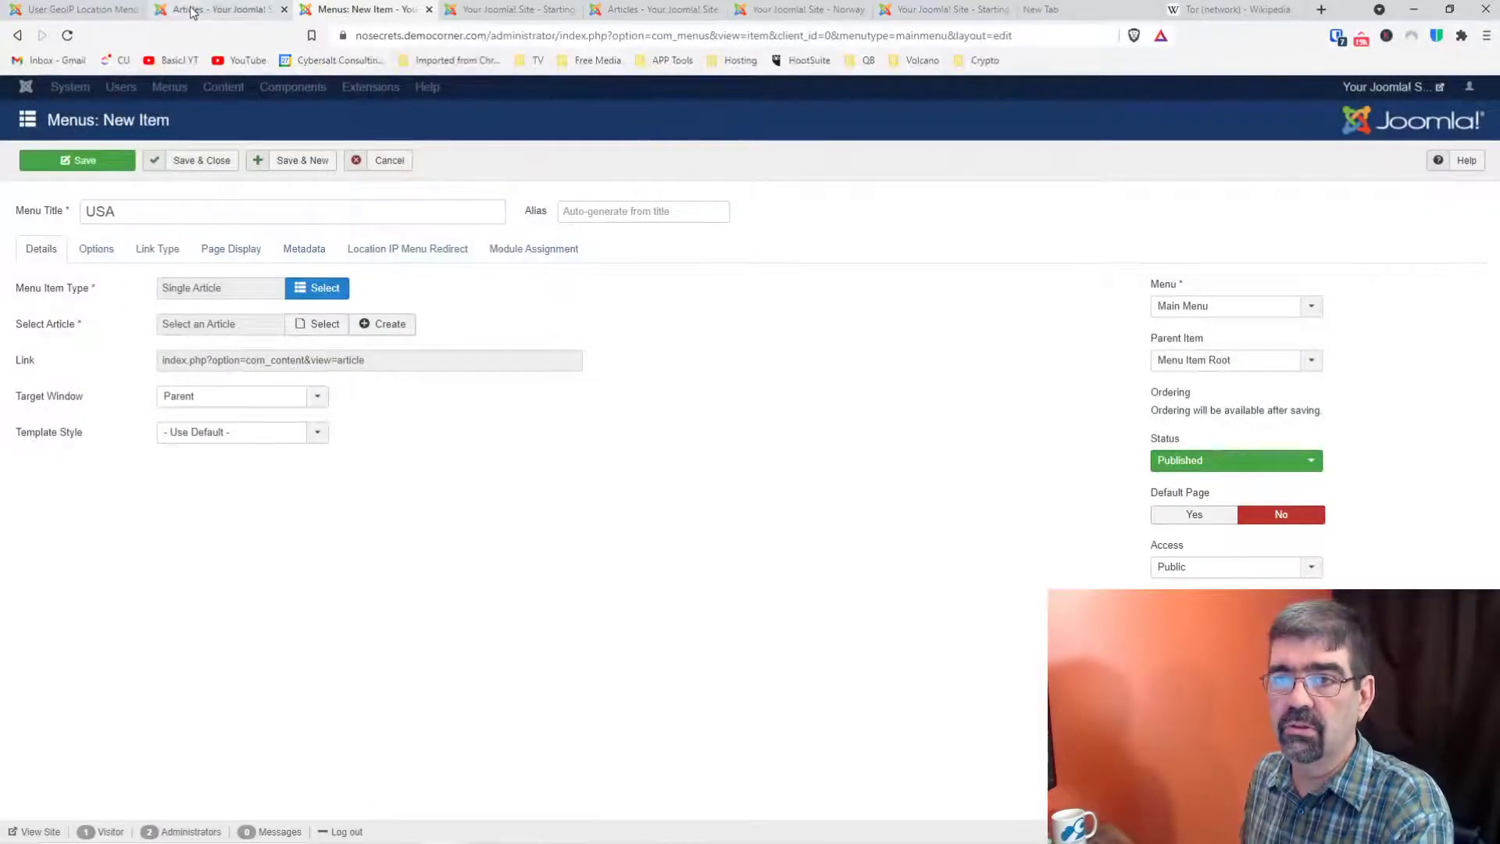
pyautogui.click(196, 10)
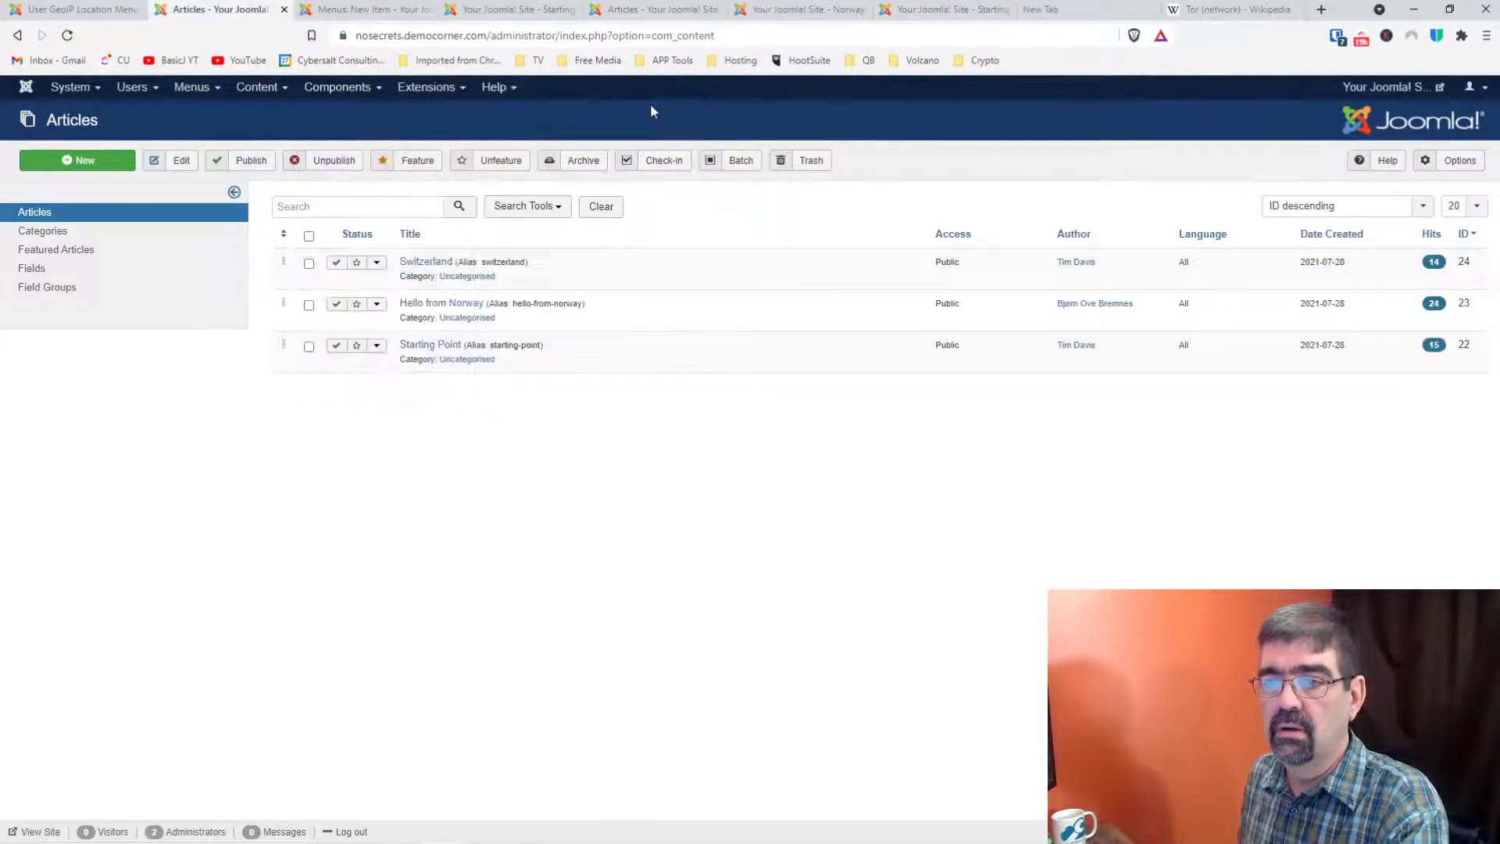
# Step: Reload the Articles list, open the Hi article, retitle it USA, clear its alias, and save and close it
pyautogui.click(68, 37)
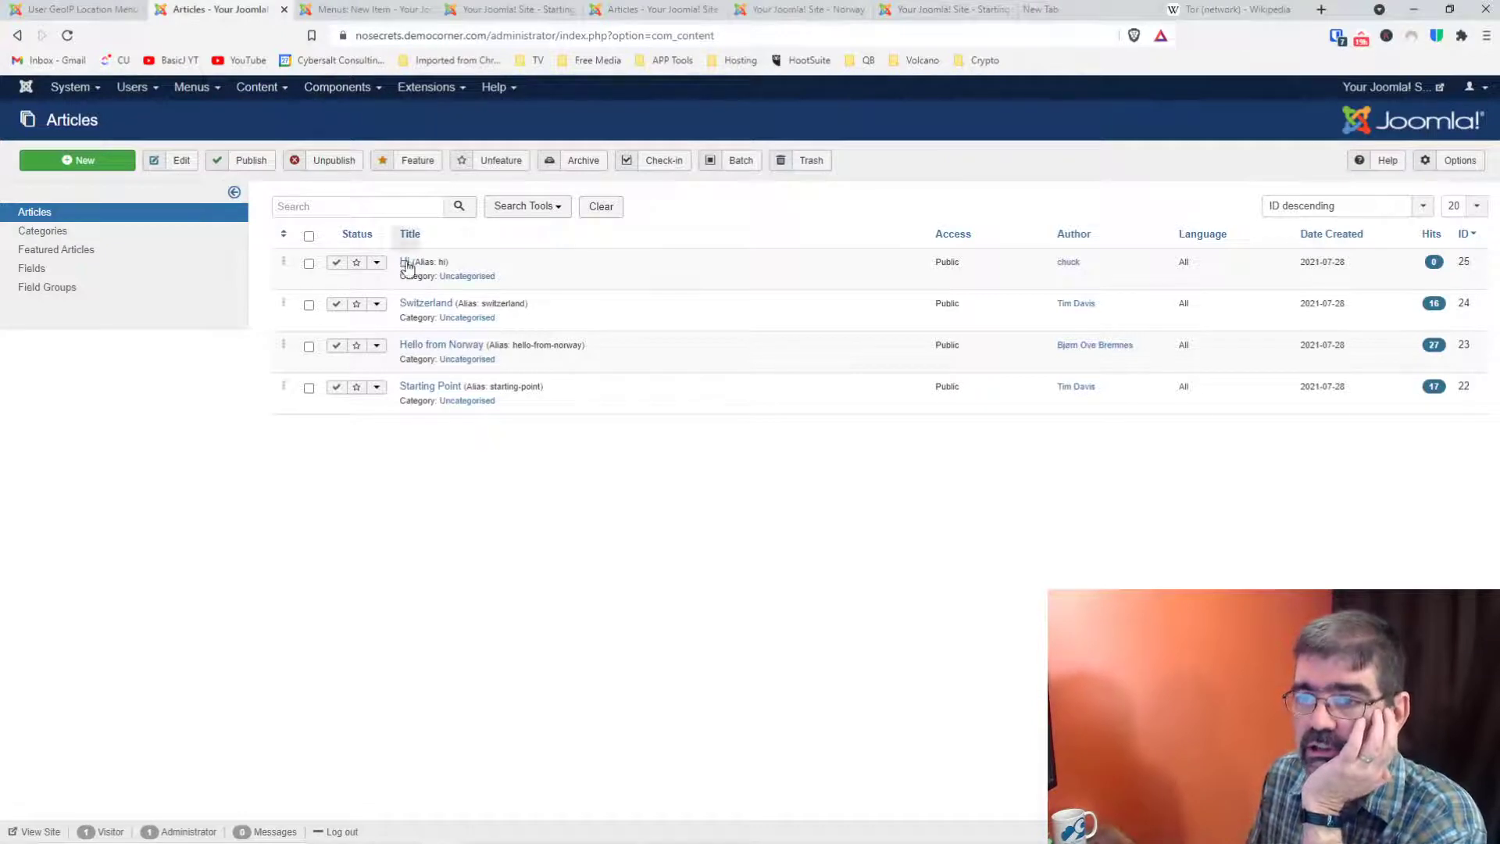
pyautogui.click(405, 266)
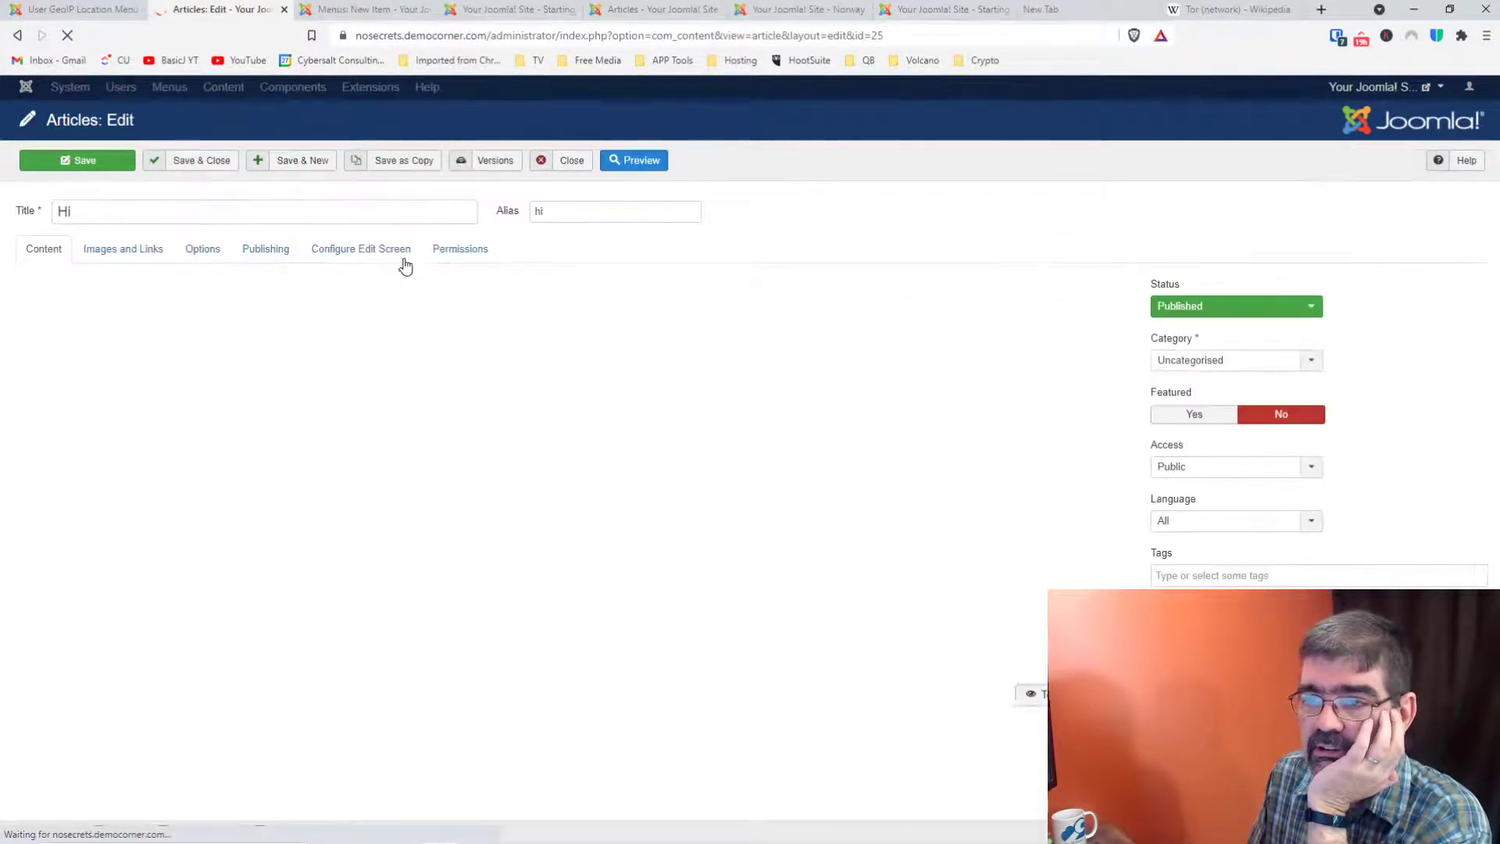
pyautogui.moveTo(234, 210); pyautogui.dragTo(56, 212)
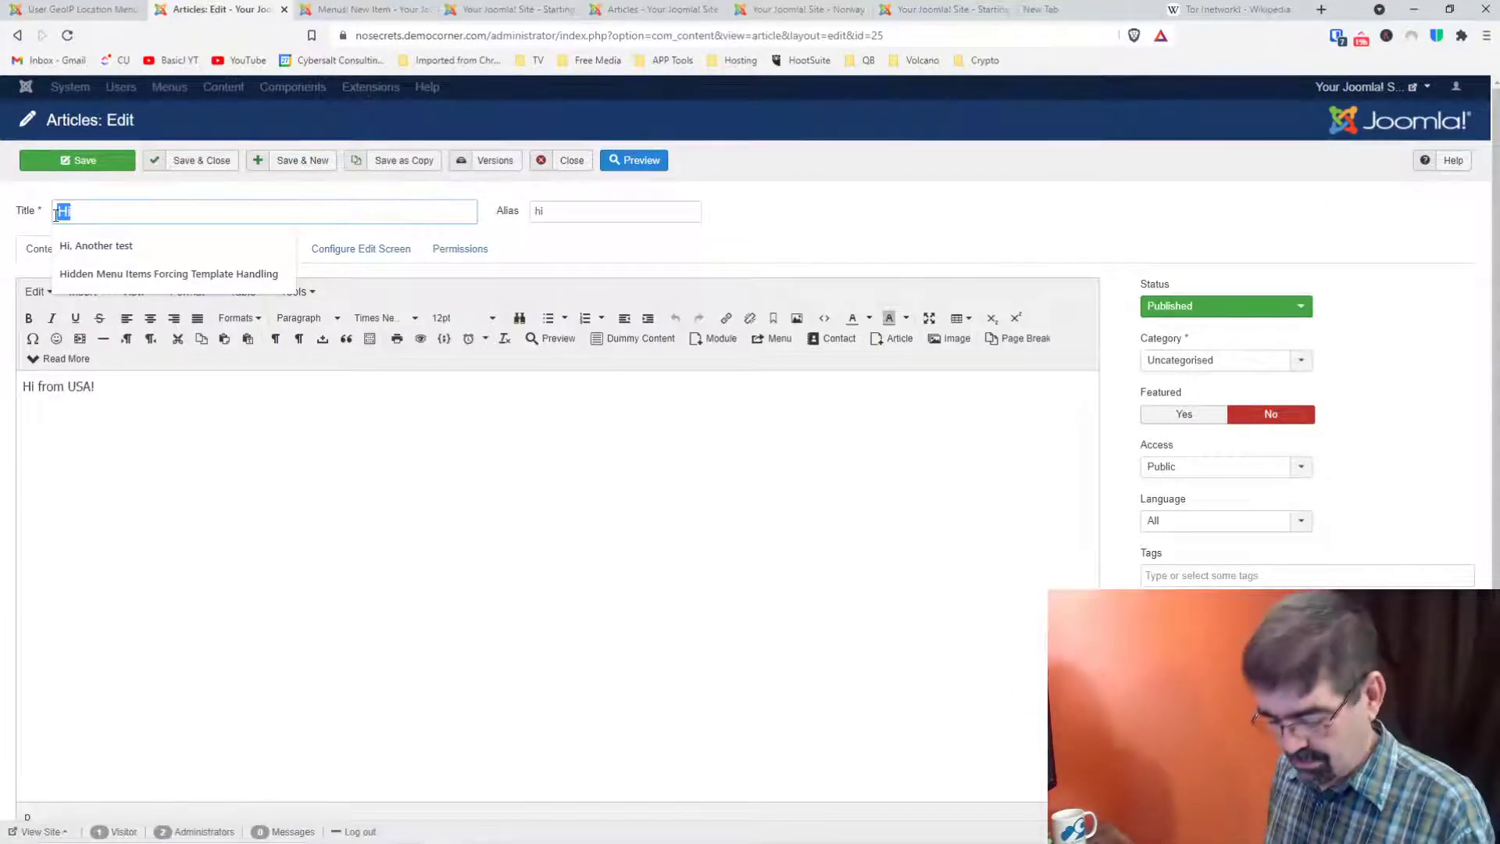
pyautogui.write('USA')
pyautogui.press('Tab')
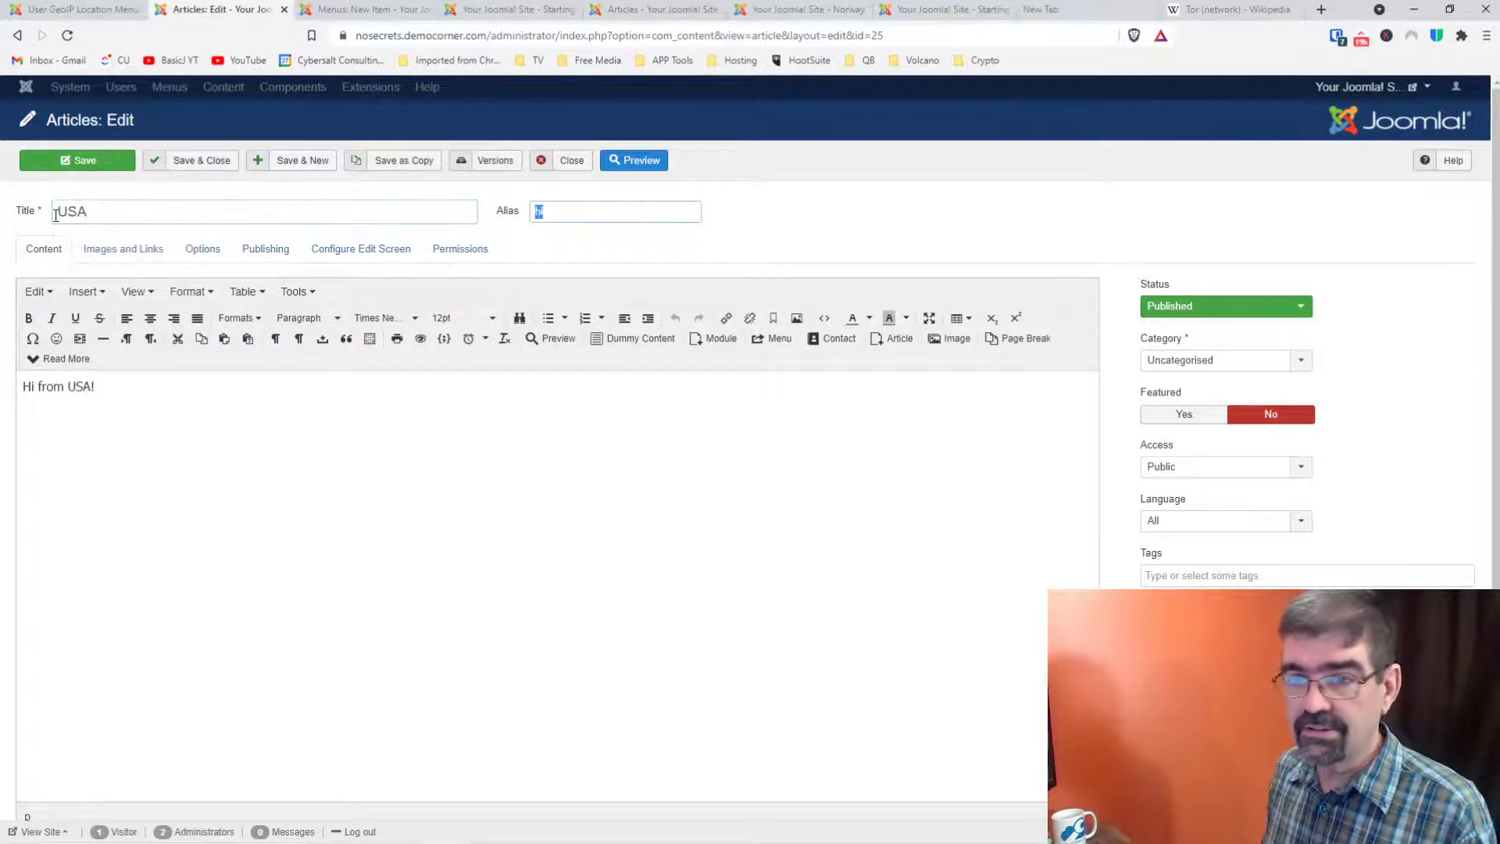
pyautogui.press('BackSpace')
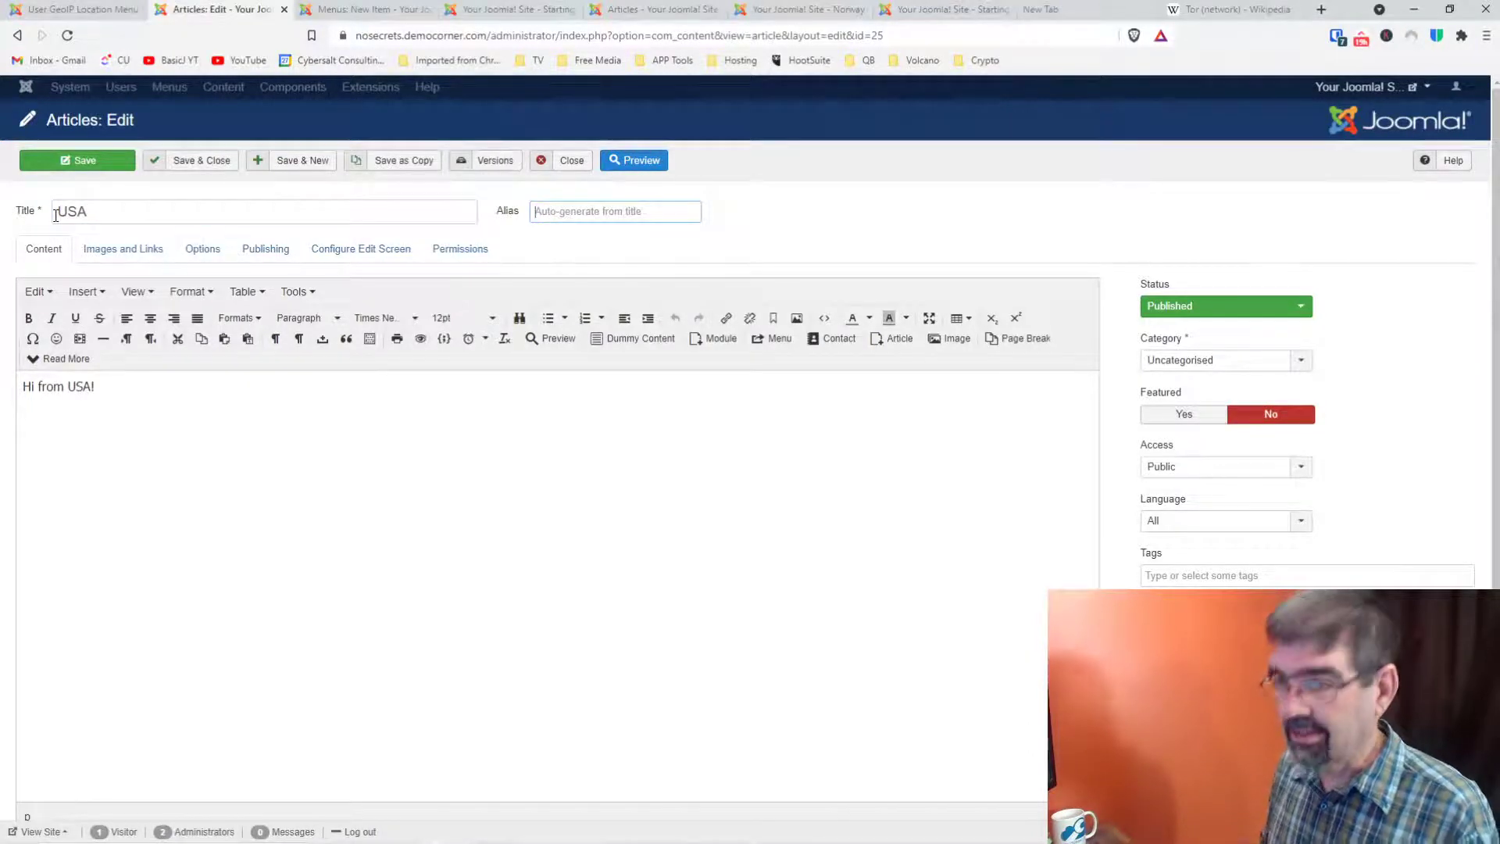
pyautogui.click(199, 161)
# Step: Return to the new USA menu item, select the USA article for it, and save and close the item
pyautogui.click(371, 8)
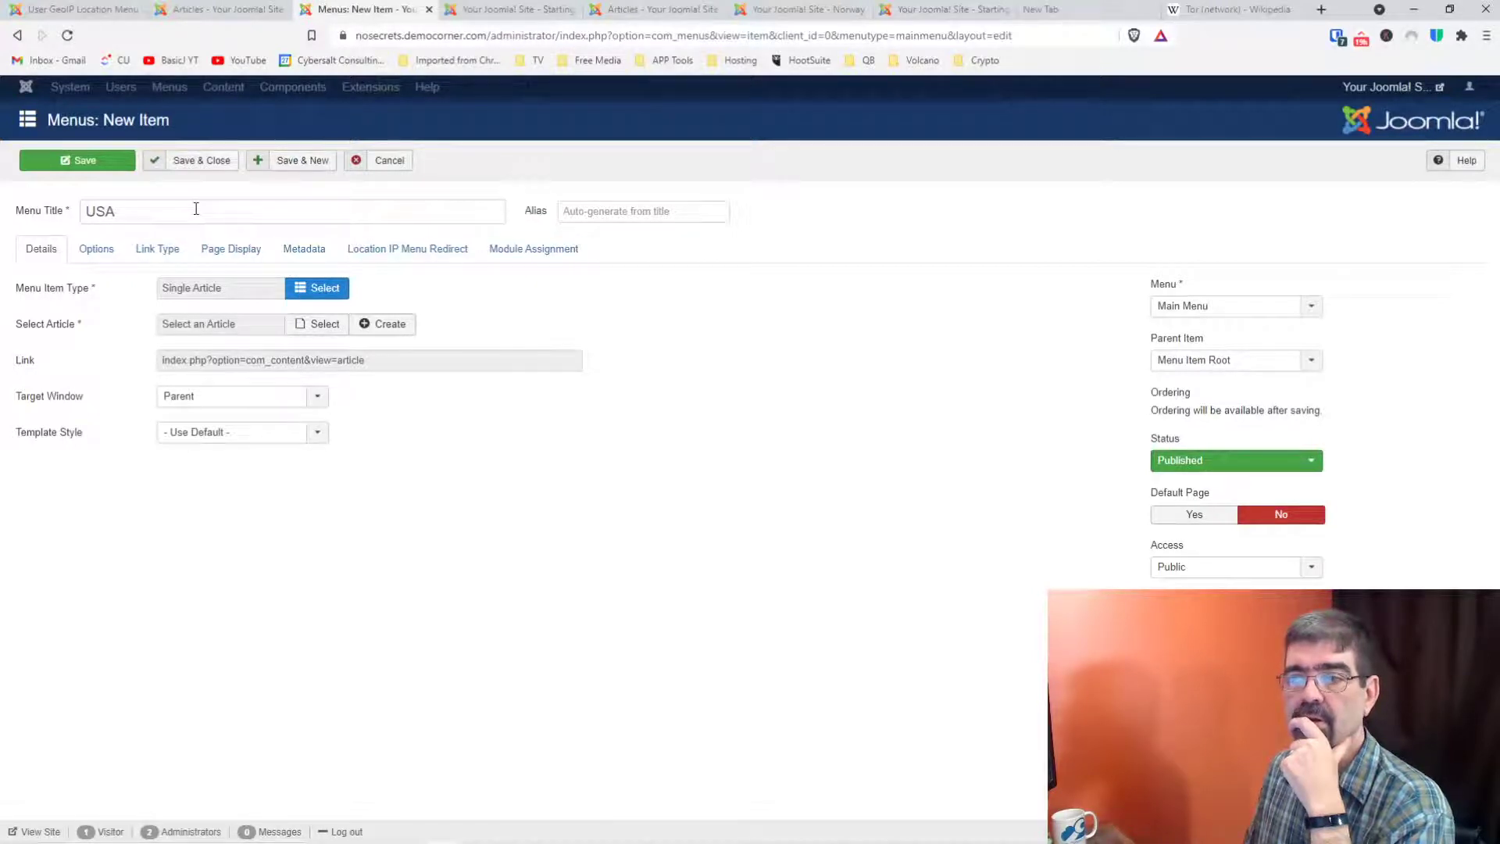
pyautogui.click(320, 290)
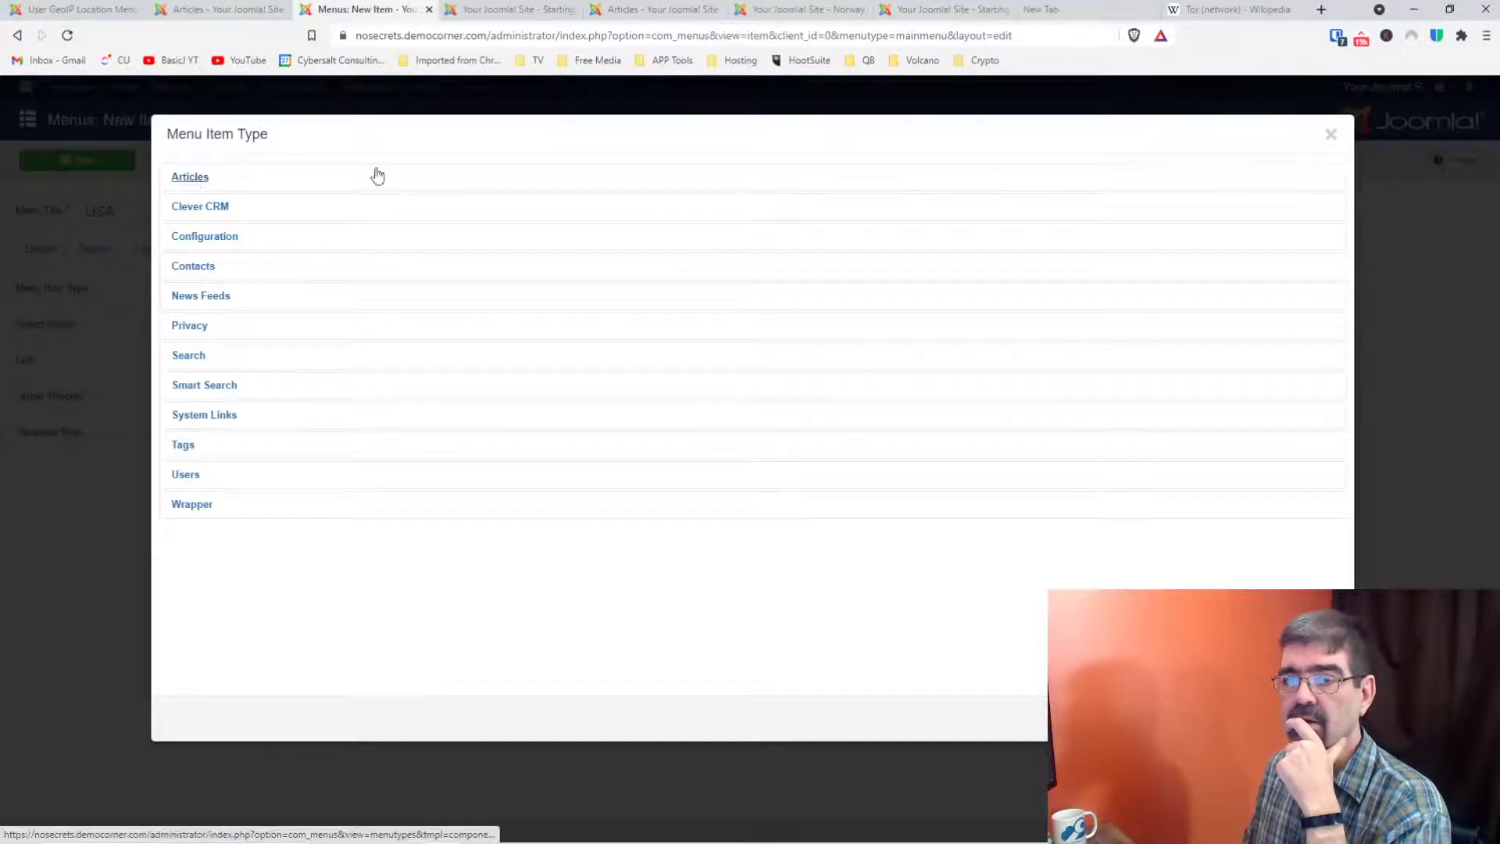
pyautogui.click(1331, 134)
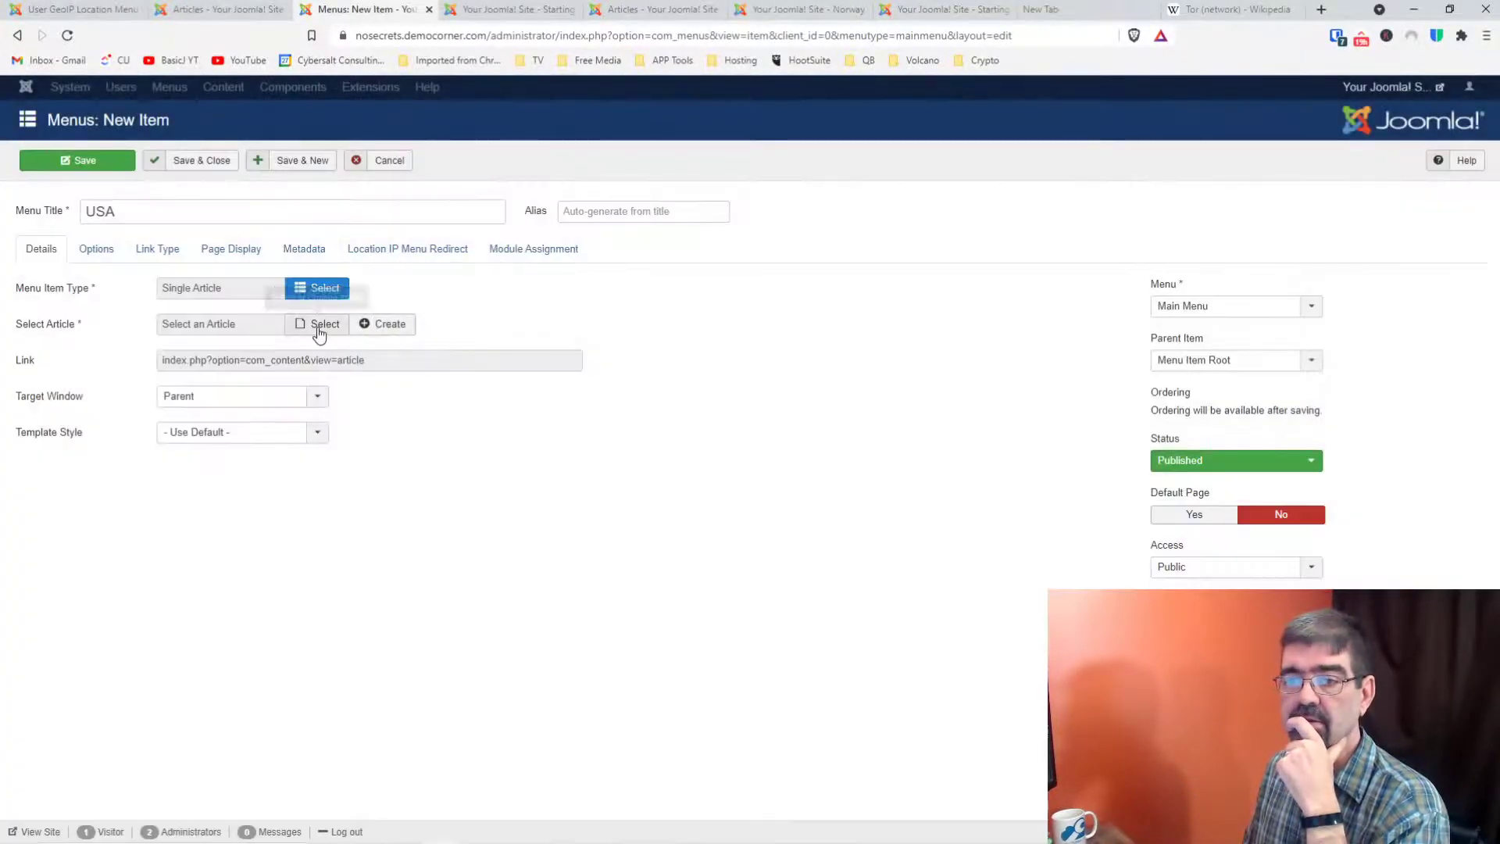
pyautogui.click(319, 328)
pyautogui.click(225, 233)
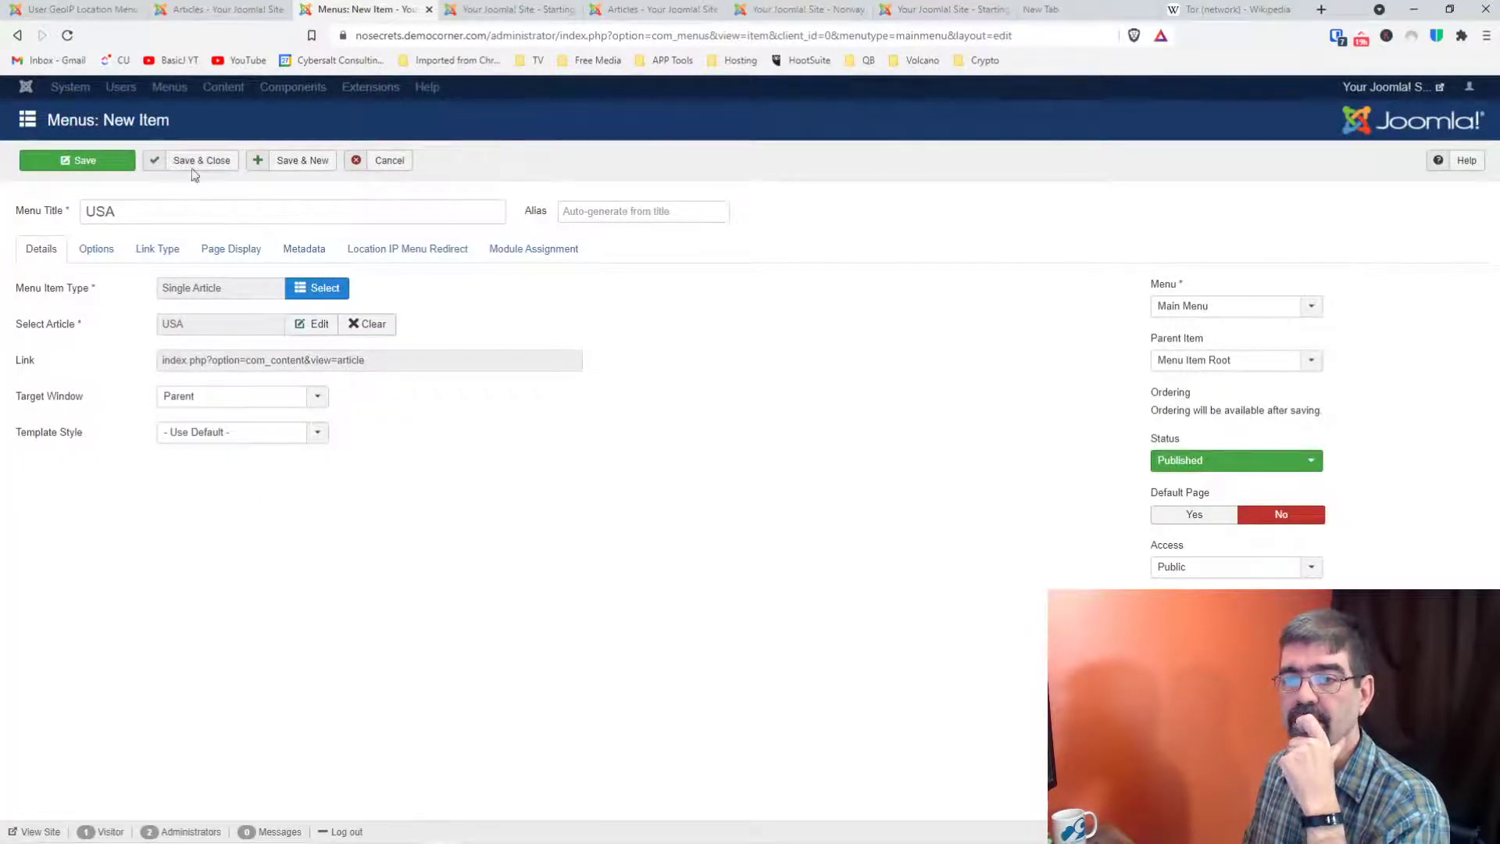
pyautogui.click(194, 168)
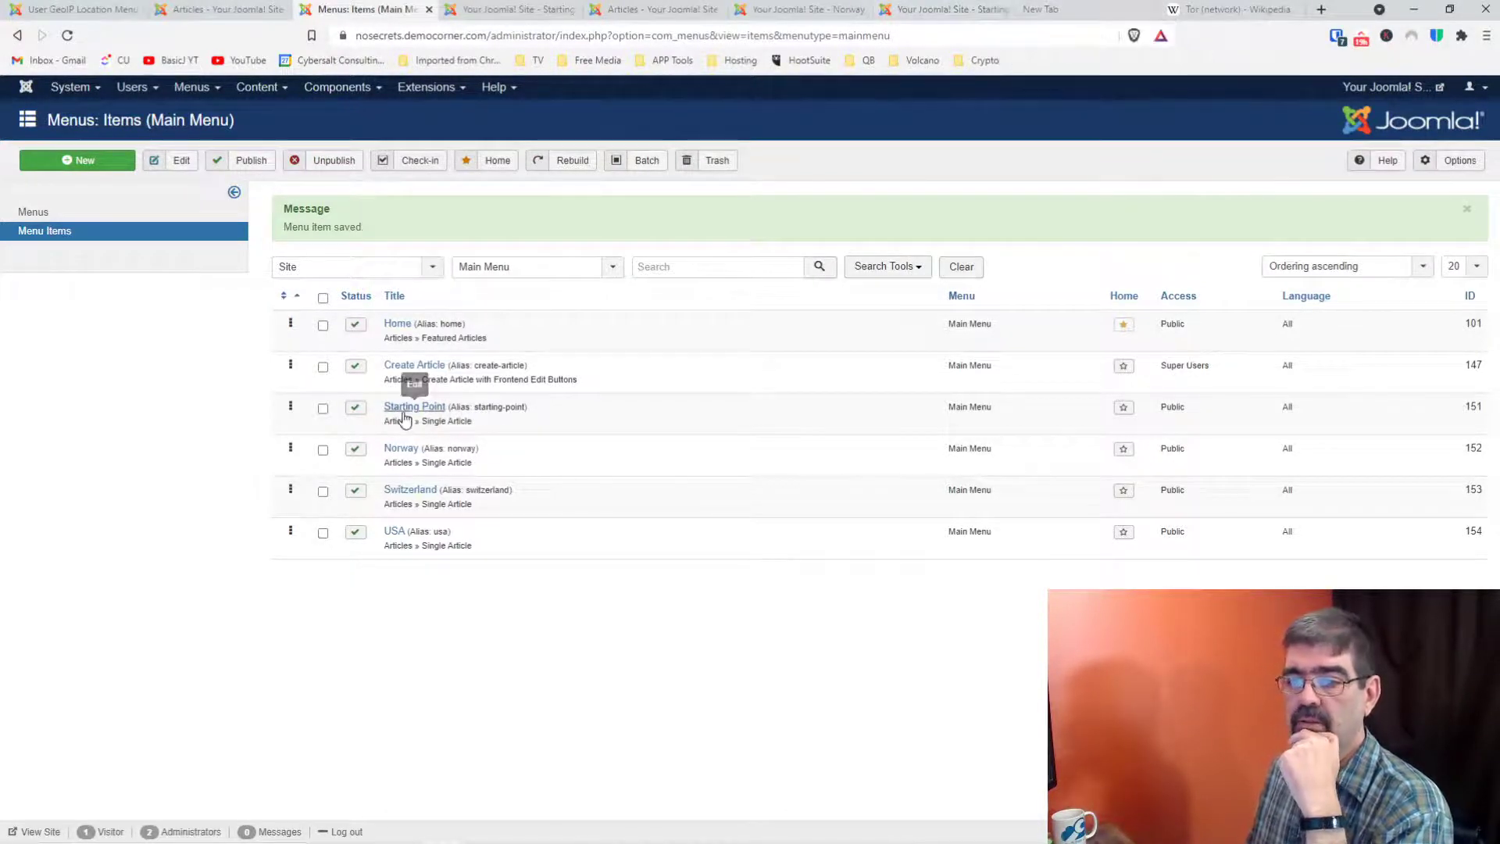
# Step: Open the Starting Point menu item and add a third redirect item with United States as the country to redirect
pyautogui.click(405, 413)
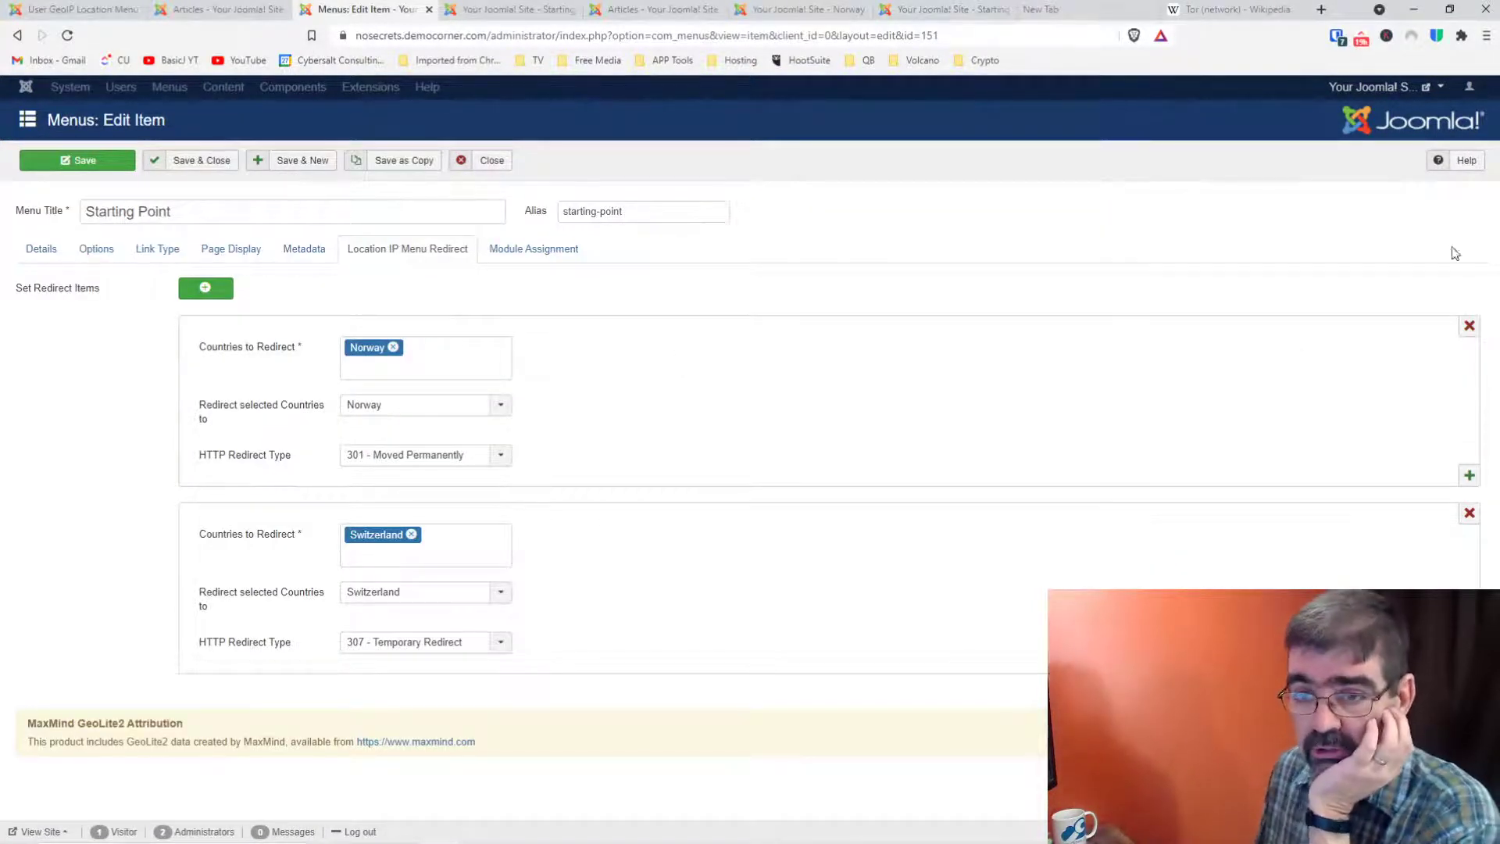
pyautogui.click(205, 287)
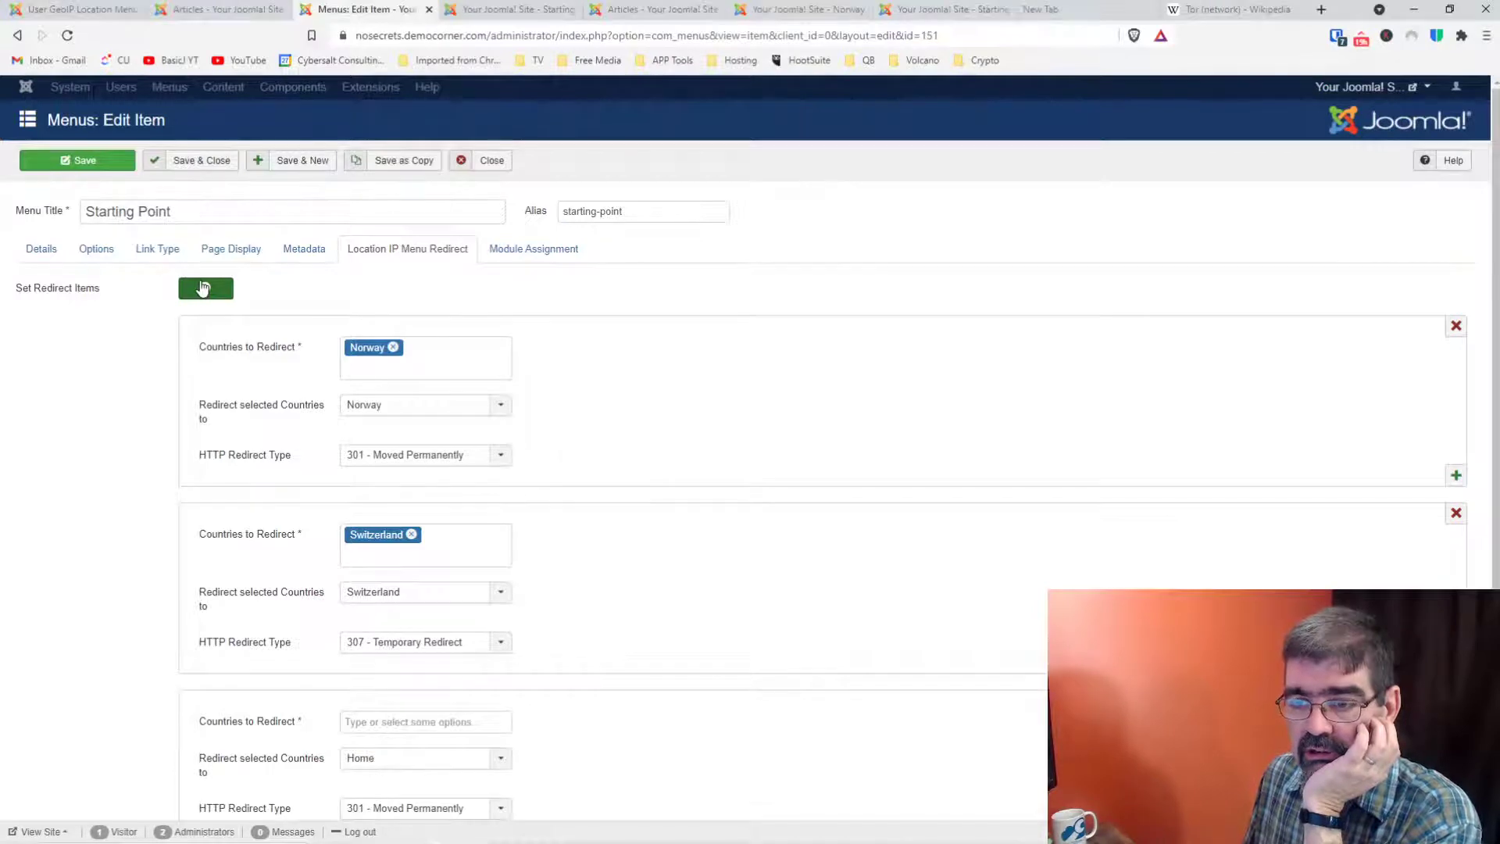
pyautogui.scroll(-2, 596, 553)
pyautogui.click(436, 572)
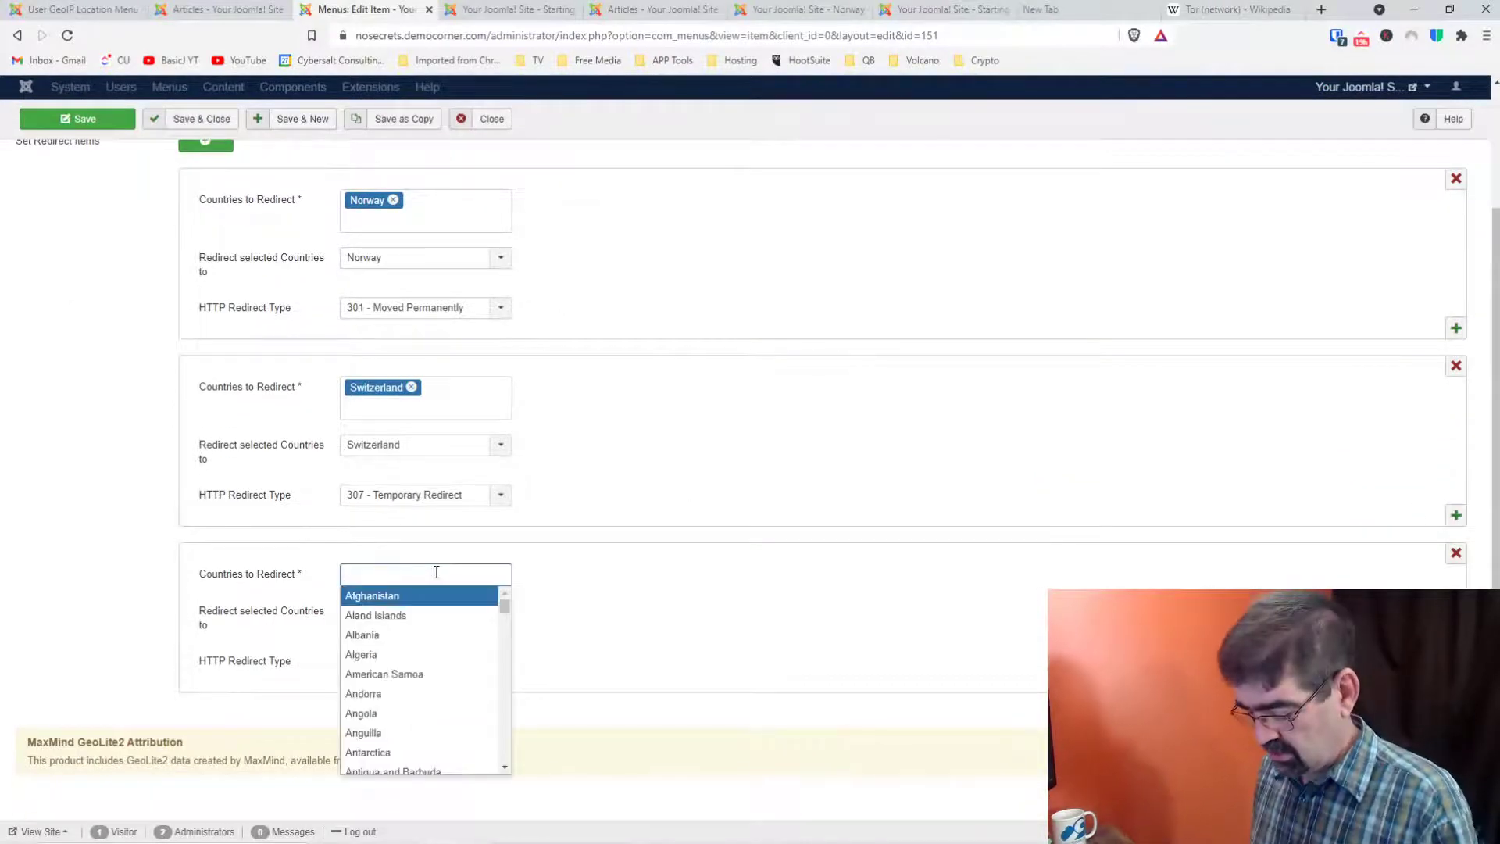
pyautogui.write('united')
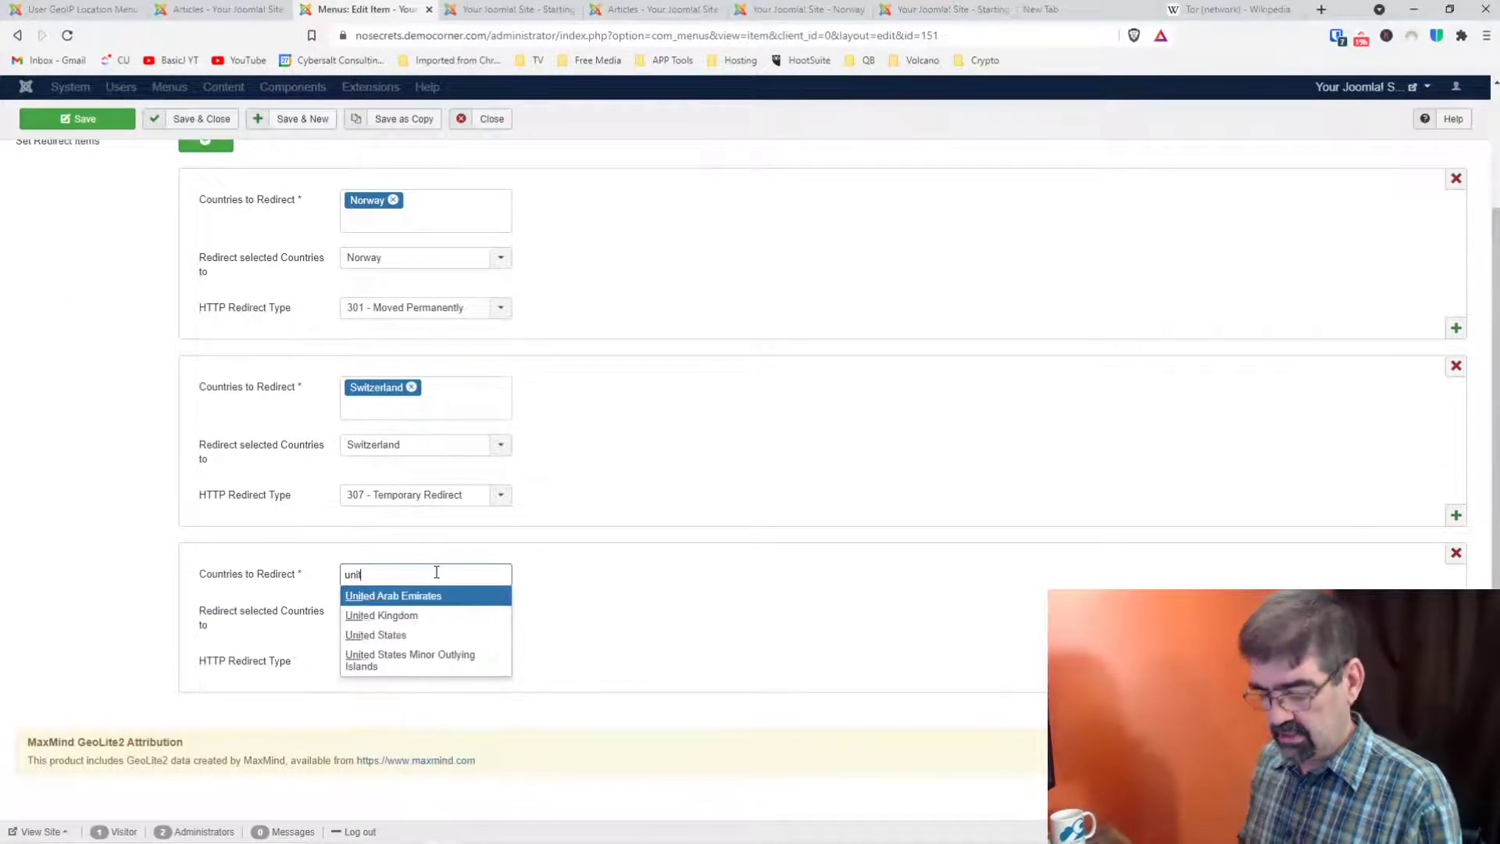
pyautogui.click(409, 635)
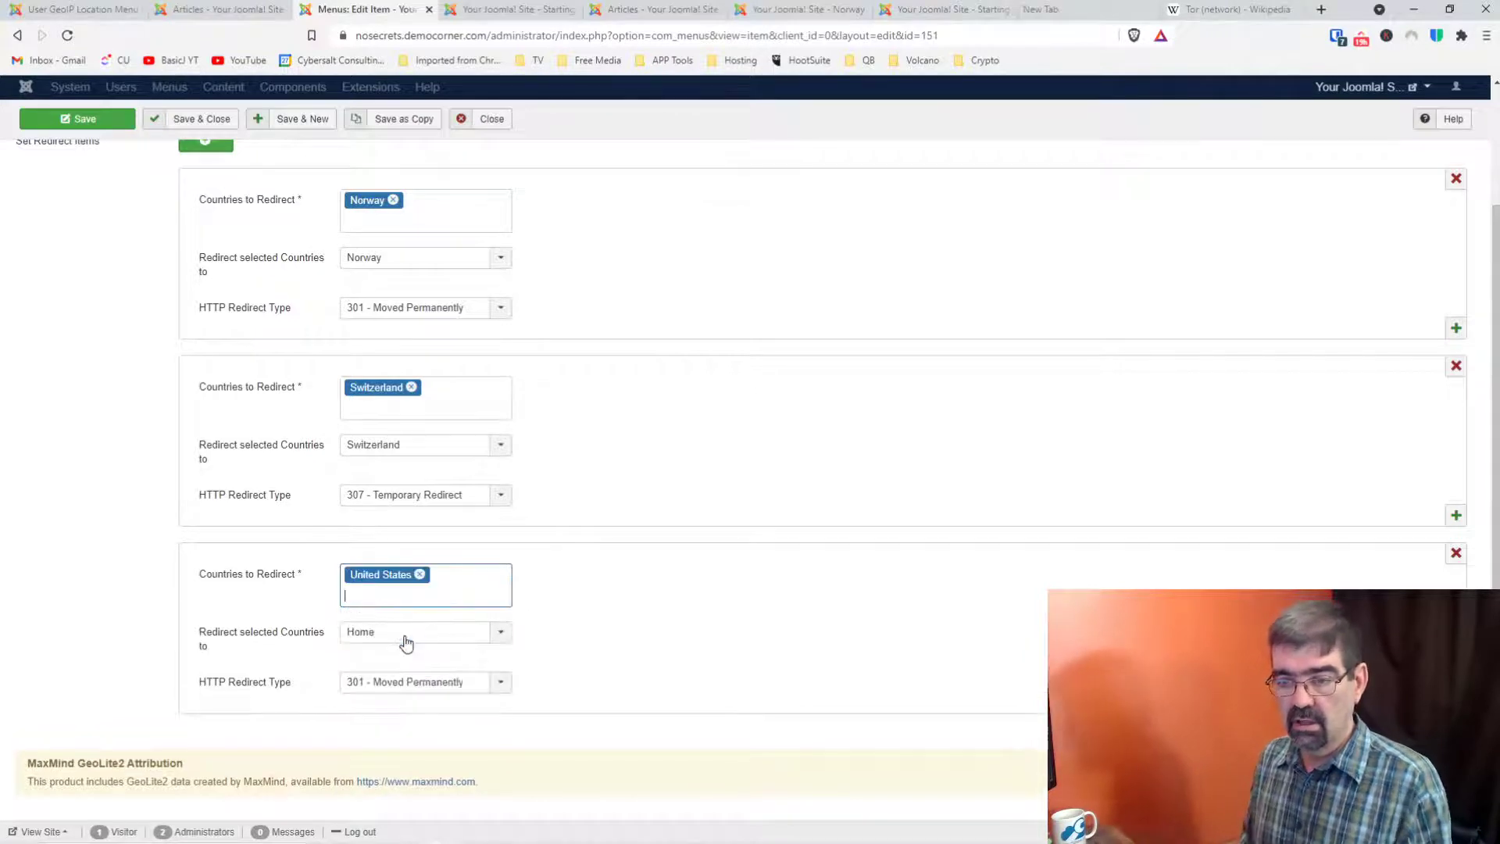
# Step: Redirect the United States entry to the USA menu item with type 307 - Temporary Redirect, and save the menu item
pyautogui.click(405, 640)
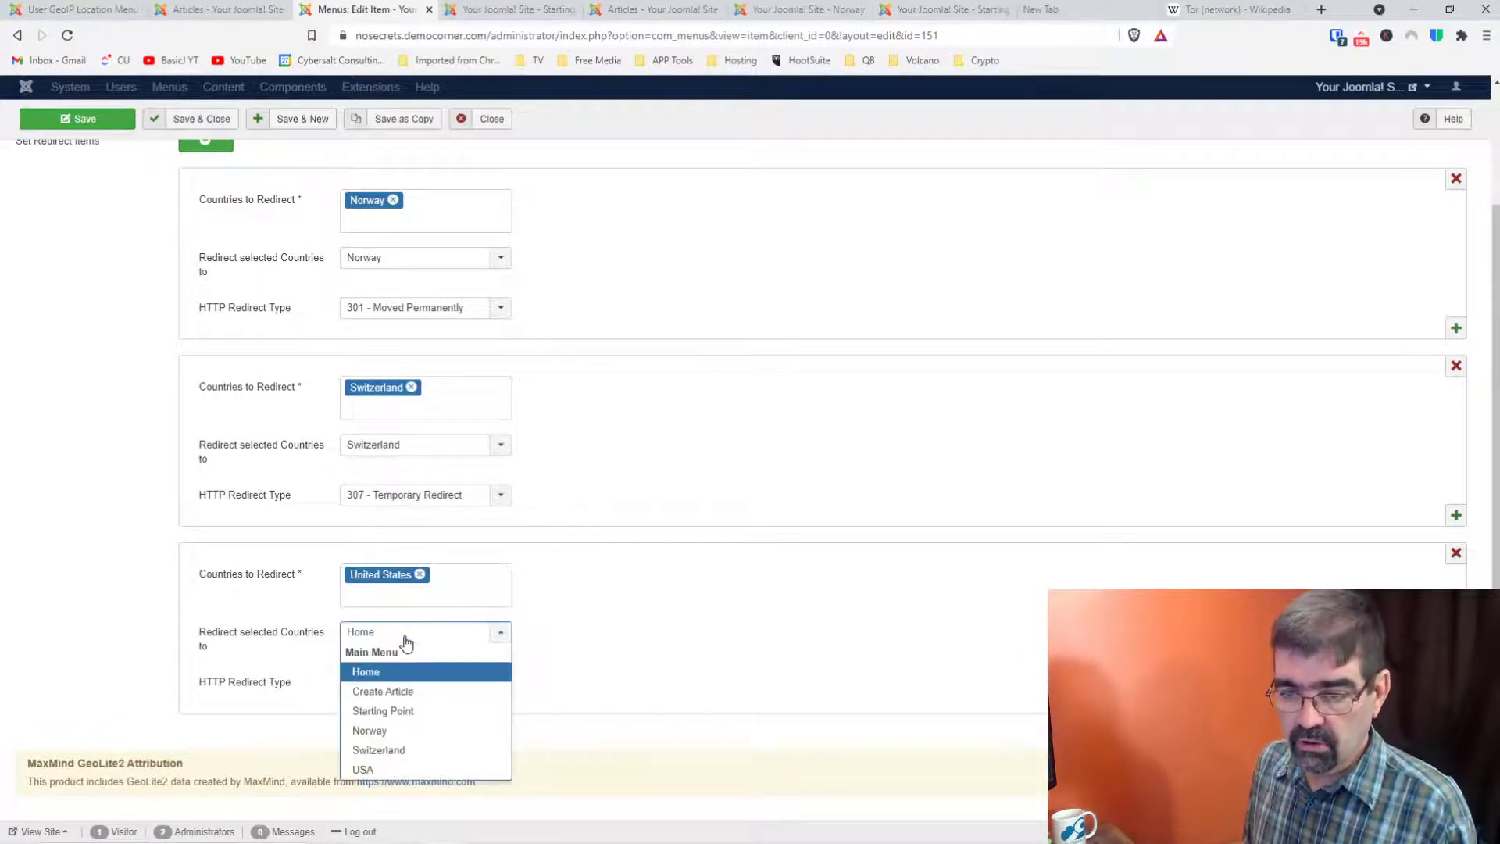
pyautogui.click(380, 770)
pyautogui.click(428, 683)
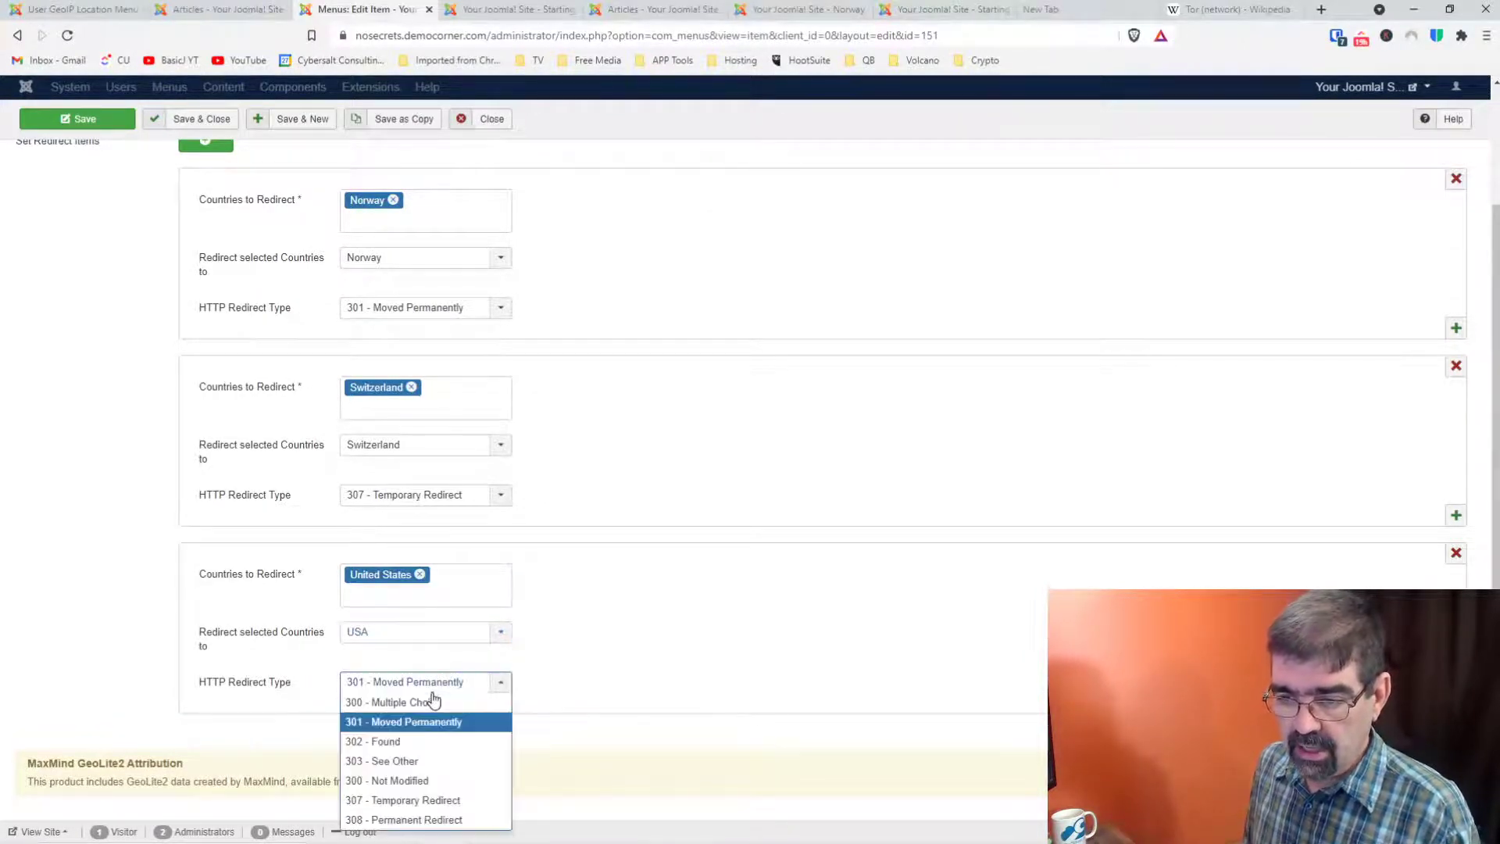
pyautogui.scroll(-1, 636, 660)
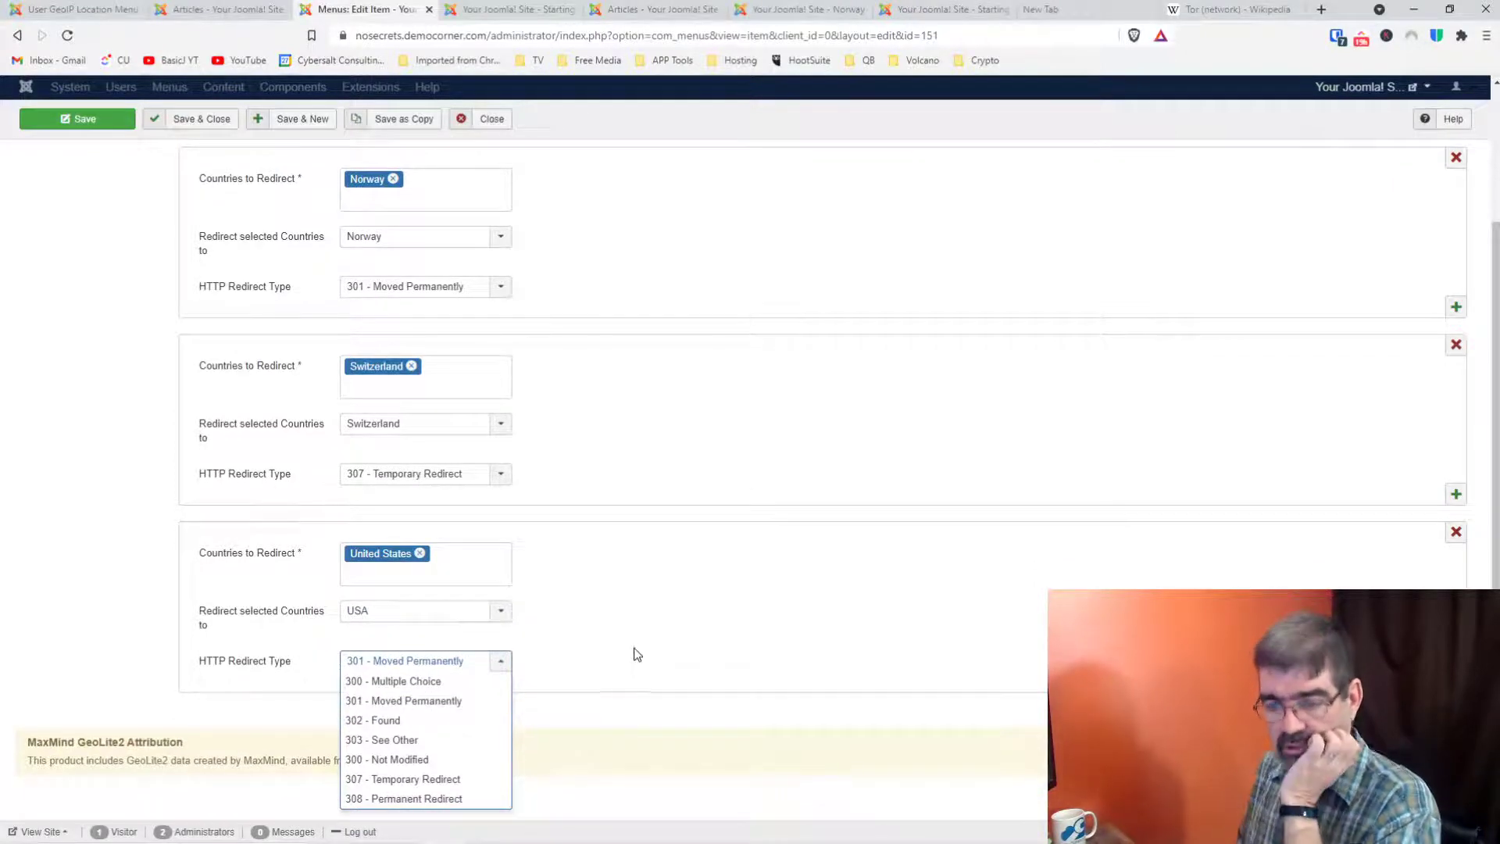
pyautogui.click(415, 779)
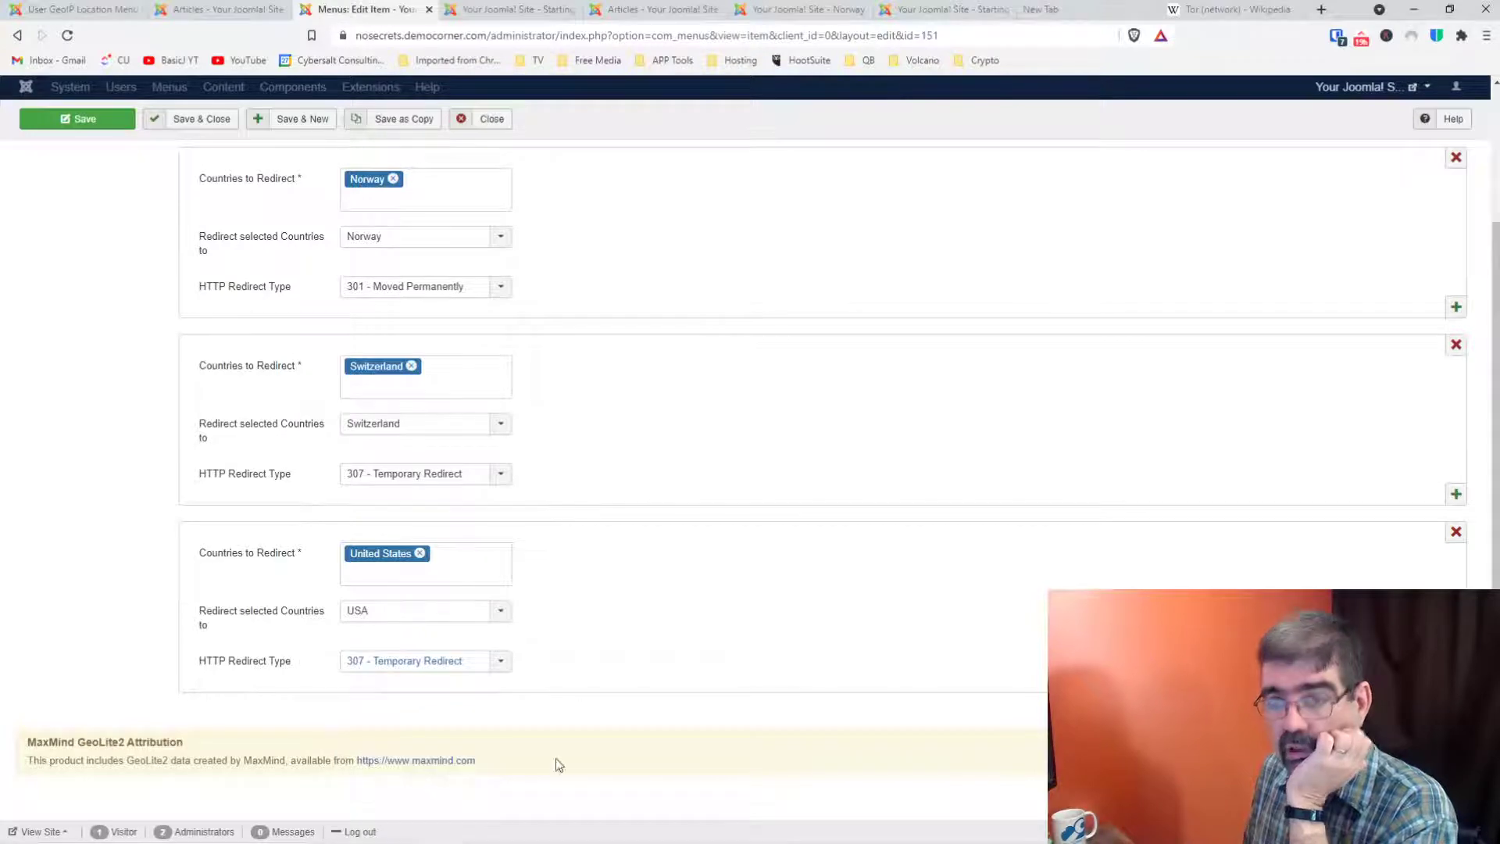
pyautogui.click(49, 117)
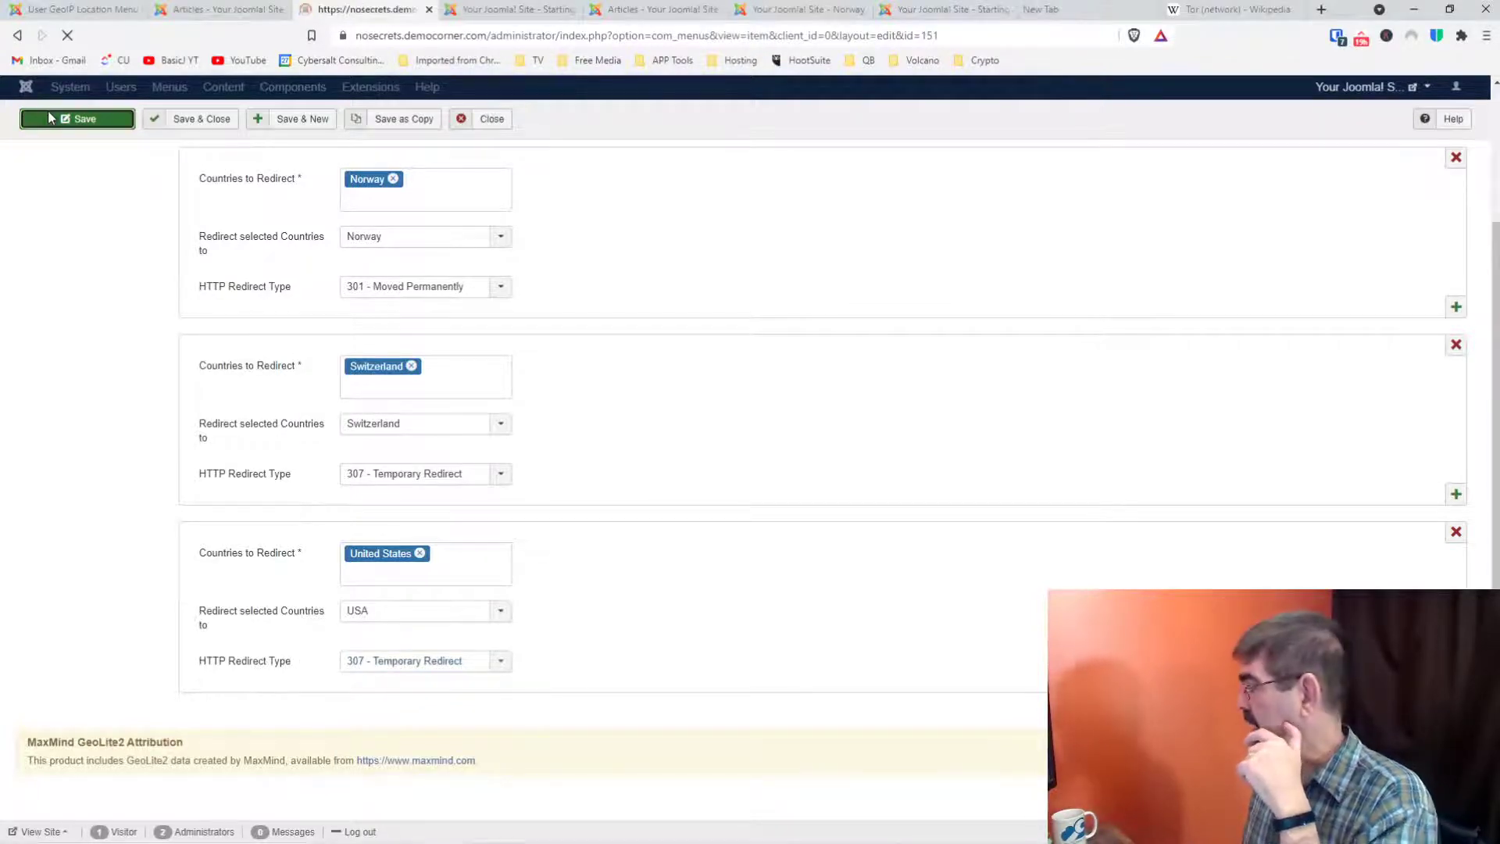
# Step: Close all Google Chrome windows, and open a fresh, maximized Chrome window for testing
pyautogui.moveTo(630, 841)
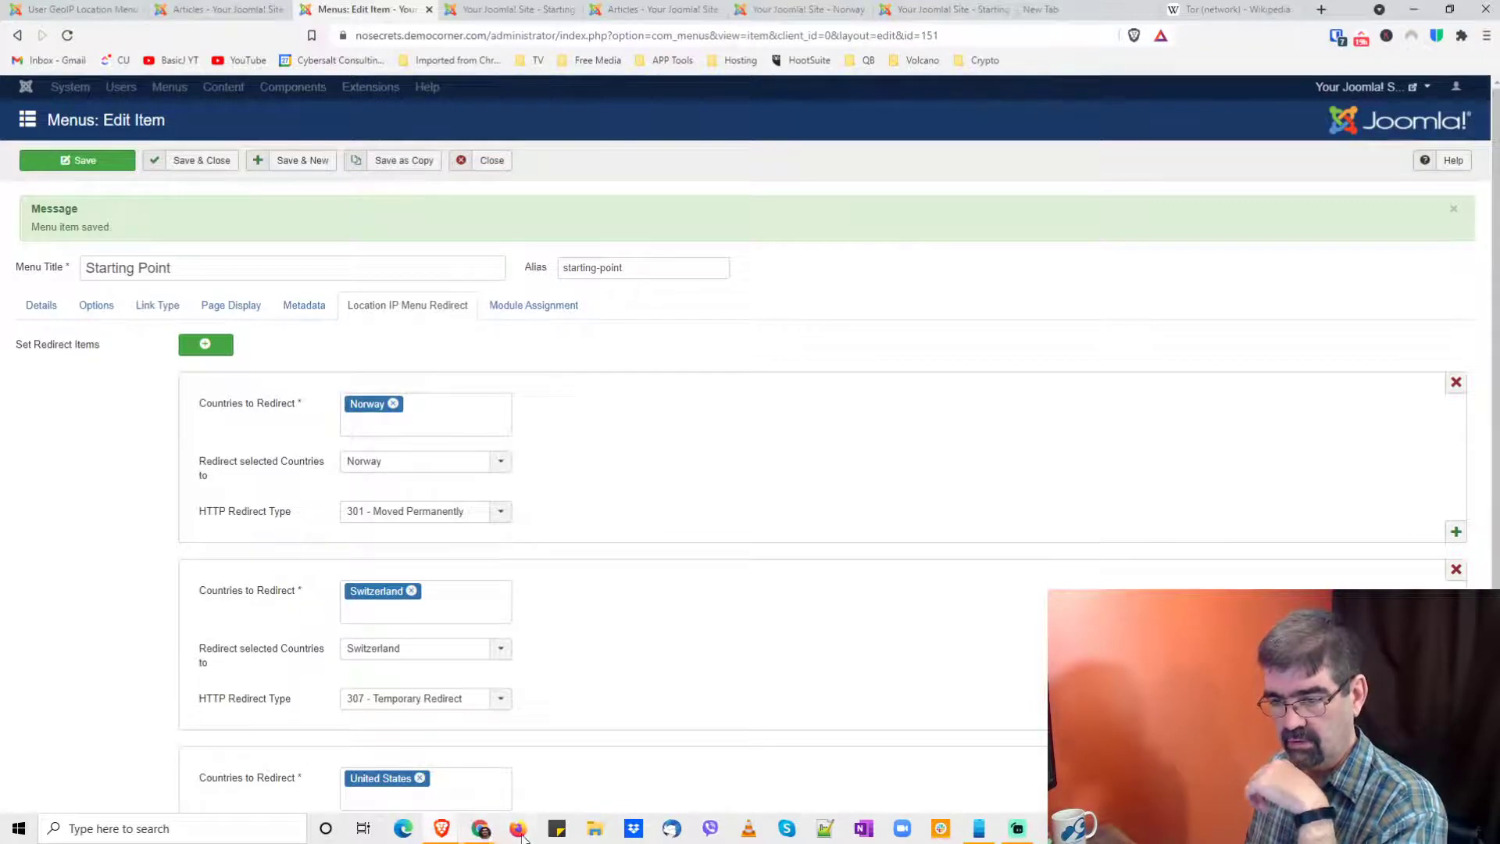
pyautogui.moveTo(481, 836)
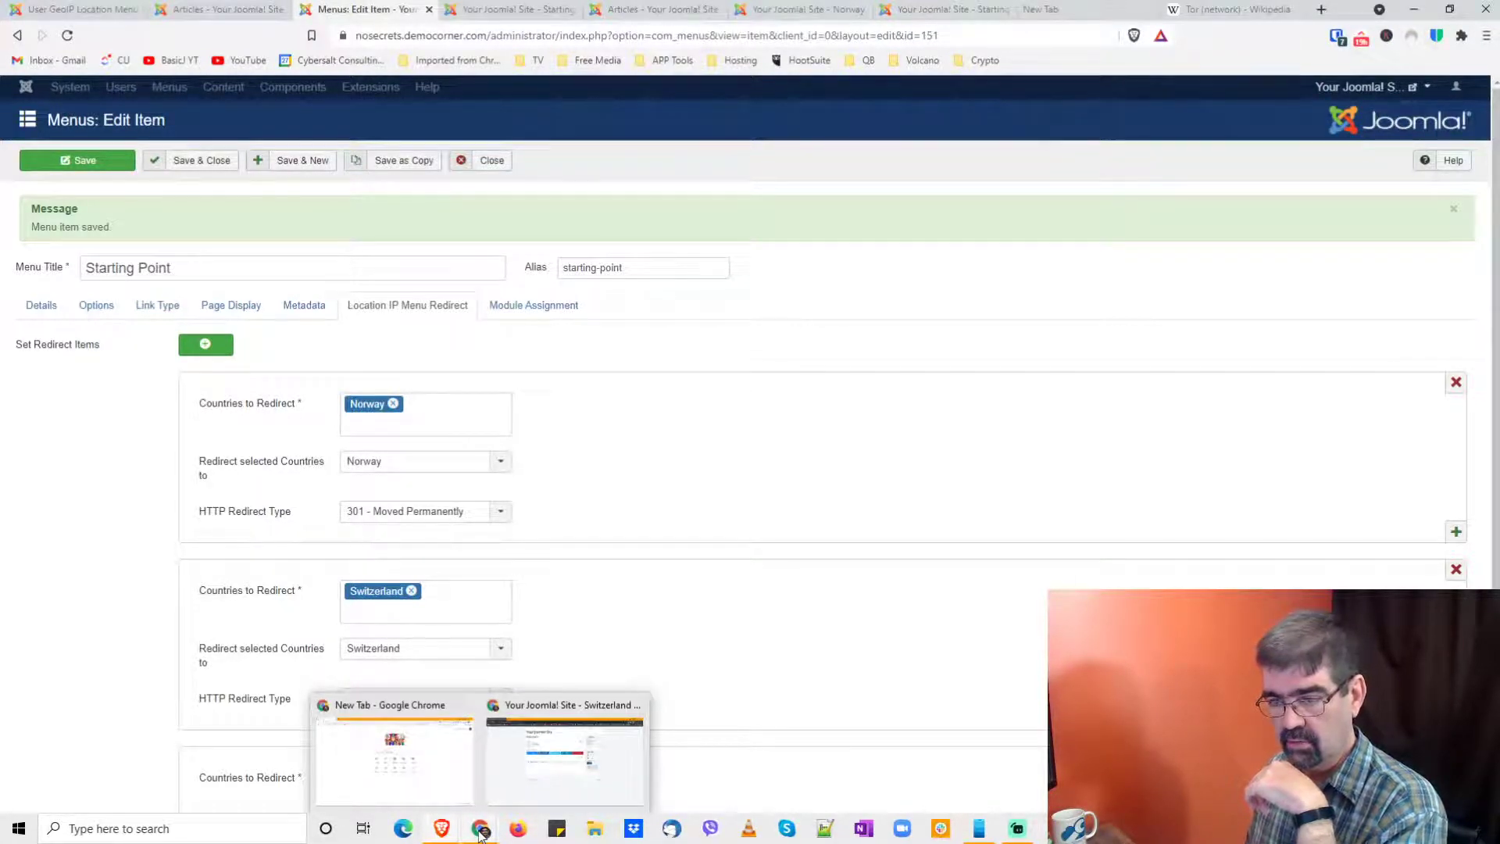
pyautogui.rightClick(480, 834)
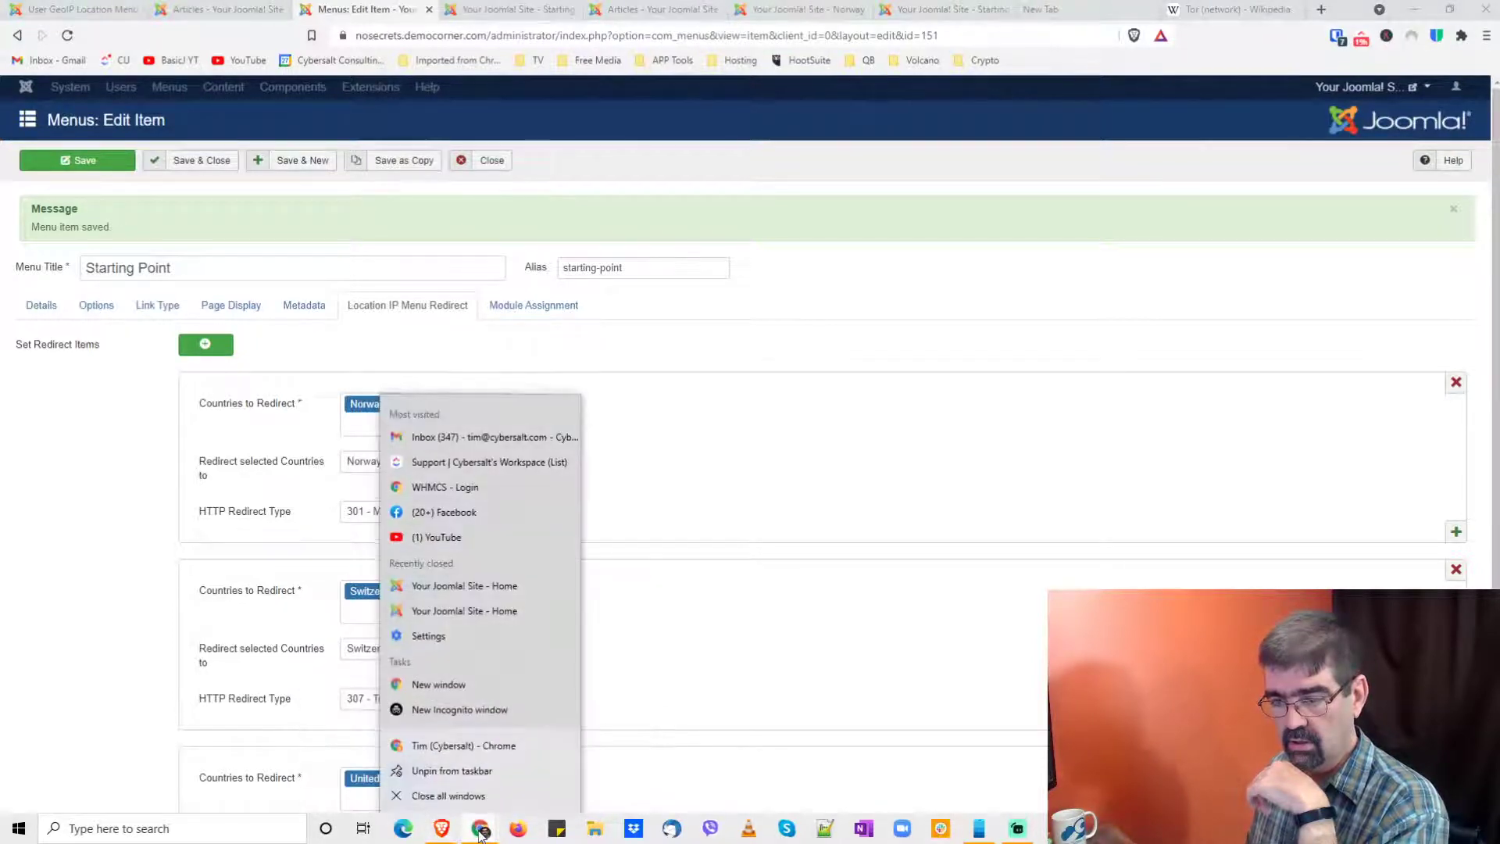
pyautogui.click(473, 793)
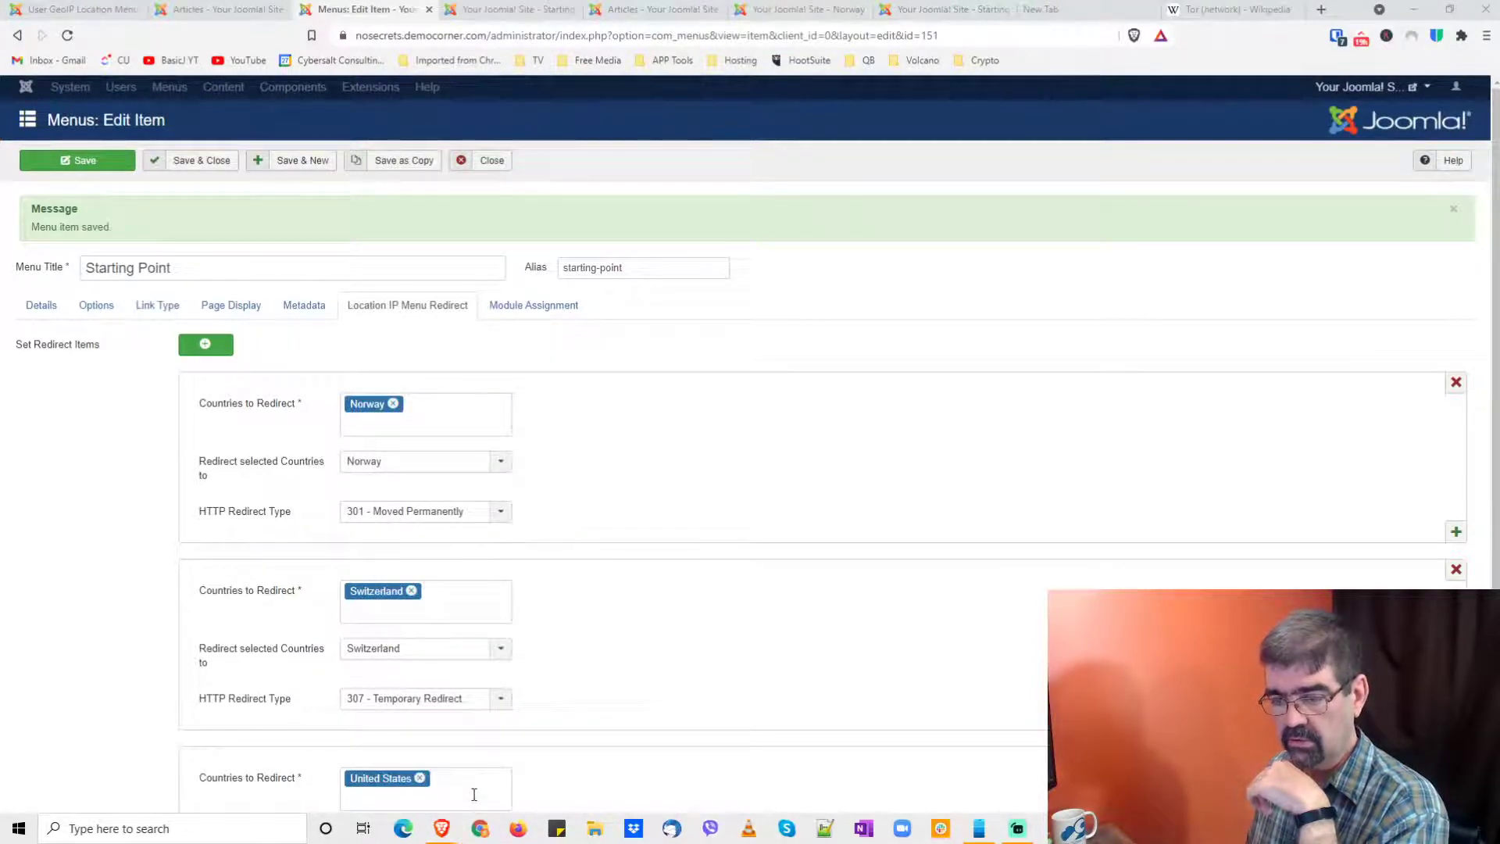
pyautogui.click(478, 834)
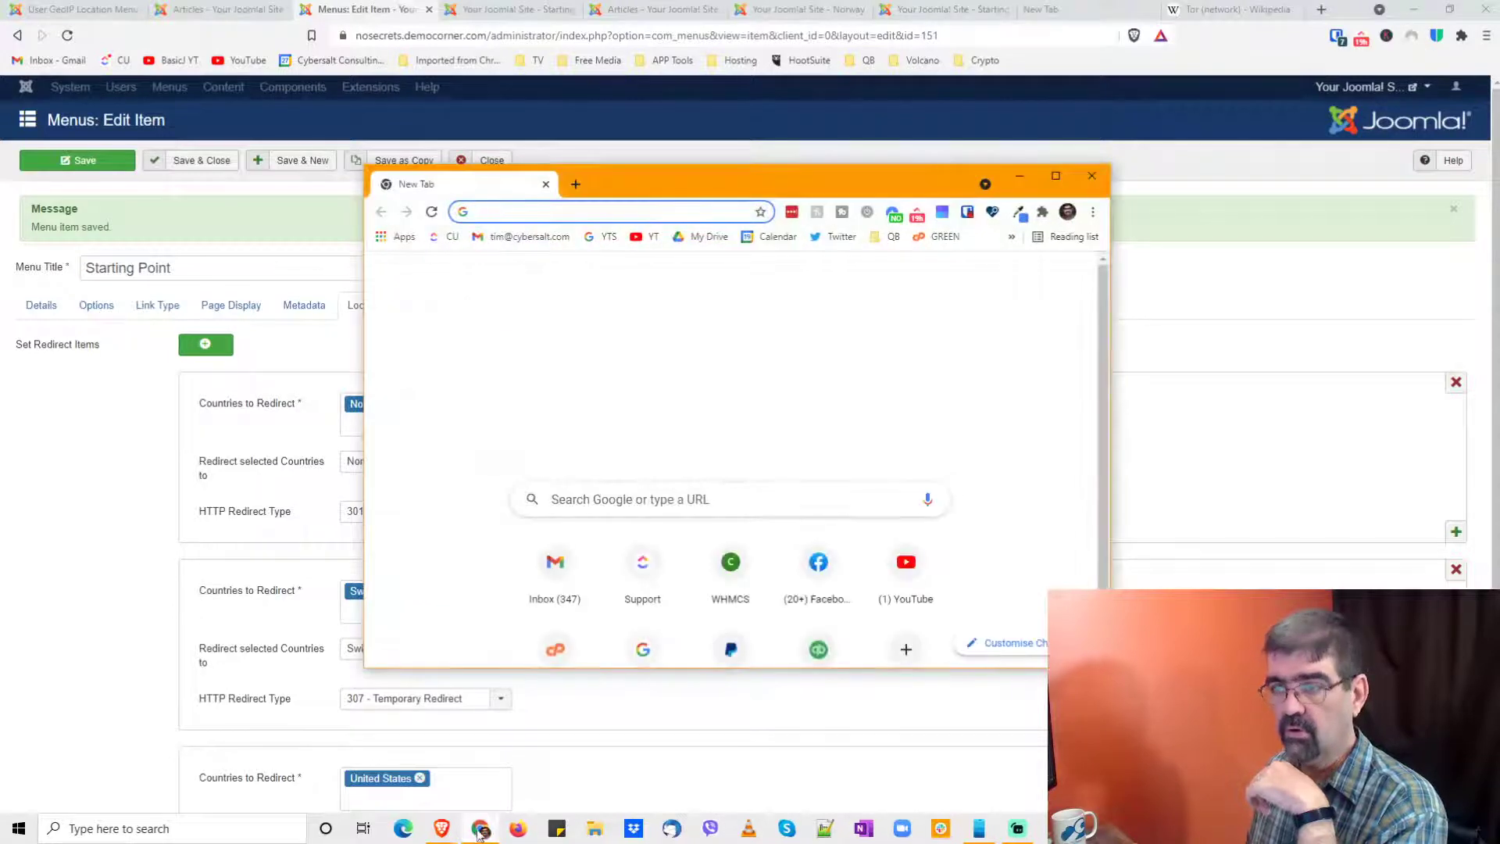
pyautogui.click(1057, 177)
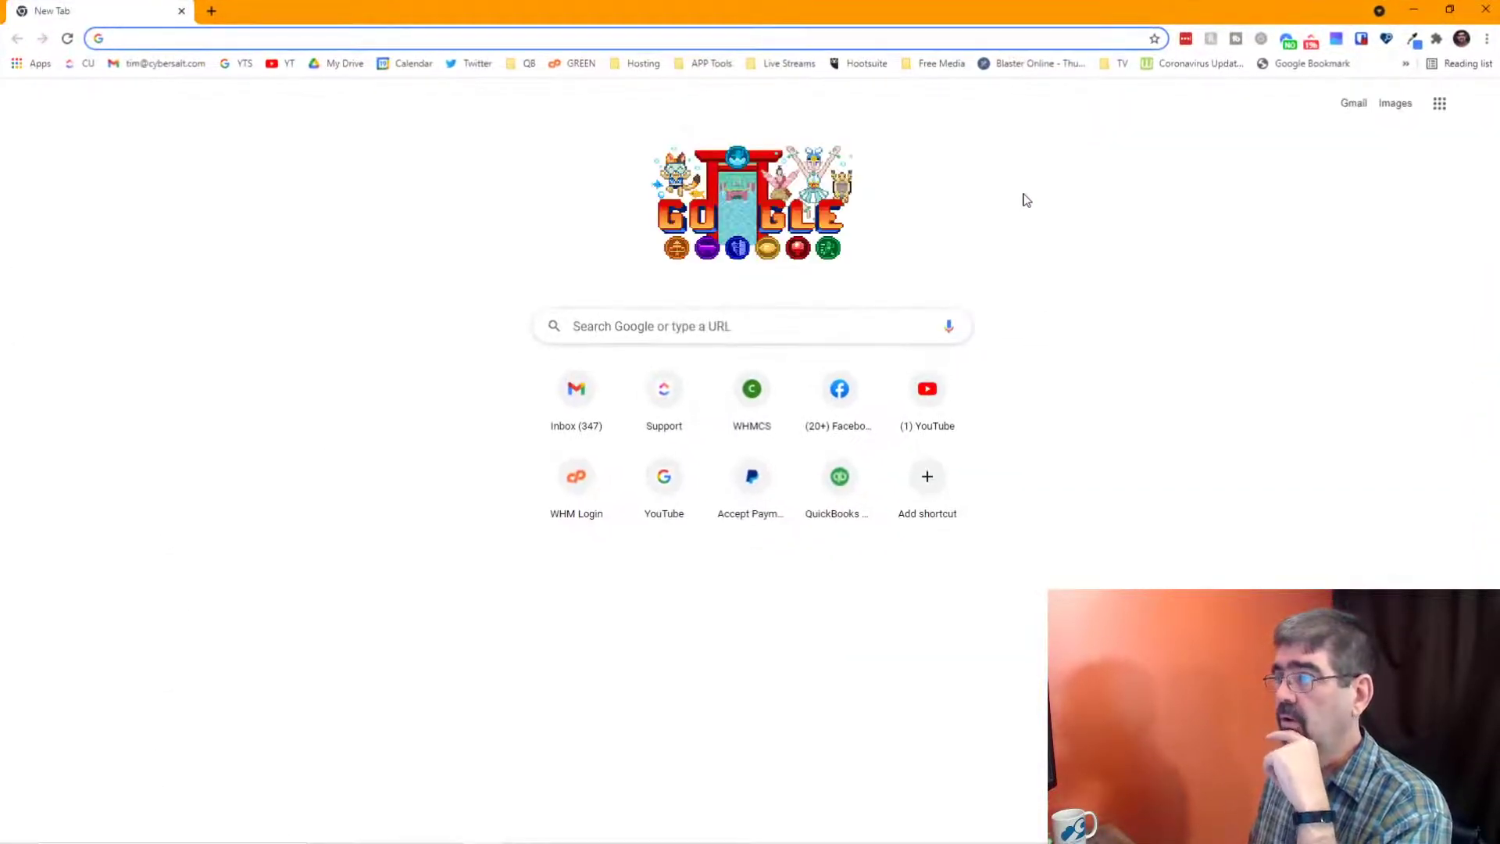
# Step: Connect the NordVPN browser extension to the United States
pyautogui.click(1287, 41)
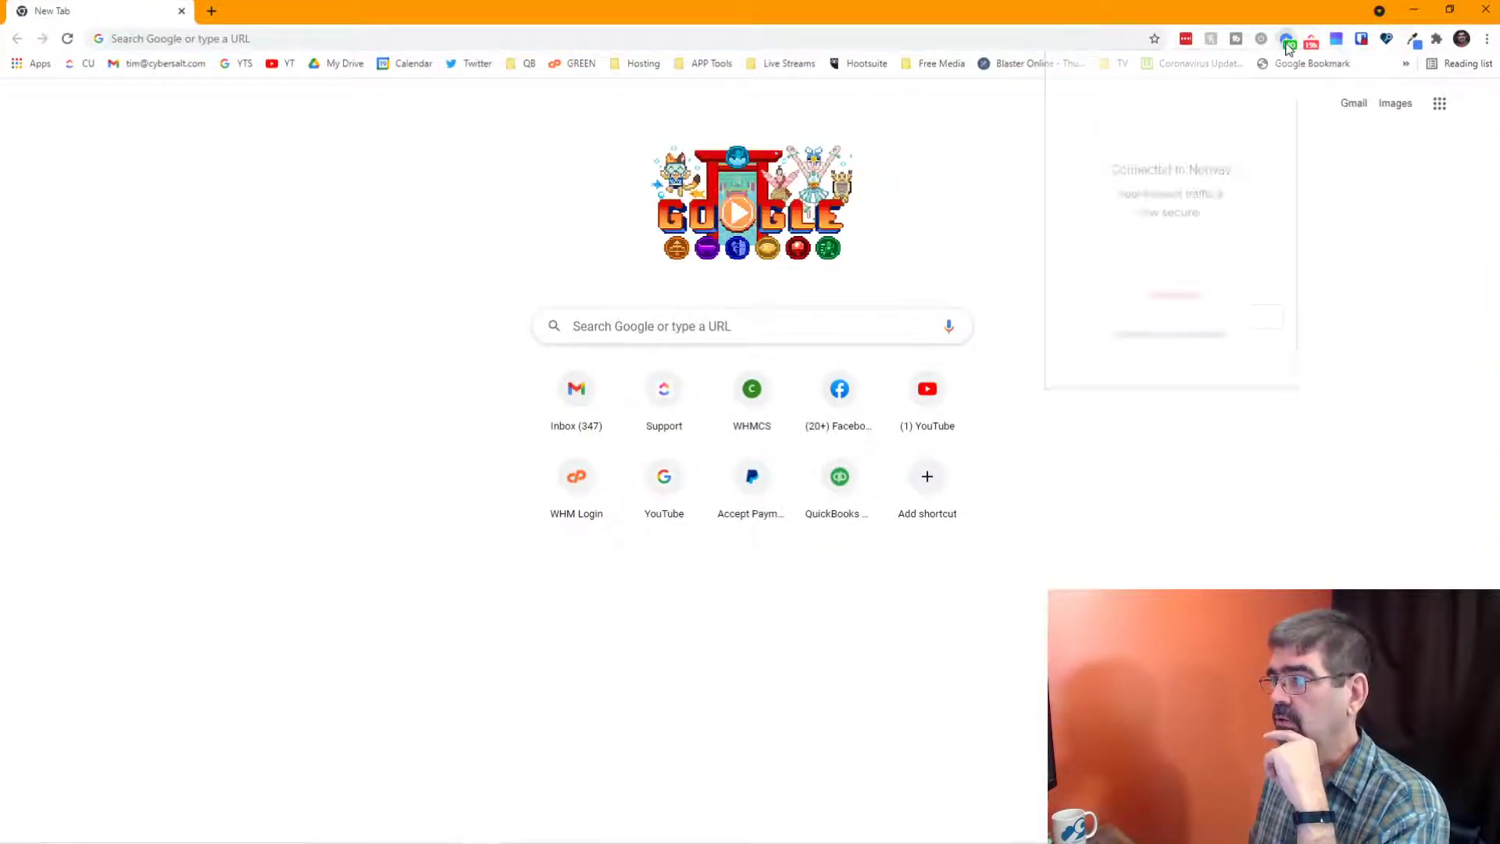
pyautogui.click(1169, 357)
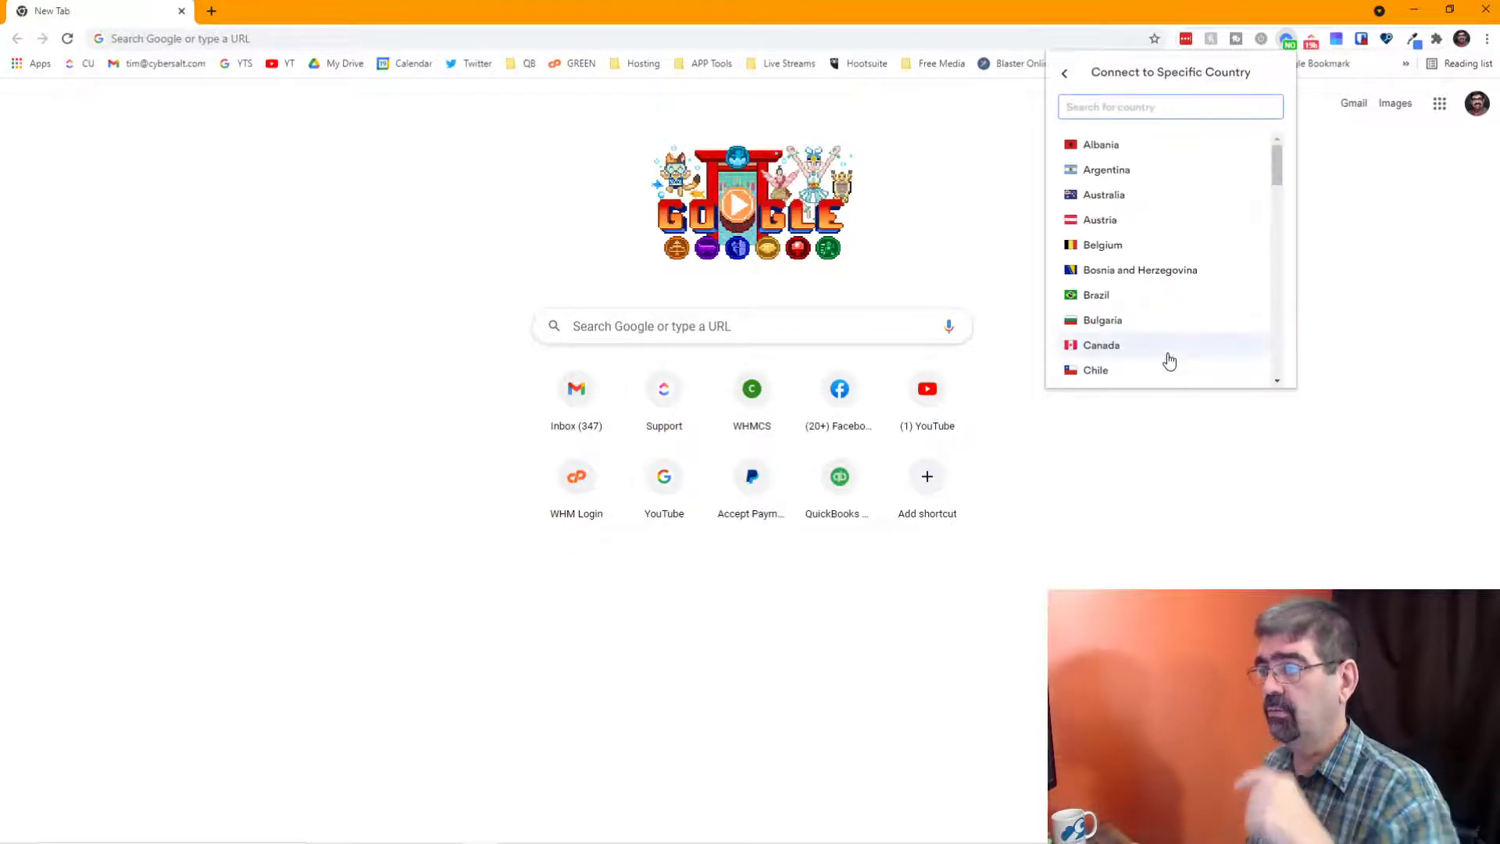
pyautogui.write('usa')
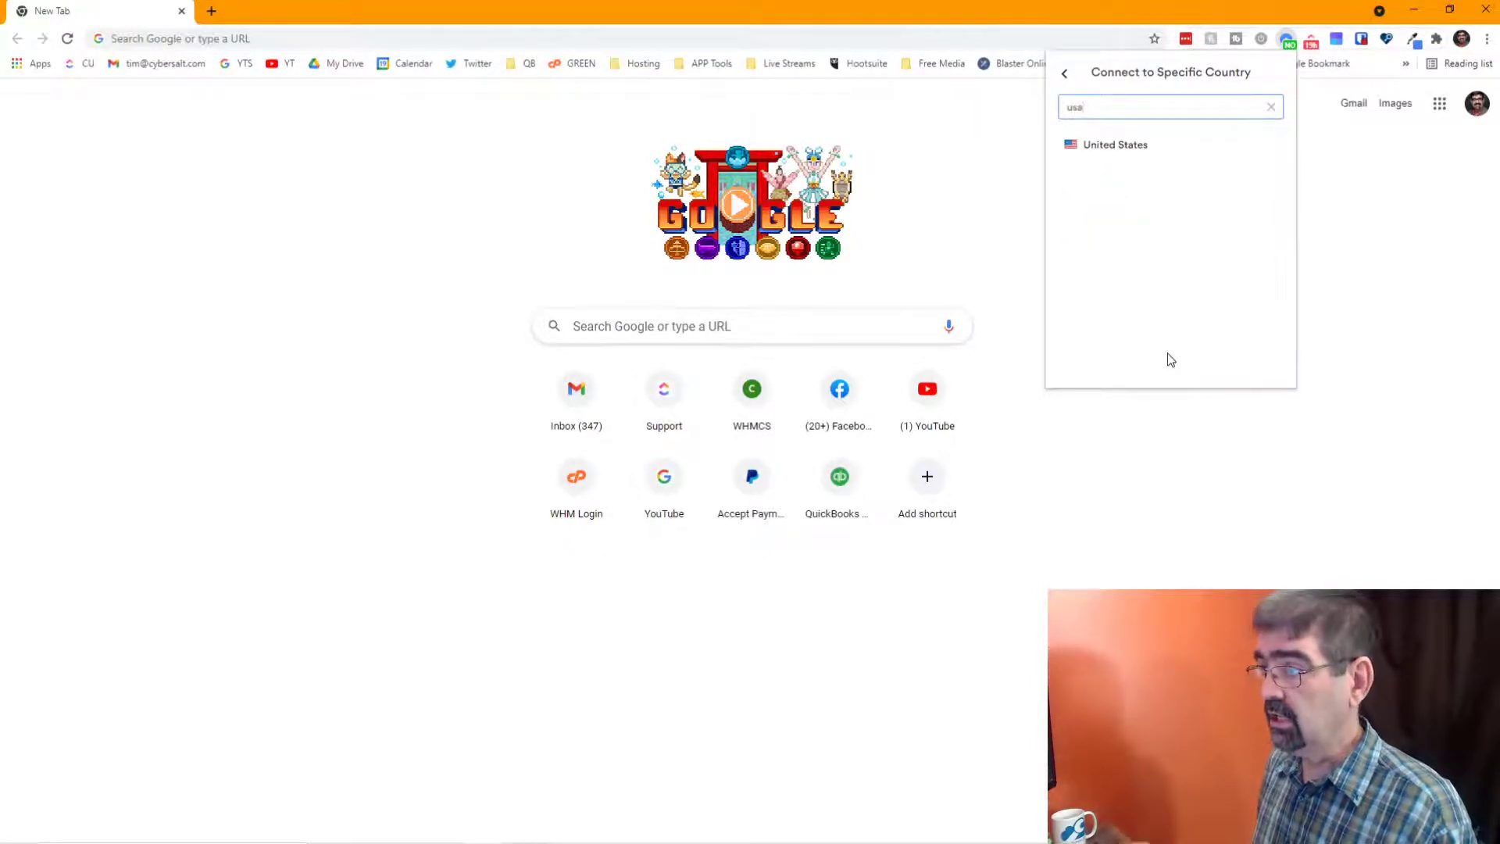
pyautogui.click(1128, 146)
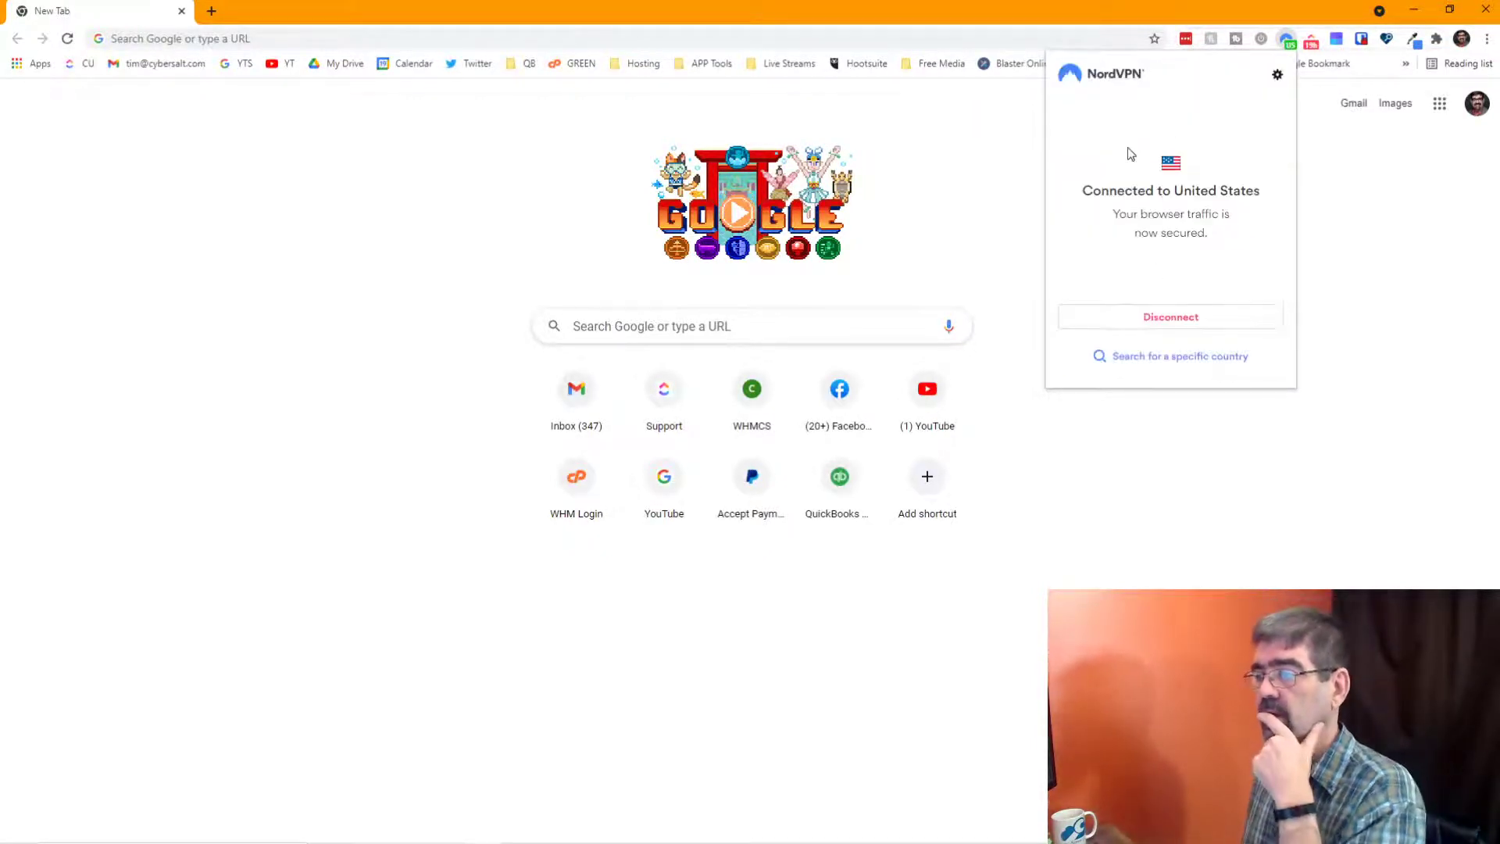
# Step: Visit nosecrets.democorner.com, test its Starting Point link, and return to the United States redirect settings of the Starting Point menu item
pyautogui.click(282, 40)
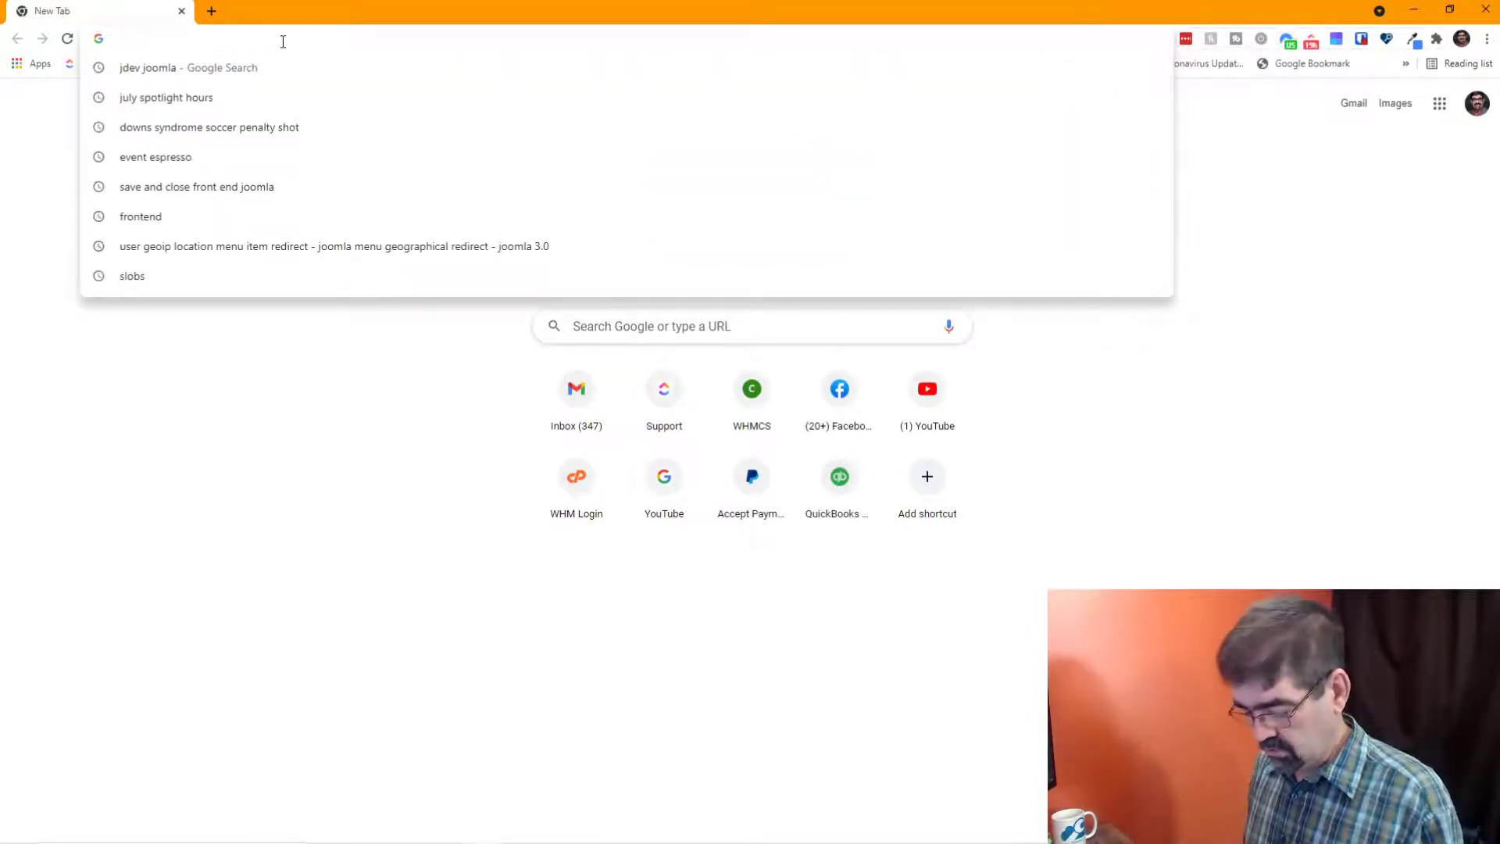
pyautogui.write('nosecrets.democorner.com')
pyautogui.press('Return')
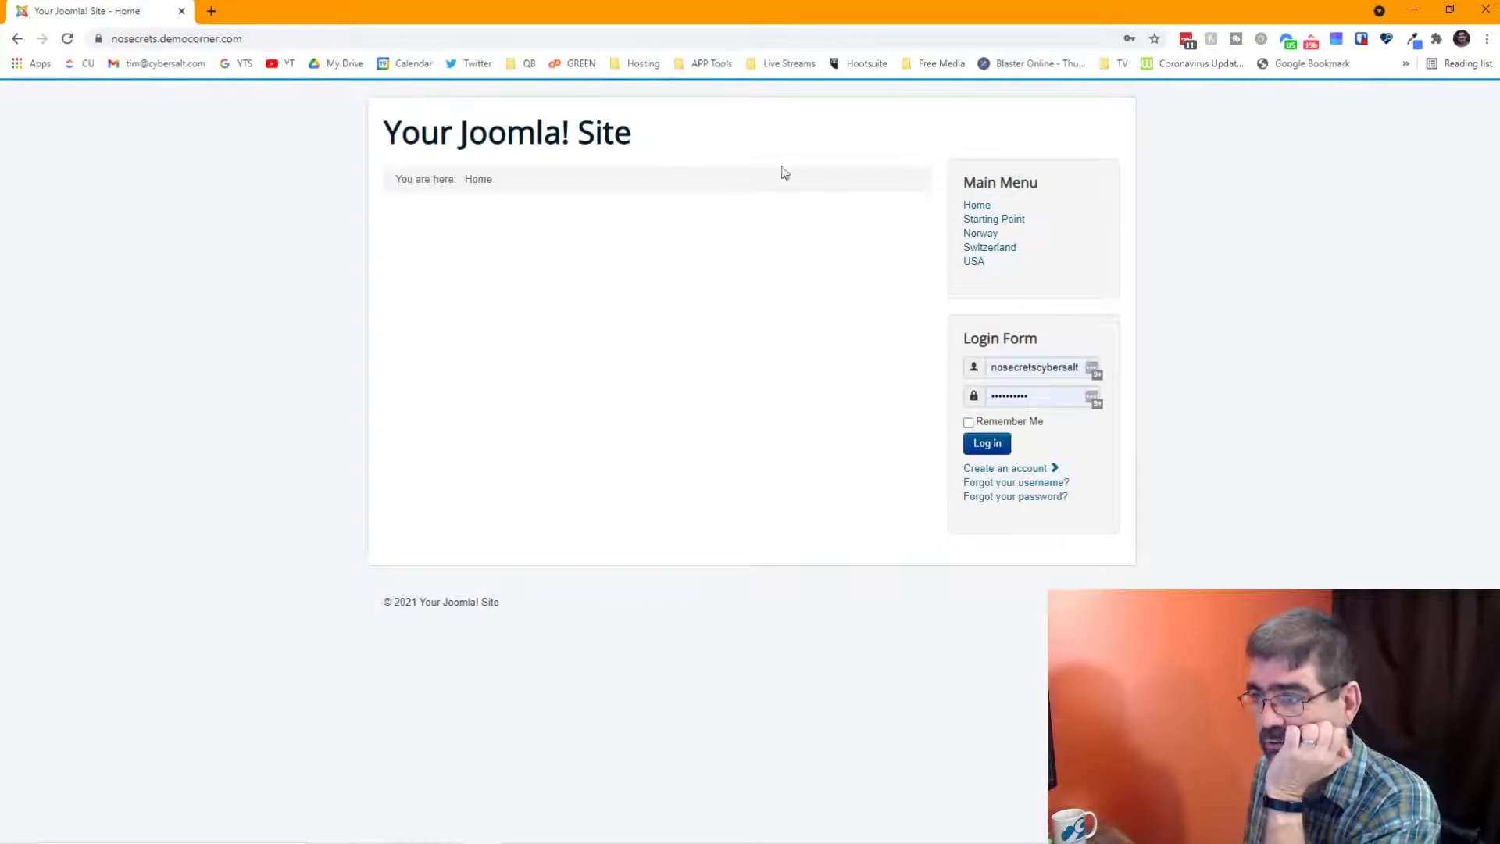
pyautogui.click(994, 226)
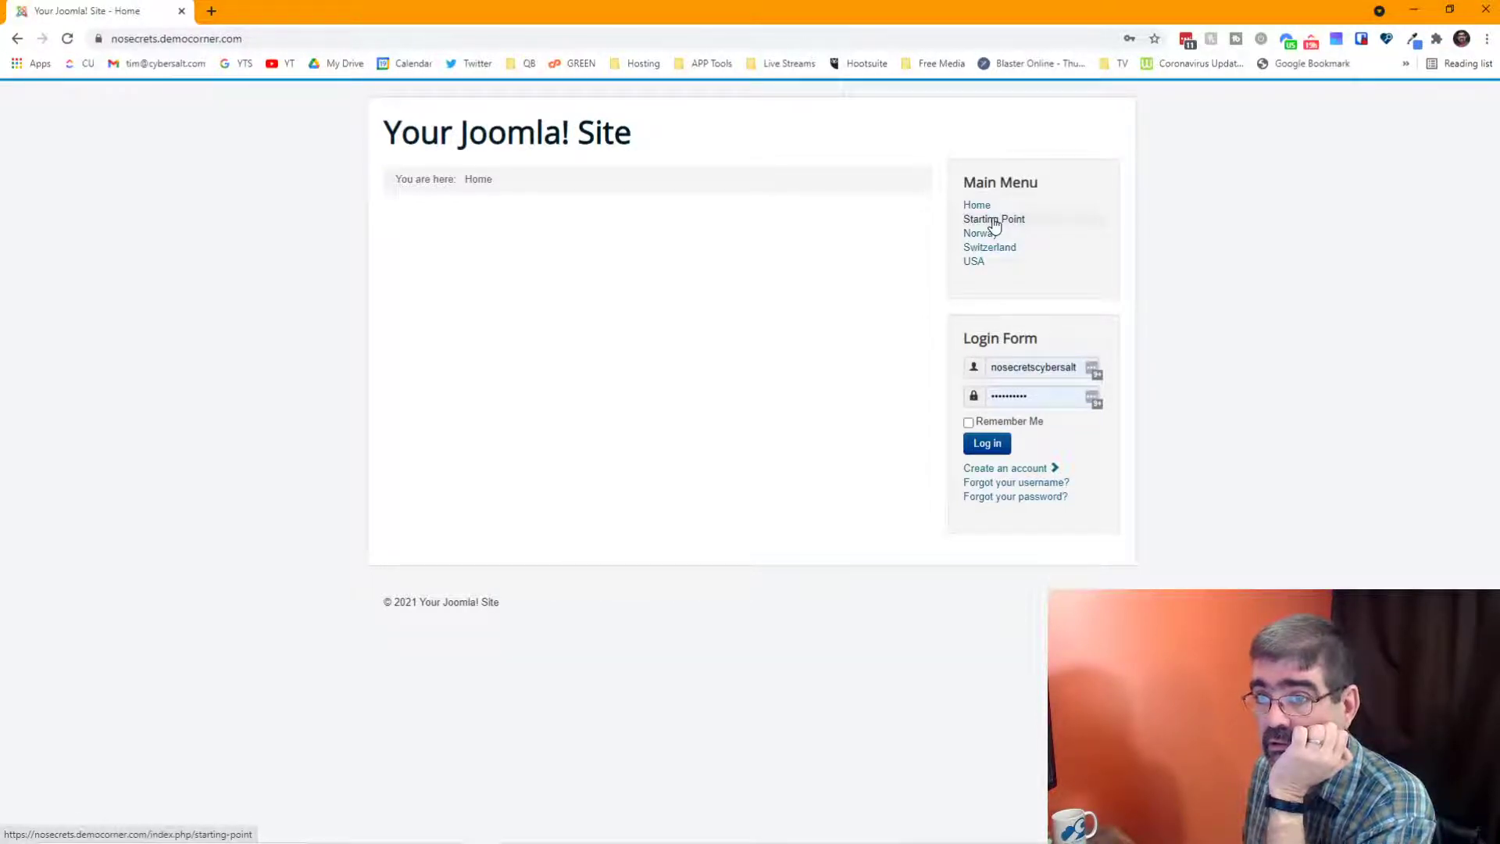
pyautogui.hotkey('alt', 'Tab')
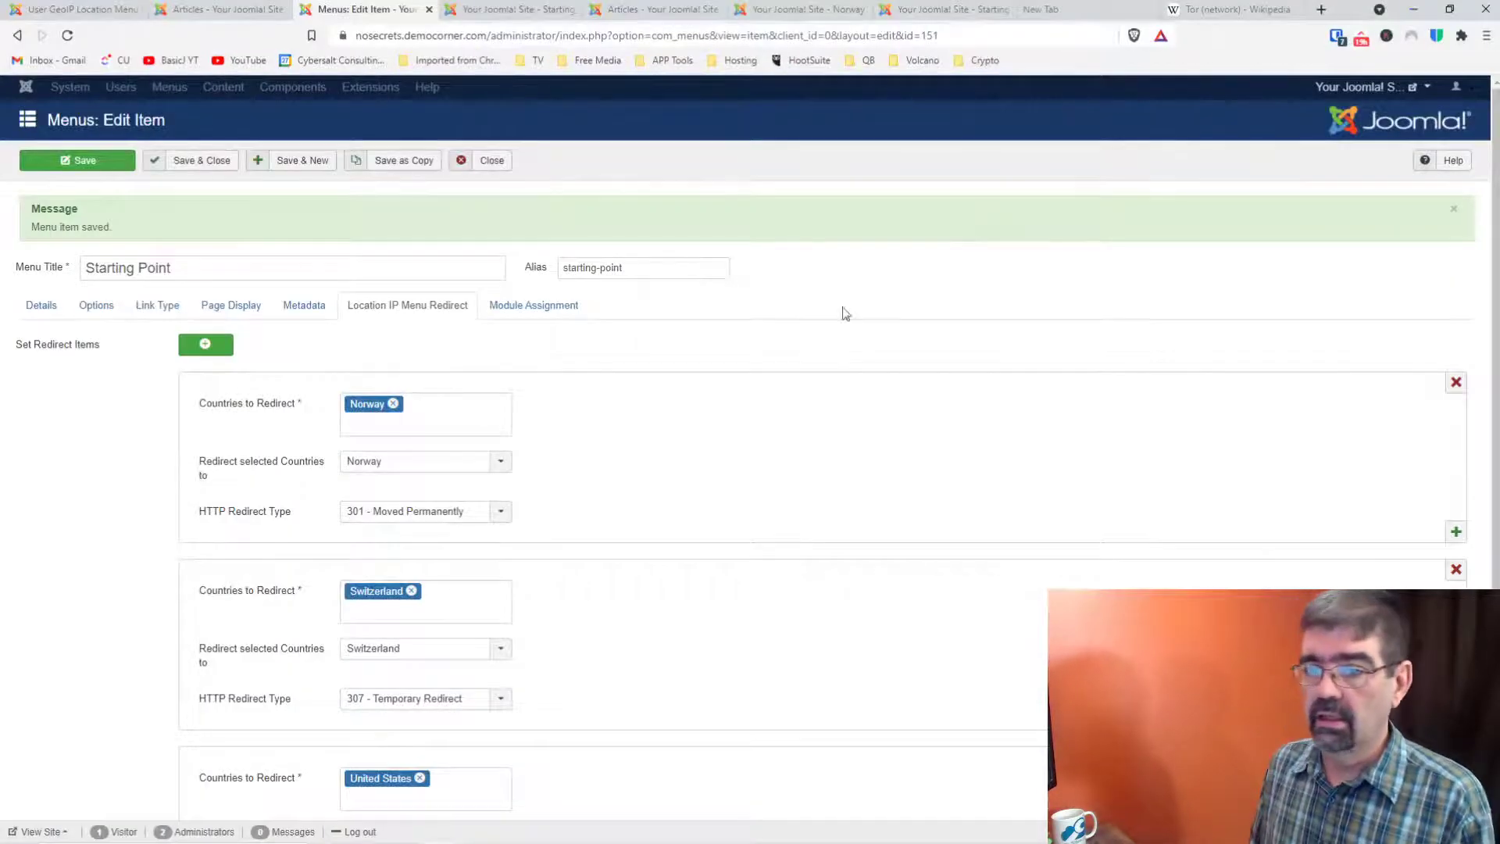
pyautogui.scroll(-3, 774, 359)
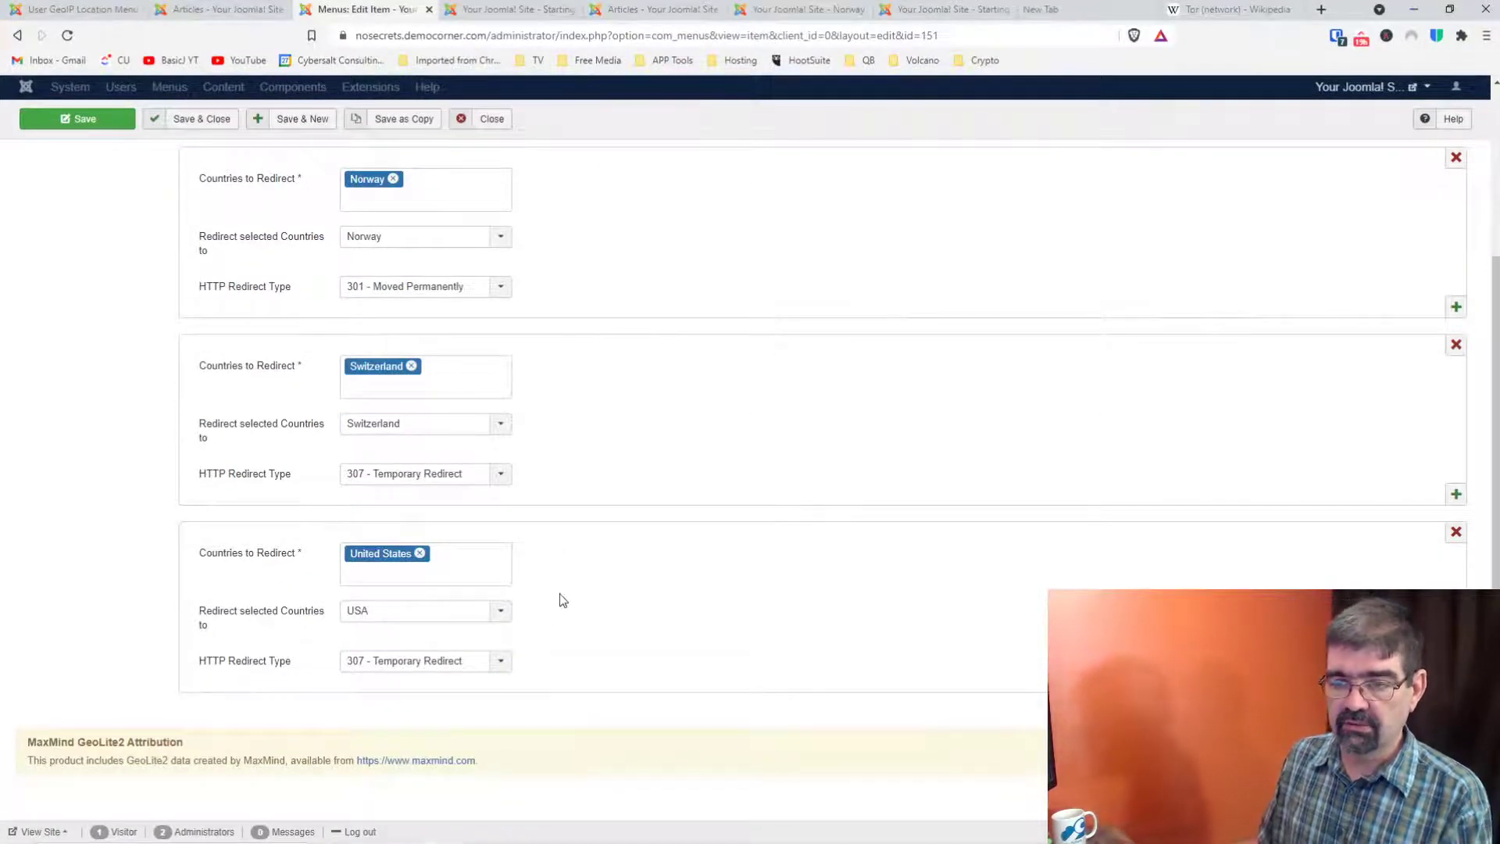
# Step: Set the HTTP redirect type of the Switzerland and United States entries to 300 - Not Modified, and save the menu item
pyautogui.click(455, 477)
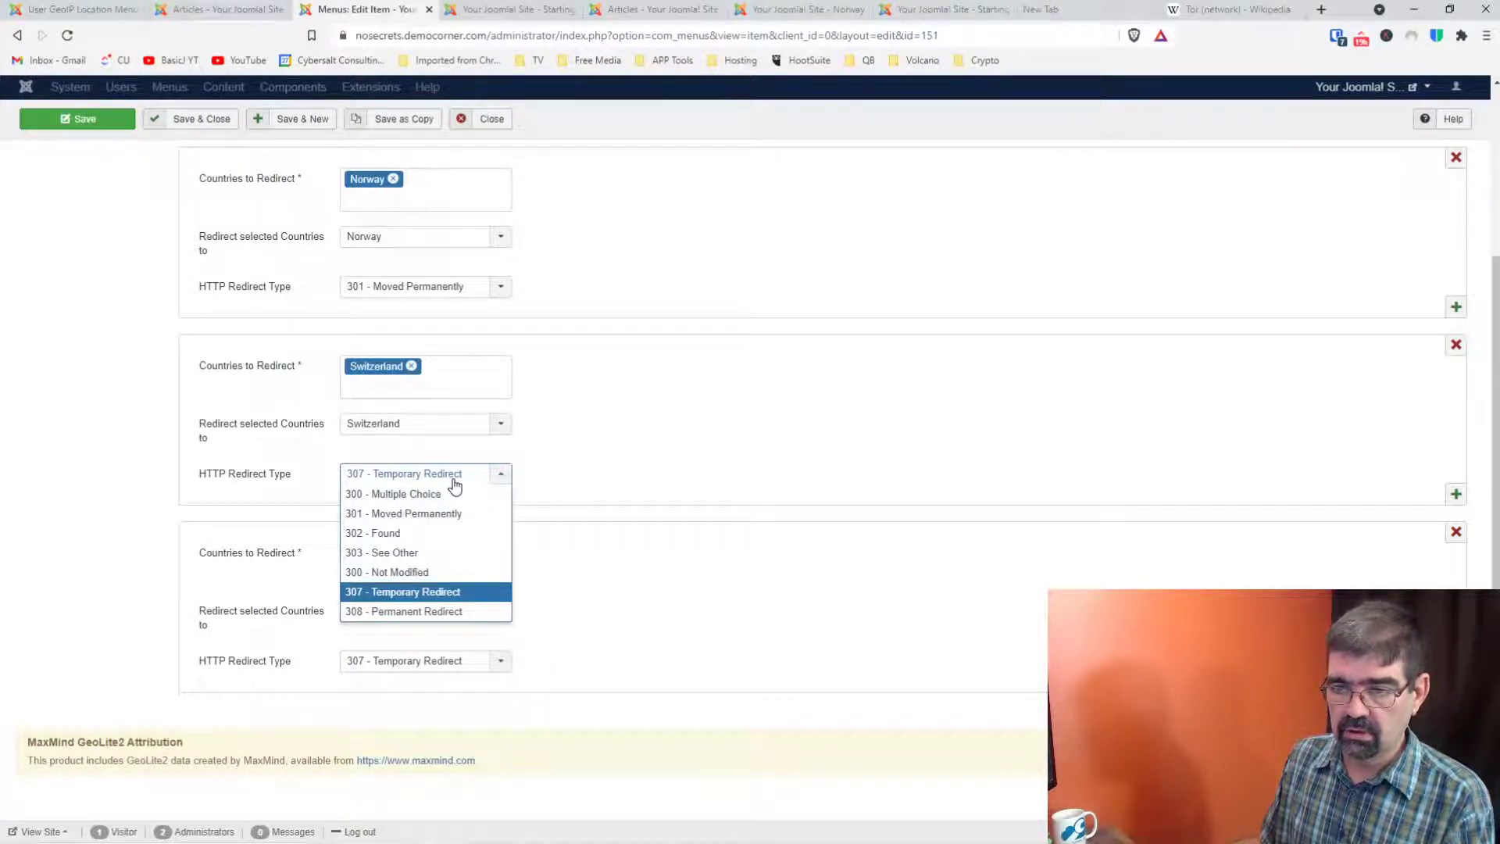
pyautogui.click(405, 572)
pyautogui.click(501, 661)
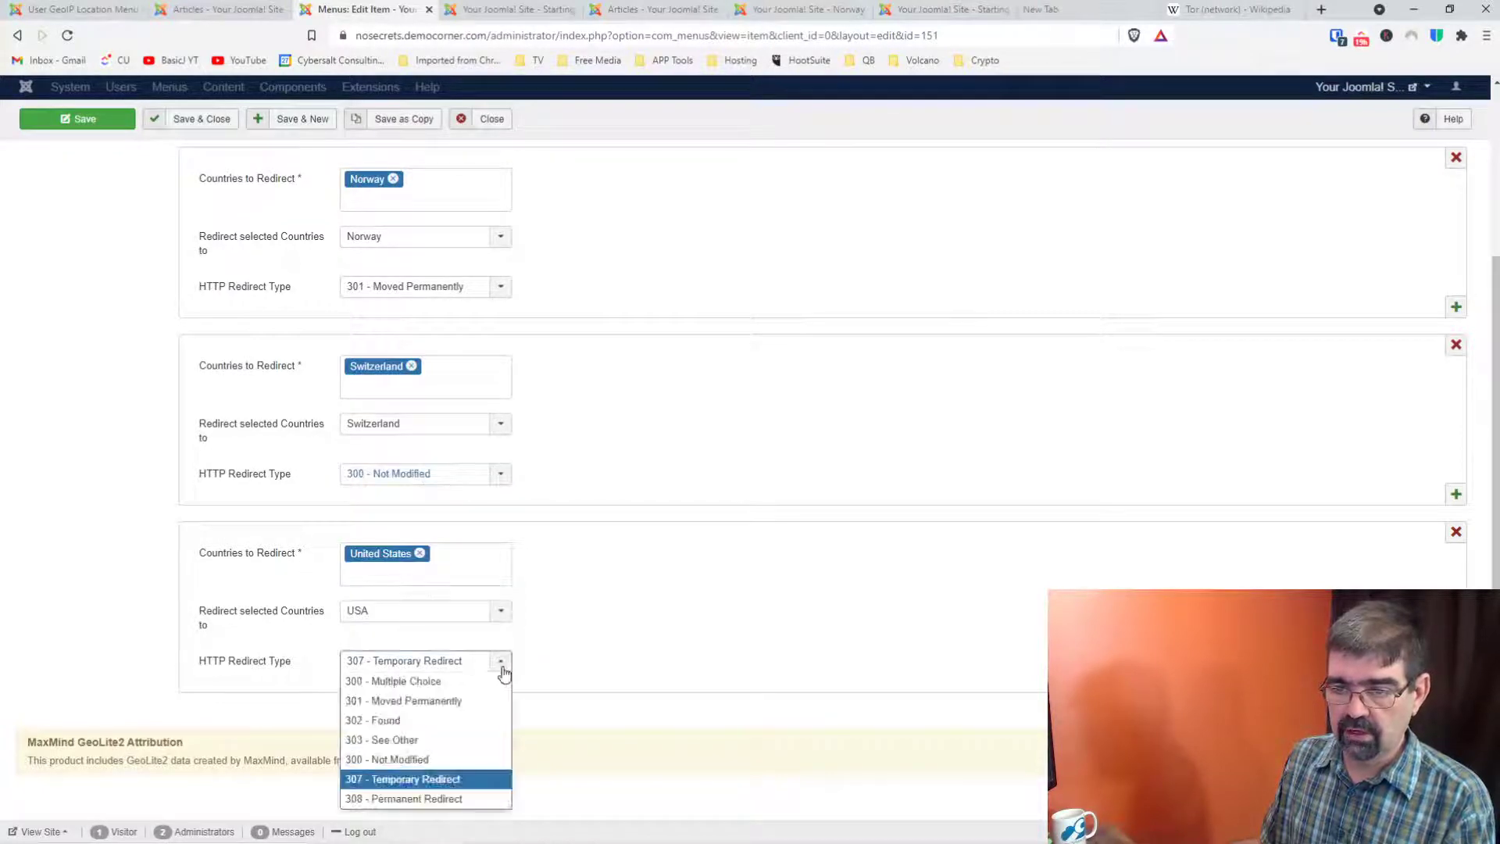
pyautogui.click(428, 759)
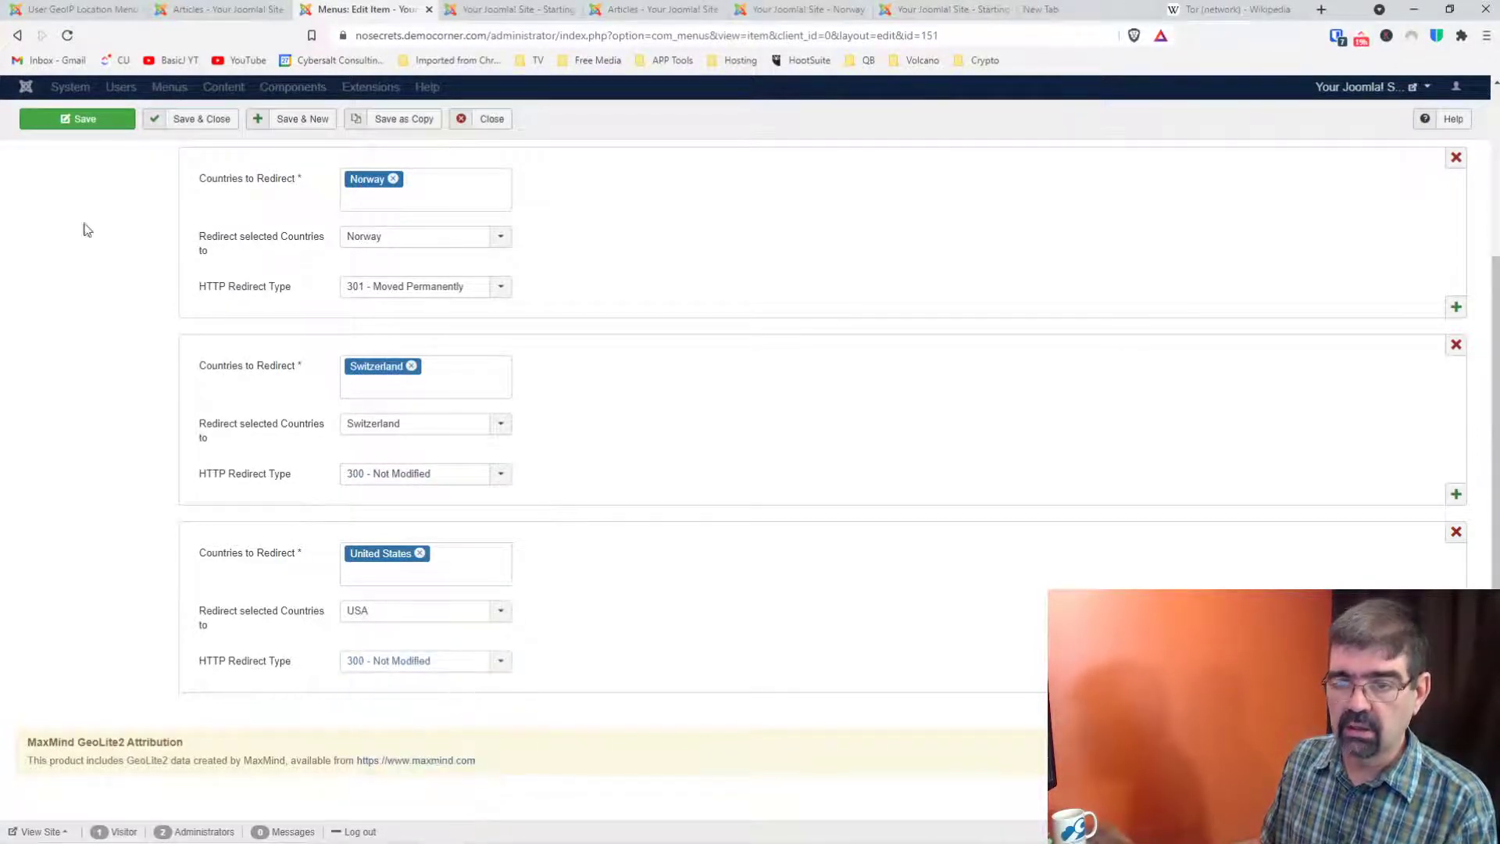
pyautogui.click(48, 121)
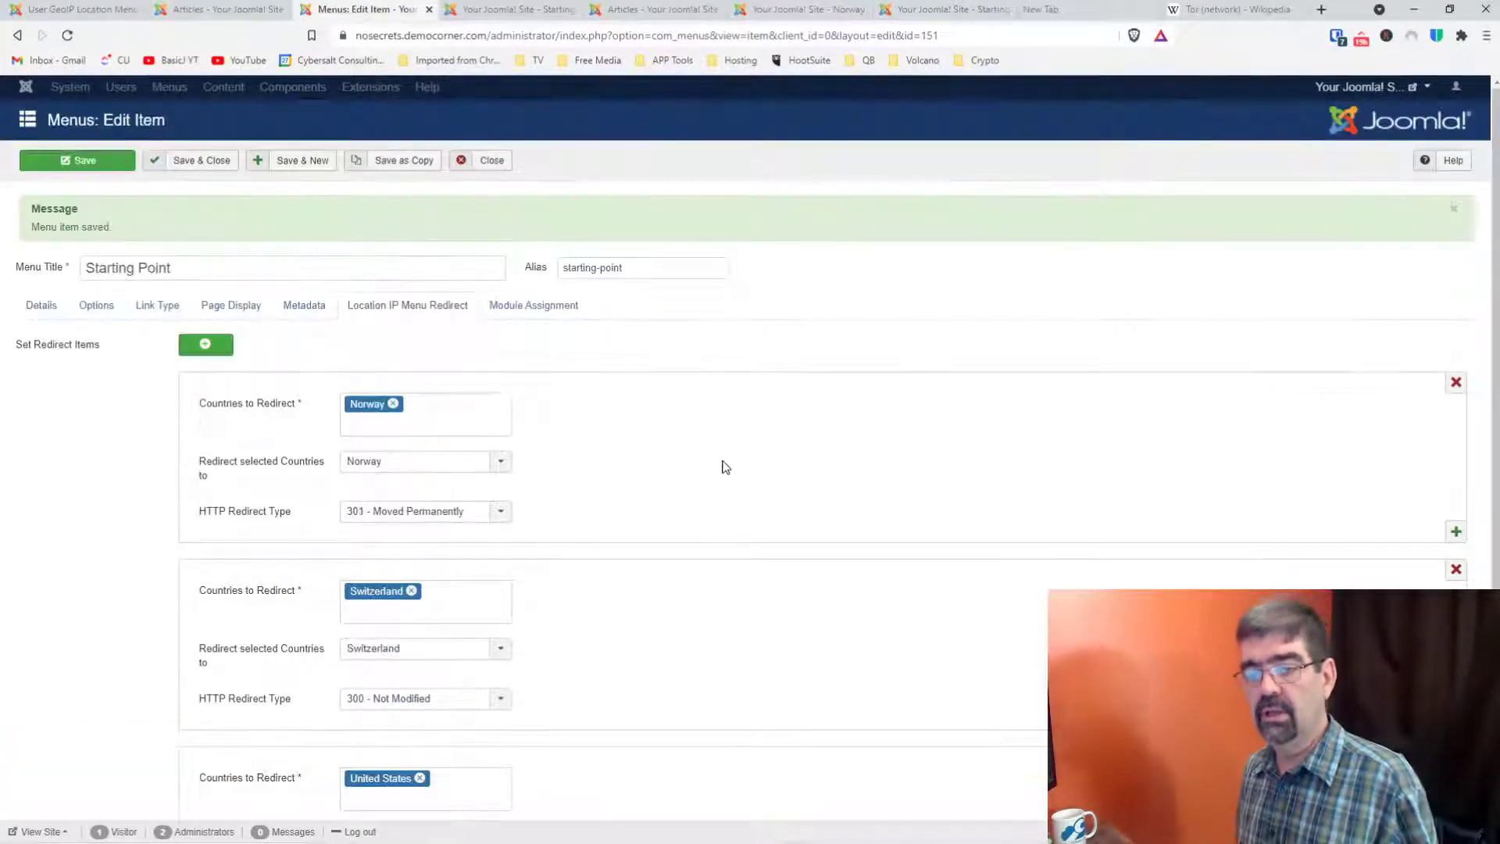
# Step: Switch to Google Chrome, reload the demo site and try its USA menu link, returning to the menu item editor
pyautogui.hotkey('alt', 'Tab')
pyautogui.click(67, 39)
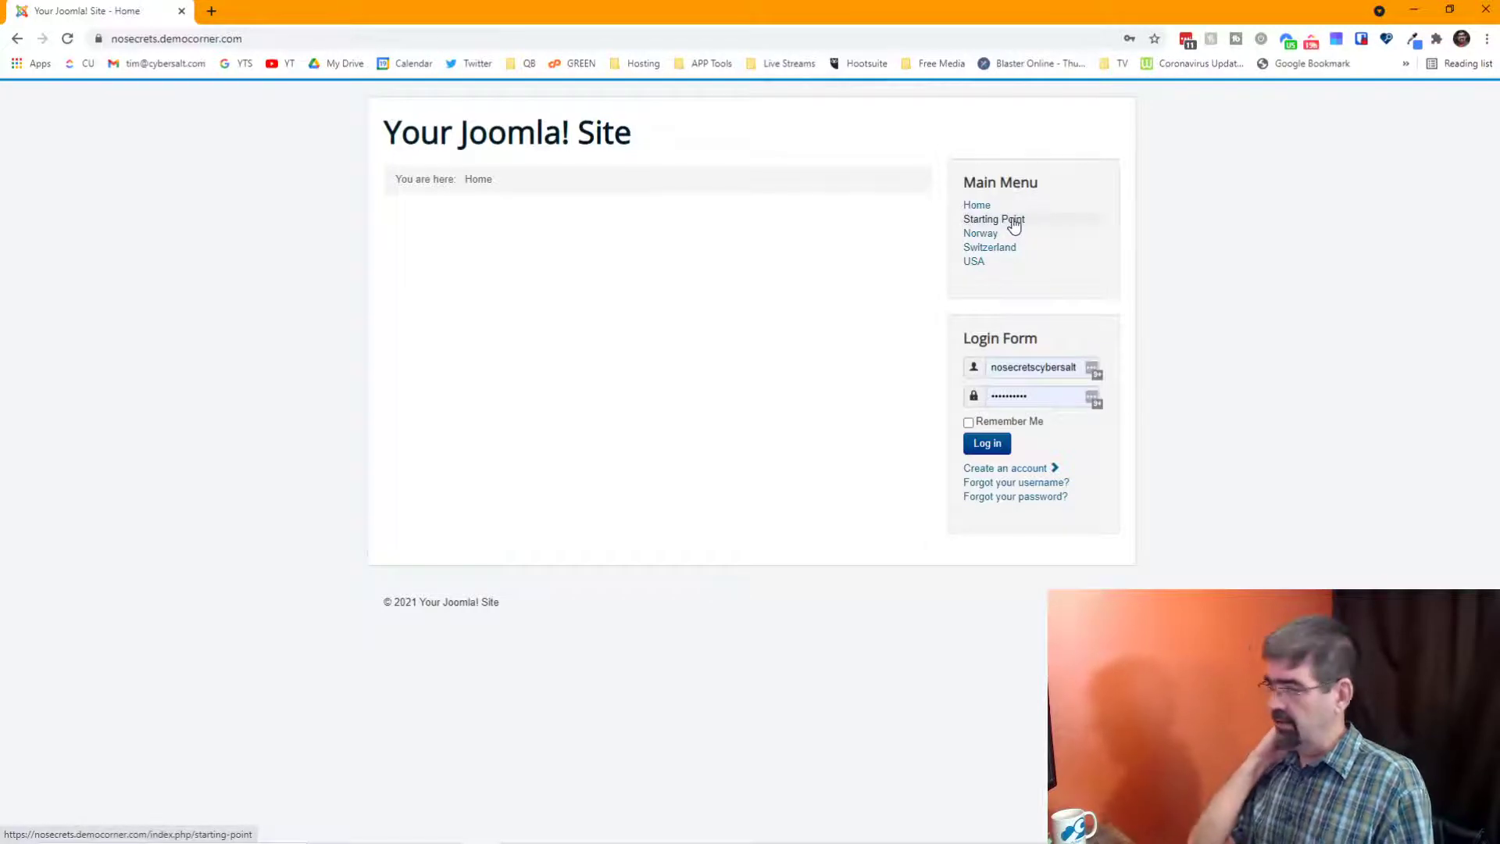
pyautogui.hotkey('alt', 'Tab')
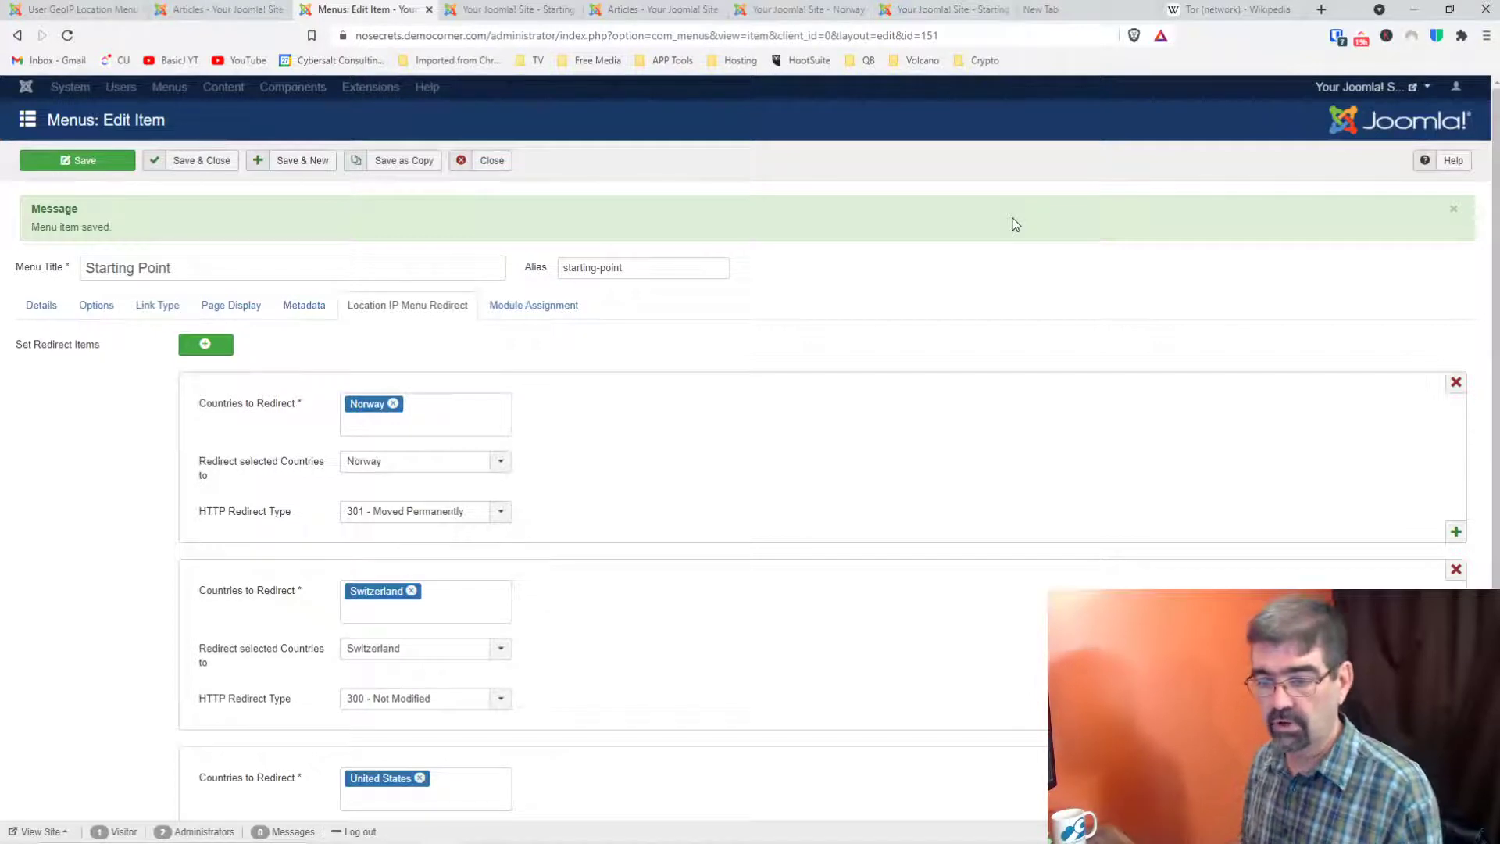
pyautogui.hotkey('alt', 'Tab')
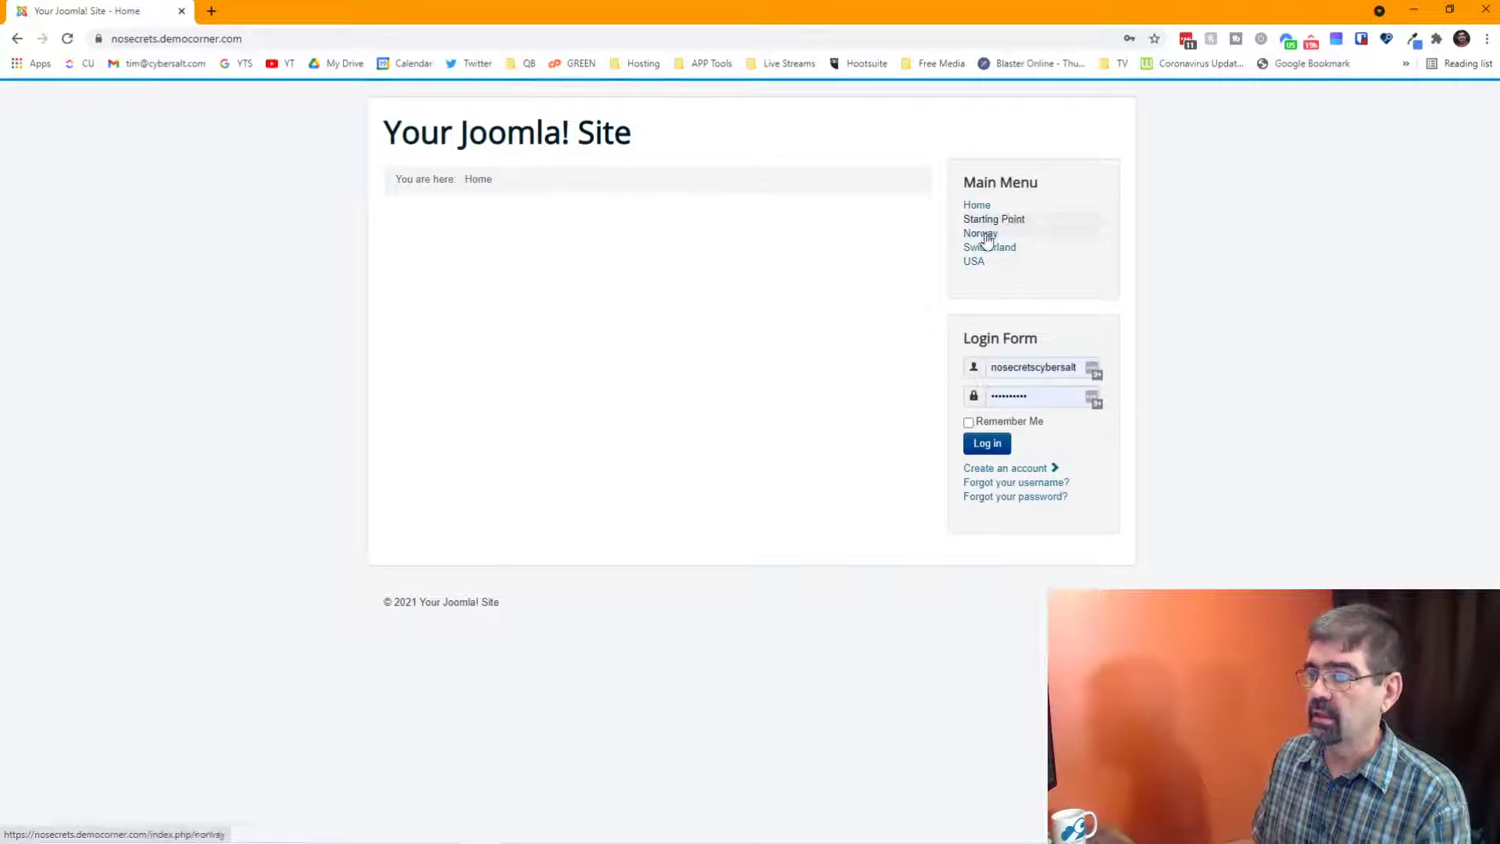
pyautogui.click(969, 263)
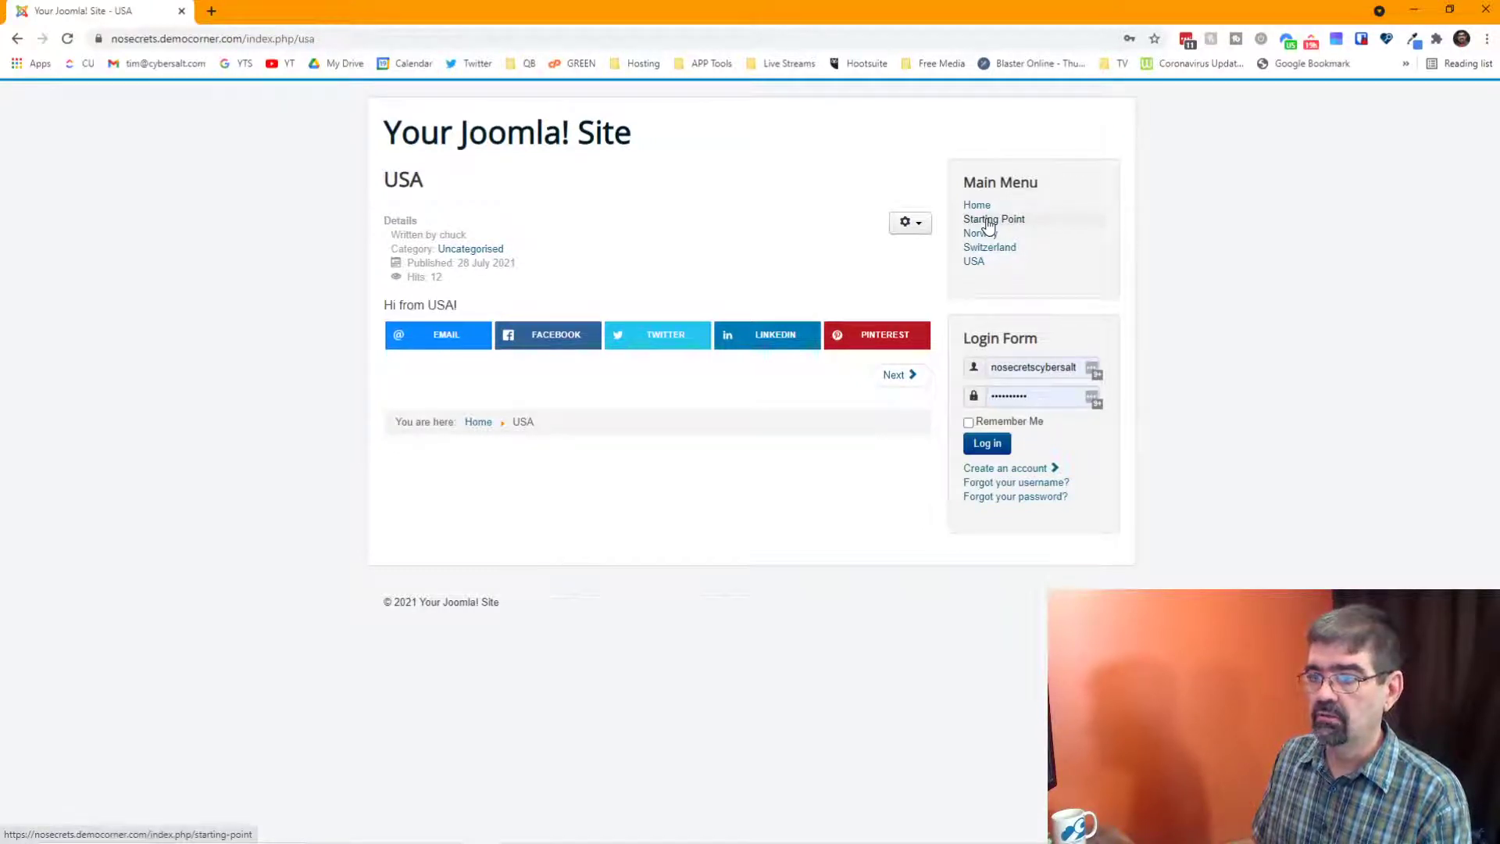
pyautogui.hotkey('alt', 'Tab')
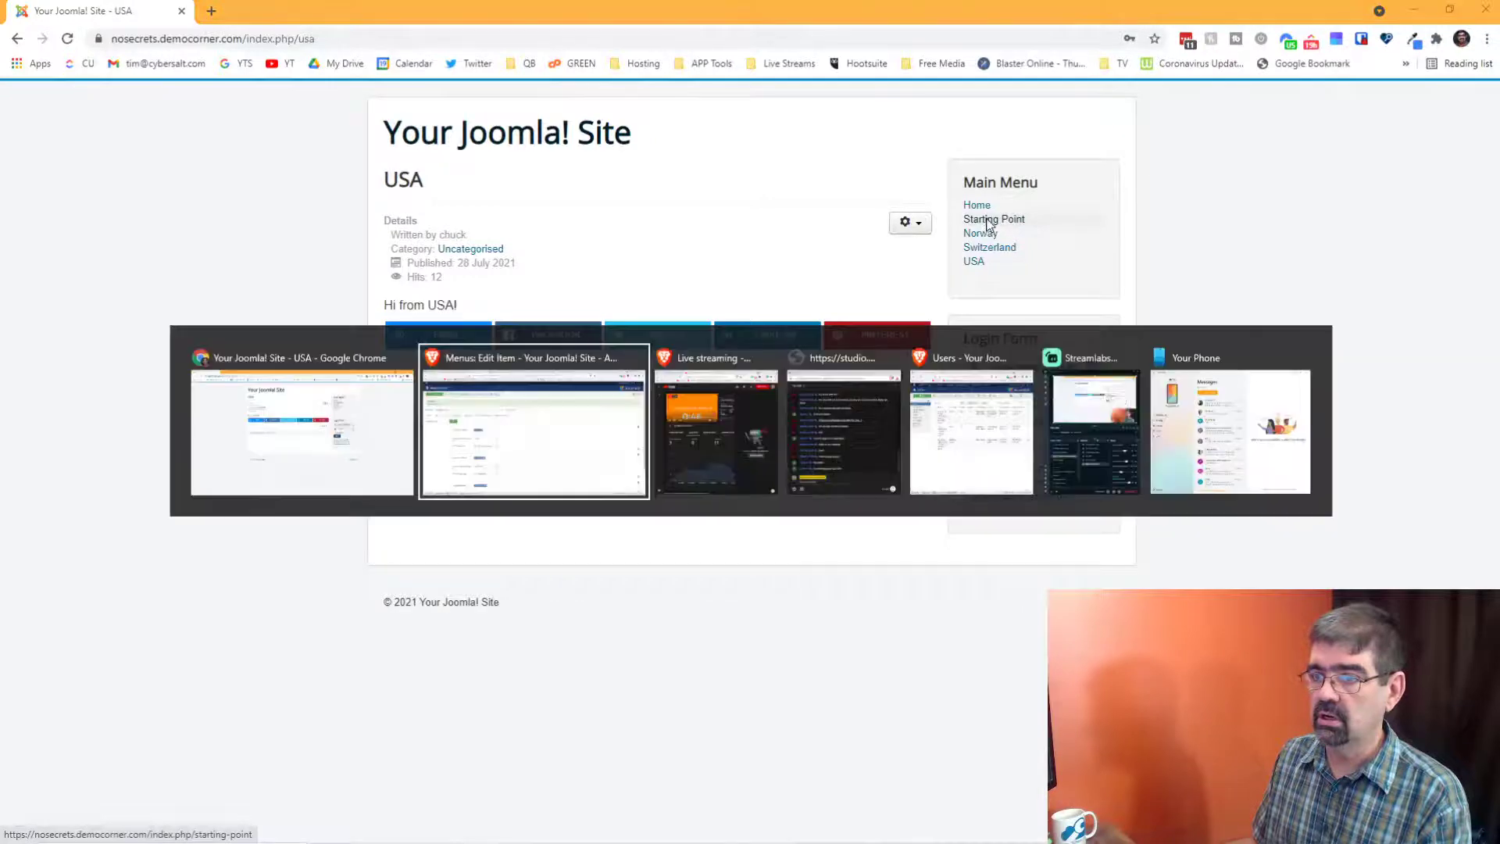
# Step: Review the Starting Point menu item's basic details, including its menu item type and linked article
pyautogui.scroll(-3, 725, 343)
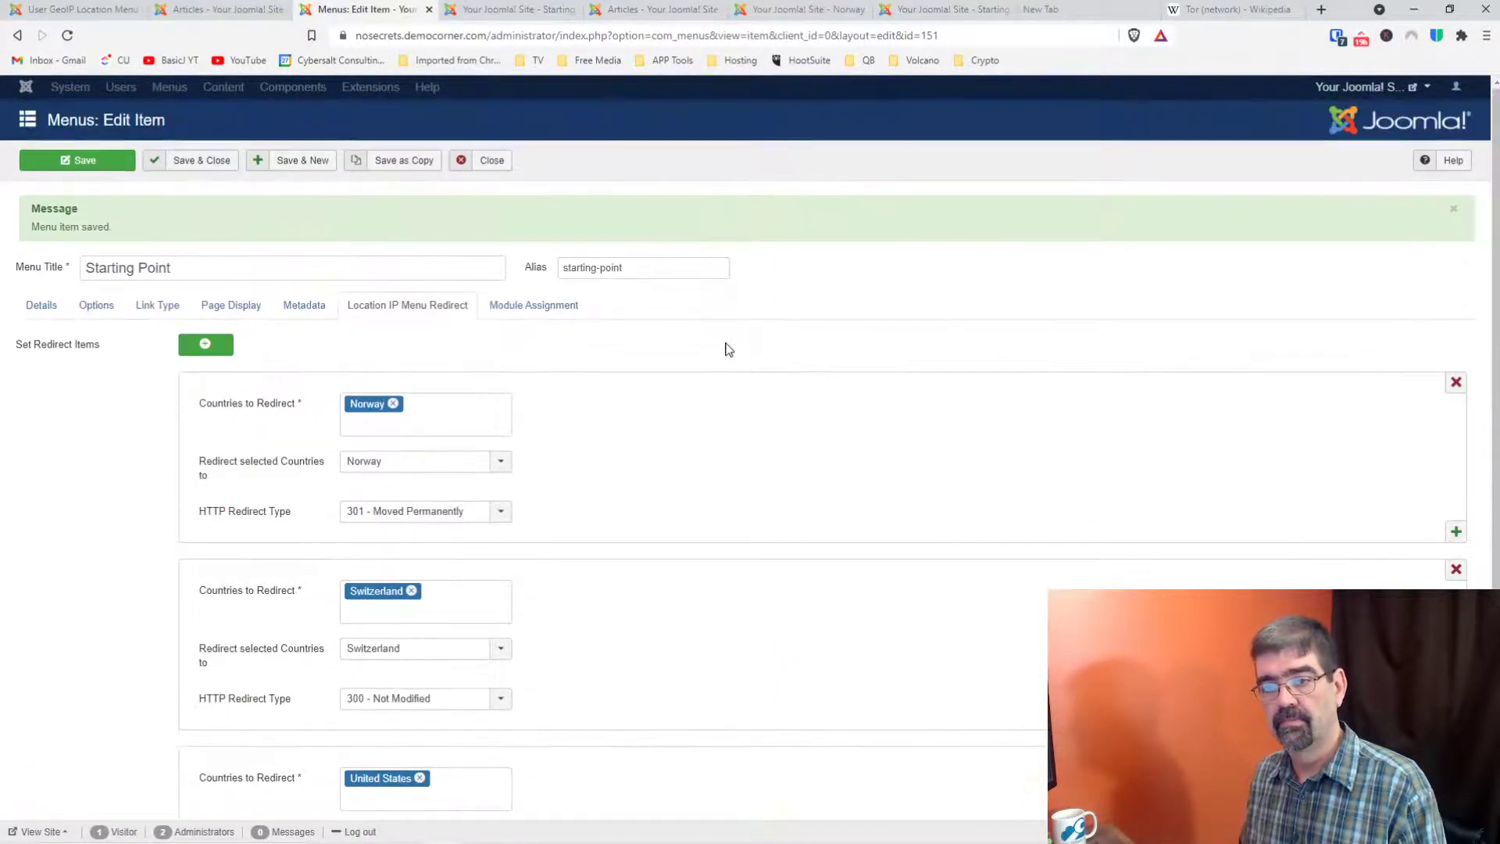
pyautogui.click(33, 309)
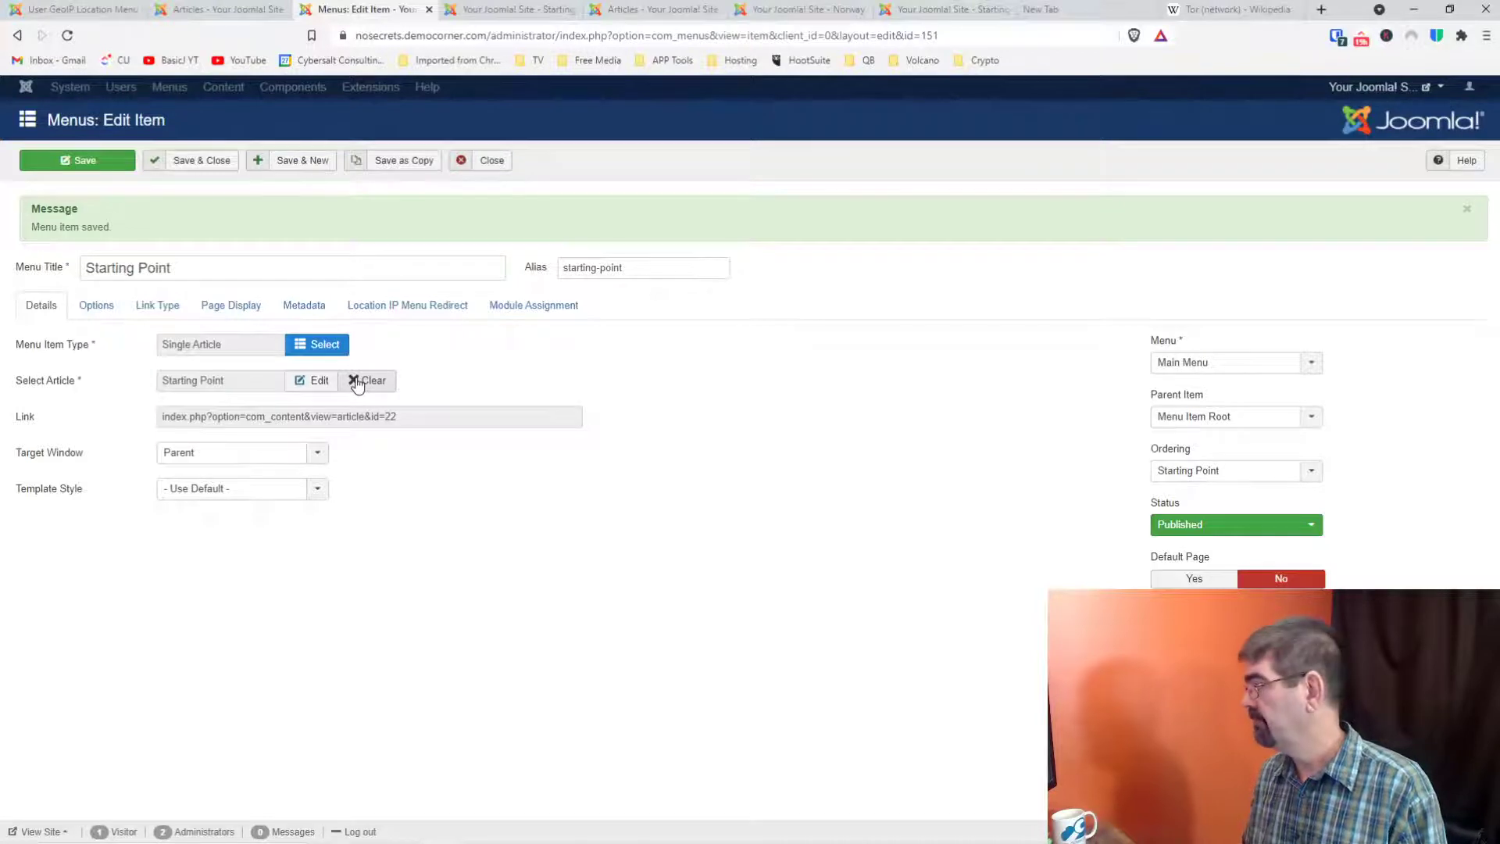
pyautogui.hotkey('alt', 'Tab')
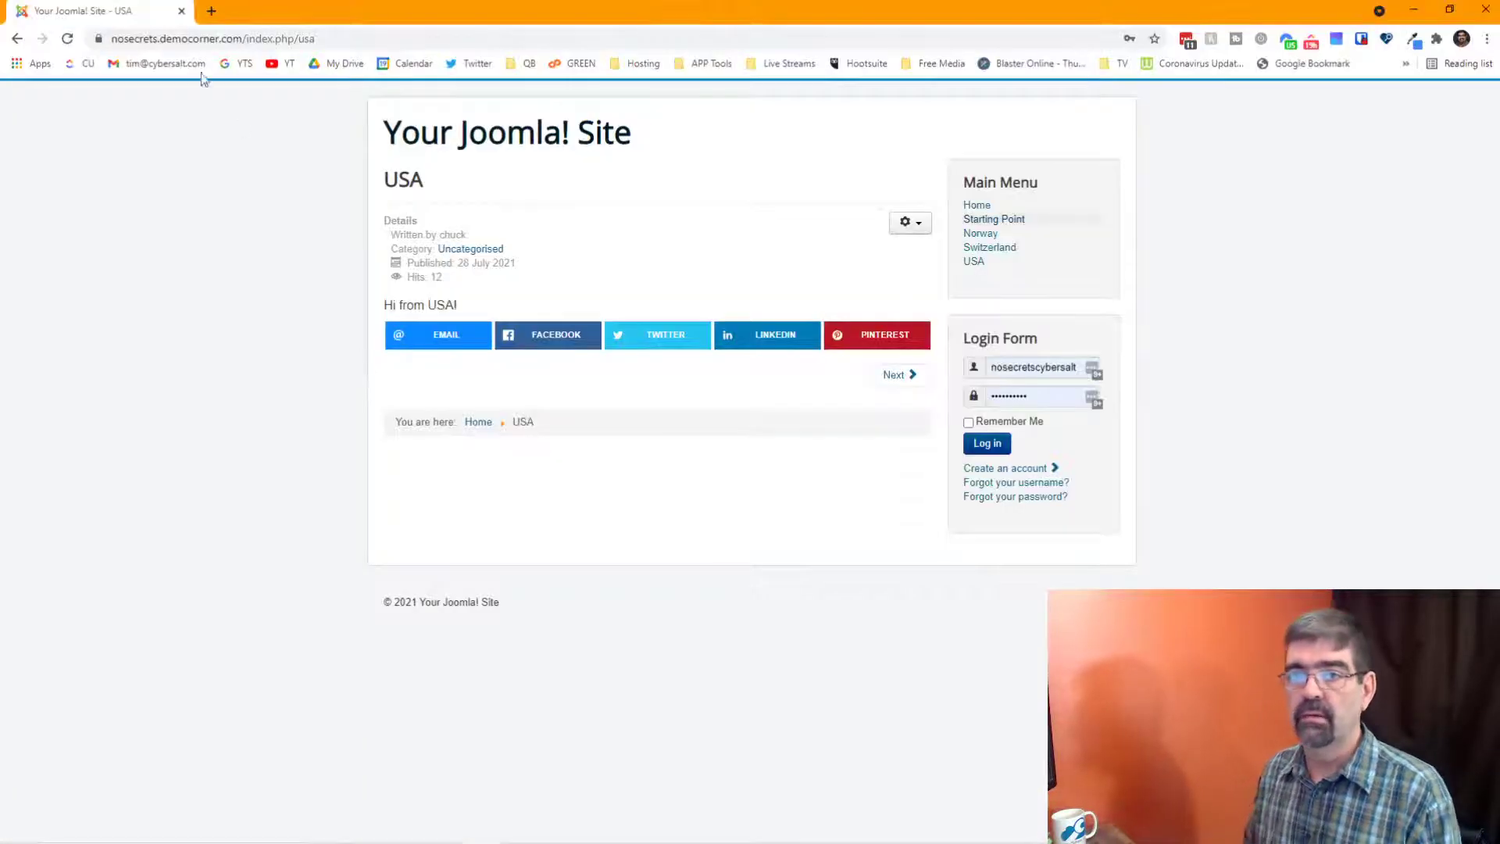
pyautogui.hotkey('alt', 'Tab')
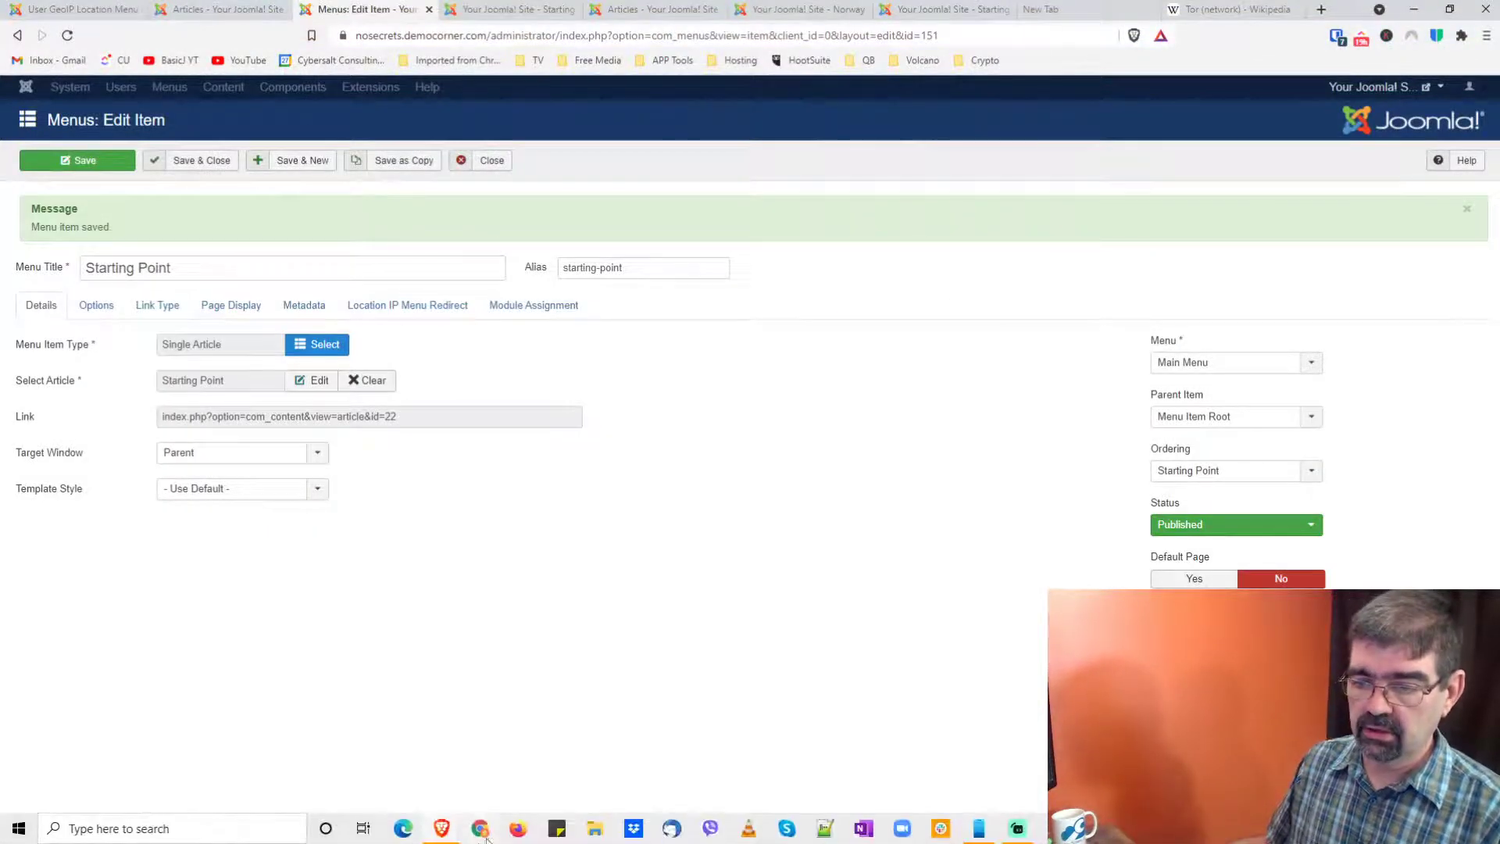
# Step: Open a fresh Google Chrome window, visit nosecrets.democorner.com, and try its Home and Norway menu links
pyautogui.click(479, 830)
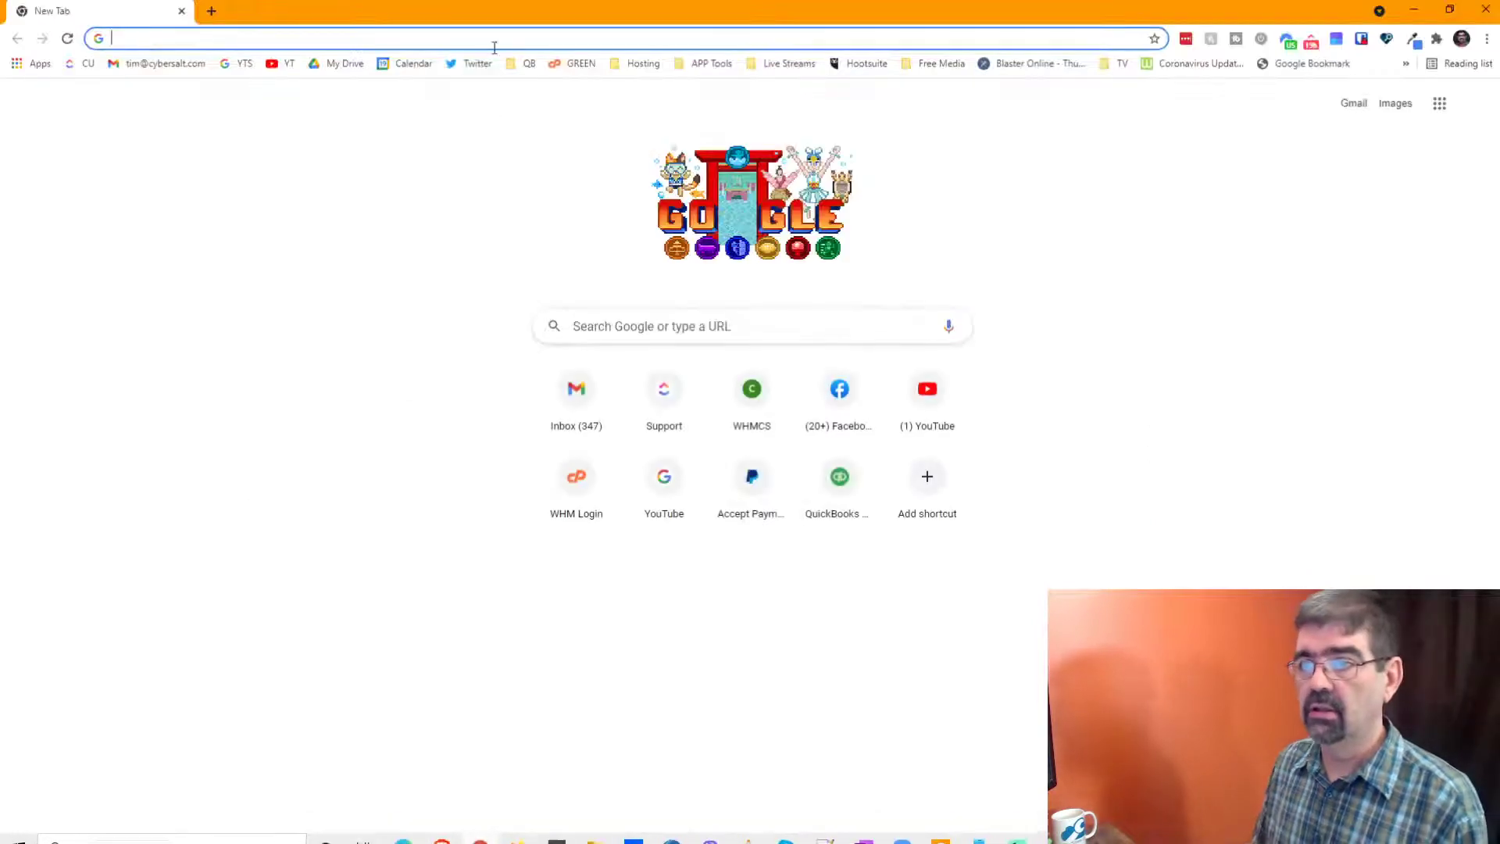
pyautogui.click(494, 41)
pyautogui.write('nosecrets.democorner.com')
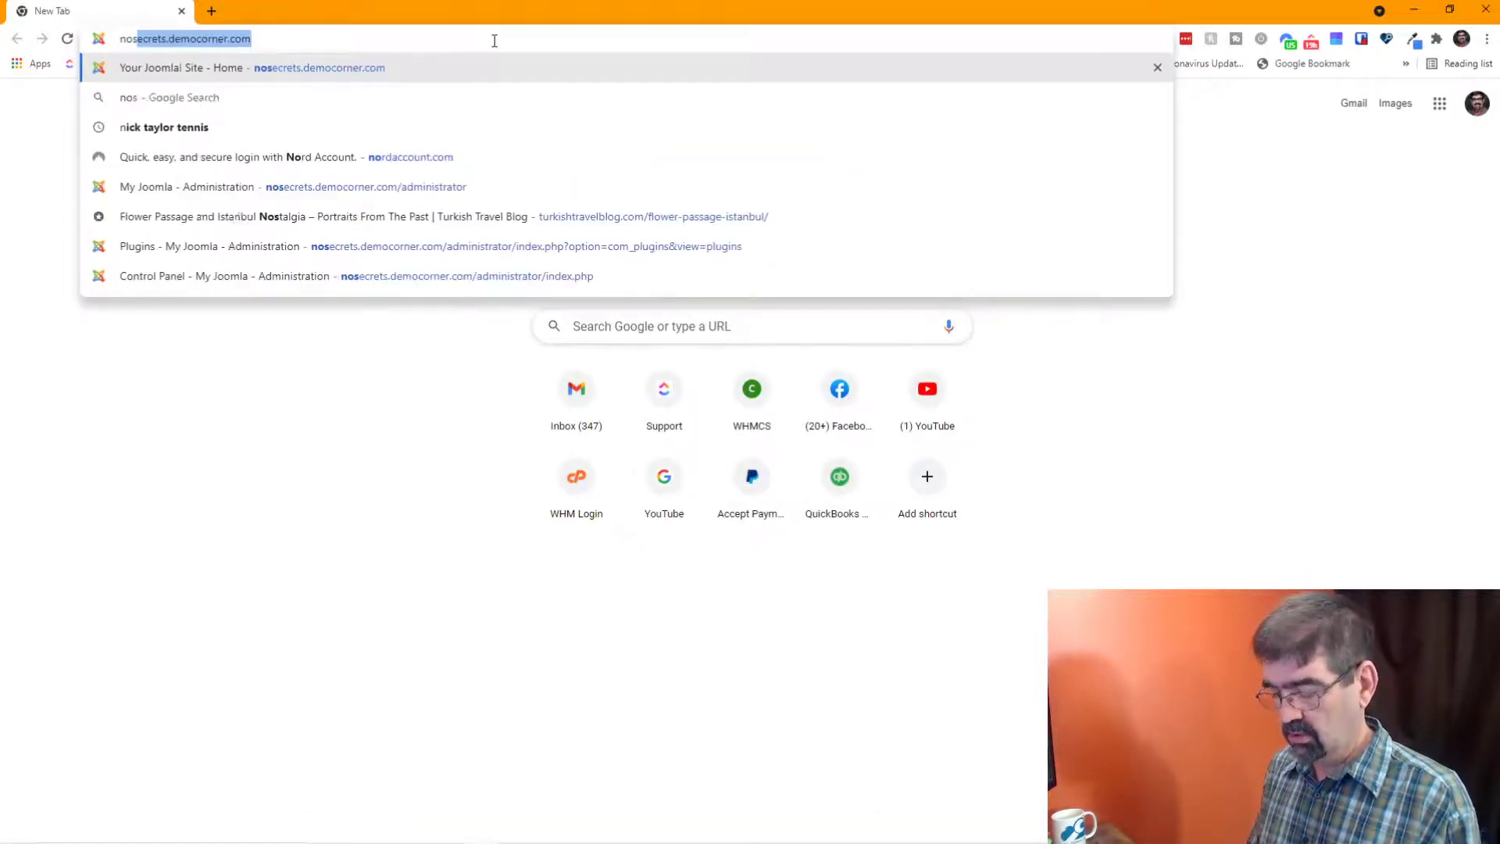
pyautogui.press('Return')
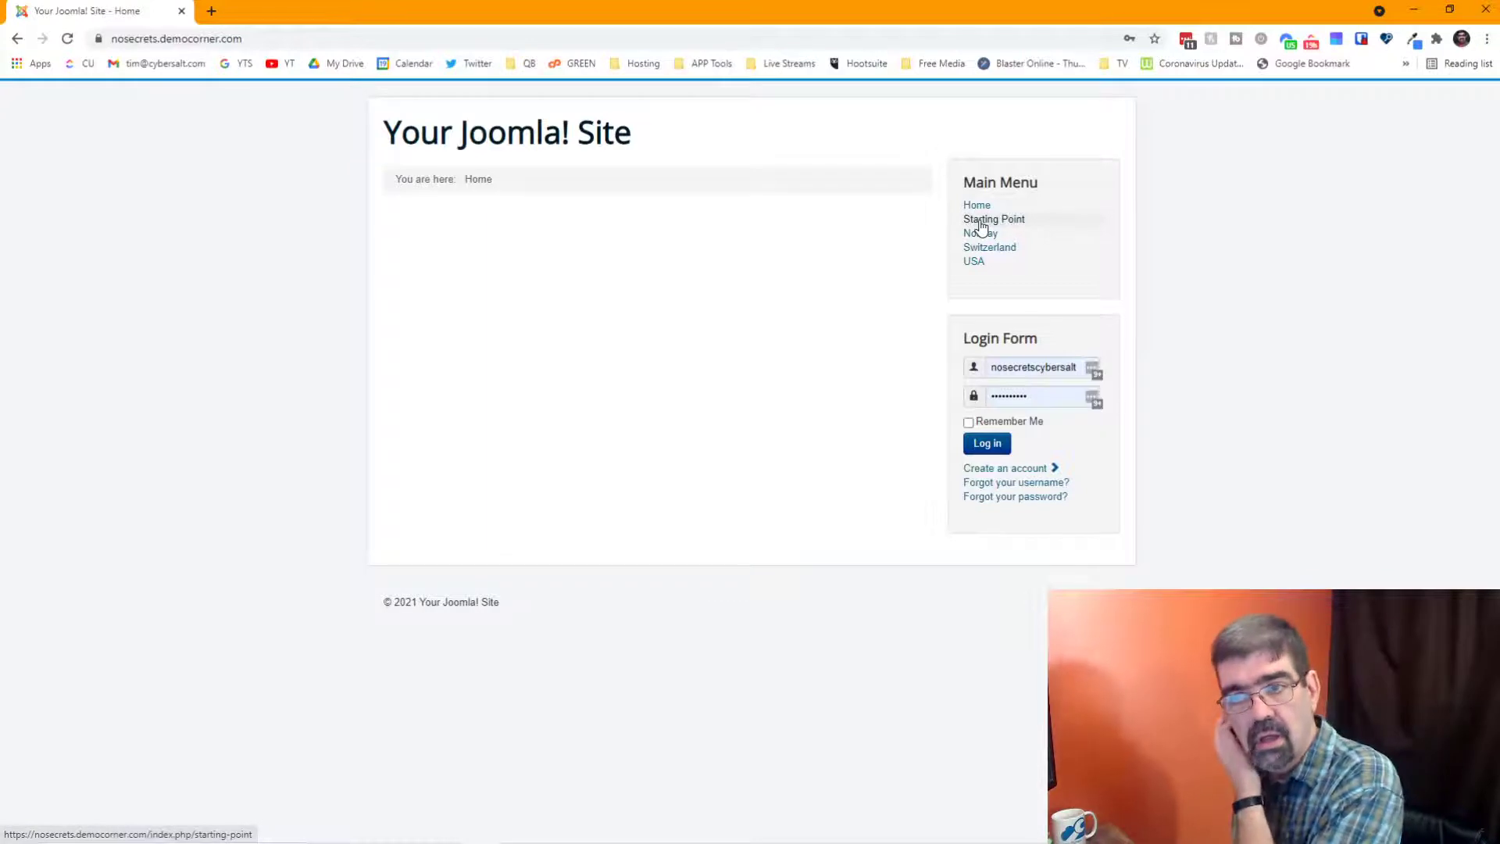
pyautogui.click(977, 207)
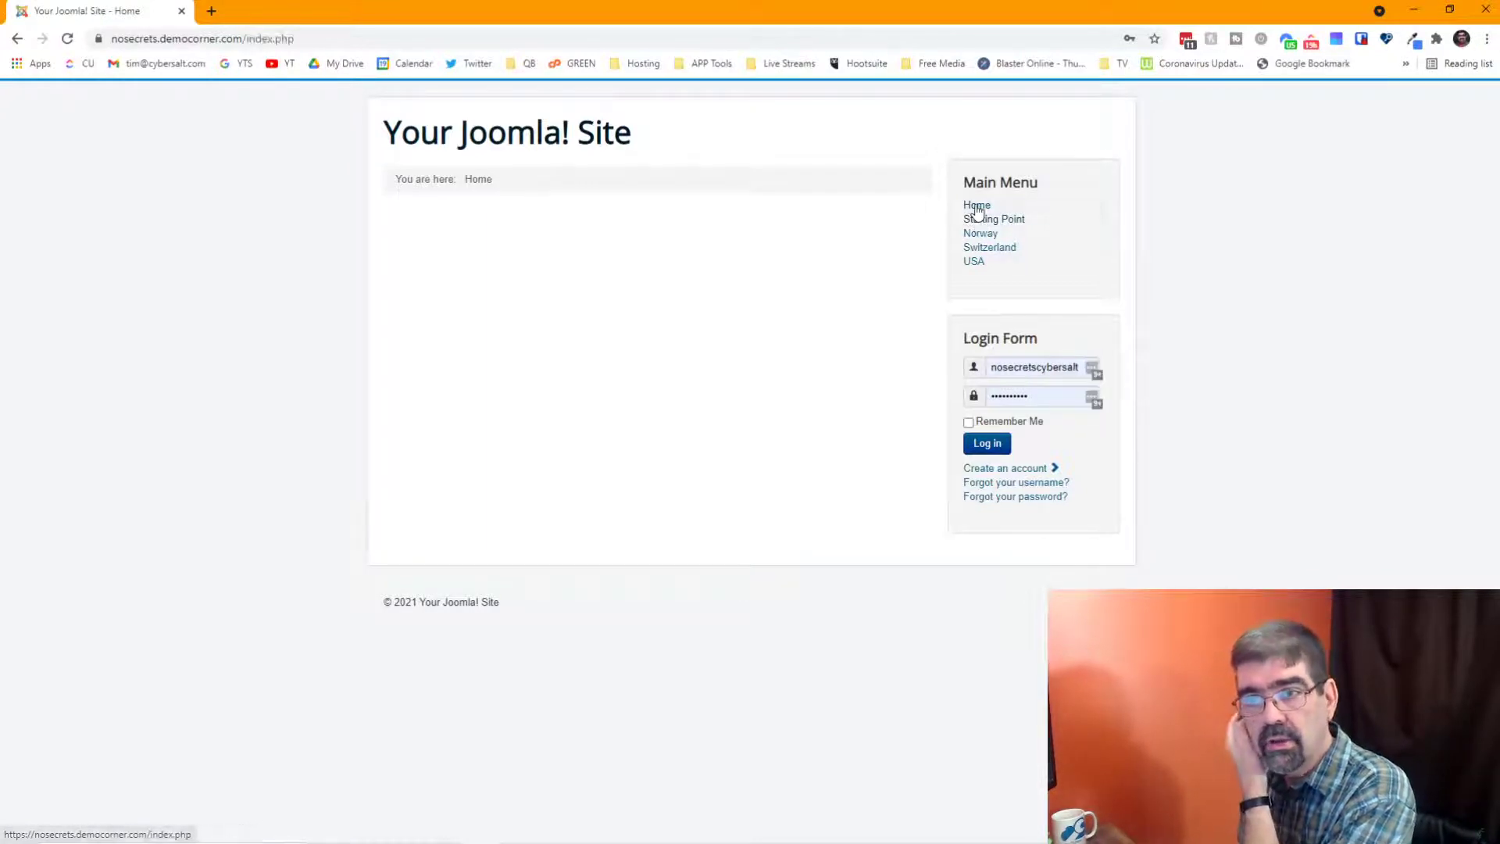
pyautogui.click(982, 236)
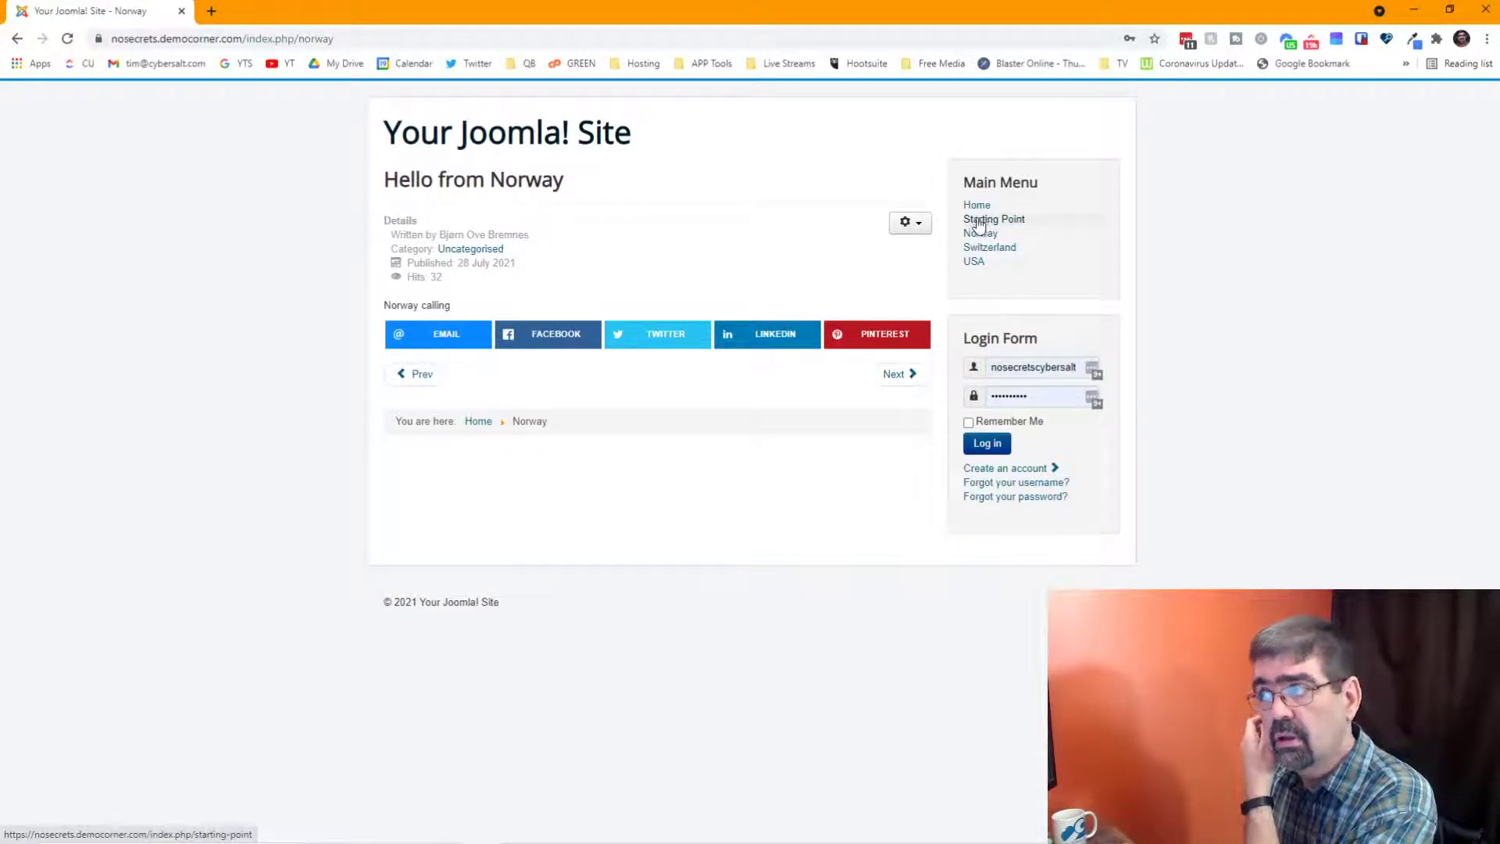
# Step: Open nosecrets.democorner.com in a new Incognito window and test its Starting Point link several times
pyautogui.click(1487, 38)
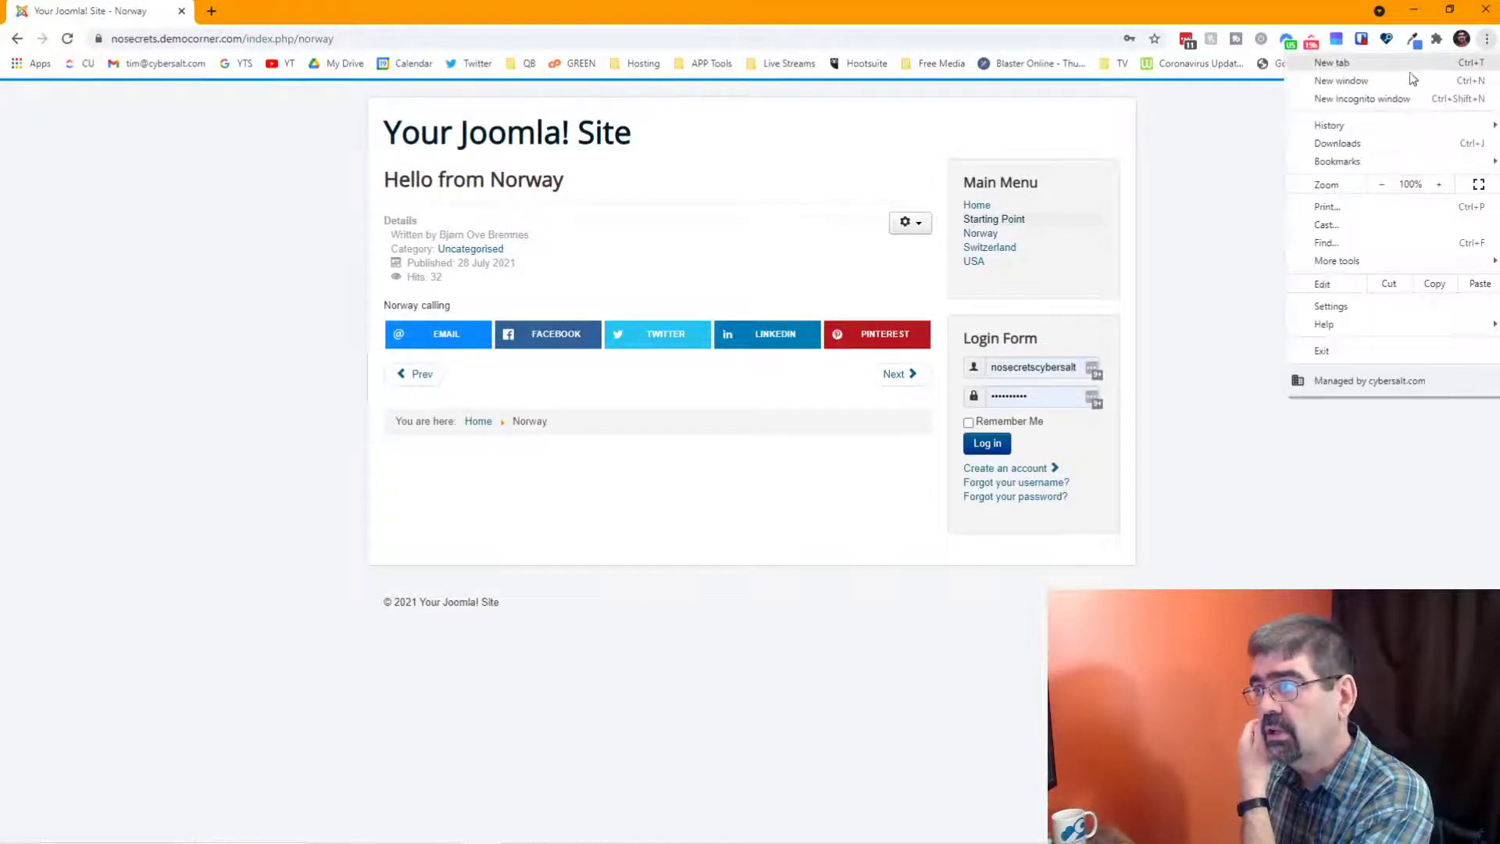
pyautogui.click(1410, 99)
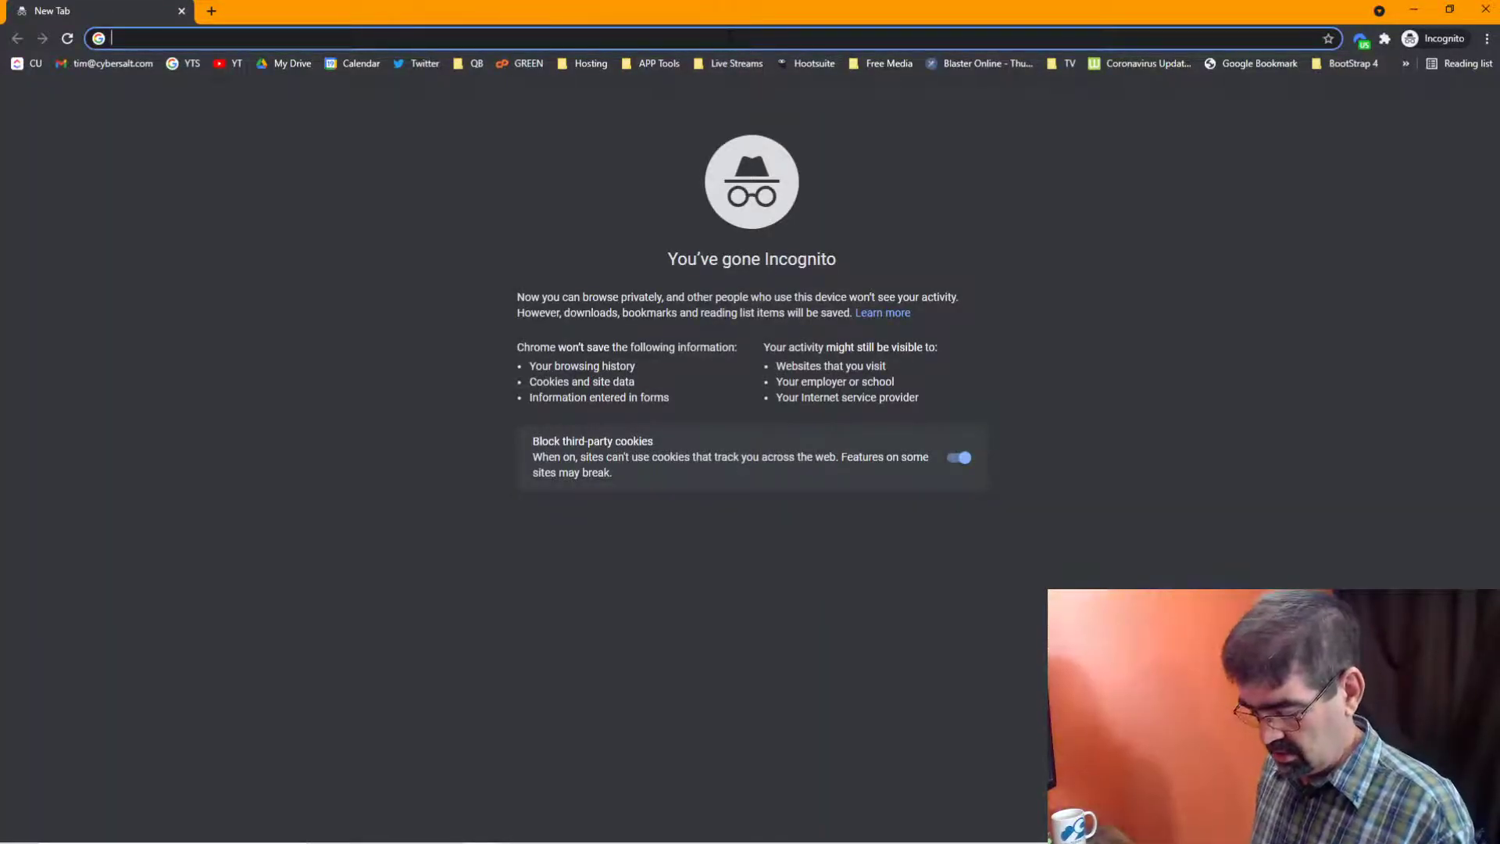
pyautogui.write('nose')
pyautogui.press('Return')
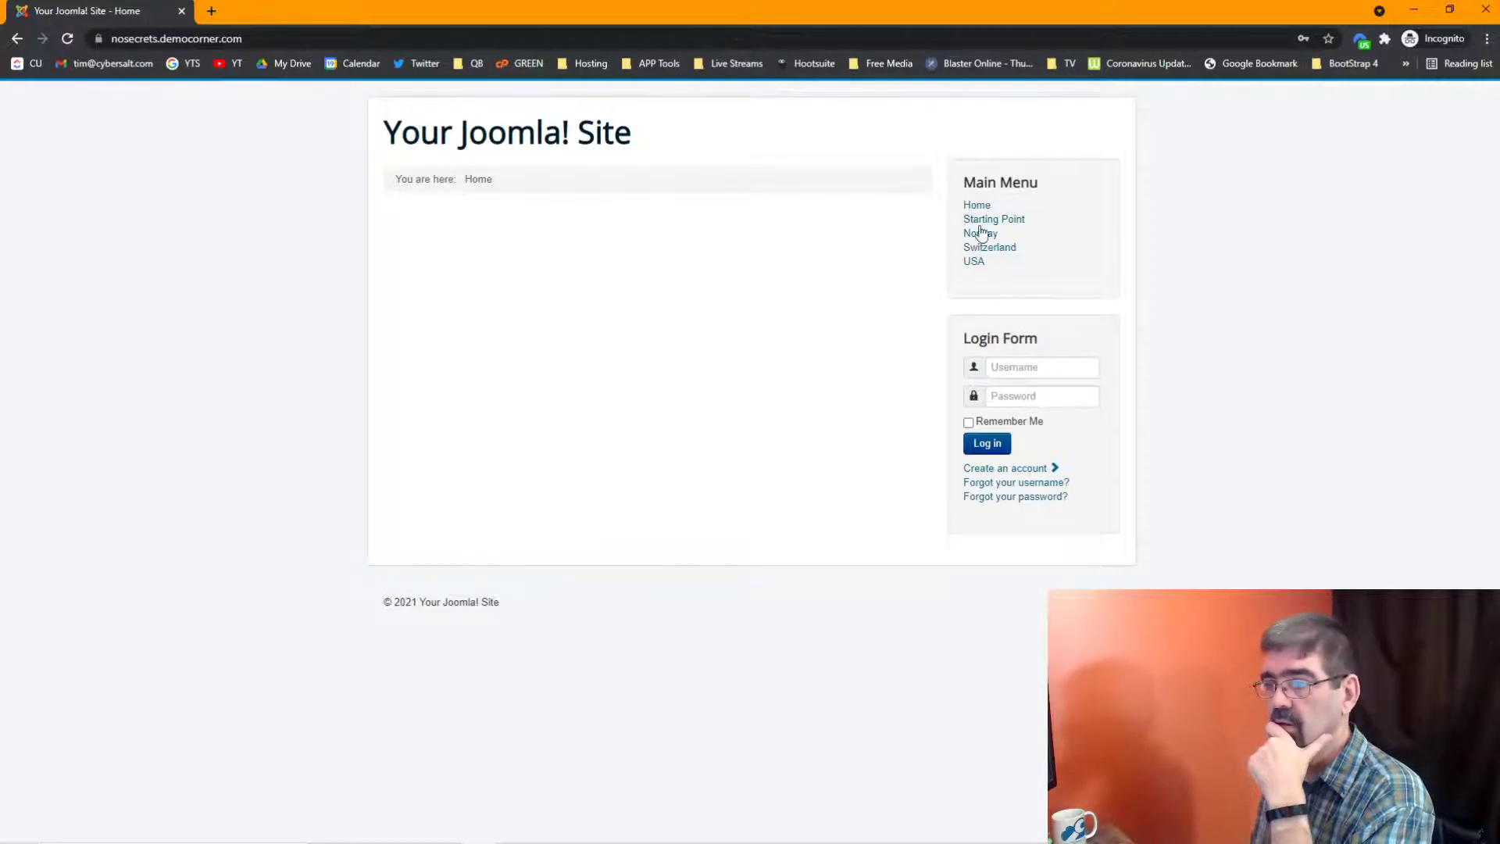
pyautogui.click(1009, 226)
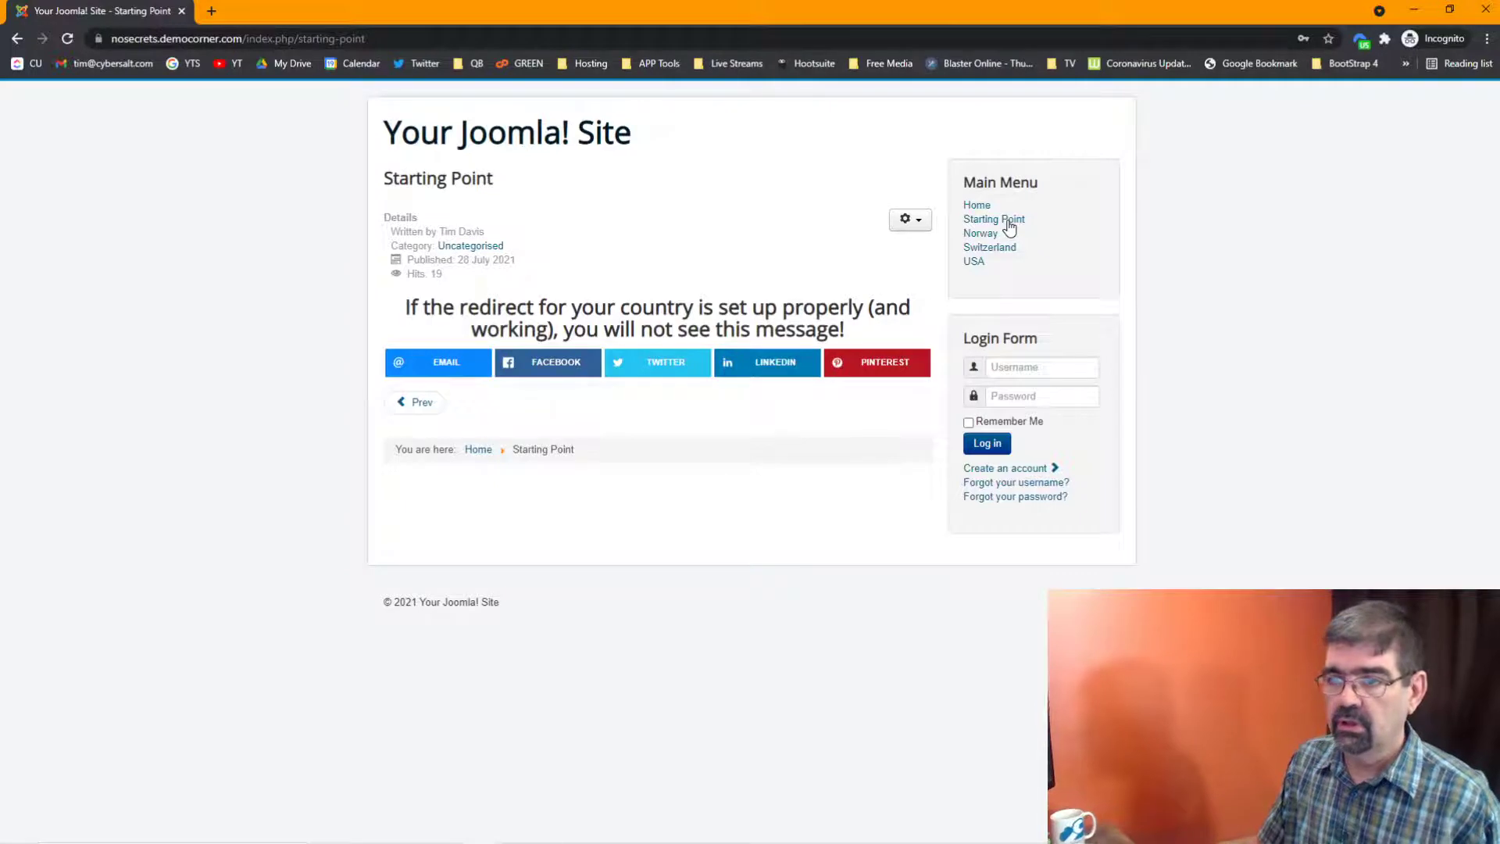
pyautogui.click(1007, 222)
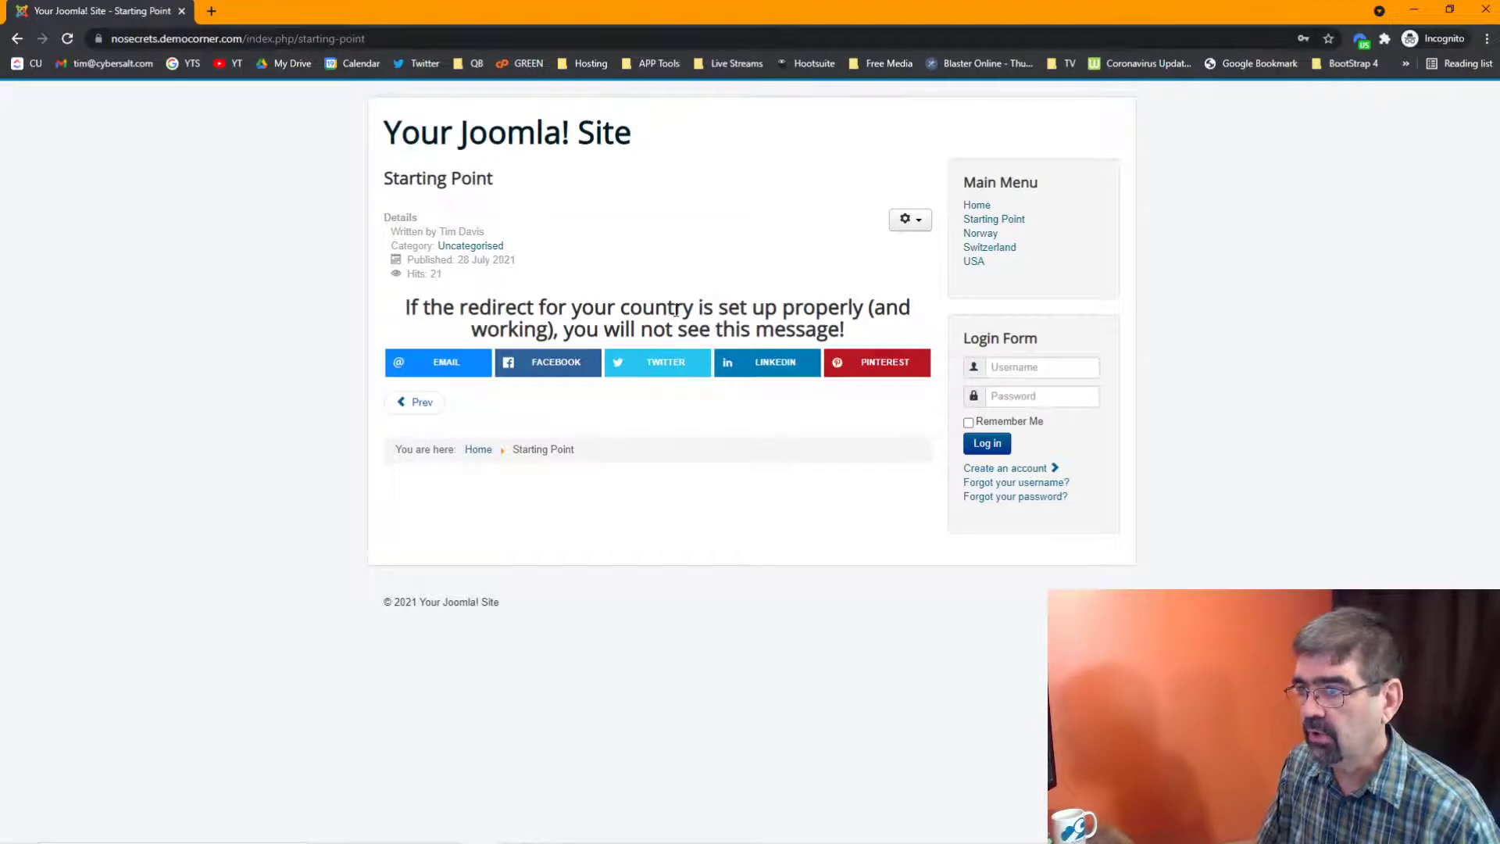
pyautogui.click(992, 219)
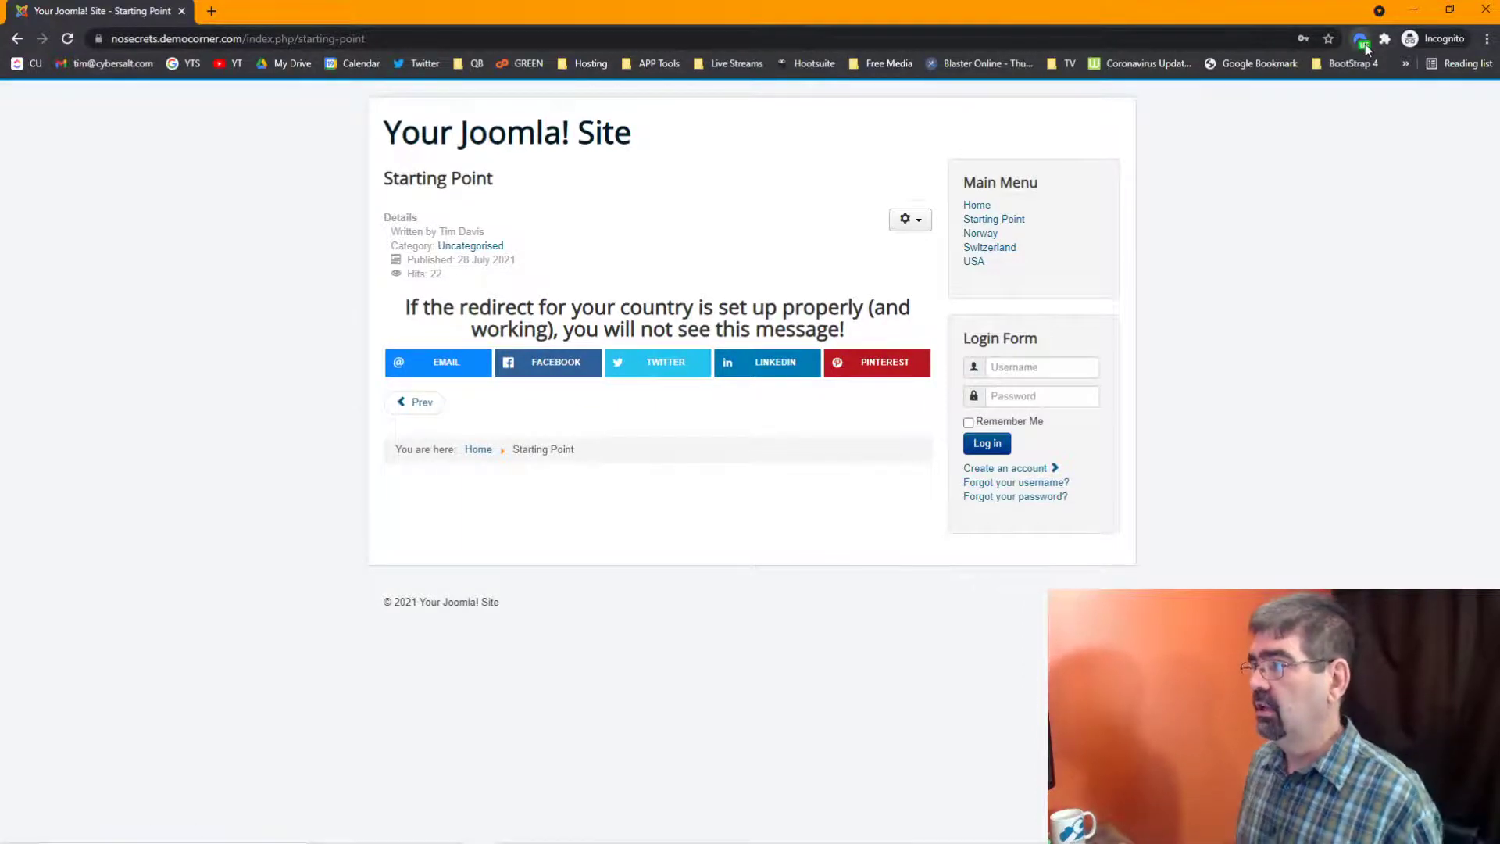
# Step: Connect the NordVPN extension to Norway and test the Starting Point link from there
pyautogui.click(1363, 41)
pyautogui.click(1252, 355)
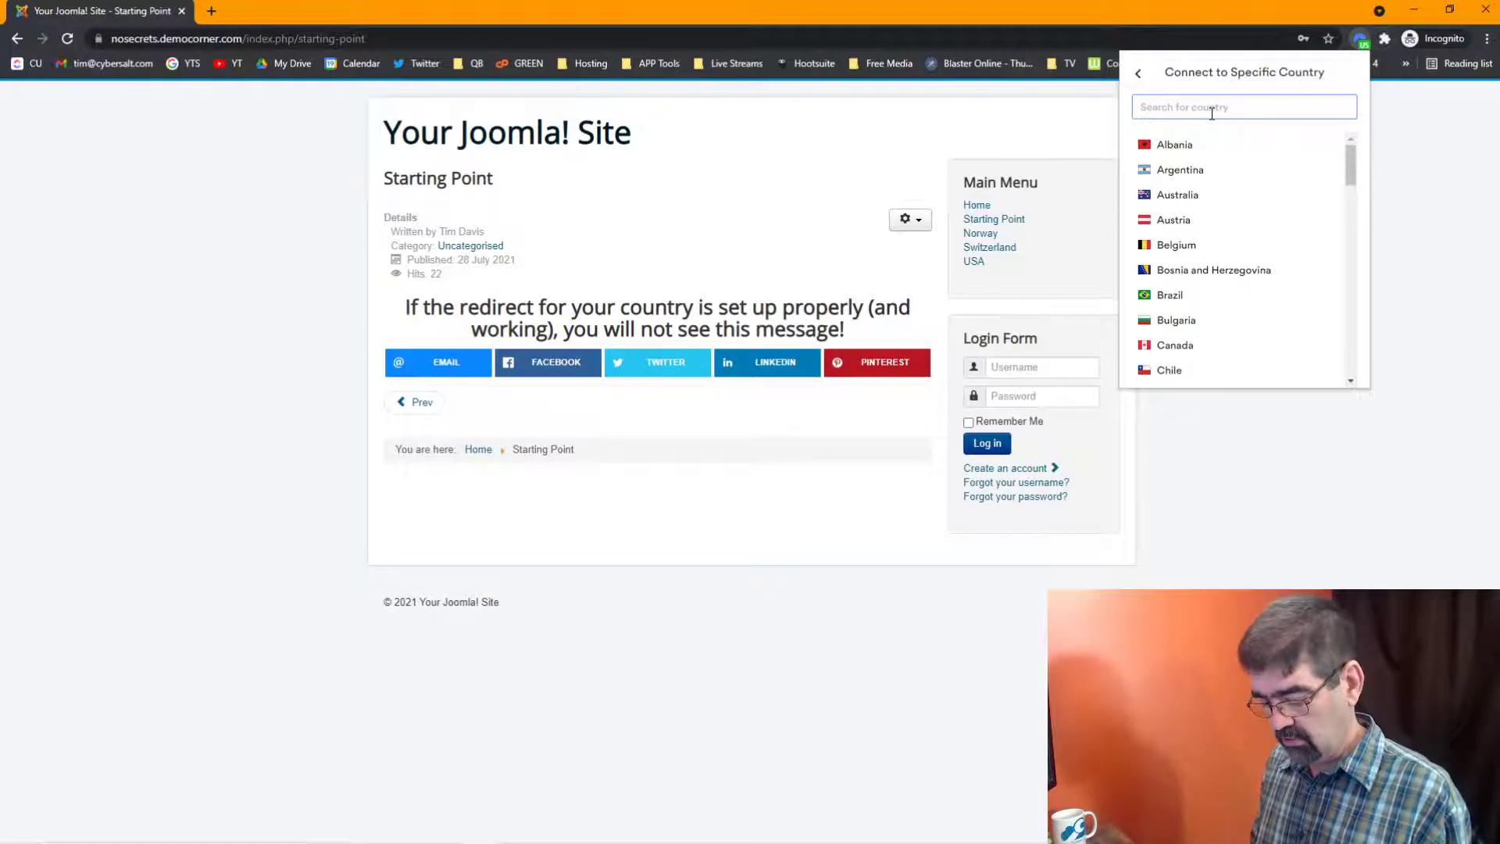
pyautogui.write('nor')
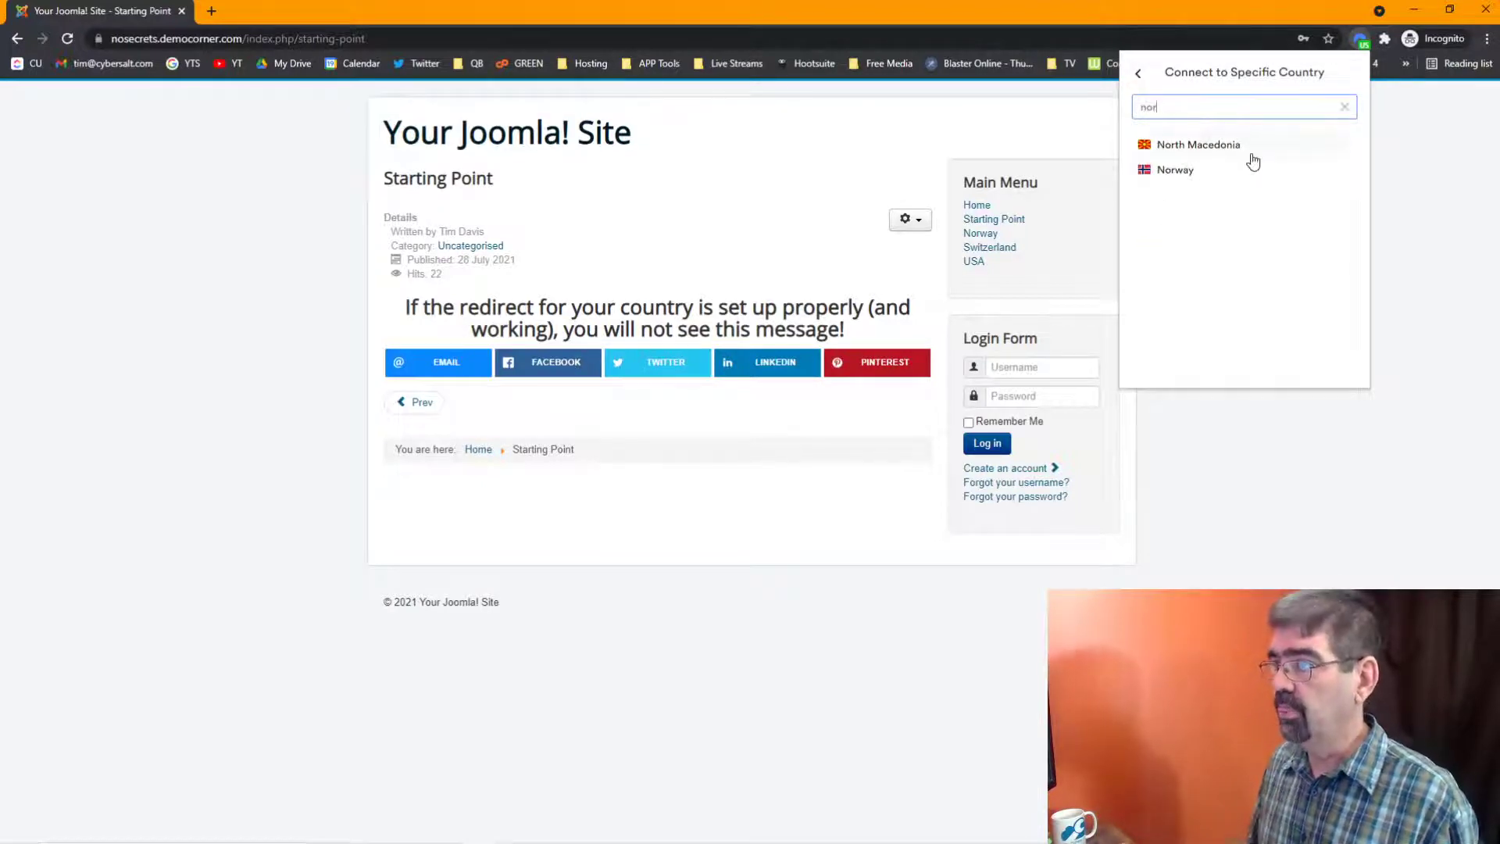
pyautogui.click(1211, 169)
pyautogui.click(1028, 131)
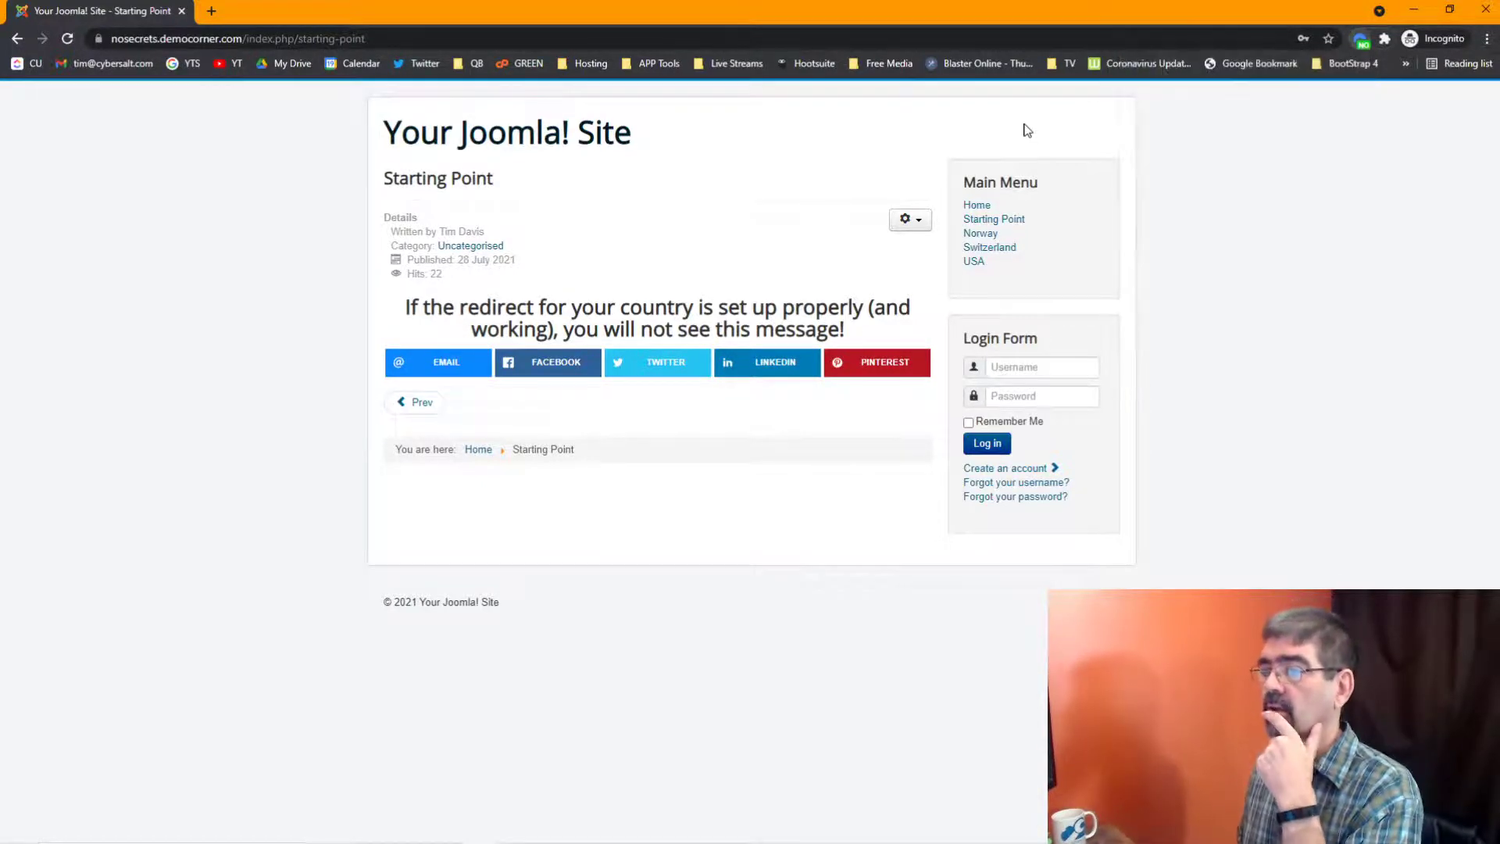
pyautogui.click(1023, 225)
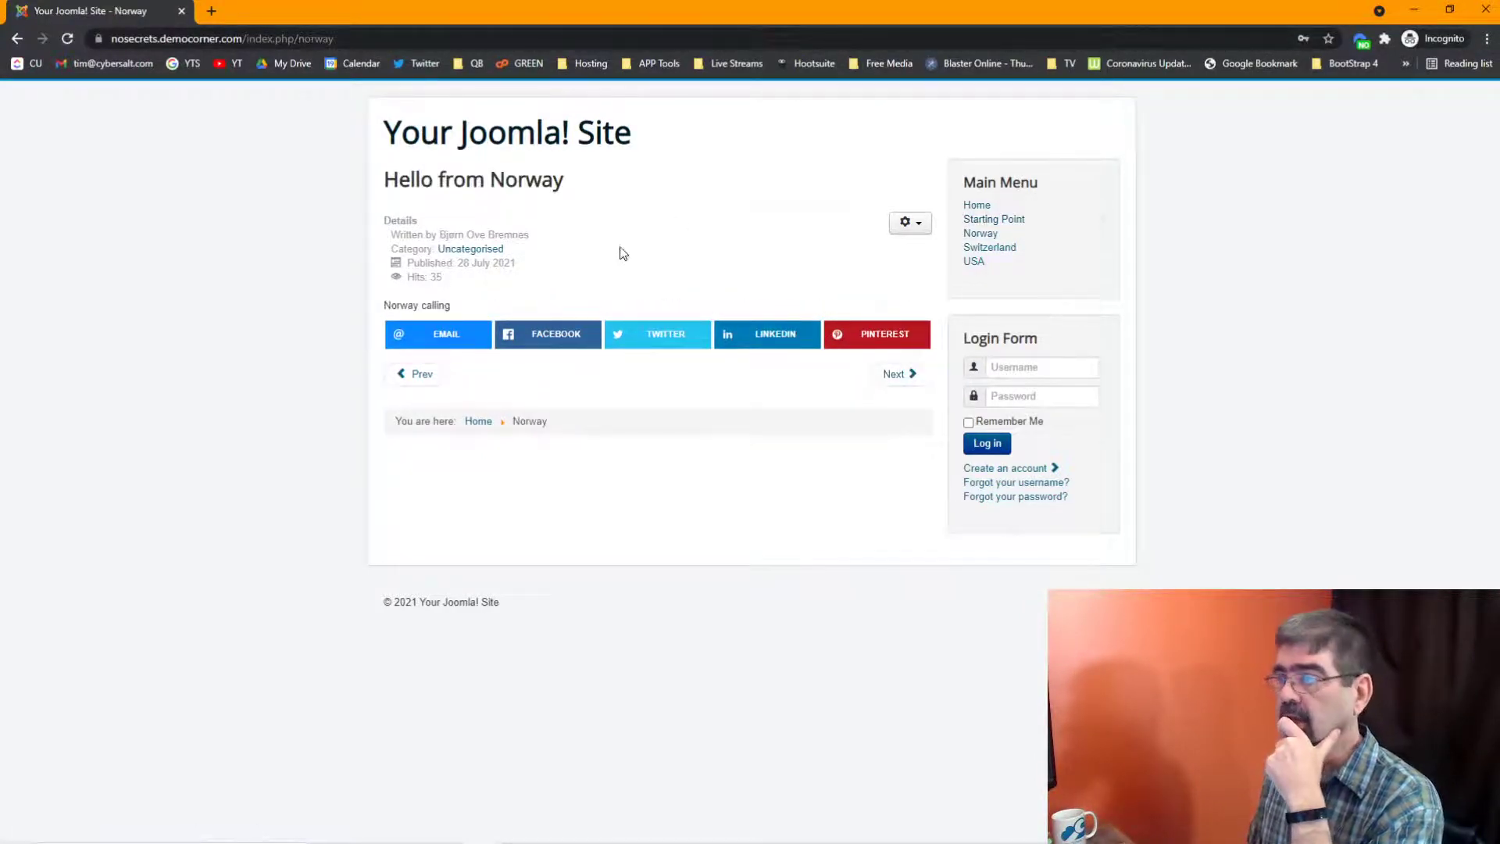
# Step: Connect the NordVPN extension to Switzerland
pyautogui.click(1361, 39)
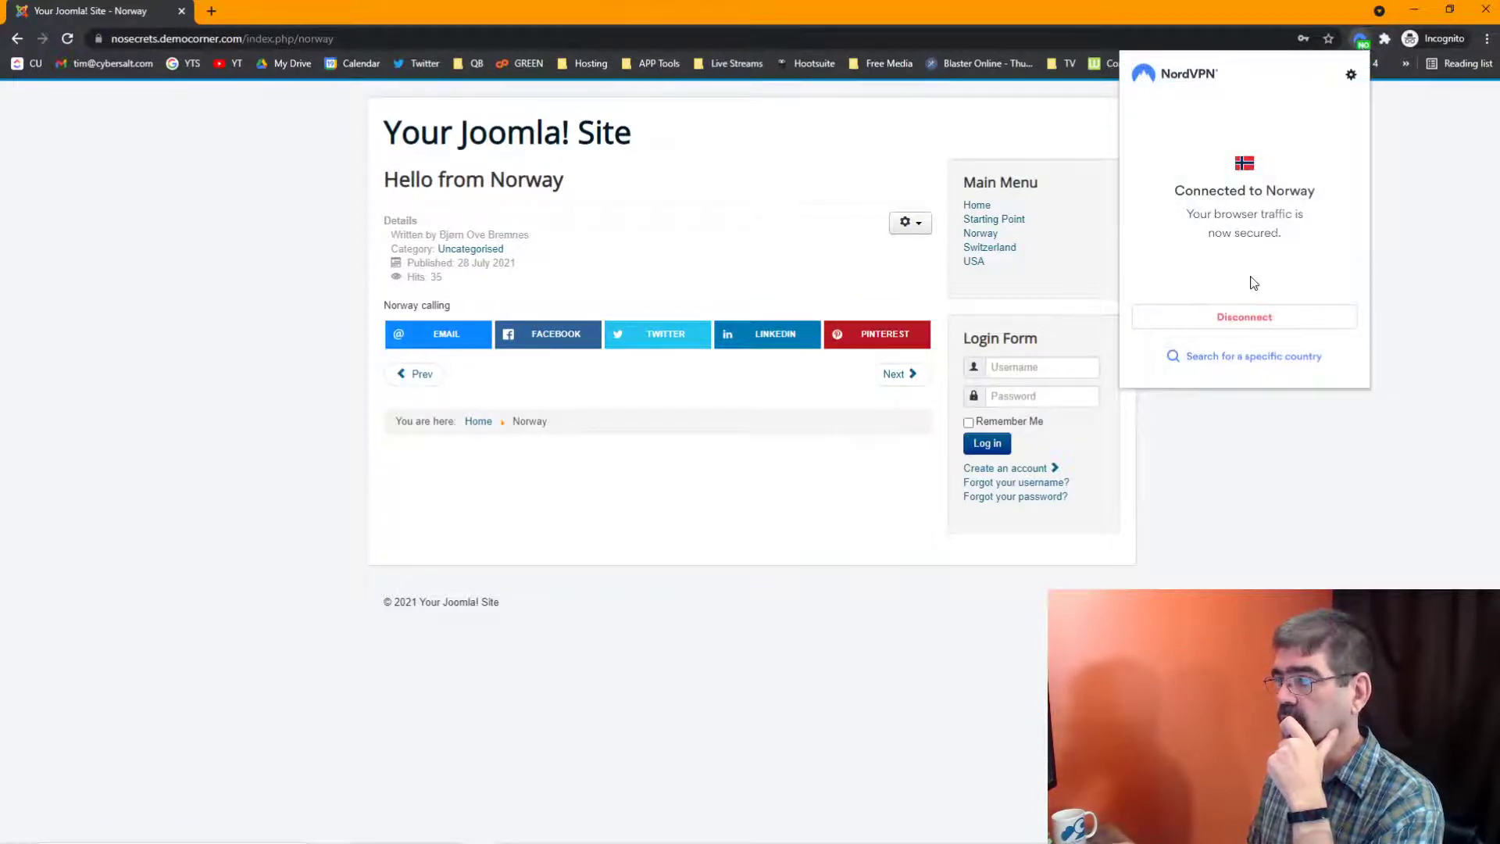
pyautogui.click(1243, 356)
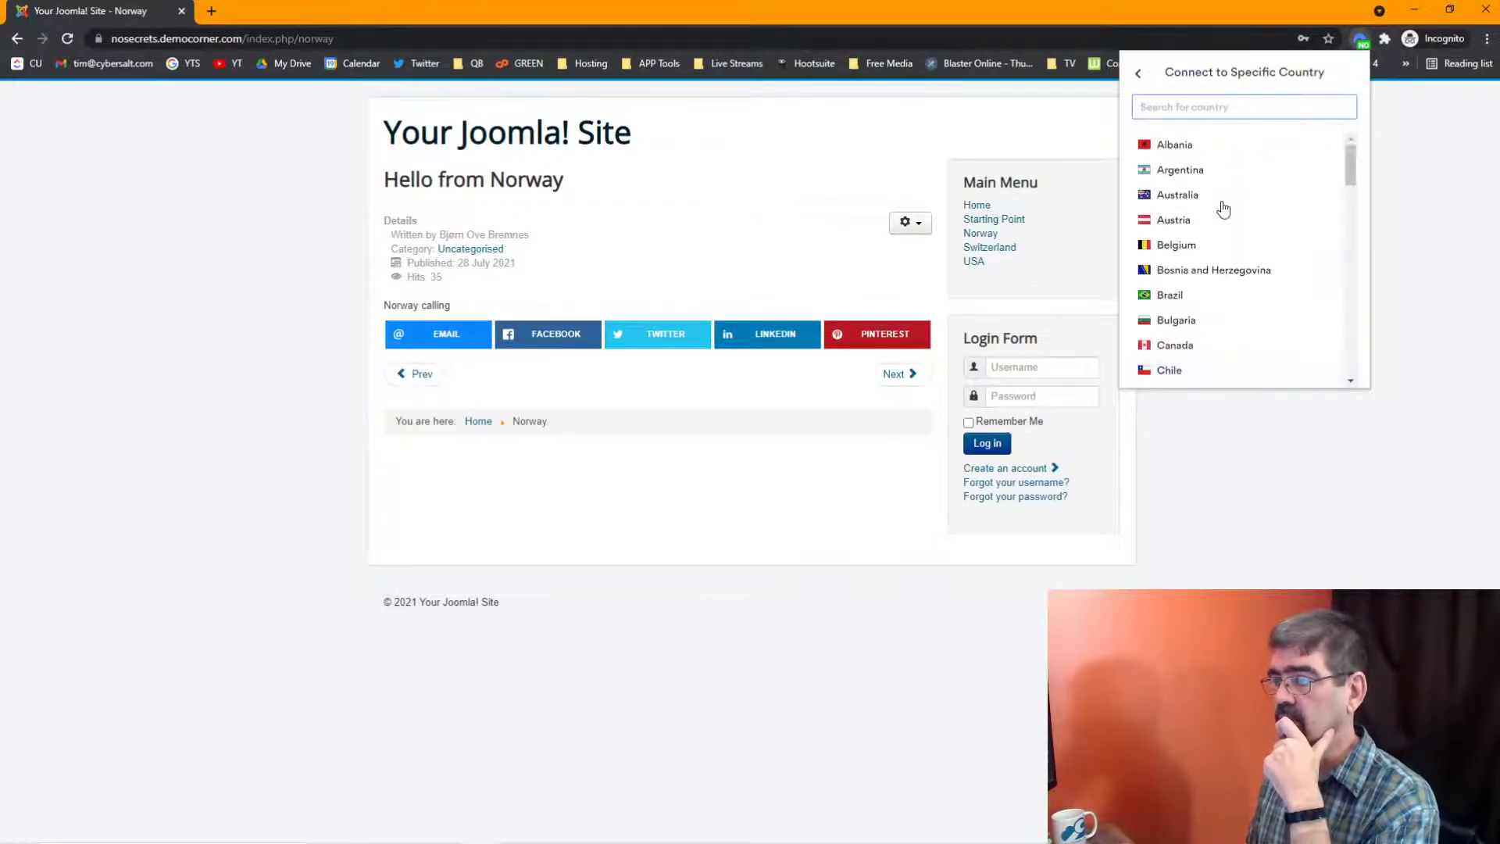
pyautogui.write('swit')
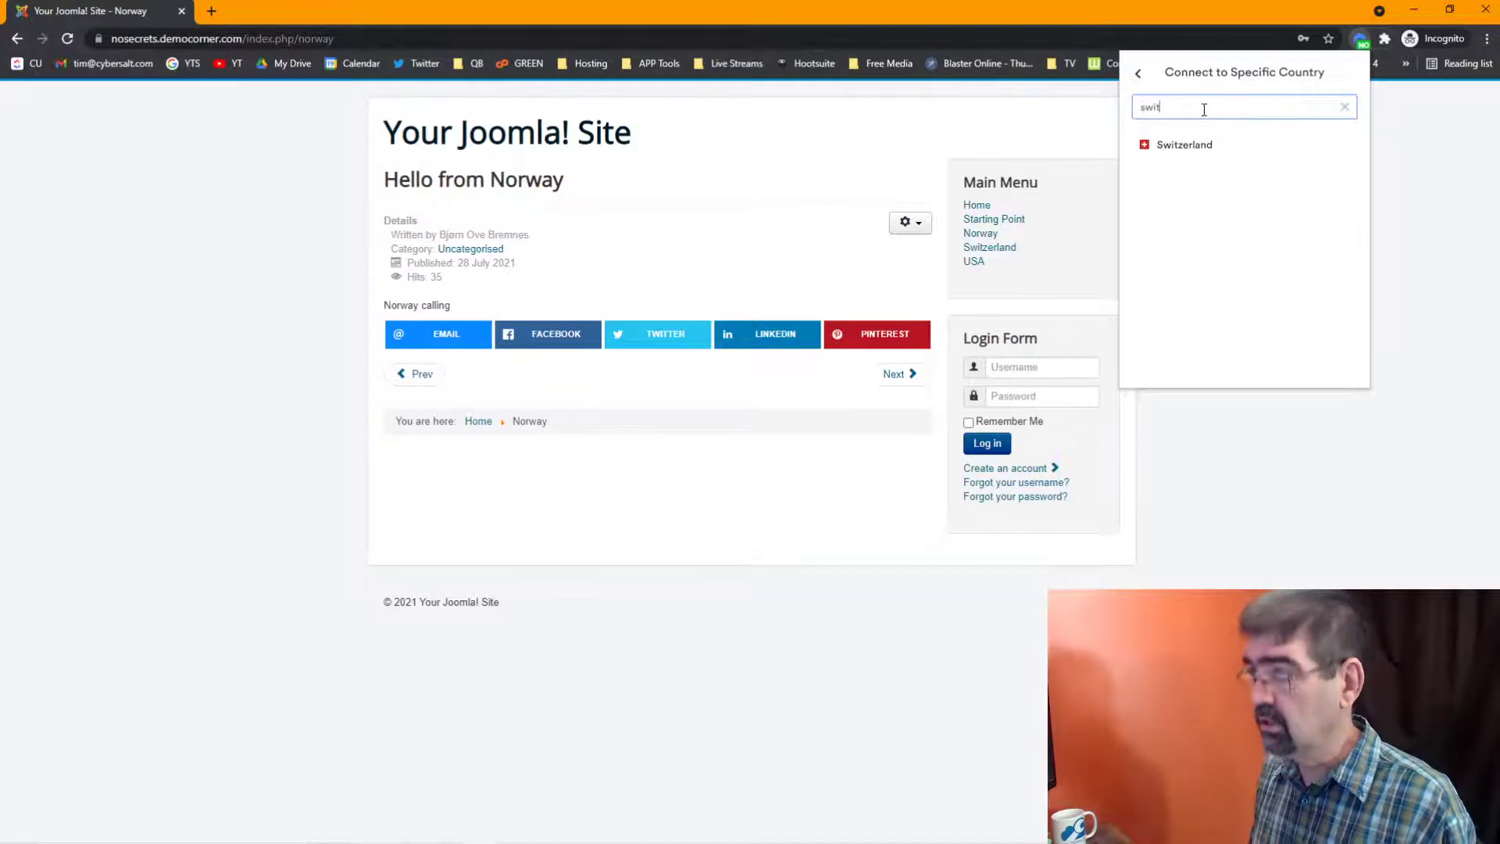
pyautogui.click(1191, 147)
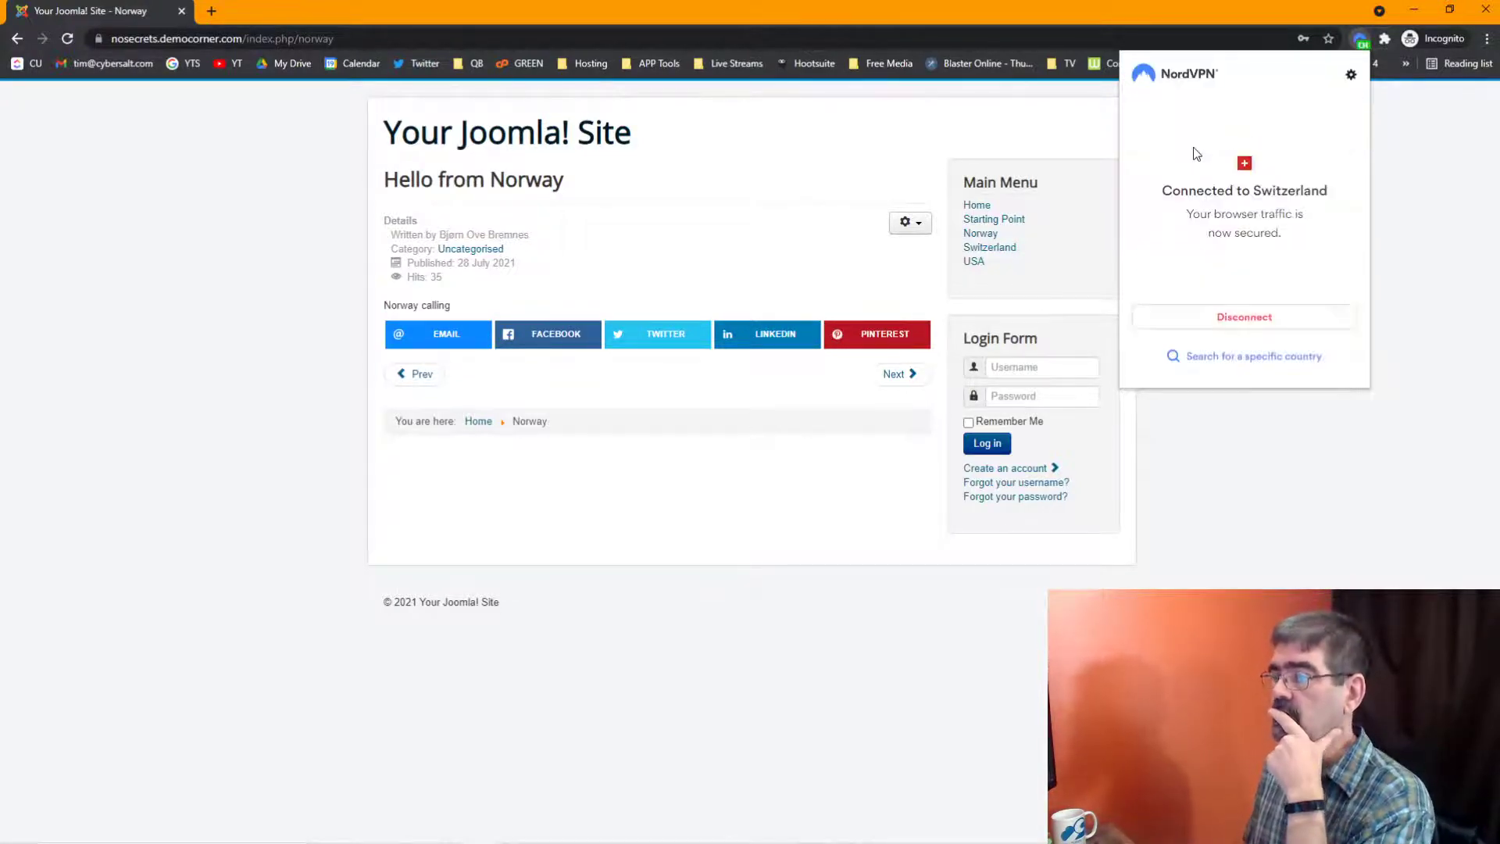
pyautogui.click(1018, 145)
# Step: Test the Starting Point link over the Switzerland connection, and return to the Starting Point menu item editor
pyautogui.click(1011, 222)
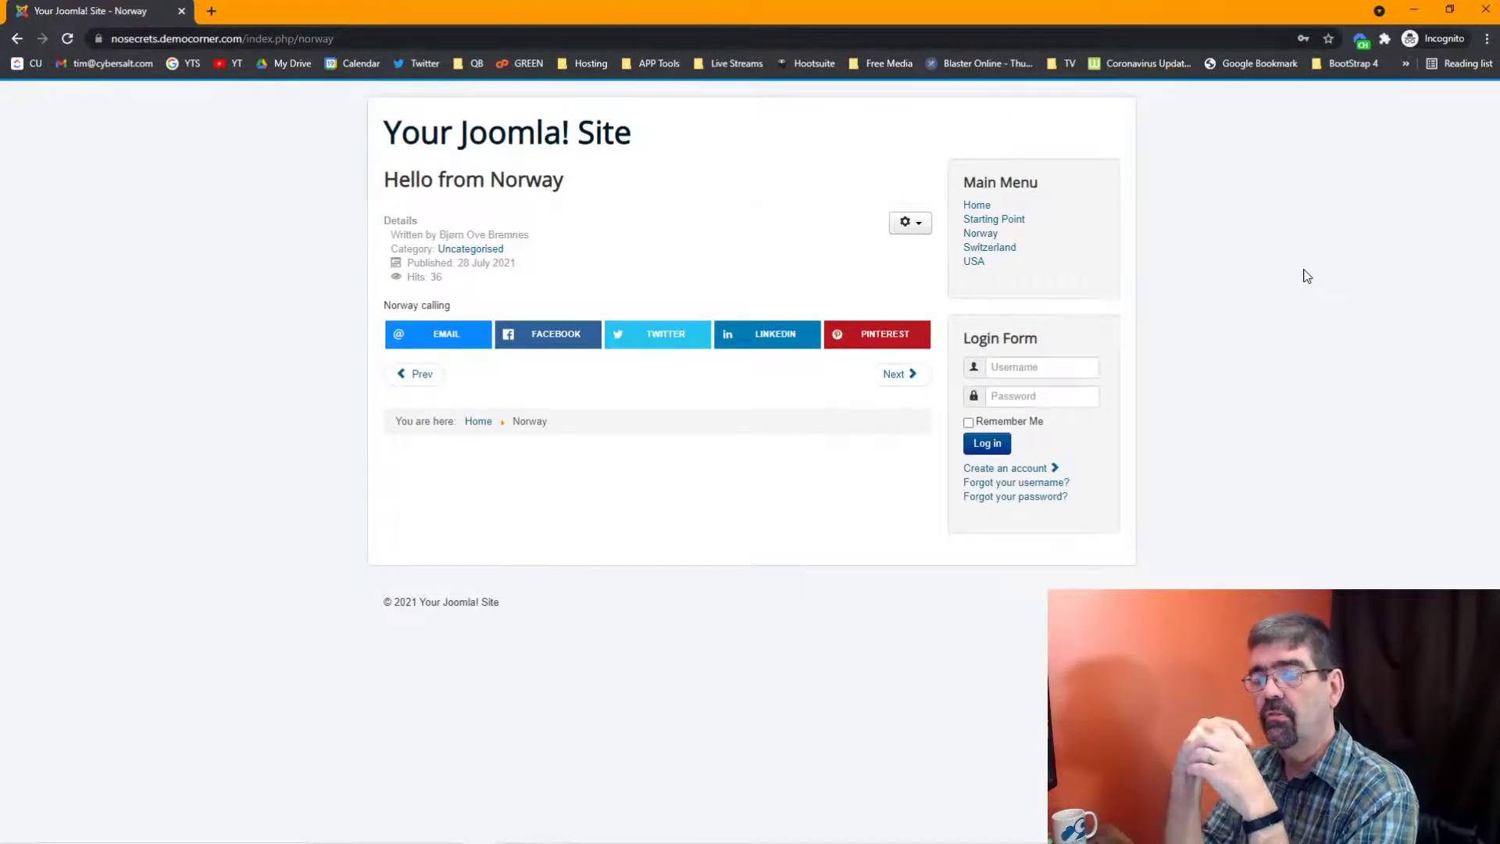
pyautogui.click(997, 227)
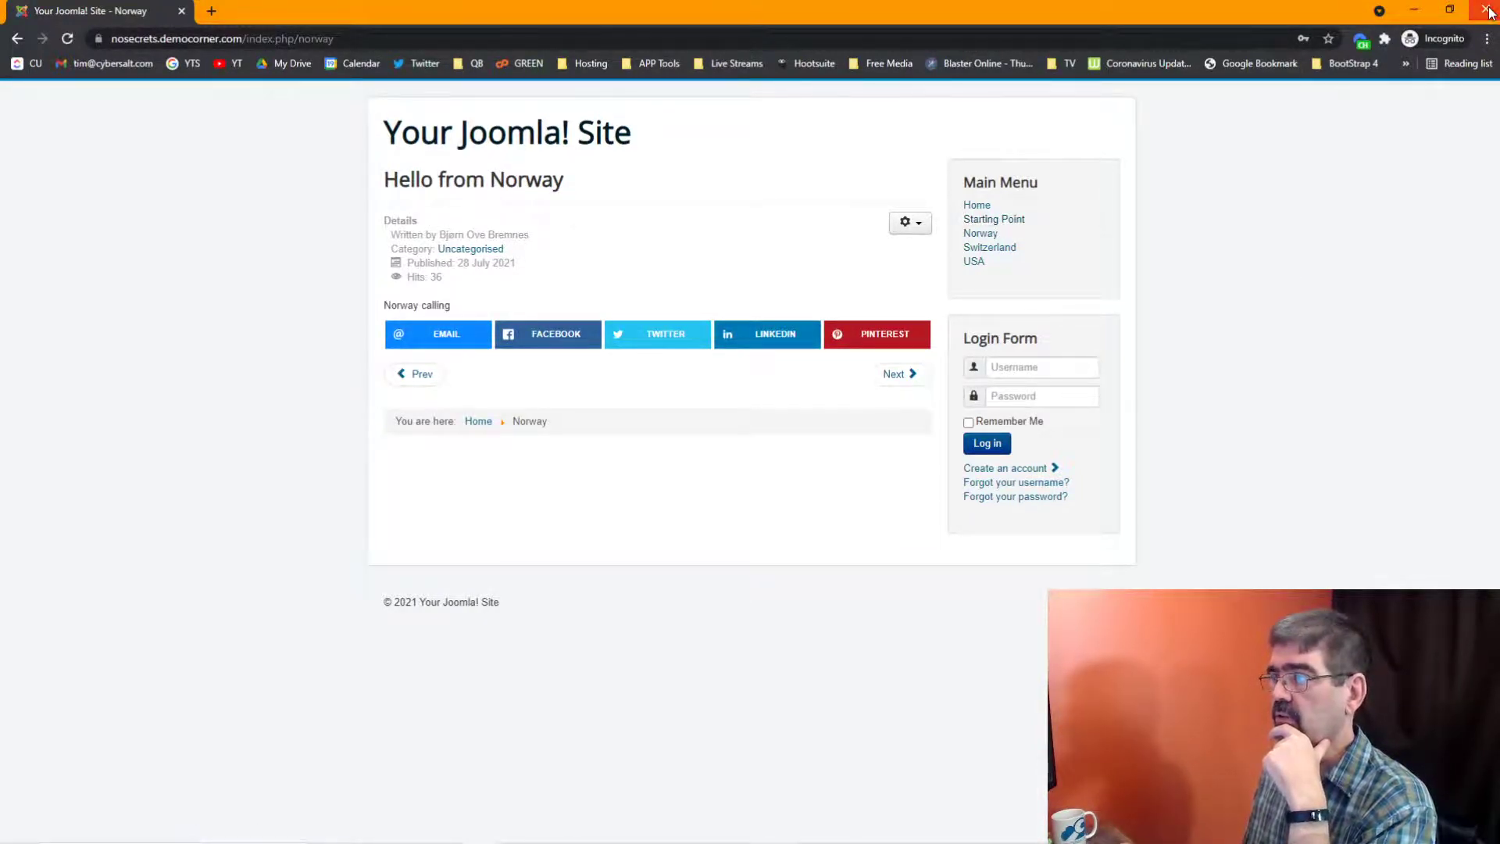
pyautogui.hotkey('alt', 'Tab')
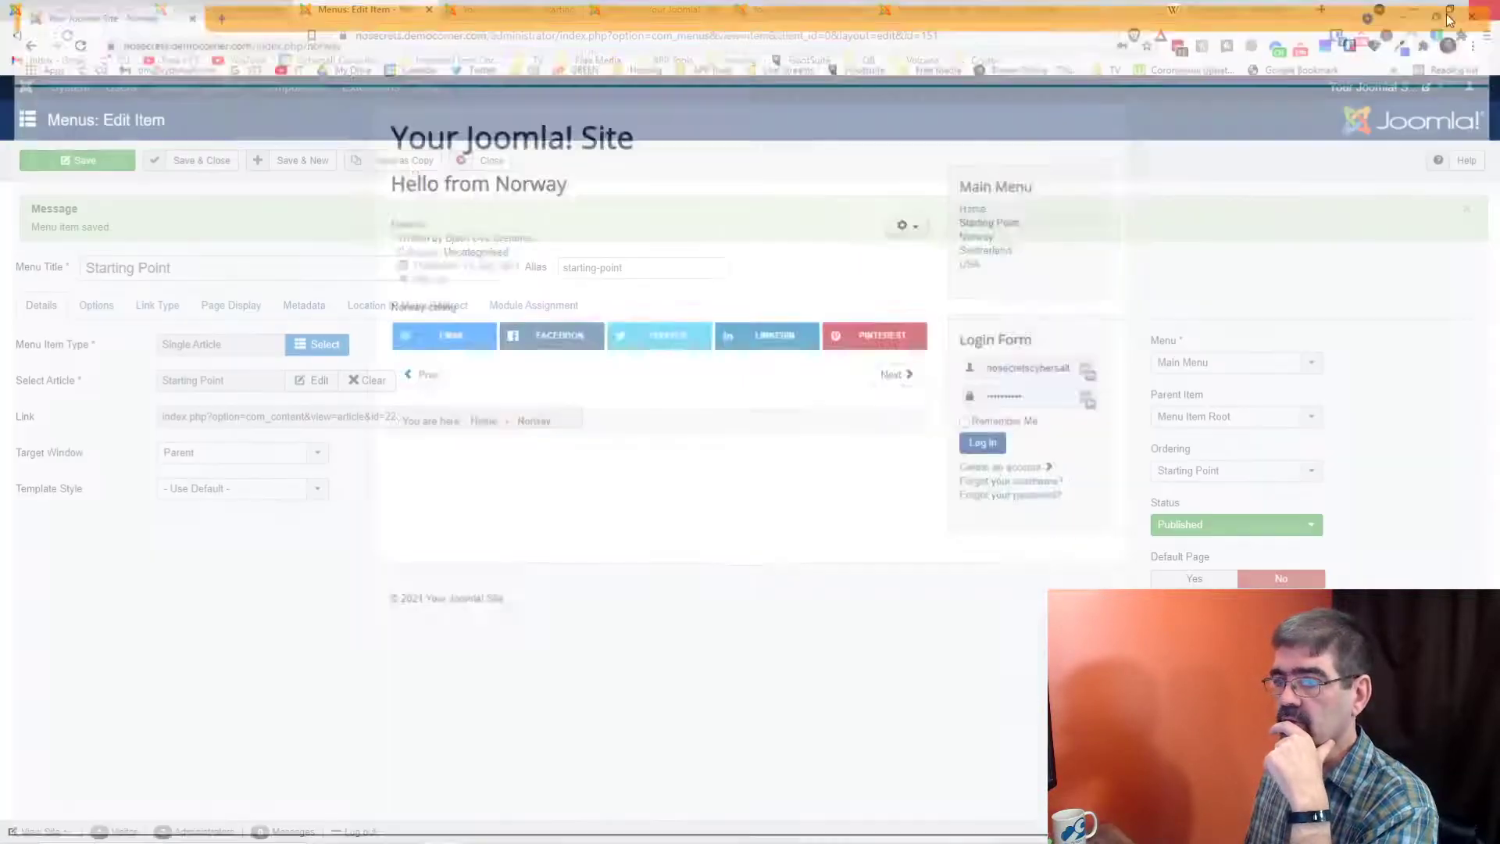
# Step: Open nosecrets.democorner.com in a fresh Chrome Incognito window and test its Starting Point link over the Switzerland connection
pyautogui.moveTo(467, 841)
pyautogui.click(518, 829)
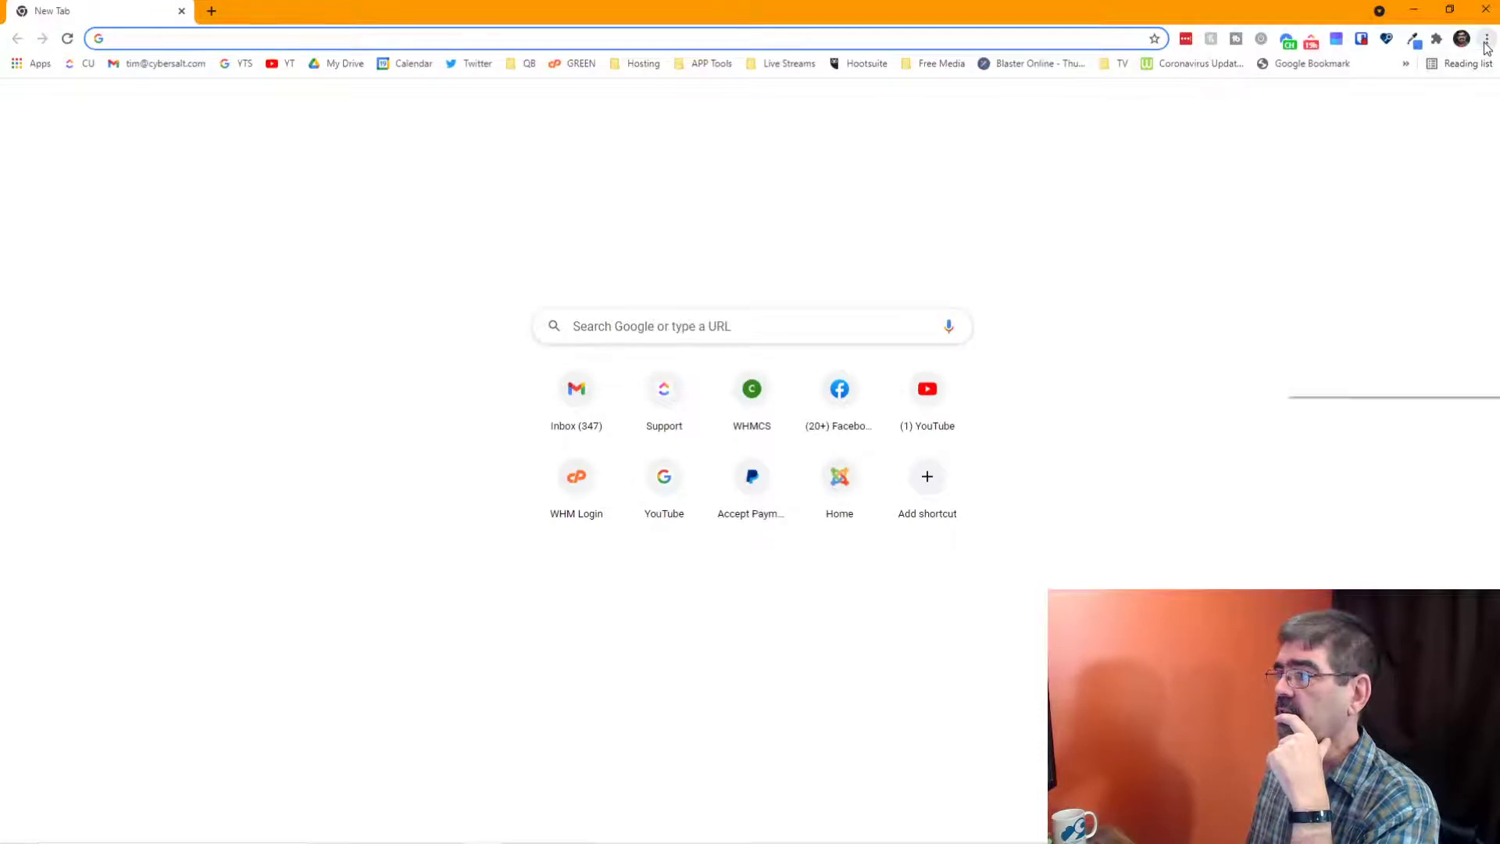
pyautogui.click(1486, 39)
pyautogui.click(1431, 96)
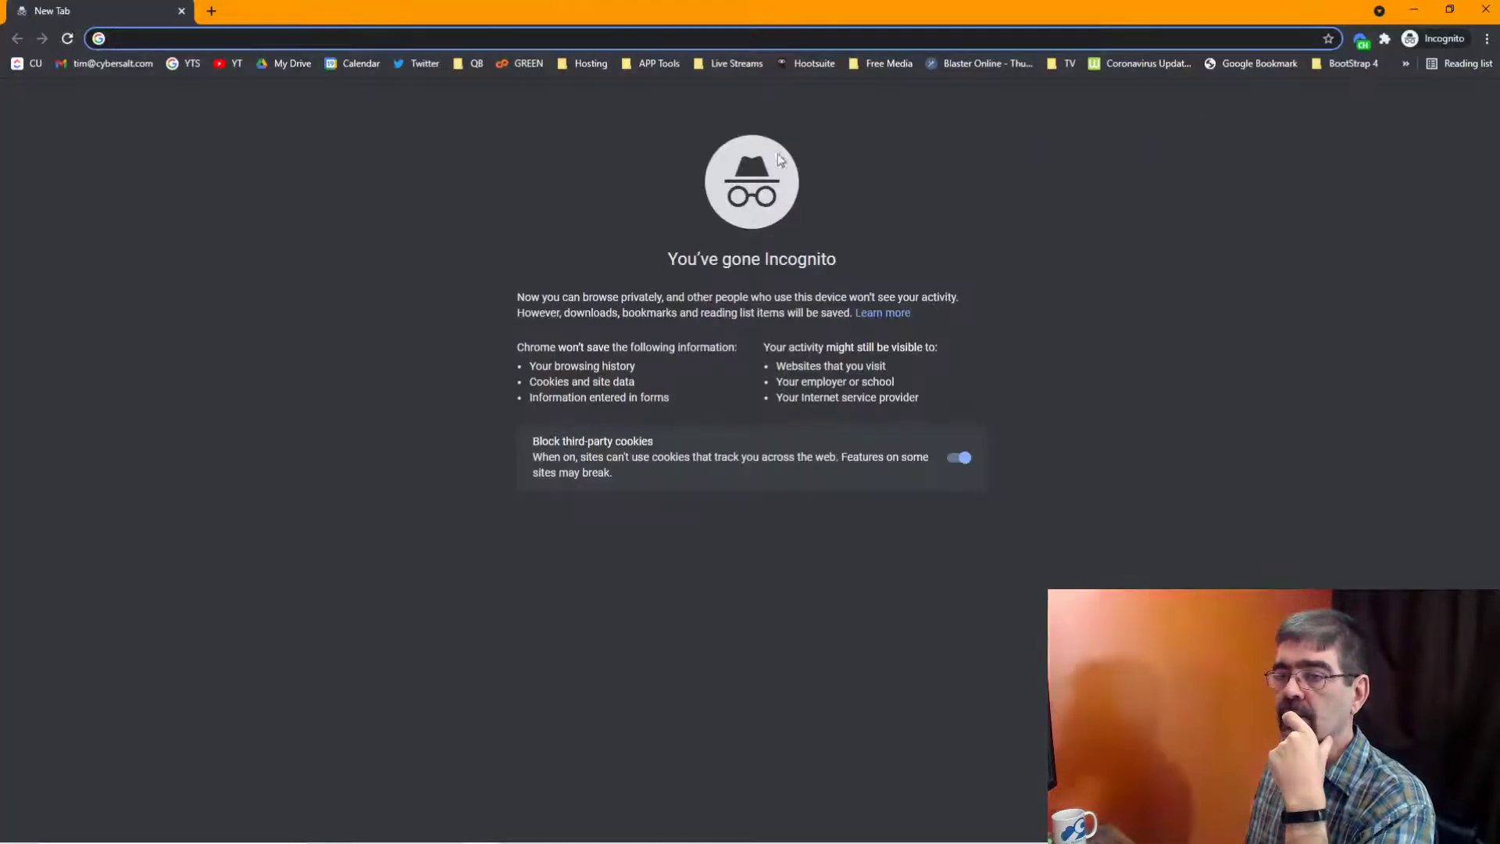
pyautogui.write('nosecrets.democorner.com')
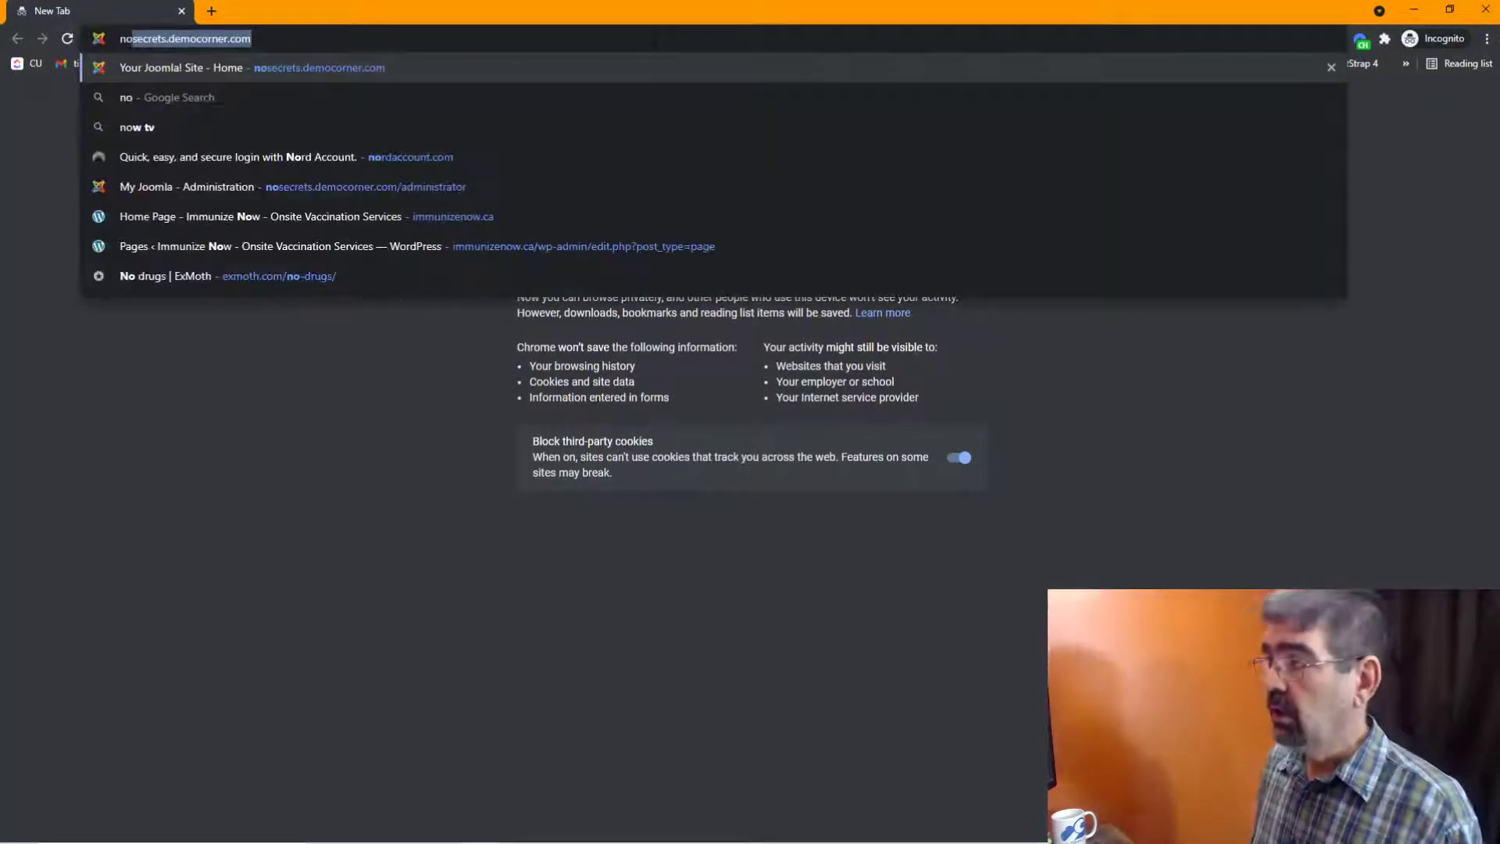
pyautogui.press('Return')
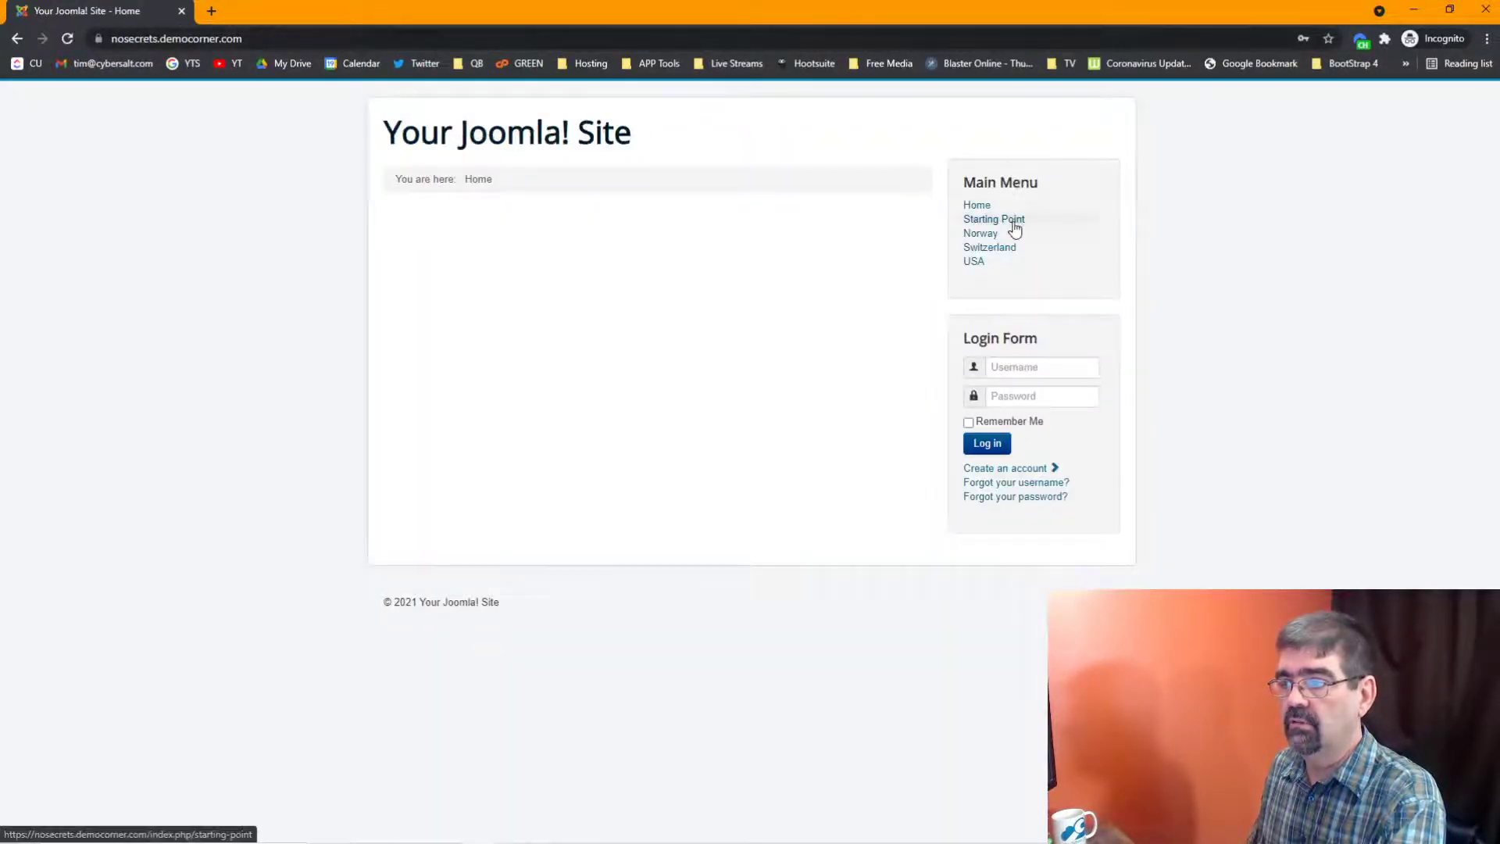
pyautogui.click(1014, 225)
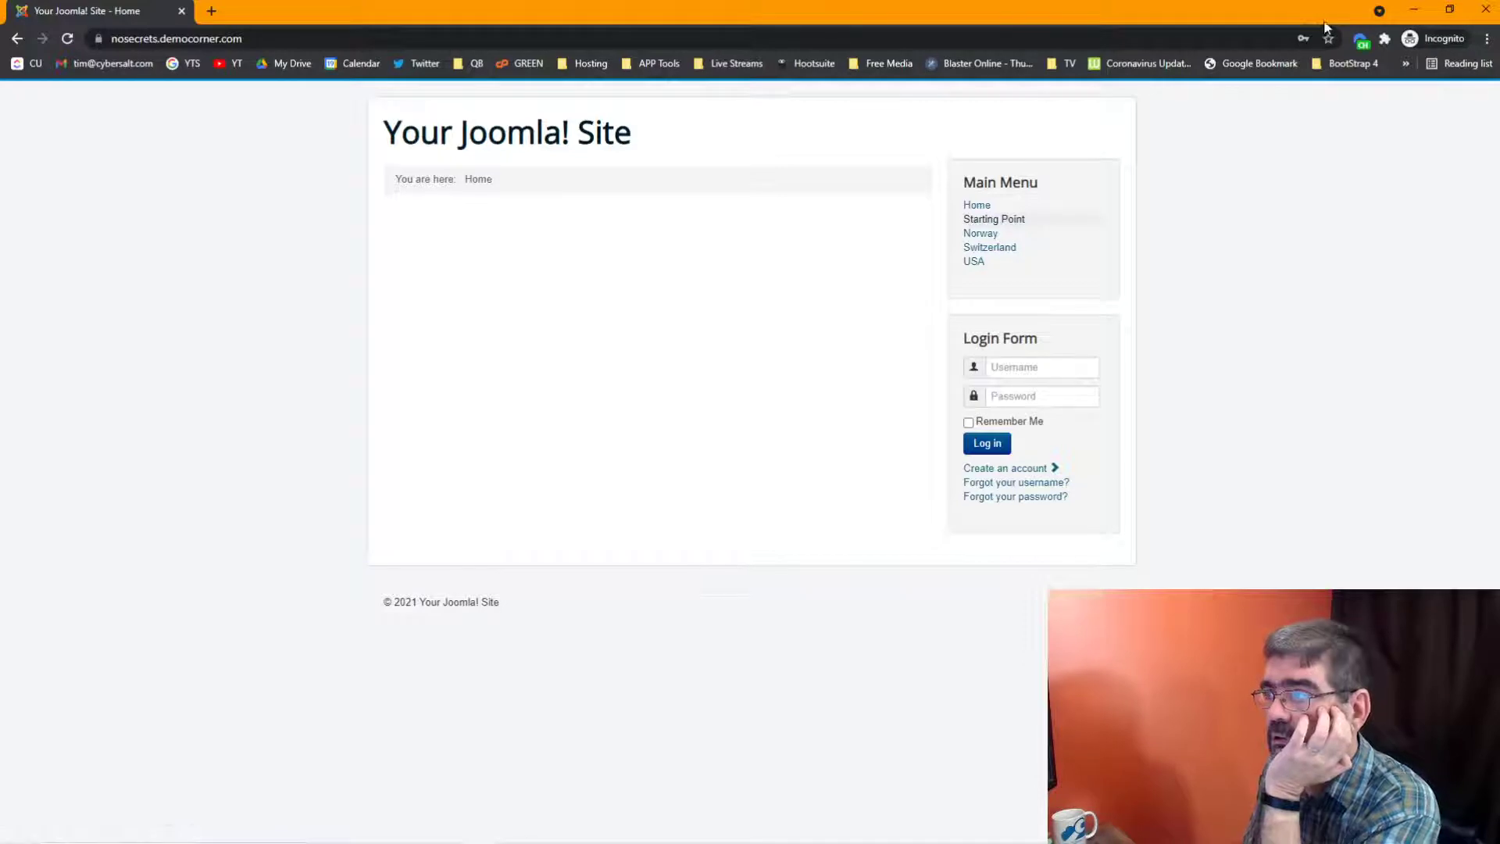
# Step: Switch the NordVPN extension's connection from Switzerland to Norway
pyautogui.click(1361, 41)
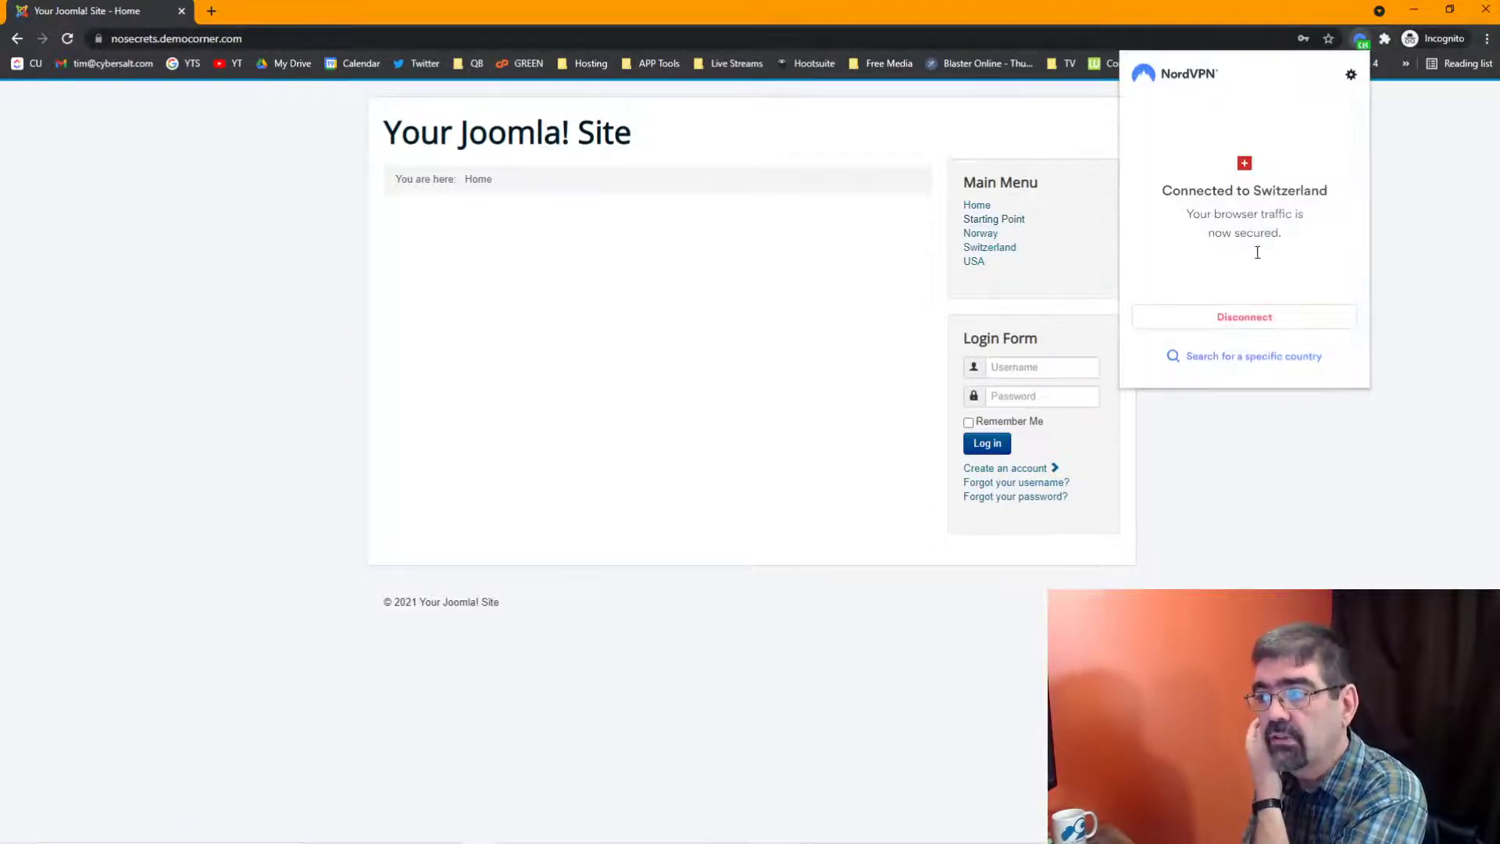
pyautogui.click(1263, 358)
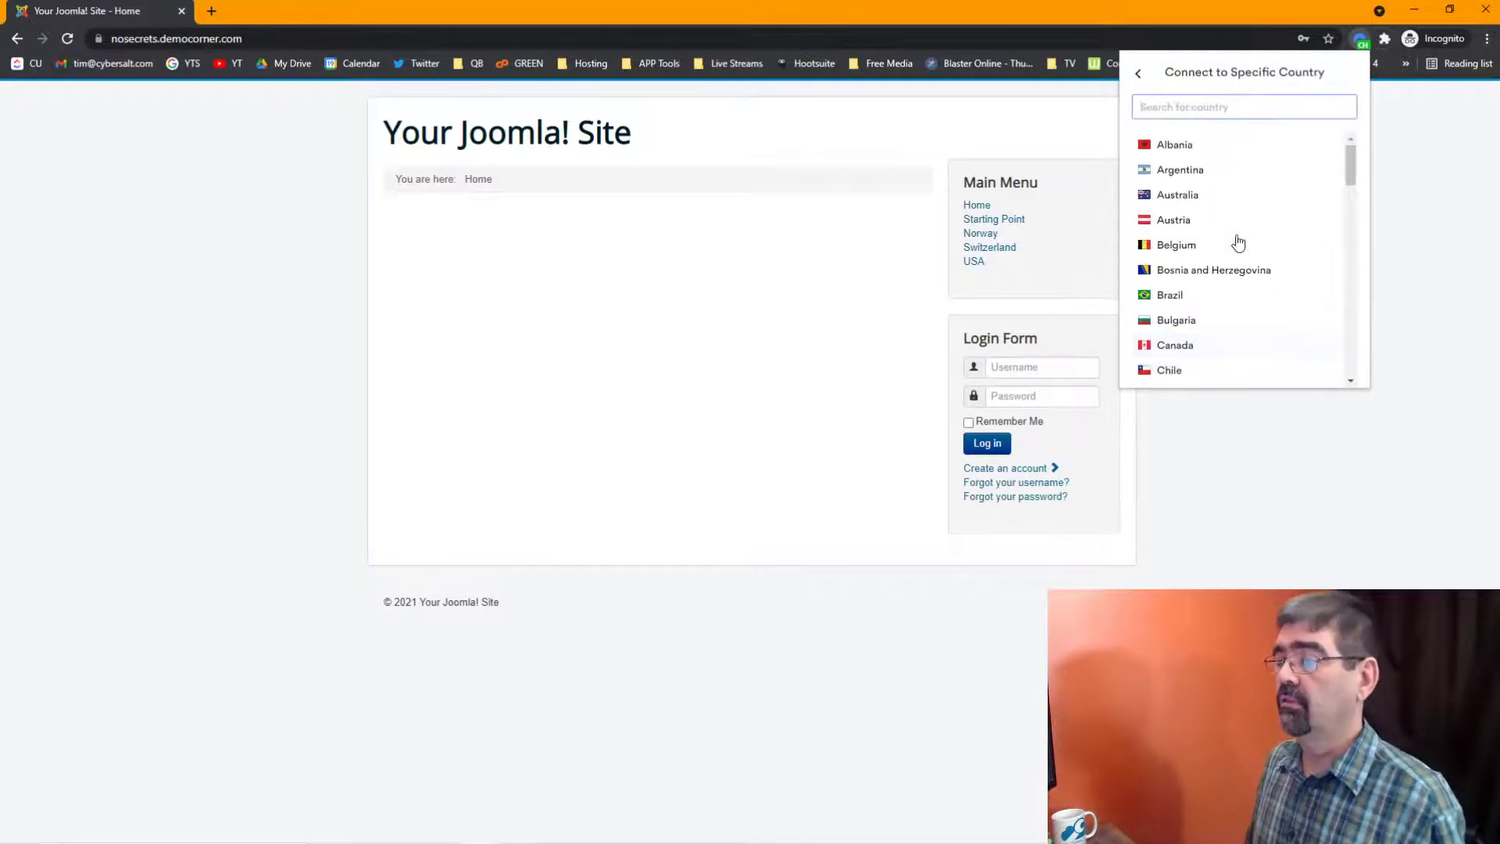
pyautogui.scroll(-10, 1218, 221)
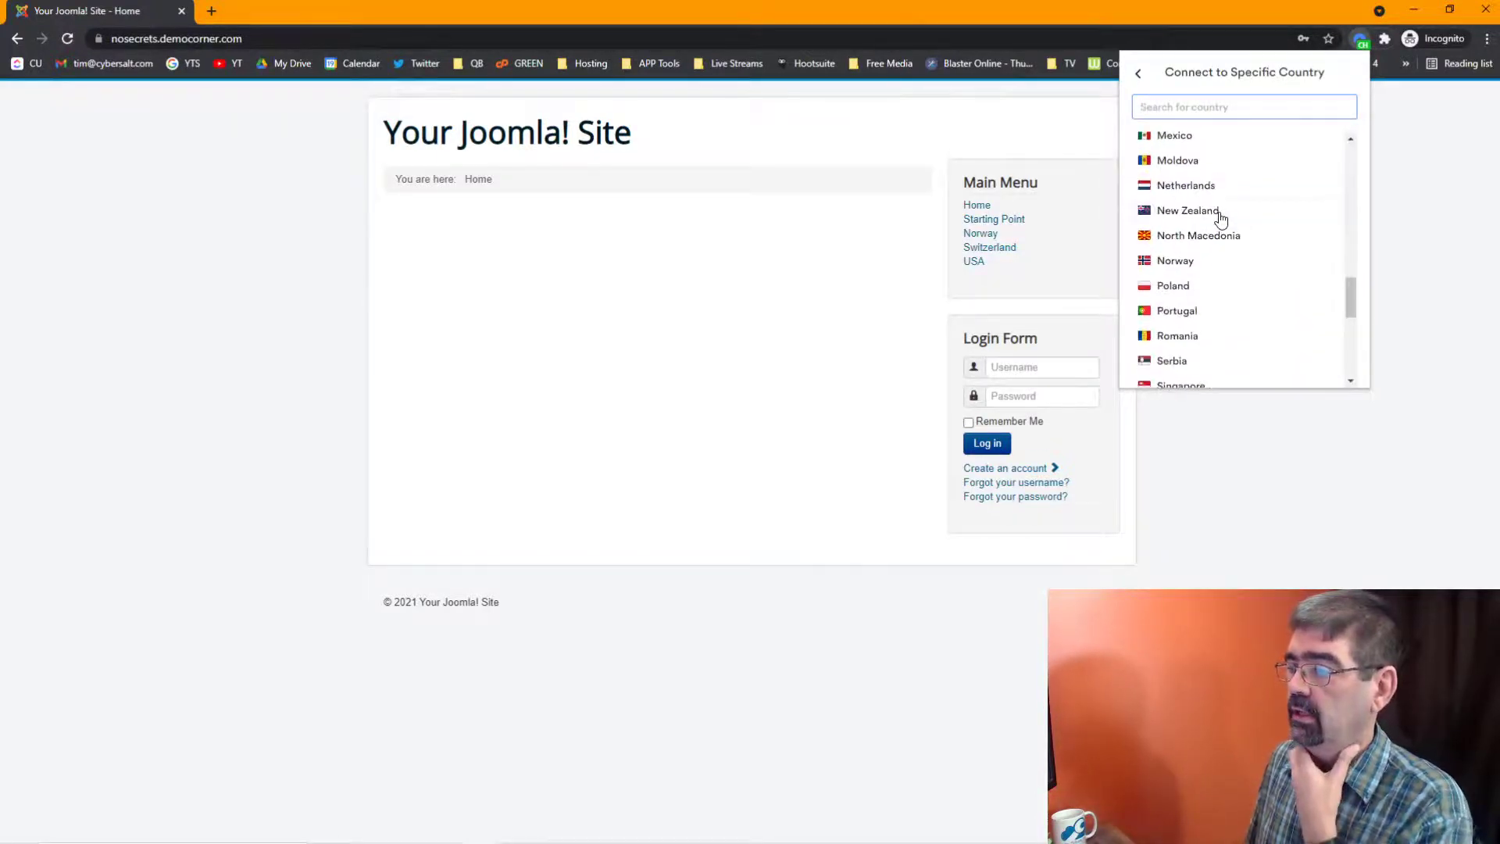
pyautogui.click(1208, 255)
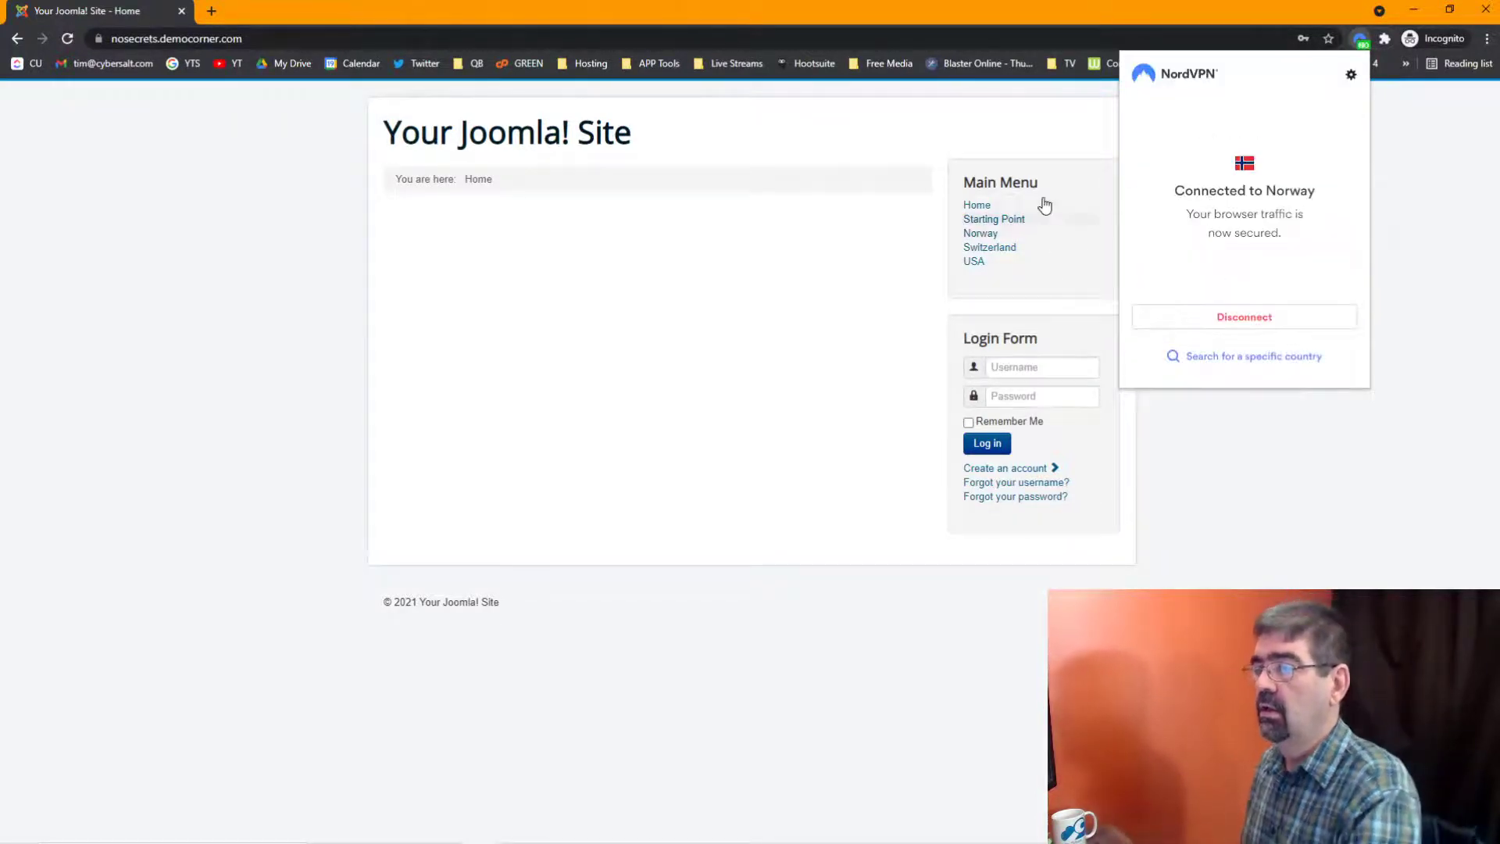
pyautogui.click(1014, 129)
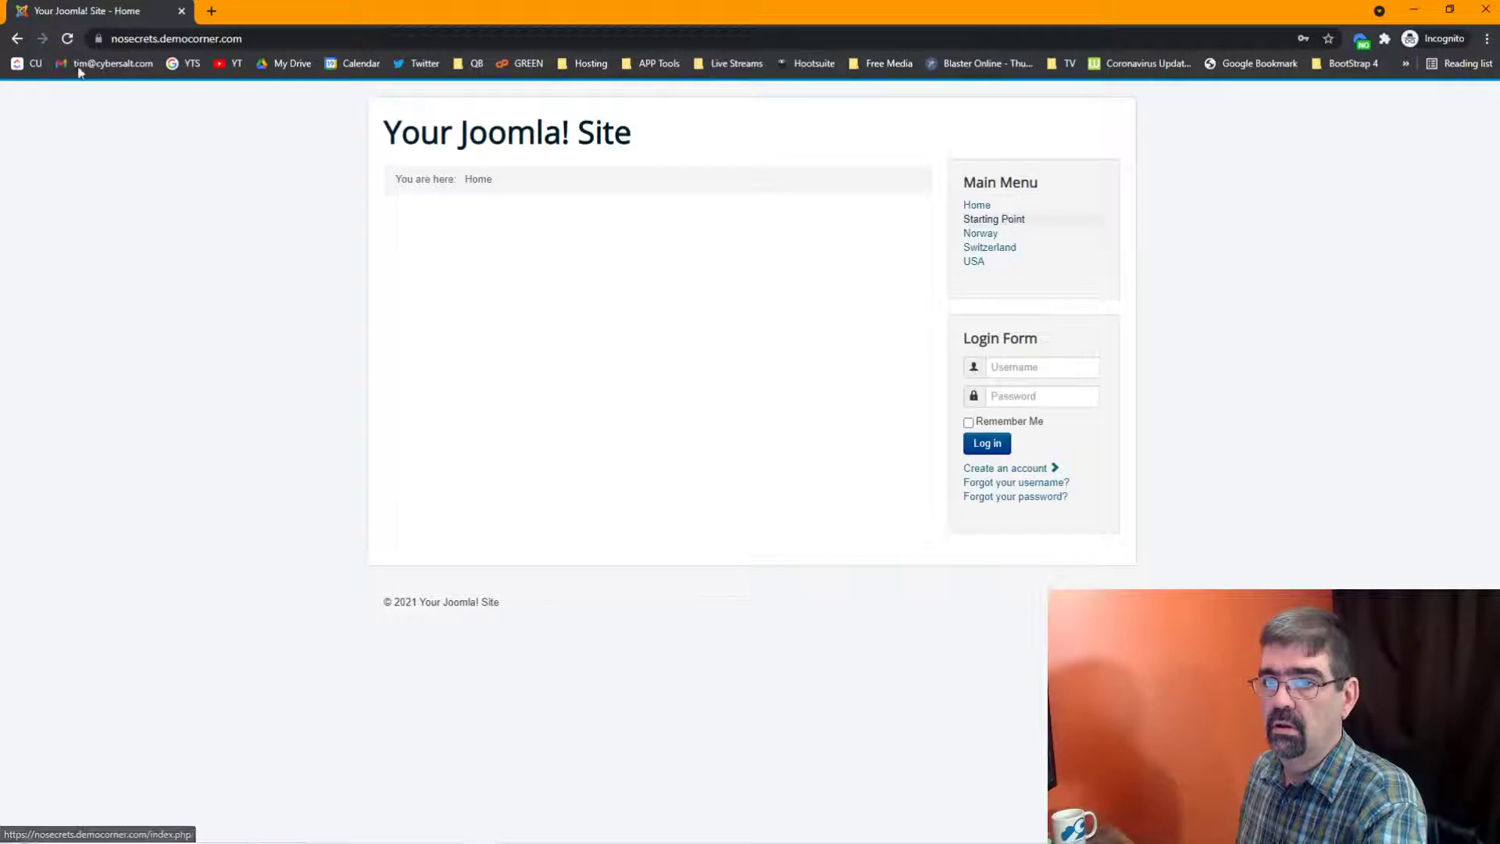
# Step: Reload the site, test its Norway, Starting Point and Home links over the Norway connection, and close both Chrome windows
pyautogui.click(67, 38)
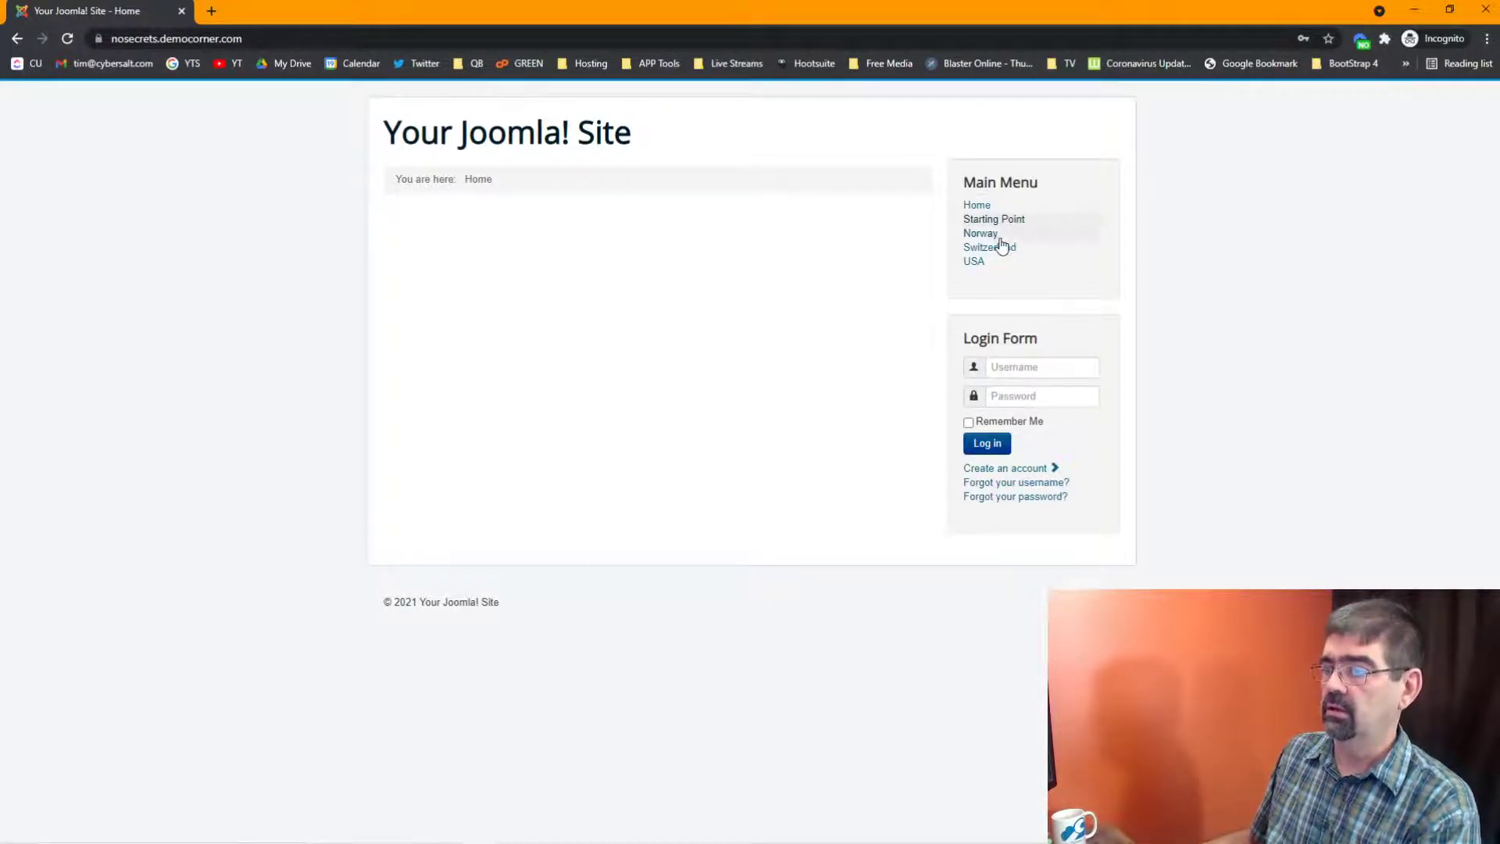
pyautogui.click(999, 238)
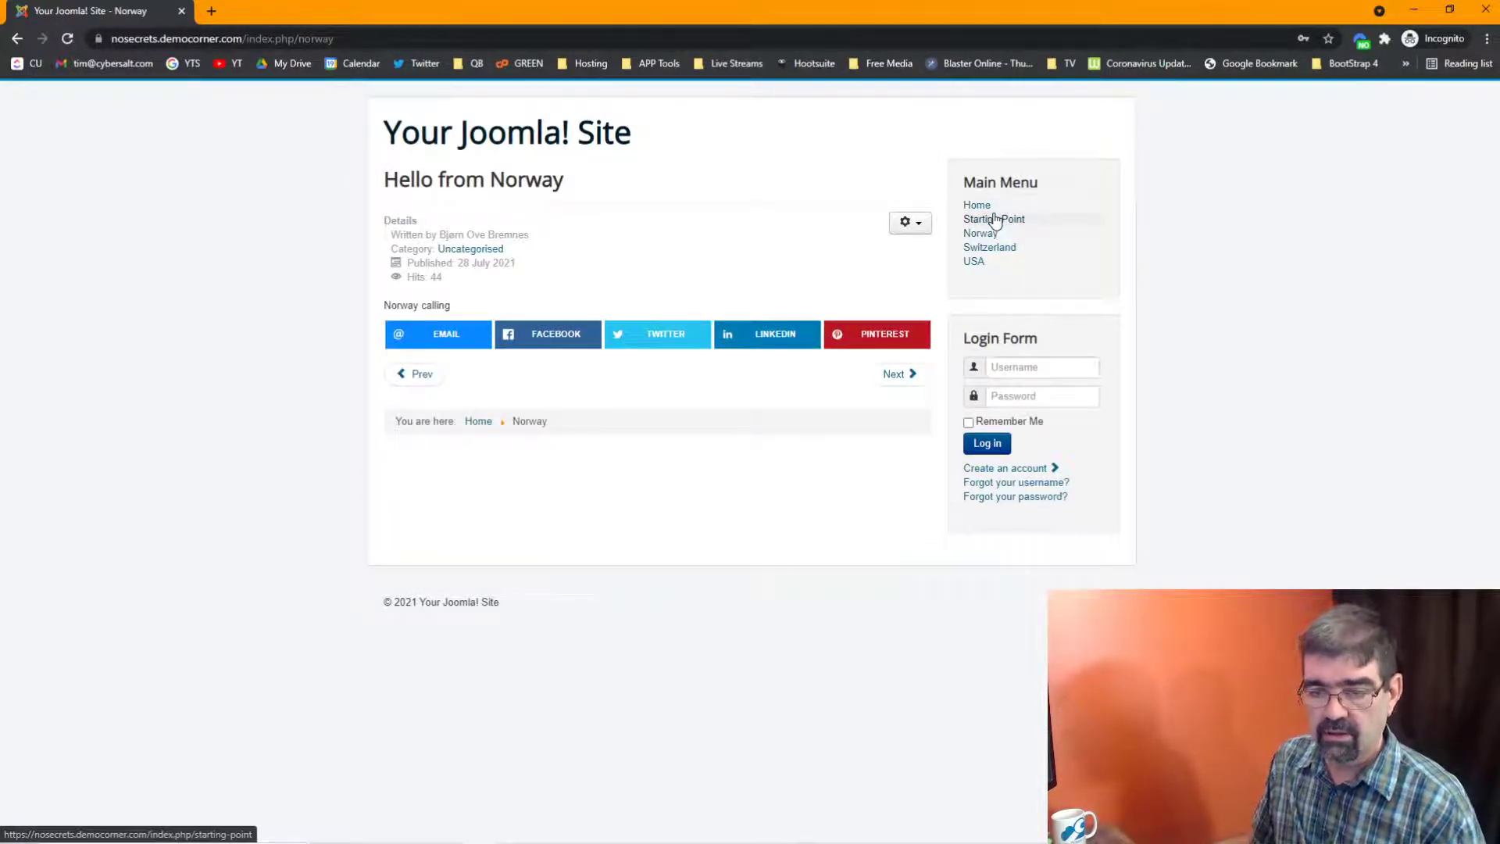
pyautogui.click(995, 221)
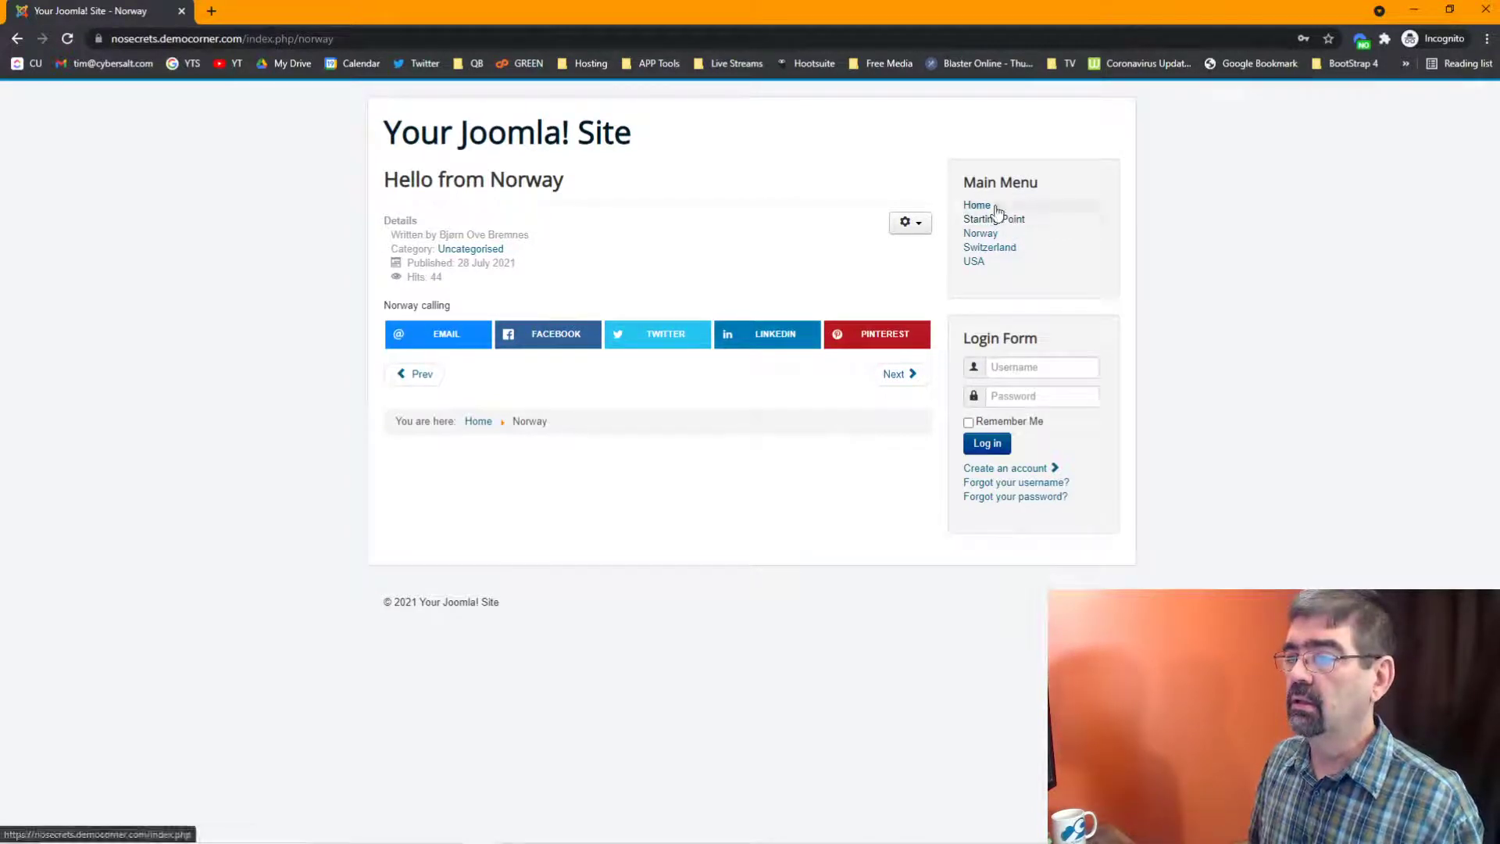
pyautogui.click(990, 207)
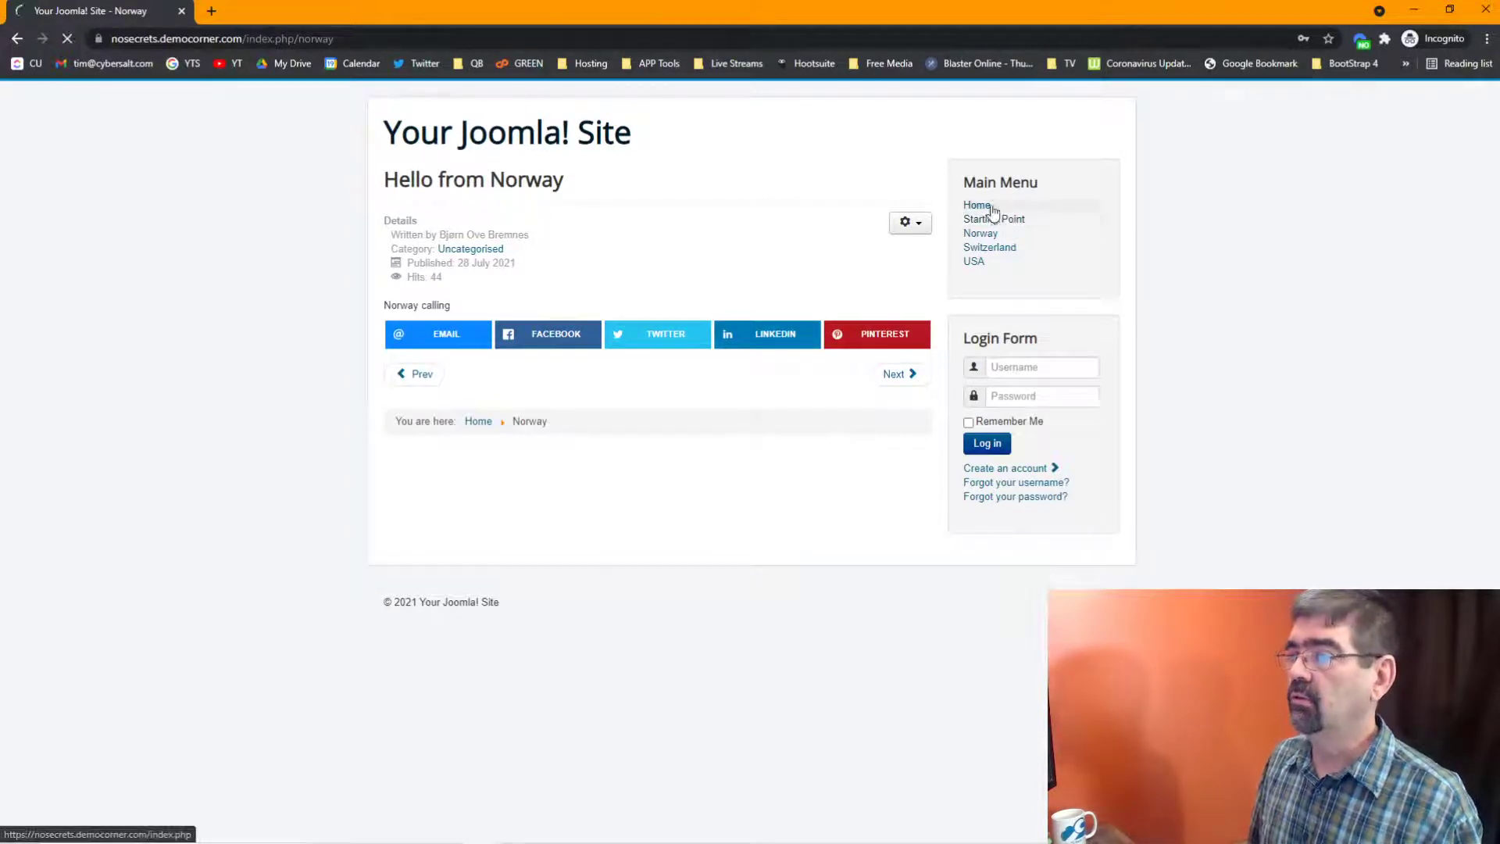
pyautogui.click(755, 37)
pyautogui.press('Return')
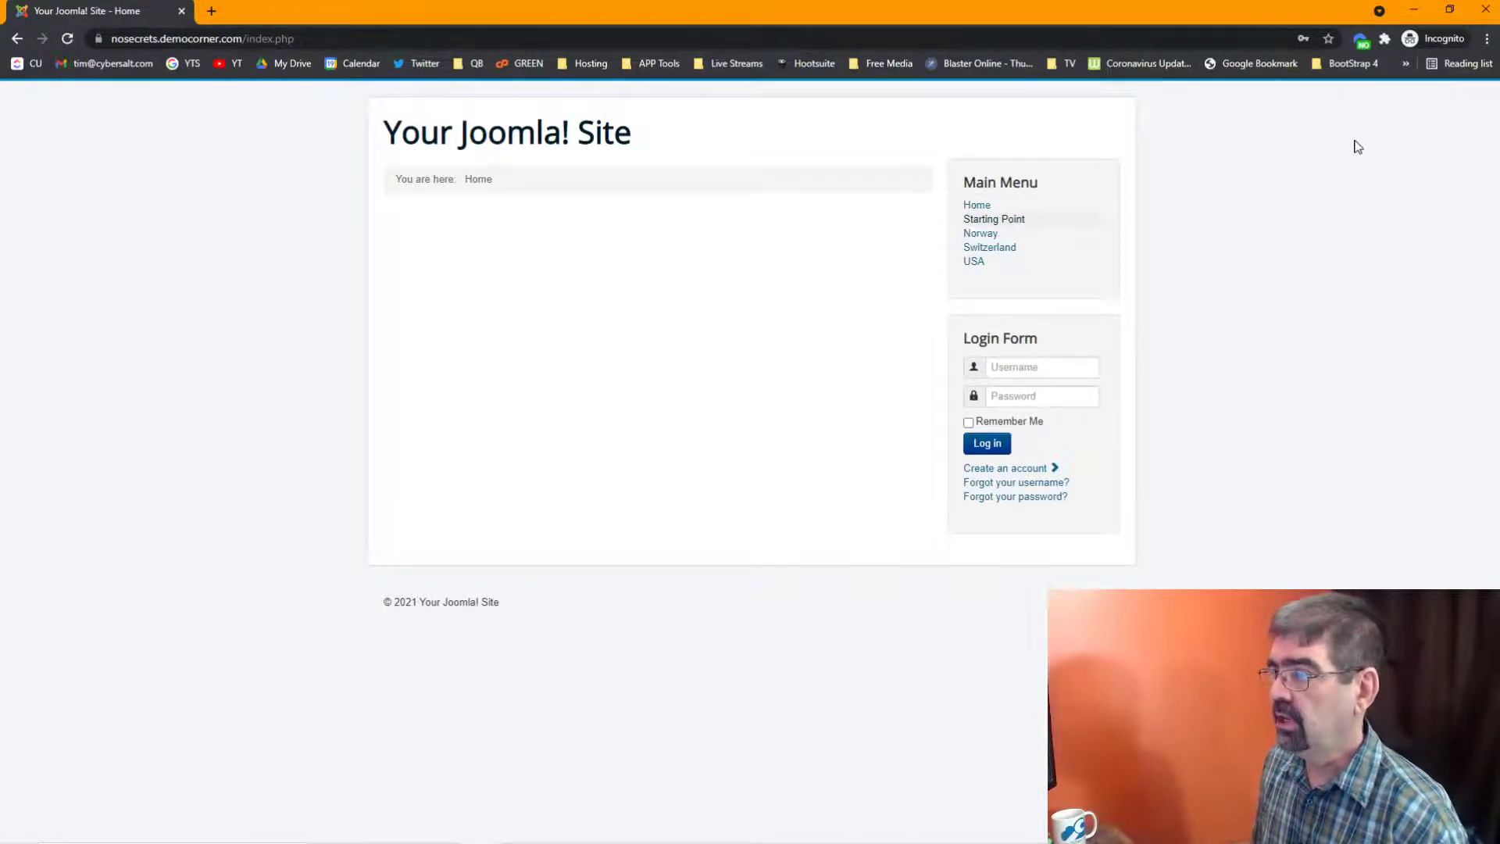
pyautogui.click(1484, 12)
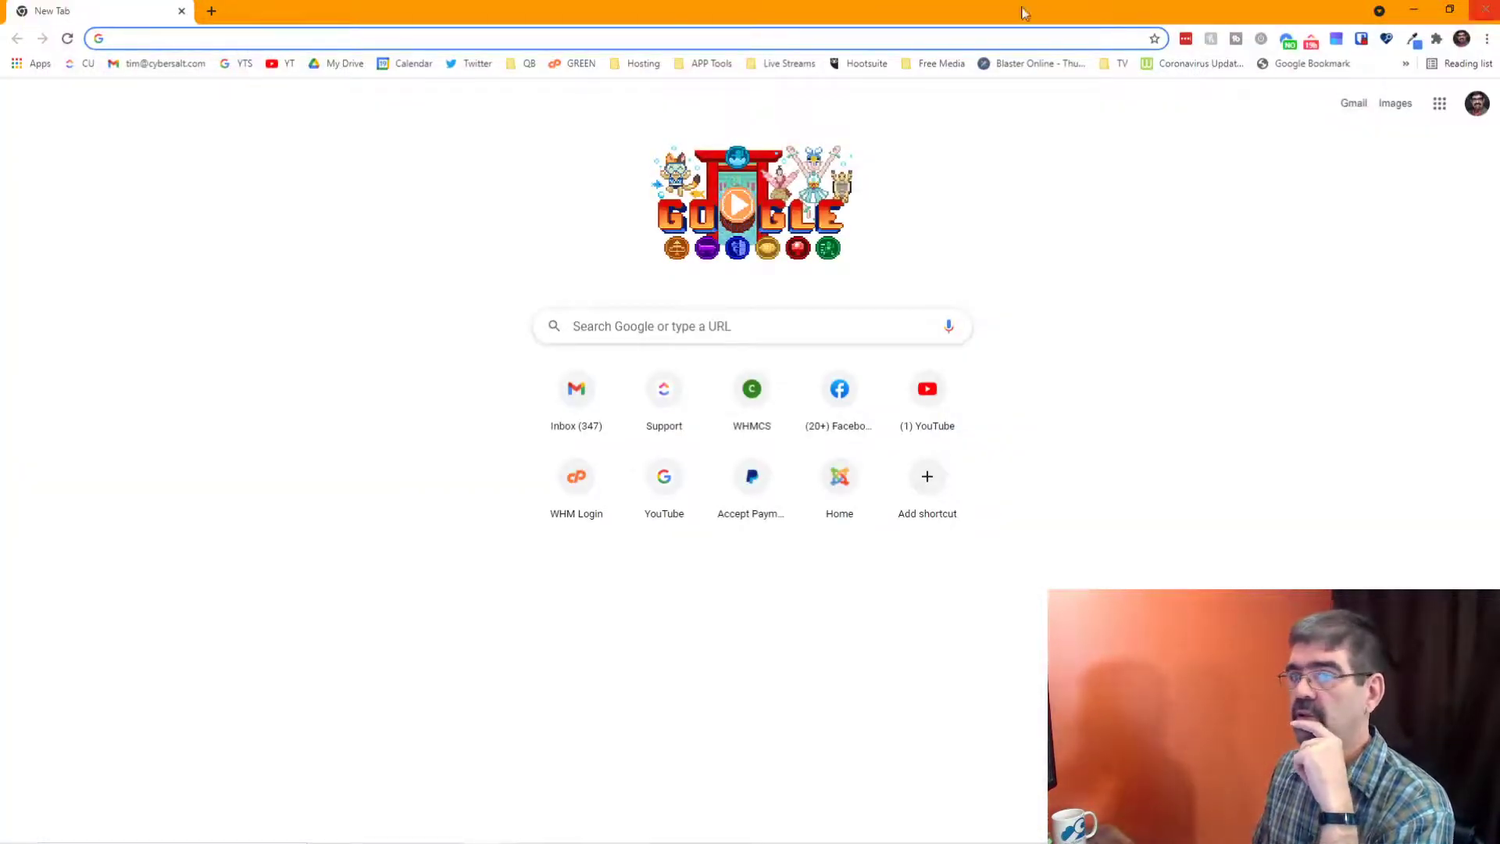
pyautogui.click(1487, 12)
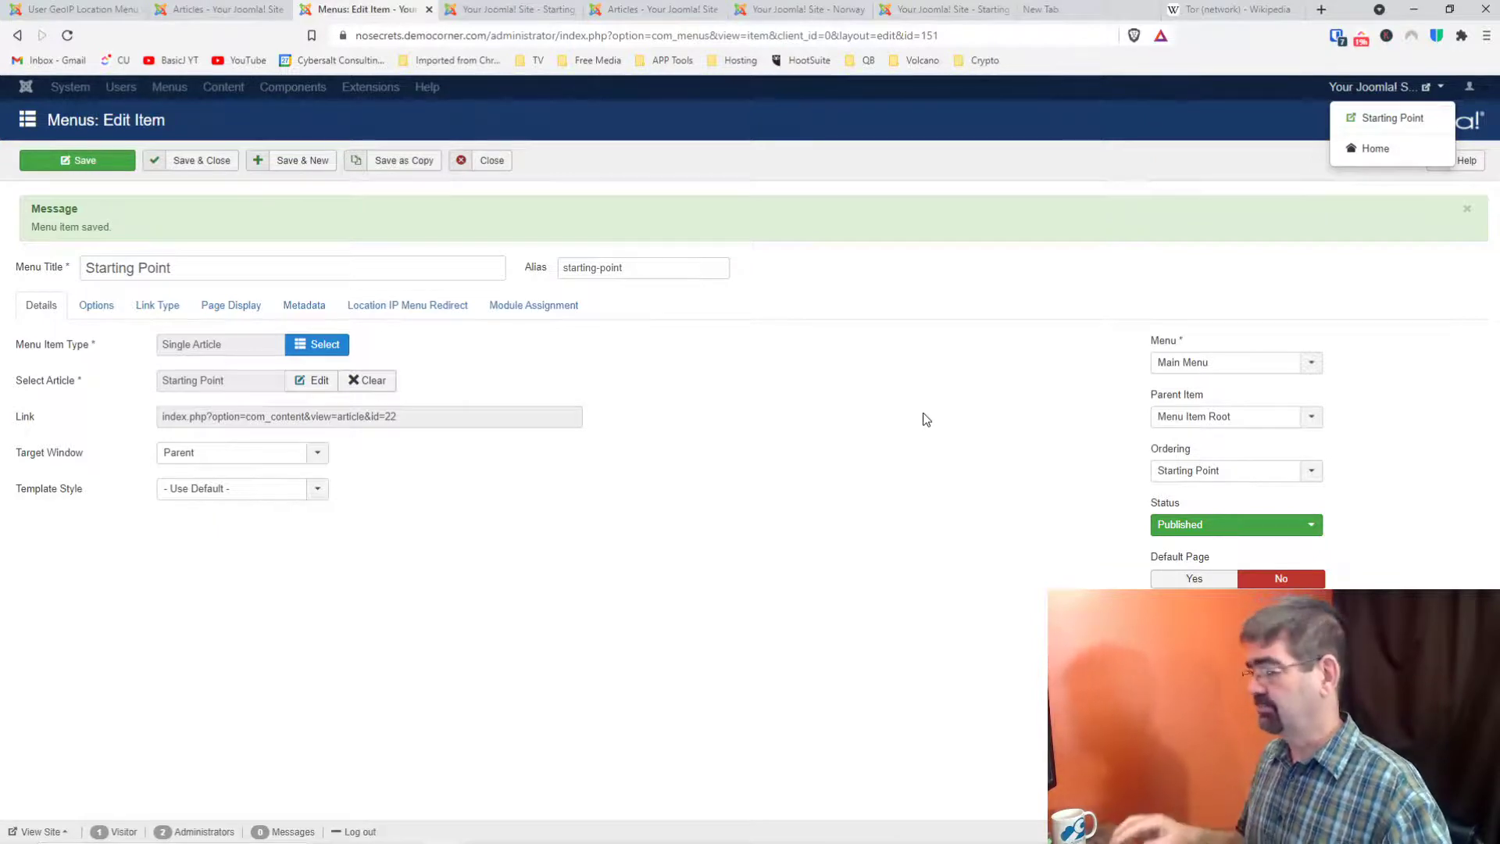
# Step: Open regularlabs.com in the empty Brave tab
pyautogui.click(1043, 9)
pyautogui.click(995, 36)
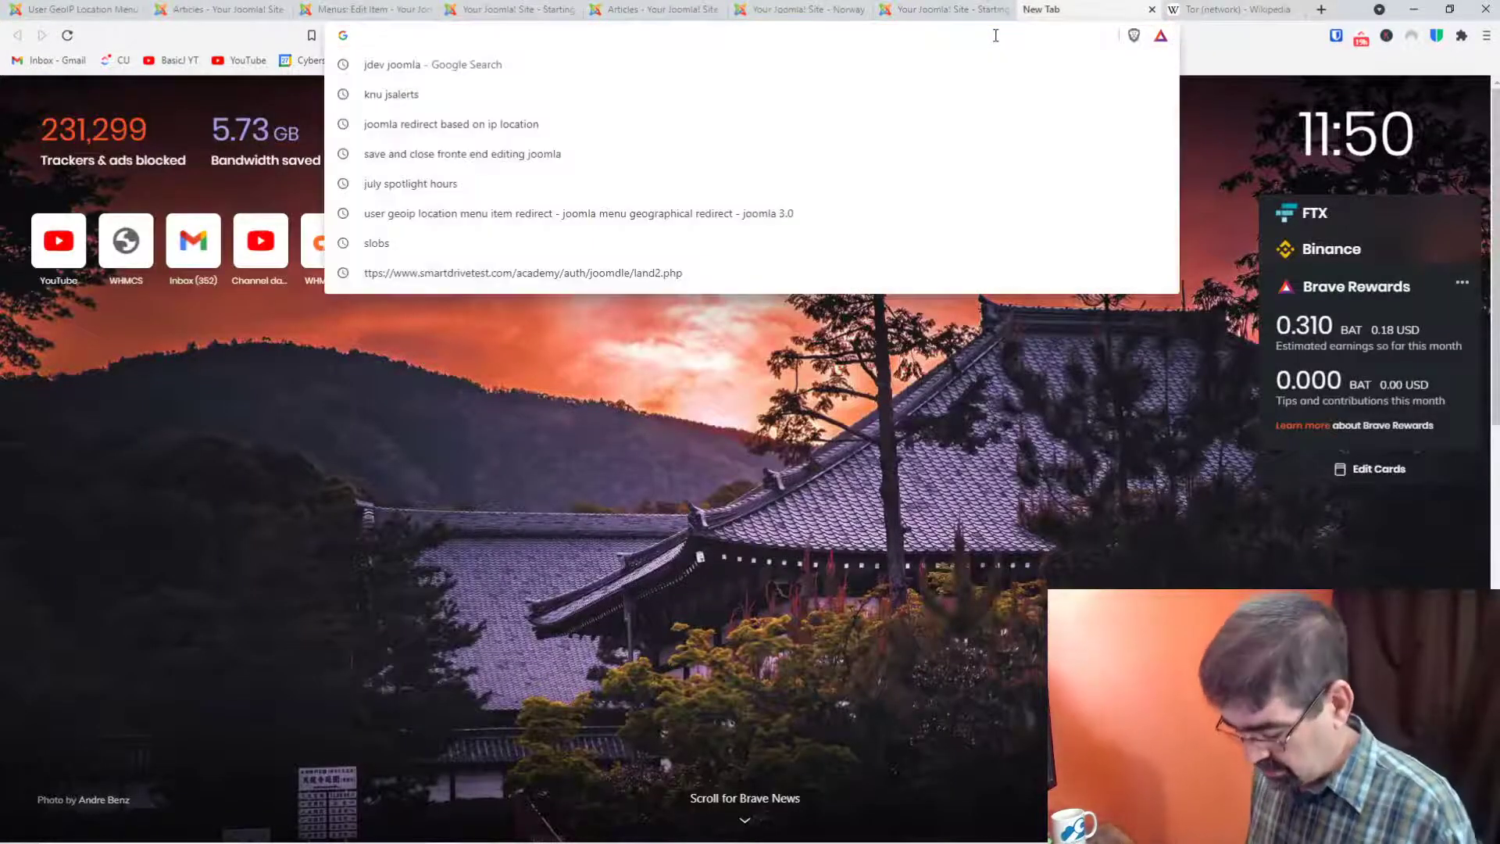
pyautogui.write('regularlabs.com')
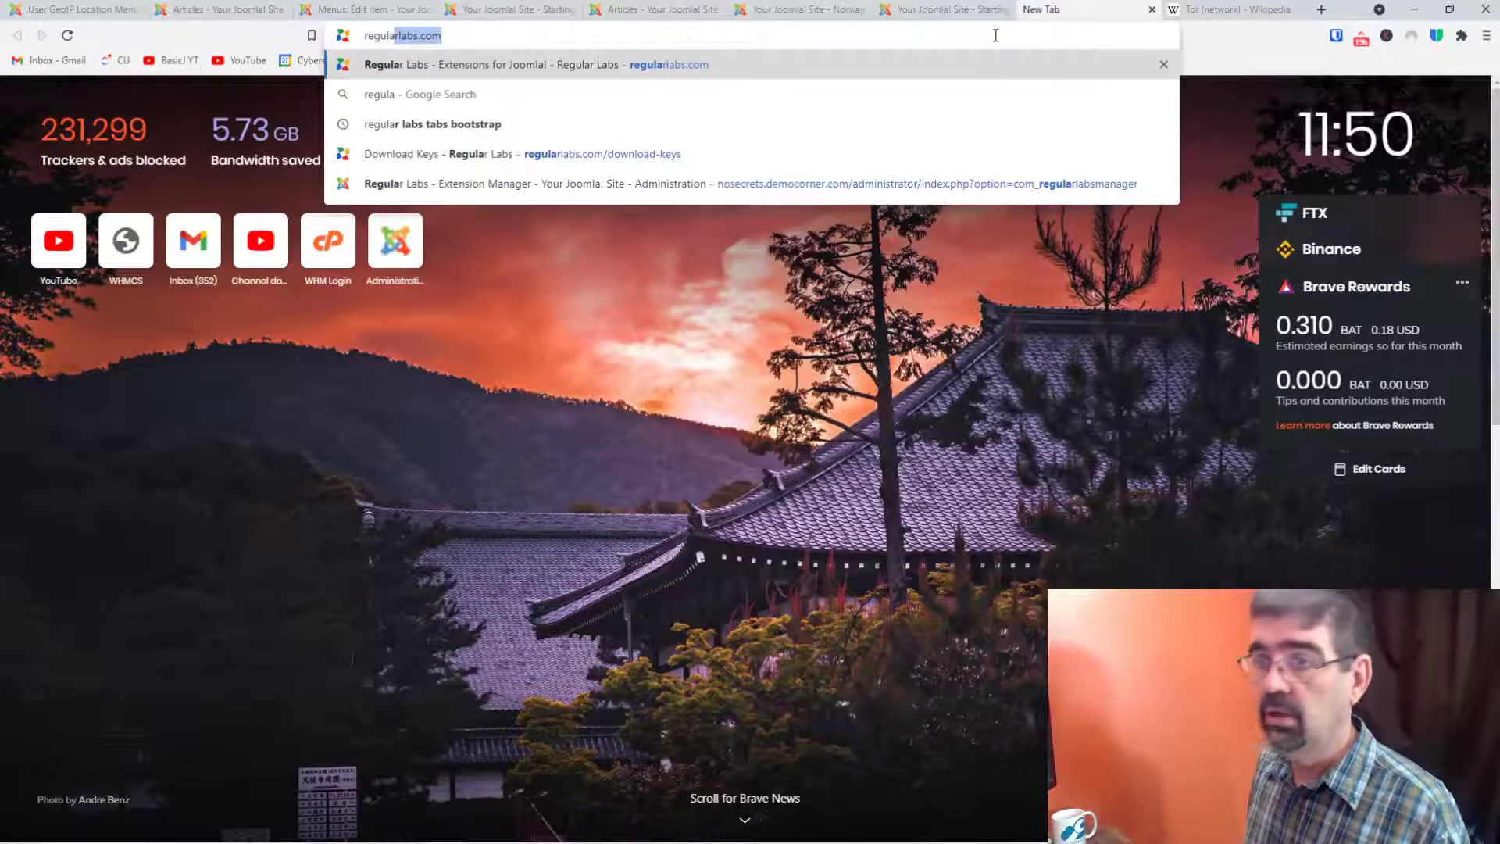
pyautogui.press('Return')
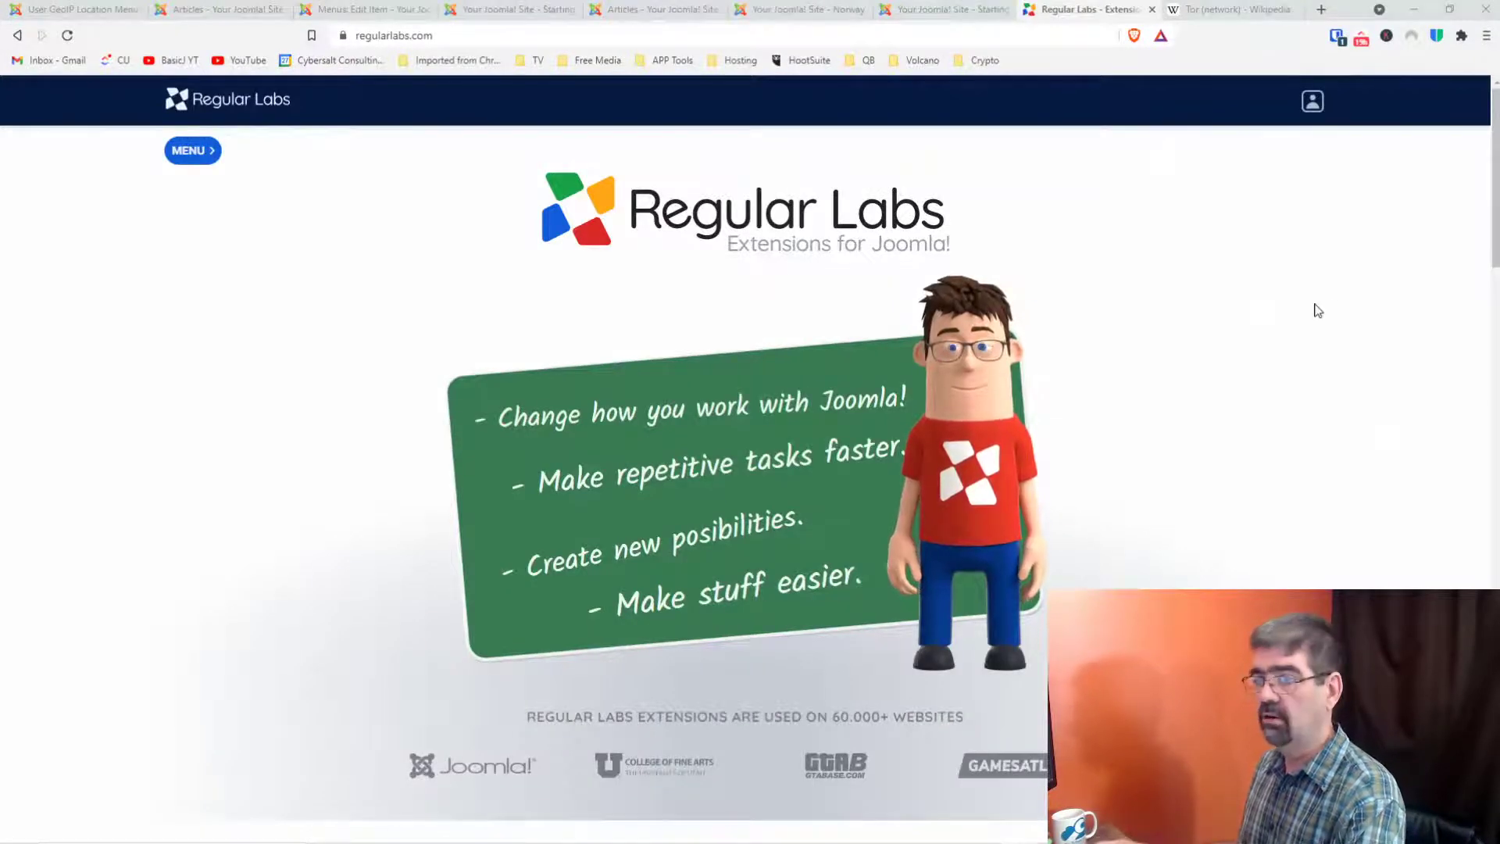
# Step: Open the GeoIP extension page on Regular Labs and review which extensions and location options its assignments cover
pyautogui.click(195, 151)
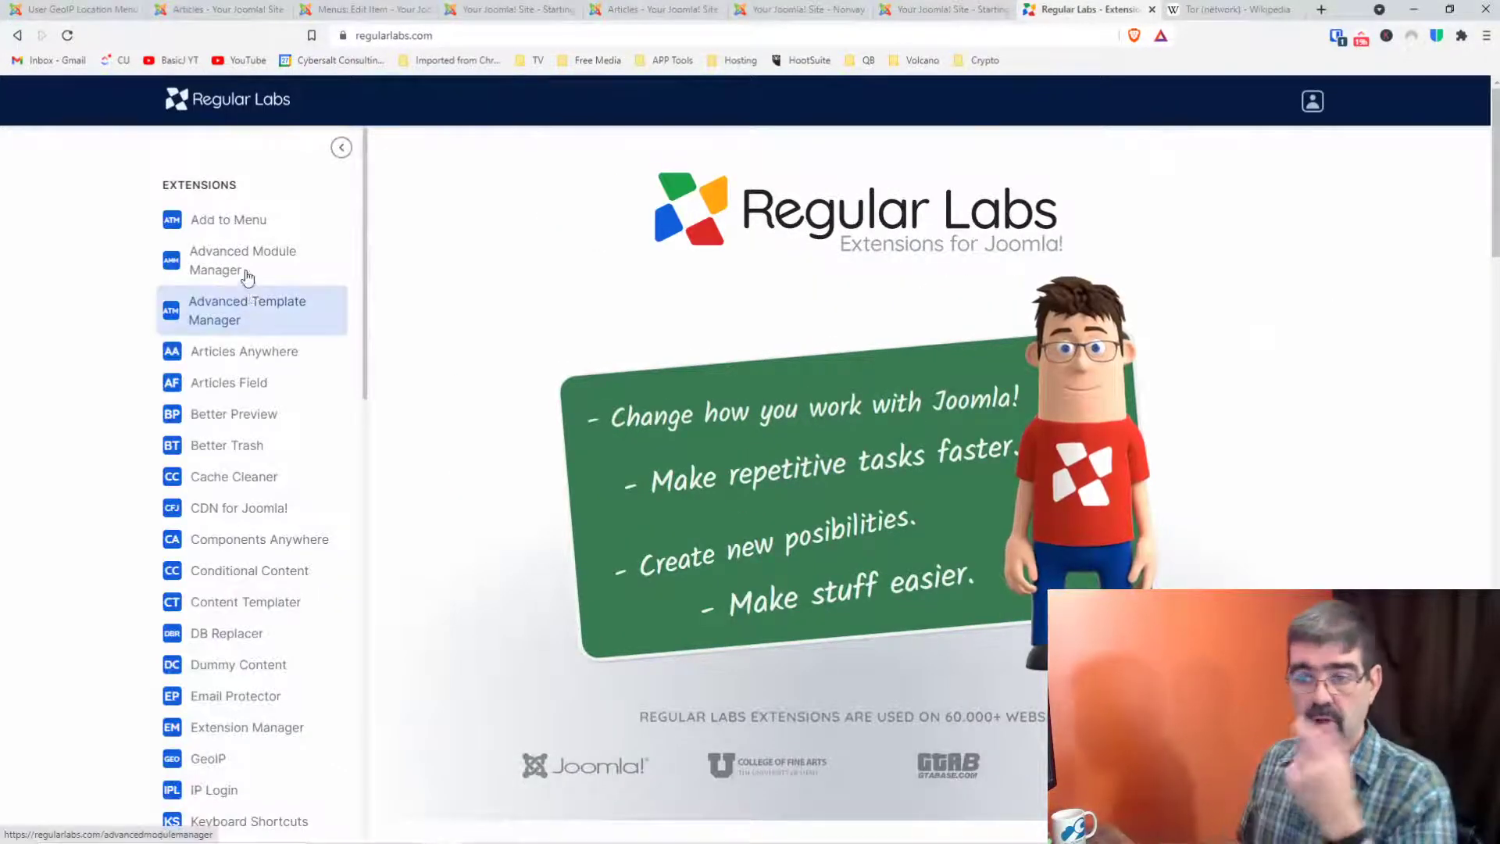
pyautogui.scroll(-2, 258, 277)
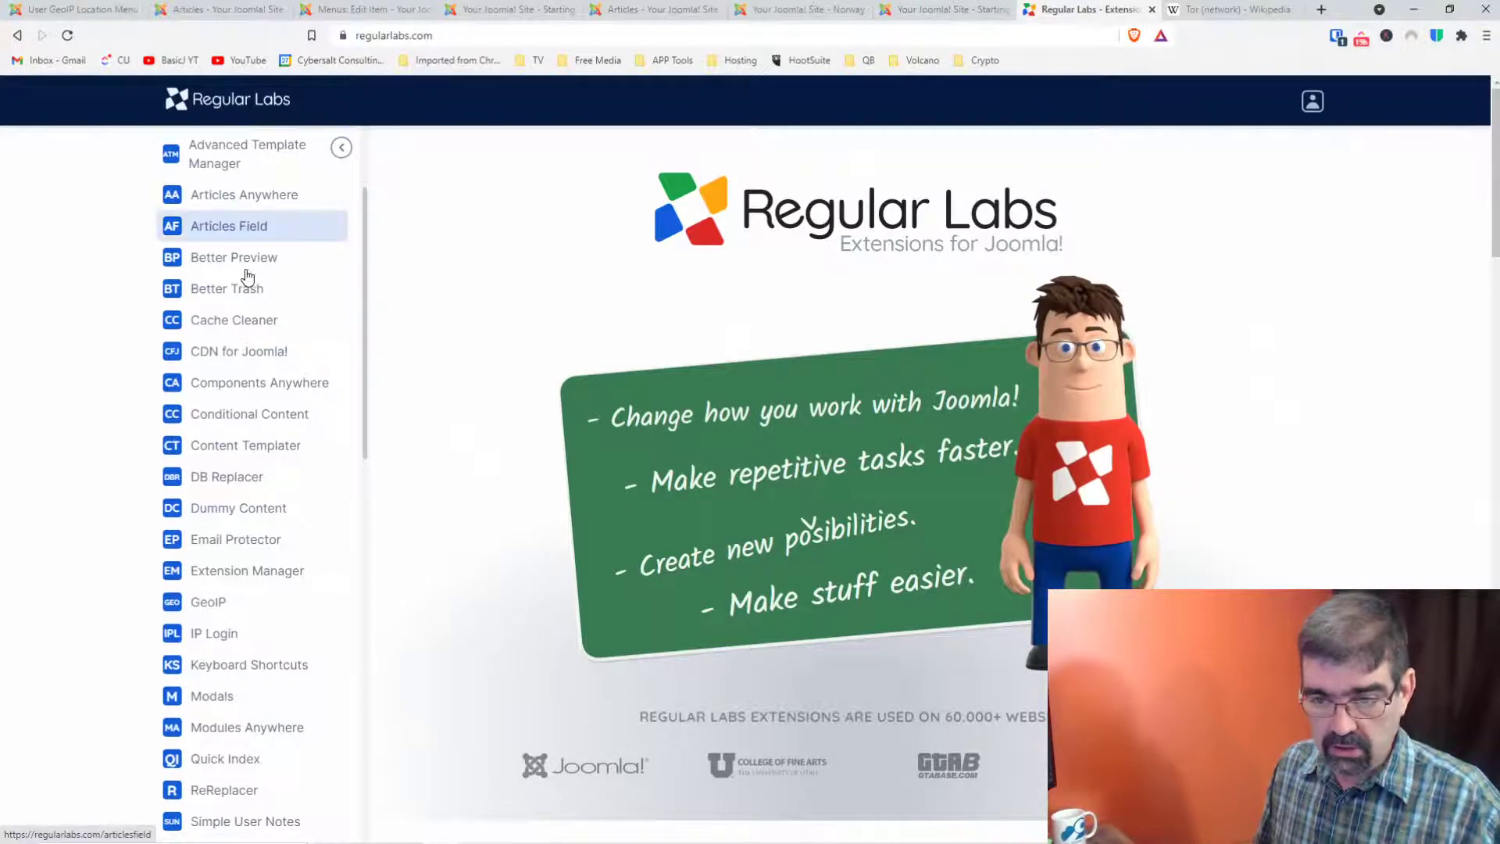
pyautogui.click(219, 610)
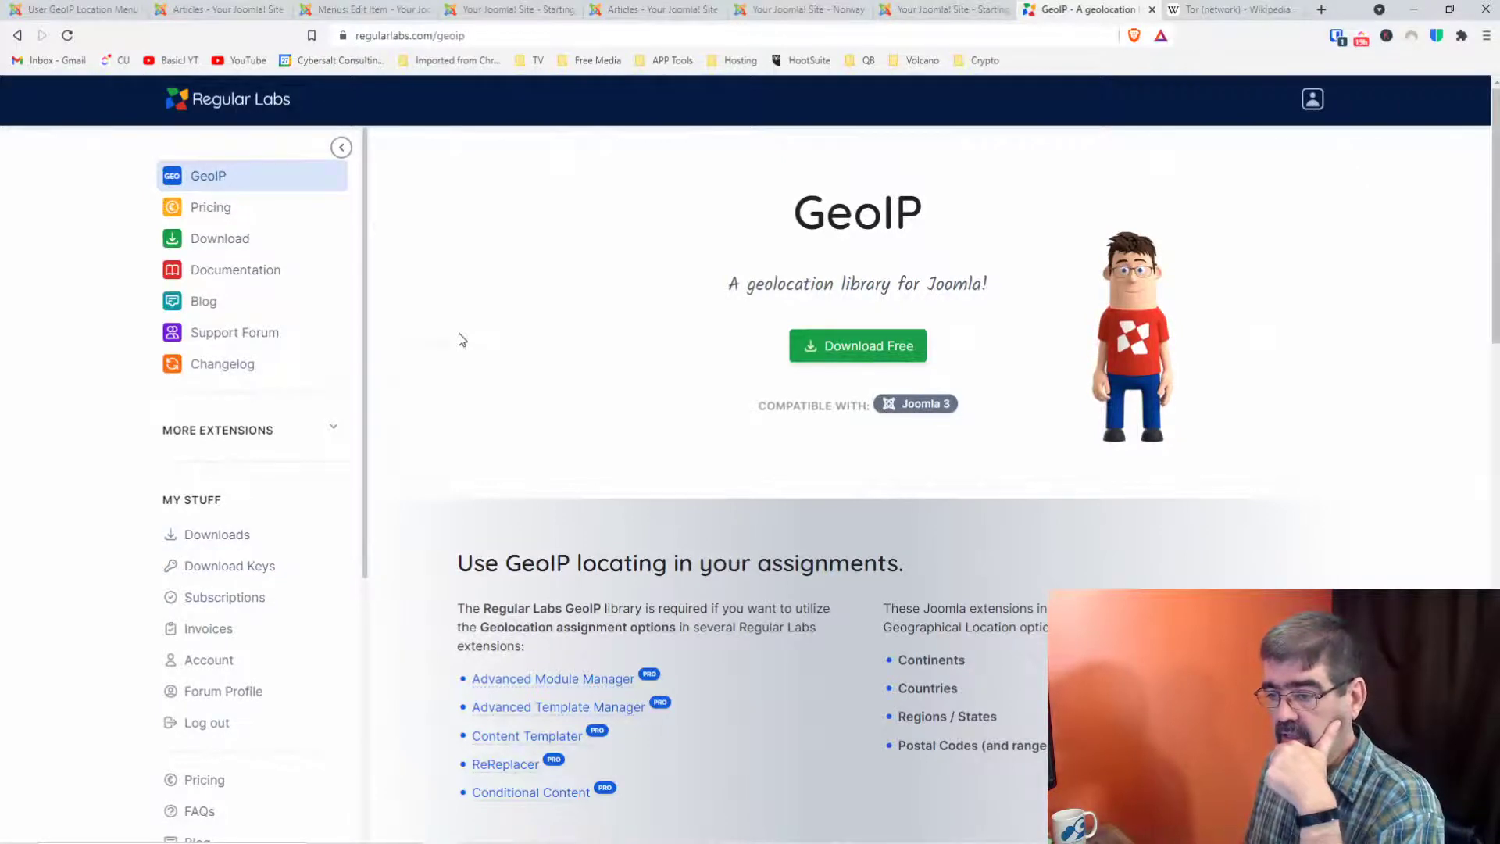
pyautogui.scroll(-3, 458, 332)
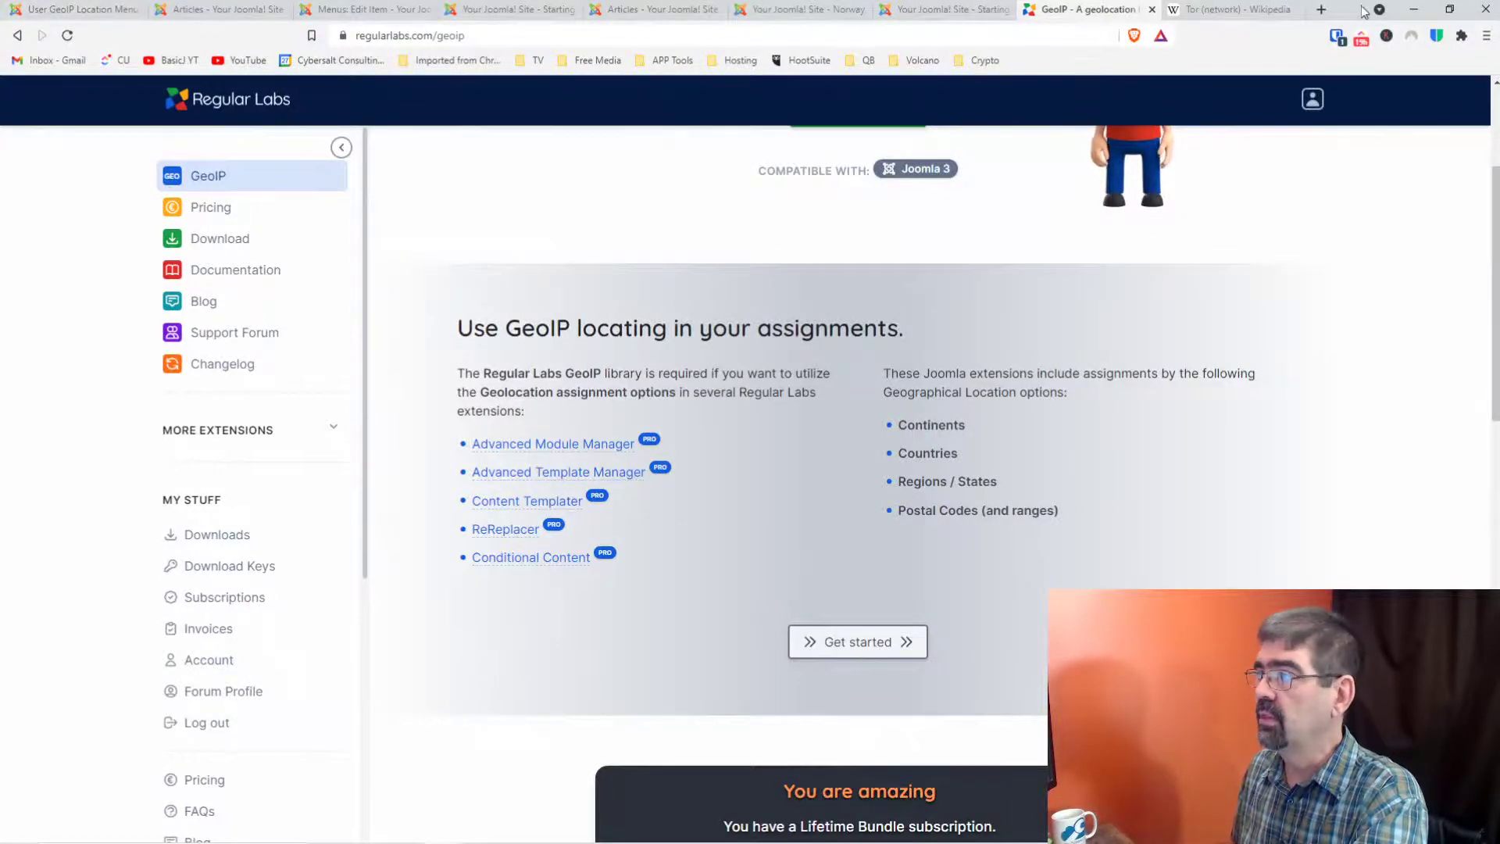
pyautogui.click(1412, 9)
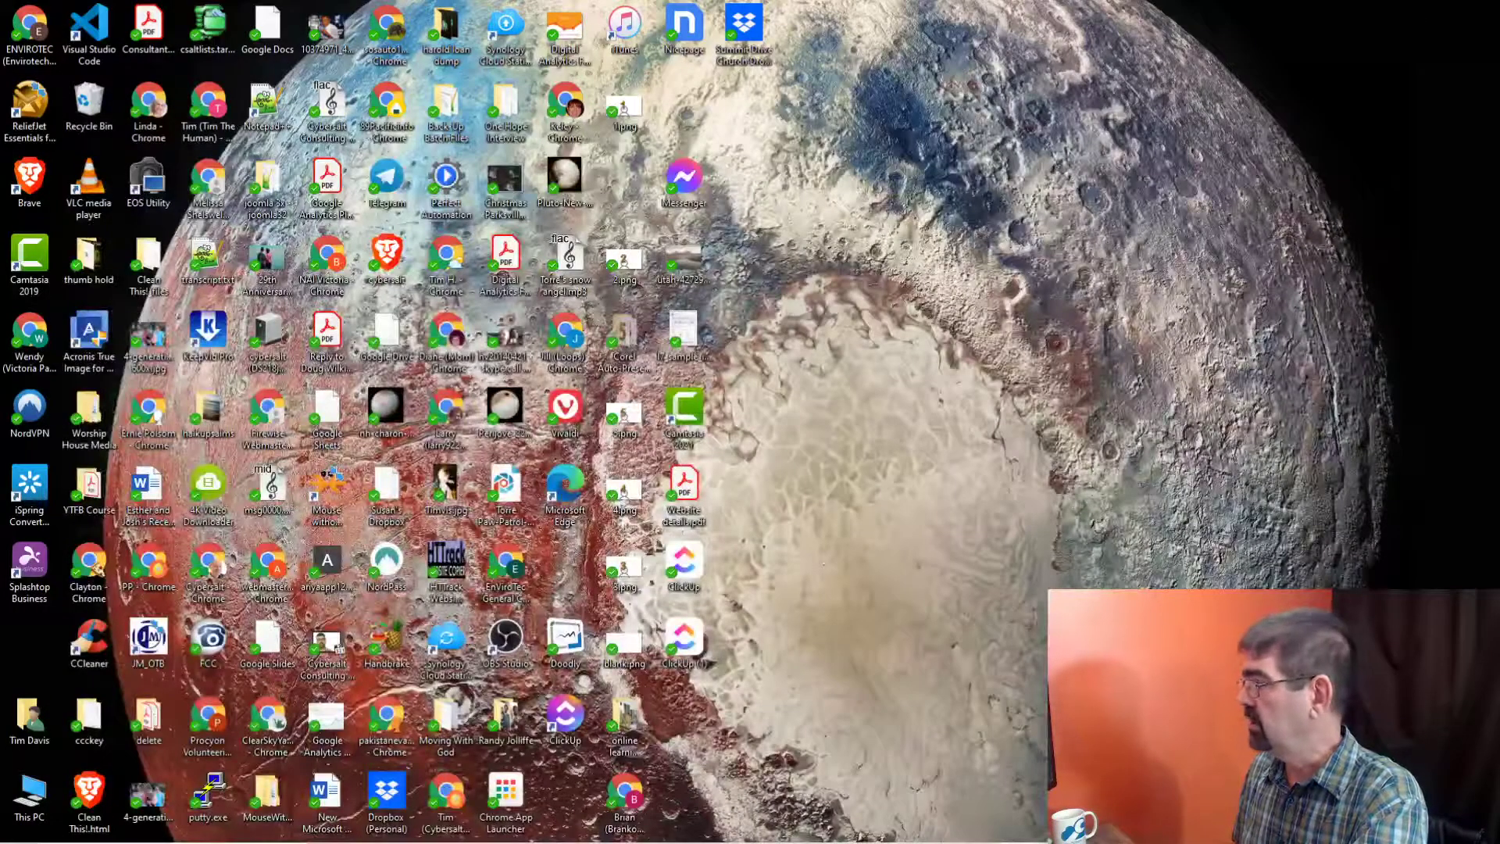
pyautogui.moveTo(625, 842)
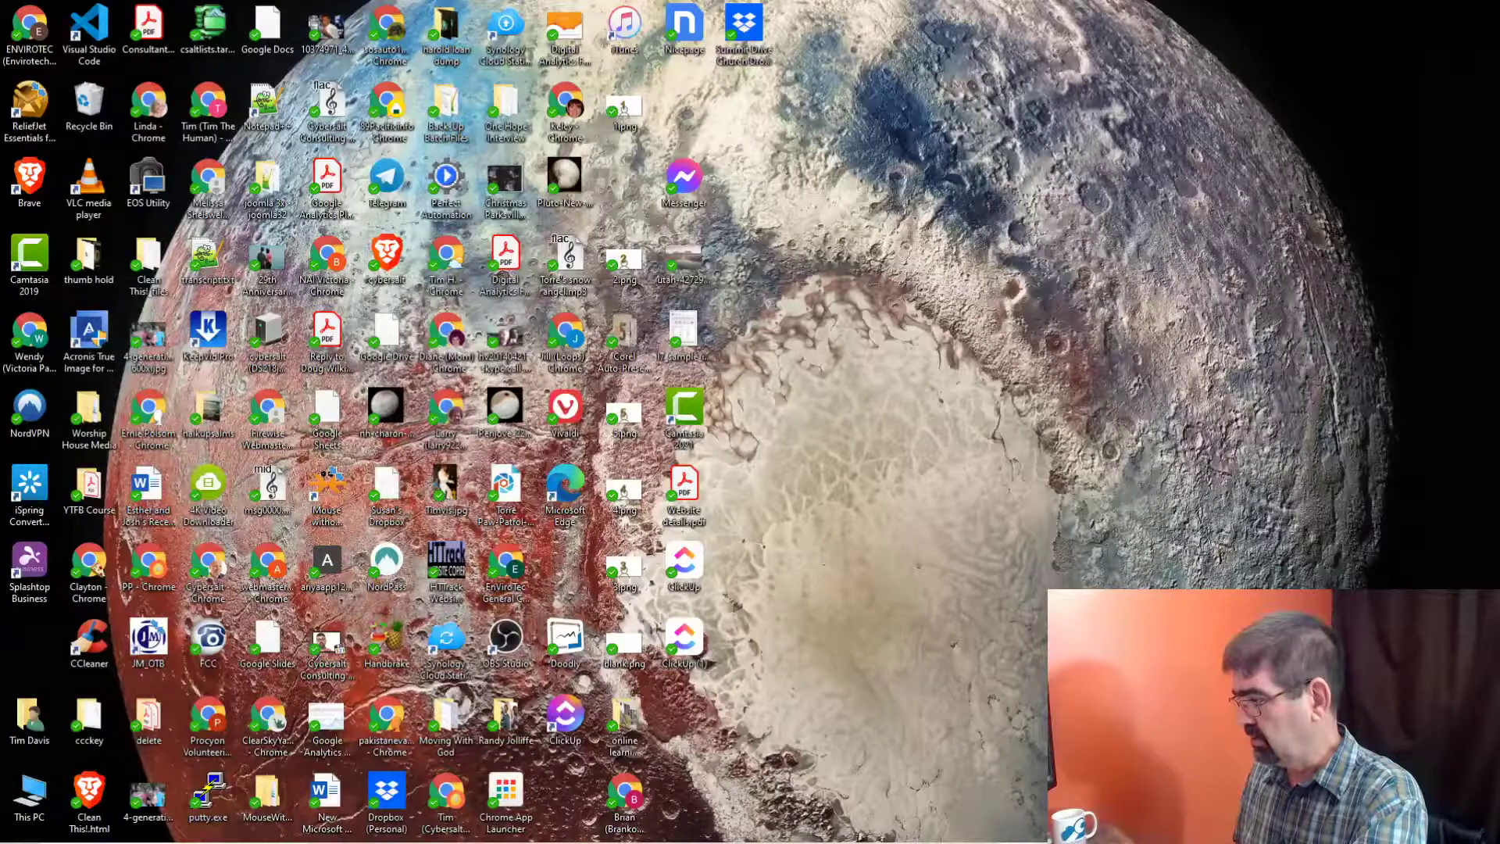
pyautogui.hotkey('alt', 'Tab')
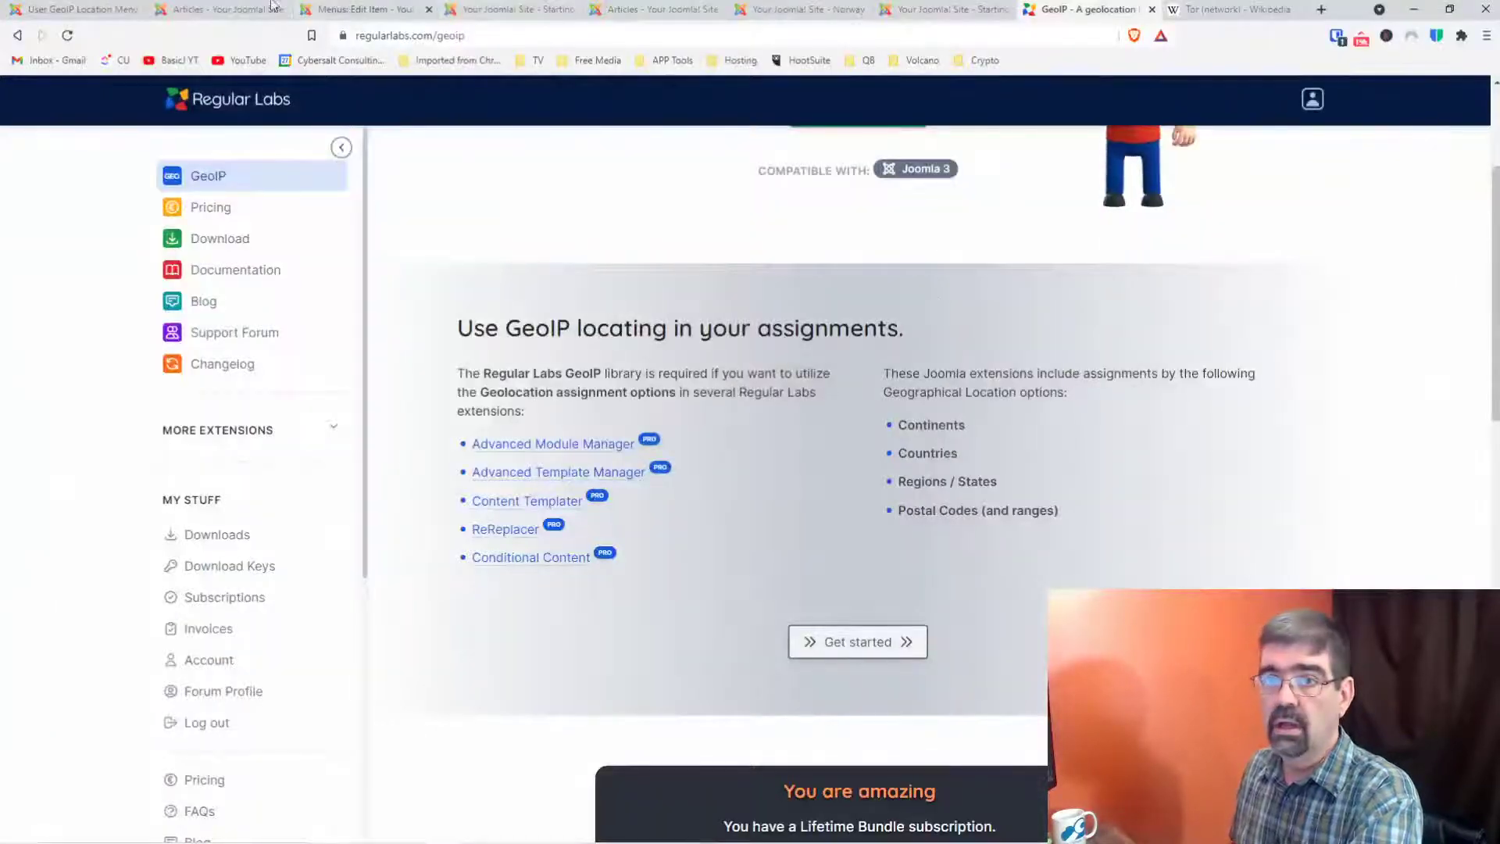
# Step: Return to the JDEV Extensions page for User GeoIP Location Menu Item Redirect and check that tab's browsing history
pyautogui.rightClick(17, 36)
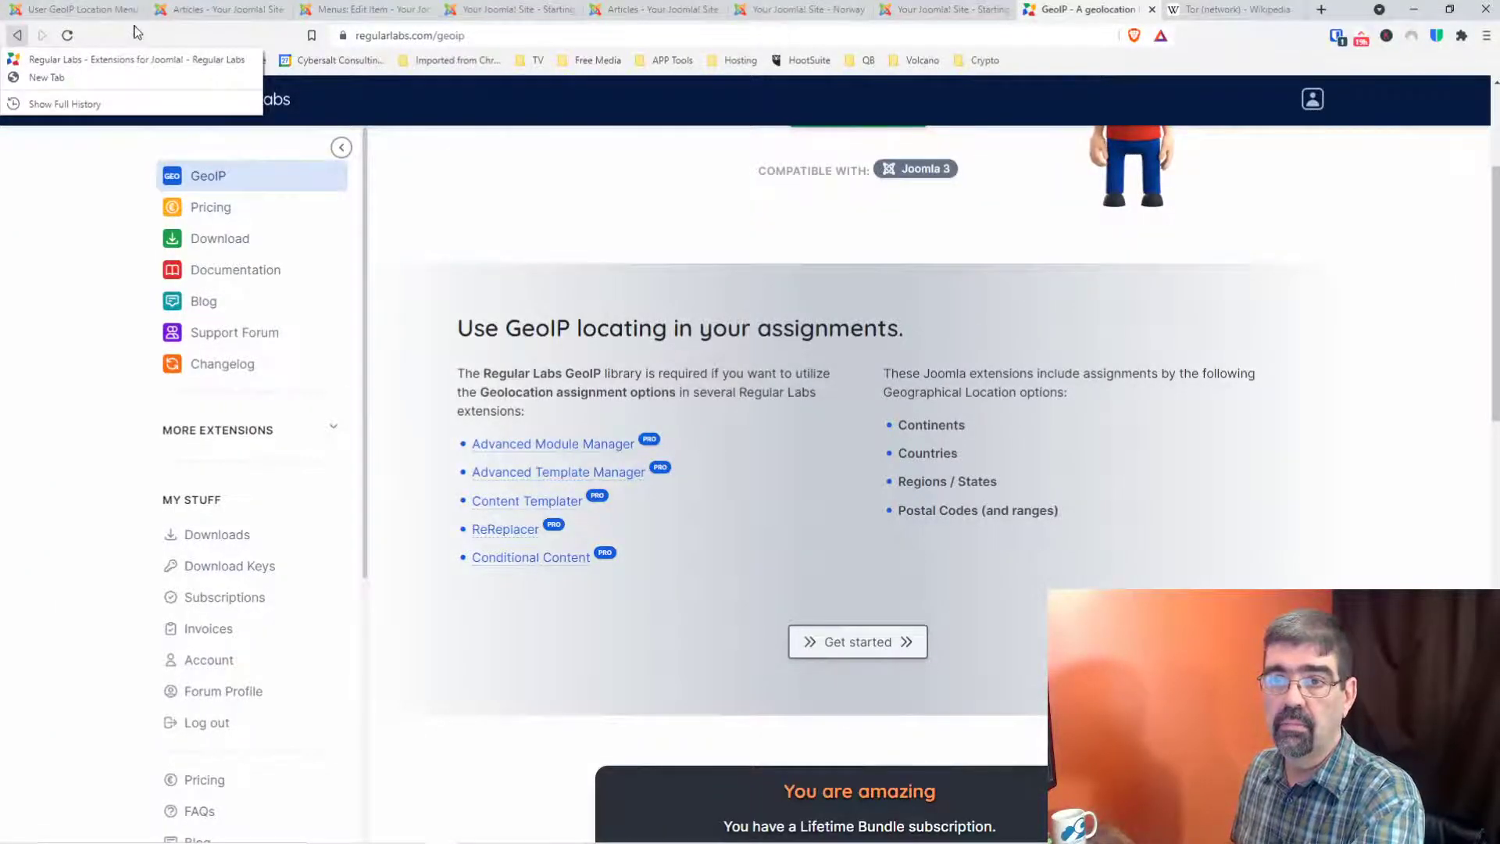
pyautogui.click(82, 10)
pyautogui.rightClick(17, 36)
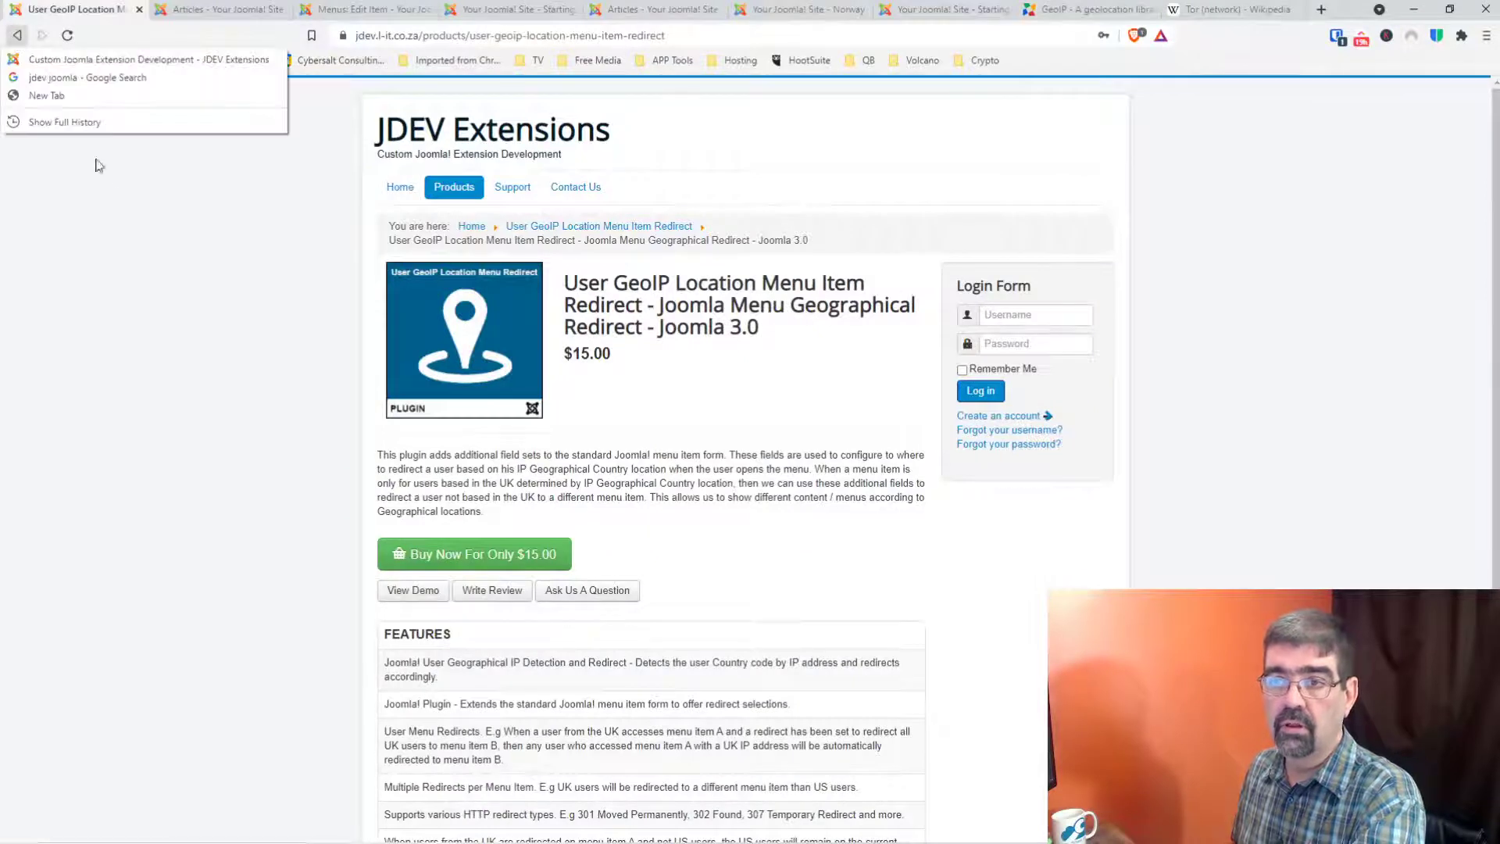
pyautogui.click(208, 249)
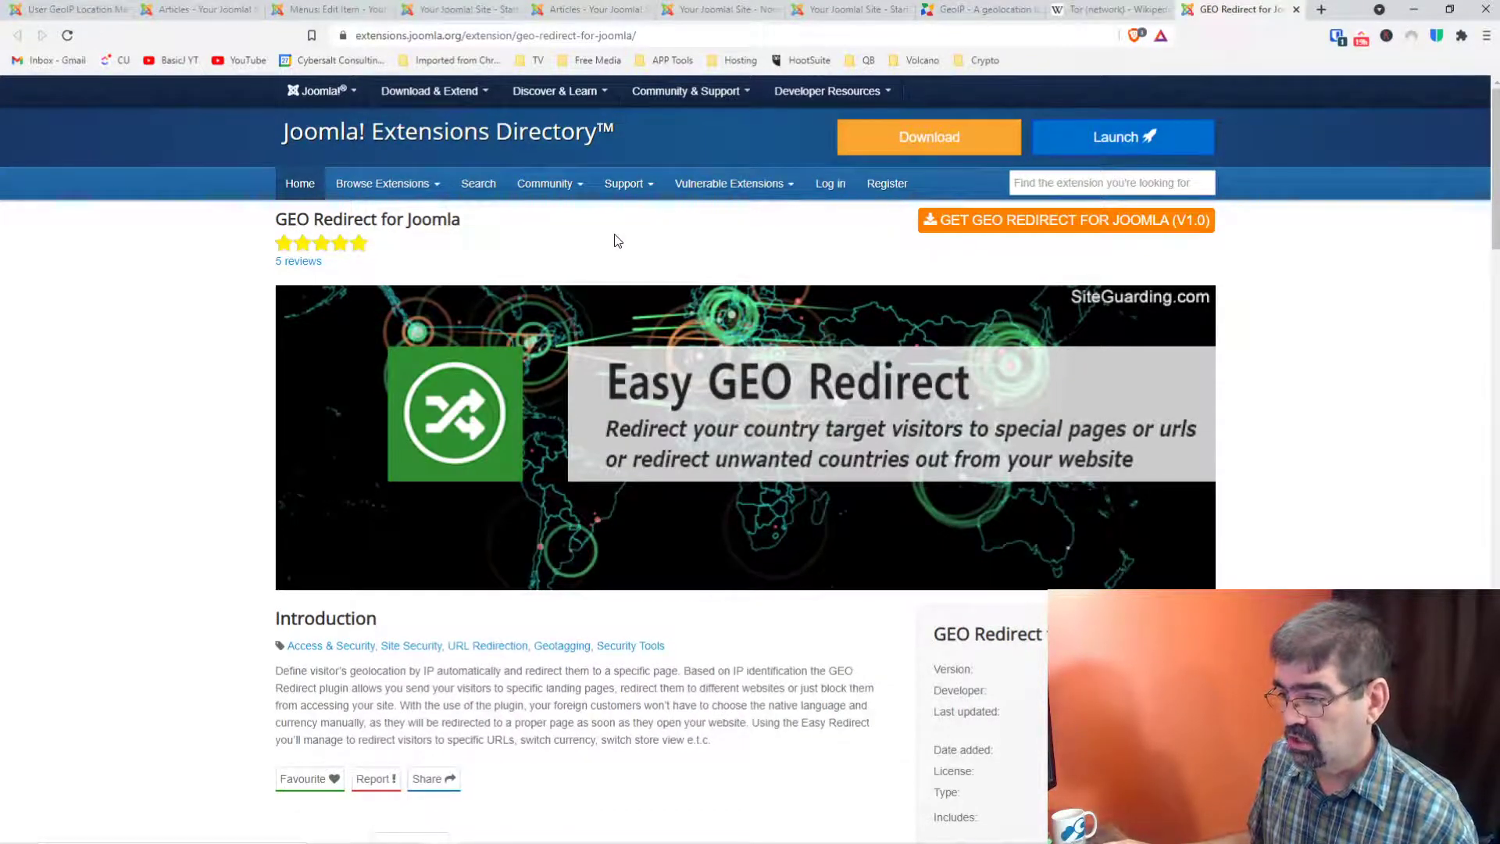
# Step: Read the introduction and user reviews of GEO Redirect for Joomla in the Joomla Extensions Directory
pyautogui.scroll(-3, 615, 240)
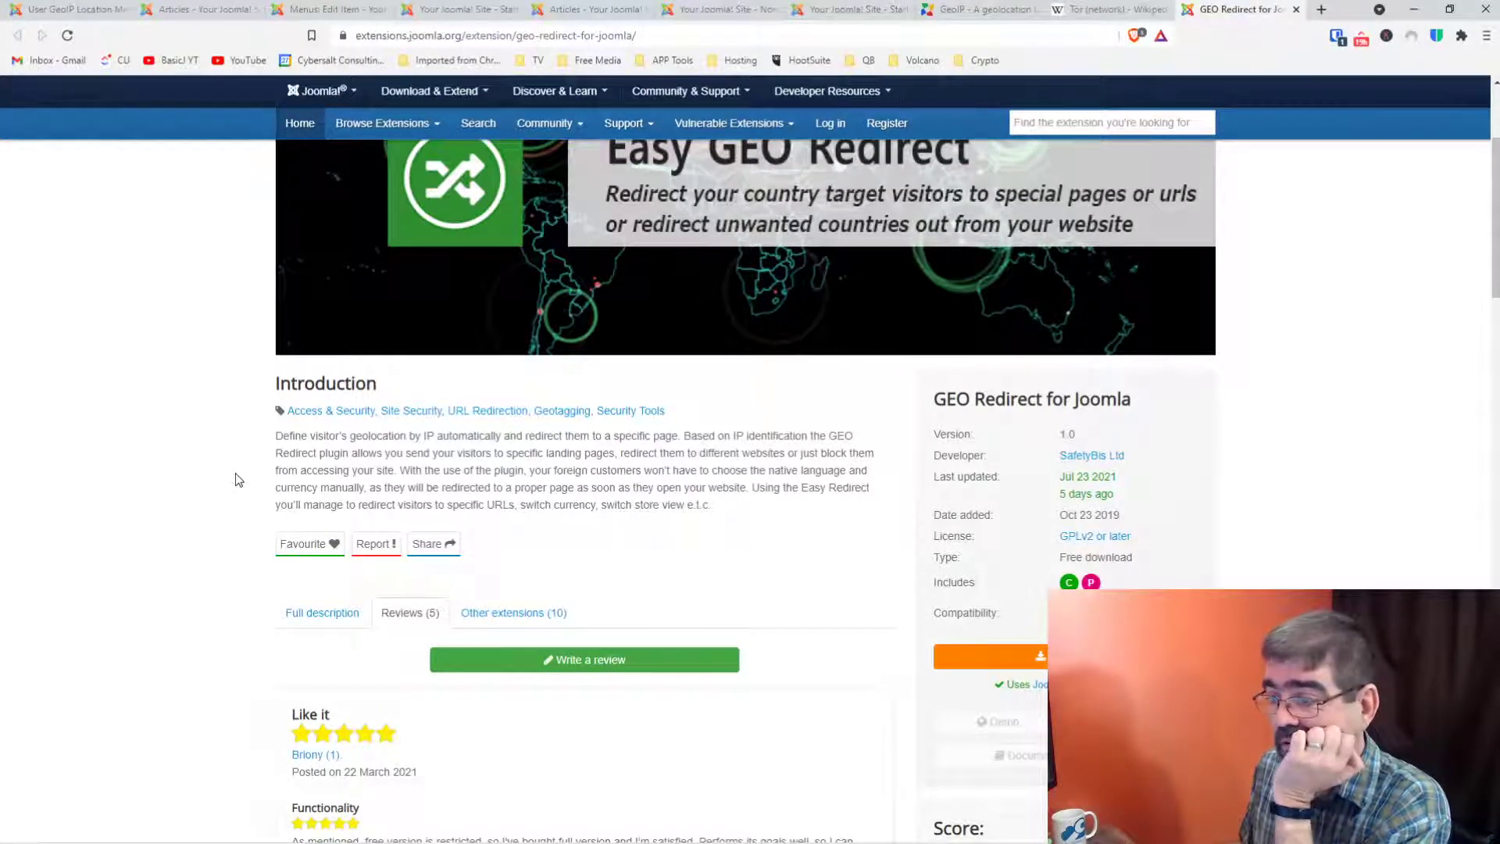
pyautogui.scroll(-2, 236, 475)
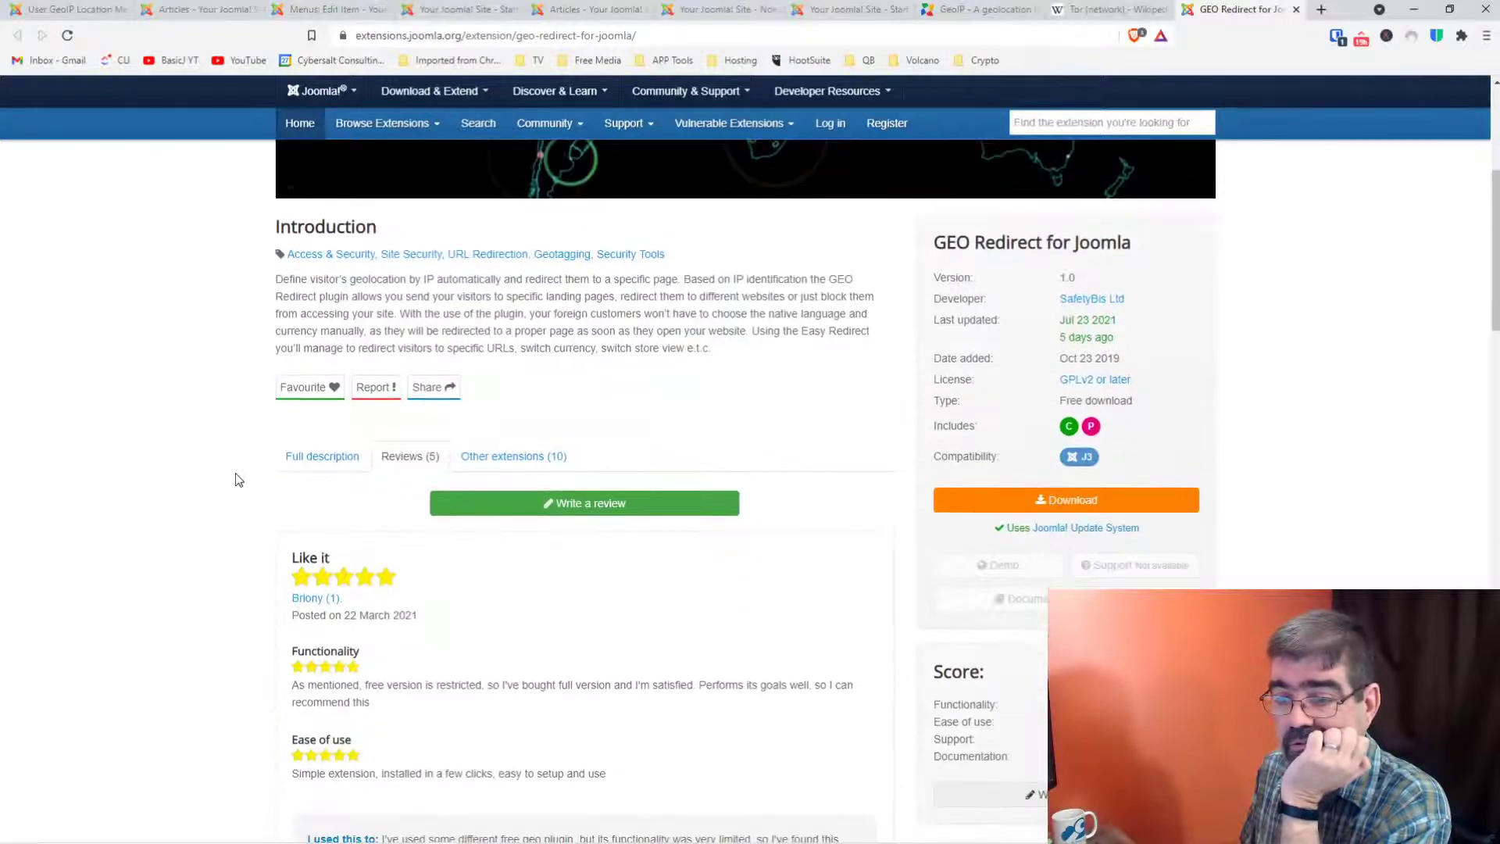
pyautogui.scroll(-15, 239, 479)
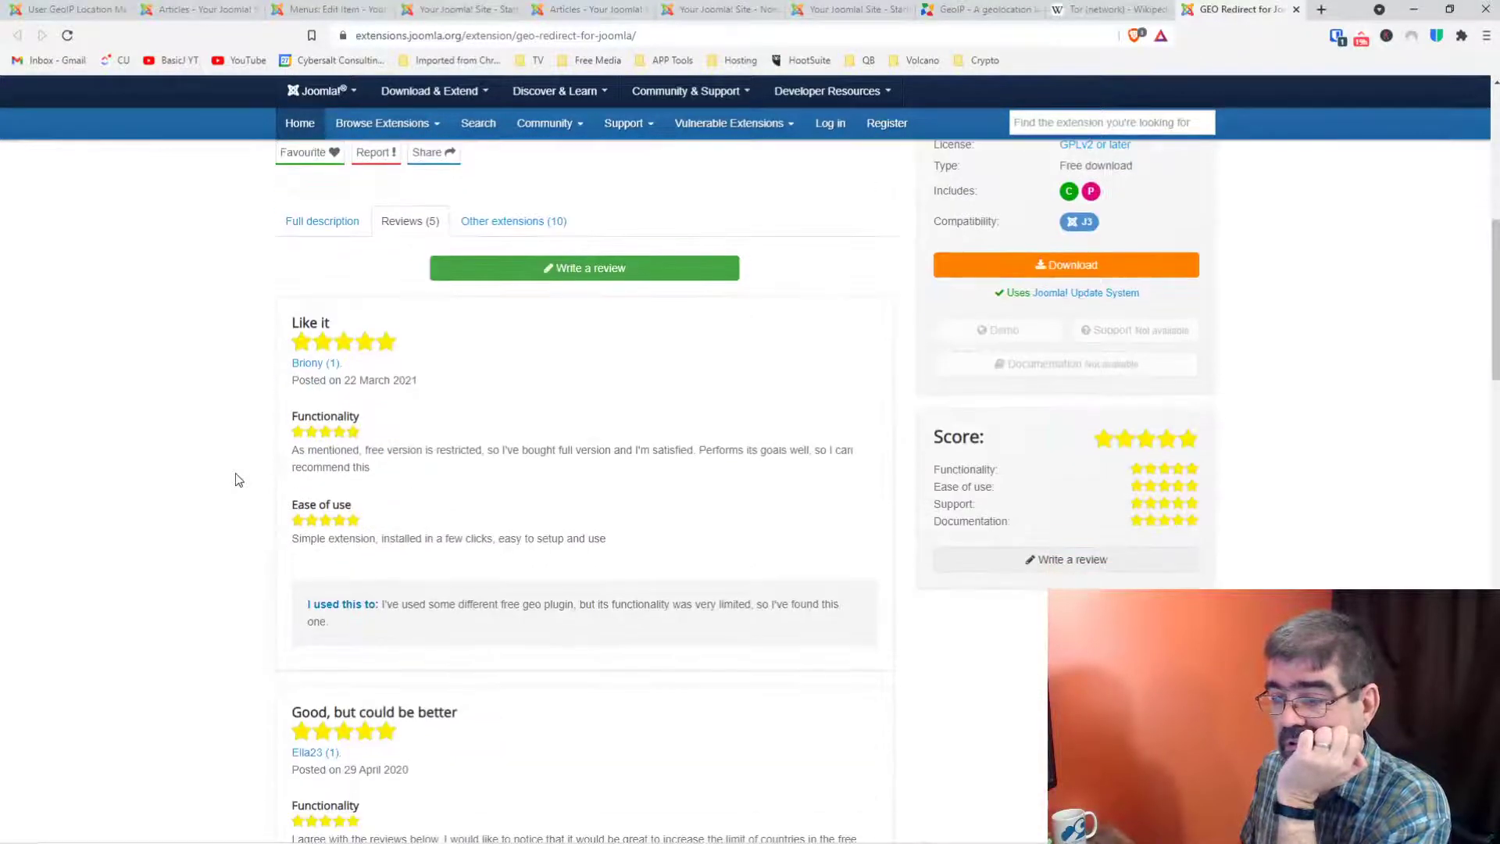
pyautogui.scroll(-17, 239, 479)
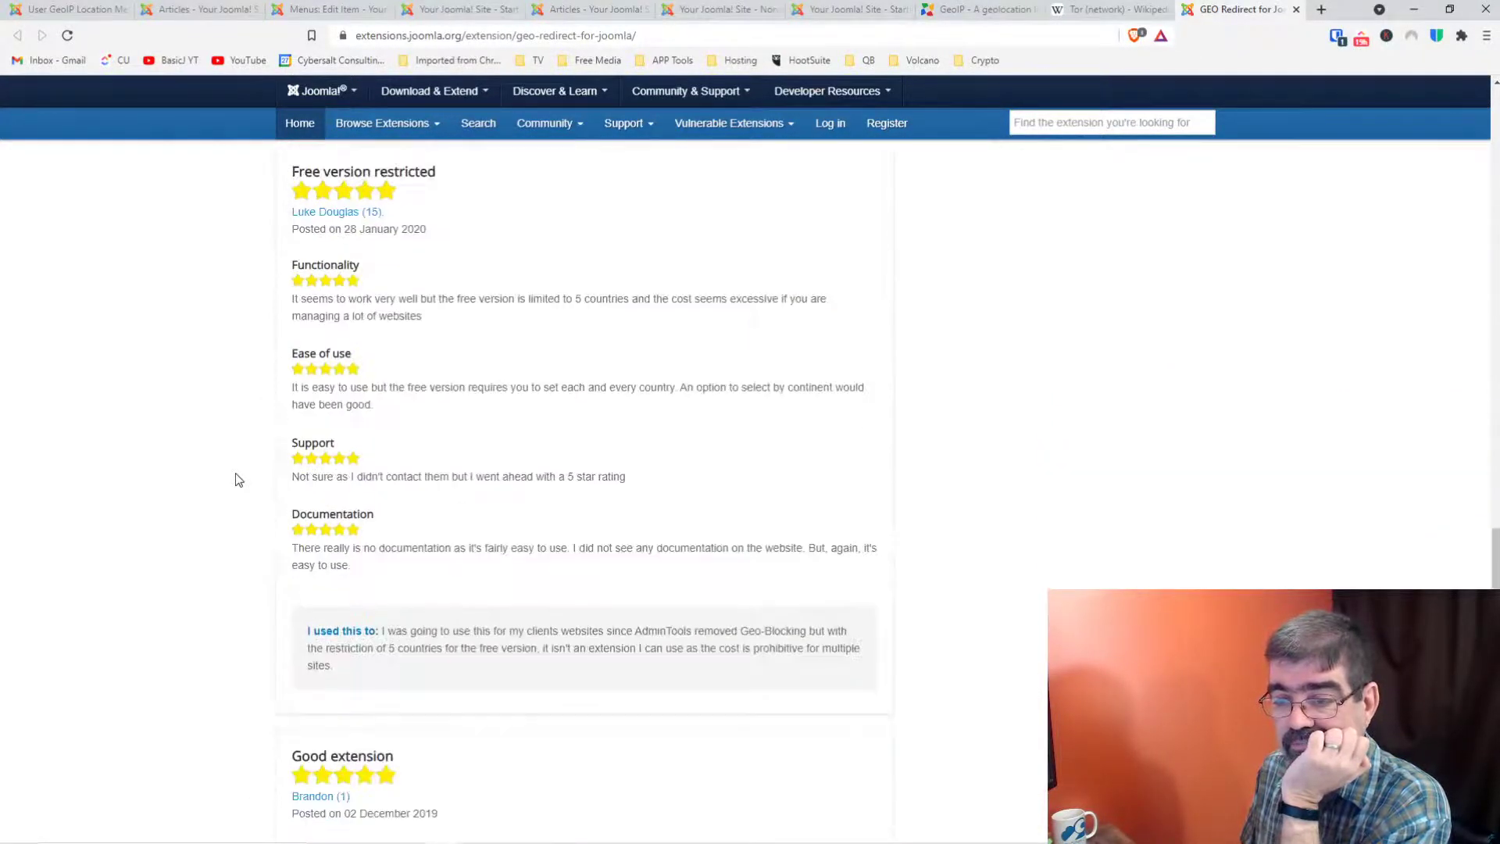
pyautogui.scroll(18, 238, 480)
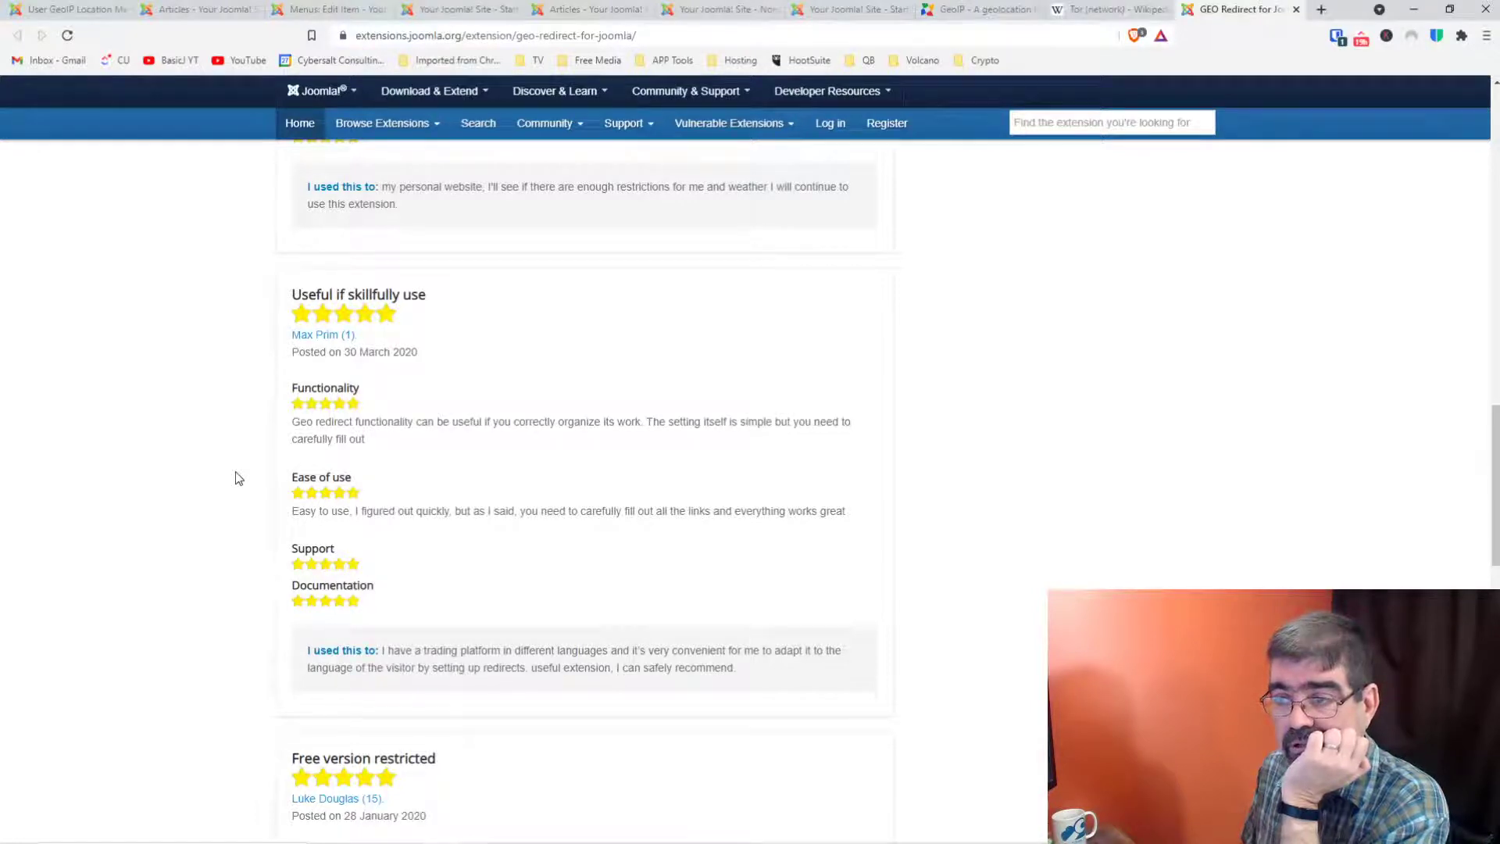
# Step: Read the introduction and full description of GEO Redirect for Joomla, and return to its user reviews
pyautogui.scroll(15, 238, 479)
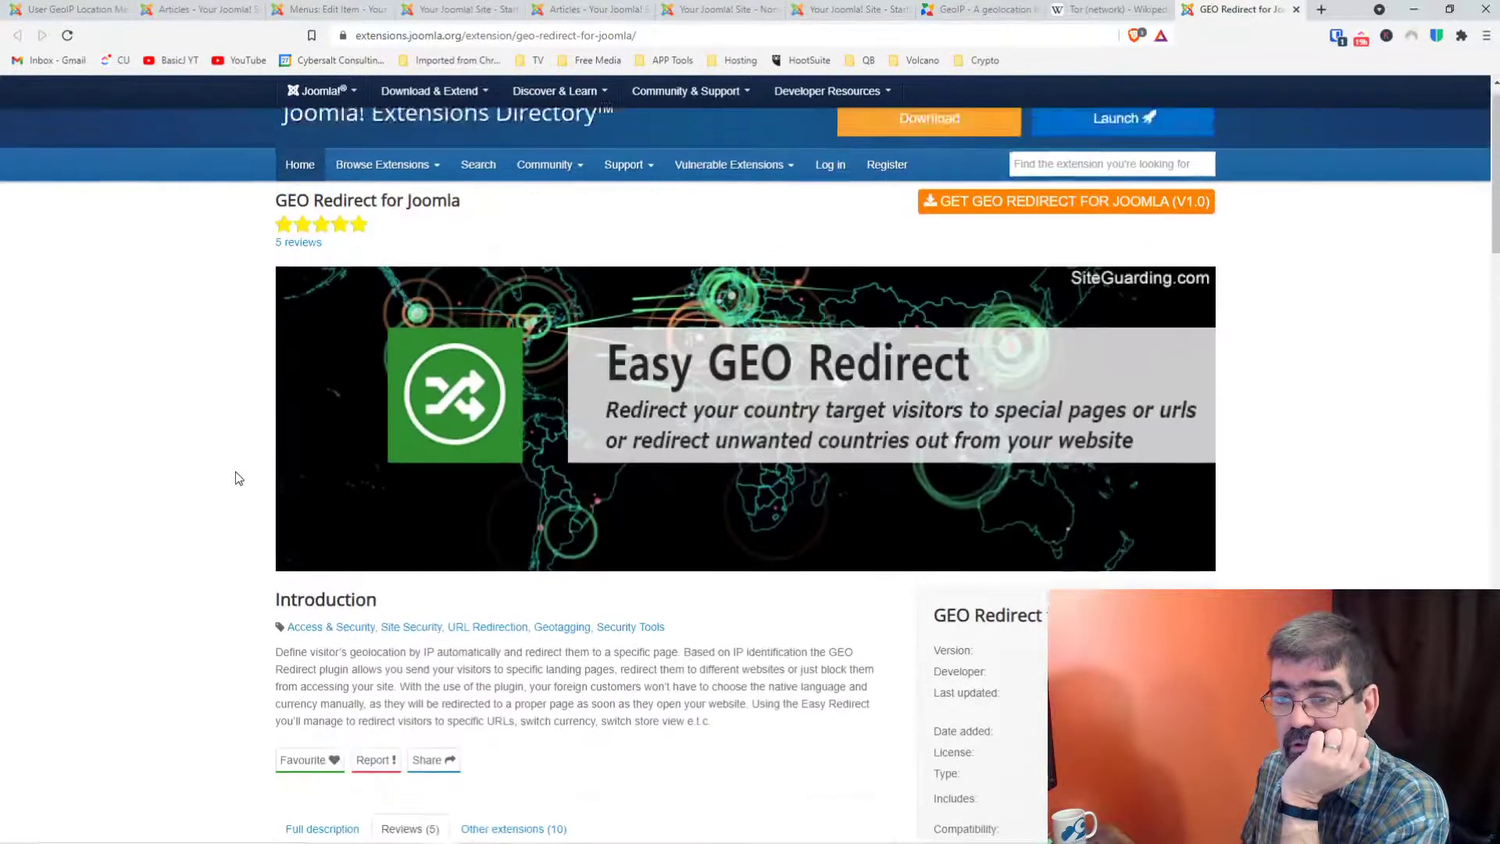
pyautogui.scroll(-2, 238, 478)
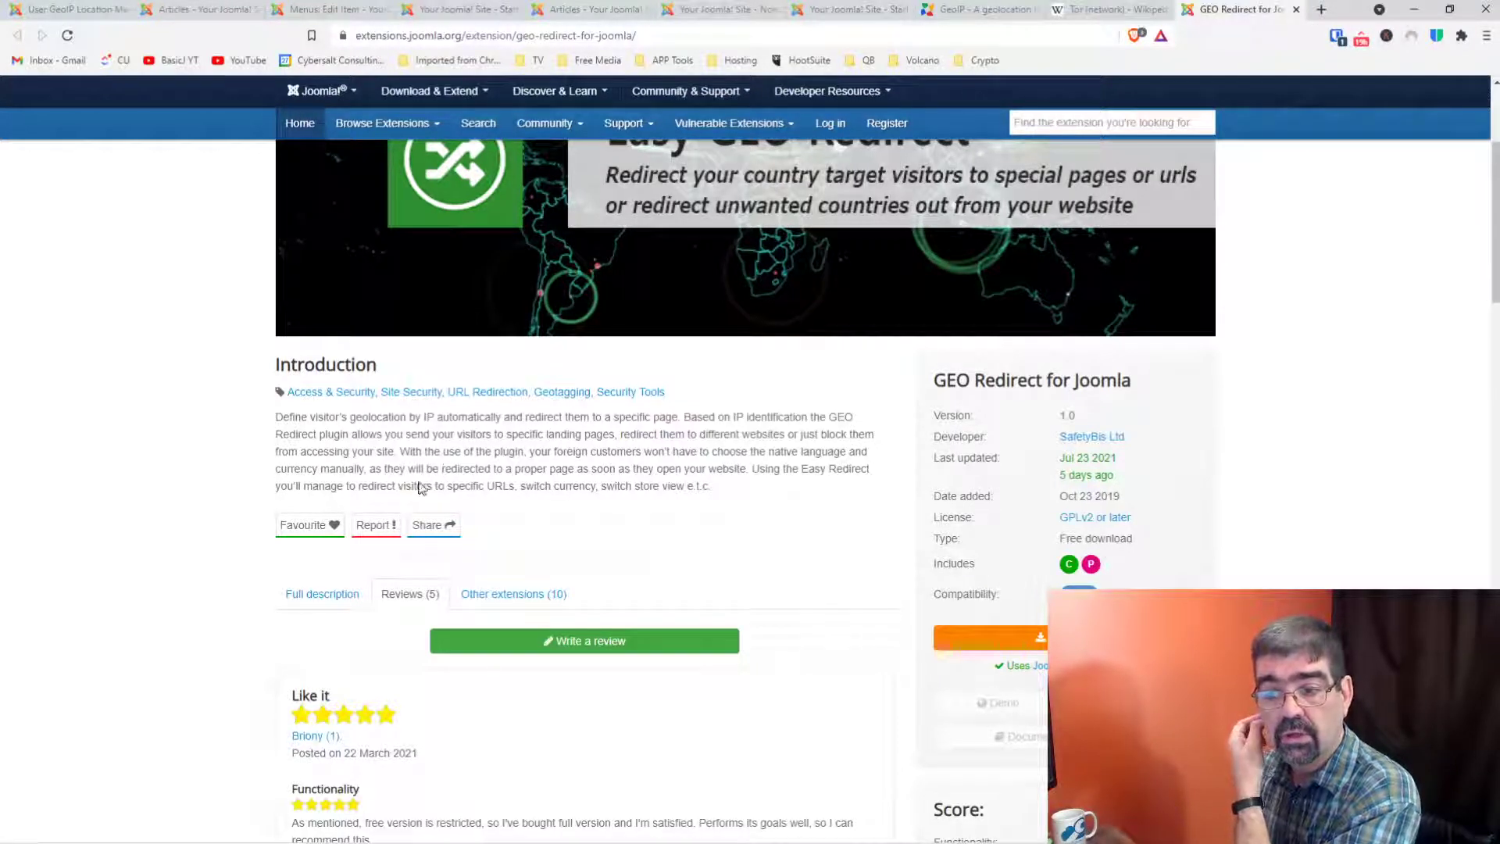
pyautogui.click(332, 595)
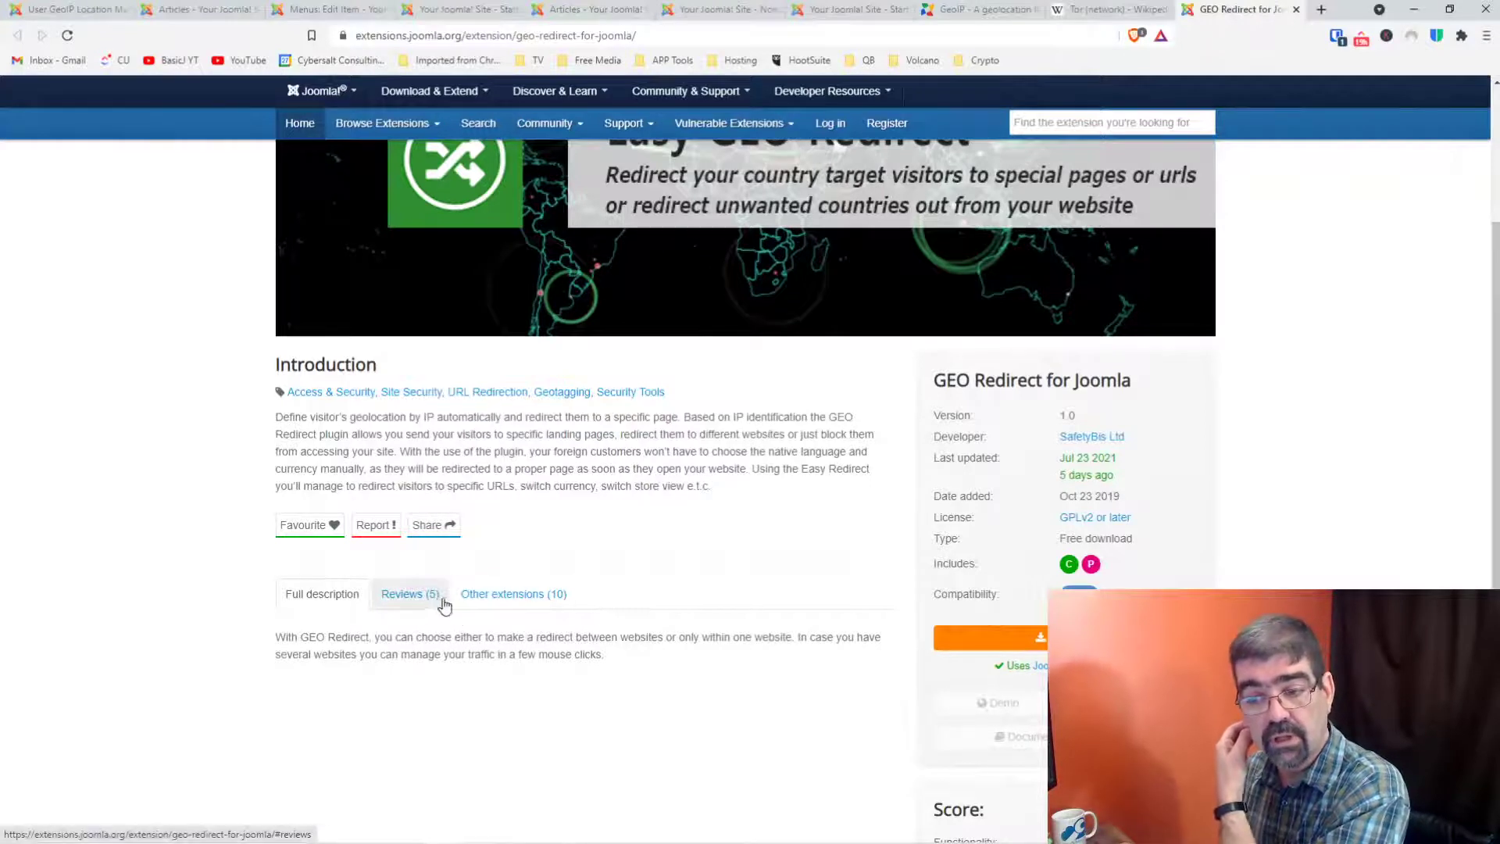
pyautogui.click(407, 599)
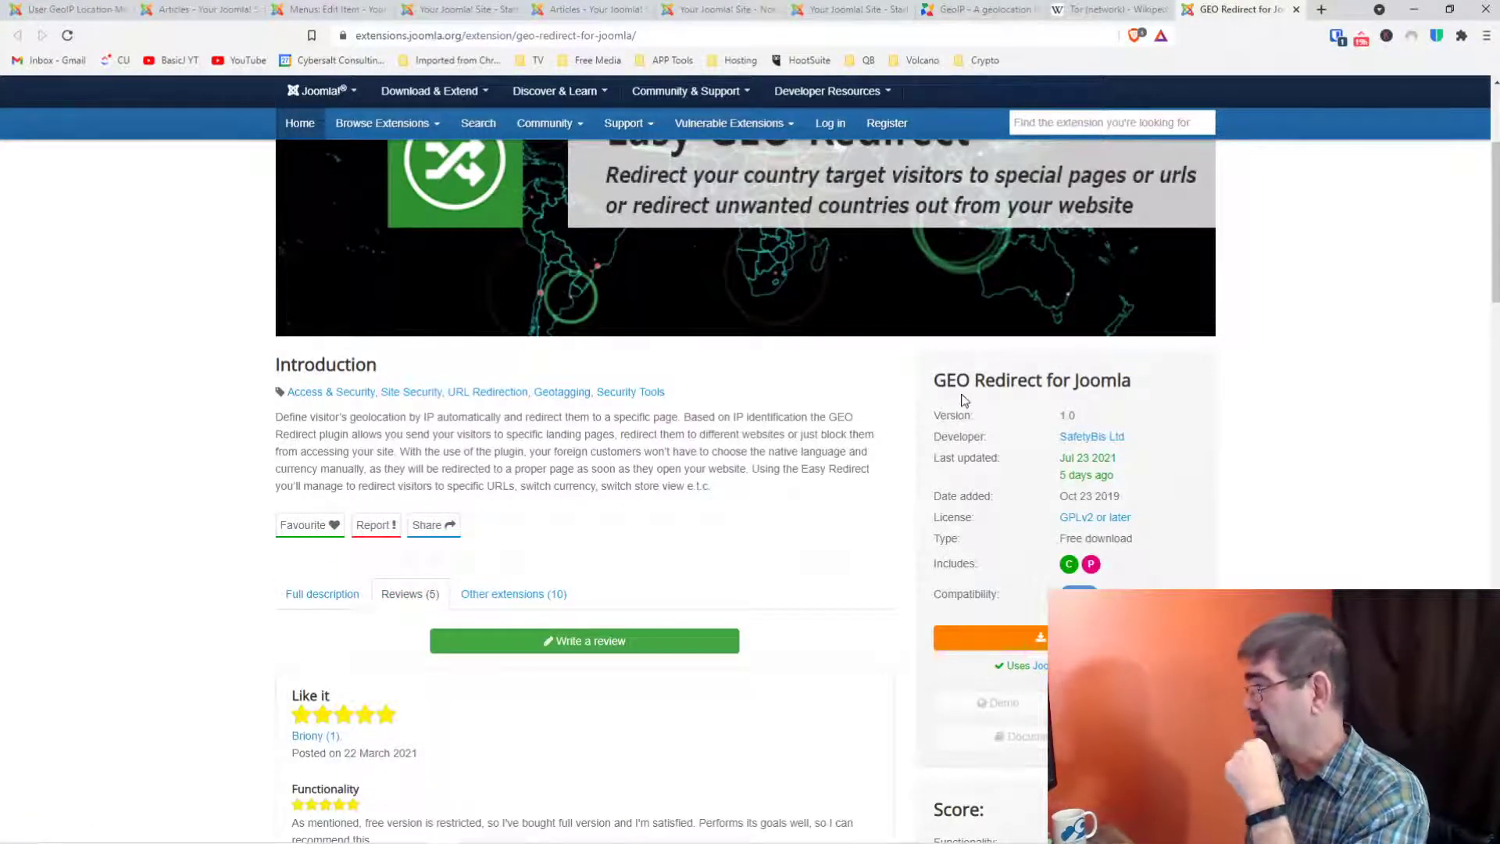
# Step: Download the GEO Redirect for Joomla package from its directory page and save the com_geoprotection zip in the Joomla 3 folder
pyautogui.scroll(-2, 967, 391)
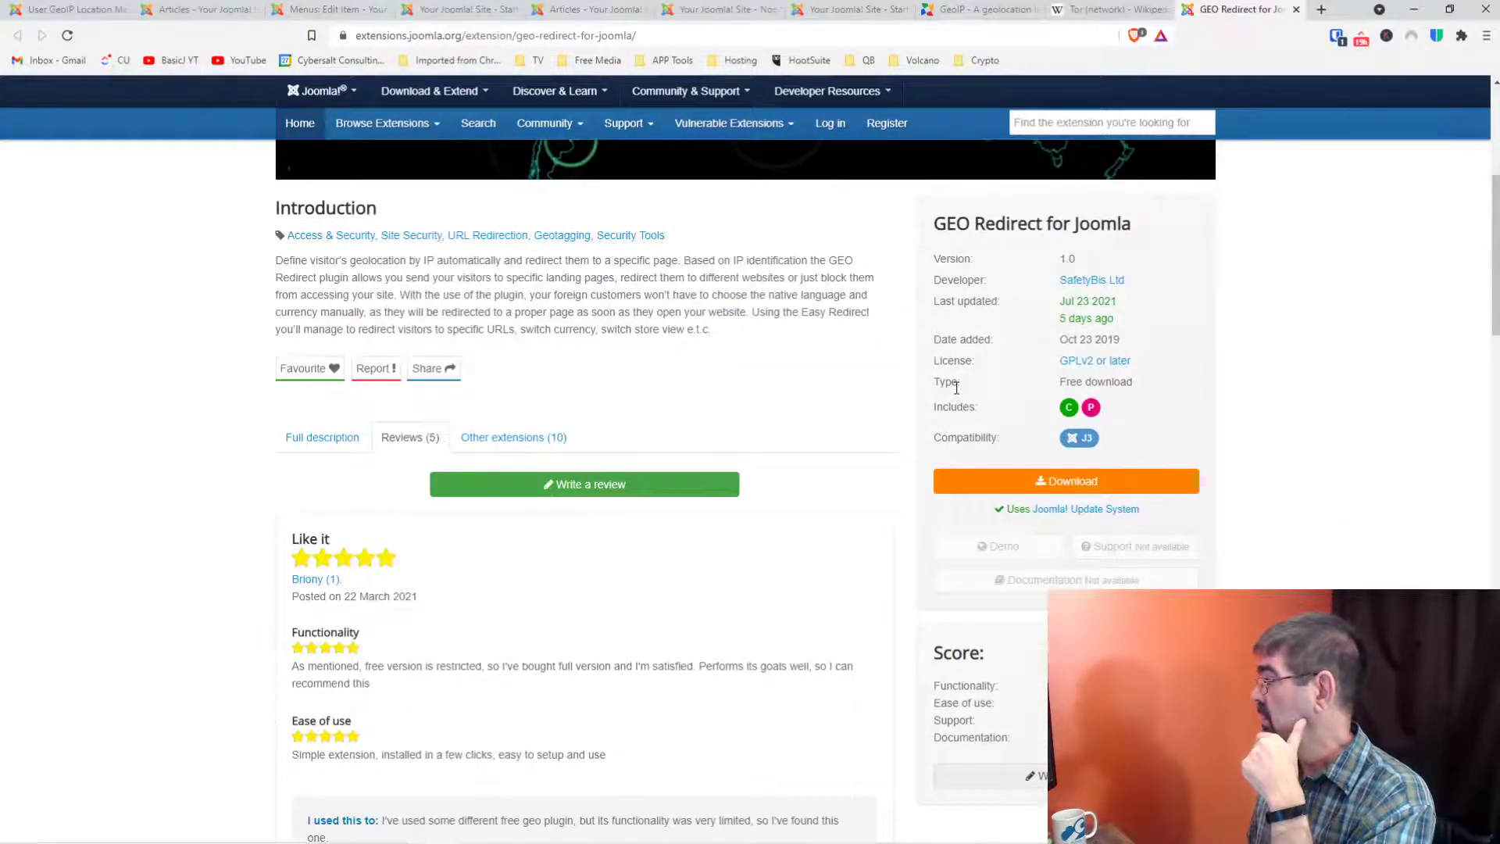
pyautogui.click(1078, 488)
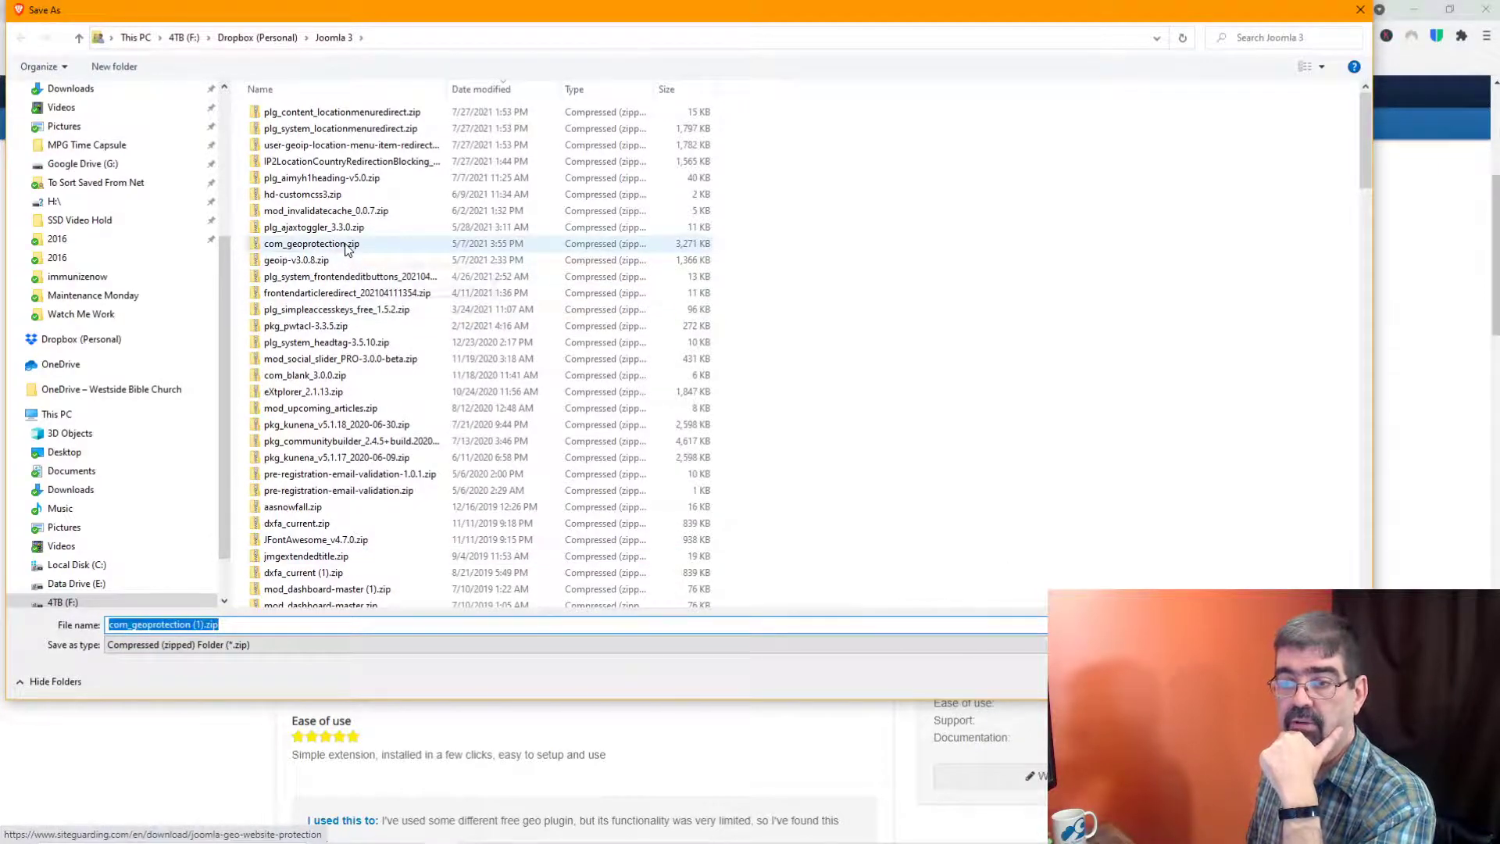
pyautogui.press('Return')
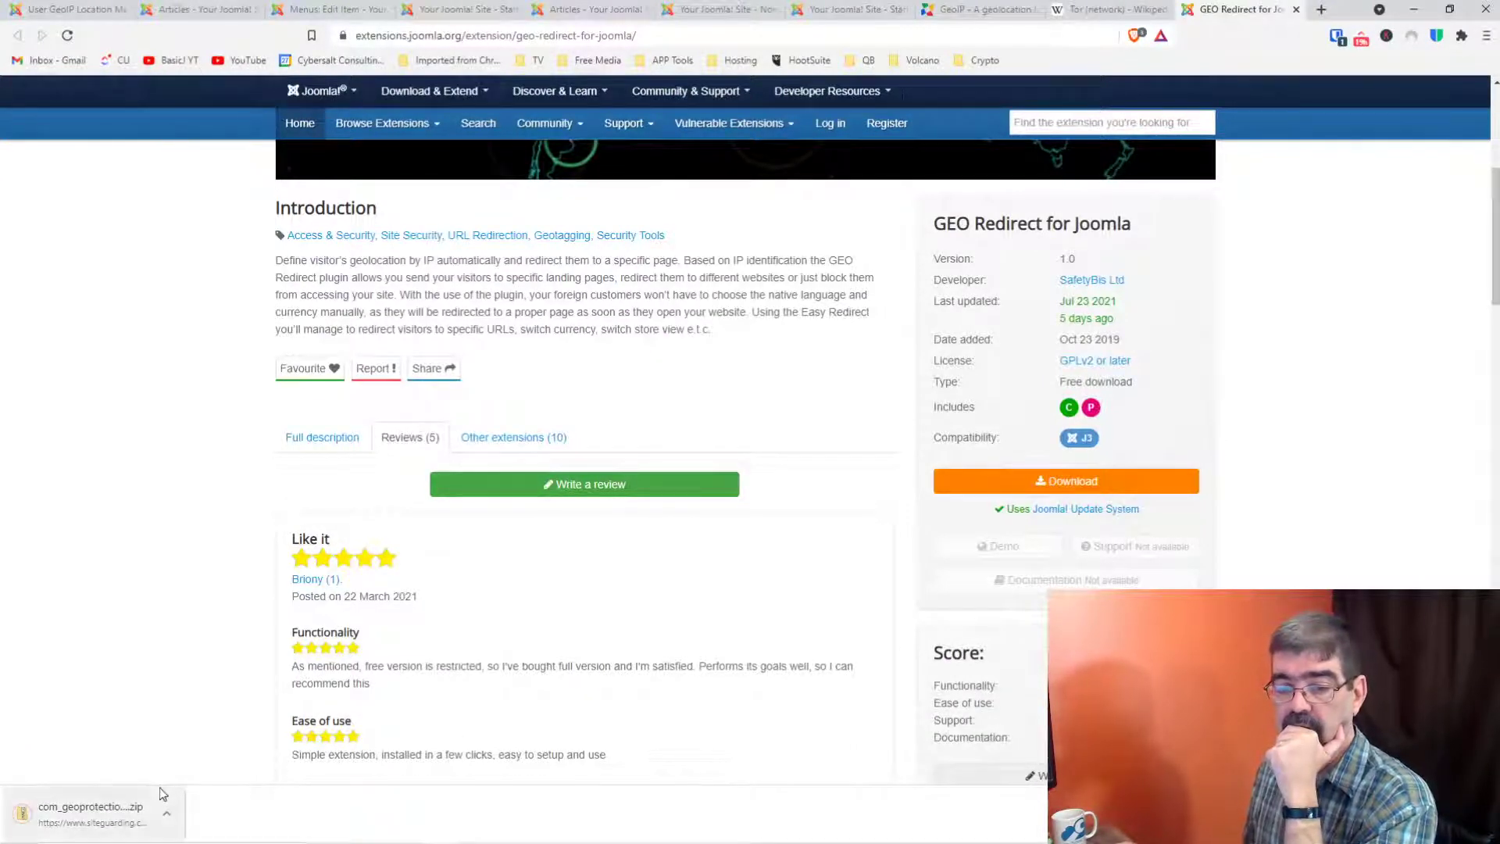
# Step: Install the downloaded com_geoprotection zip on the nosecrets.democorner.com Joomla site by uploading it as a package file
pyautogui.click(73, 11)
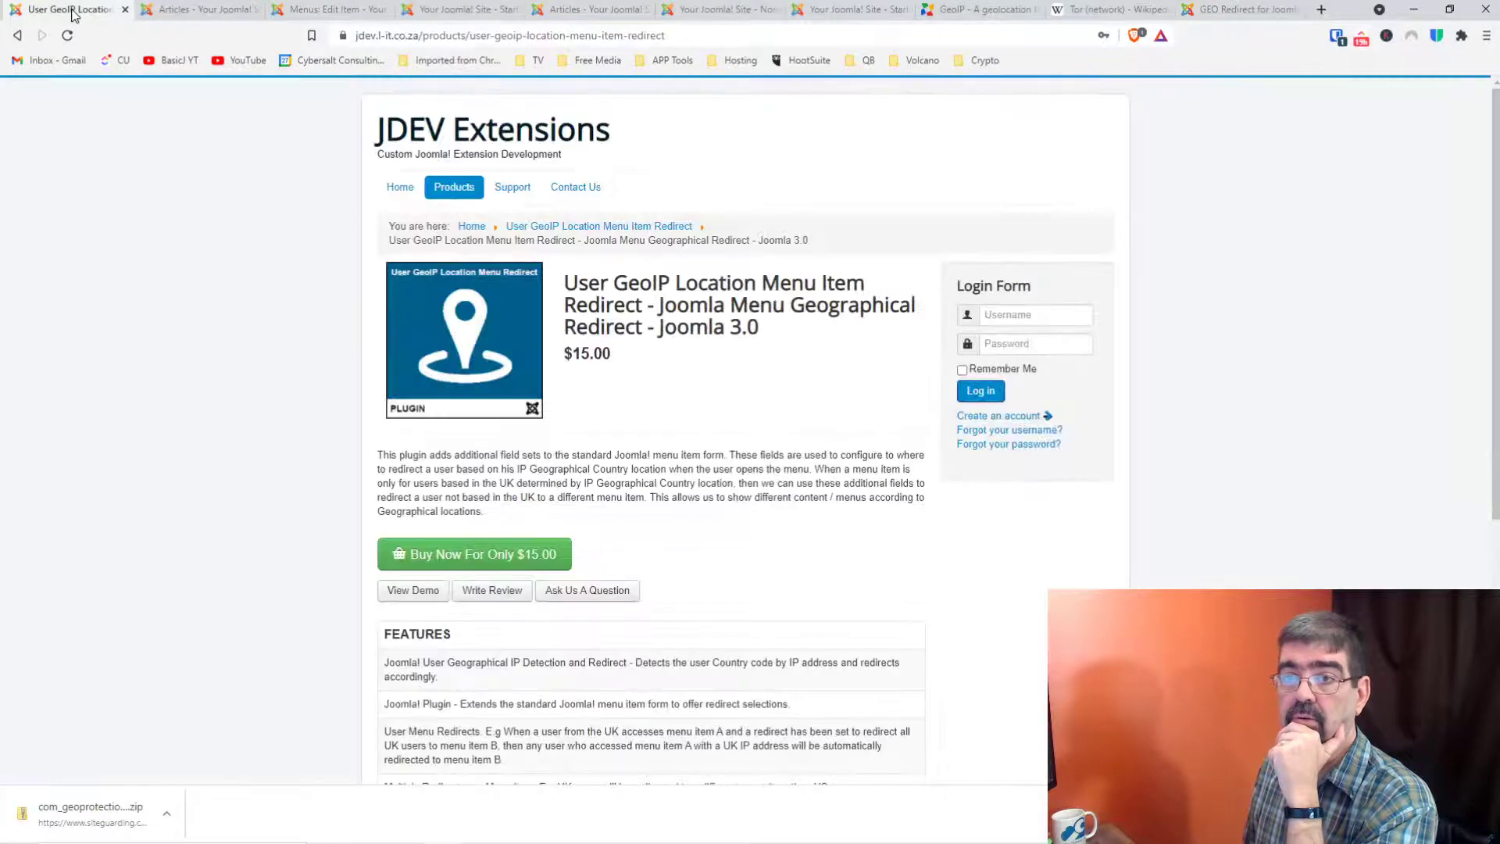
pyautogui.click(195, 11)
pyautogui.click(426, 87)
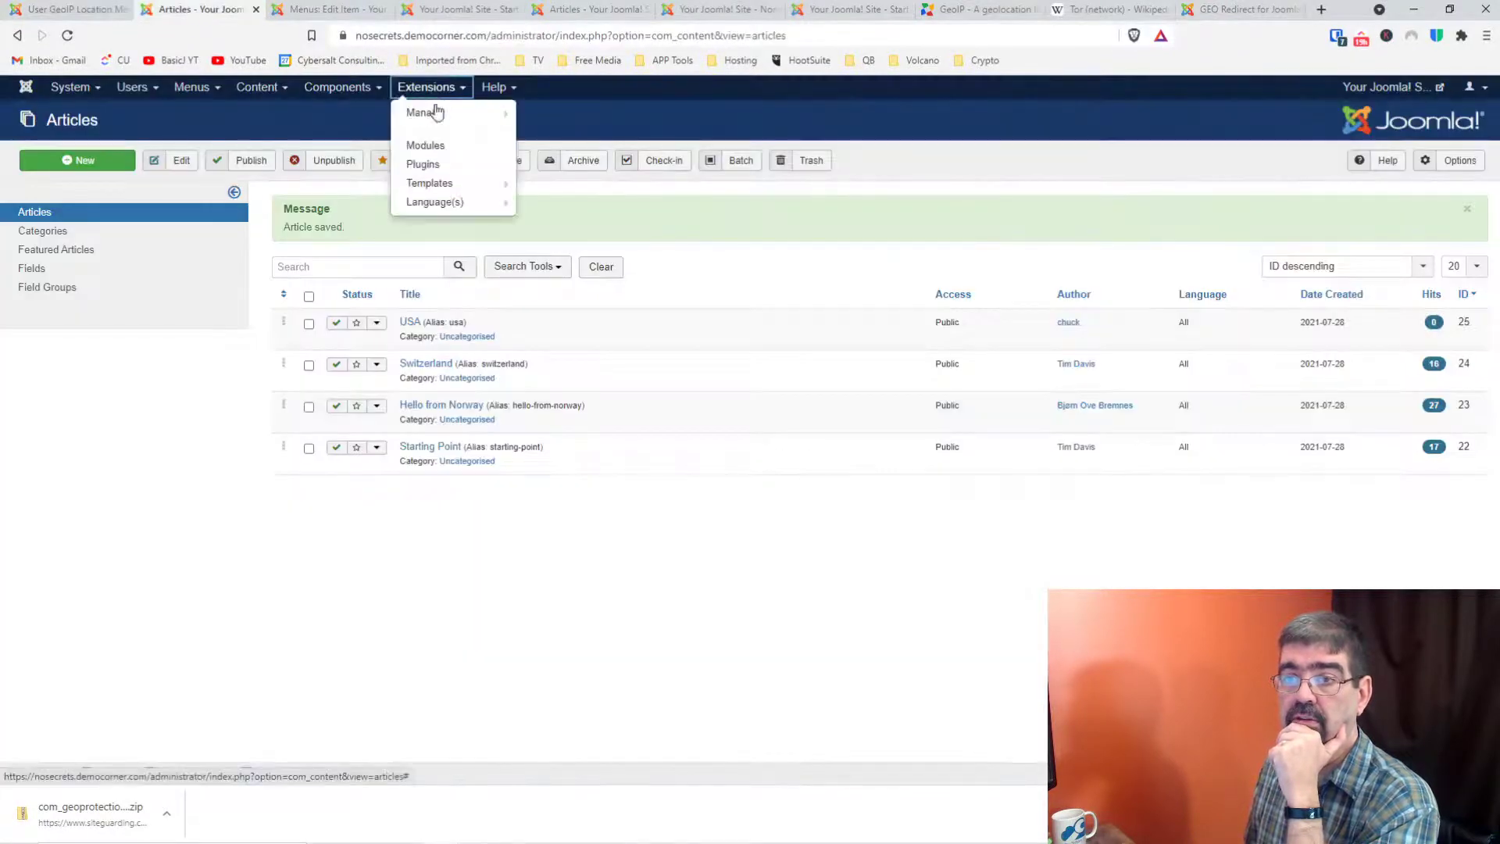
pyautogui.moveTo(438, 112)
pyautogui.click(546, 112)
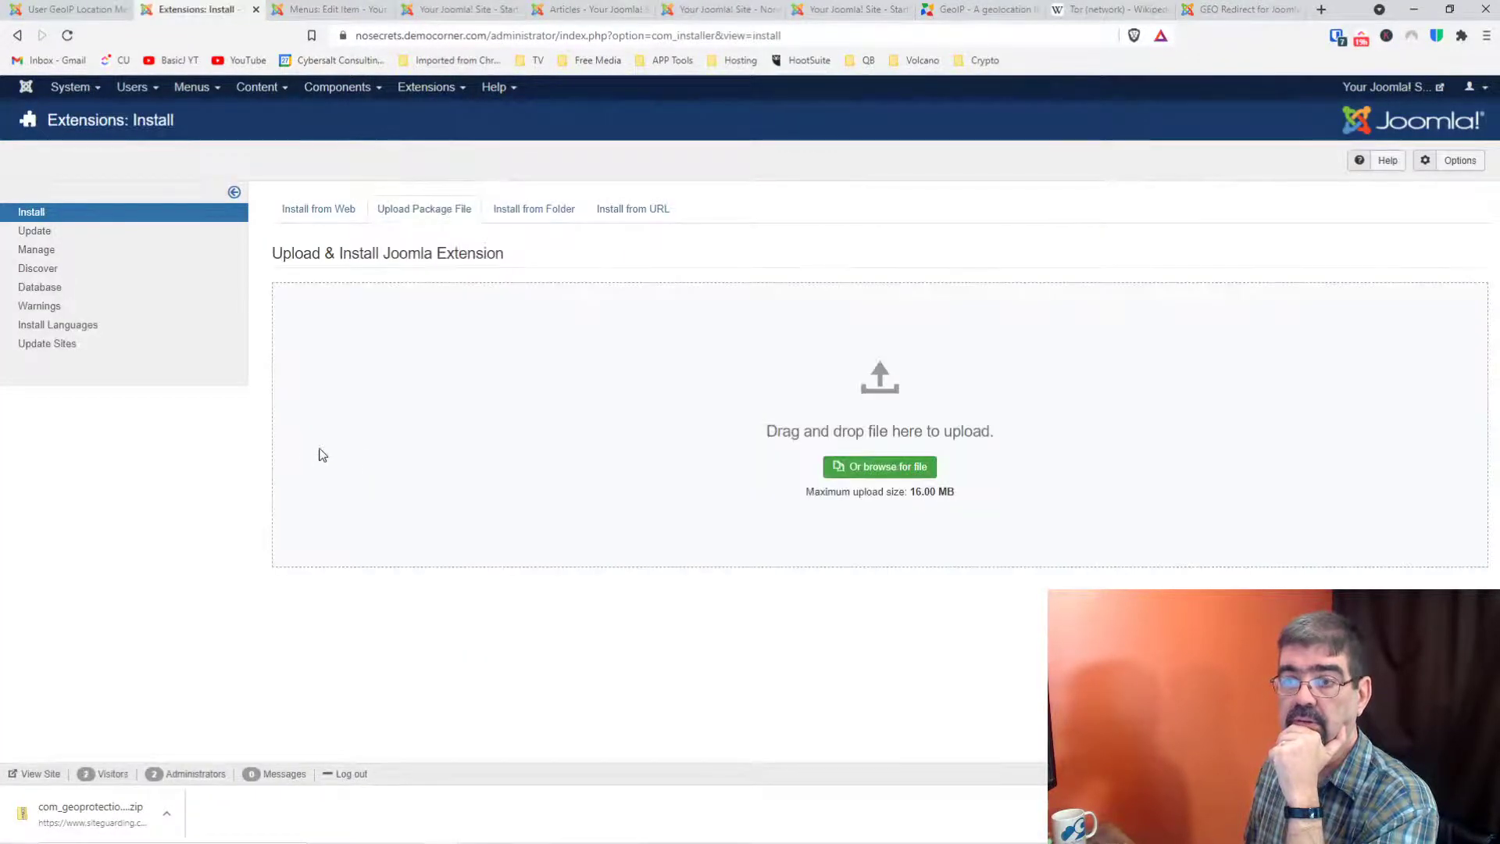
pyautogui.moveTo(90, 813); pyautogui.dragTo(848, 410)
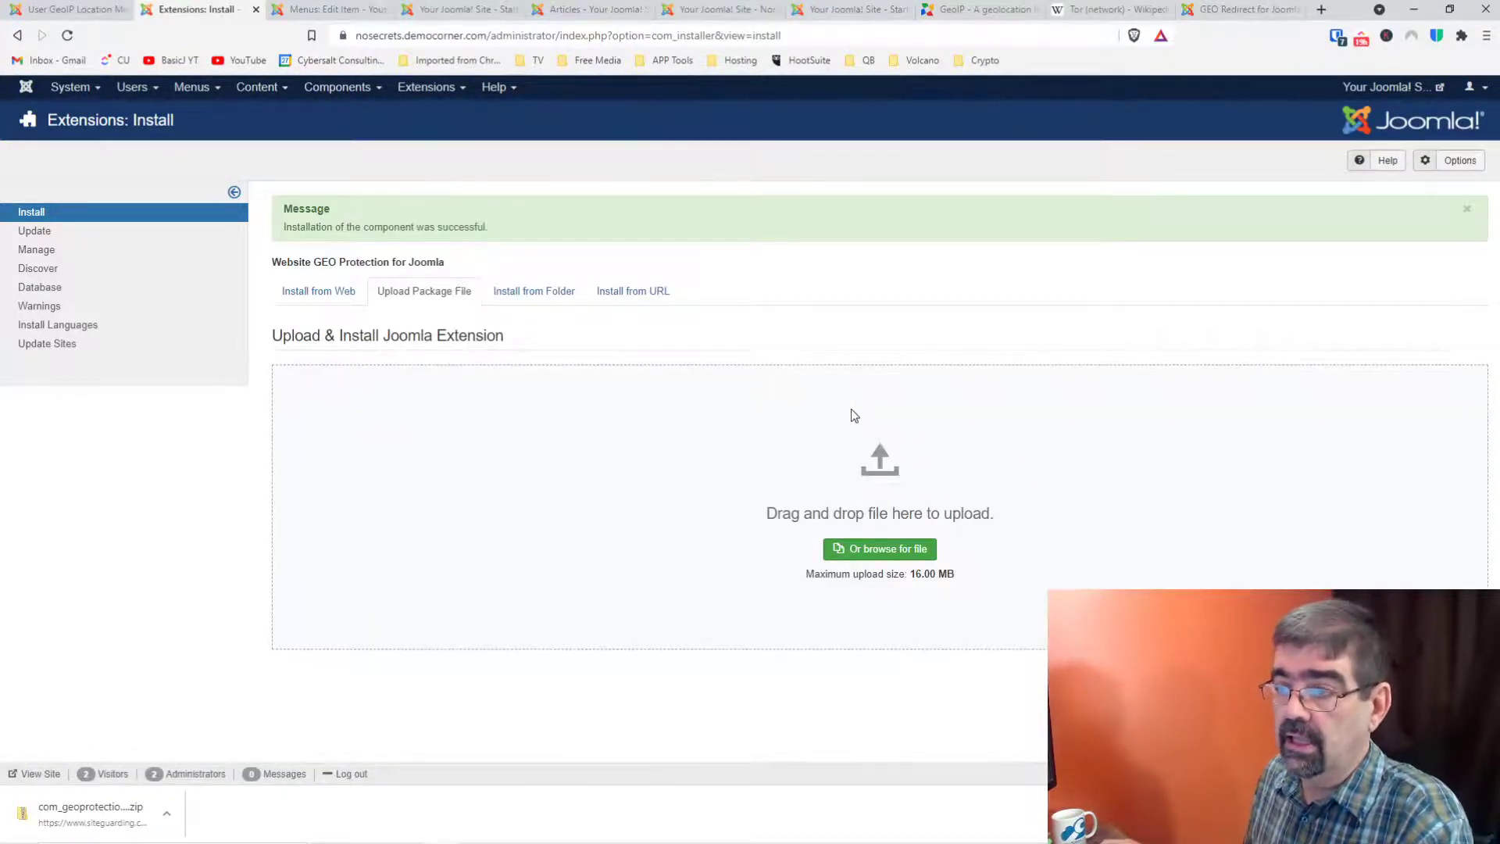
# Step: Open the Website GEO Protection for Joomla component and enable its front-end protection
pyautogui.click(338, 90)
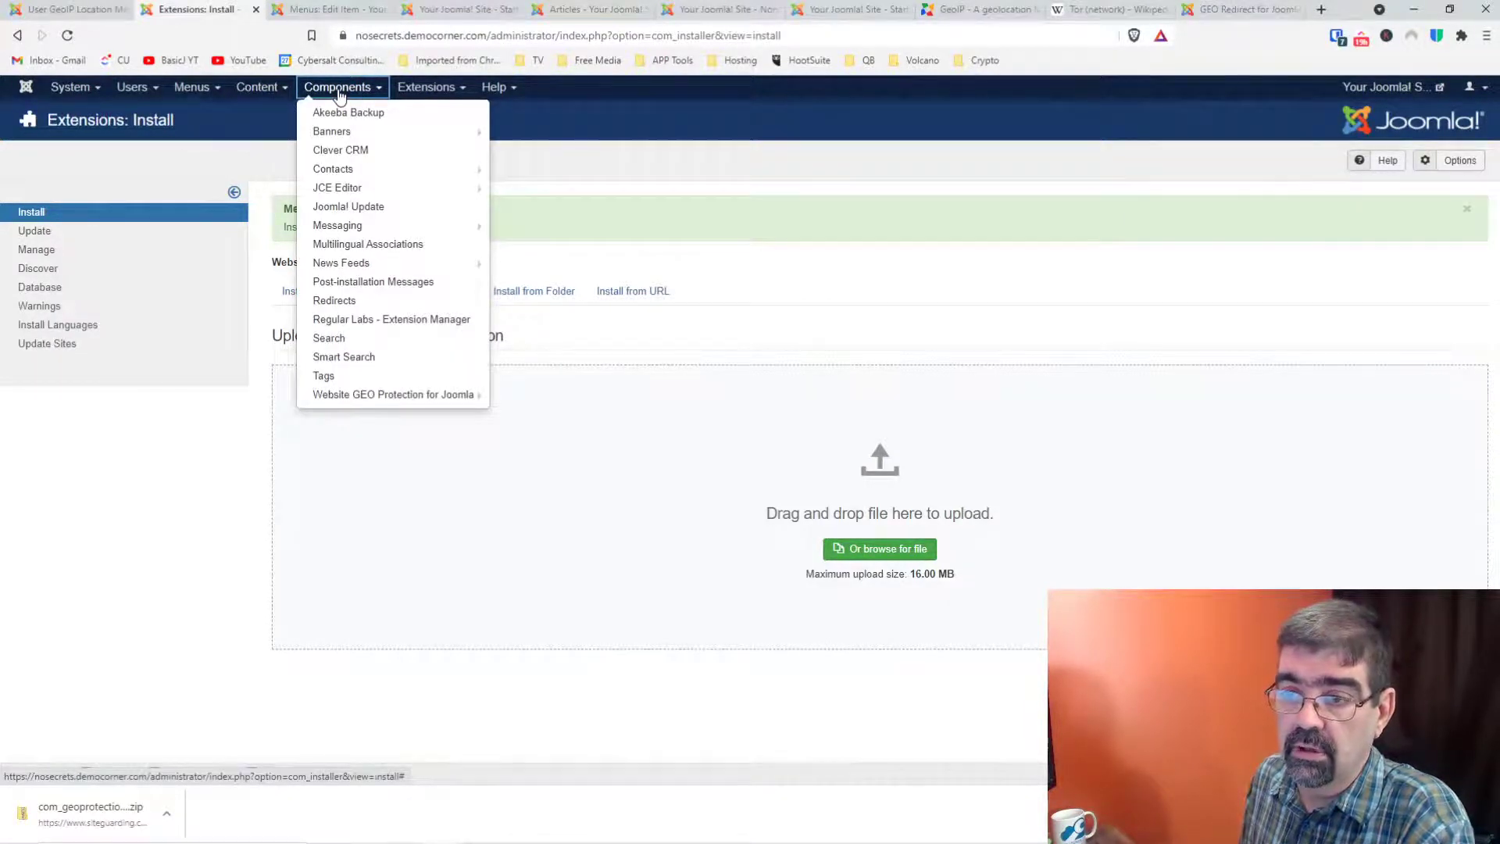
pyautogui.moveTo(387, 402)
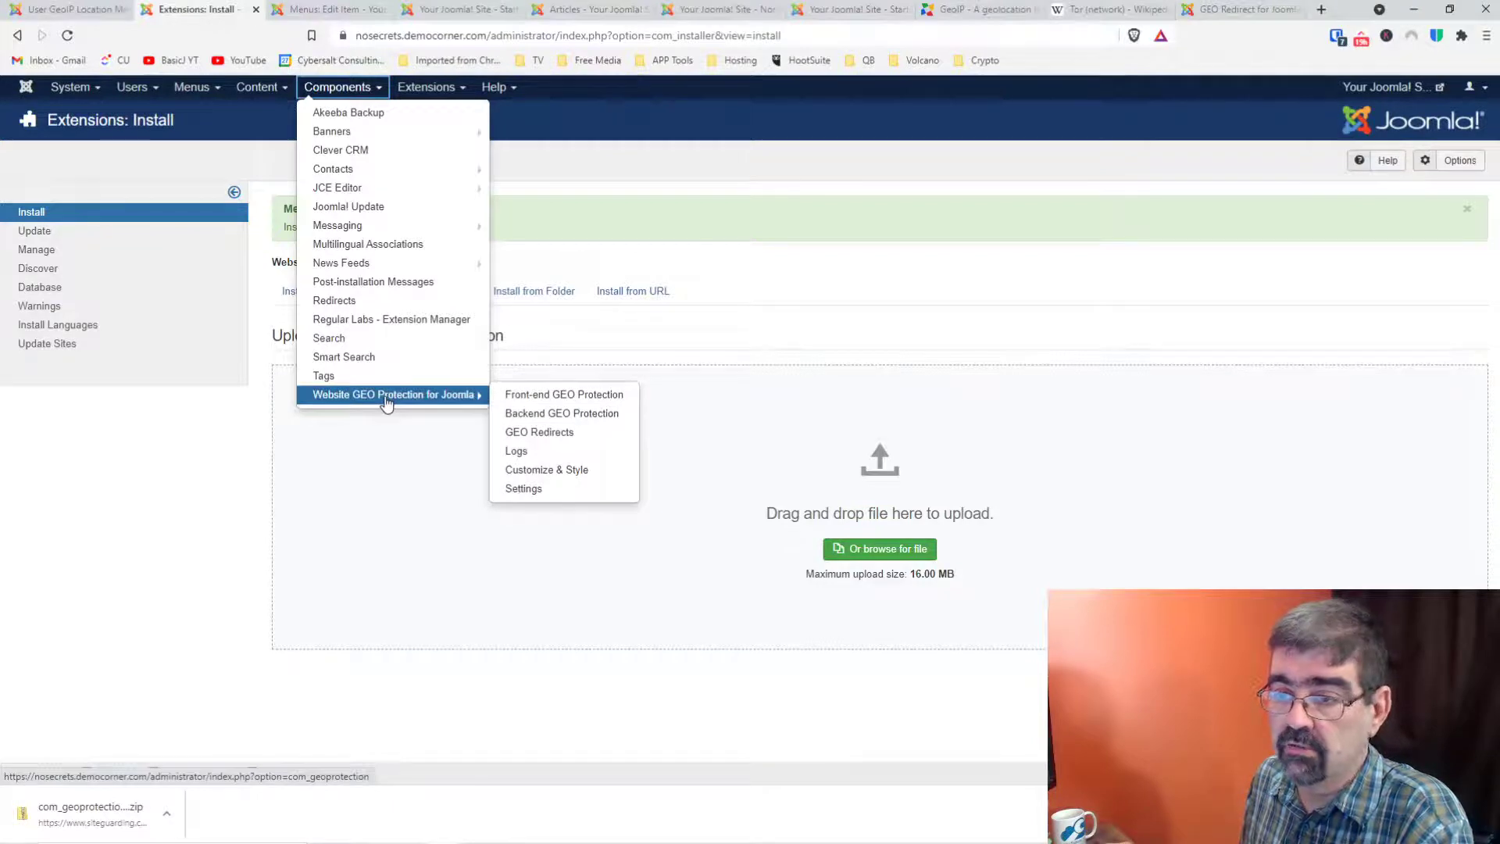
pyautogui.click(386, 398)
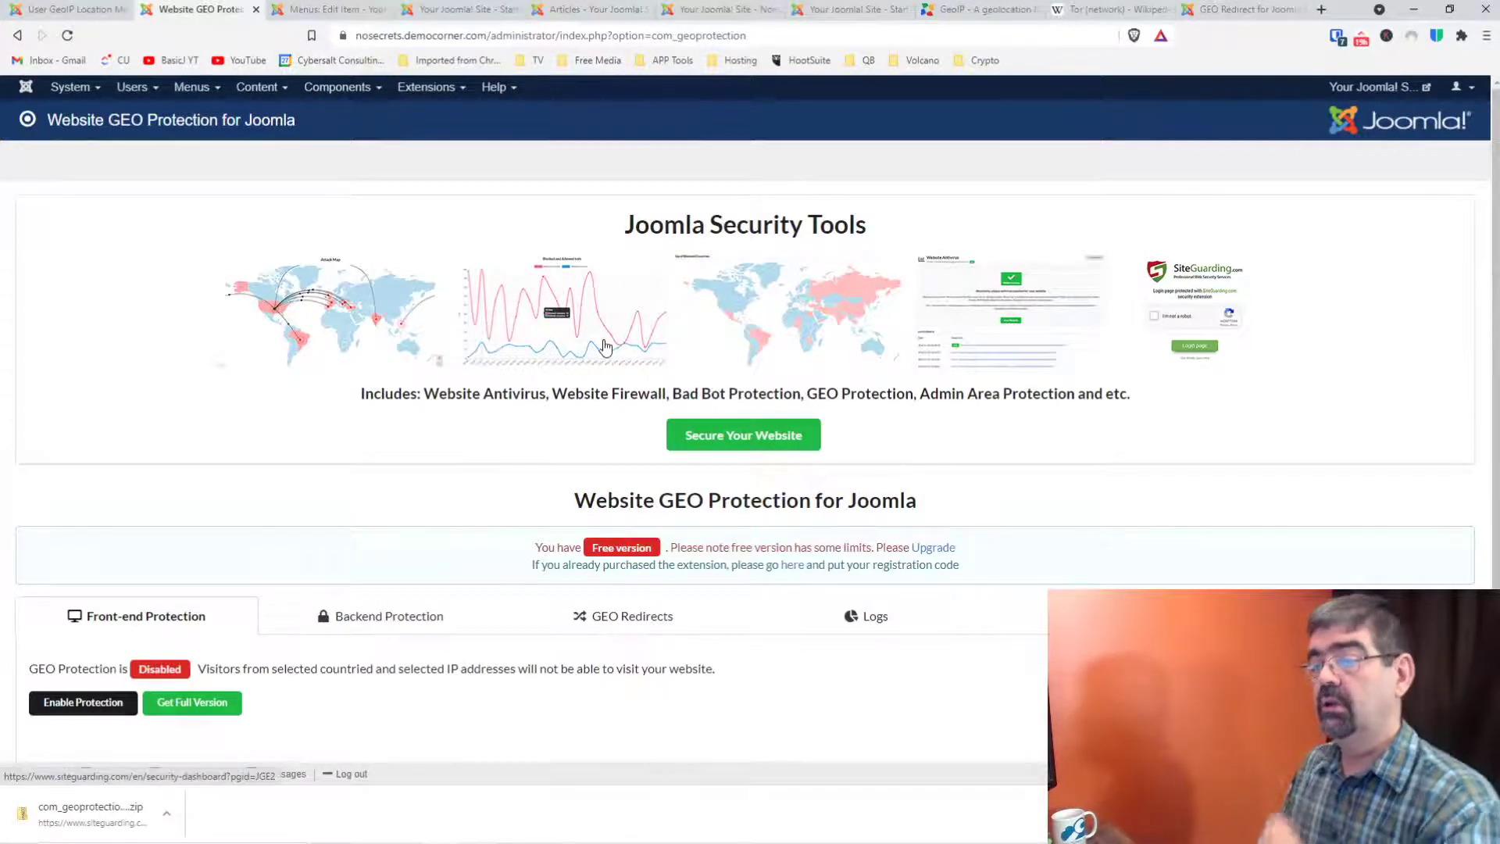
pyautogui.scroll(-1, 437, 348)
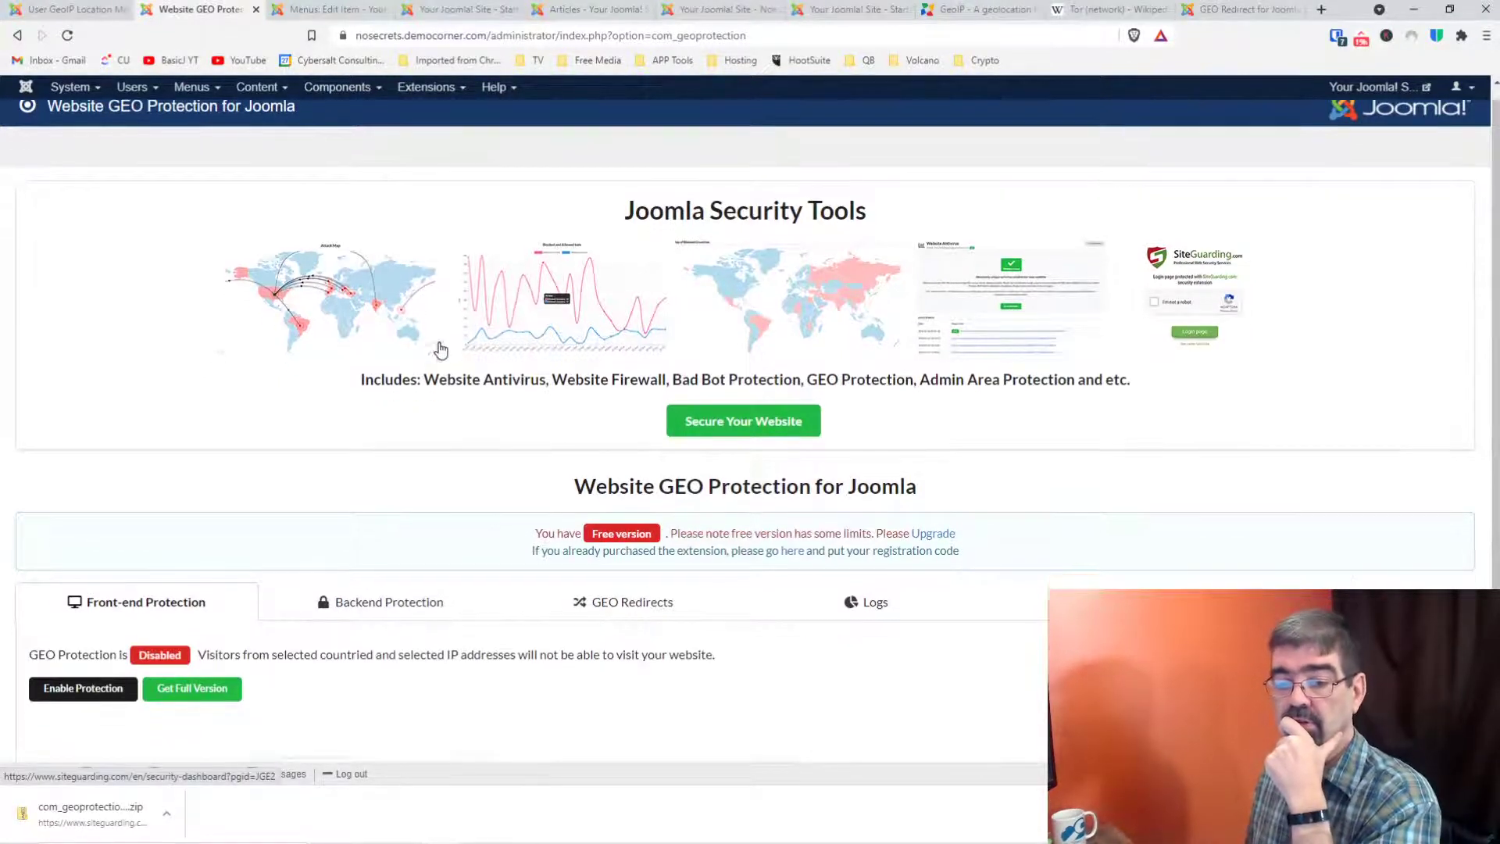
pyautogui.scroll(1, 437, 349)
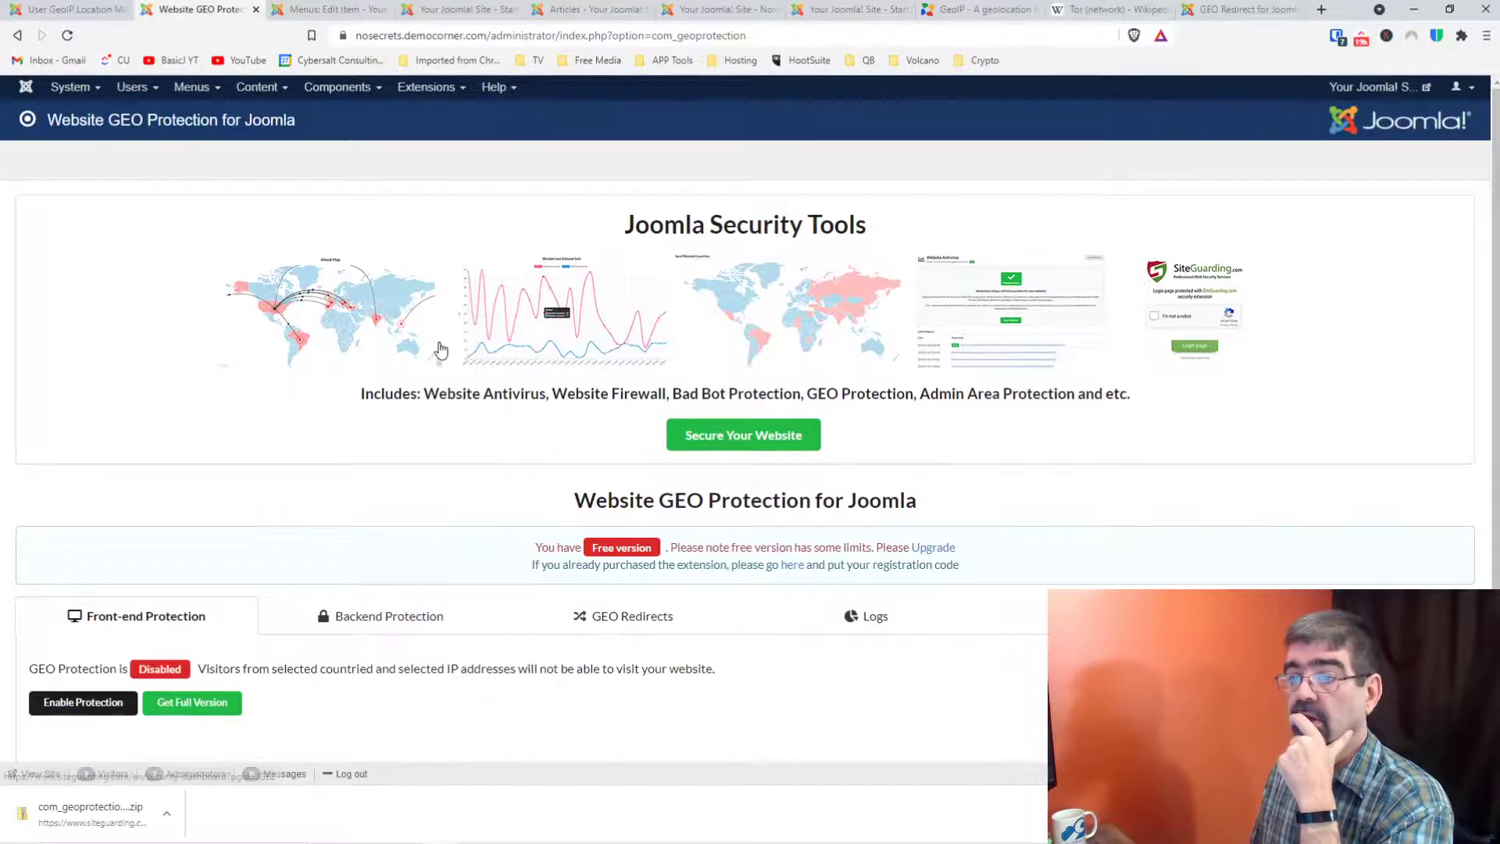
pyautogui.scroll(-1, 434, 354)
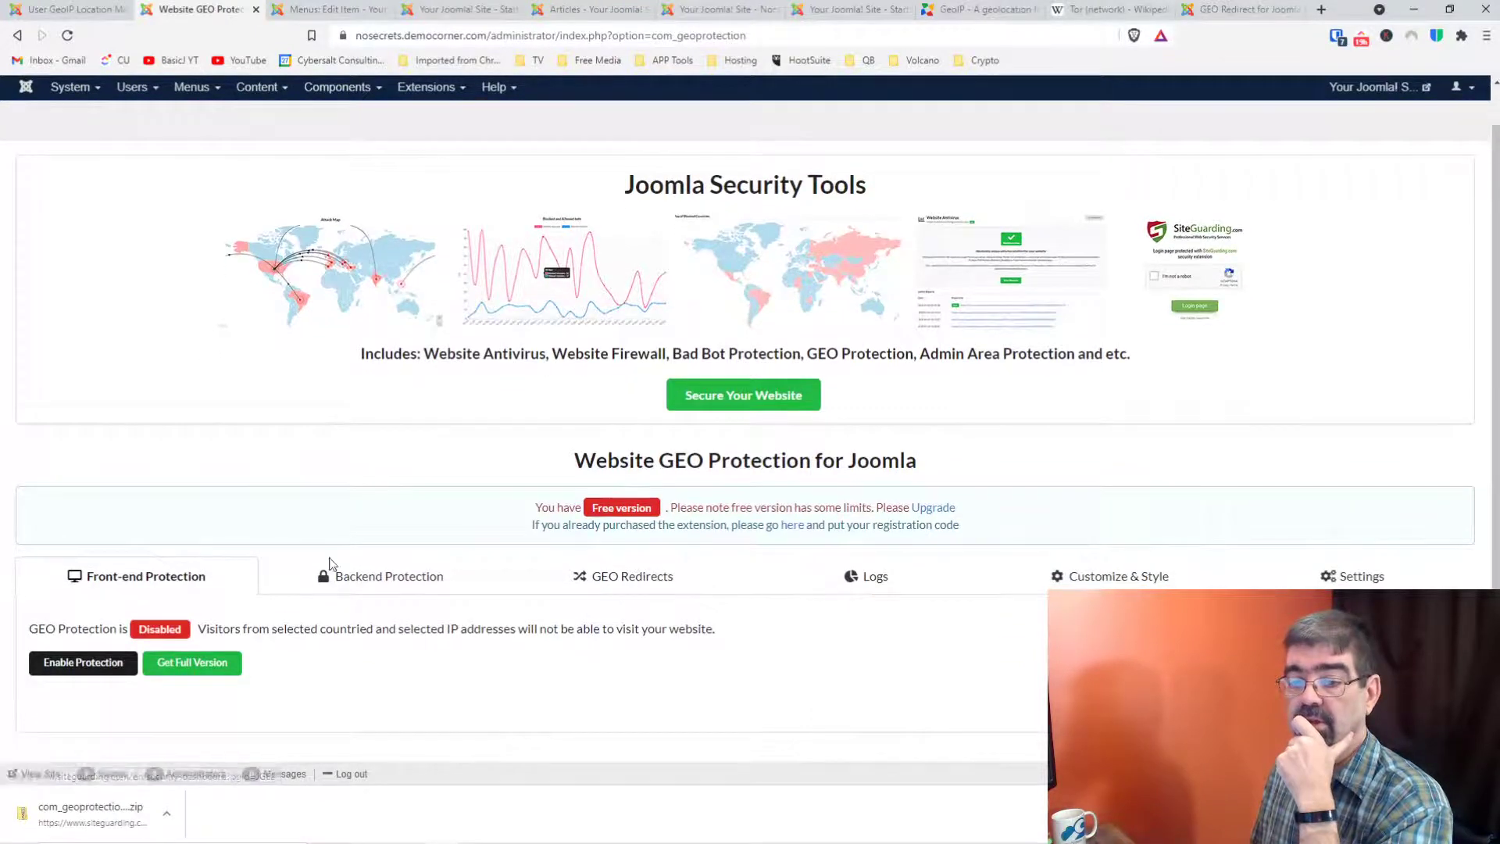
pyautogui.click(102, 664)
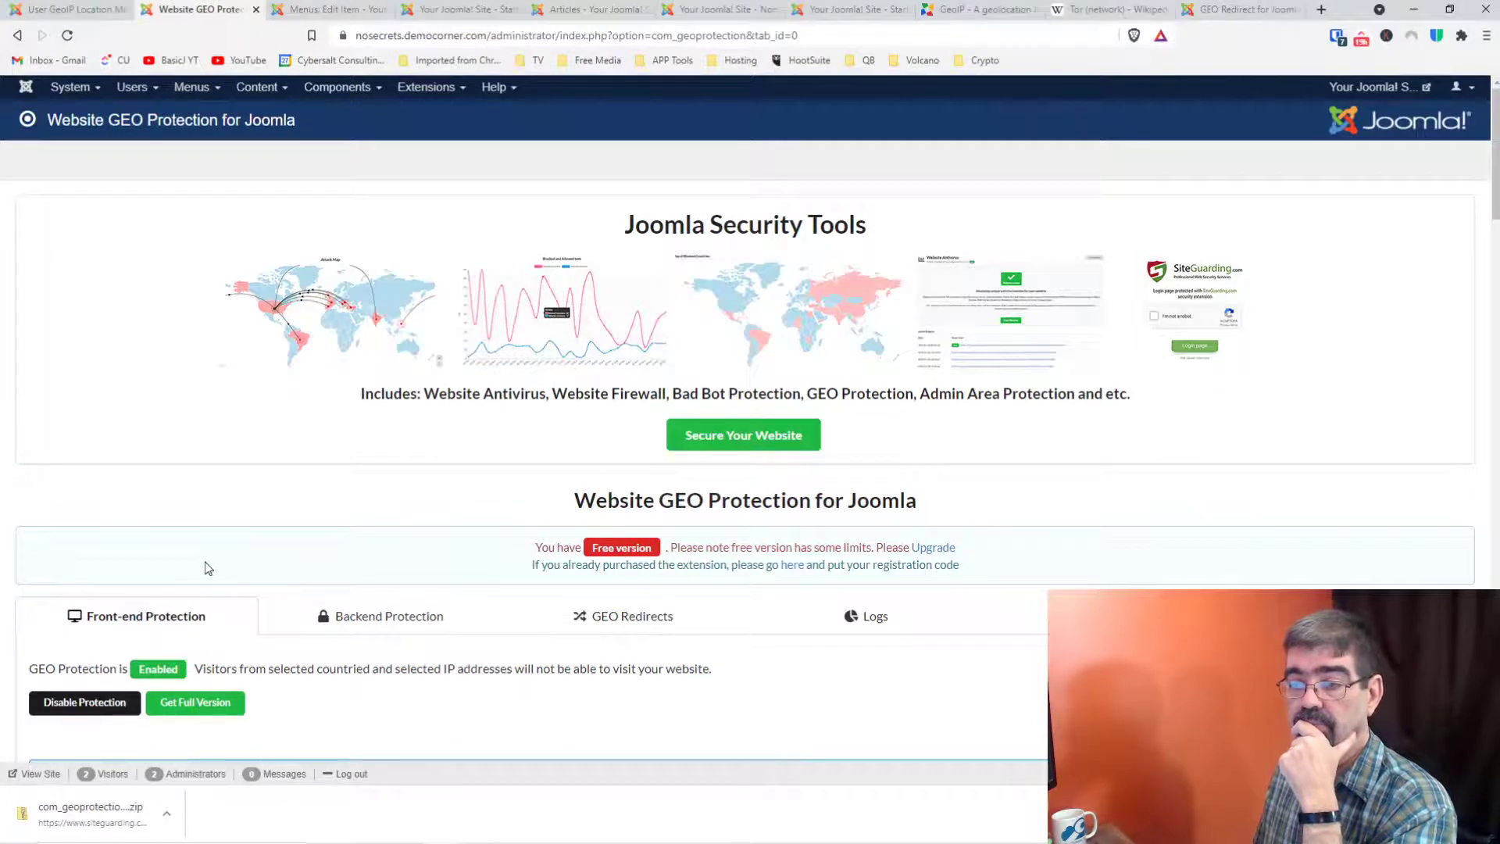
pyautogui.scroll(-3, 208, 568)
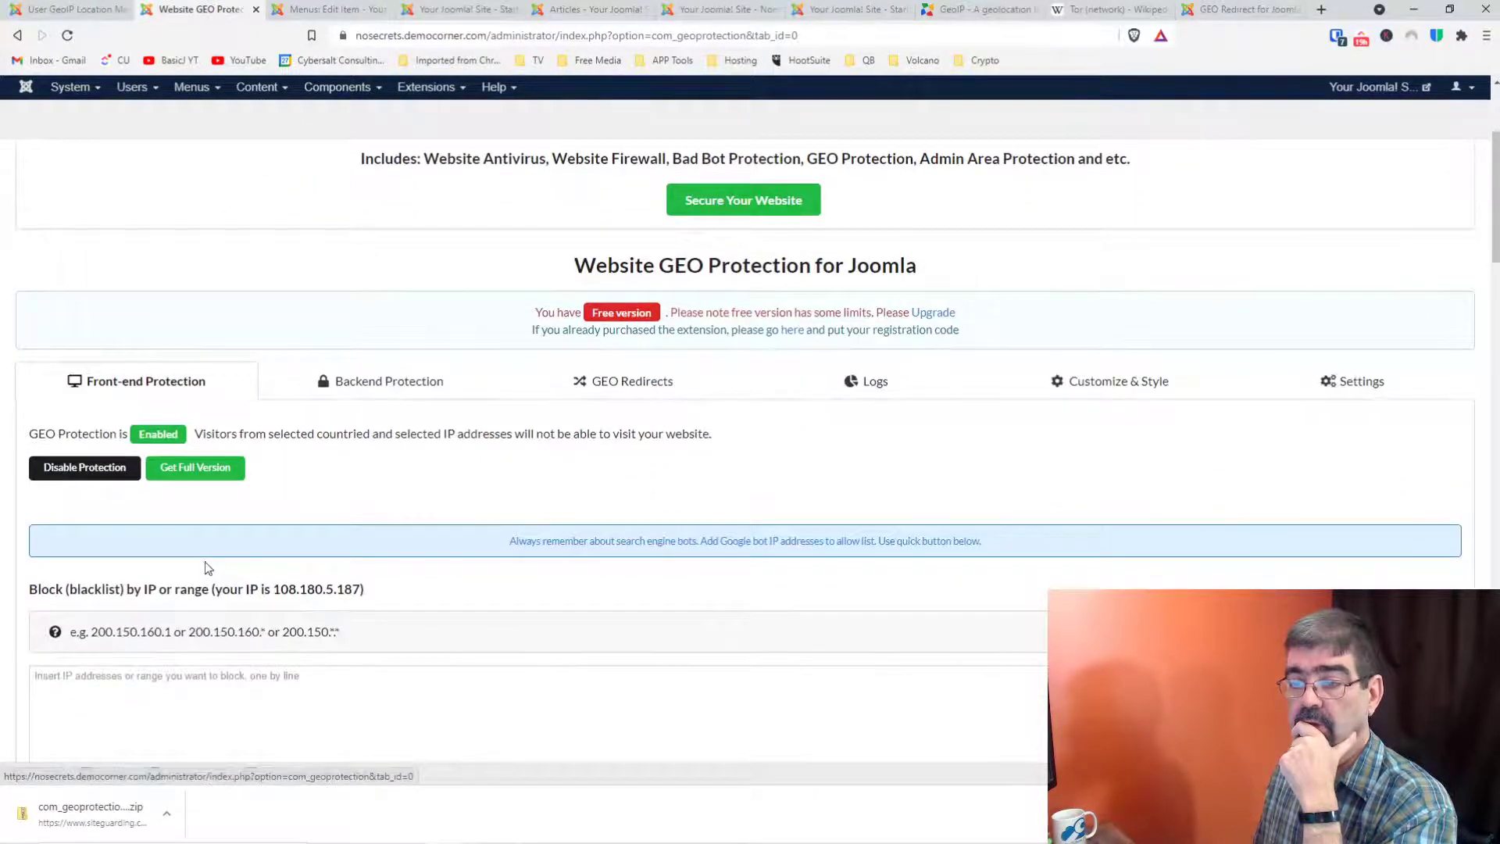
# Step: Examine the GEO Redirects options, including the IP and URL exclusions, language URL rewriting and redirection syntax samples
pyautogui.click(665, 384)
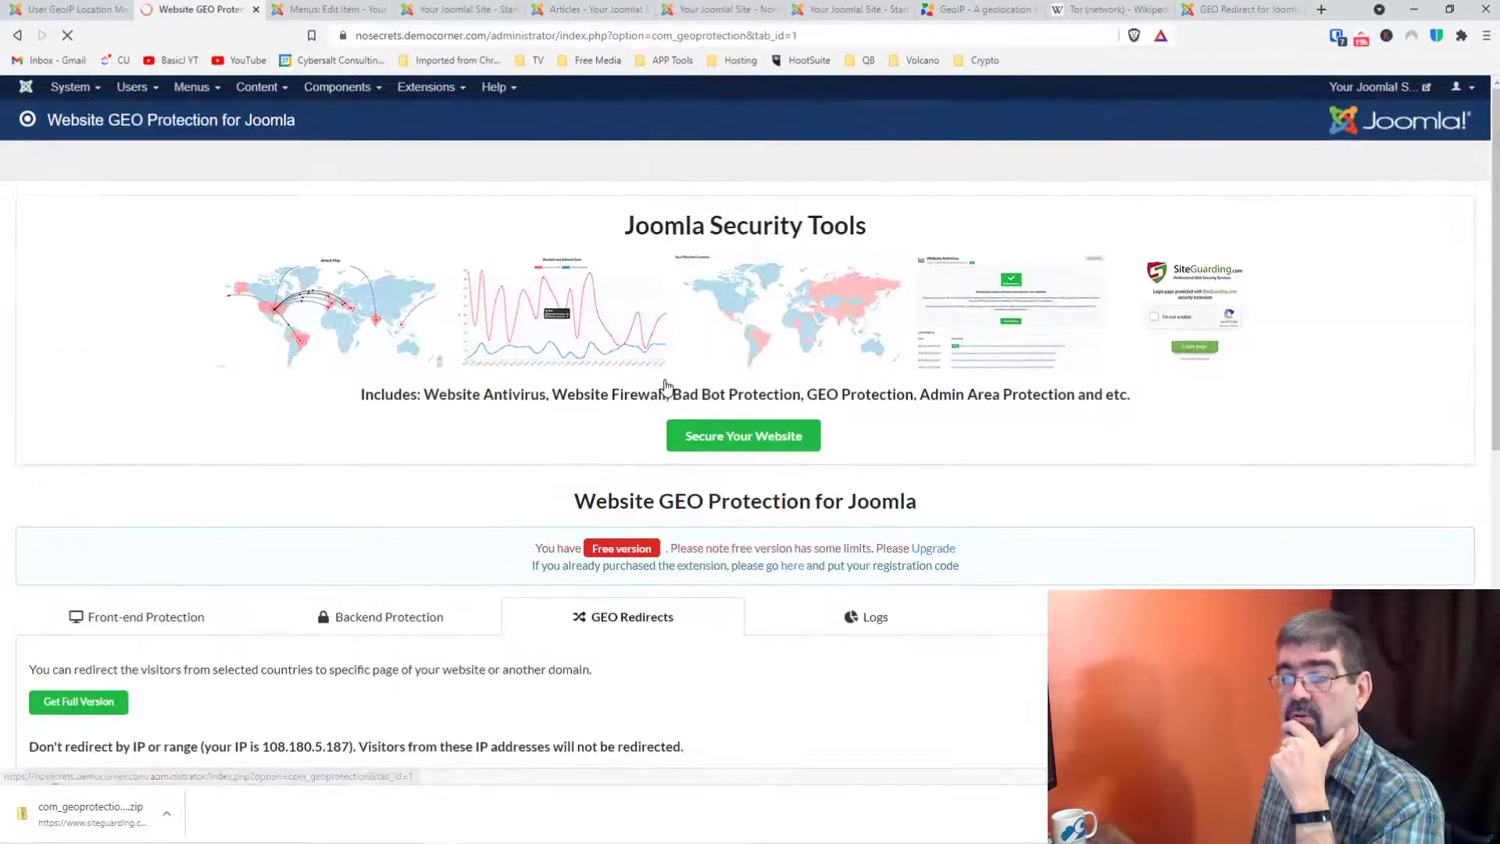
pyautogui.scroll(-3, 277, 445)
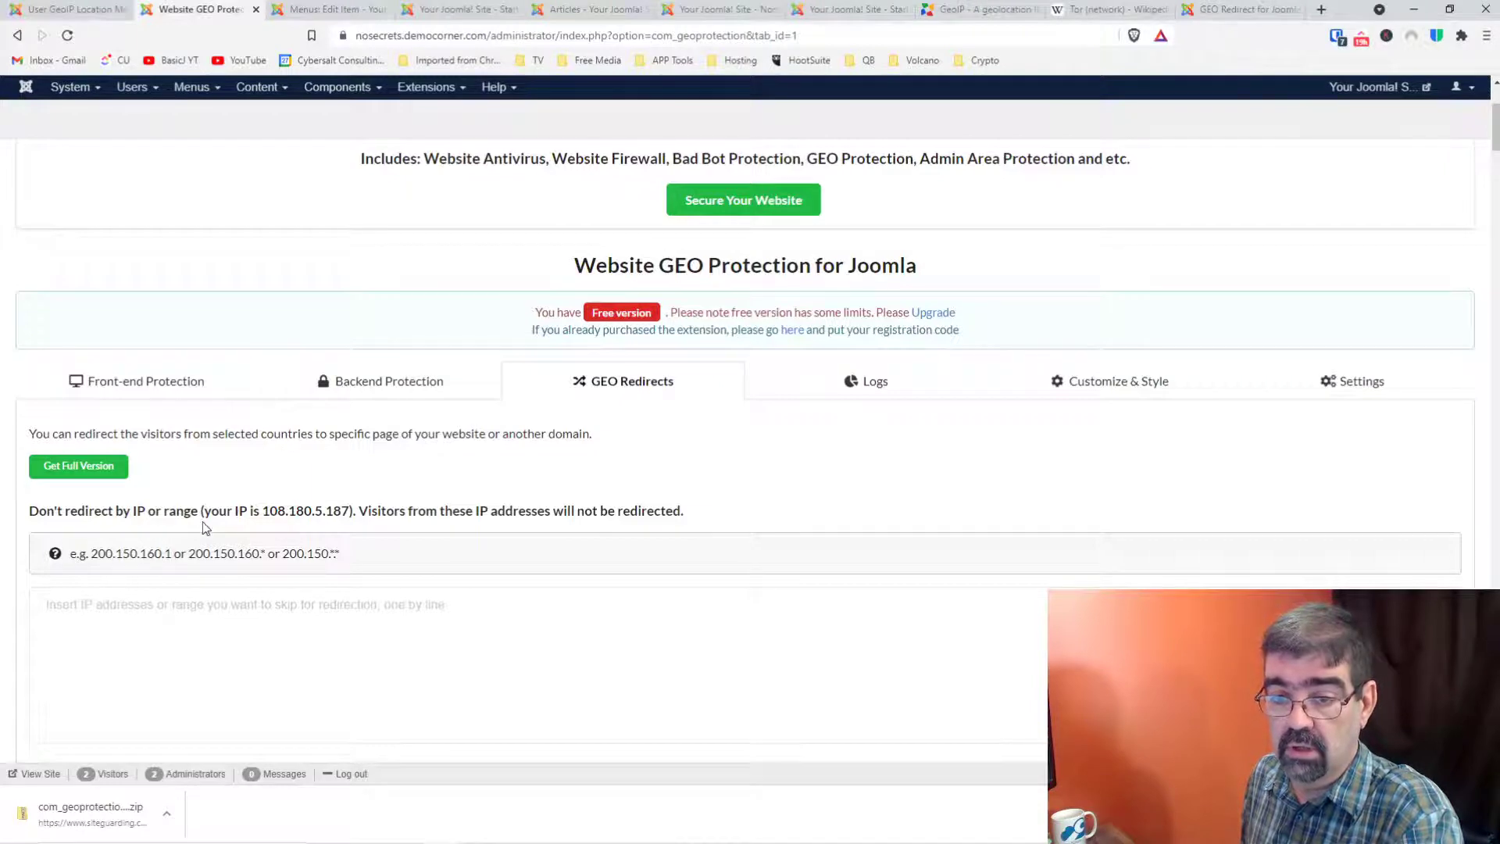
pyautogui.scroll(-2, 253, 507)
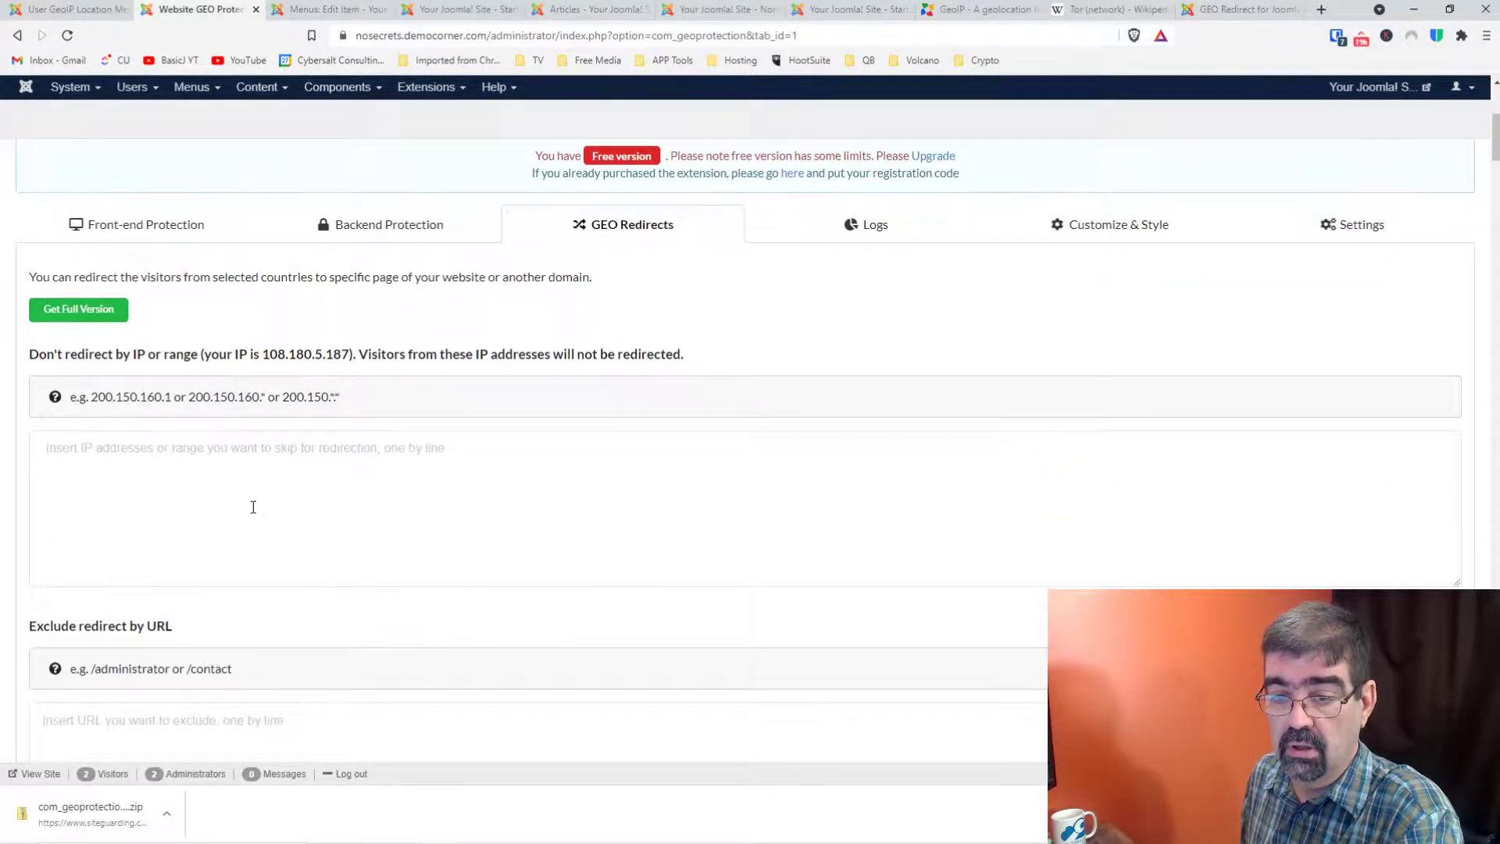
pyautogui.scroll(-3, 253, 507)
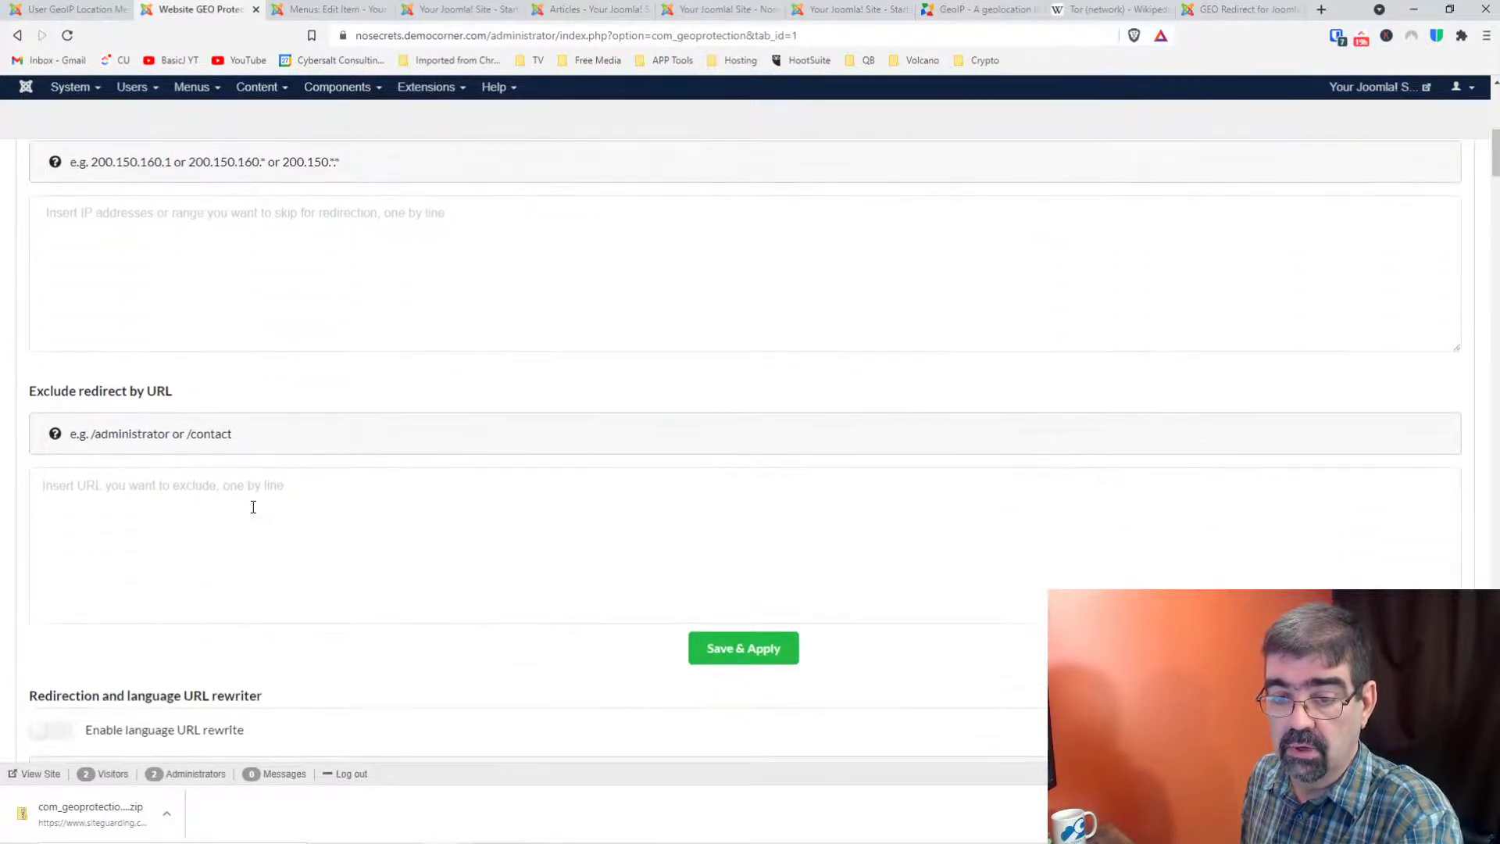
pyautogui.scroll(-2, 253, 507)
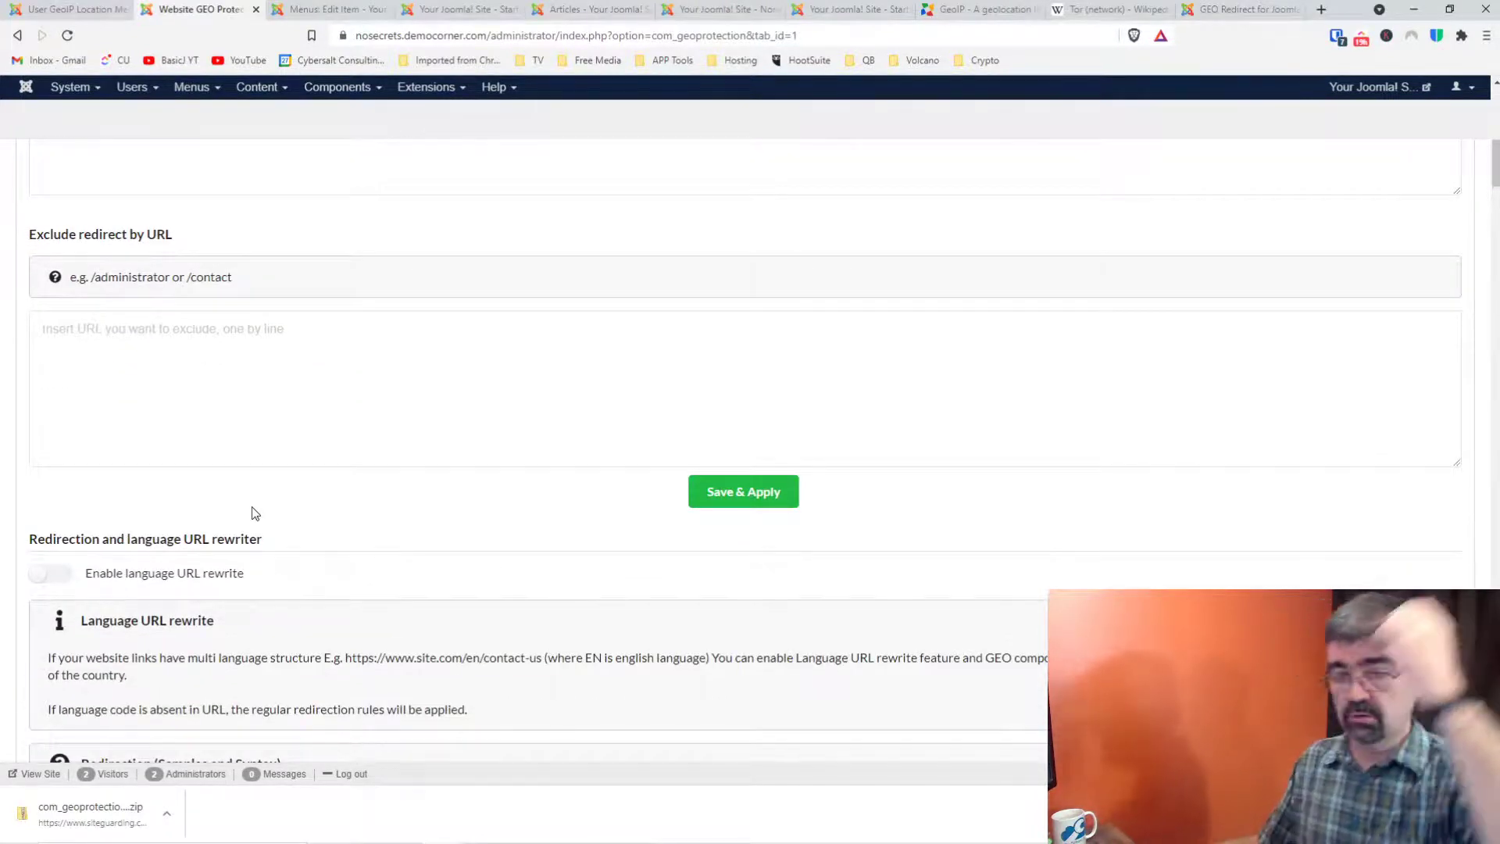
pyautogui.scroll(-3, 253, 513)
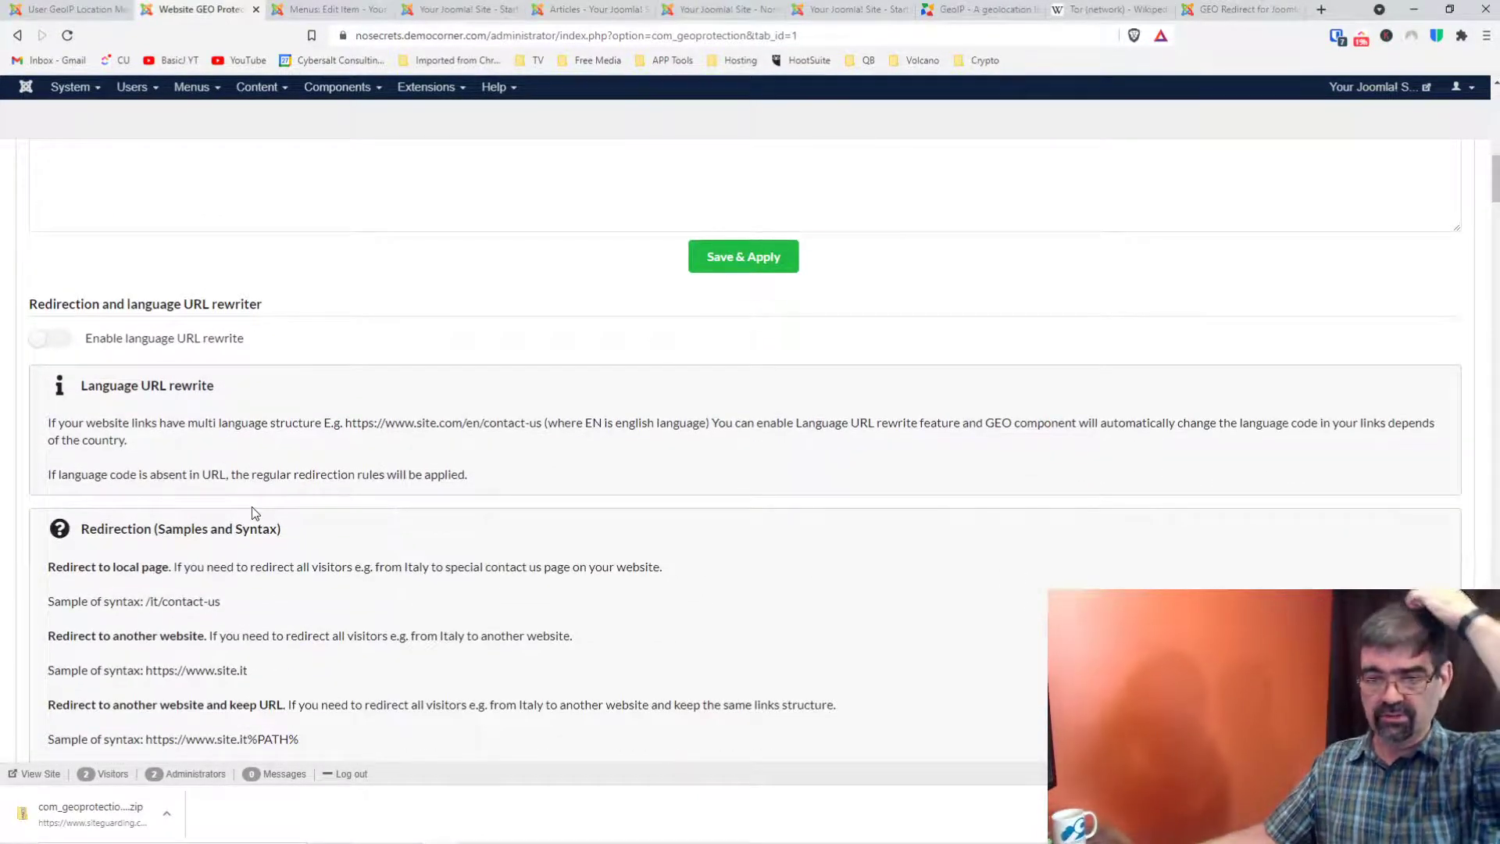
pyautogui.scroll(1, 253, 513)
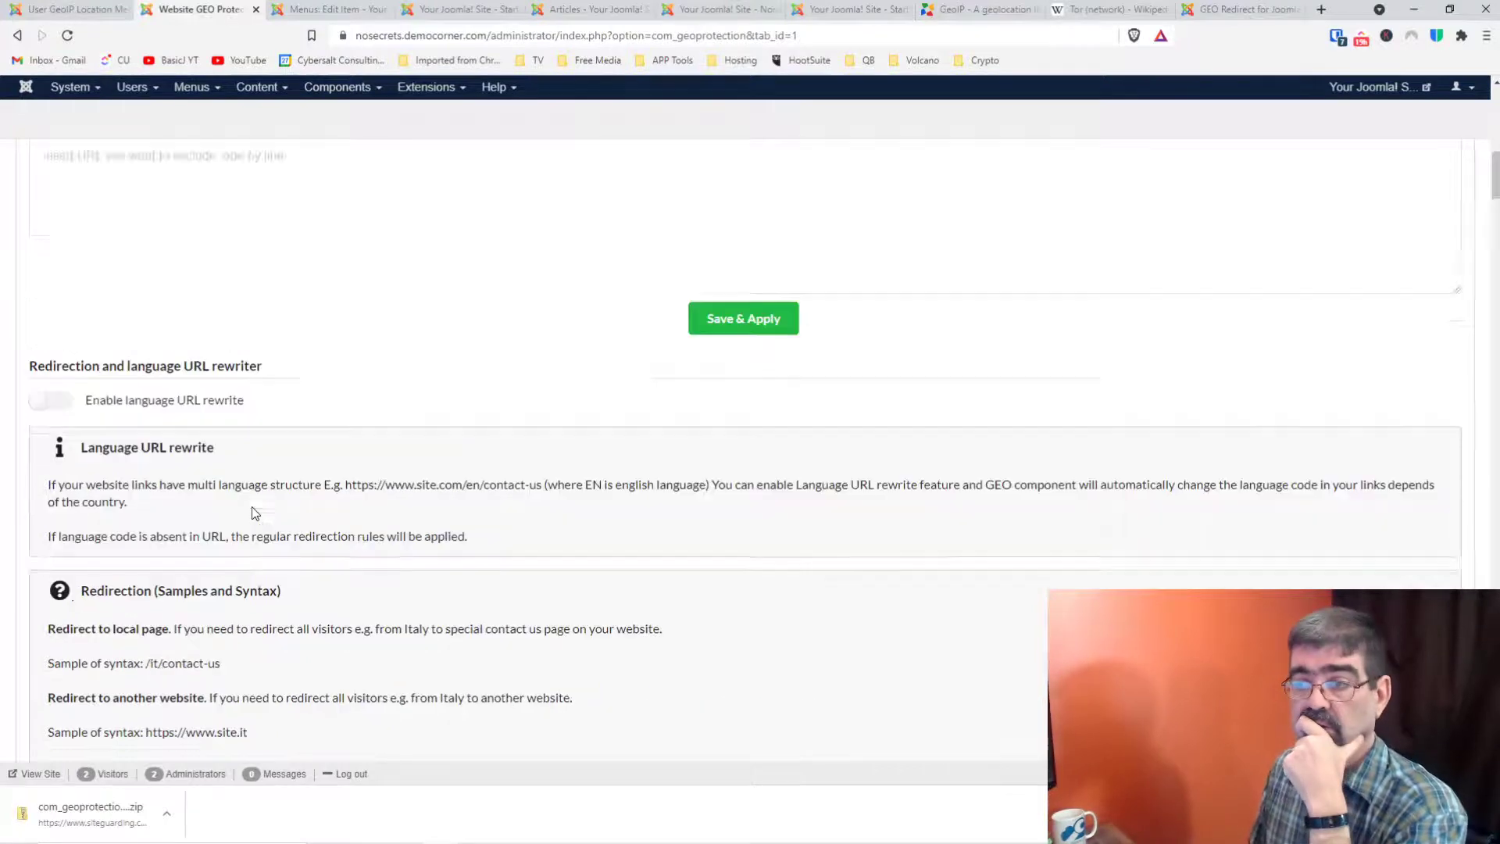
pyautogui.scroll(8, 252, 506)
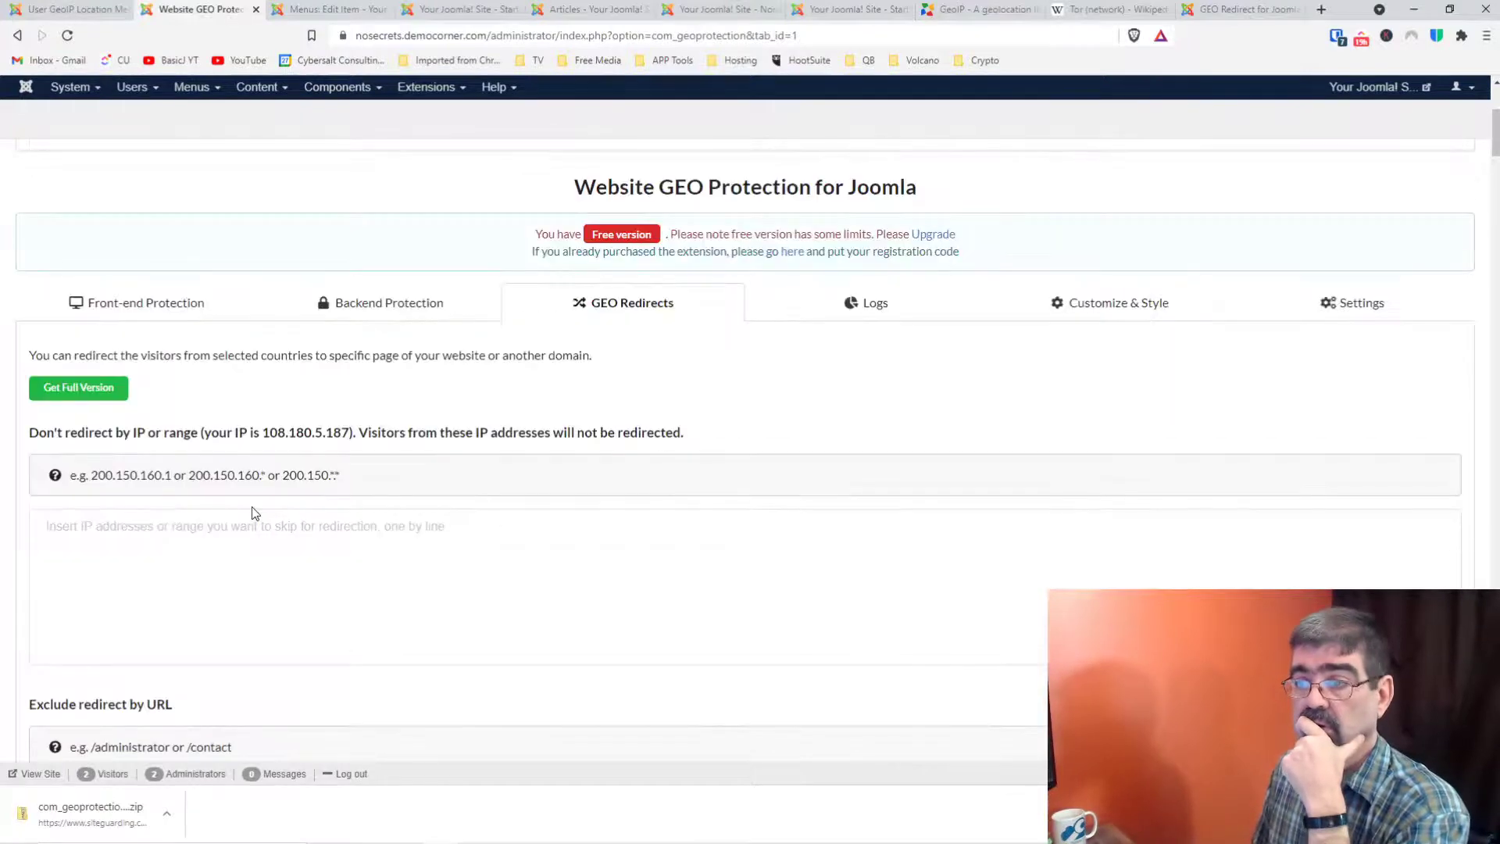
# Step: Check the GEO protection component's registration settings, block page customization and logs
pyautogui.click(1340, 301)
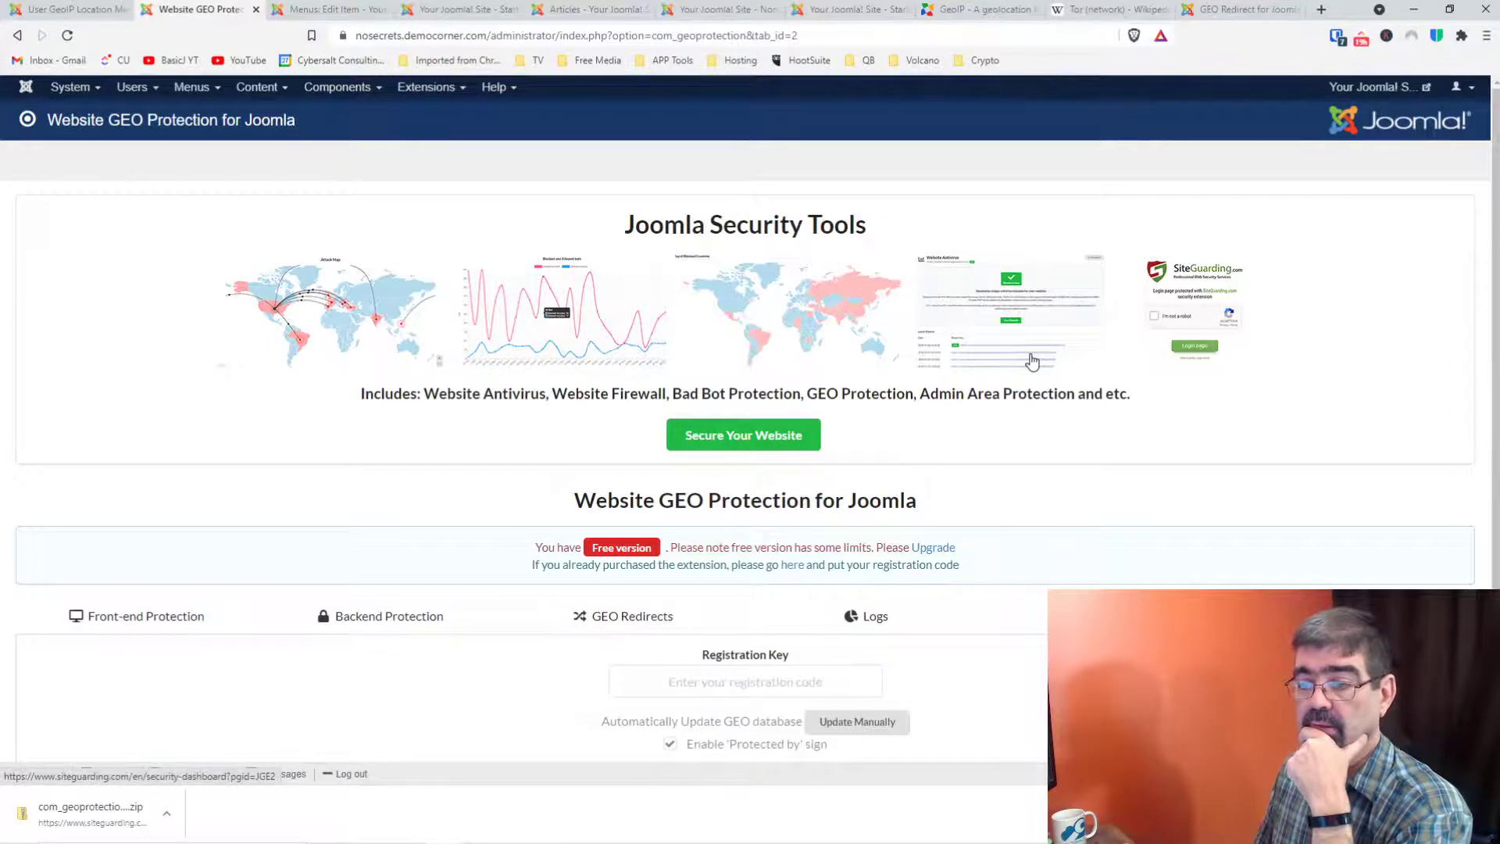
pyautogui.scroll(-1, 1031, 360)
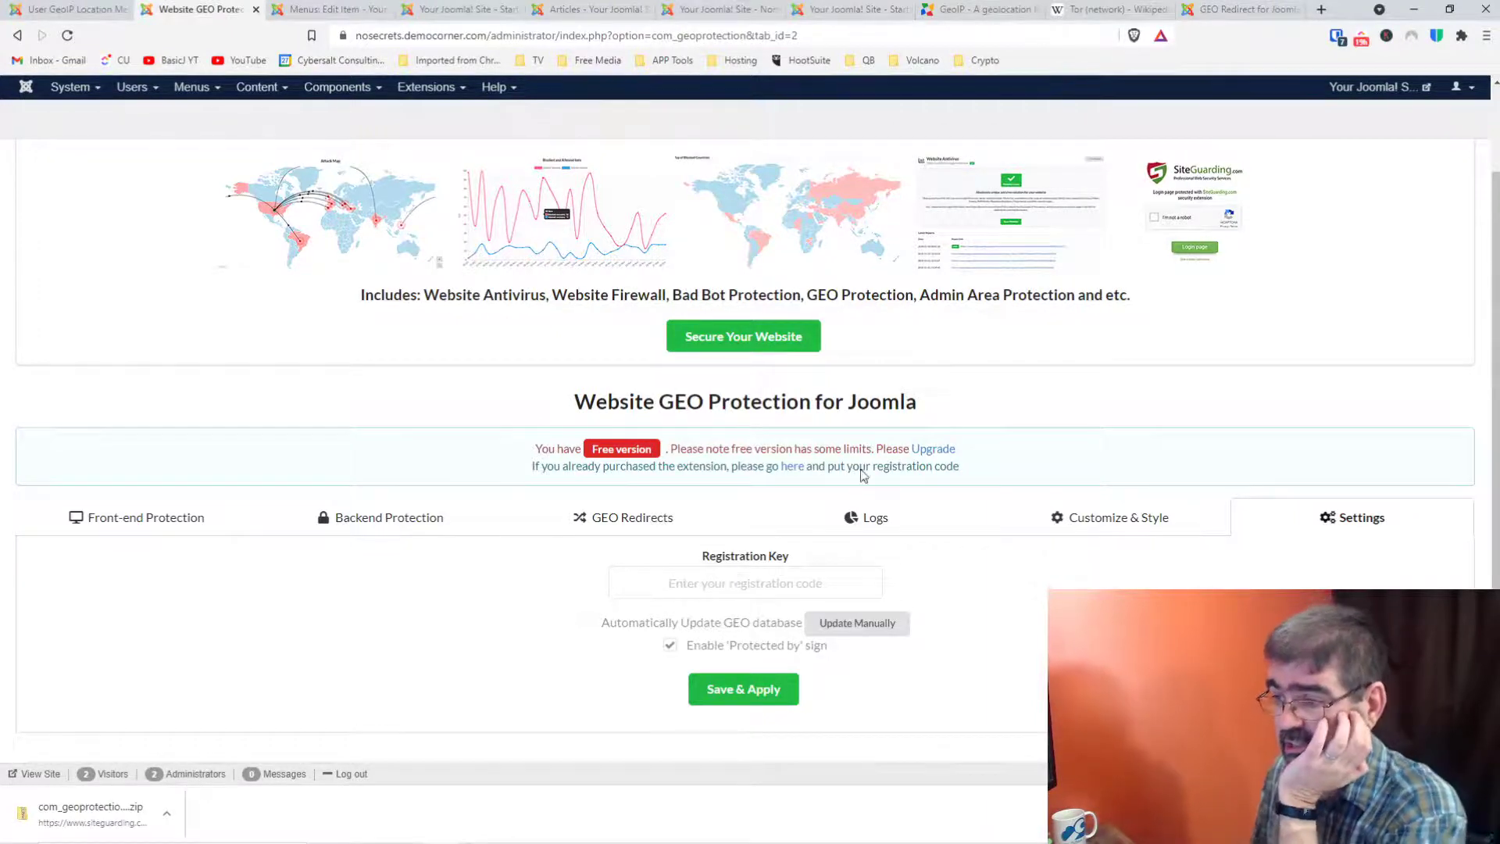
pyautogui.scroll(1, 998, 463)
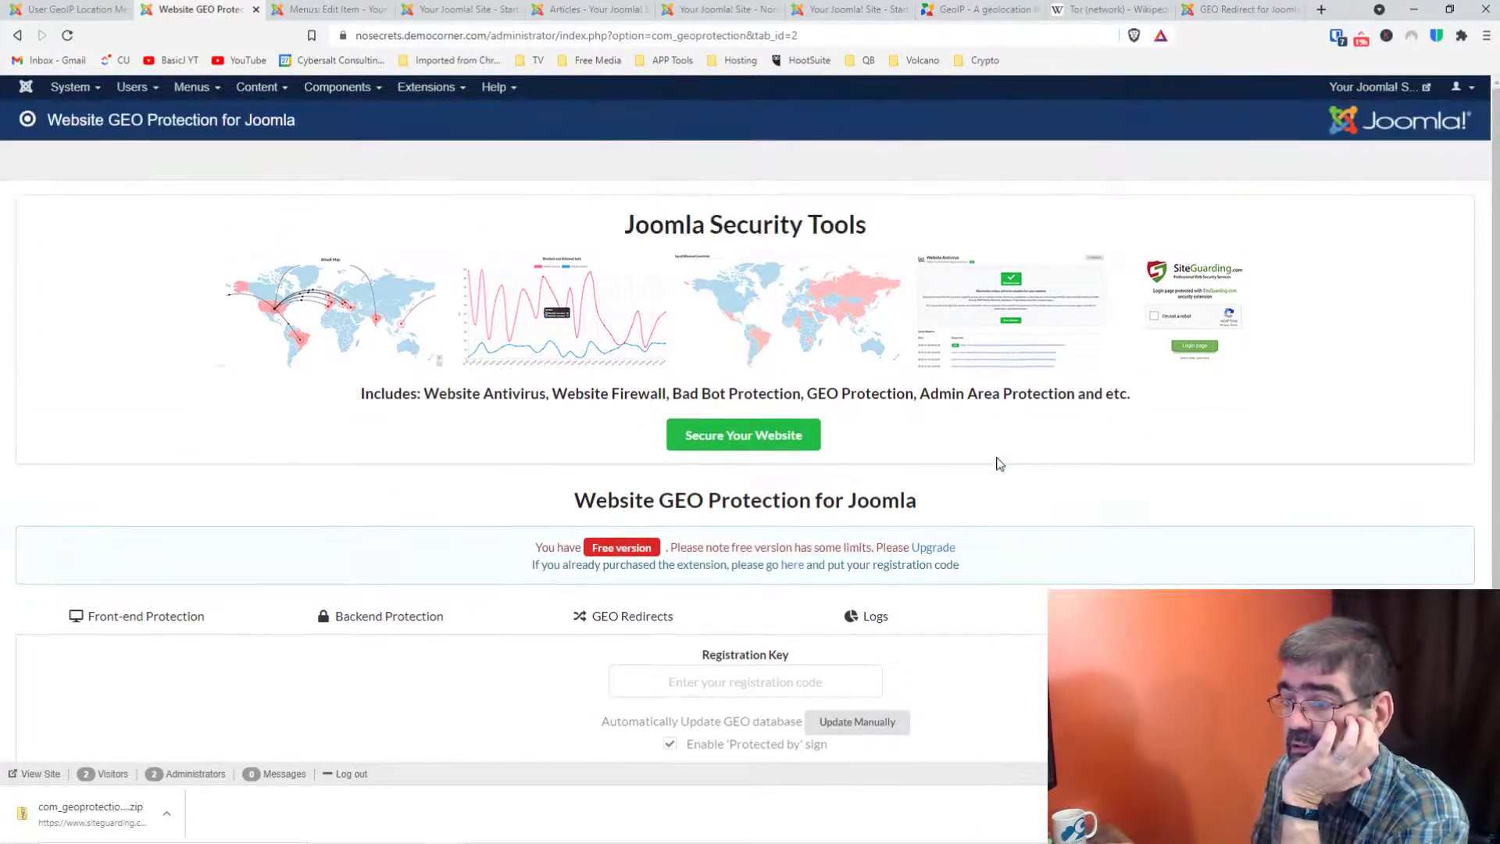
pyautogui.click(1109, 616)
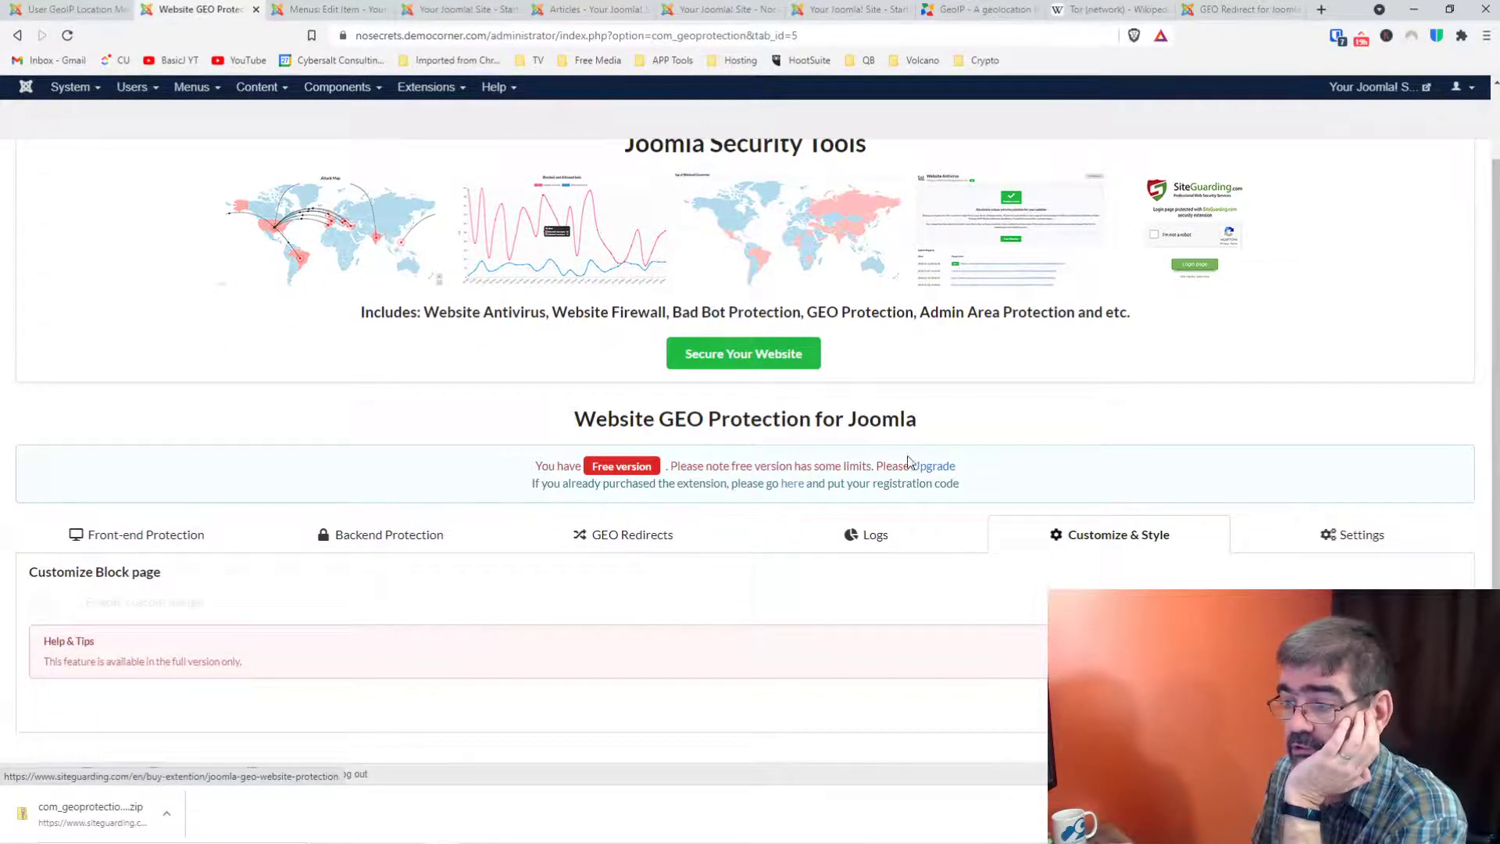
pyautogui.click(877, 537)
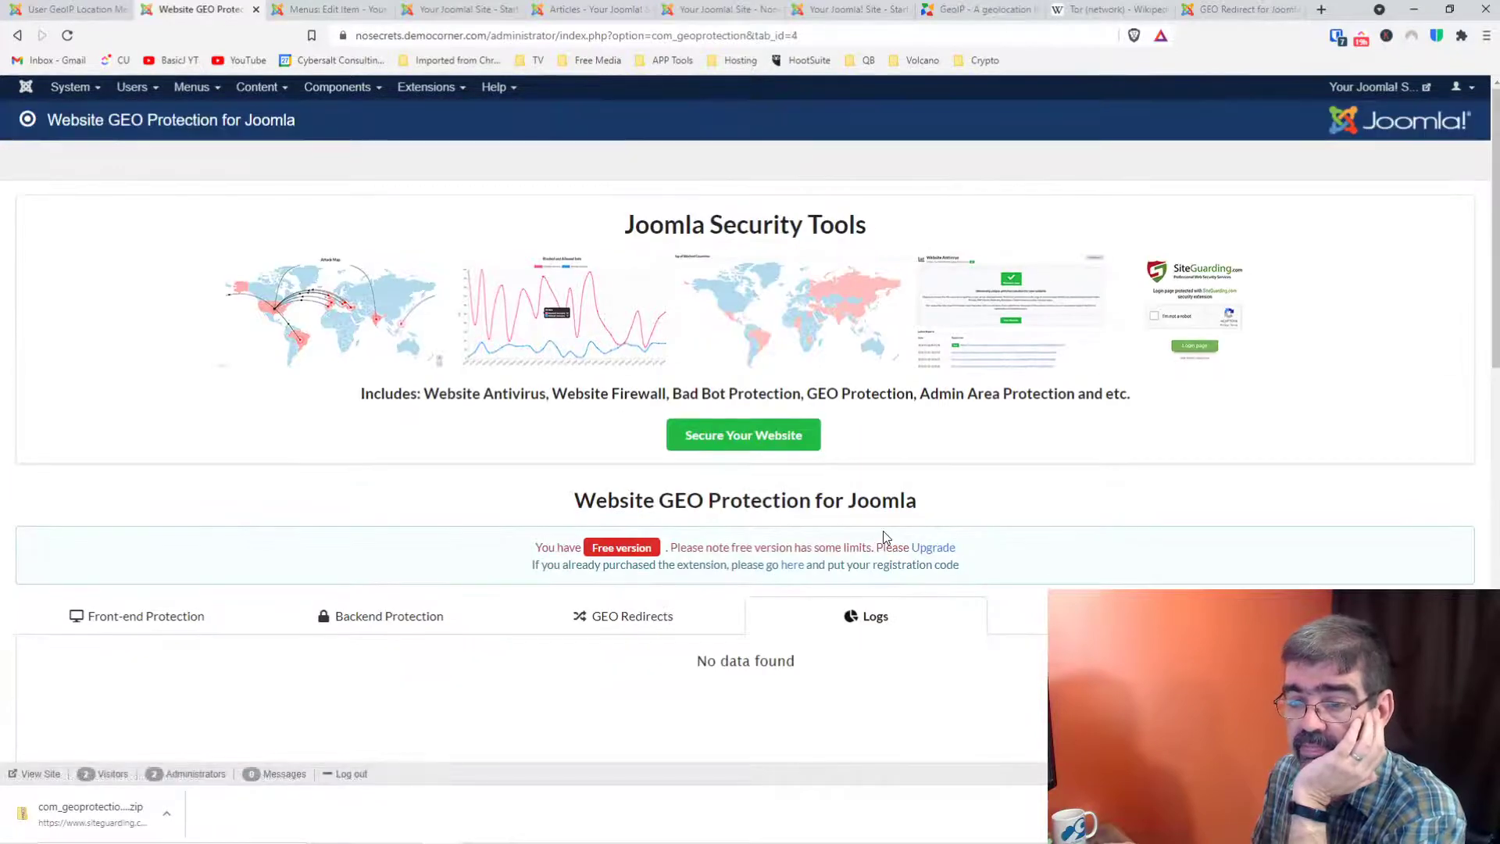
# Step: Revisit the GEO Redirects options and check the status of the component's backend protection
pyautogui.click(628, 619)
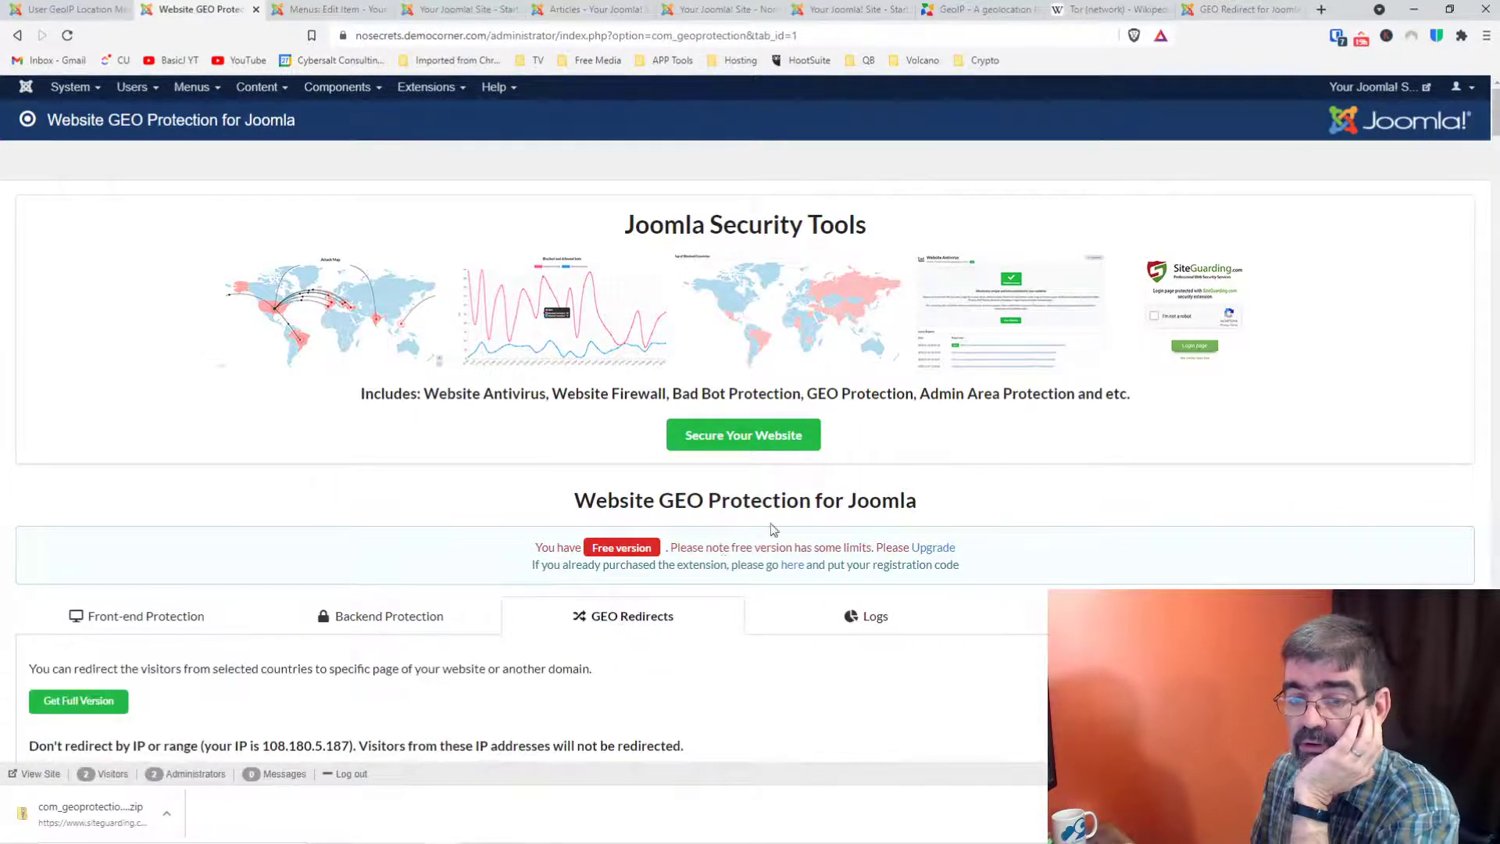
pyautogui.scroll(-3, 770, 529)
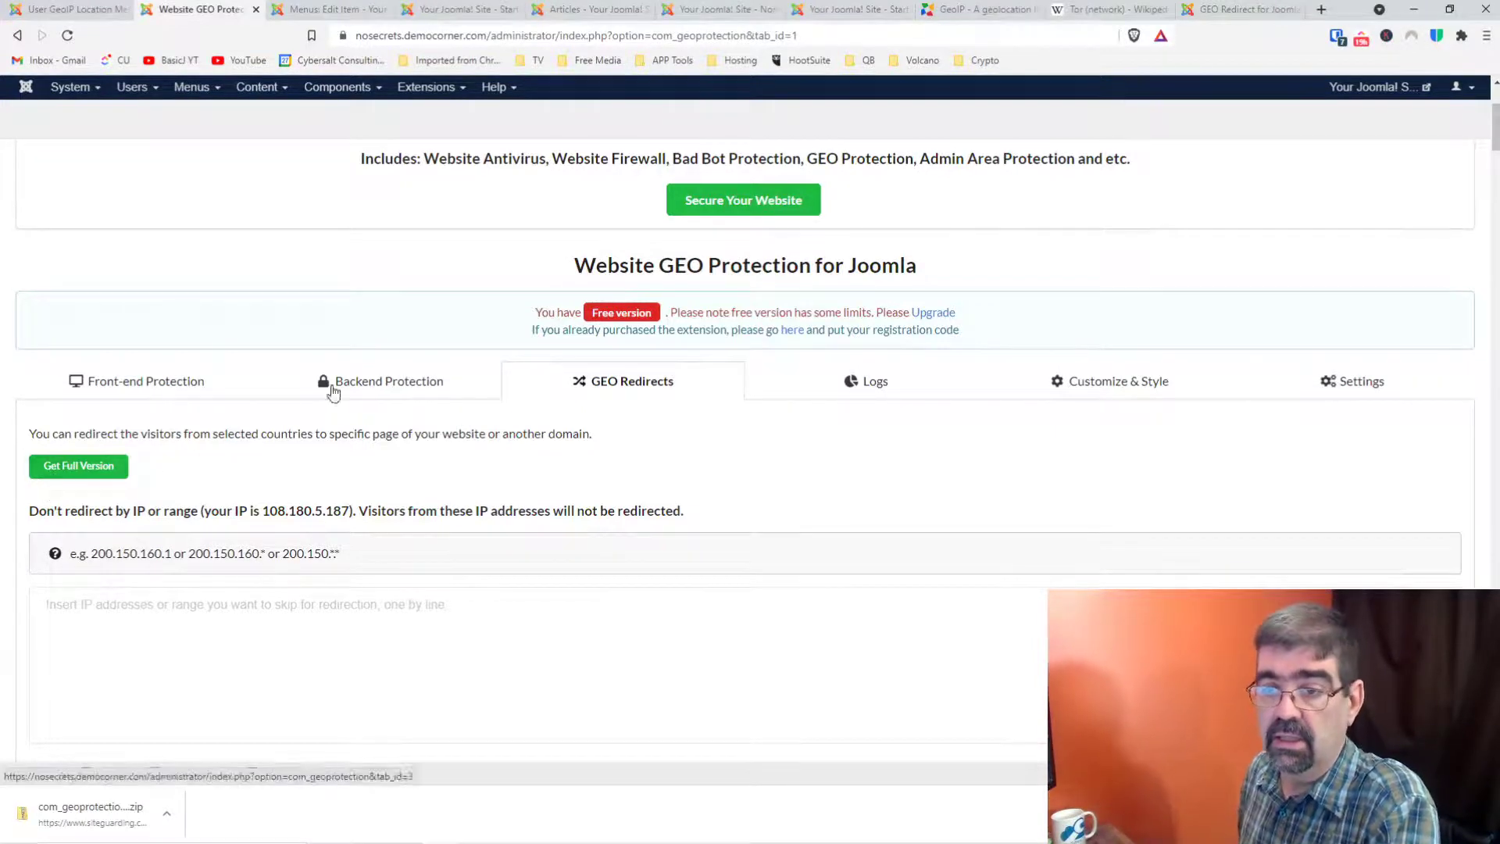
pyautogui.click(357, 383)
pyautogui.scroll(-1, 375, 385)
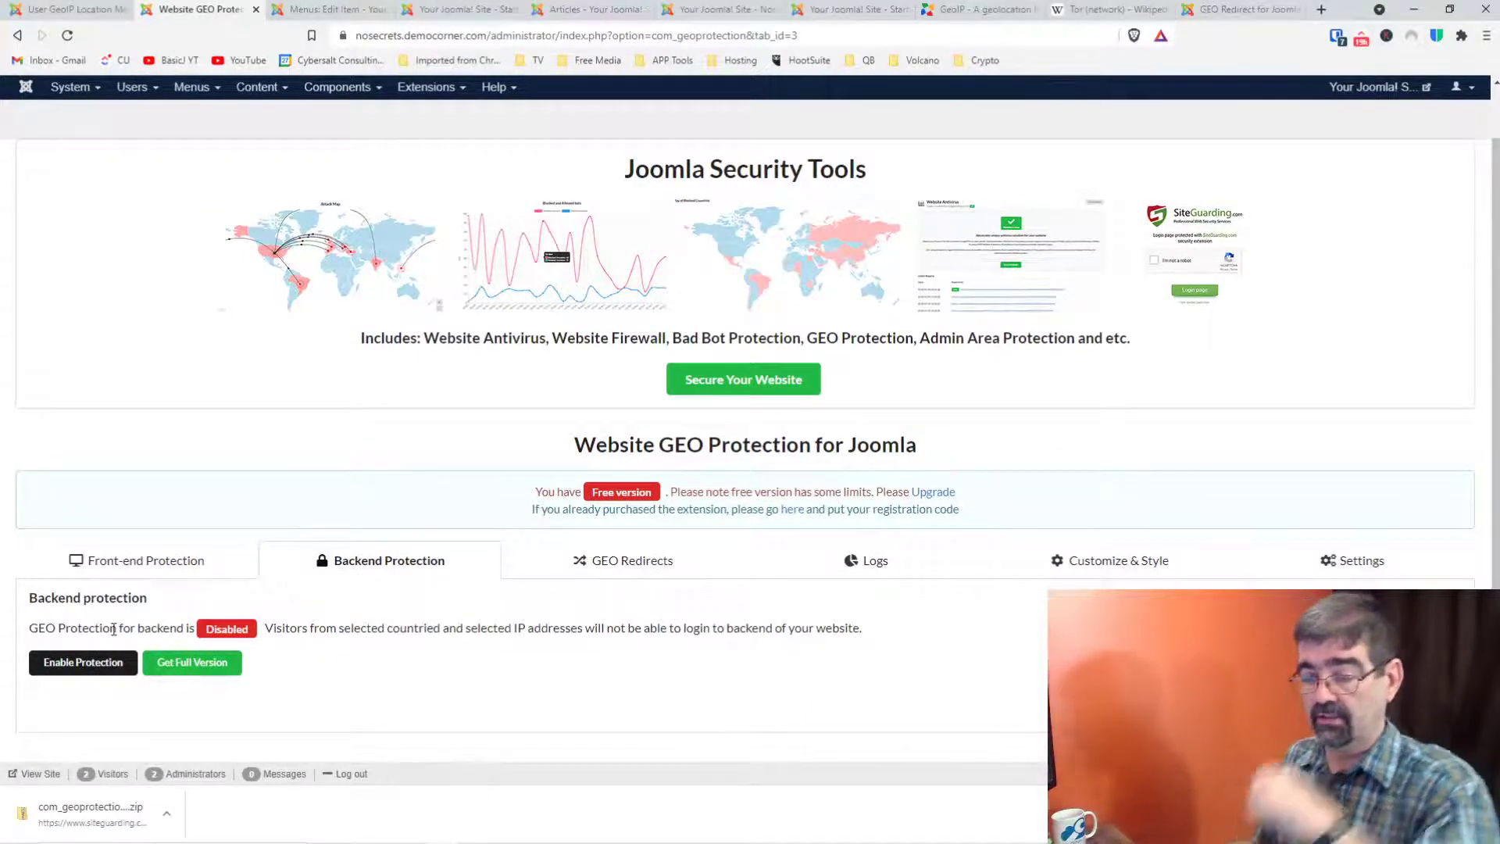
# Step: Open the front-end protection options and try to edit the list of blocked IP addresses or ranges
pyautogui.click(141, 561)
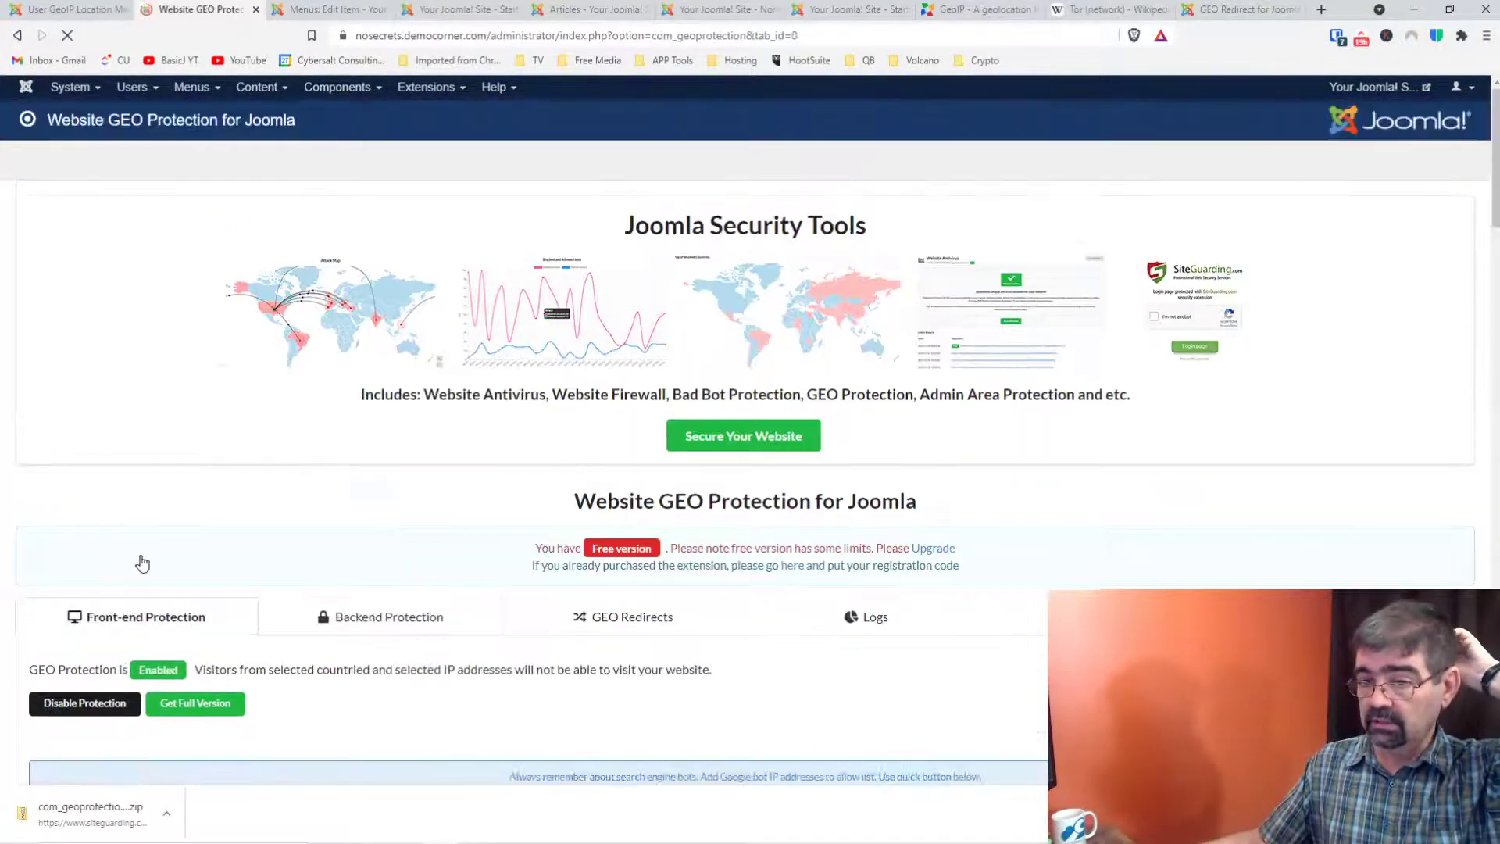
pyautogui.scroll(-2, 473, 536)
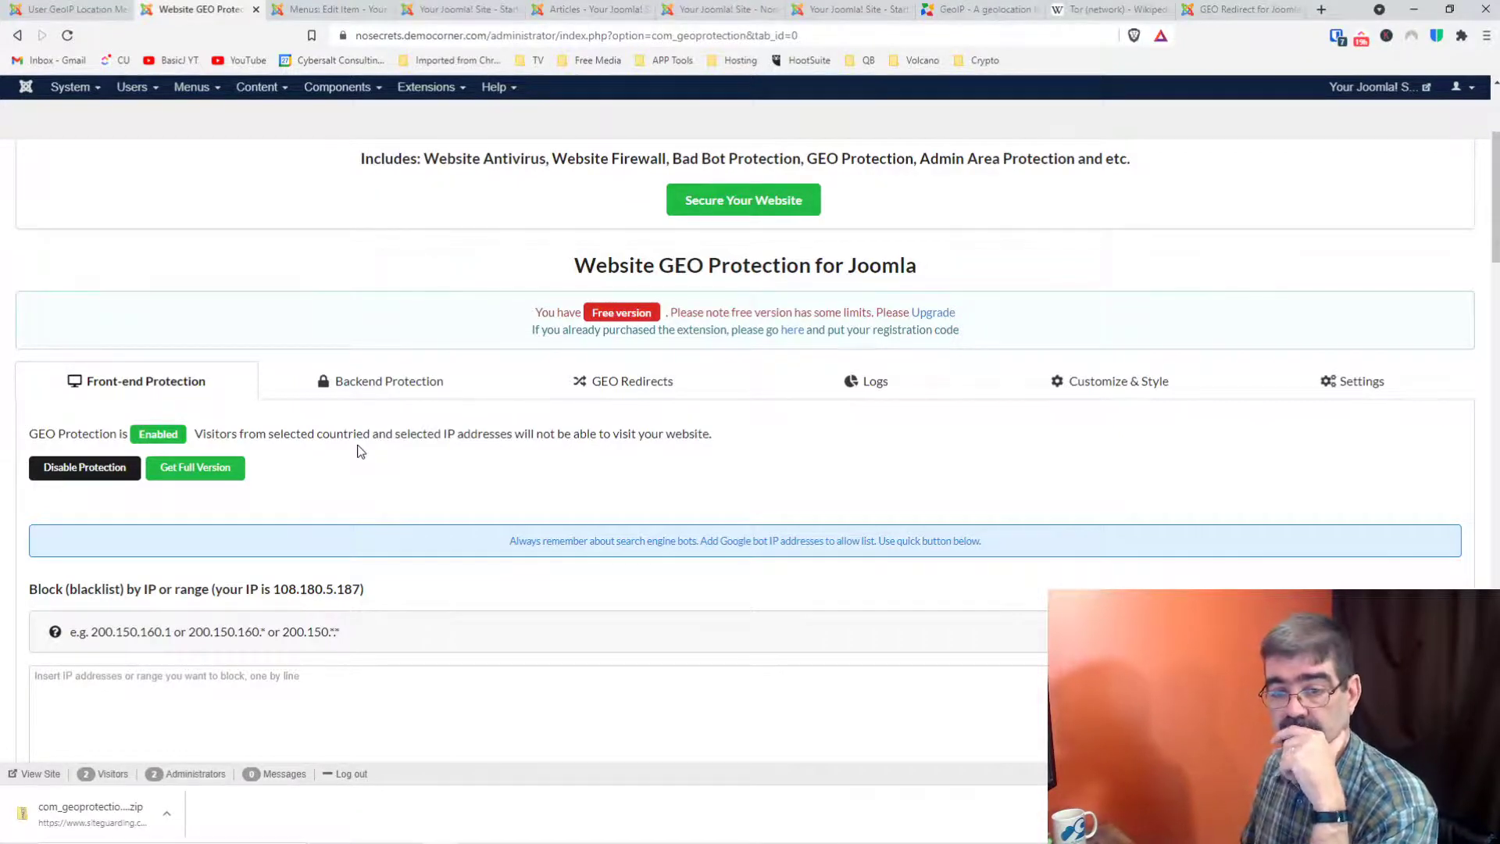
pyautogui.scroll(-3, 360, 452)
pyautogui.click(229, 450)
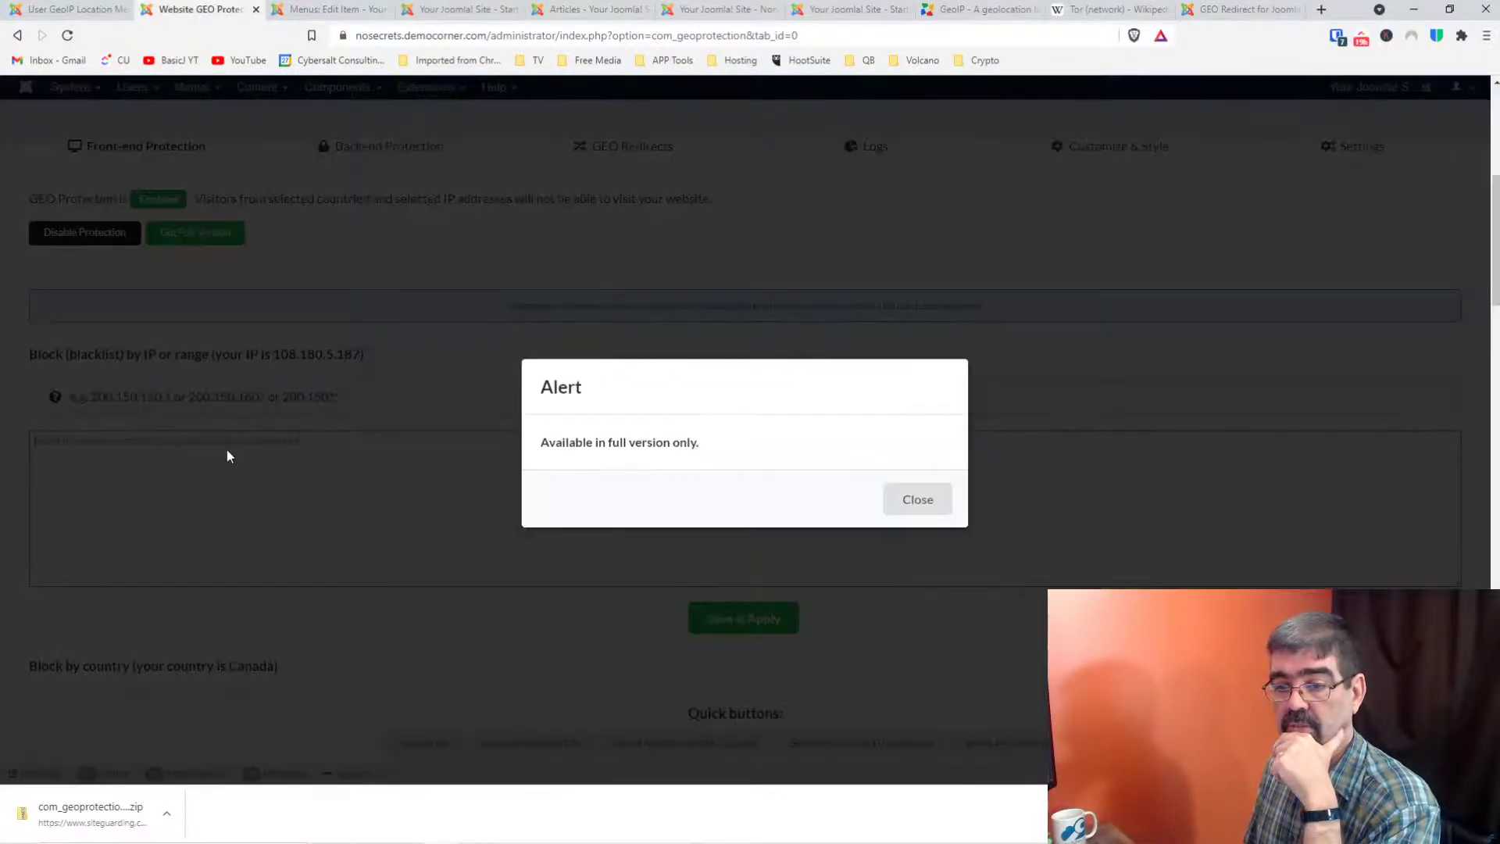
pyautogui.click(936, 513)
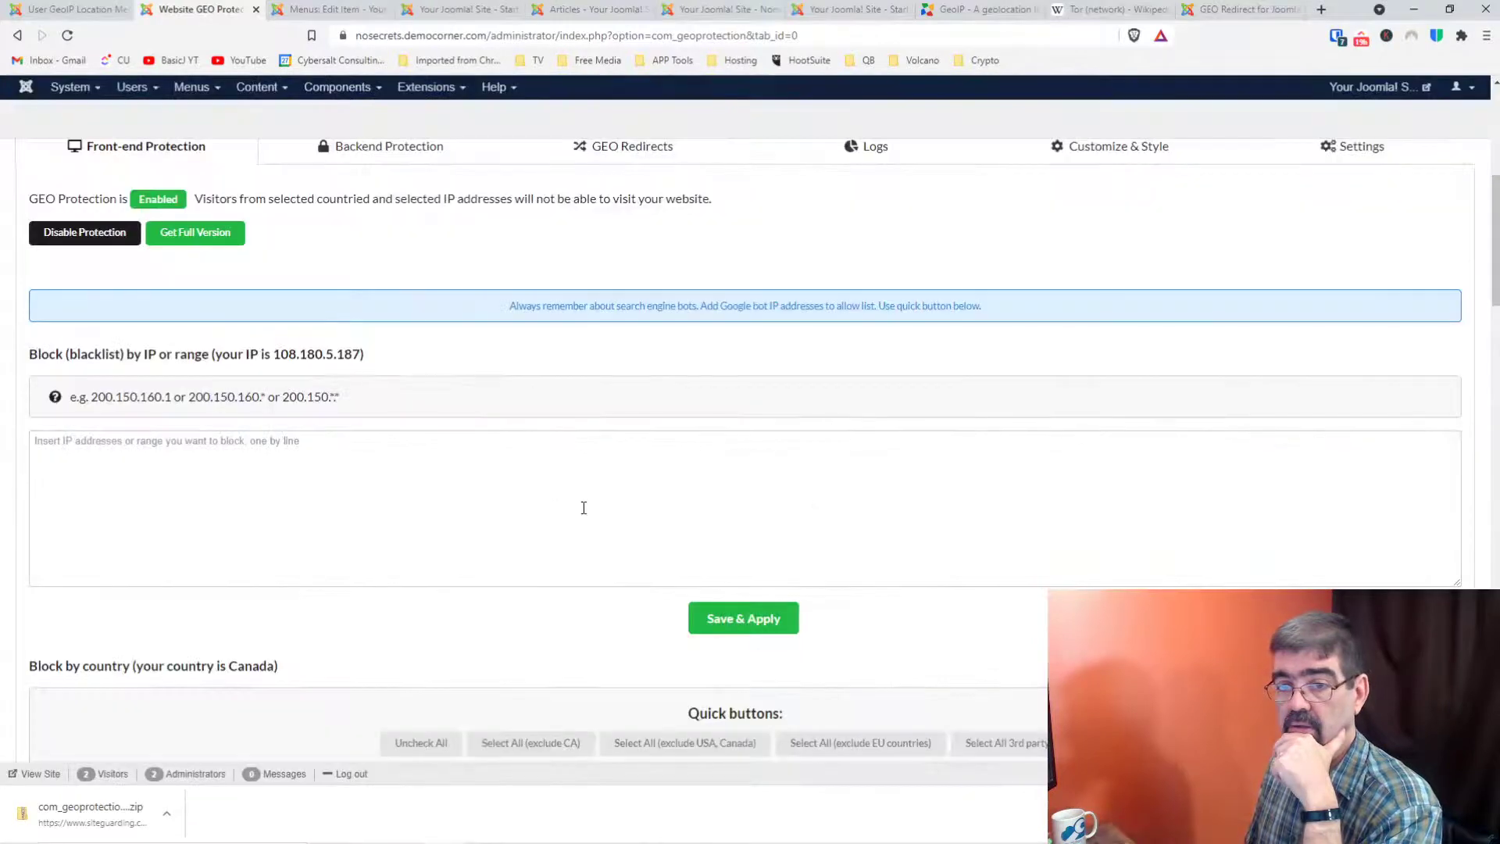
pyautogui.click(570, 510)
pyautogui.click(914, 500)
# Step: Review the block-by-country list and try to add search engine bots and IP addresses to the allow list
pyautogui.scroll(-4, 588, 467)
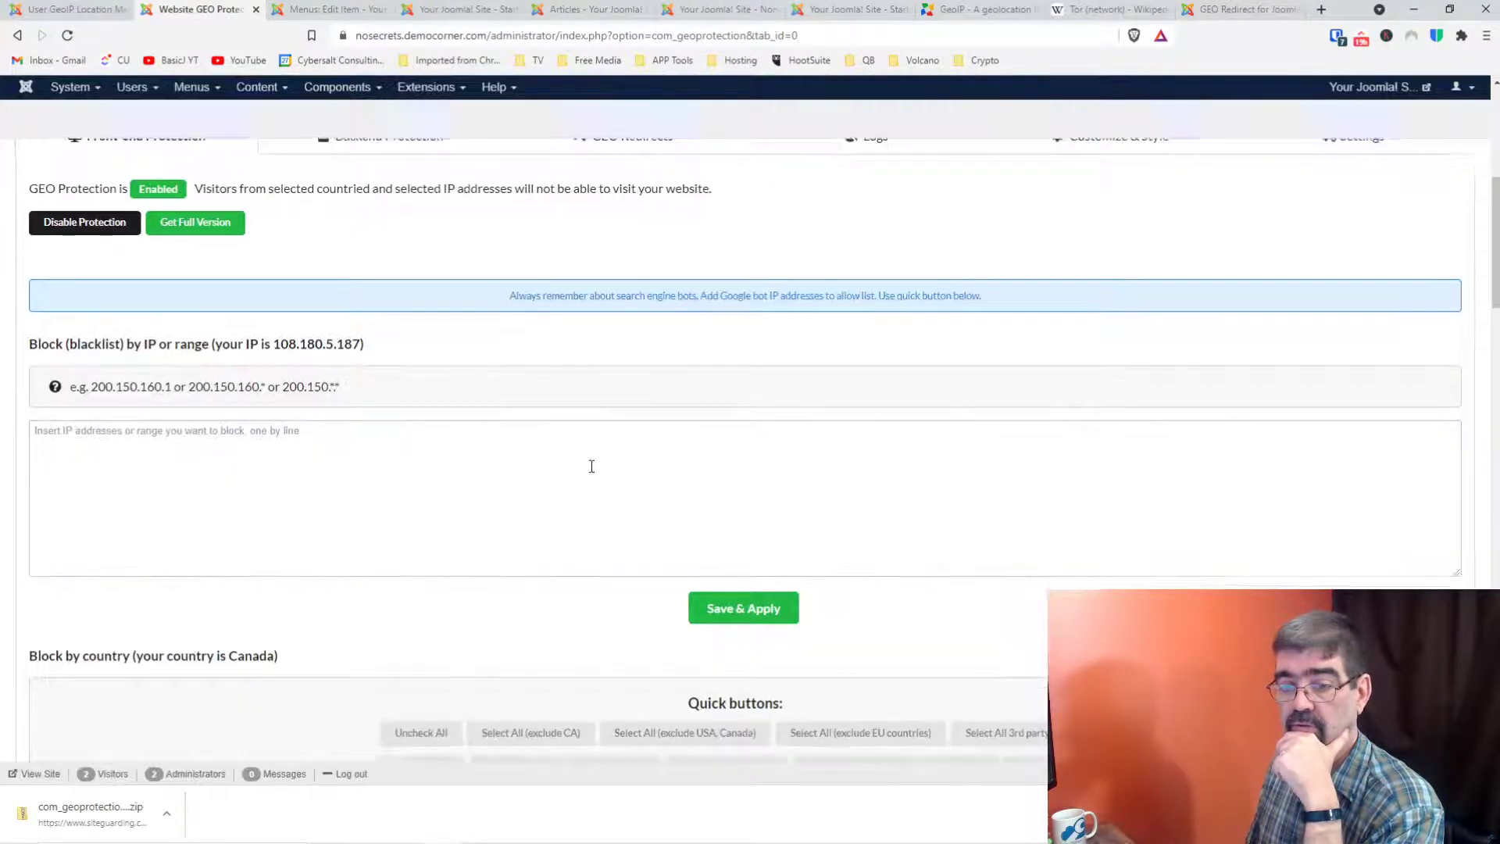
pyautogui.scroll(-1, 587, 469)
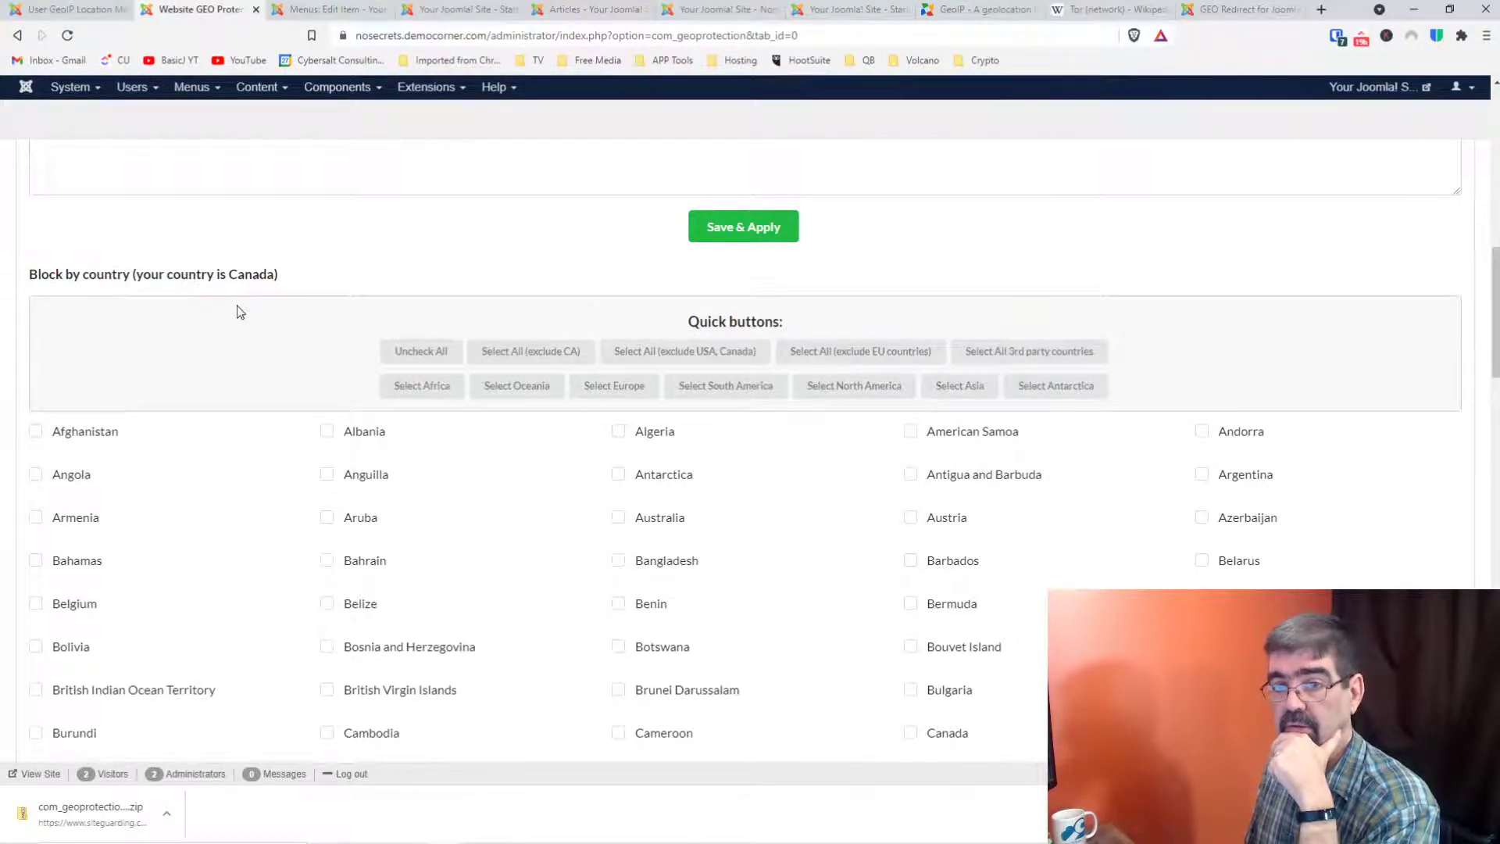
pyautogui.scroll(-1, 380, 413)
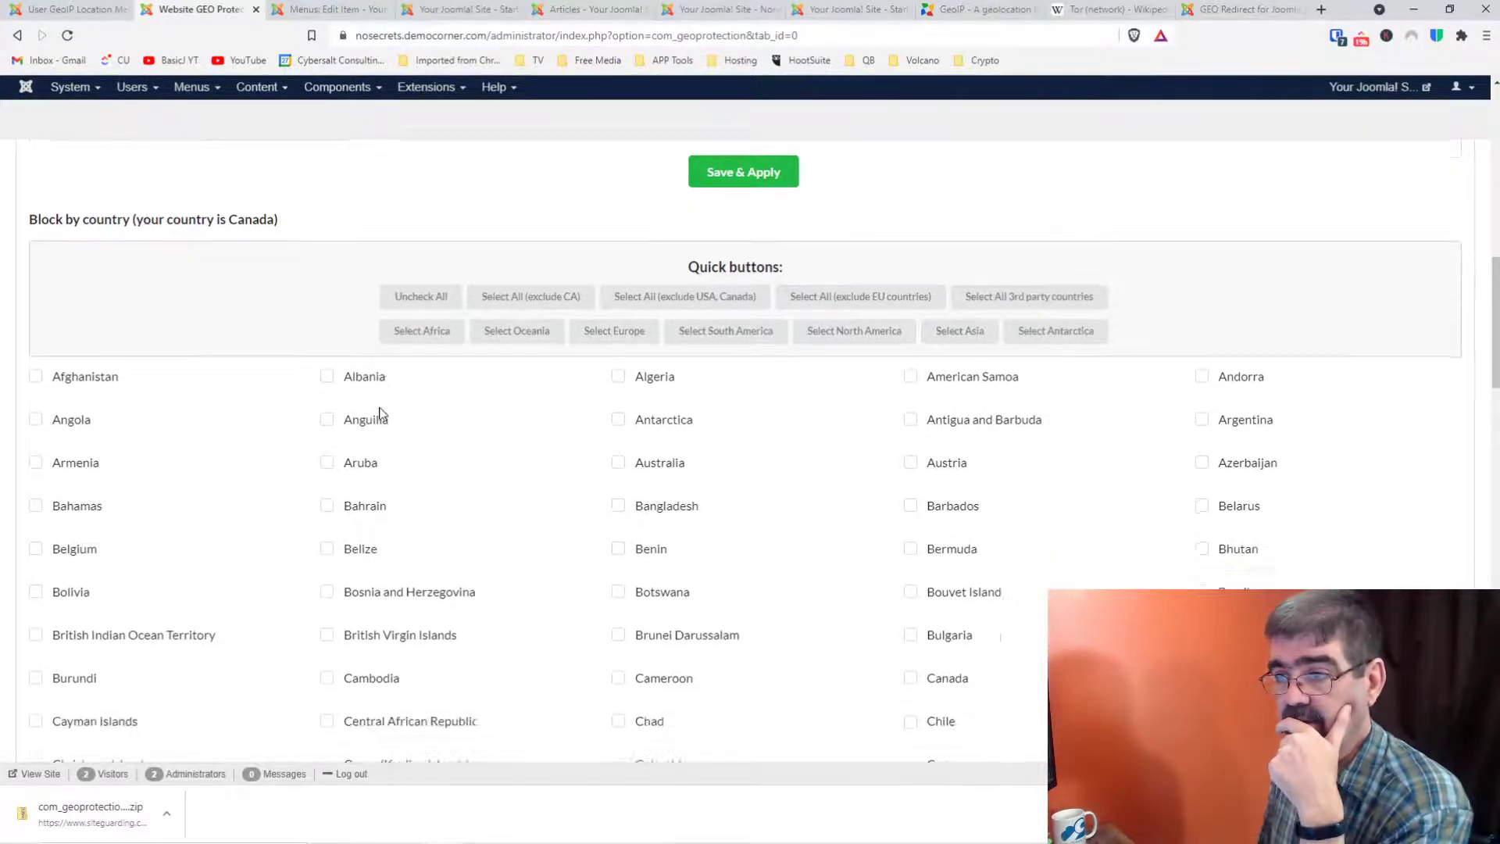
pyautogui.scroll(-8, 380, 413)
pyautogui.scroll(-9, 381, 414)
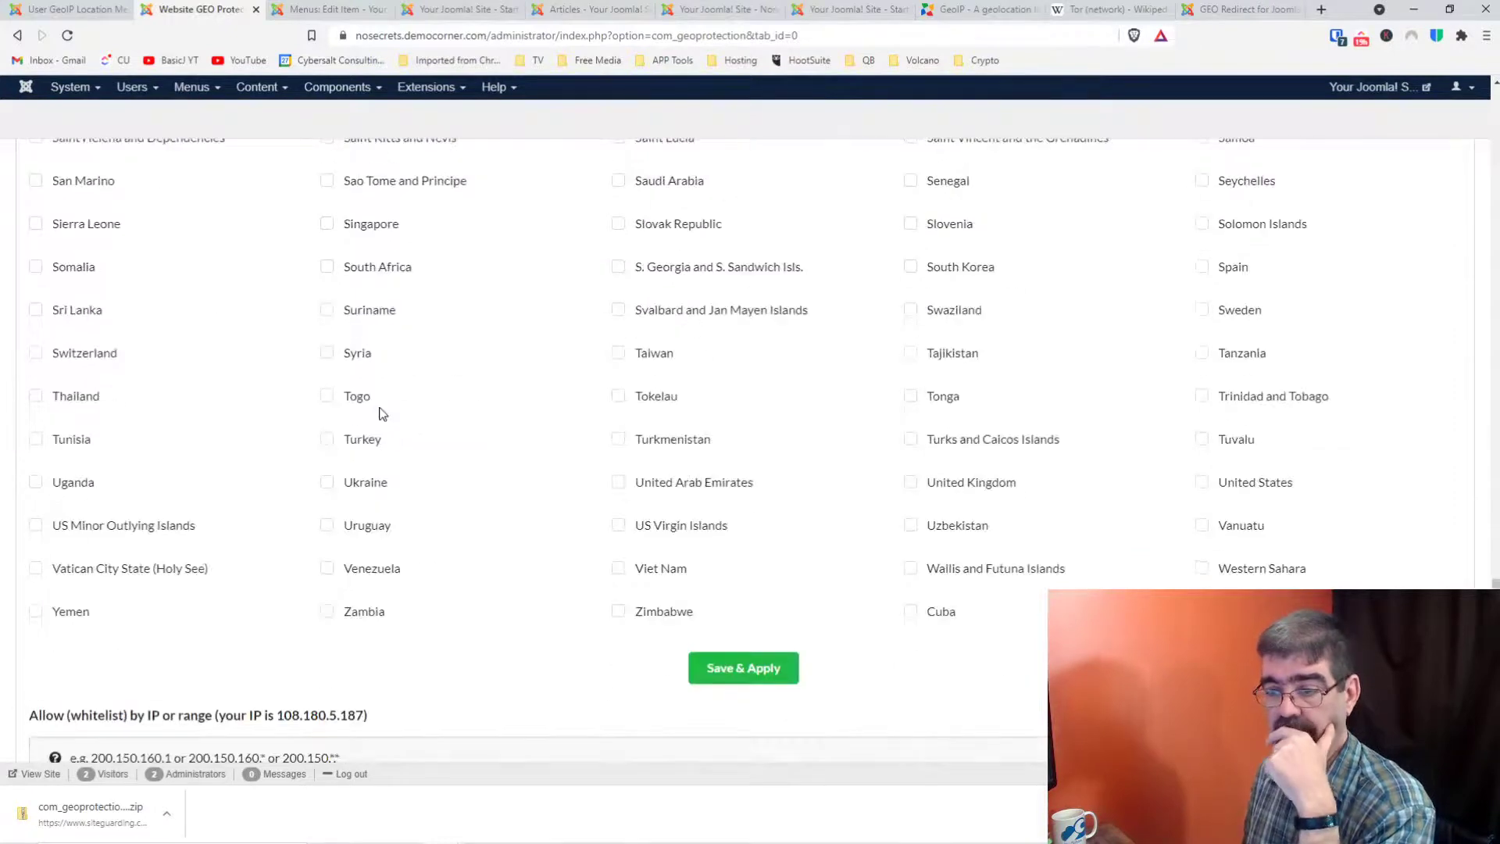
pyautogui.scroll(-4, 381, 414)
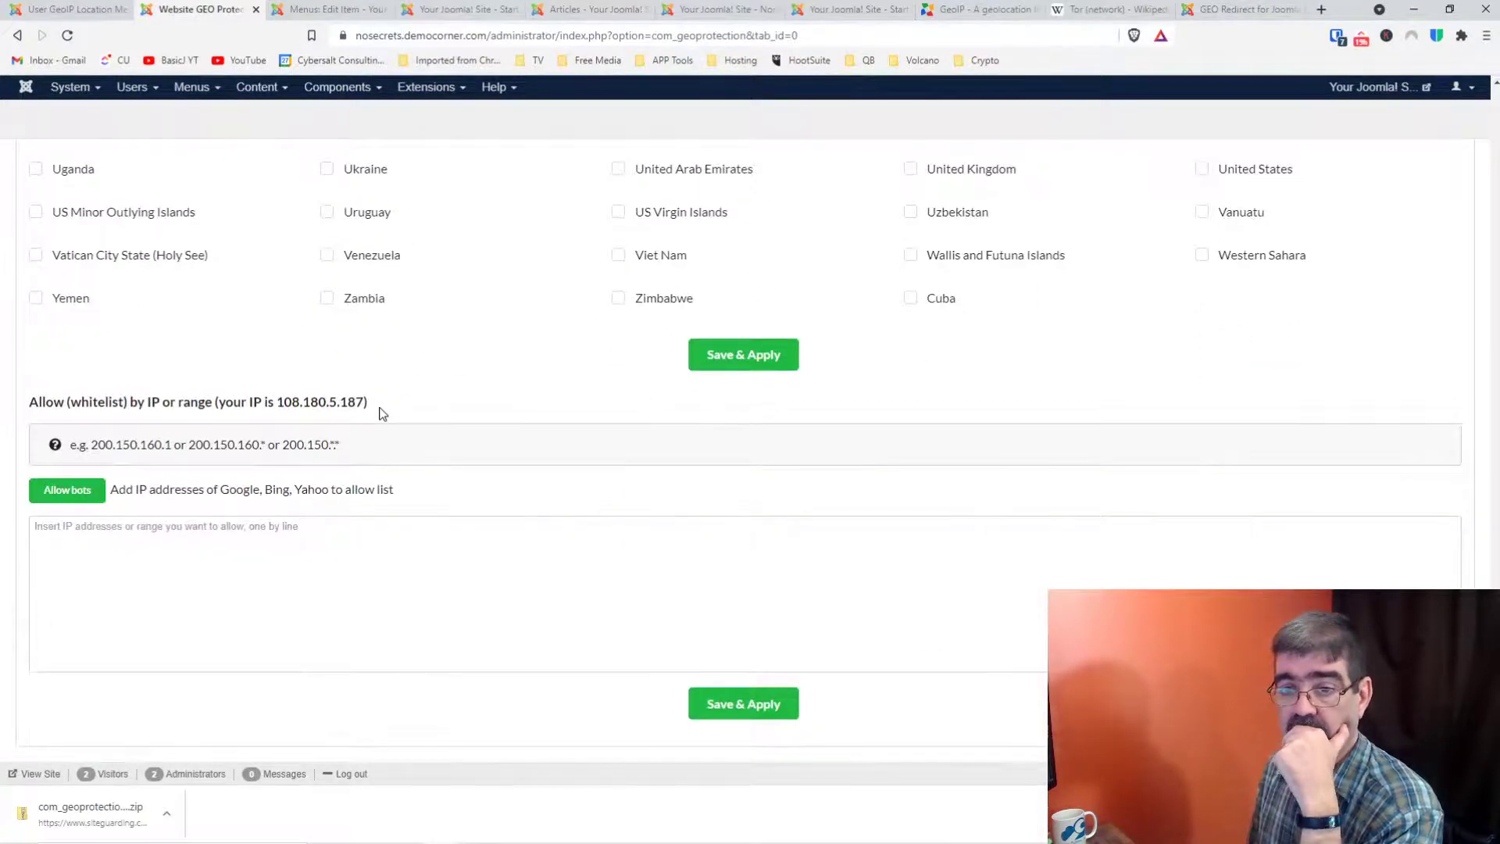
pyautogui.click(62, 490)
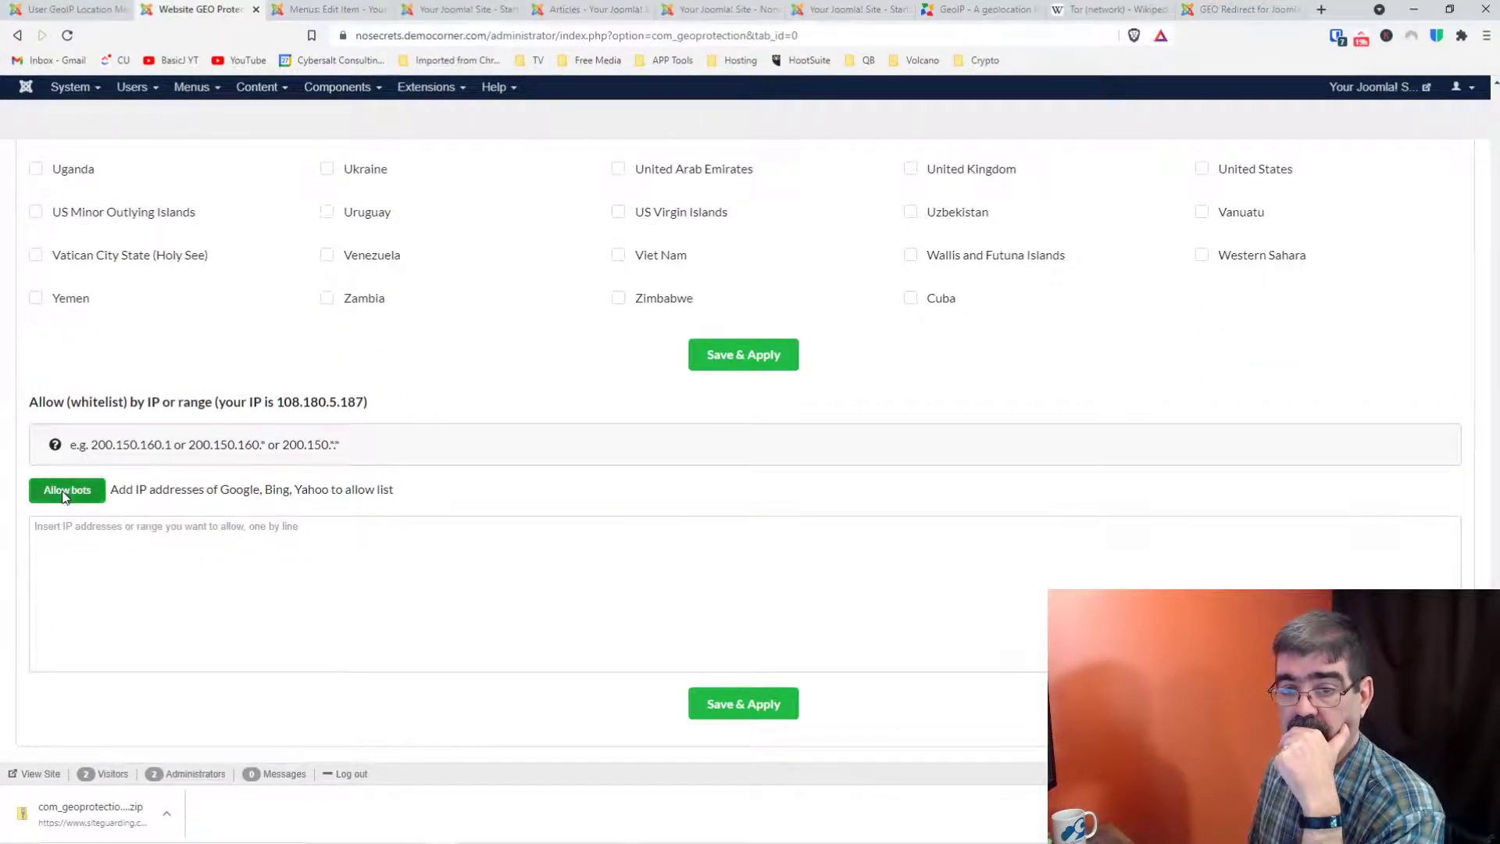
pyautogui.click(910, 500)
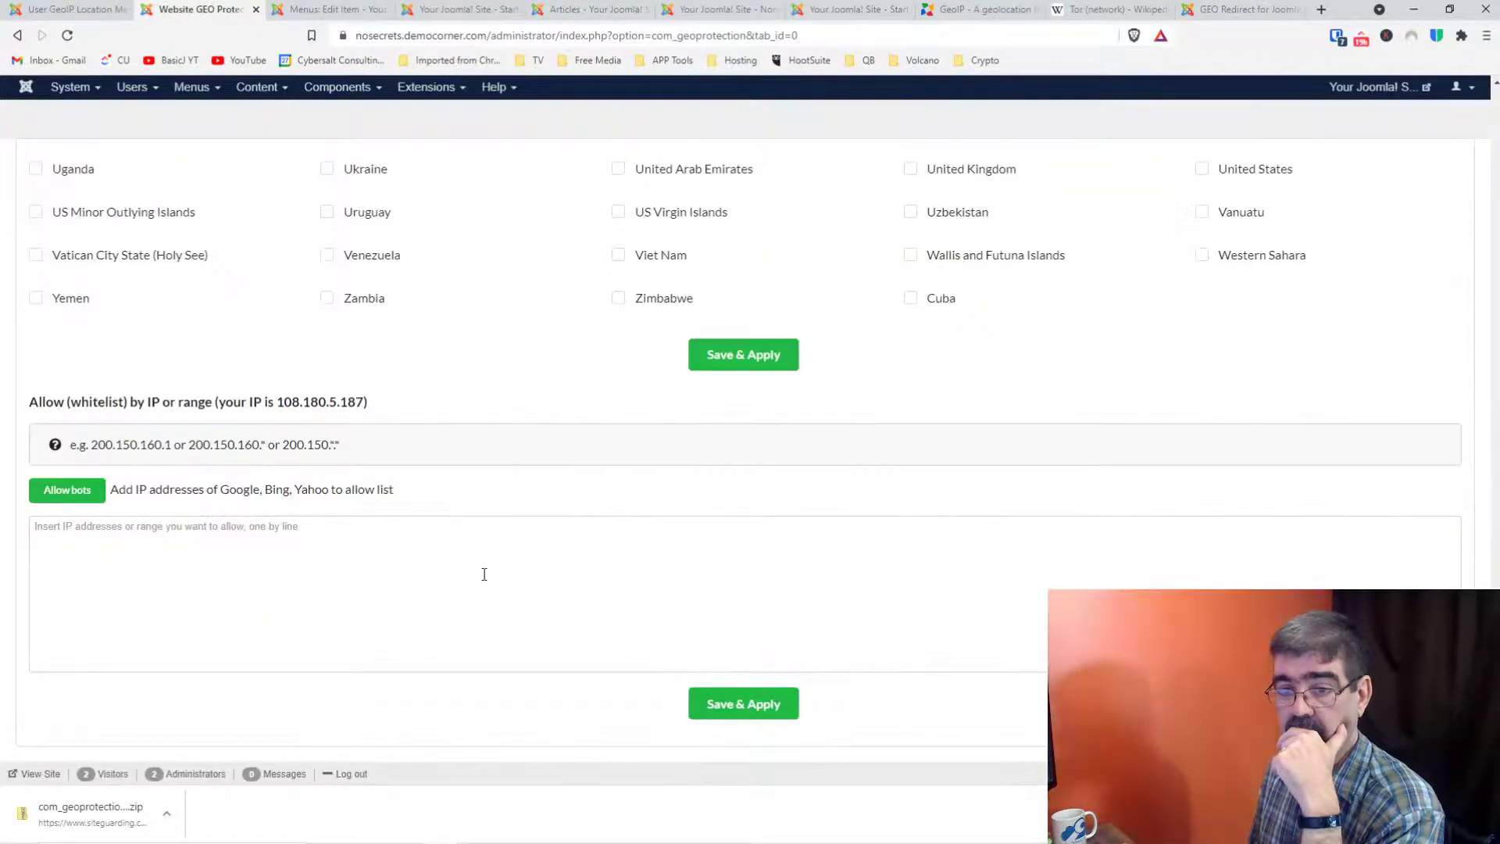
pyautogui.click(484, 570)
pyautogui.click(937, 498)
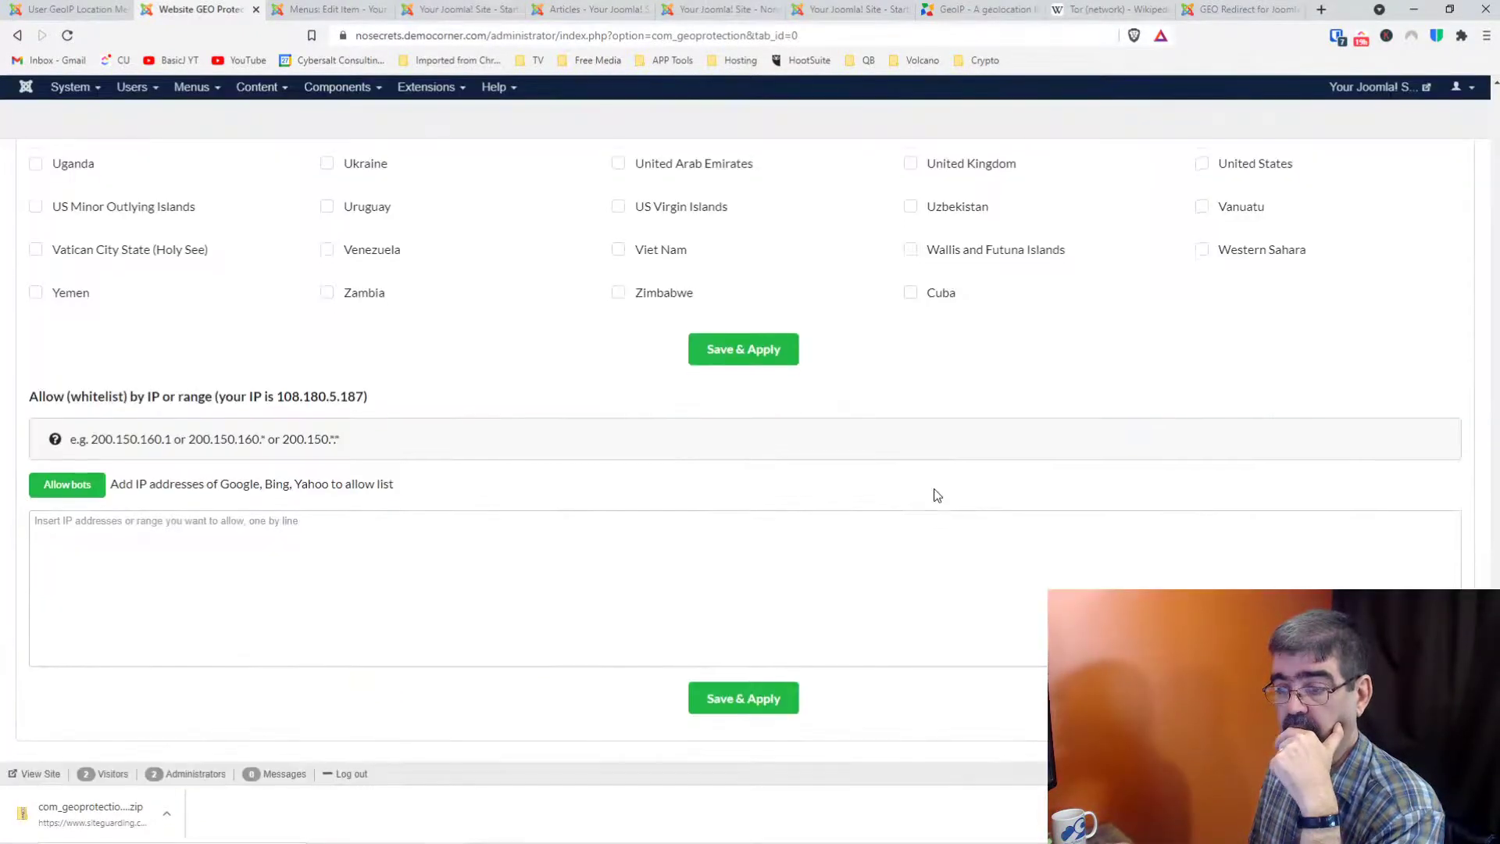
# Step: Recheck the front-end and backend protection options and open the purchase page for the full version
pyautogui.scroll(15, 937, 495)
pyautogui.scroll(10, 936, 494)
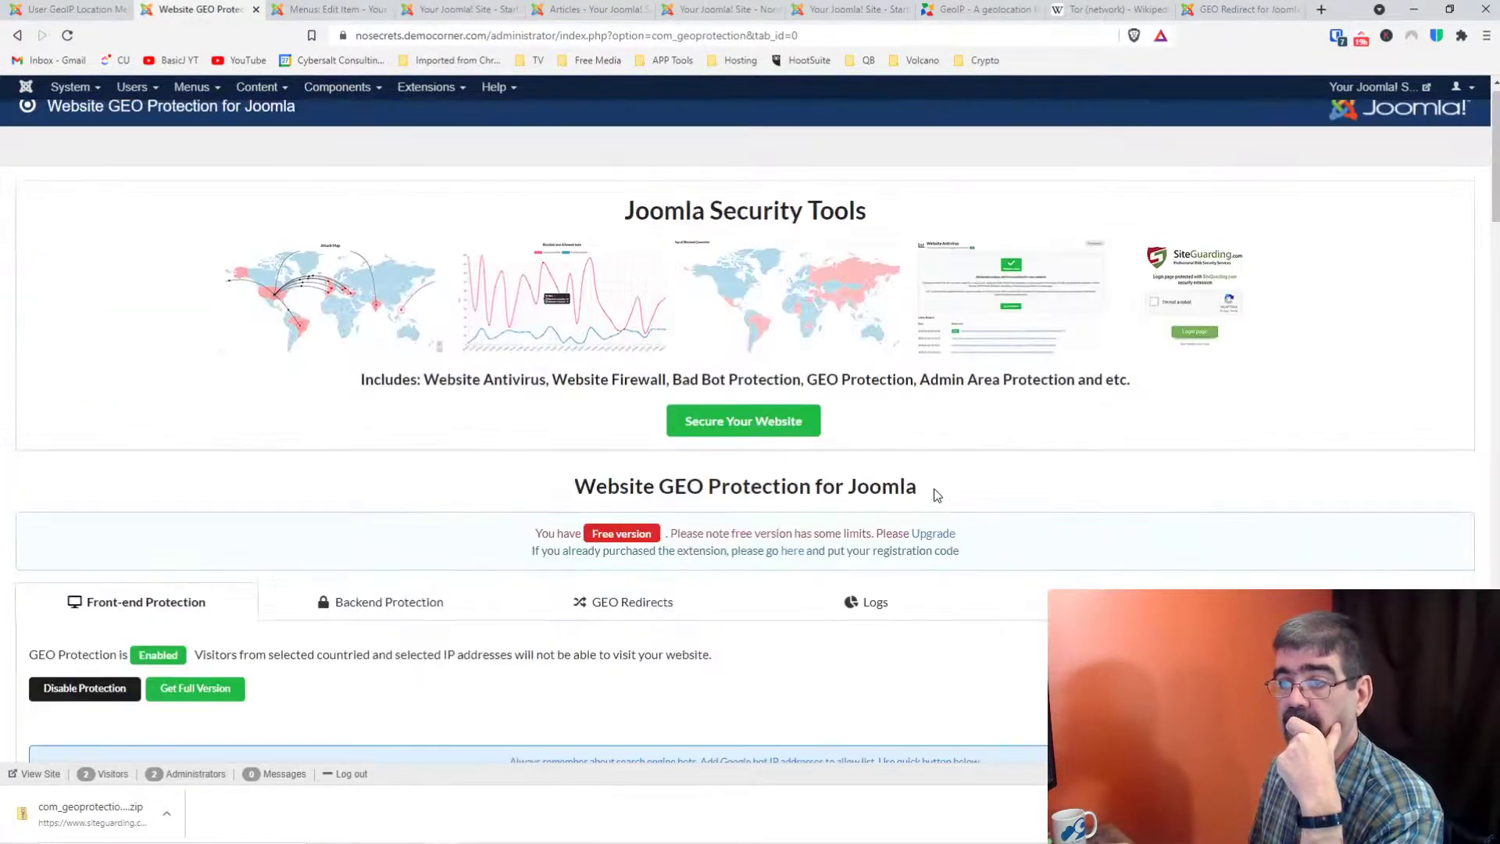
pyautogui.scroll(-8, 937, 494)
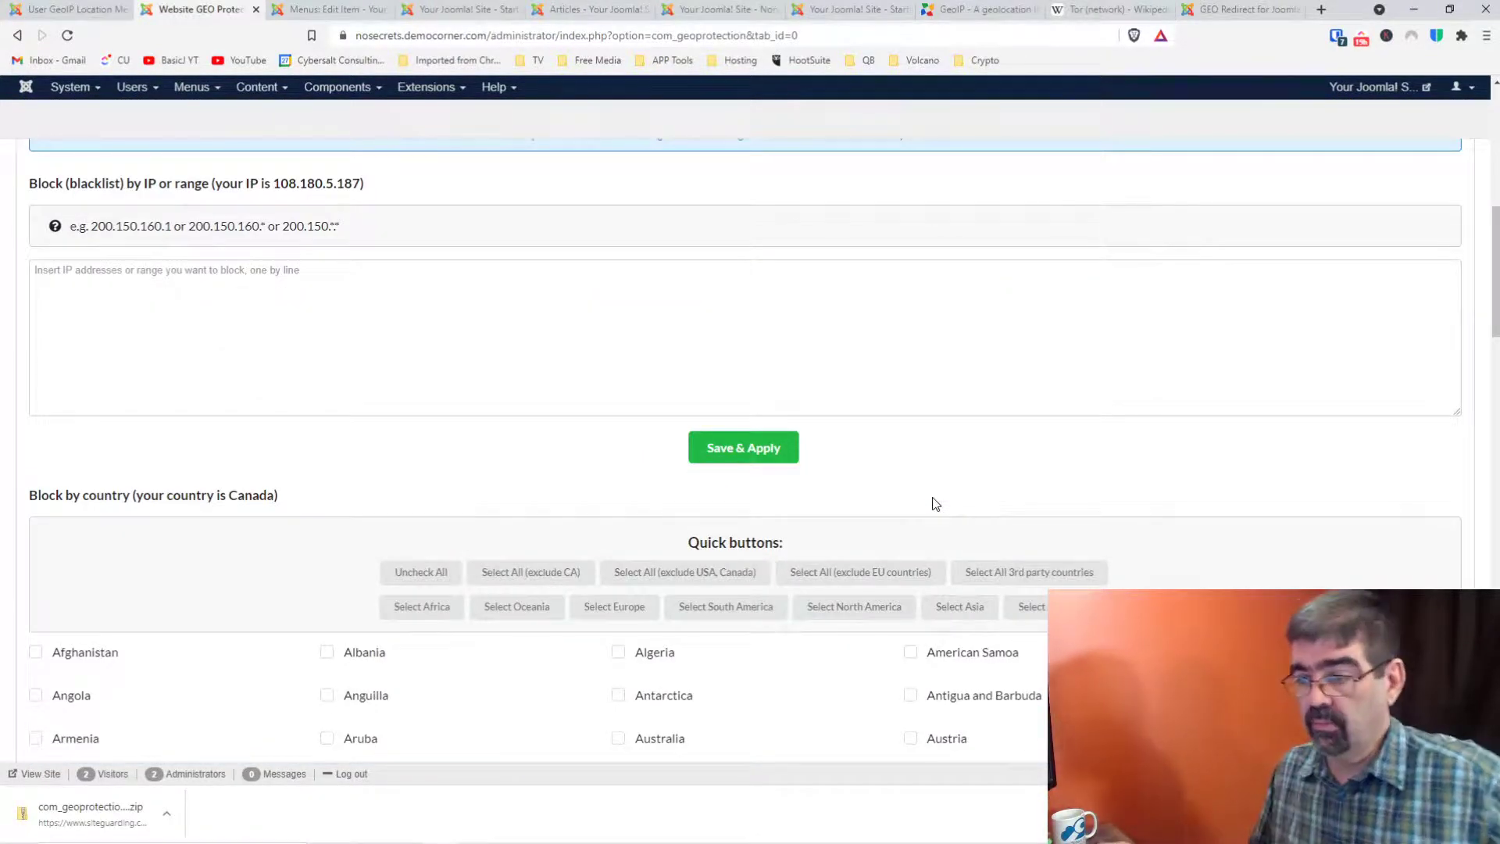
pyautogui.scroll(8, 935, 503)
pyautogui.scroll(-2, 934, 497)
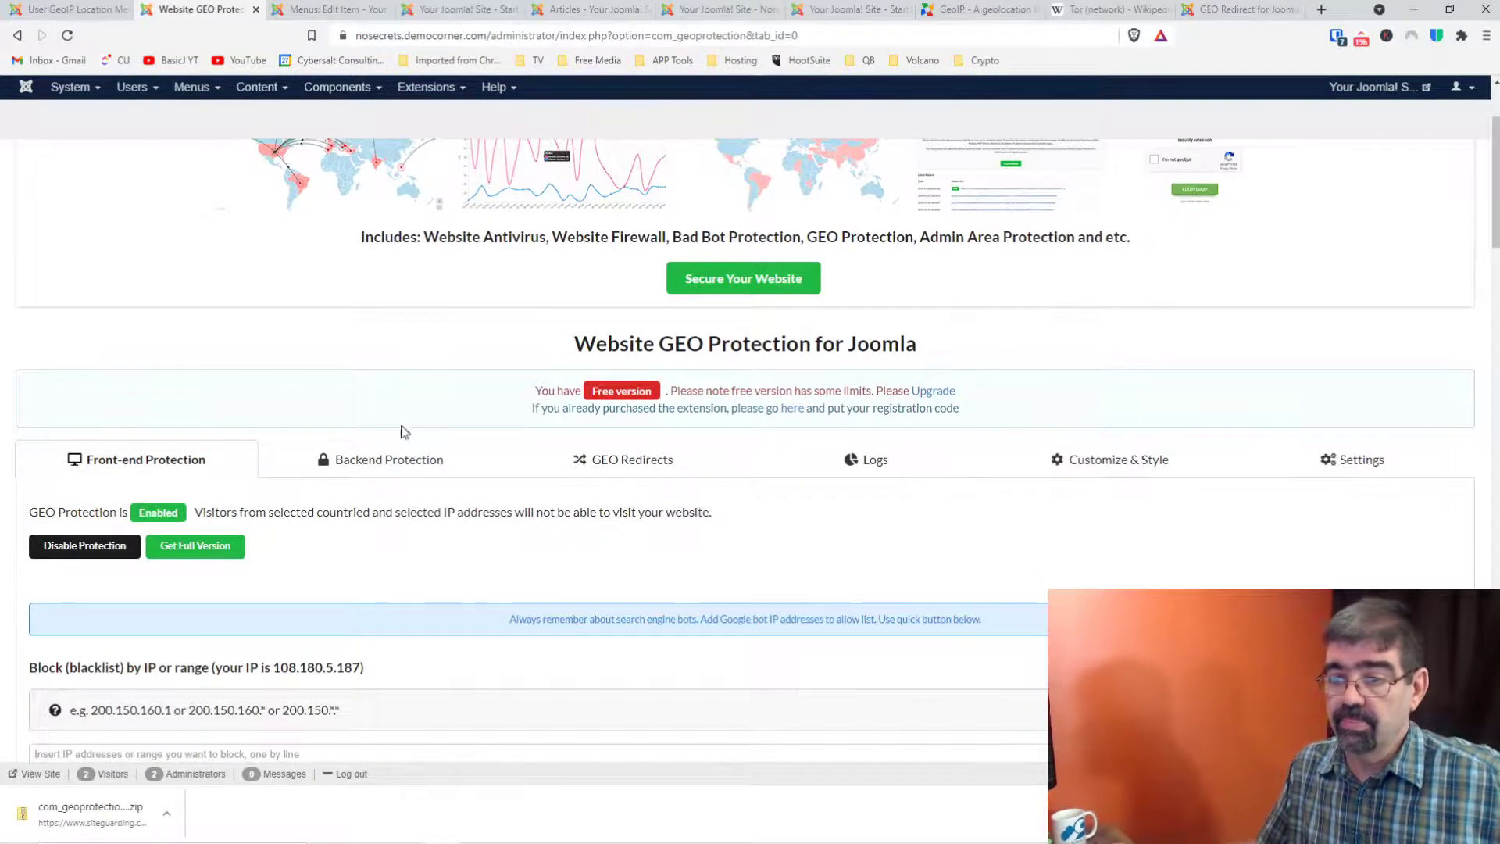
pyautogui.click(399, 460)
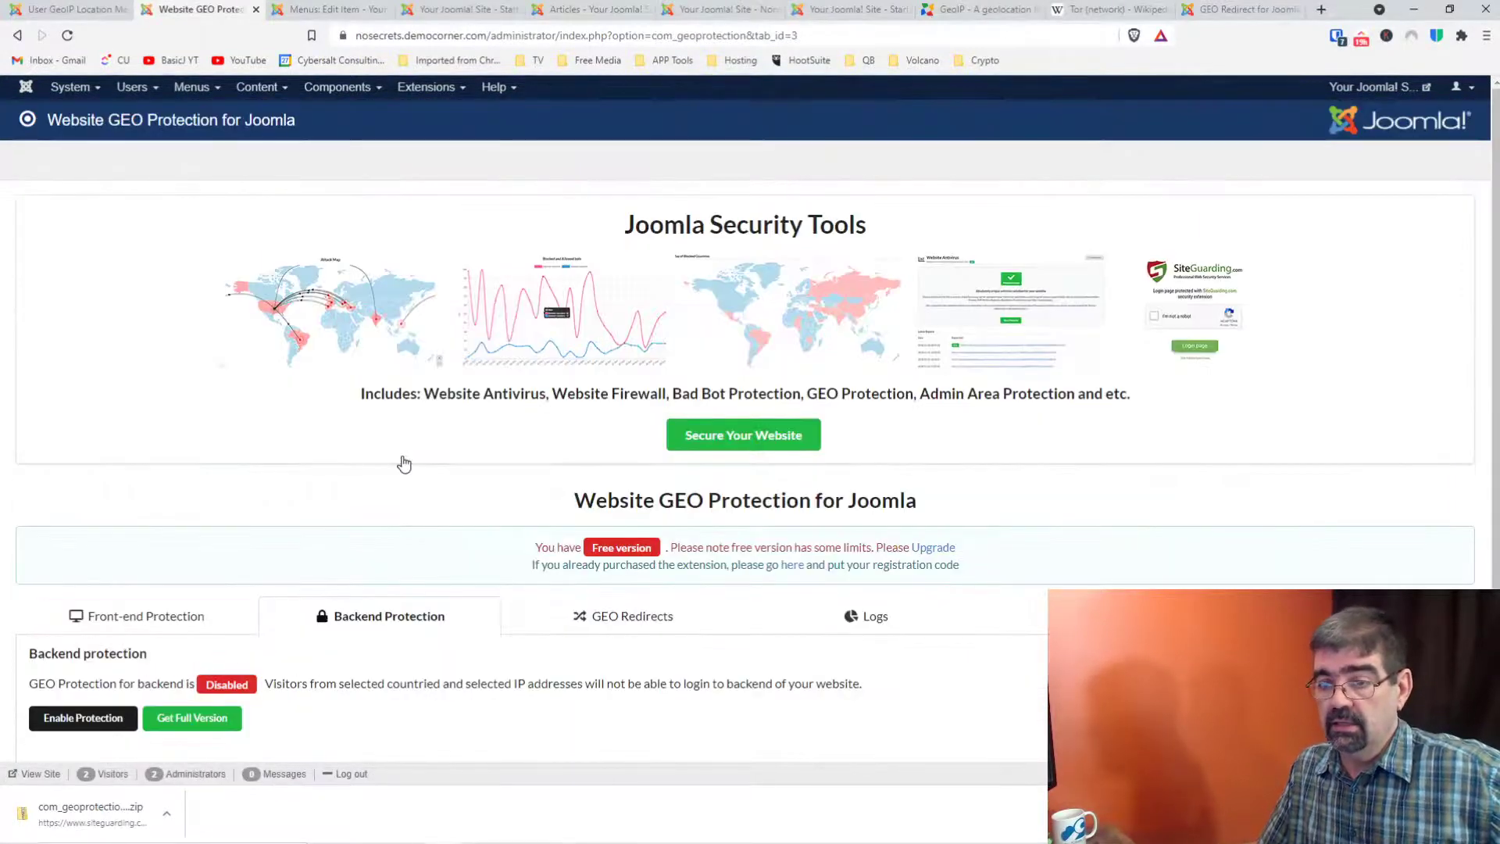
pyautogui.scroll(-1, 404, 464)
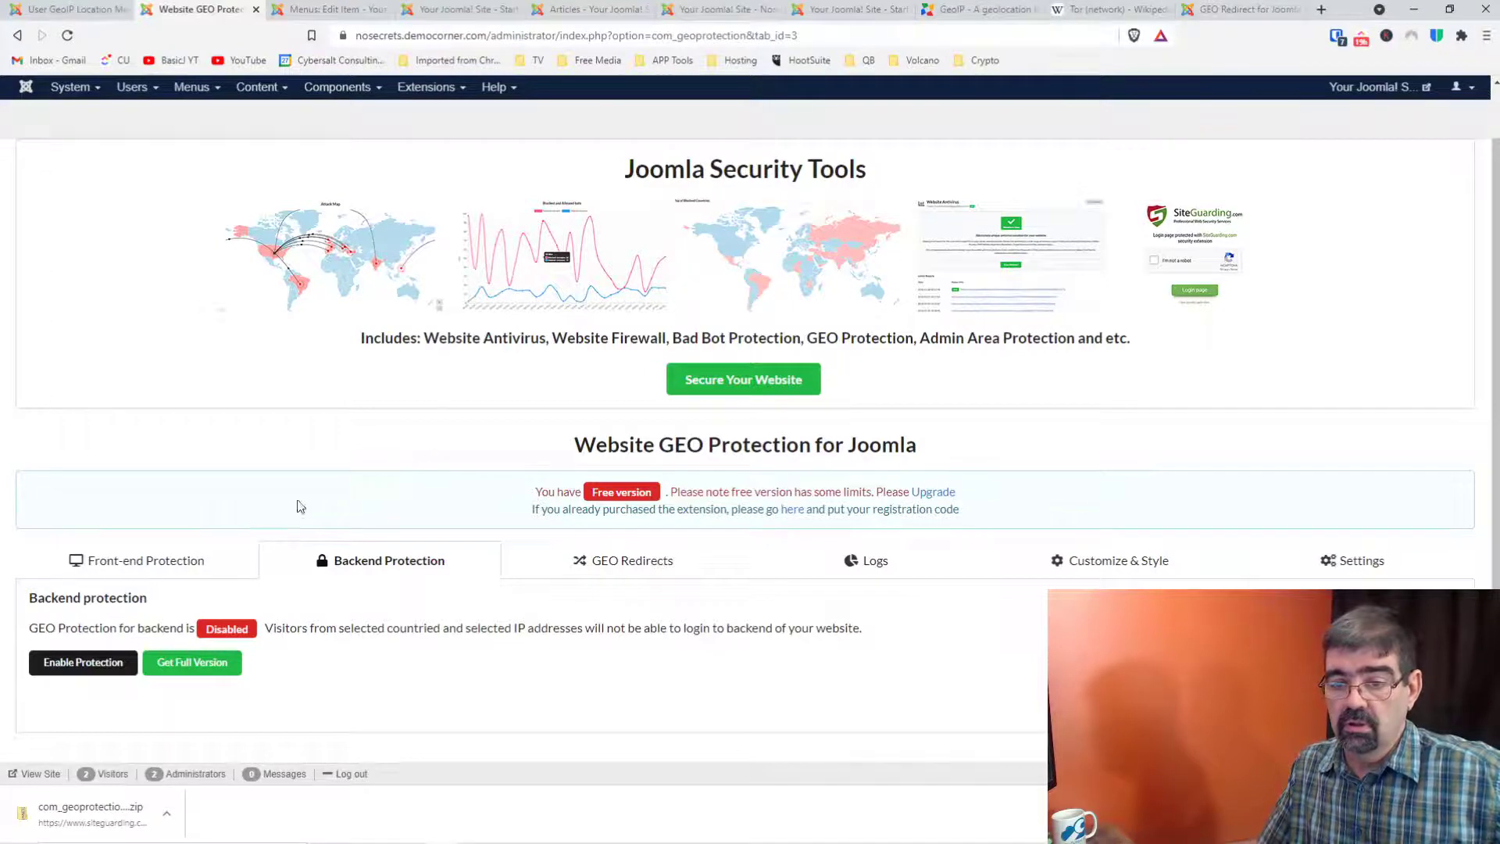
pyautogui.click(184, 666)
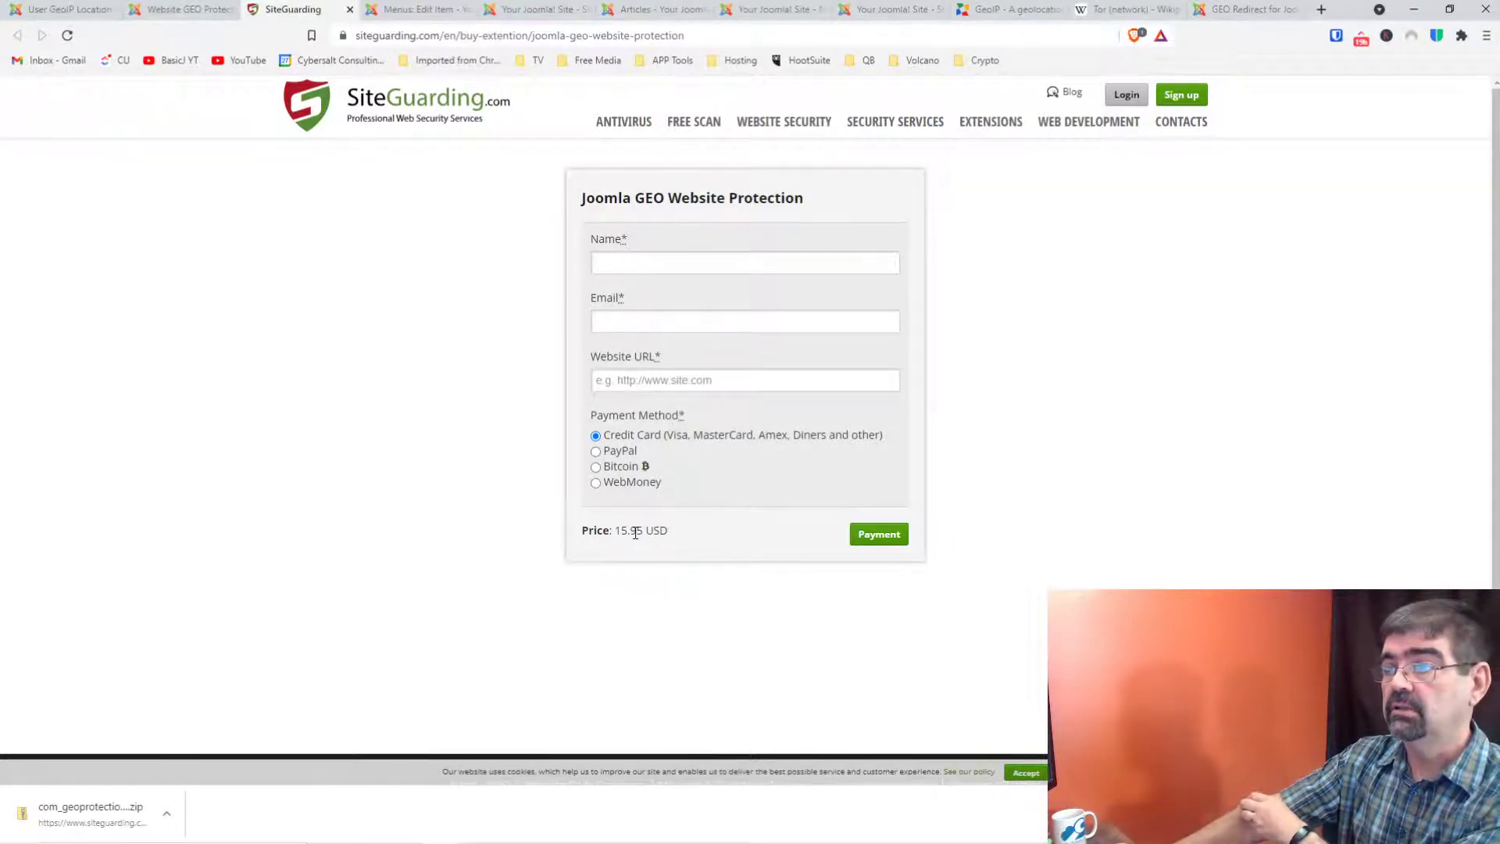
# Step: Open SiteGuarding's Joomla Security Suite page and read through its main features
pyautogui.moveTo(1005, 133)
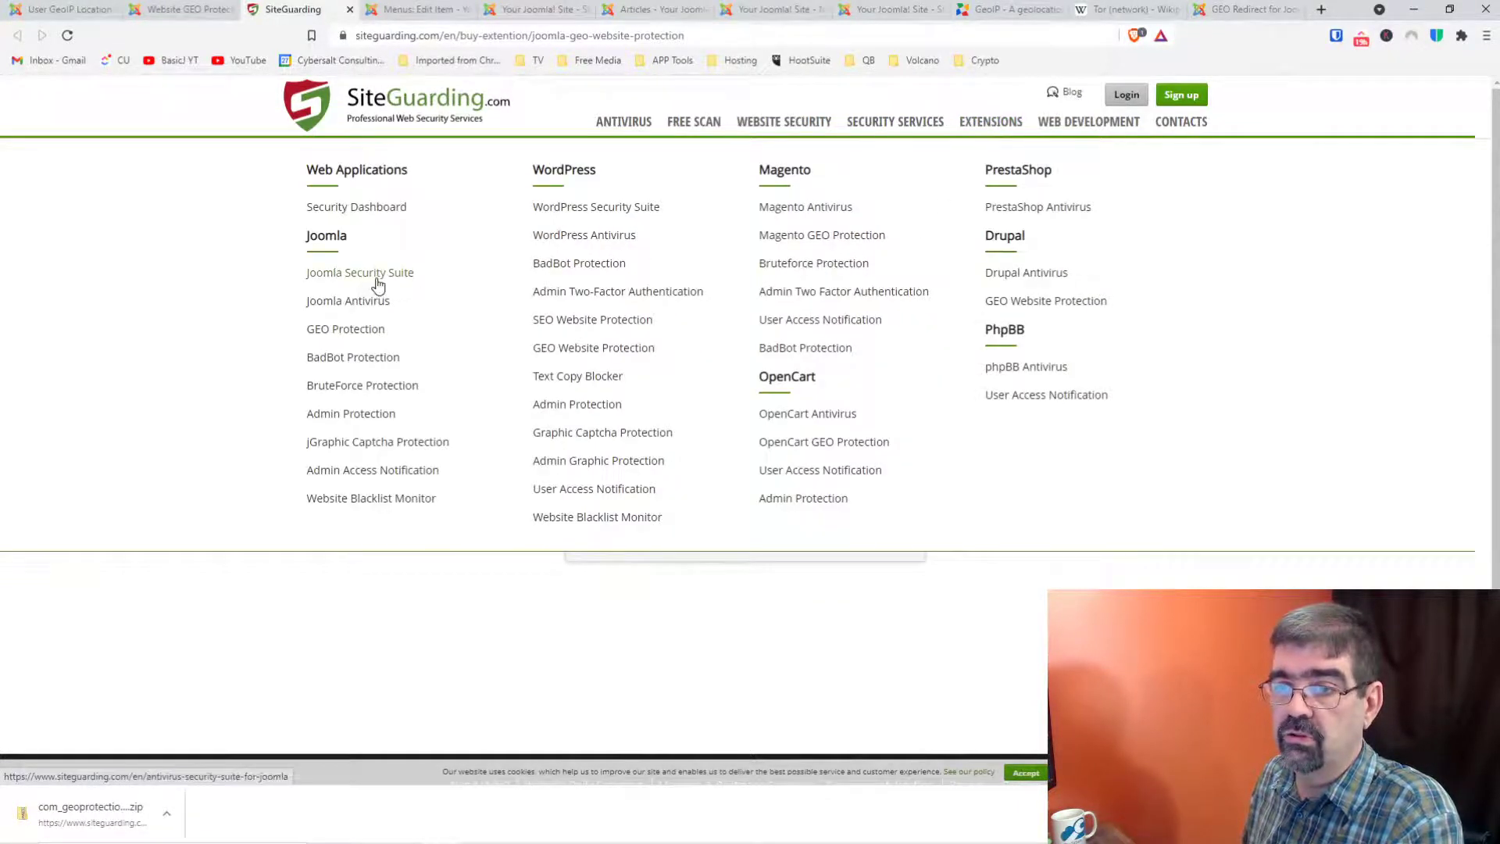
pyautogui.click(378, 285)
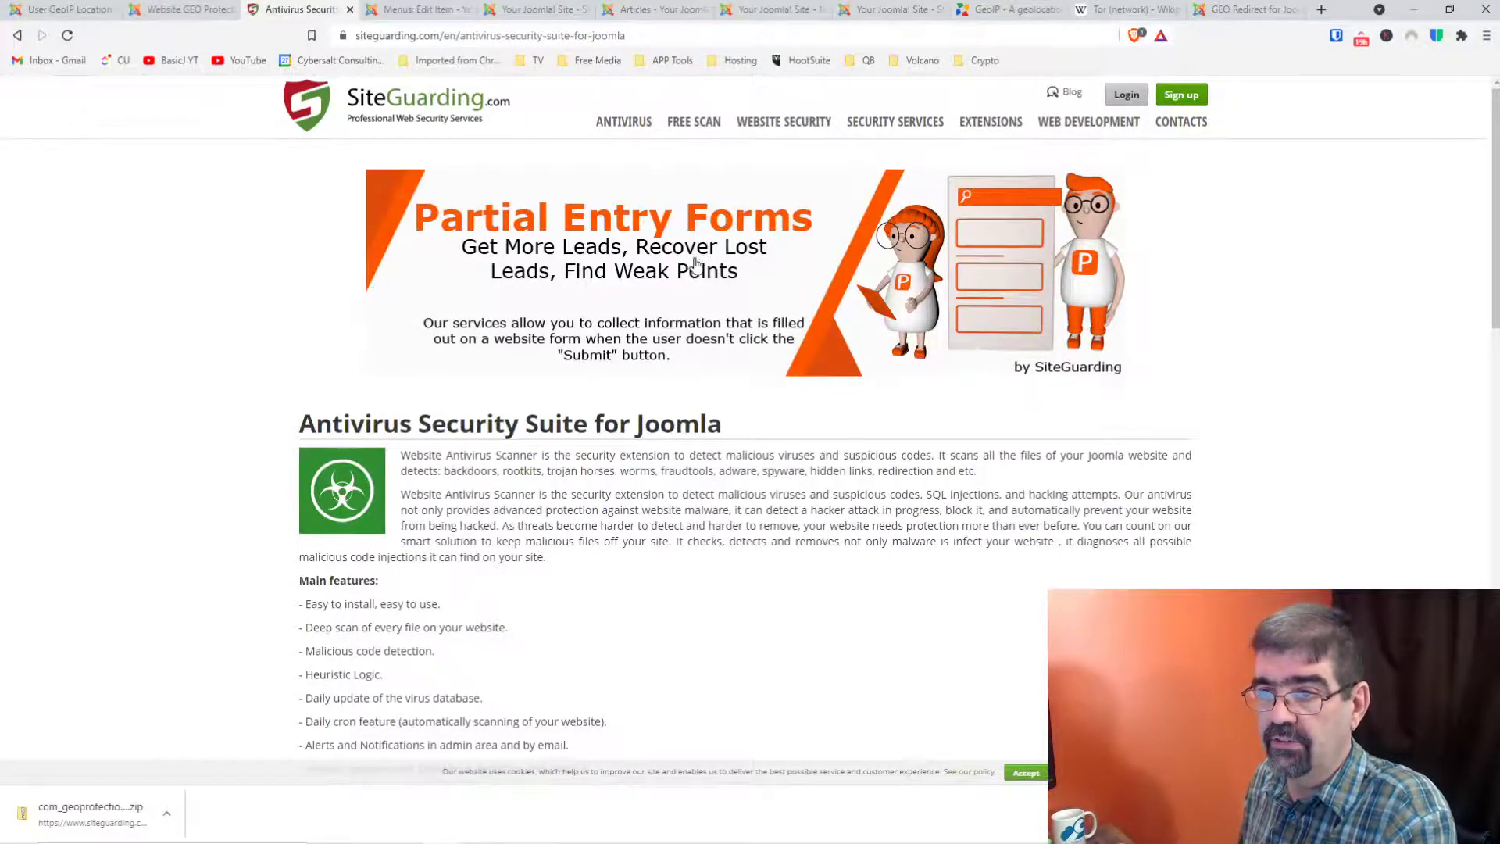
pyautogui.scroll(-2, 479, 262)
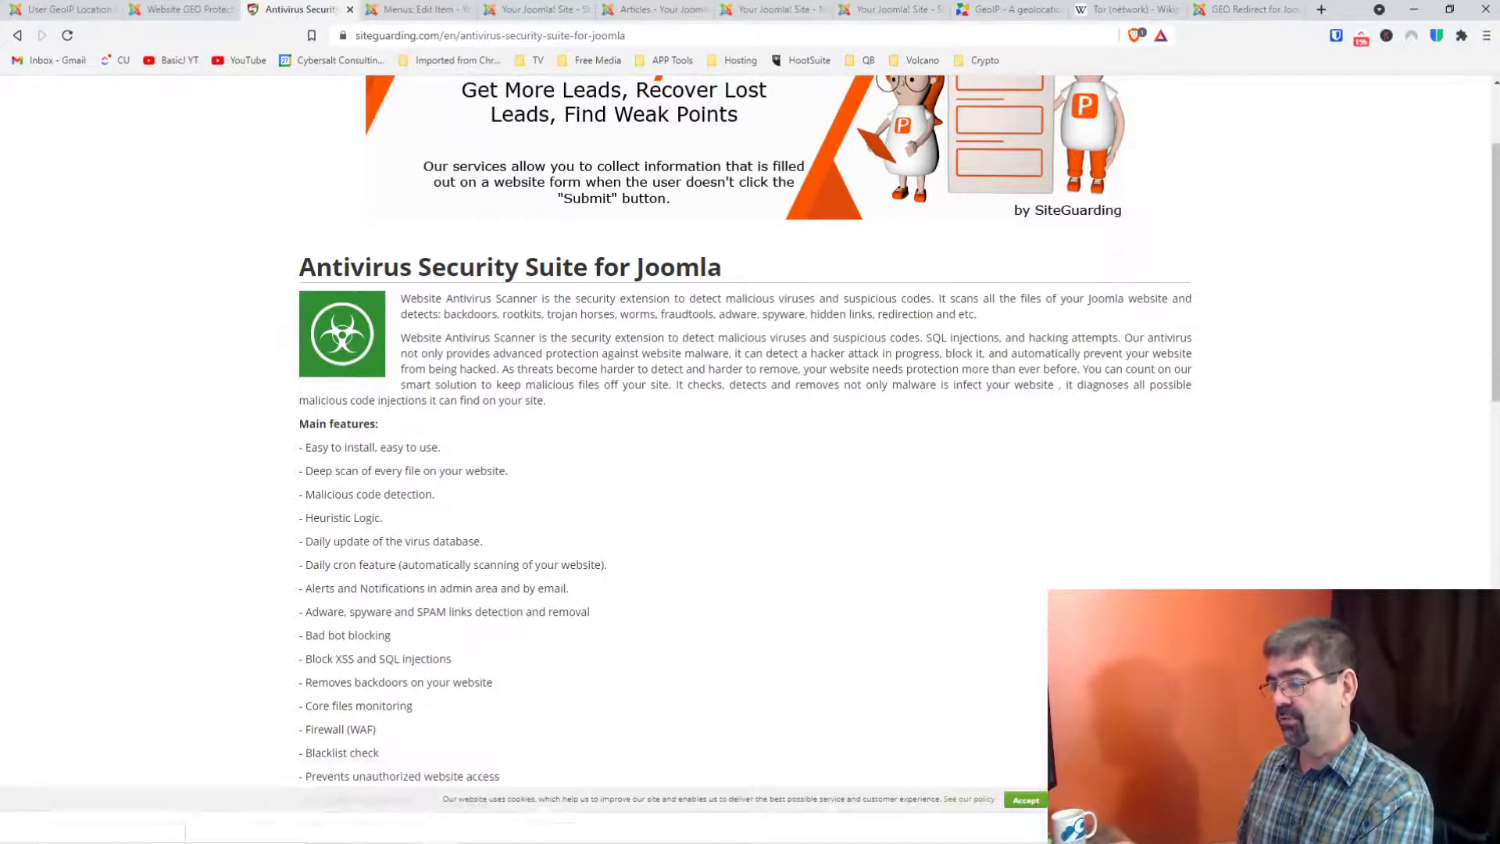
pyautogui.scroll(-1, 1023, 558)
pyautogui.scroll(-2, 1023, 558)
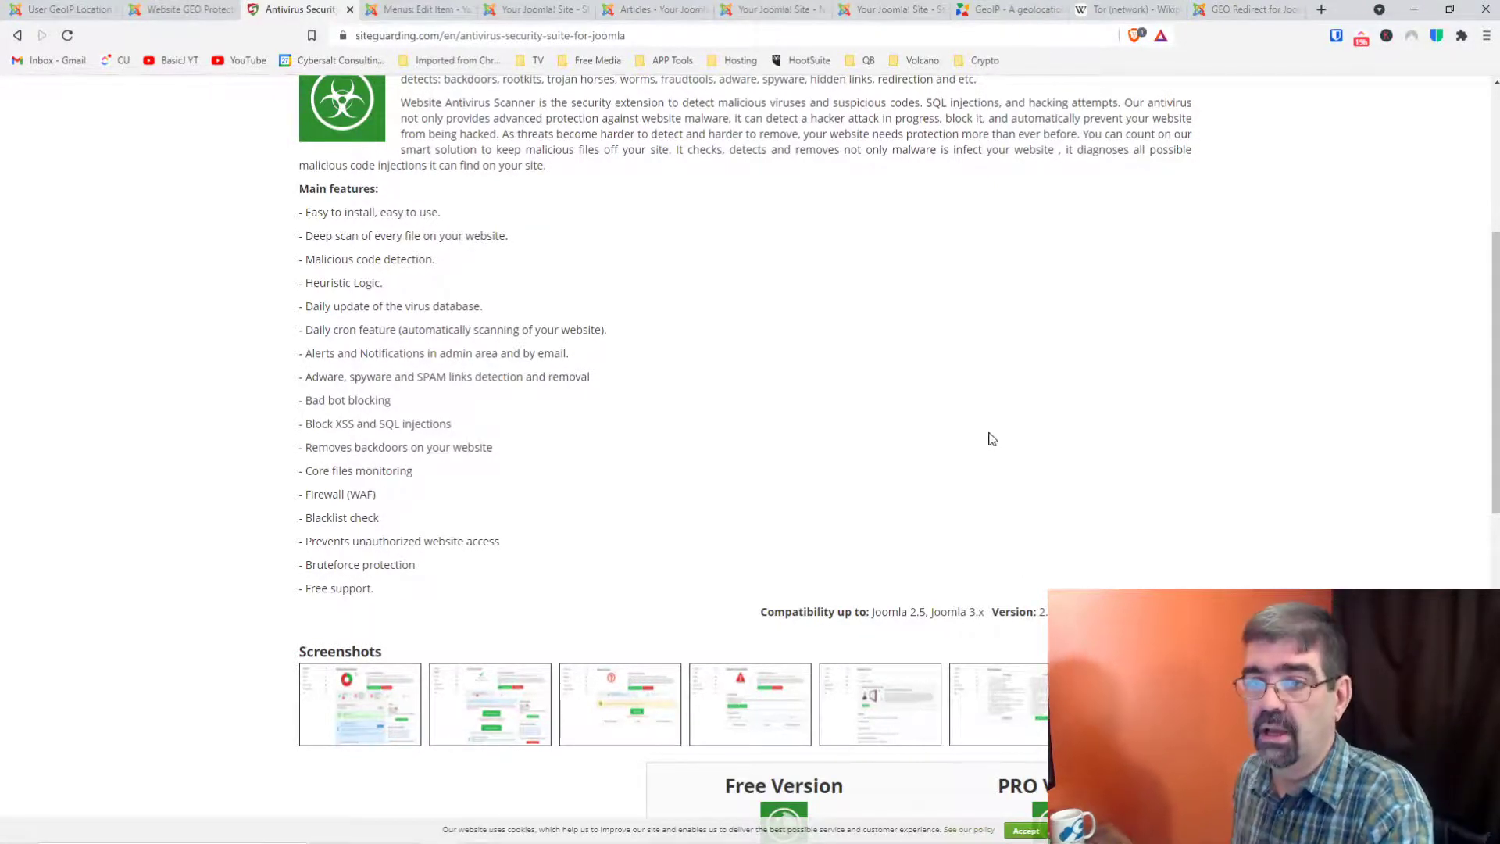
pyautogui.scroll(5, 992, 434)
# Step: Open SiteGuarding's Joomla GEO Protection page and compare the features of its Free and PRO versions
pyautogui.moveTo(981, 131)
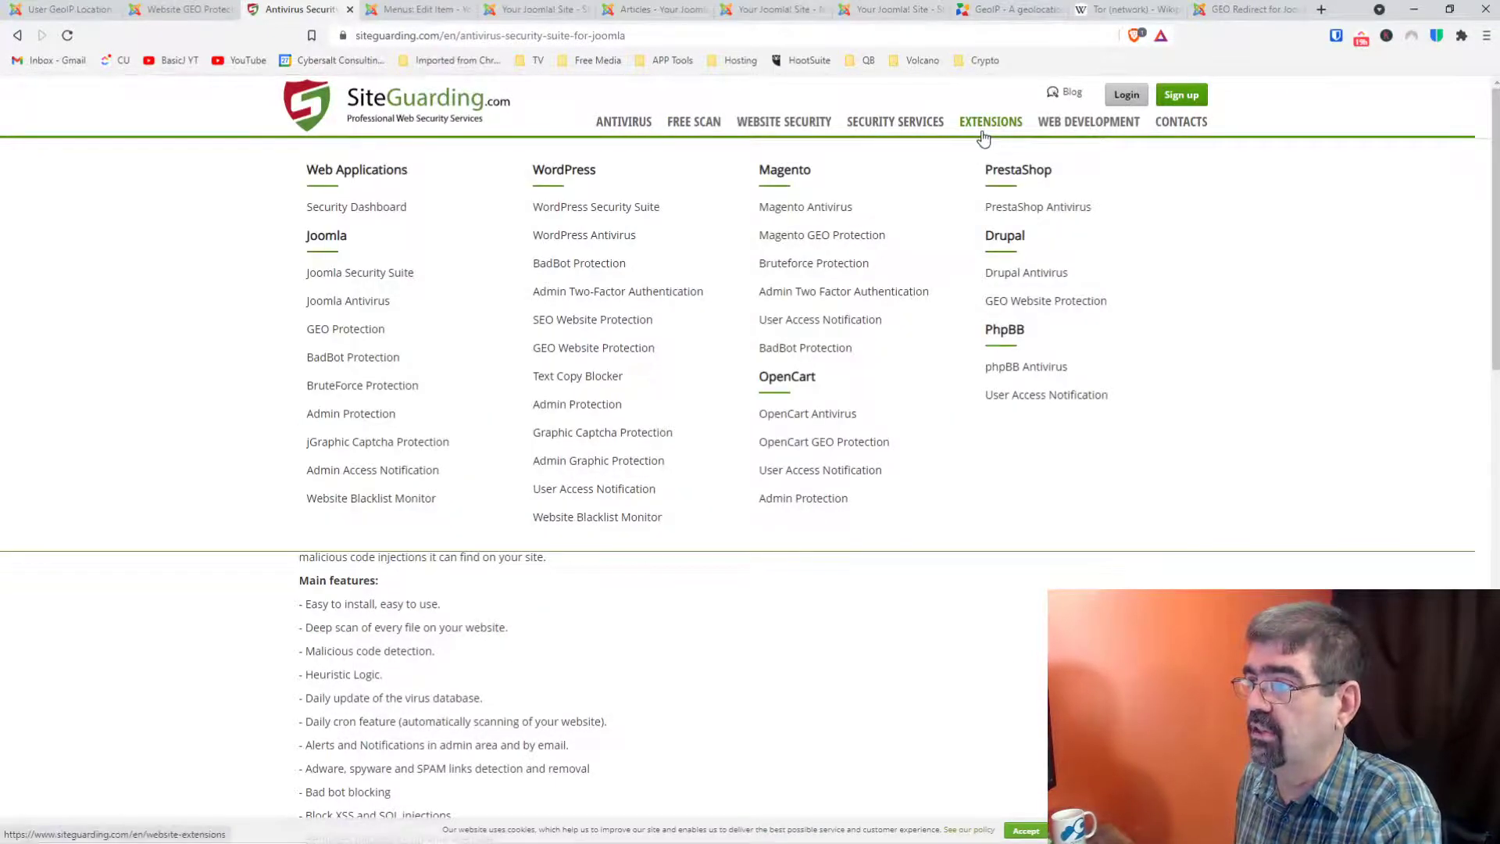
pyautogui.click(346, 330)
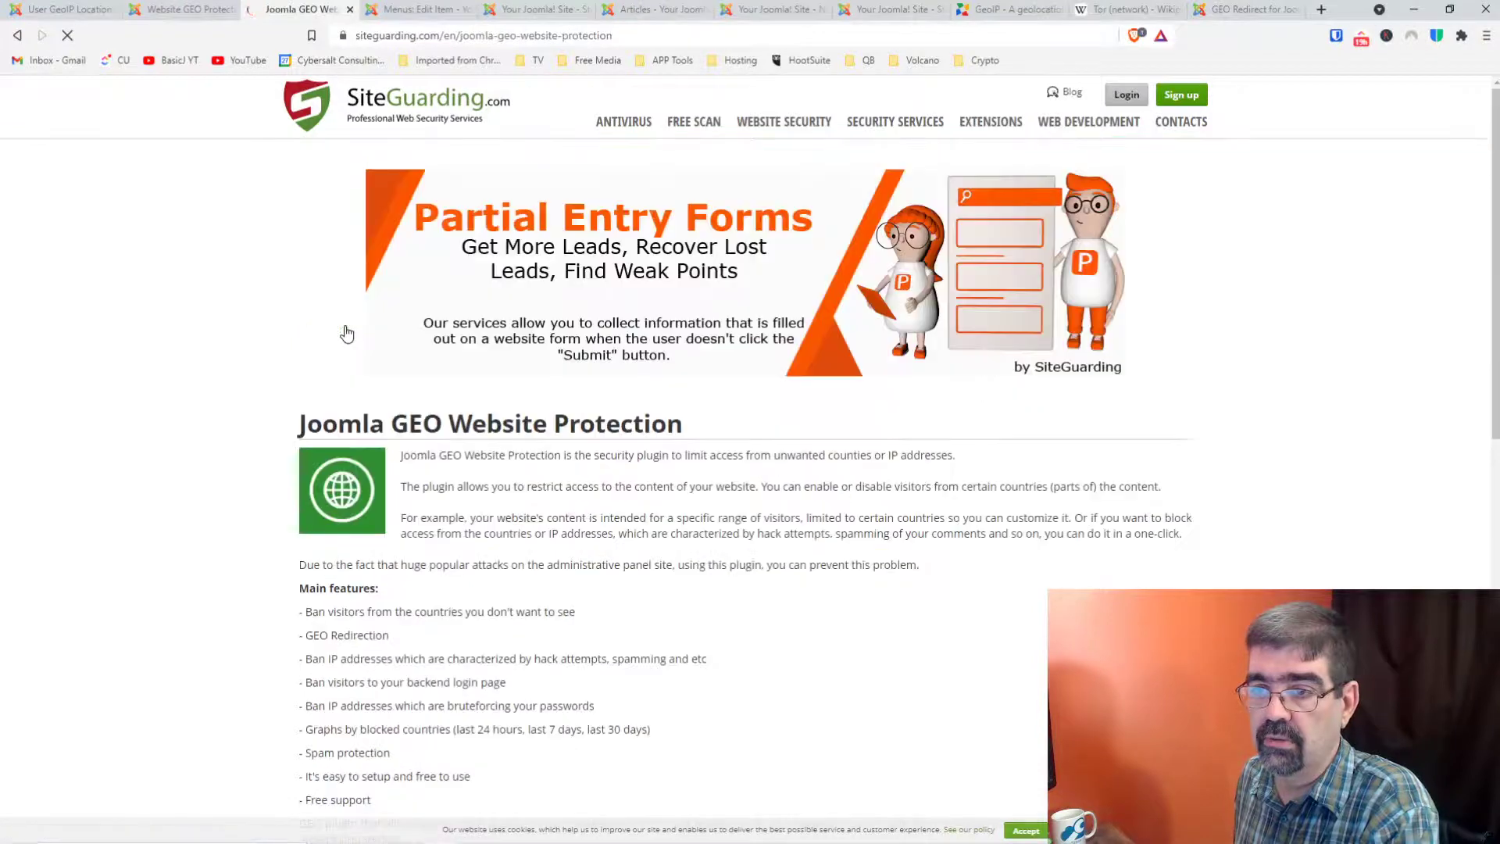
pyautogui.scroll(-2, 244, 322)
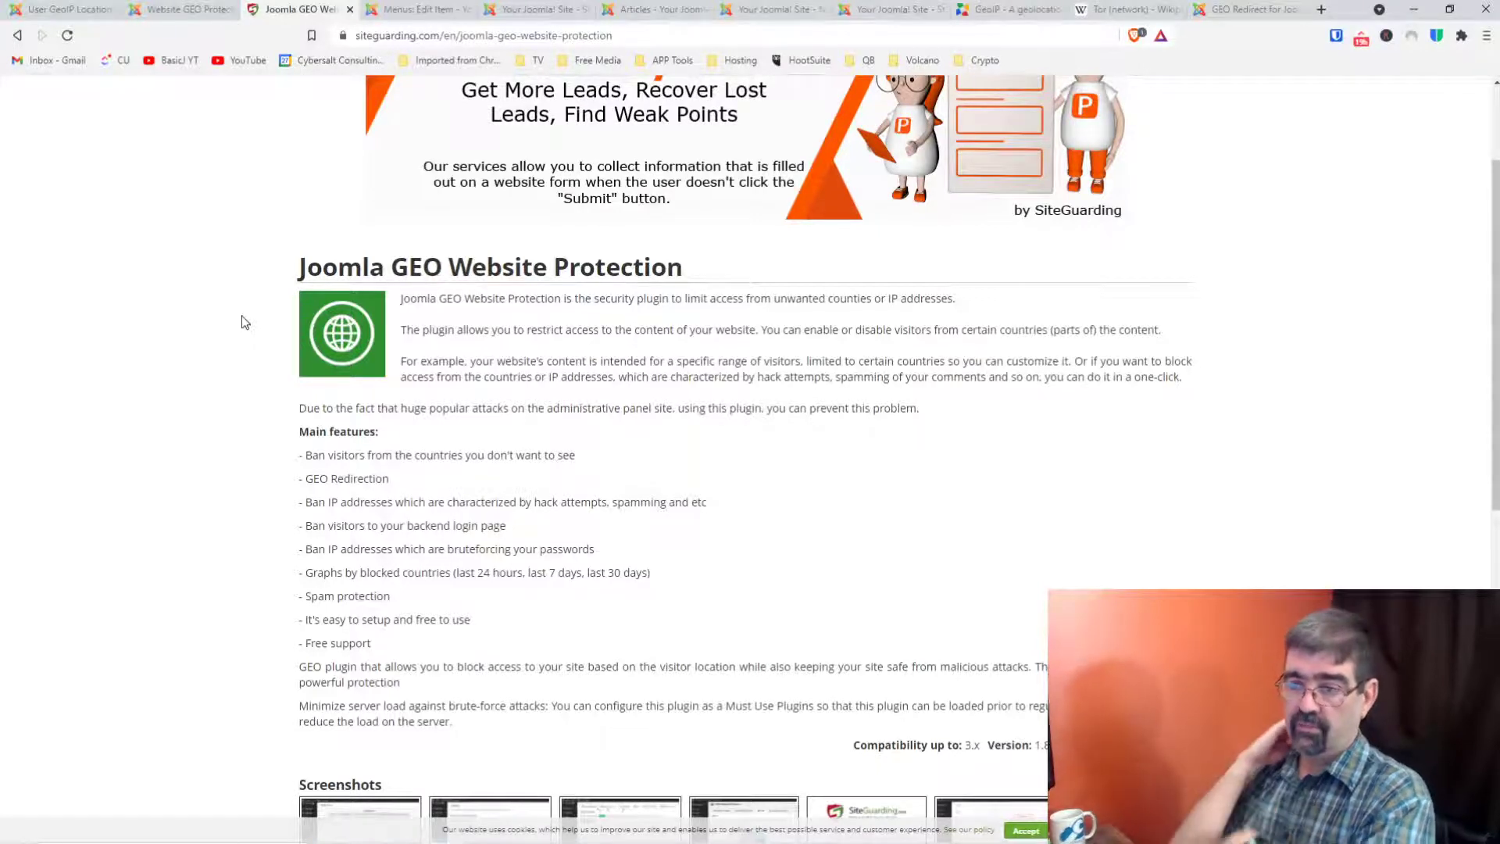
pyautogui.scroll(-3, 376, 324)
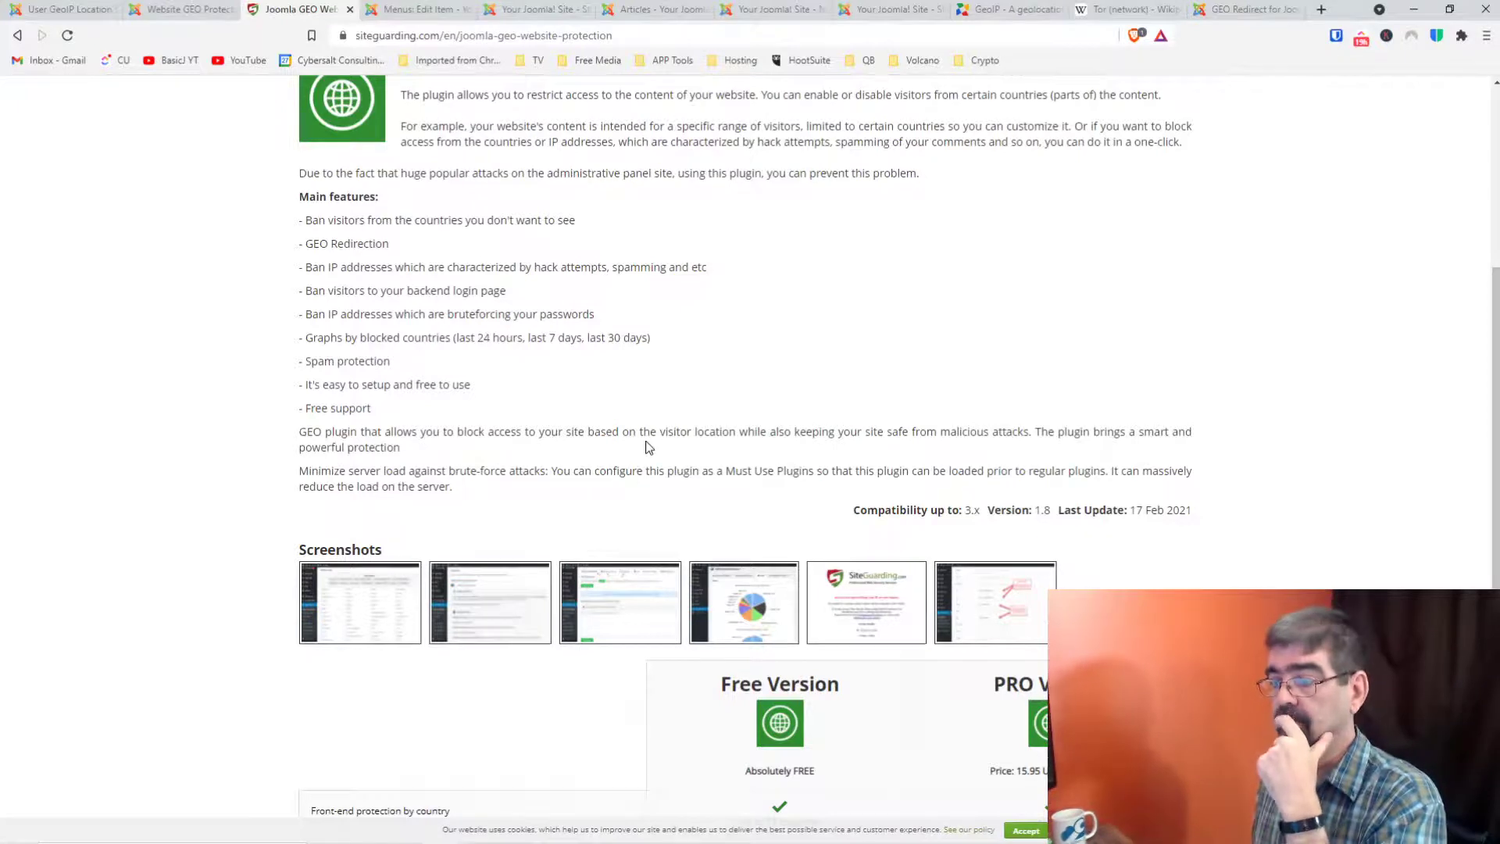
pyautogui.scroll(-6, 648, 446)
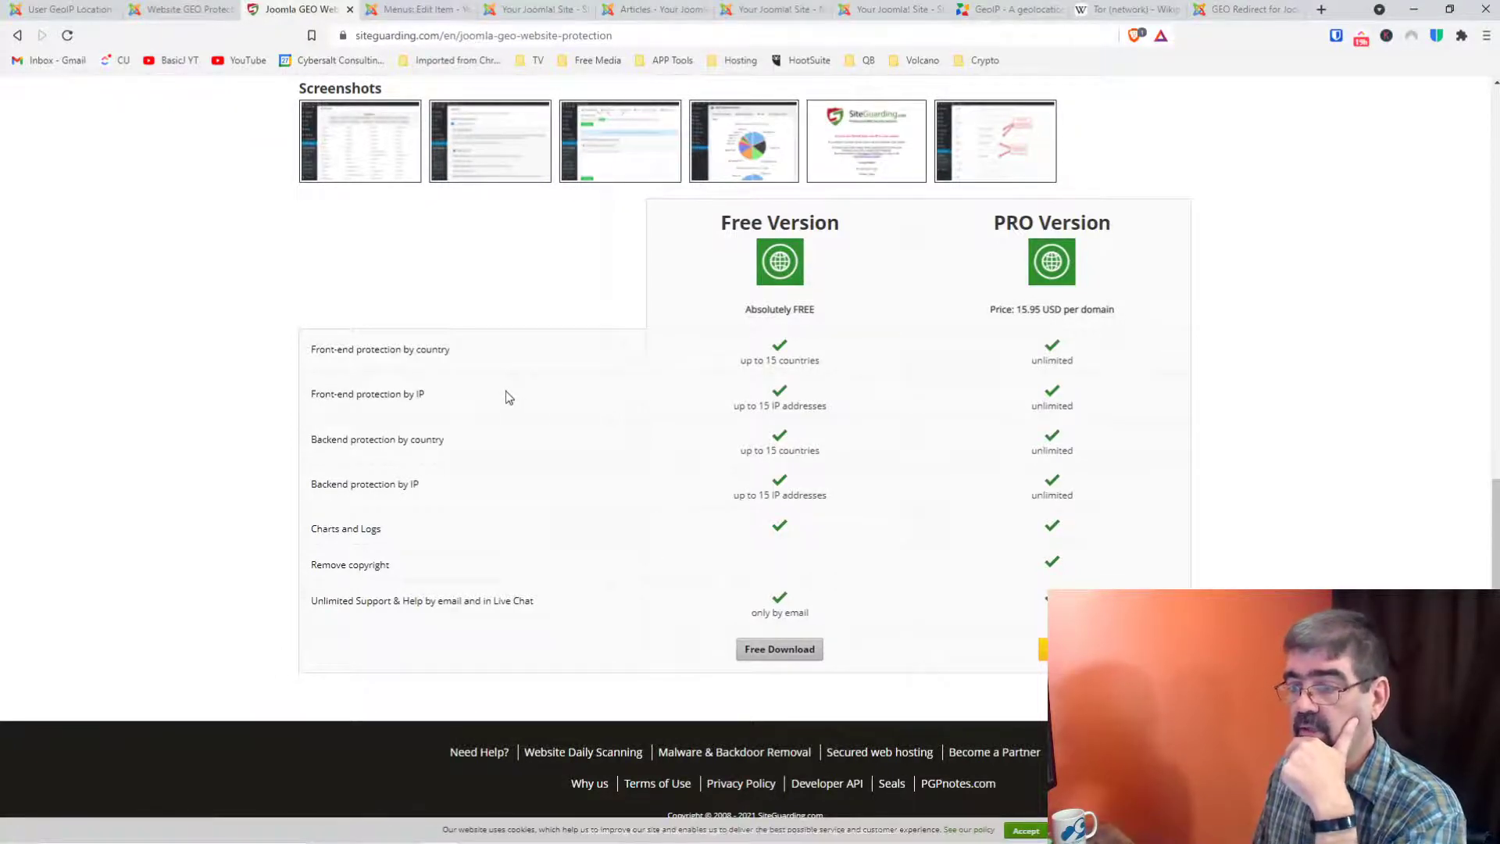
# Step: Browse through all the product screenshots of Joomla GEO Website Protection in the enlarged gallery view
pyautogui.scroll(3, 504, 390)
pyautogui.click(344, 370)
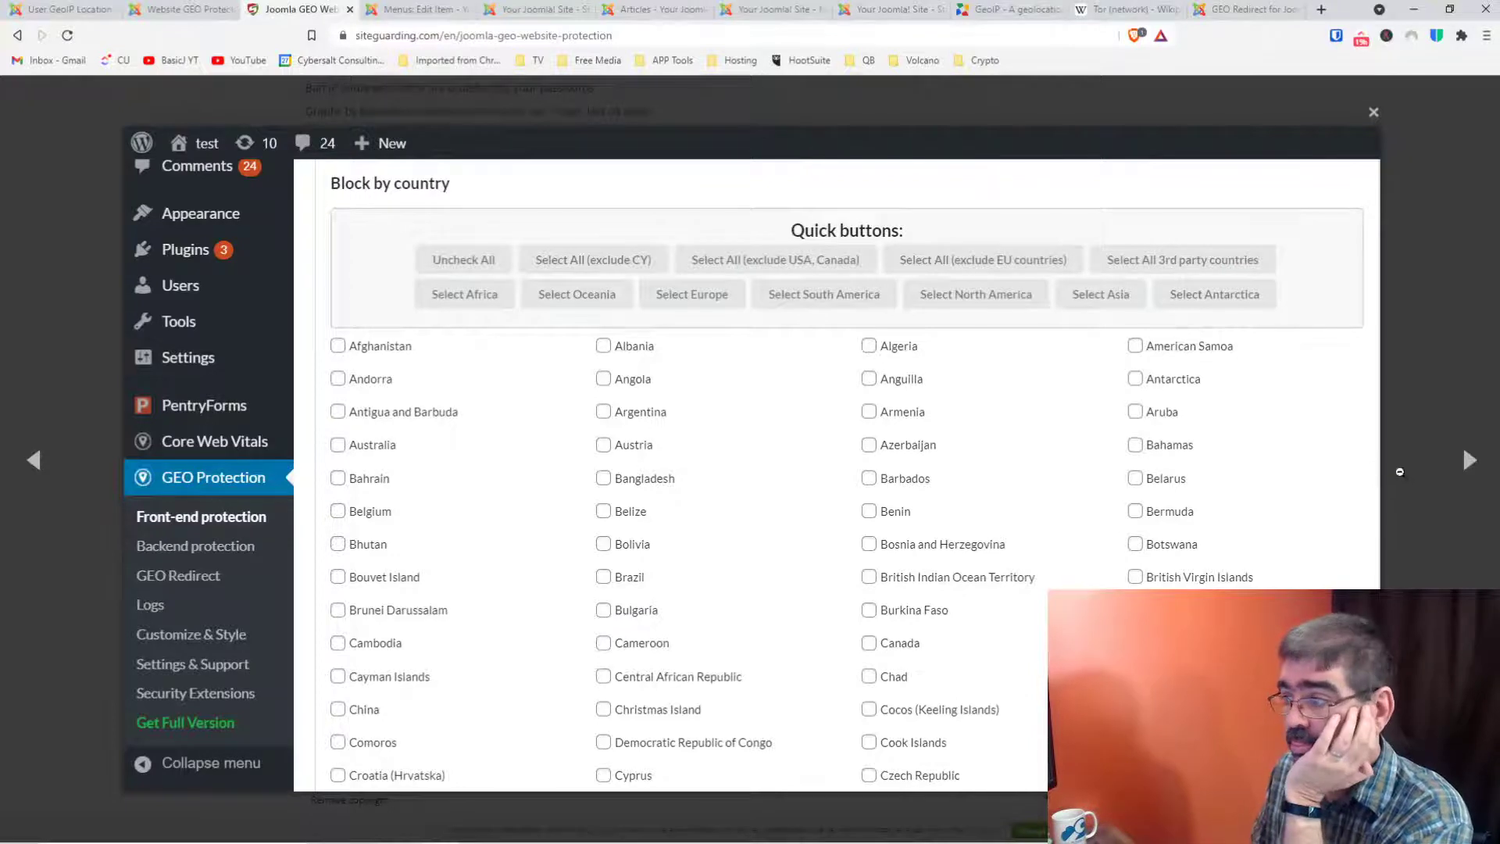
pyautogui.click(1469, 464)
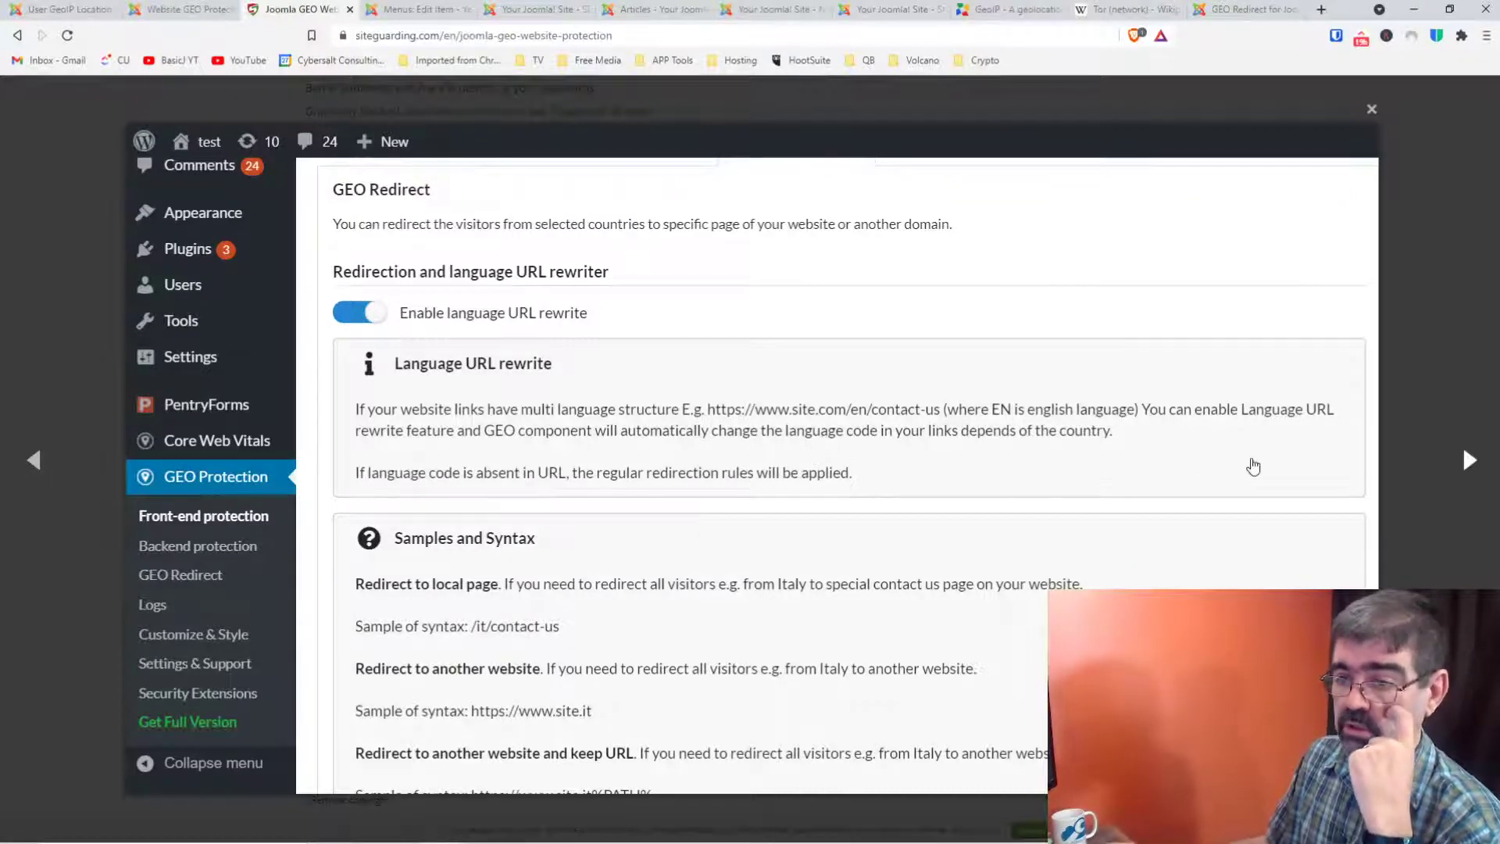
pyautogui.click(1471, 467)
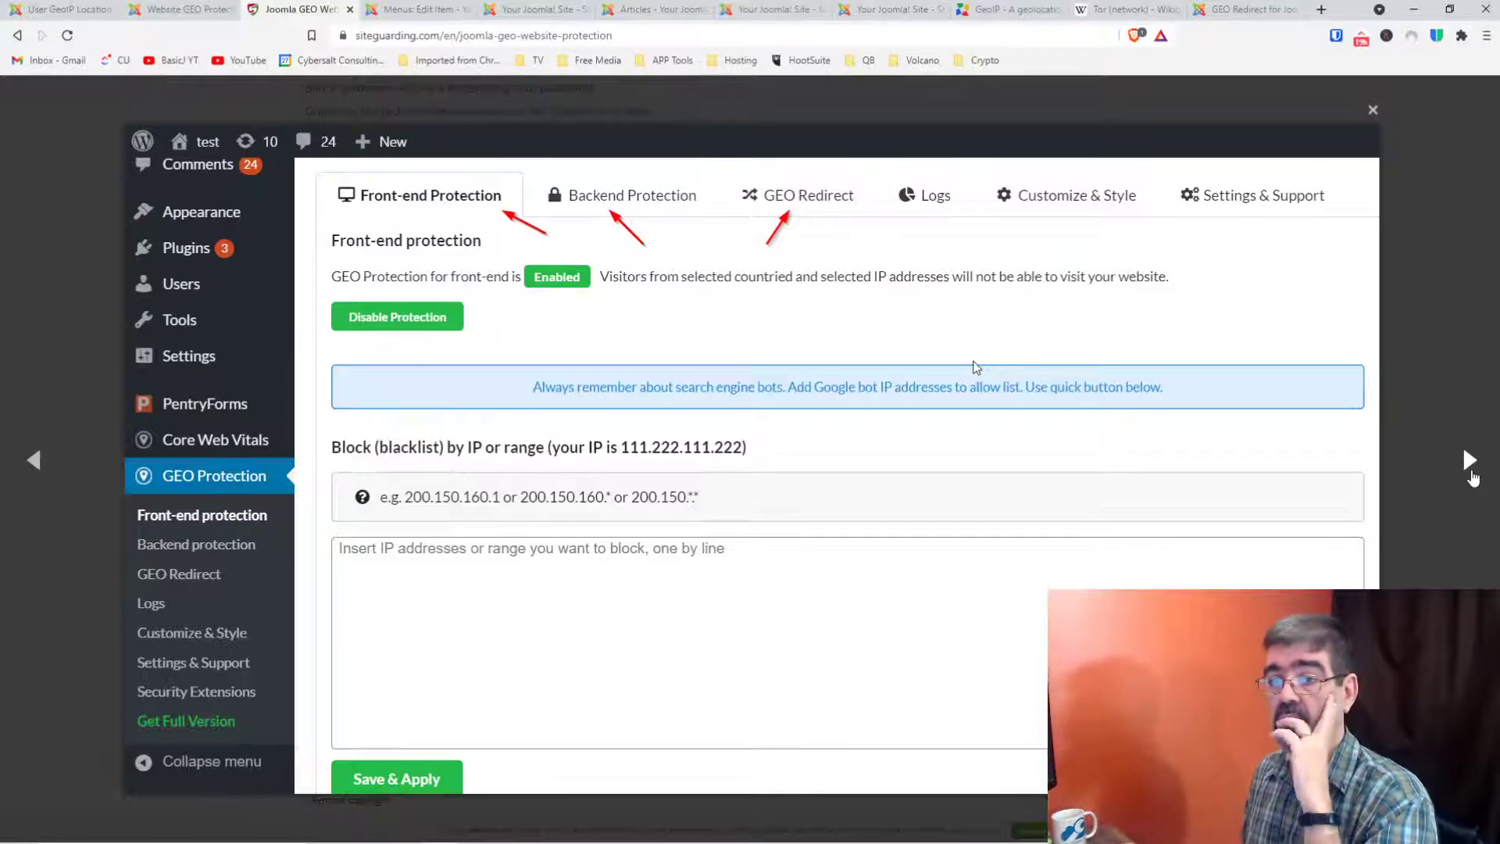
pyautogui.click(1470, 467)
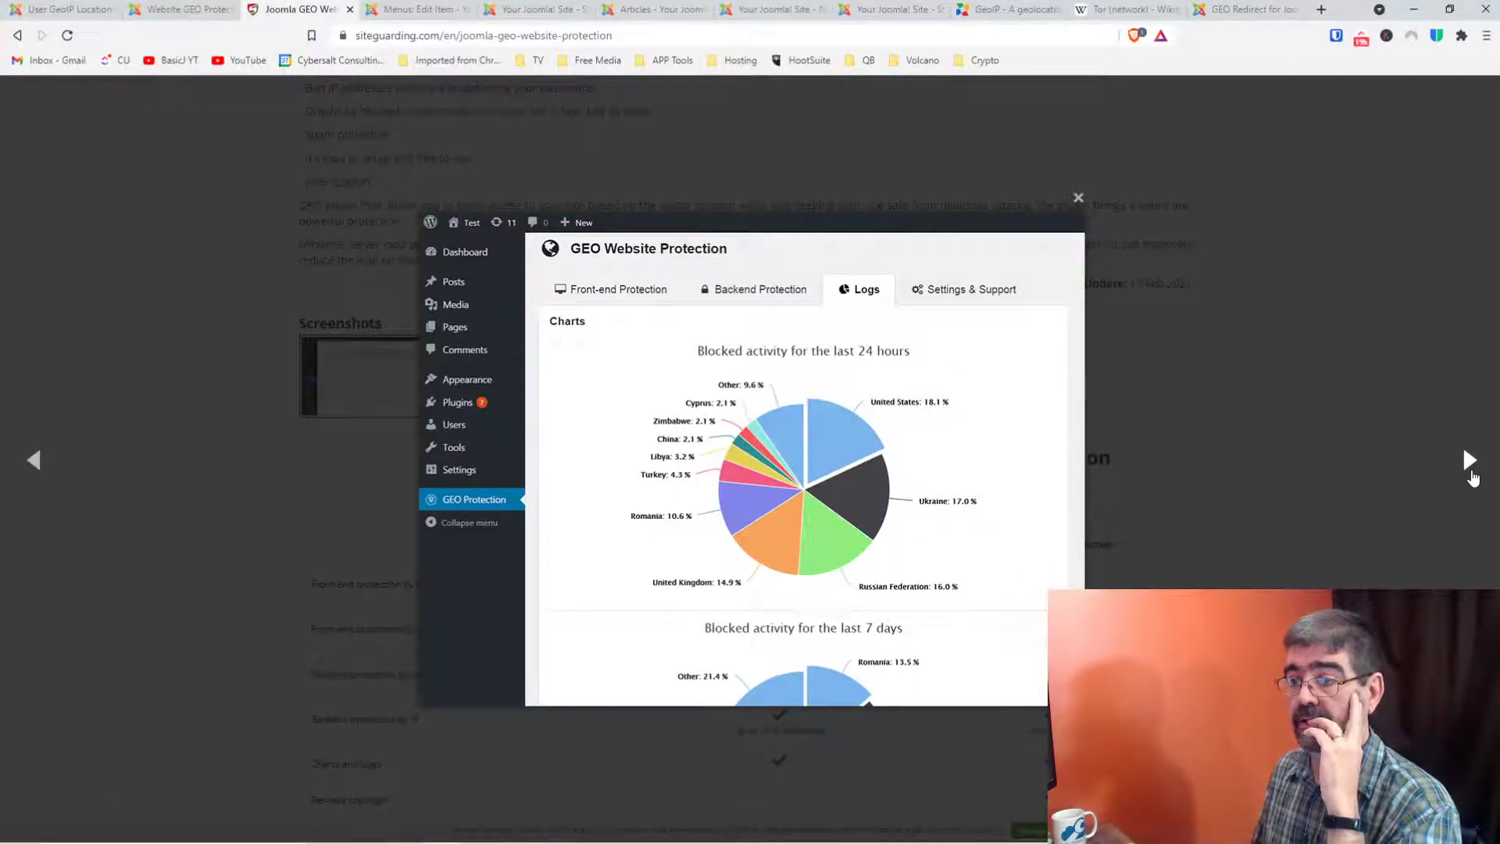
pyautogui.click(1472, 479)
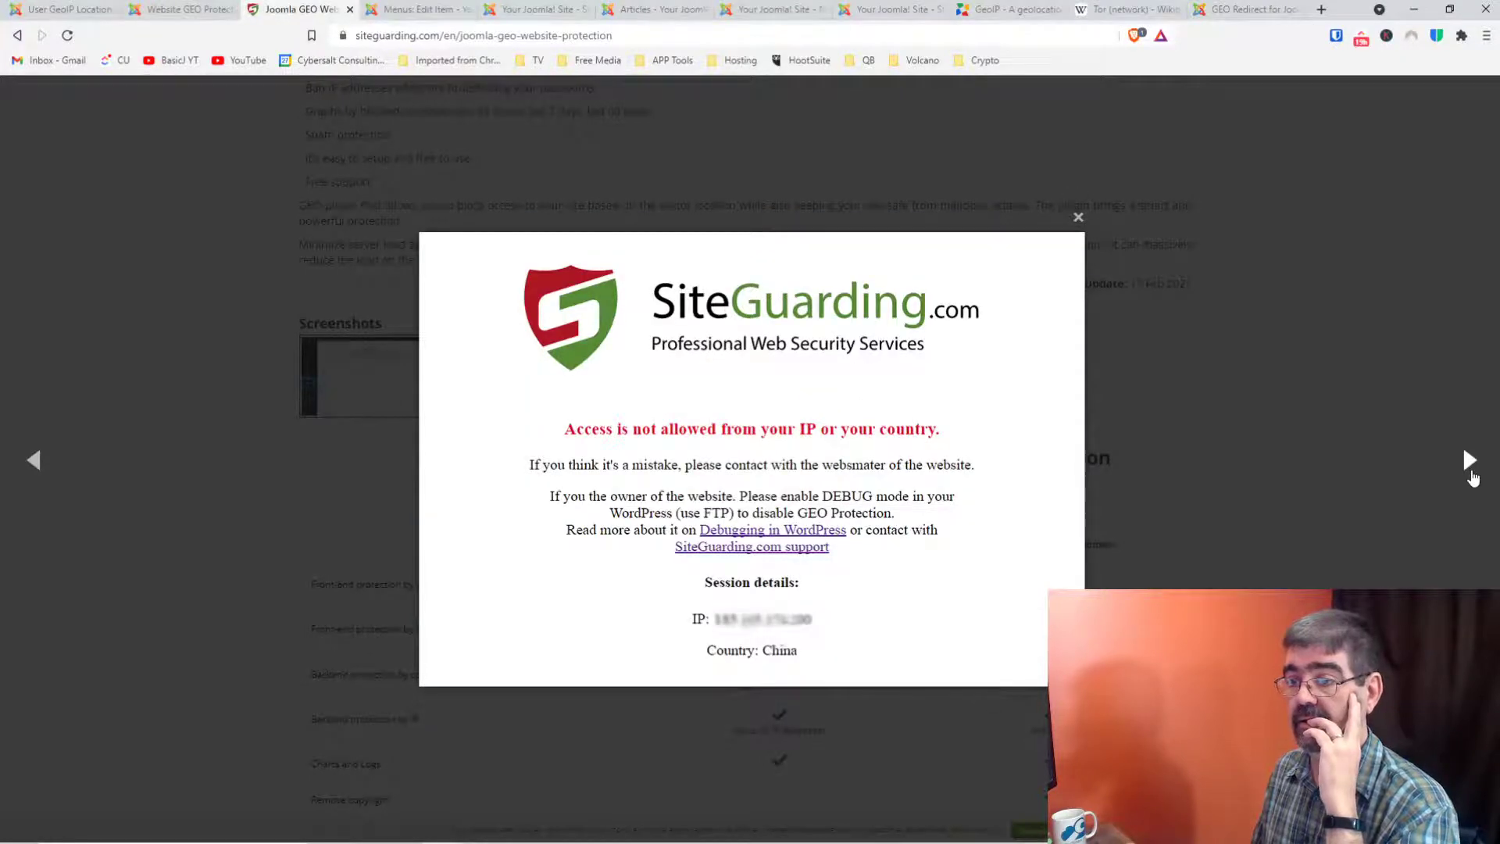
pyautogui.click(1471, 467)
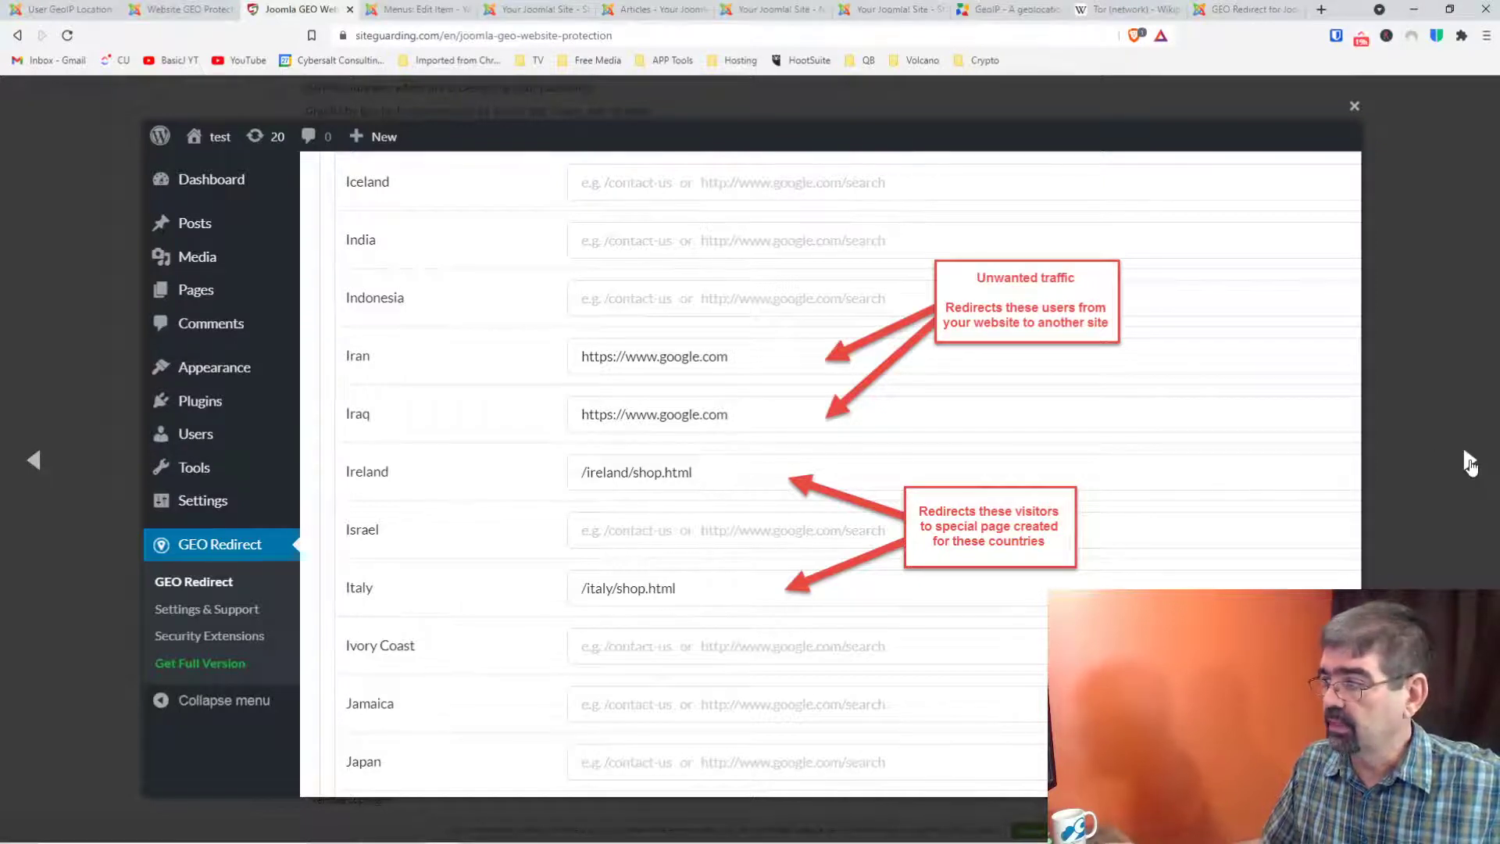
pyautogui.click(1468, 461)
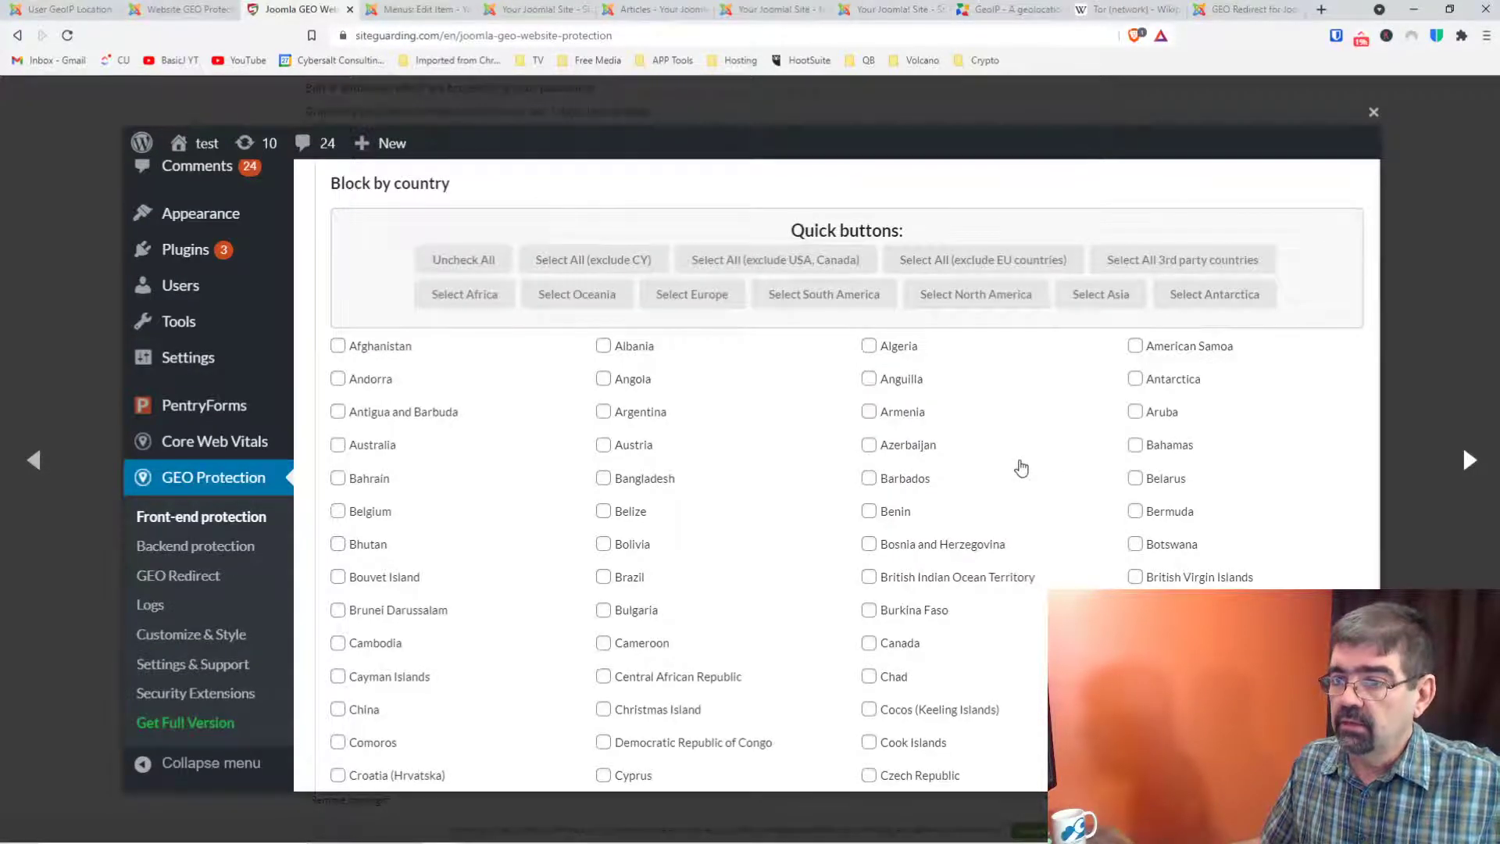
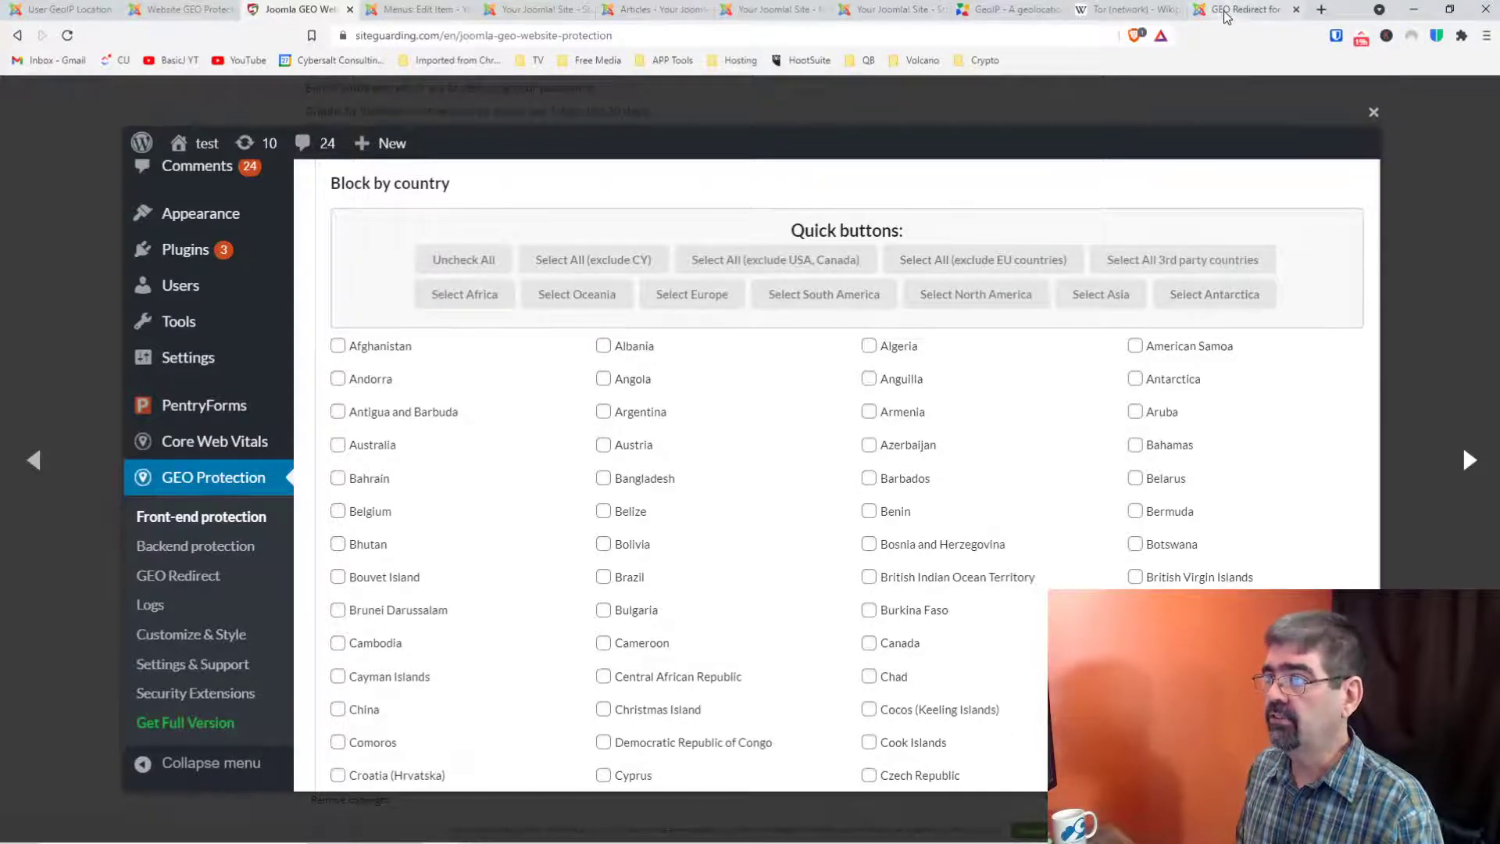
# Step: Return to the demo Joomla site and copy the address of the Starting Point link in the Main Menu
pyautogui.click(867, 14)
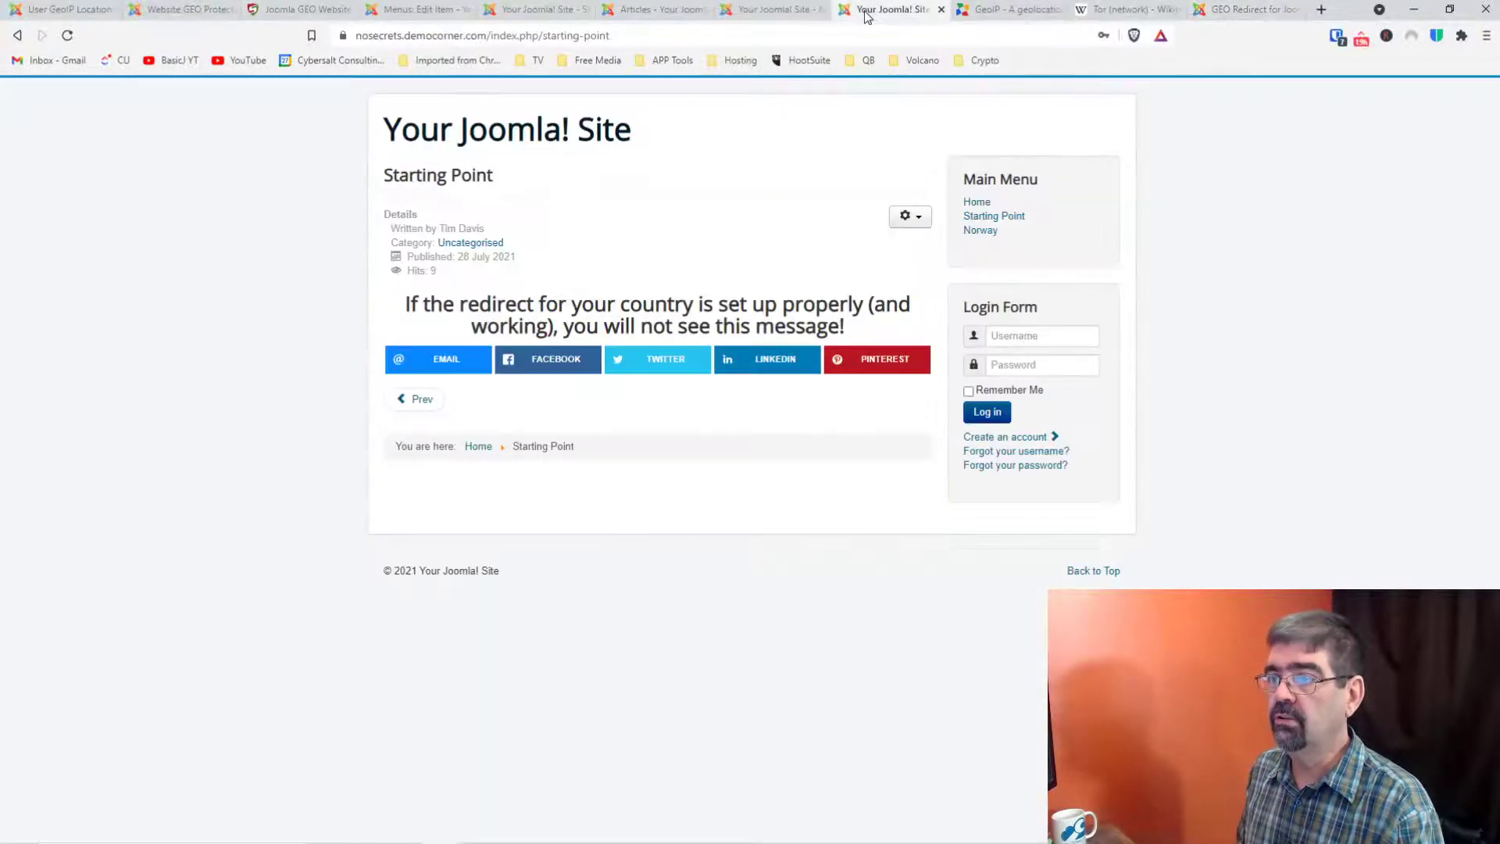
pyautogui.rightClick(998, 224)
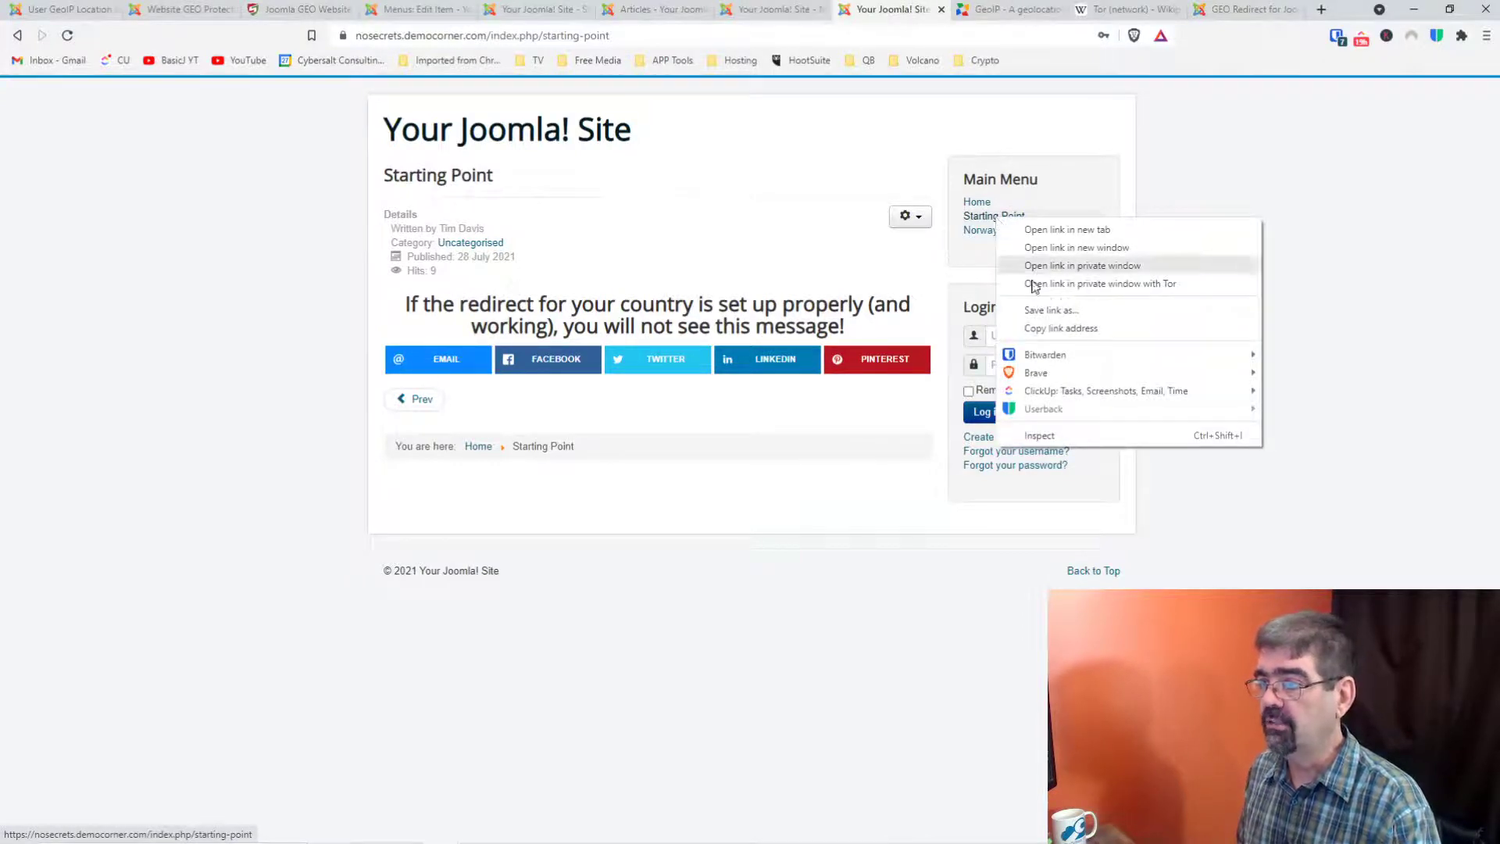
pyautogui.click(1063, 328)
pyautogui.moveTo(729, 842)
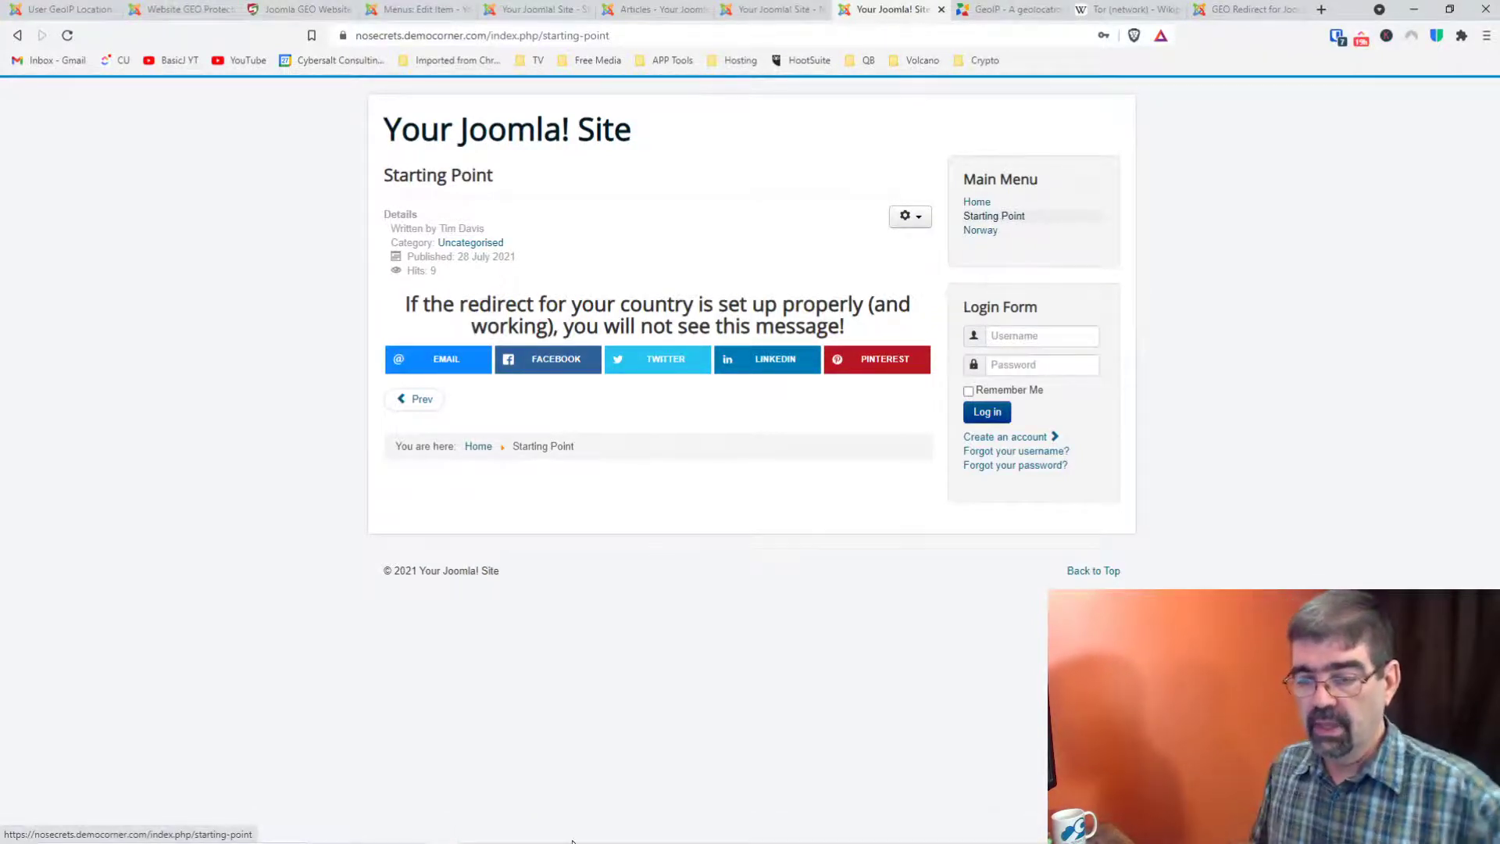
pyautogui.moveTo(560, 841)
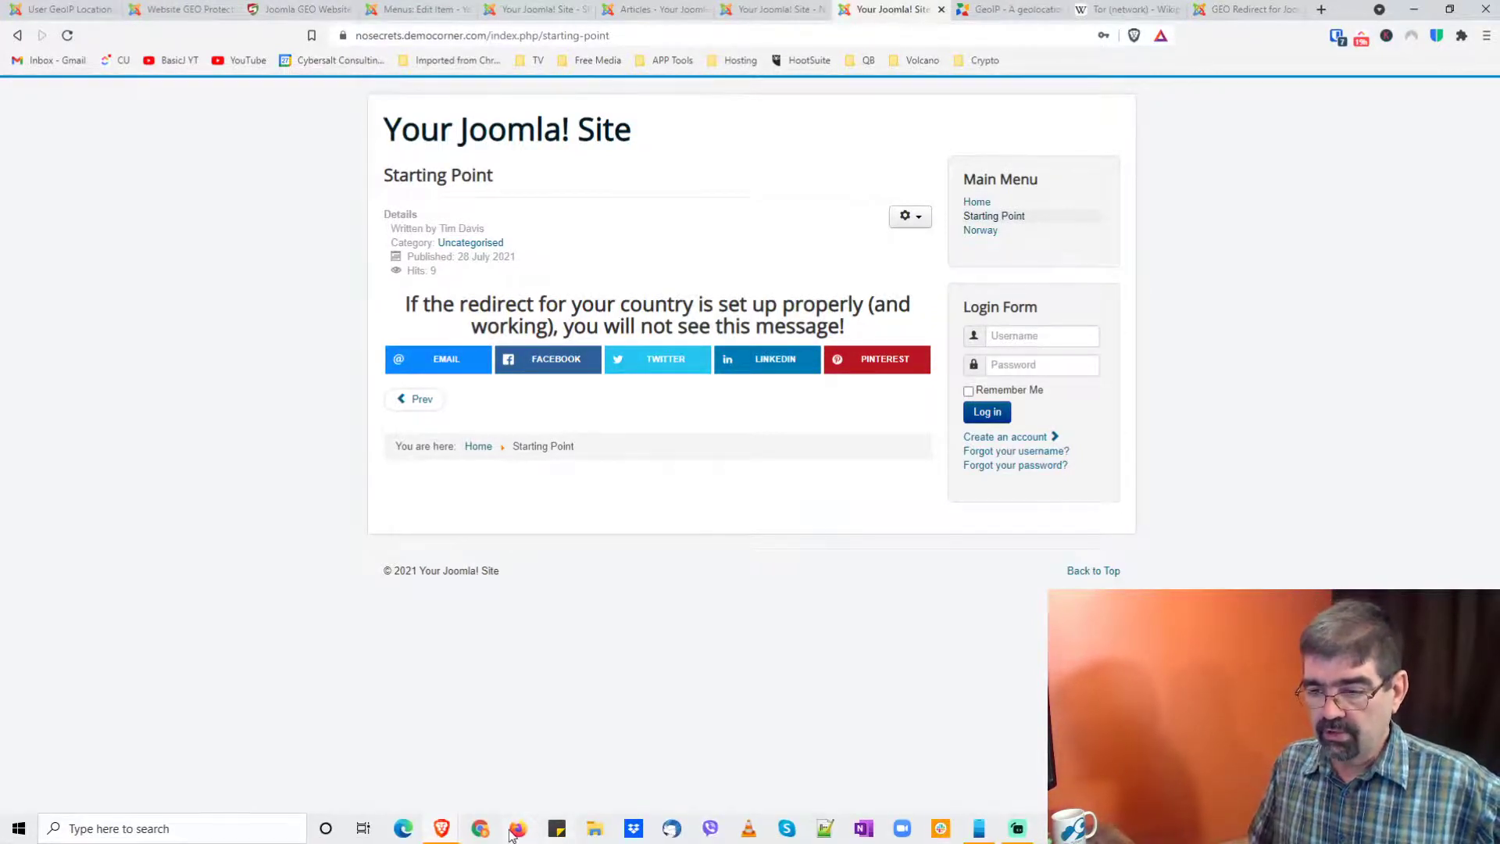
pyautogui.click(486, 833)
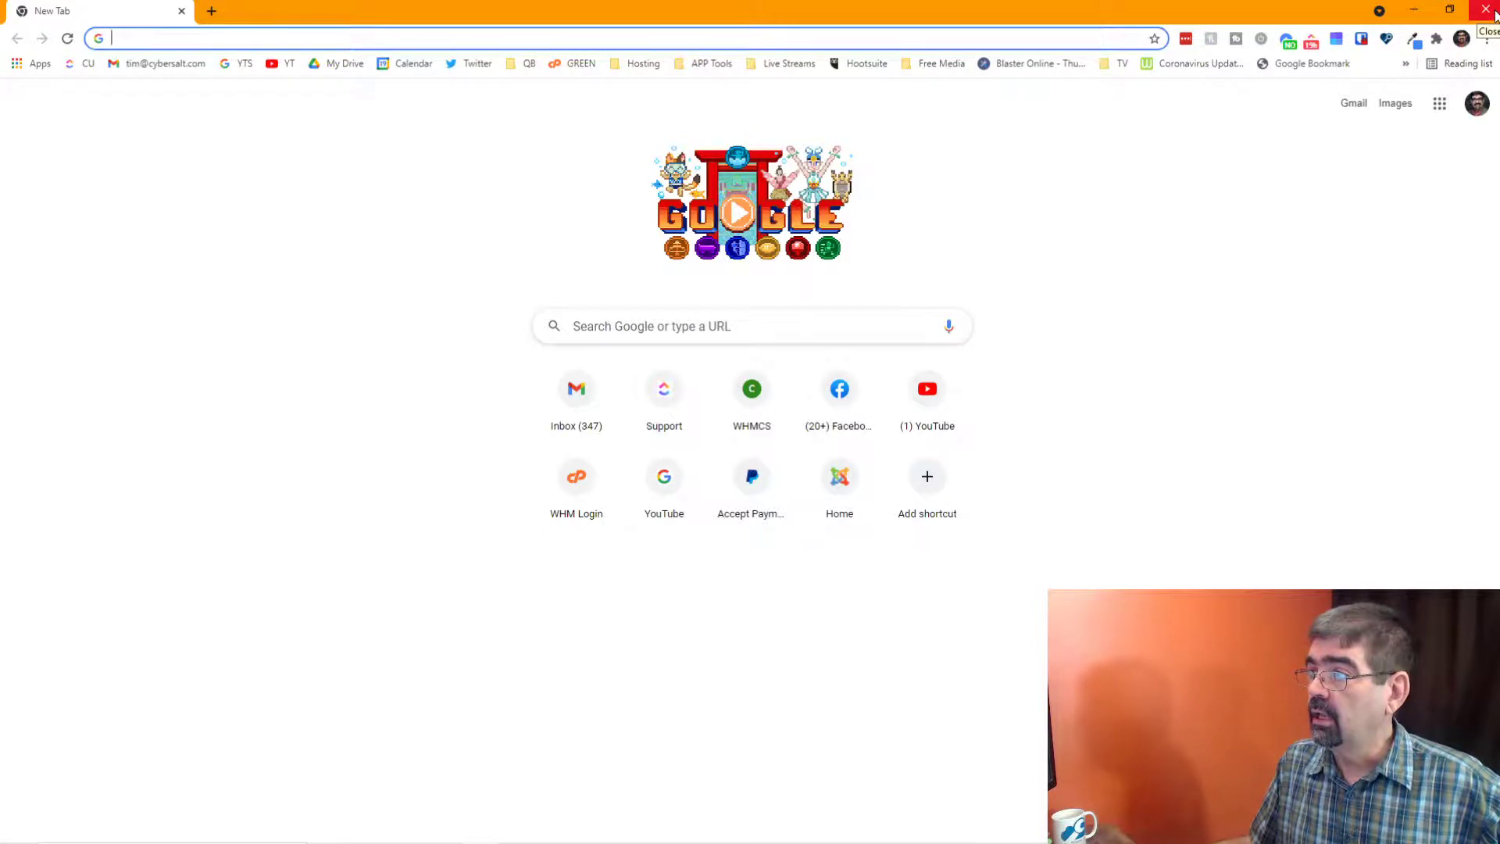
pyautogui.click(1485, 10)
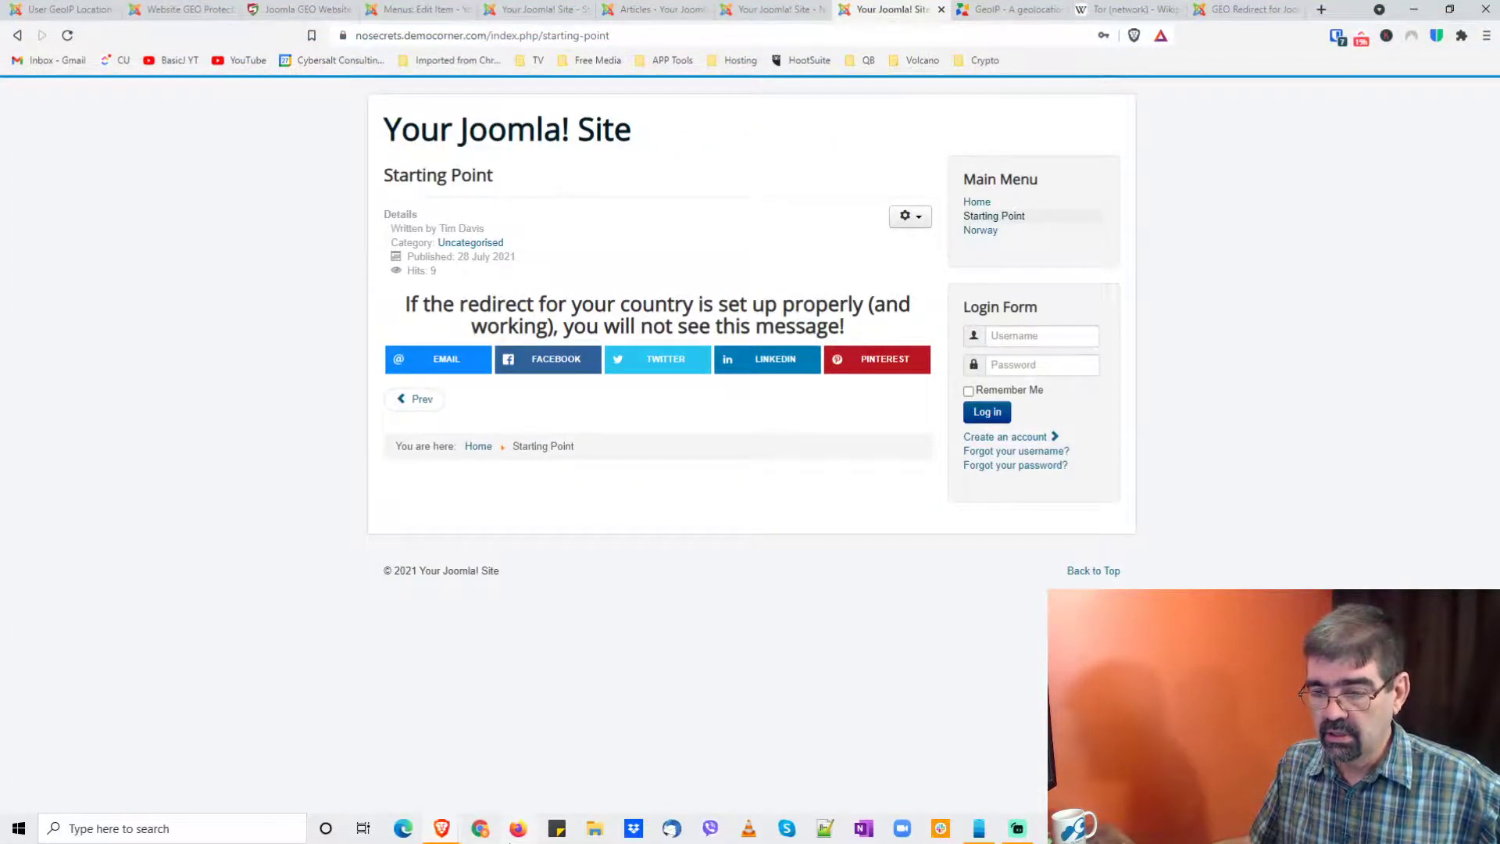
pyautogui.click(480, 829)
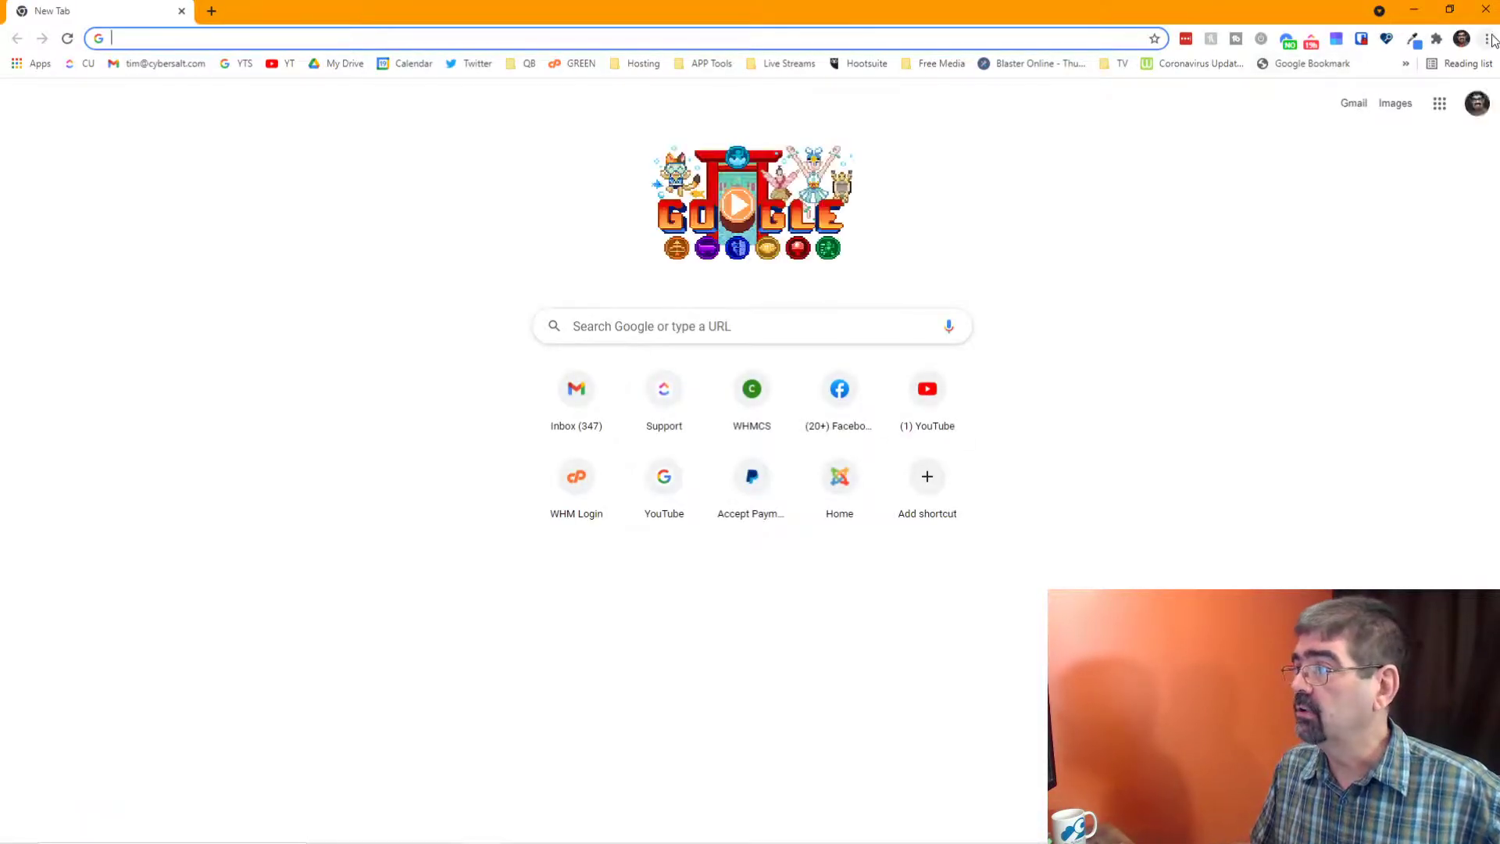
pyautogui.click(1487, 38)
pyautogui.click(1404, 95)
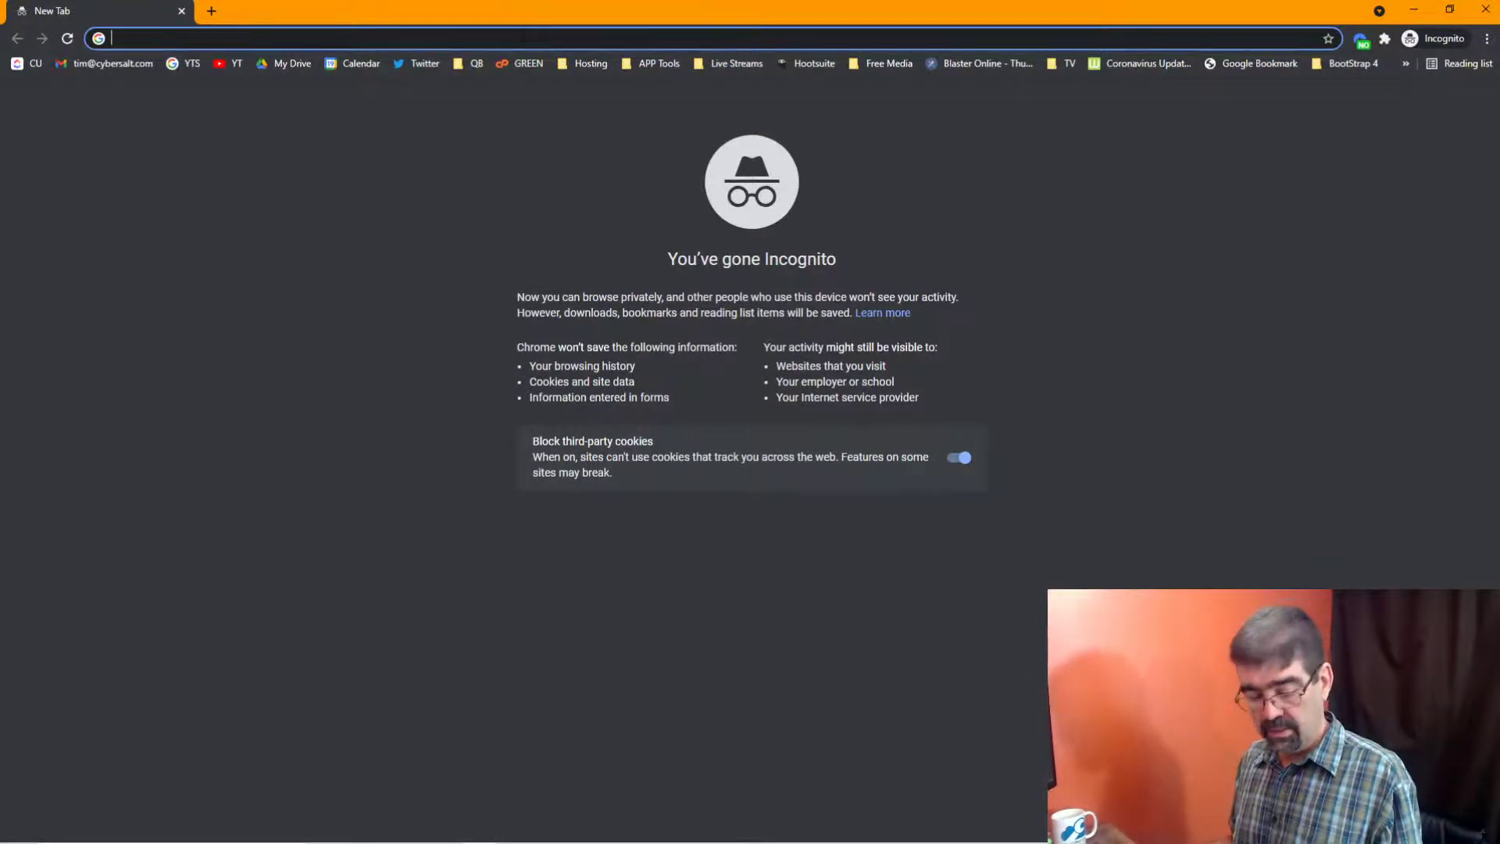
pyautogui.write('https://nosecrets.democorner.com/index.php/starting-point')
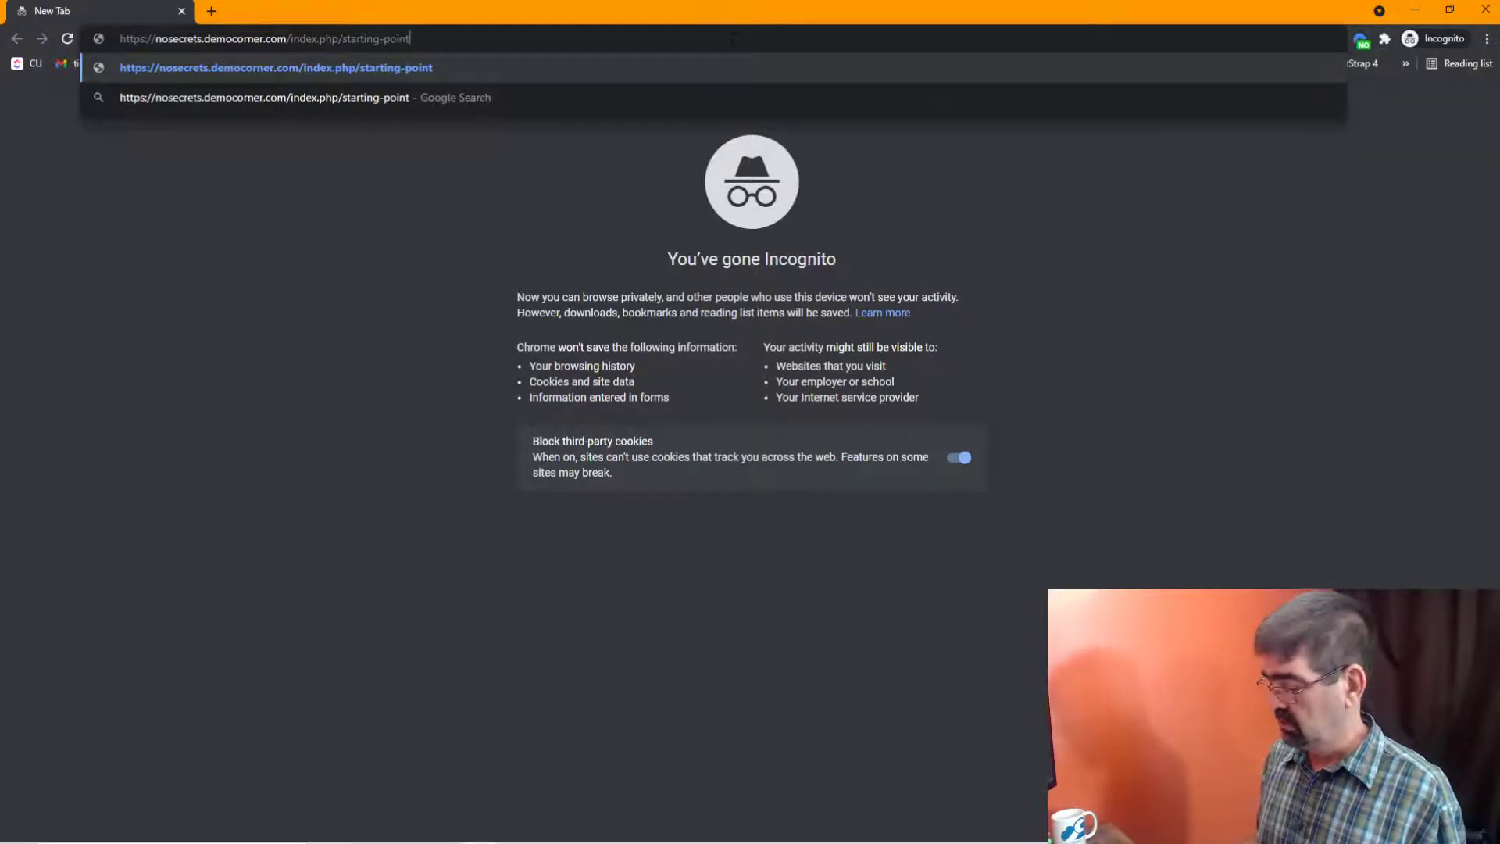
pyautogui.press('Return')
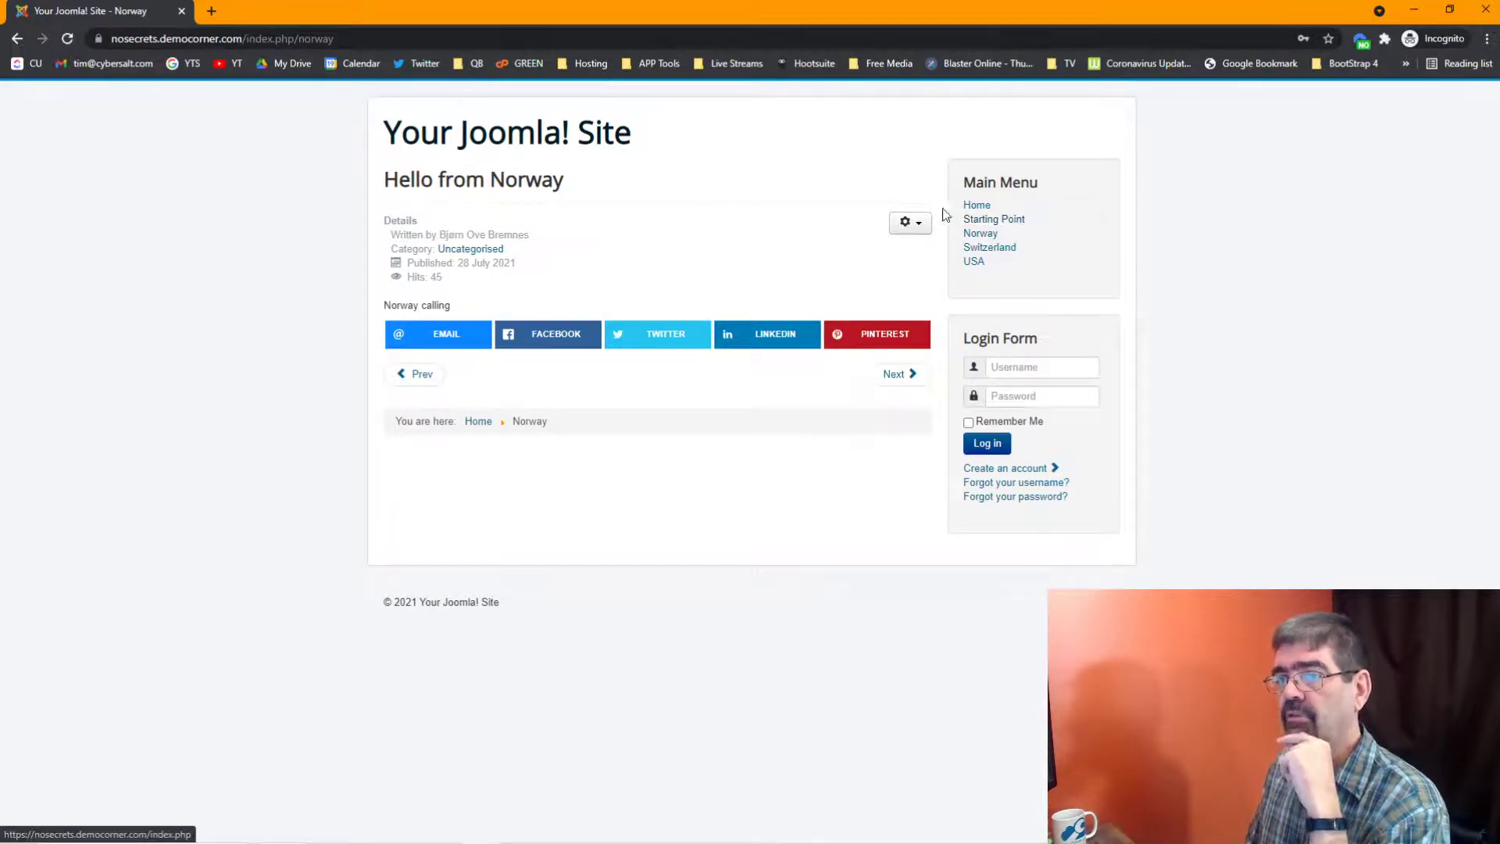
pyautogui.click(1415, 10)
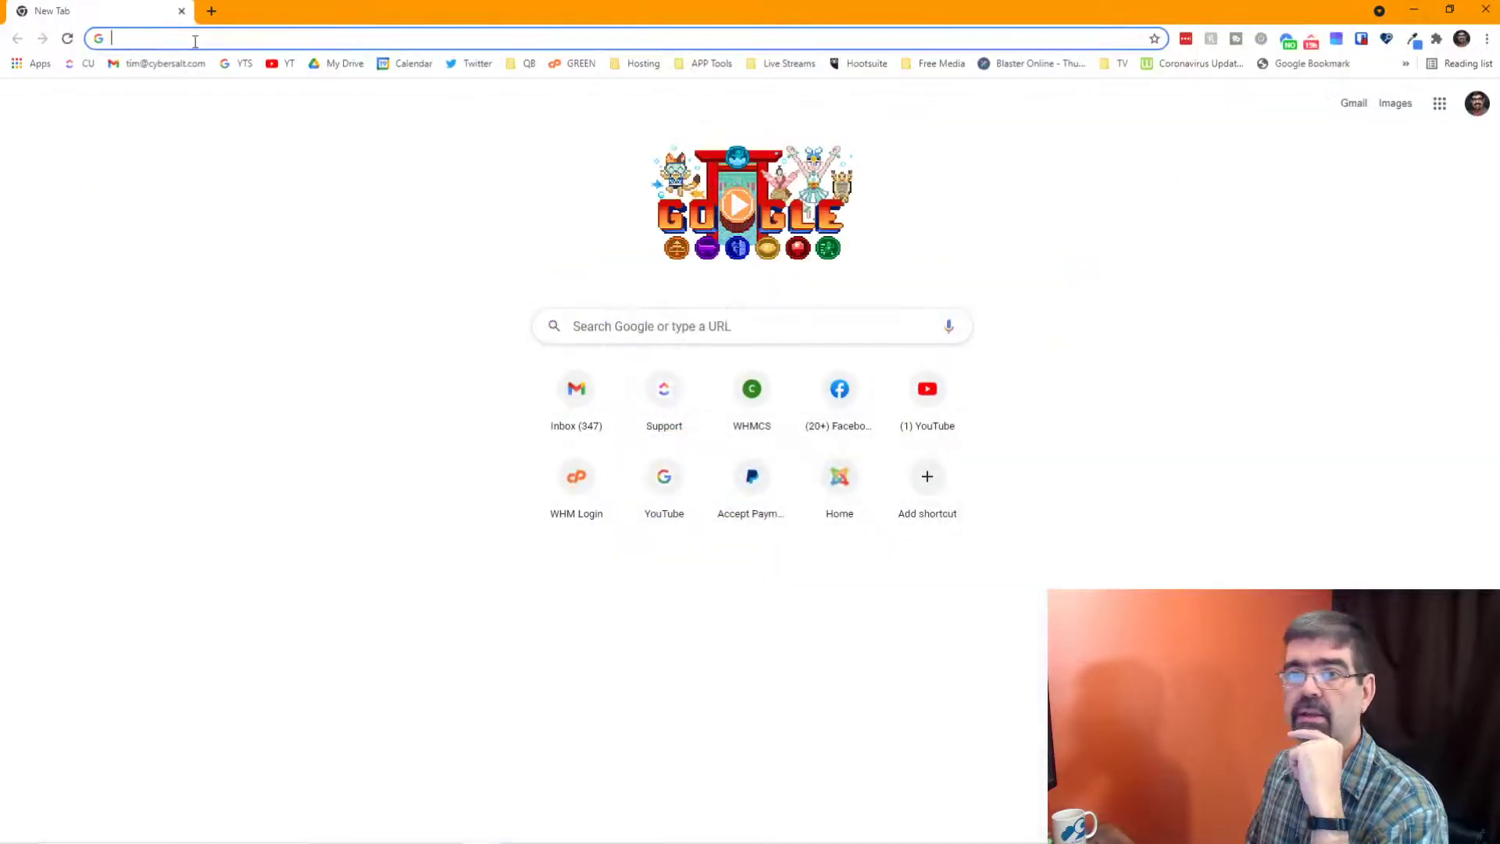
pyautogui.click(1485, 9)
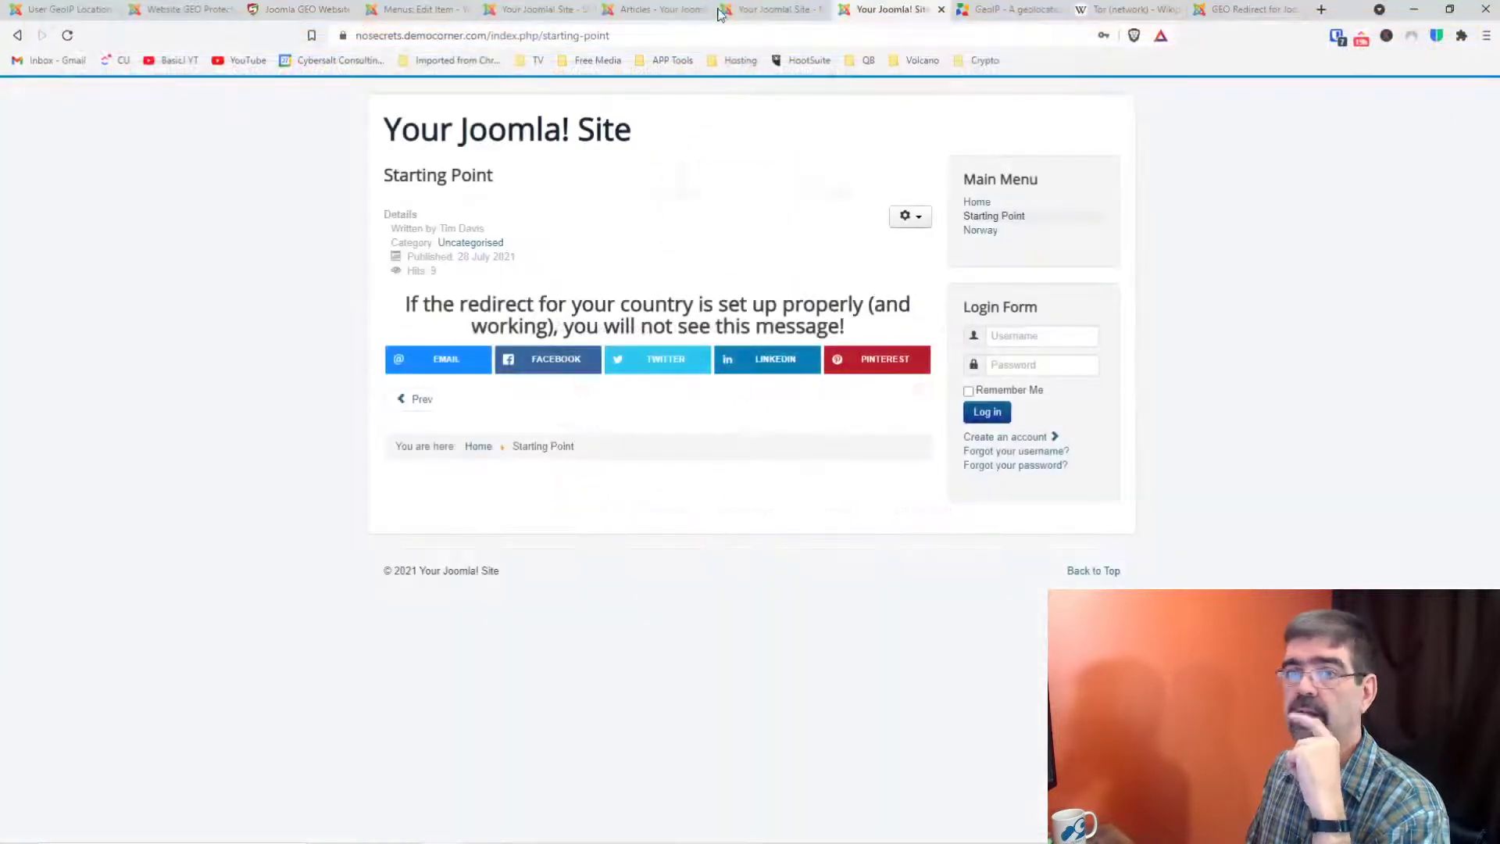
# Step: From the User GeoIP Location Menu Item Redirect feature list, follow the MaxMind link and look over the GeoIP Databases and Services page
pyautogui.click(64, 11)
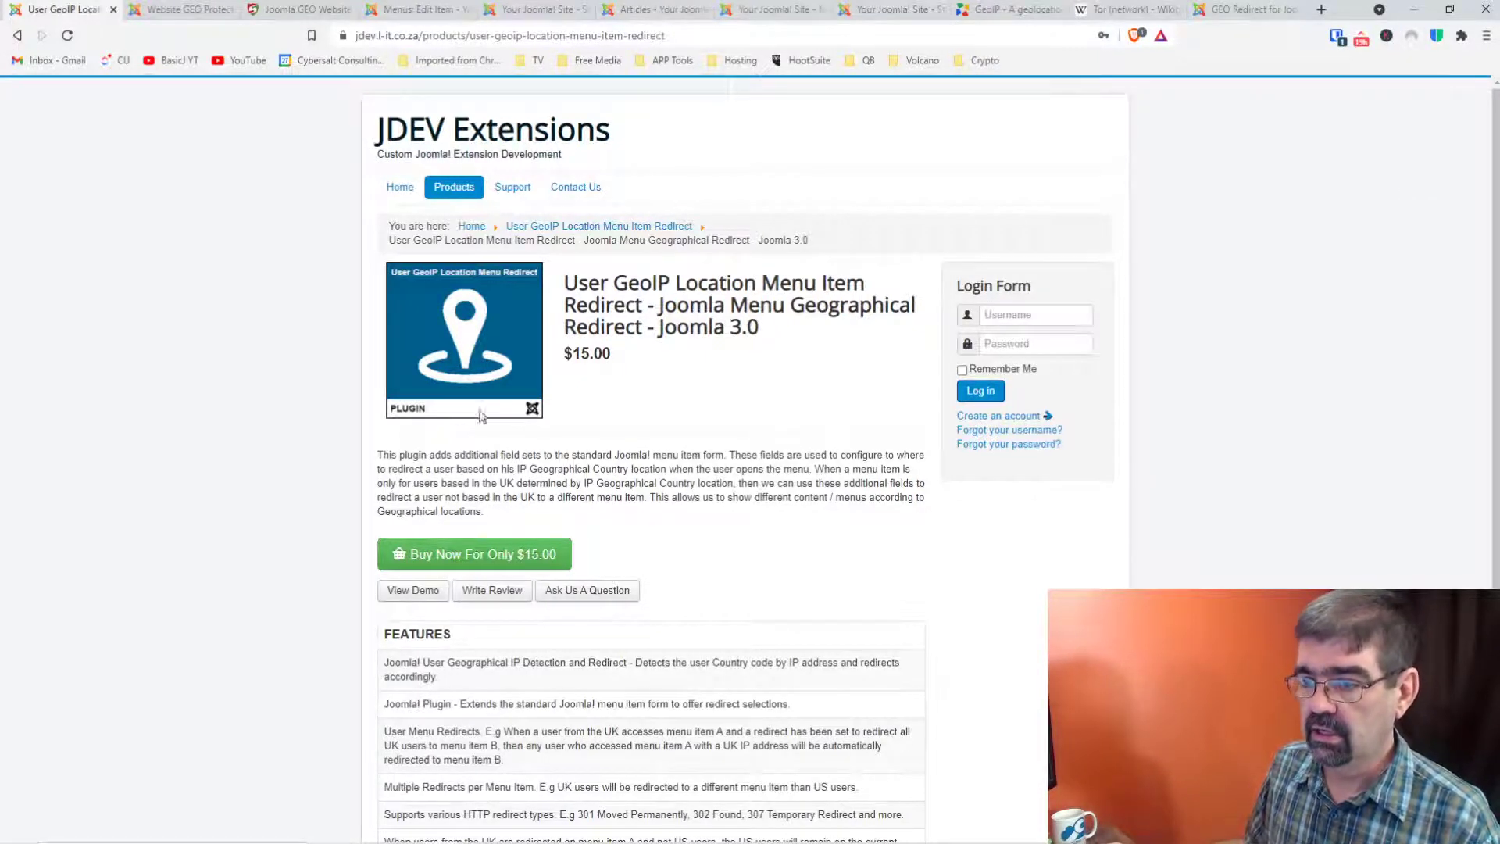
pyautogui.scroll(-5, 480, 416)
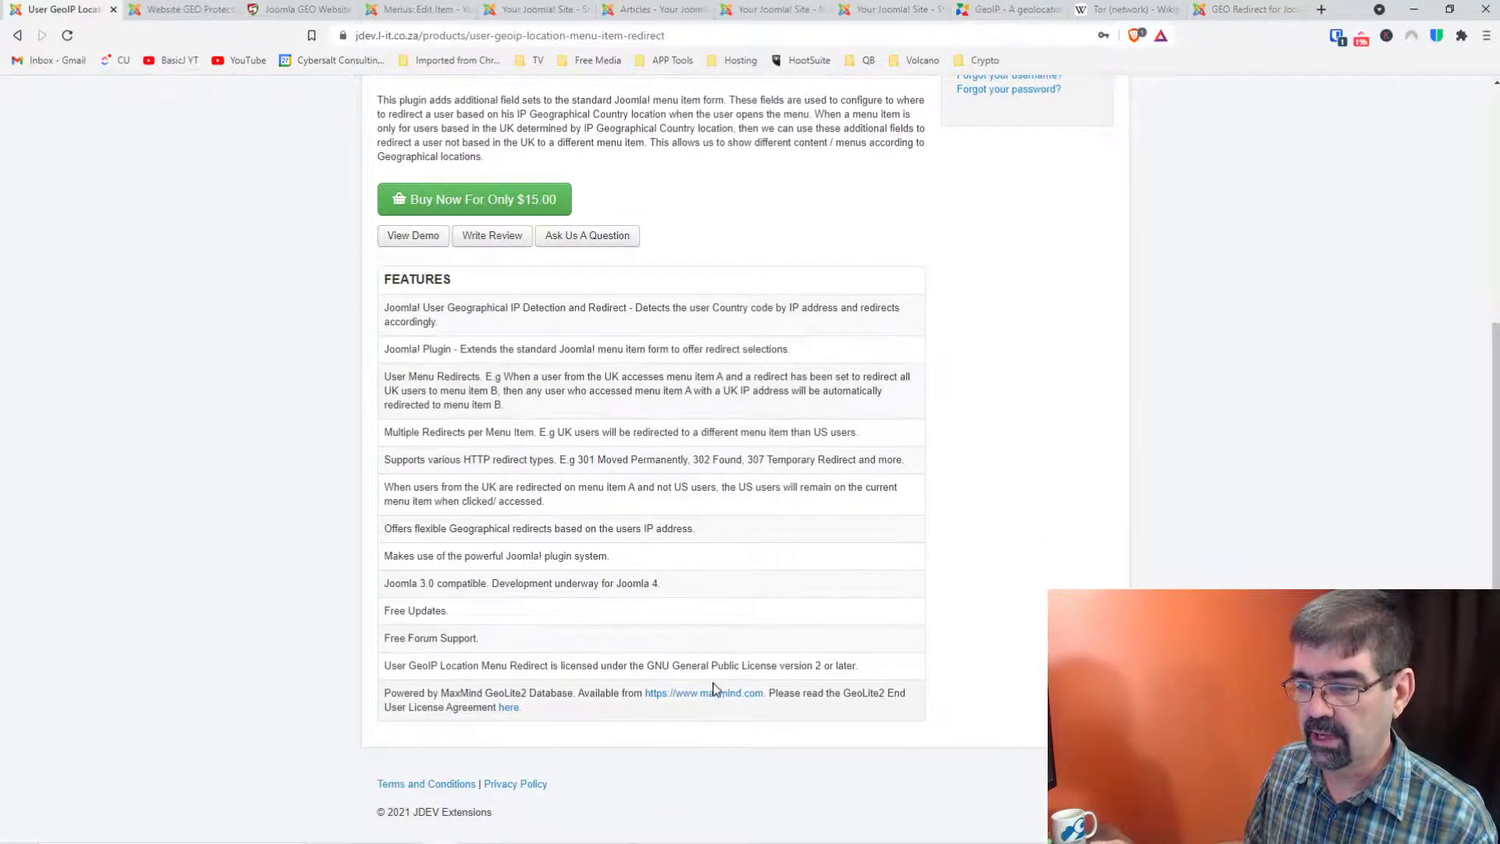
pyautogui.click(714, 691)
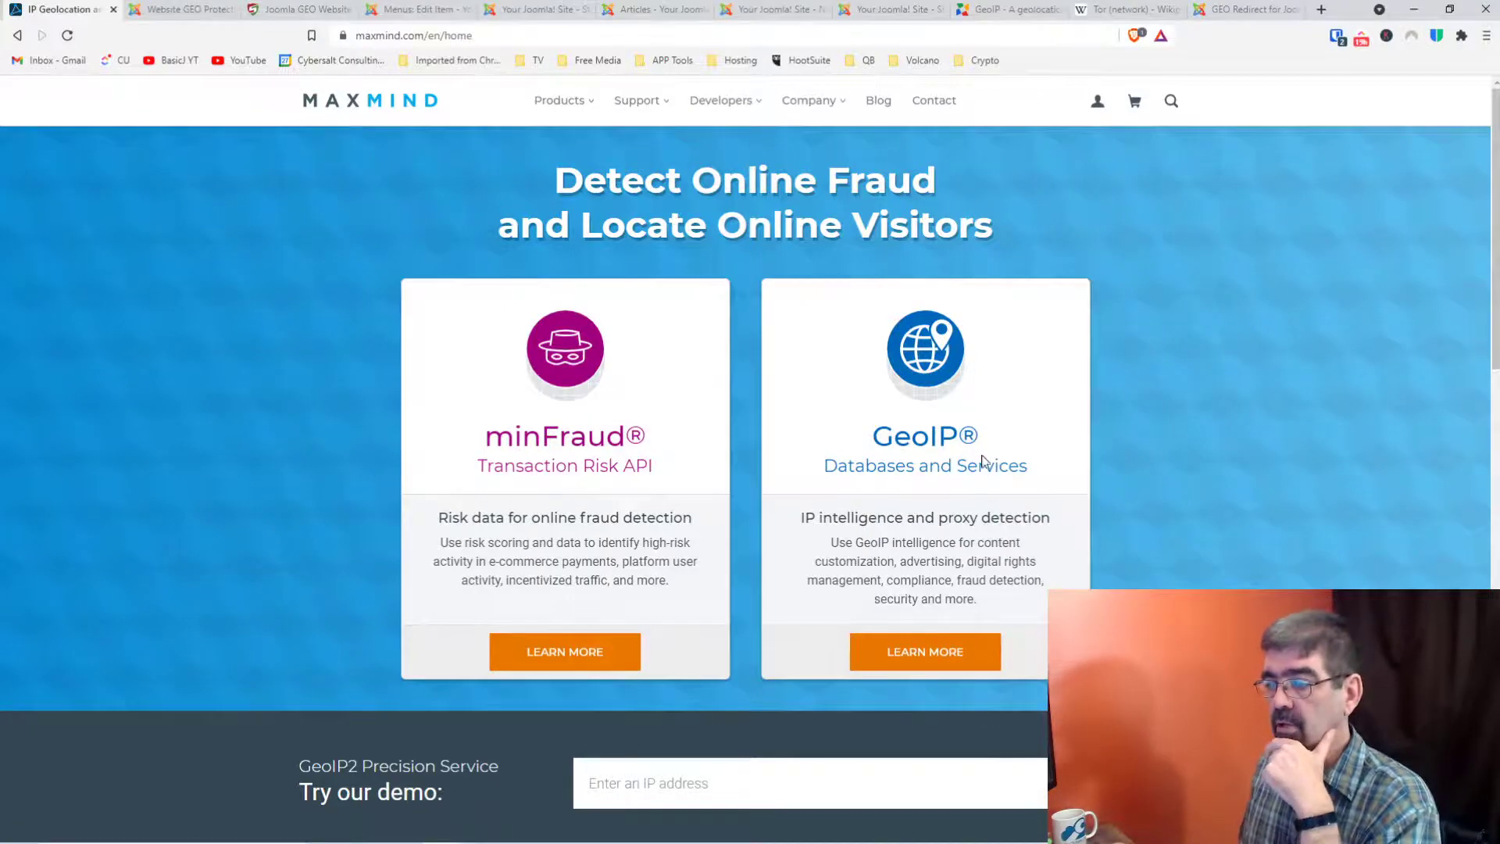
pyautogui.click(954, 659)
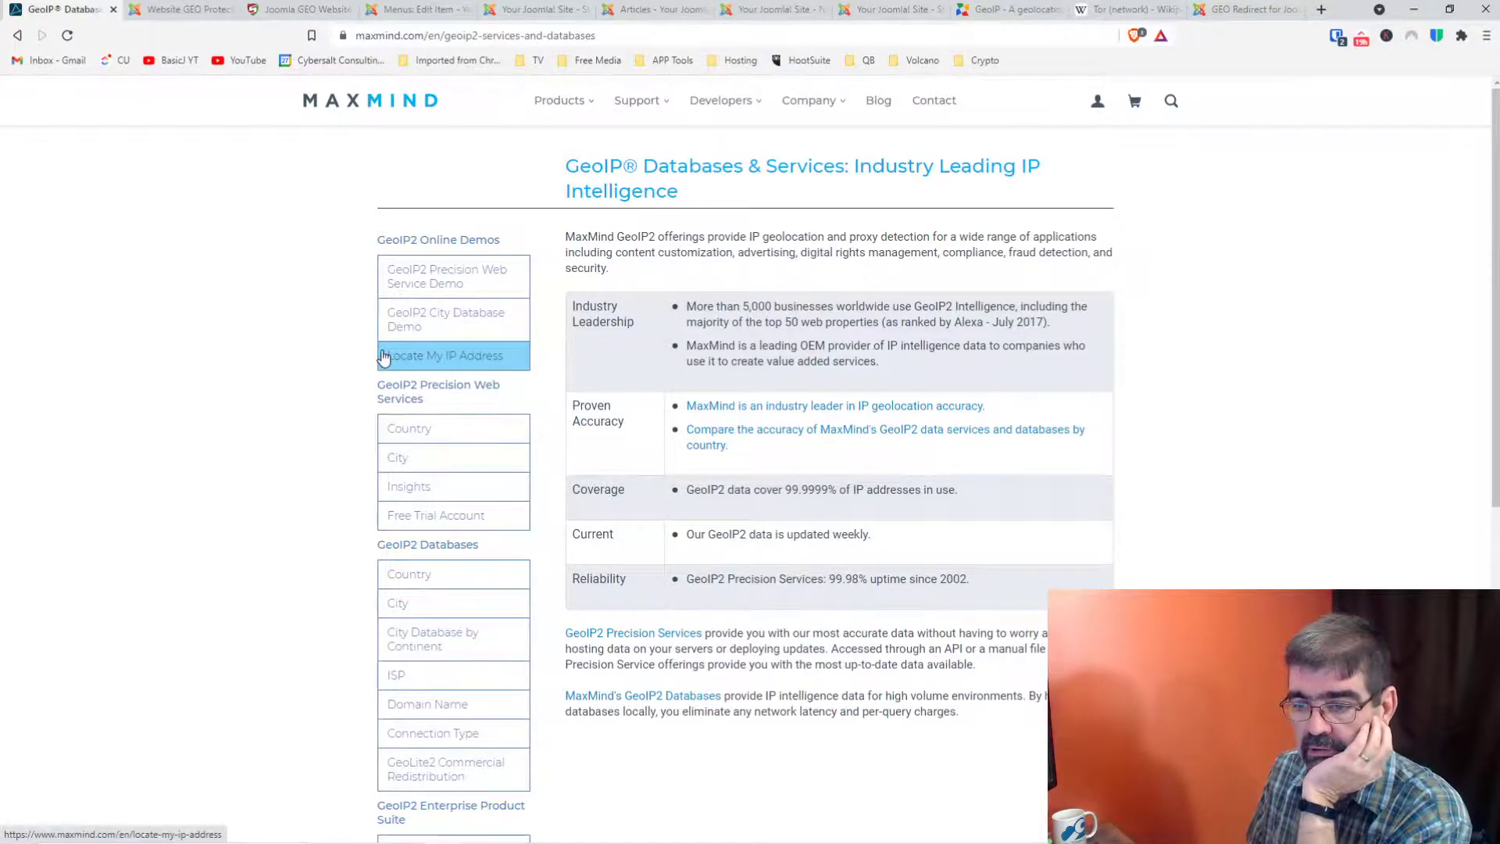
pyautogui.scroll(-3, 383, 356)
pyautogui.scroll(3, 383, 356)
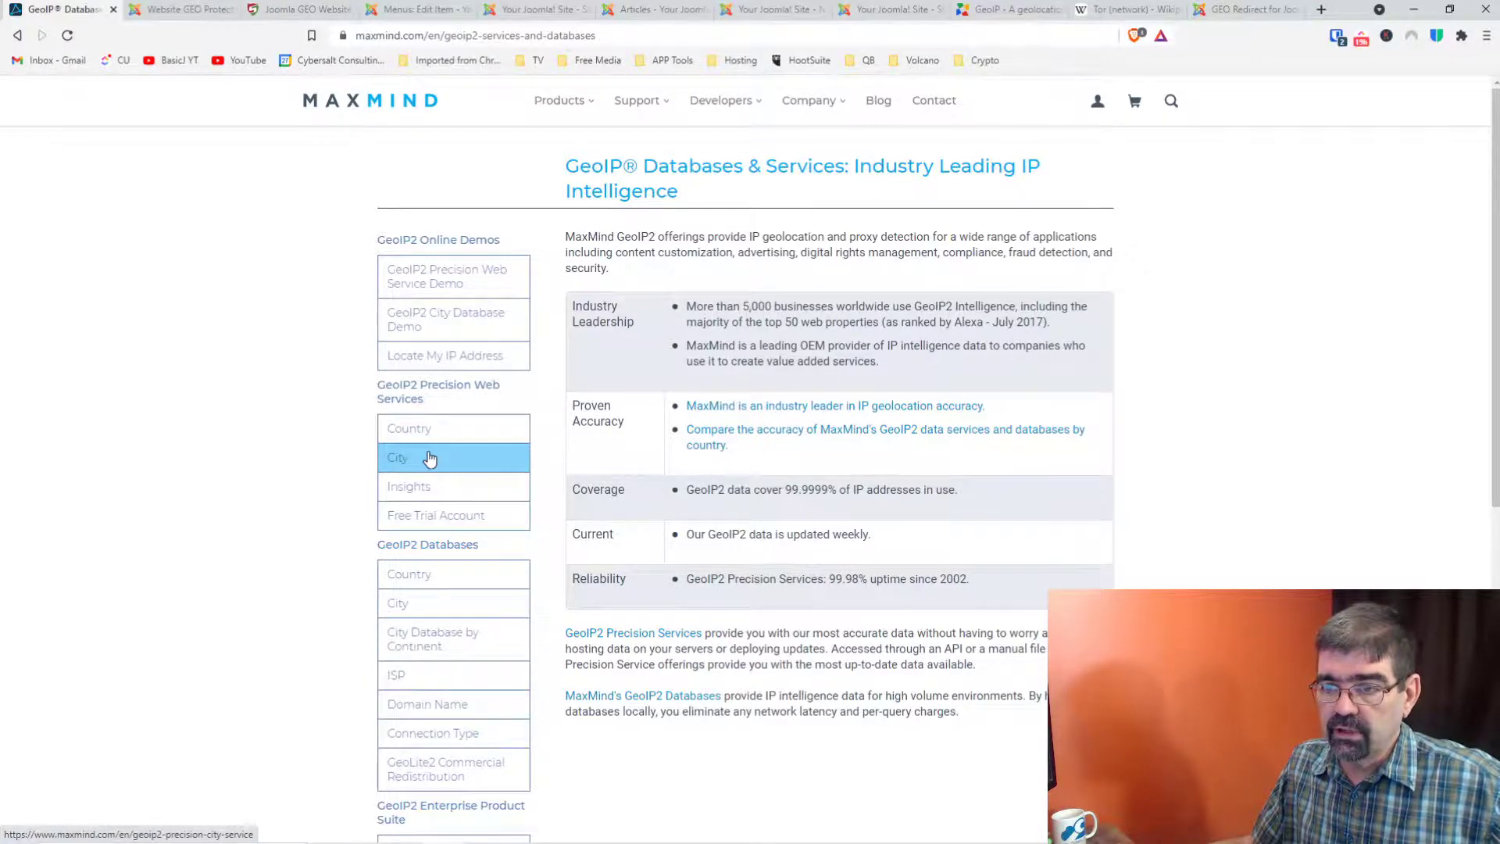
# Step: Examine MaxMind's Free Trial Account form and its Intended Use options for GeoIP2 Precision, and return to the services overview
pyautogui.click(438, 514)
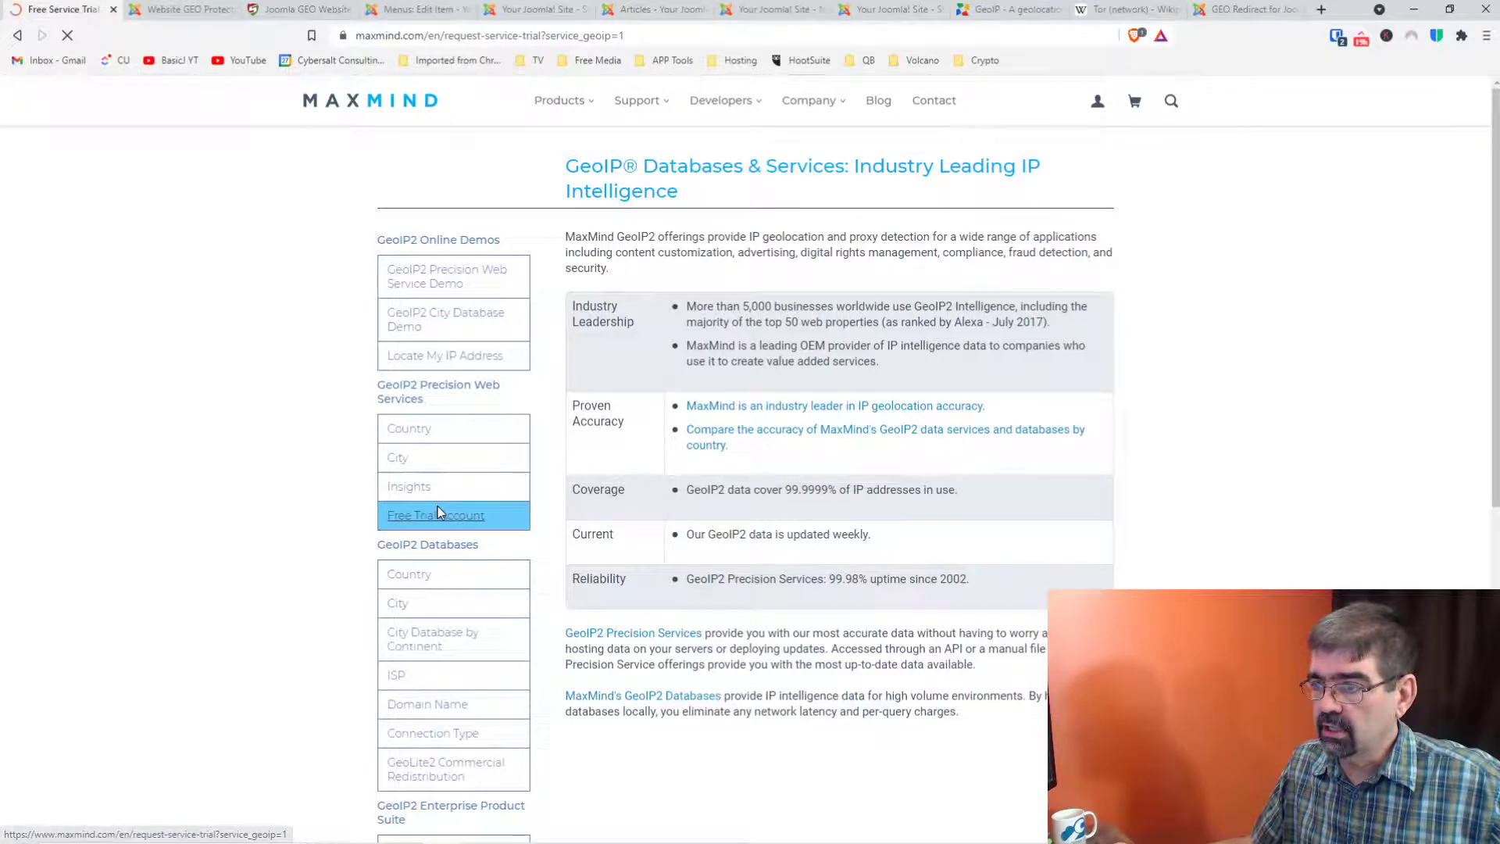
pyautogui.scroll(-5, 893, 409)
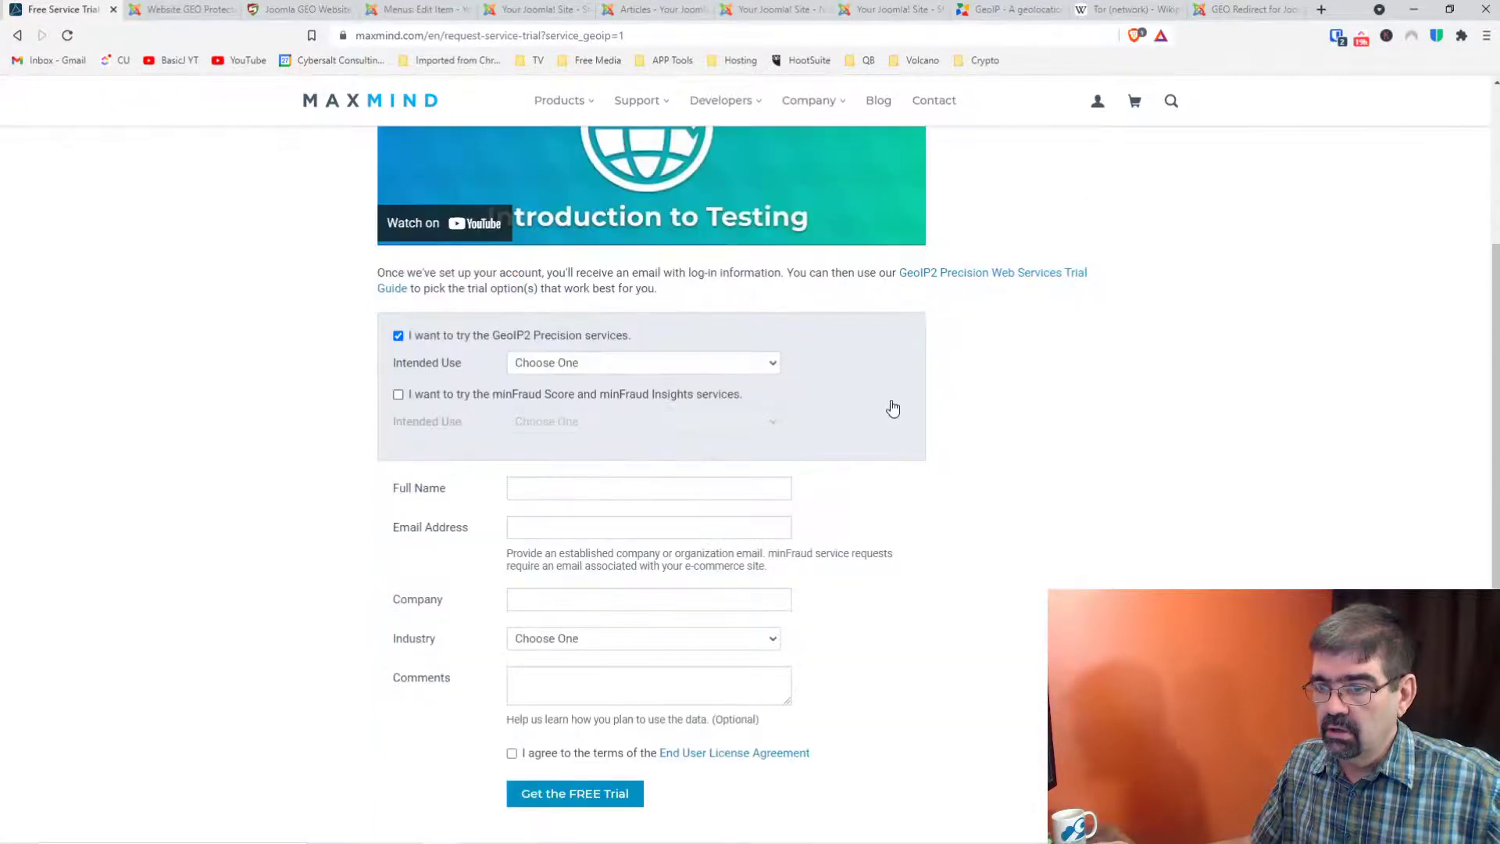
pyautogui.click(685, 365)
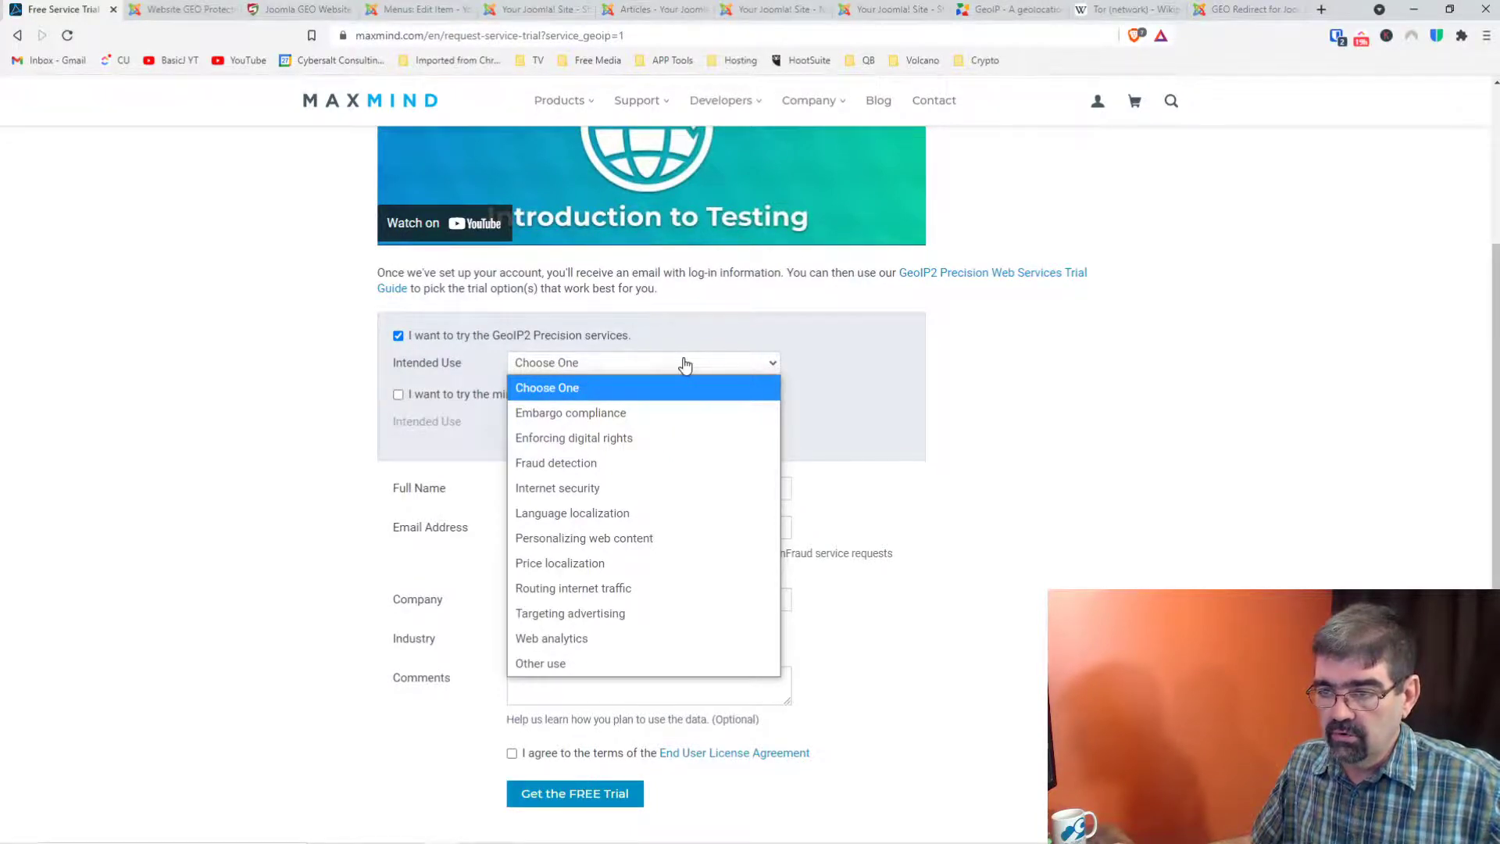
pyautogui.click(81, 514)
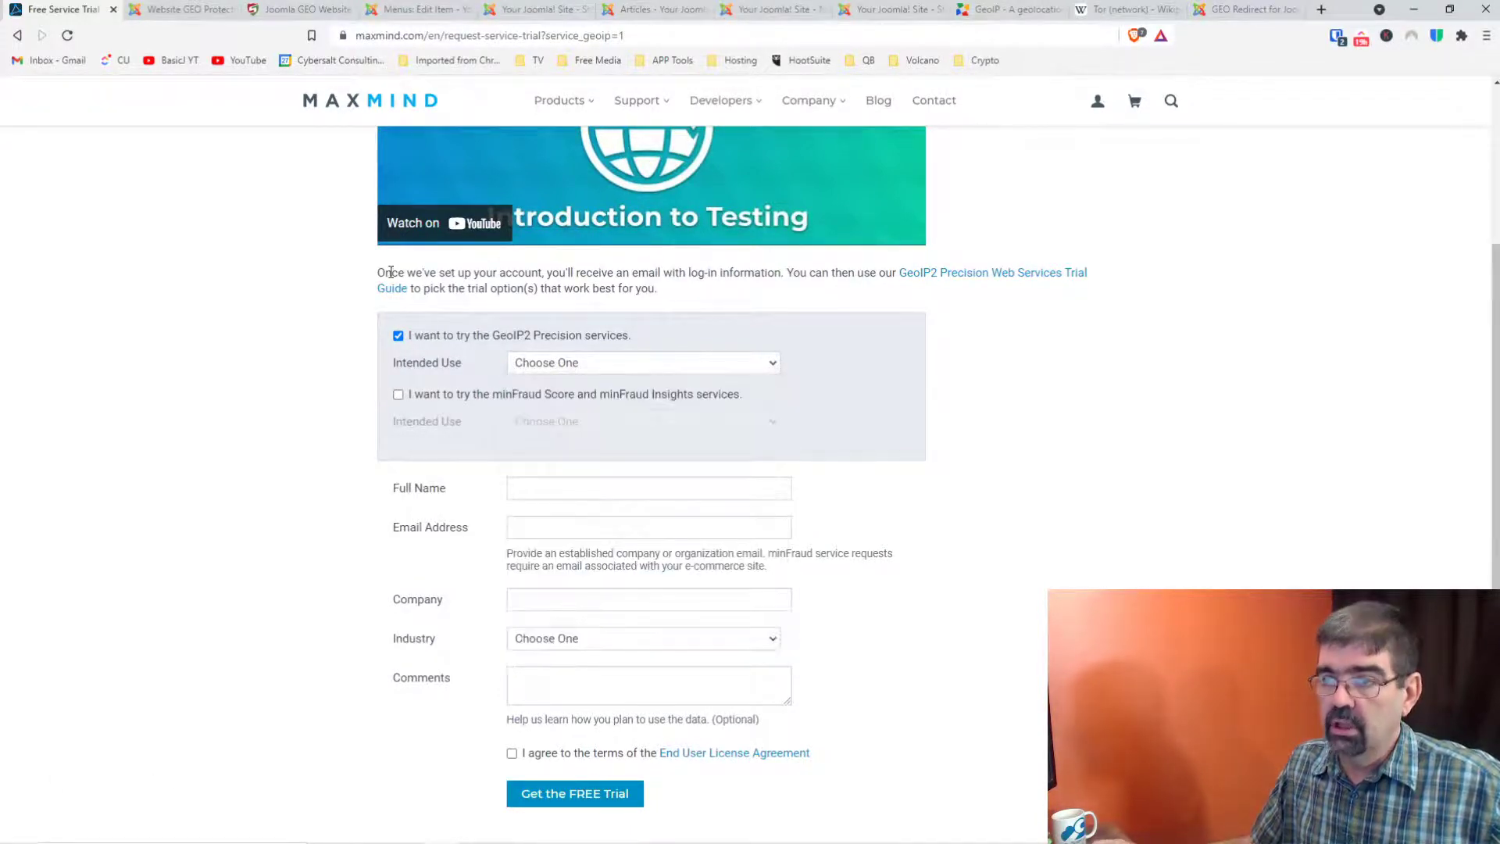
pyautogui.click(19, 36)
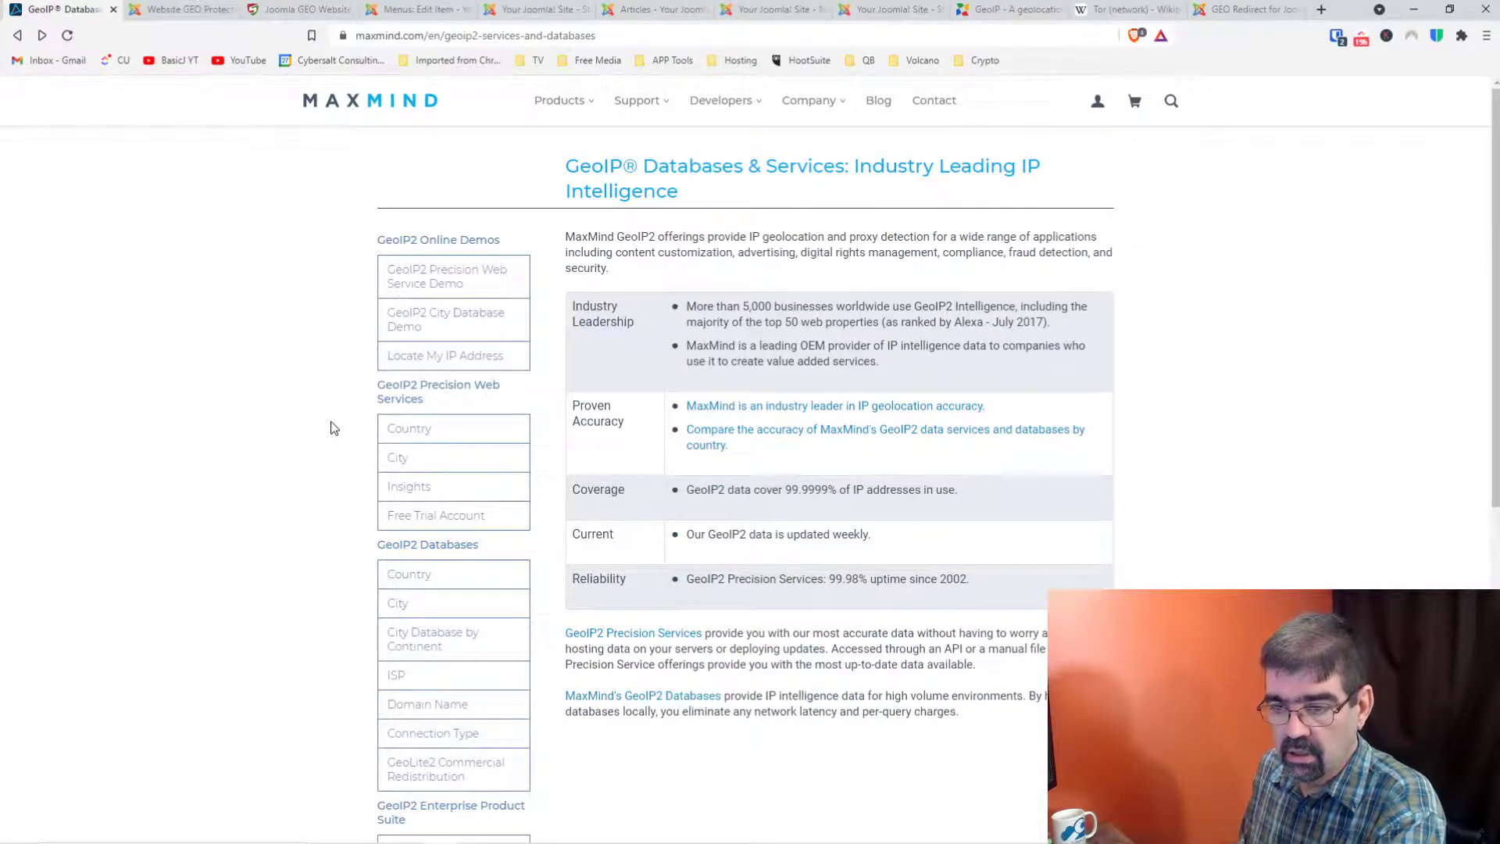
# Step: Look through the listed GeoIP2 products and read the Enterprise Database page with its product features
pyautogui.scroll(-3, 334, 427)
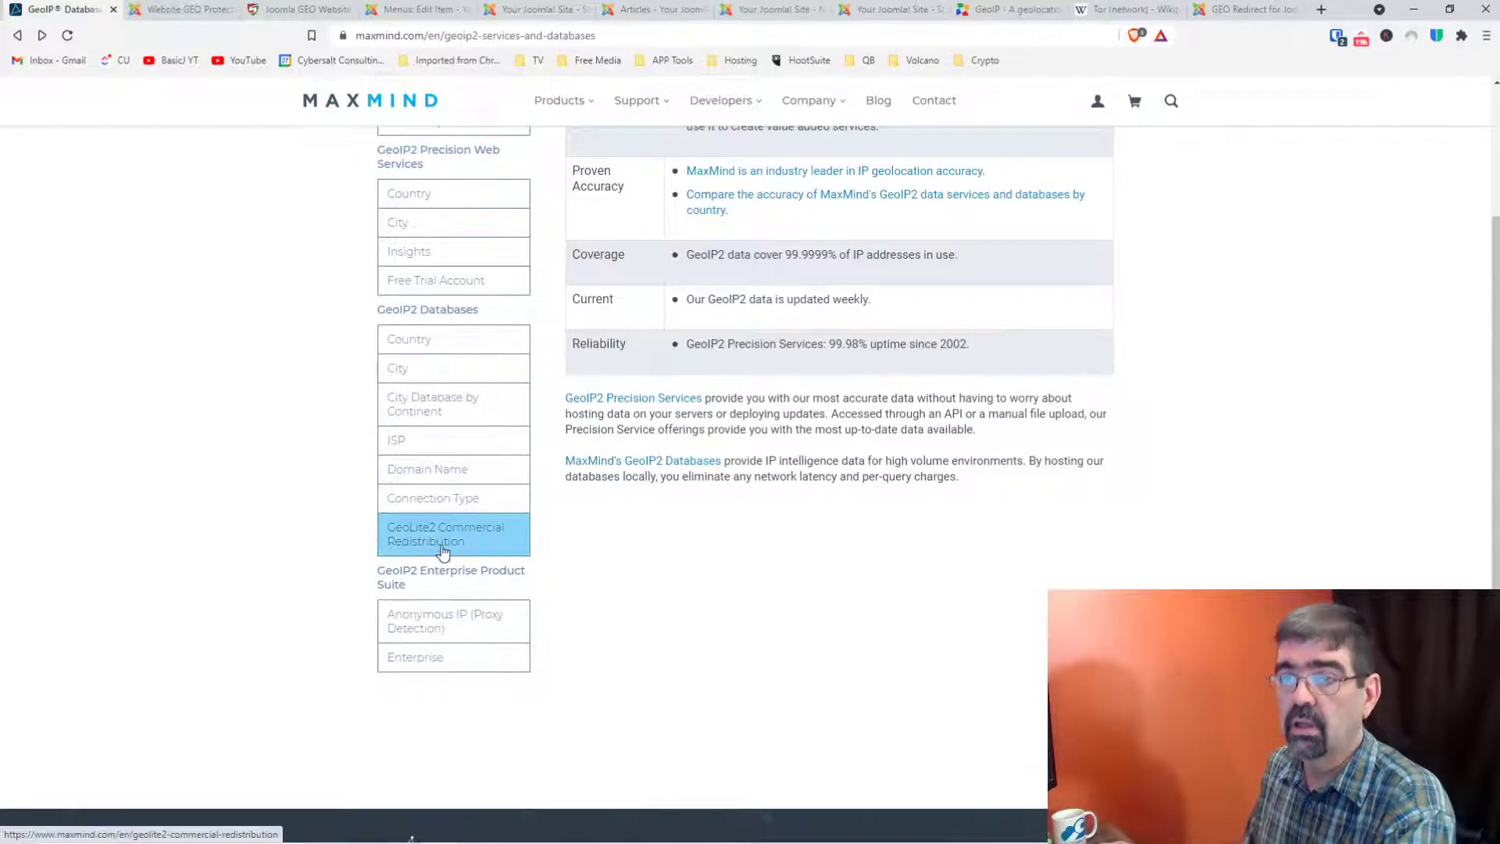
pyautogui.scroll(1, 439, 559)
pyautogui.scroll(1, 457, 518)
pyautogui.scroll(-3, 457, 519)
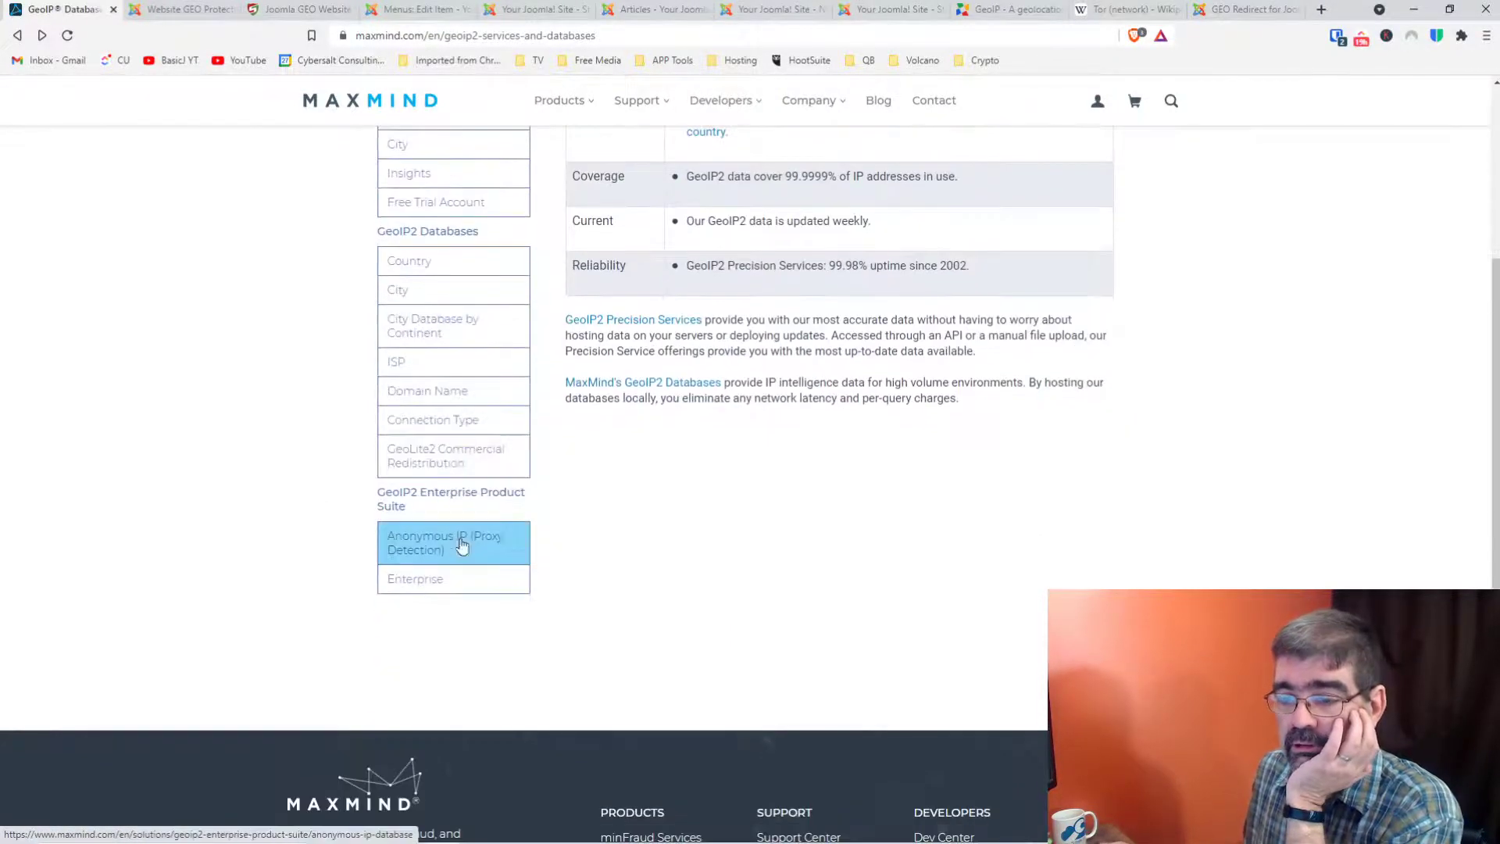
pyautogui.click(428, 579)
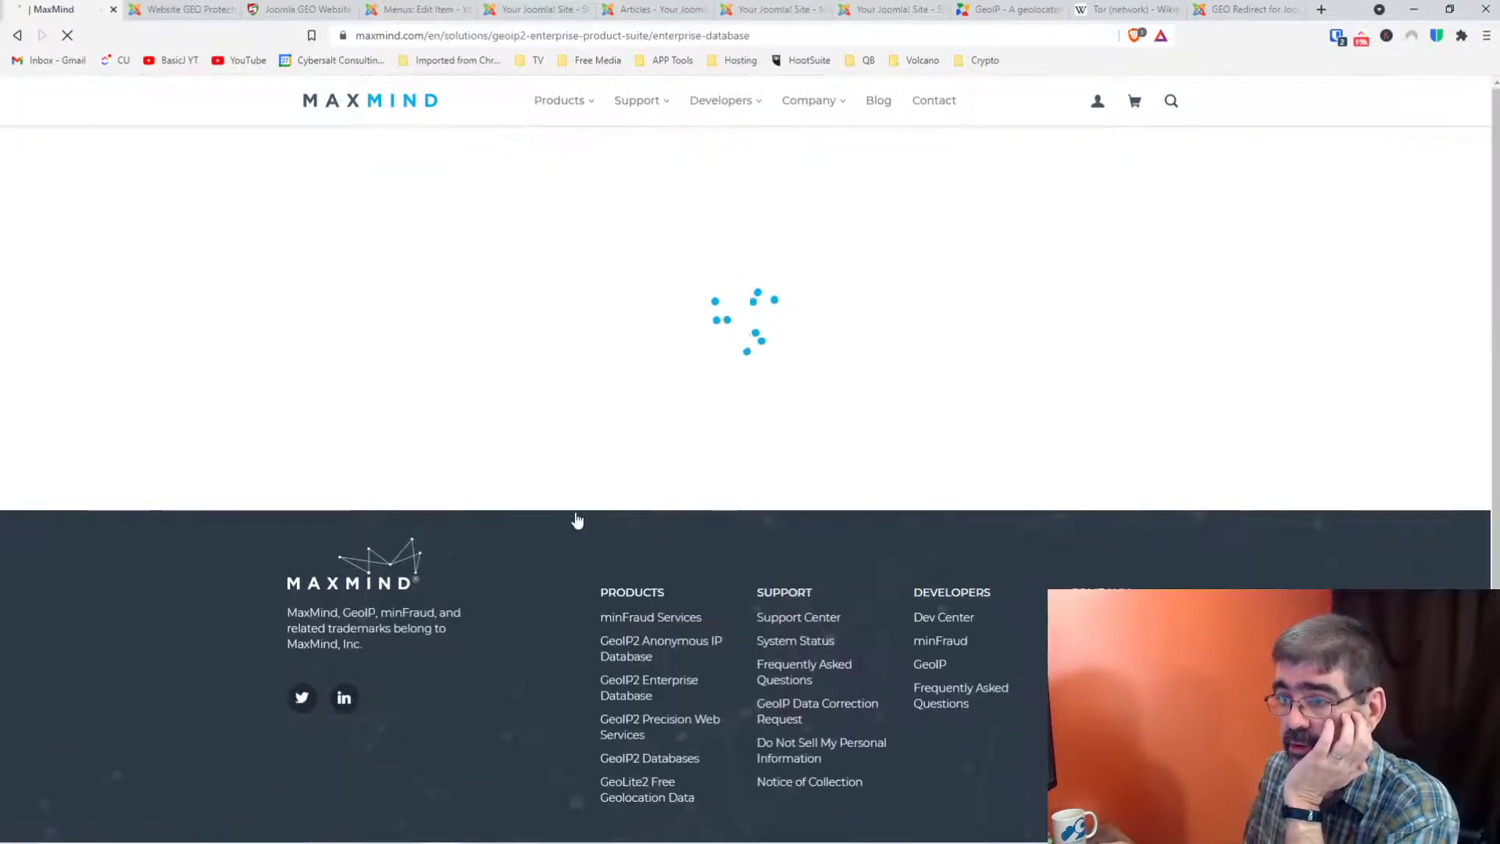
pyautogui.scroll(-4, 765, 414)
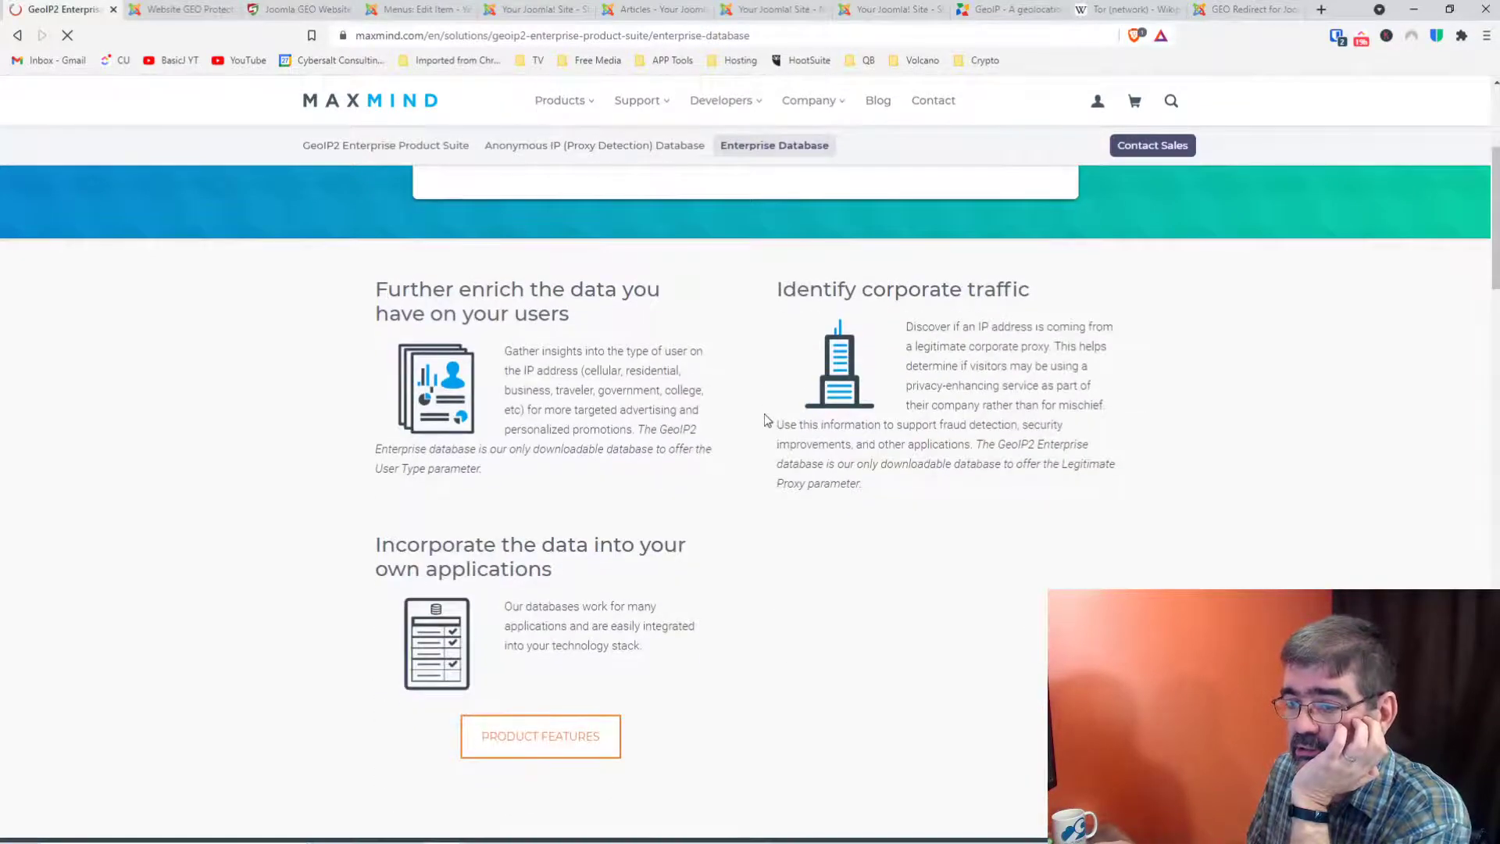
pyautogui.scroll(-4, 766, 414)
pyautogui.scroll(-6, 764, 414)
pyautogui.scroll(15, 764, 415)
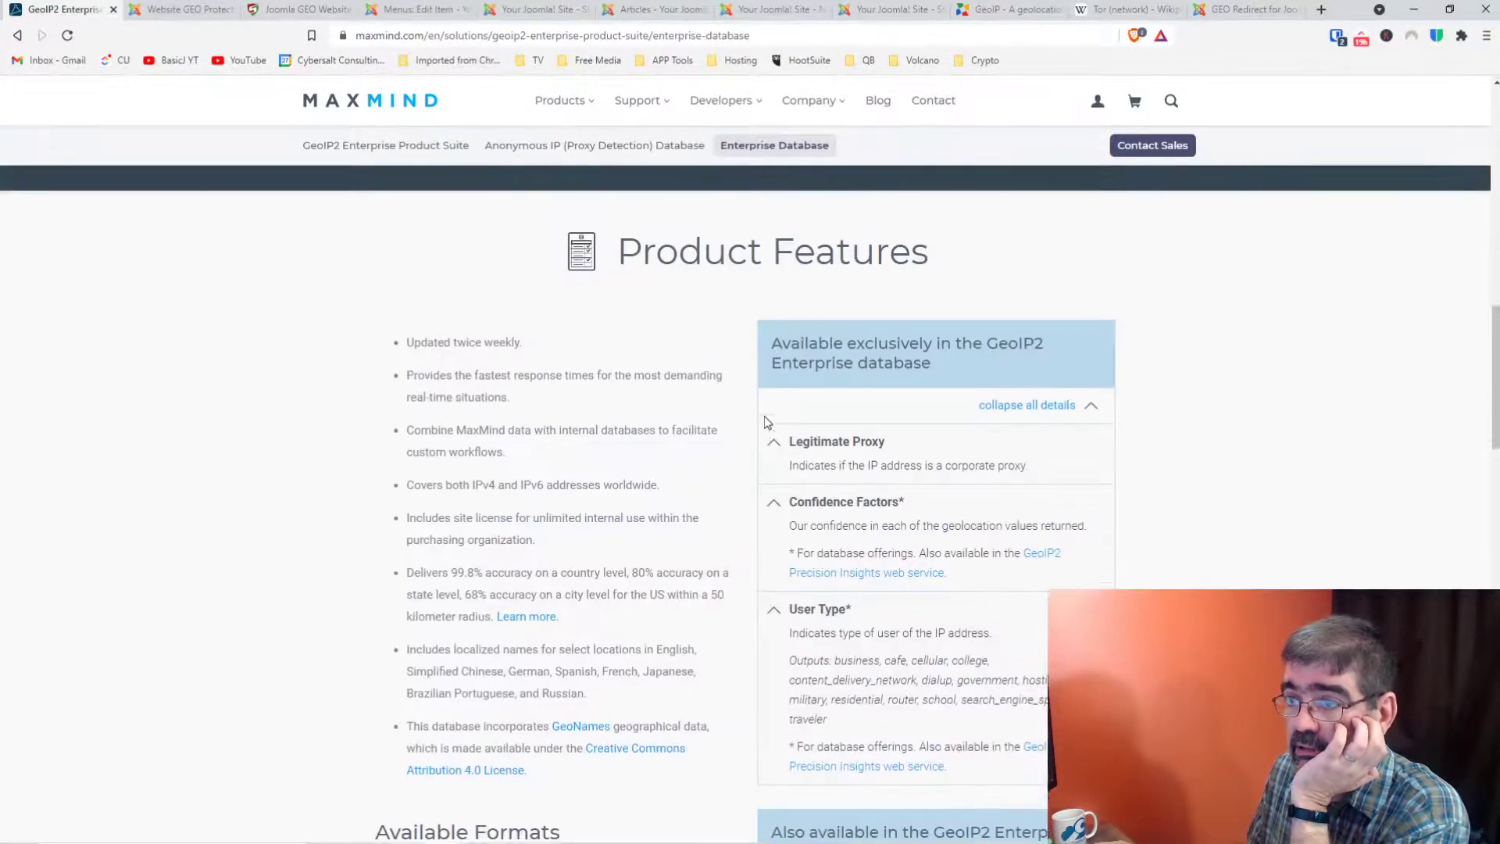
# Step: Open MaxMind's GeoIP2 Anonymous IP Database page, check the support and developer resources, and go back to the GeoIP services overview
pyautogui.click(557, 114)
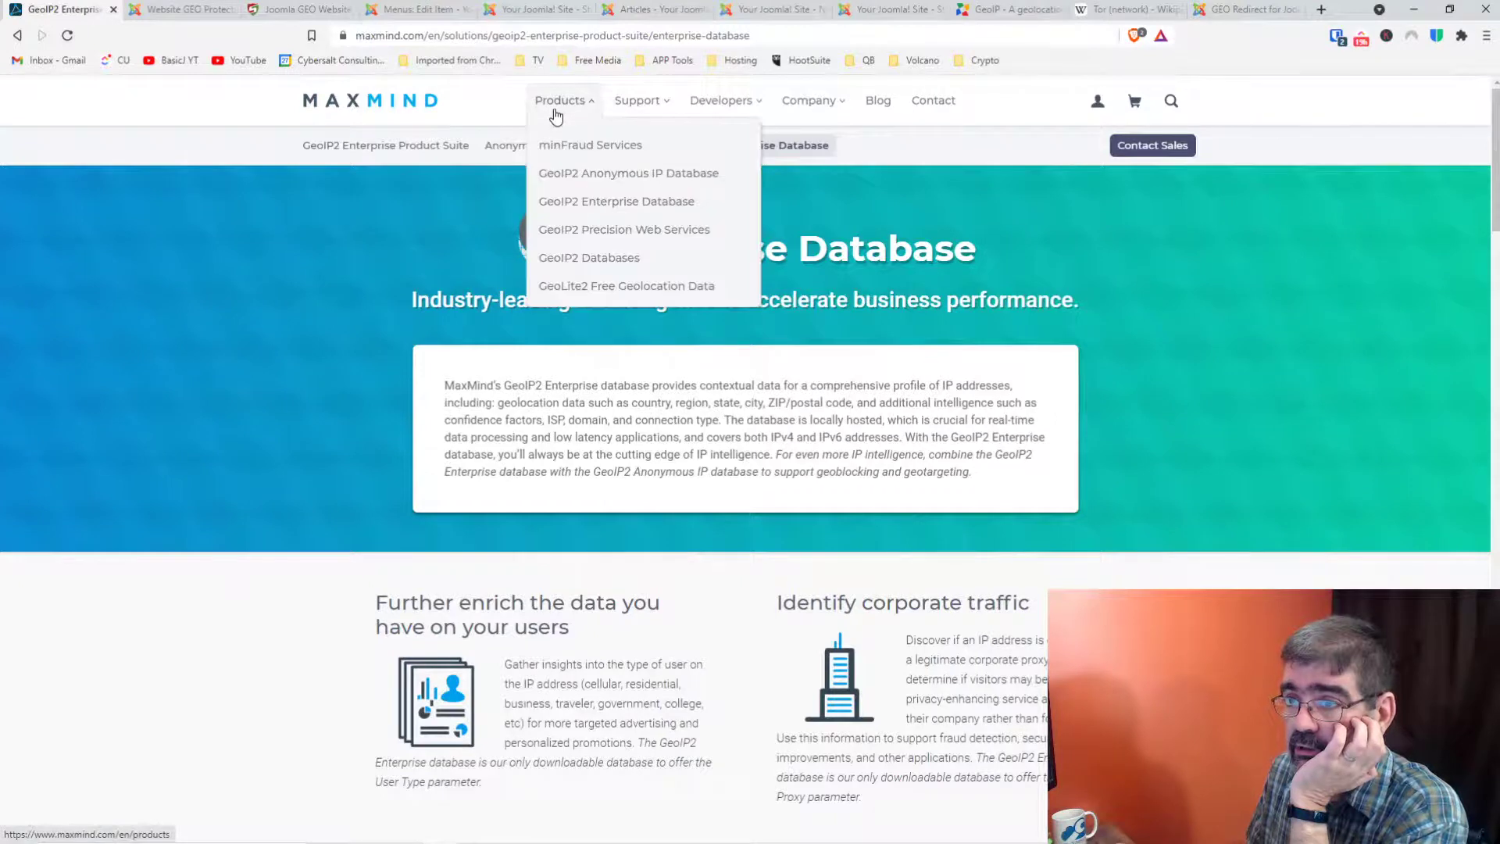
pyautogui.click(581, 181)
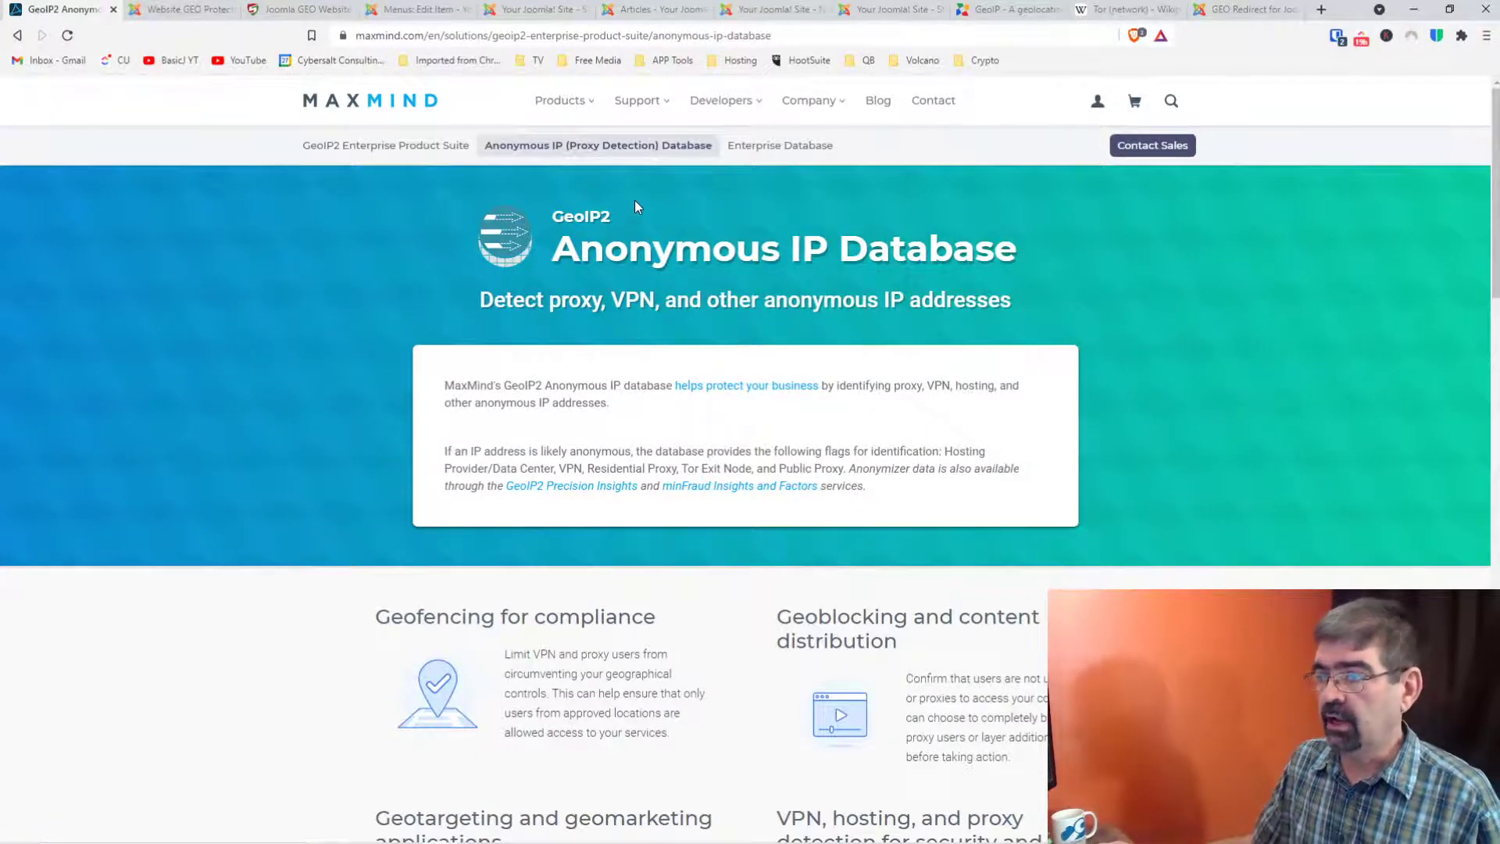
pyautogui.moveTo(645, 115)
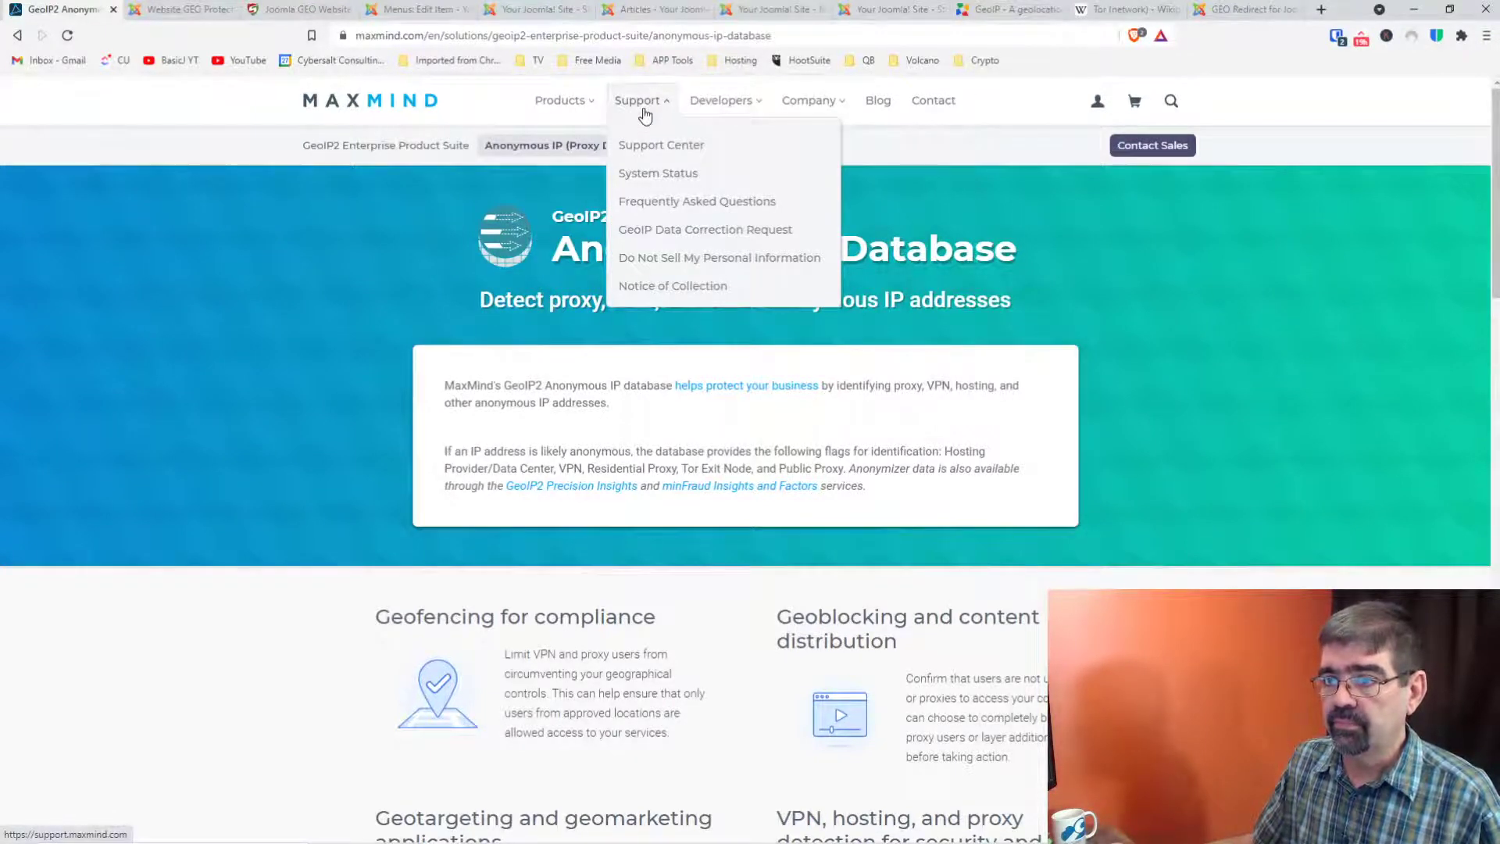
pyautogui.moveTo(715, 110)
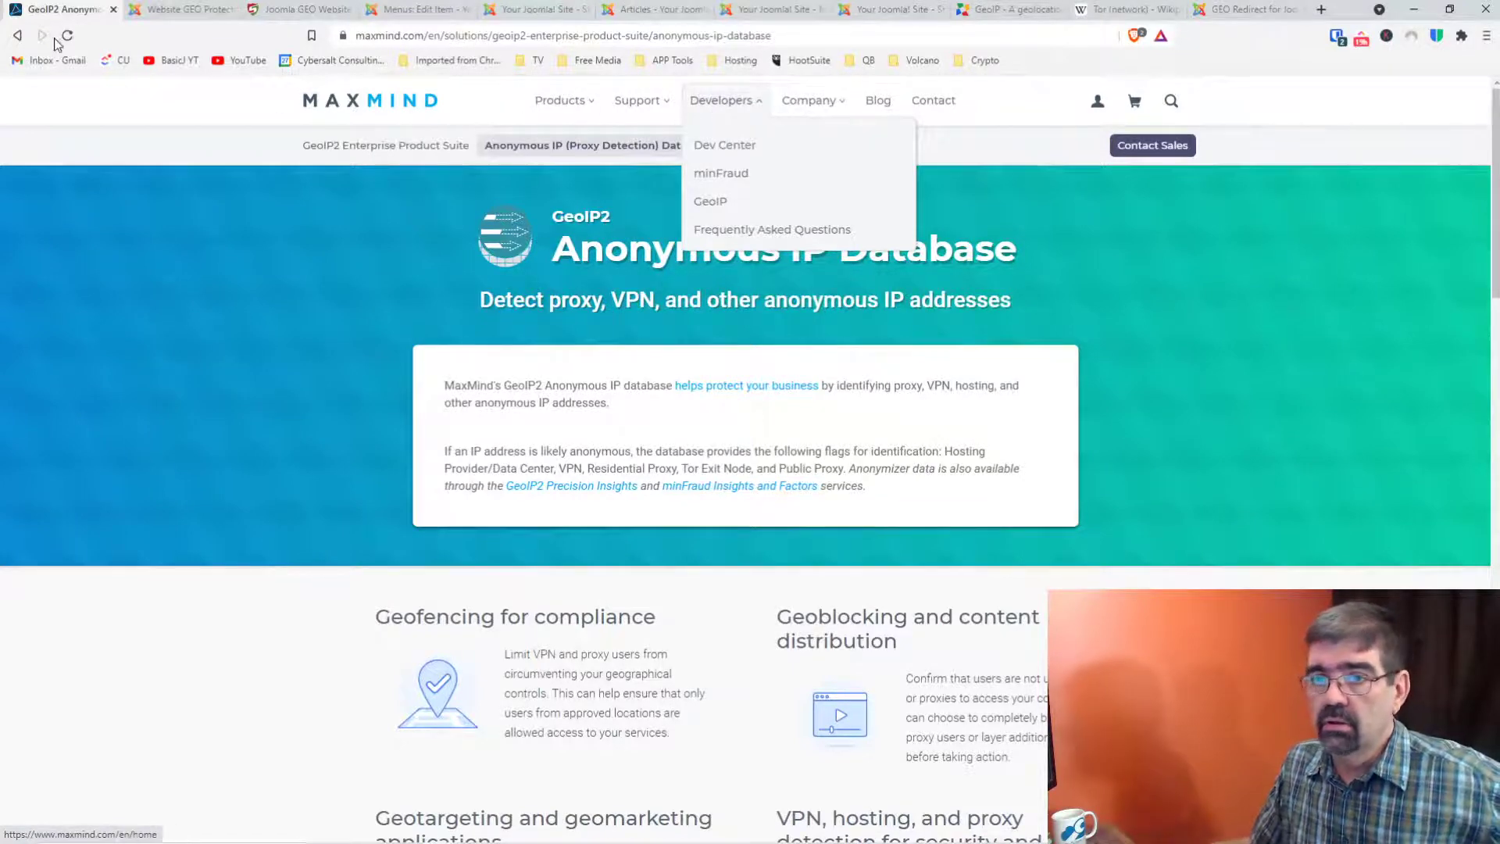
pyautogui.click(17, 36)
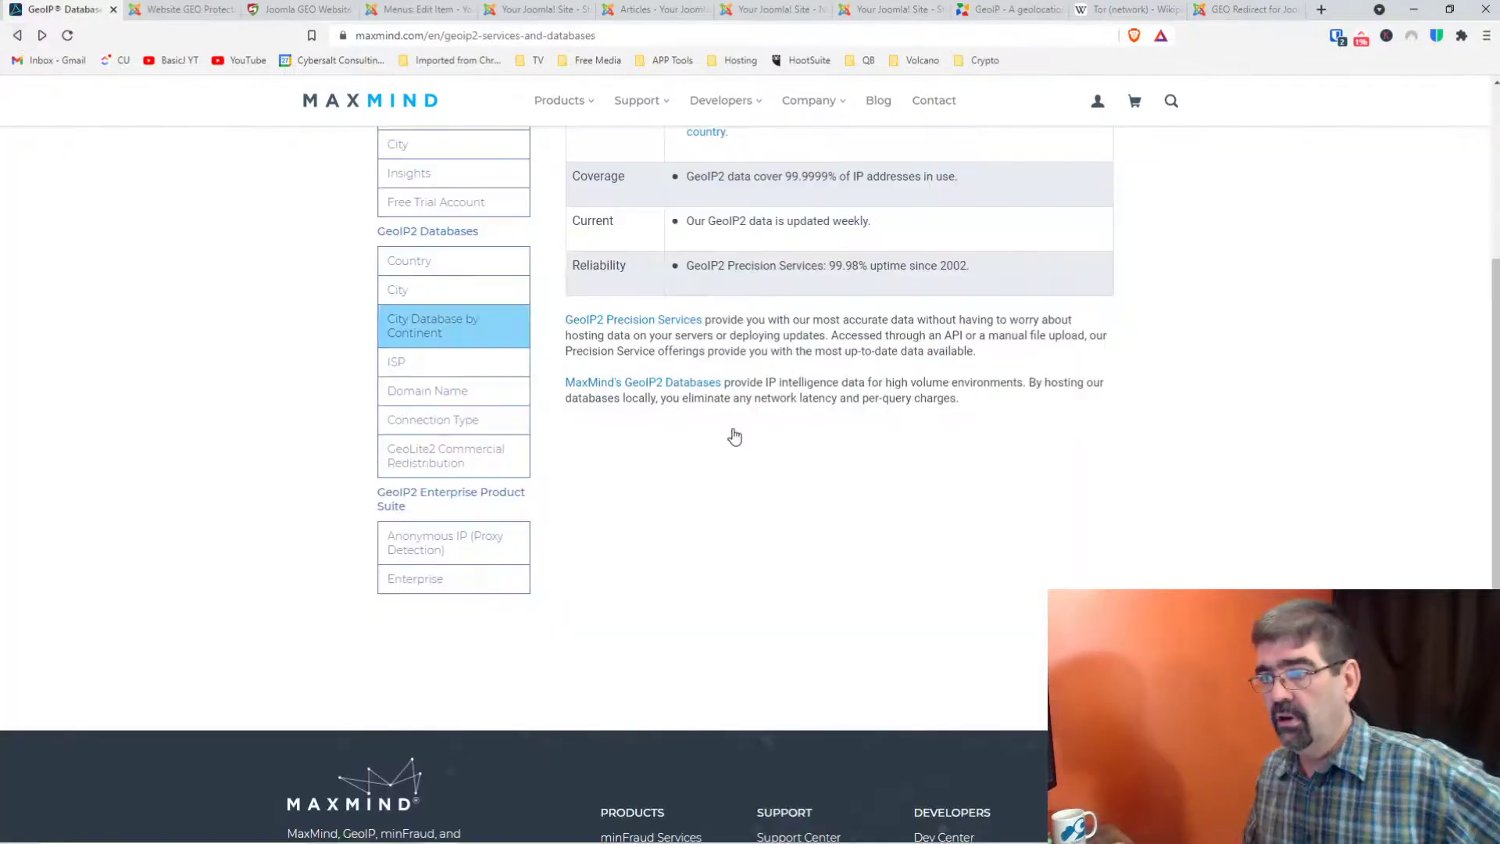
# Step: Open the GeoLite2 Commercial Redistribution page and check the yearly prices of the Country and City databases
pyautogui.scroll(4, 950, 462)
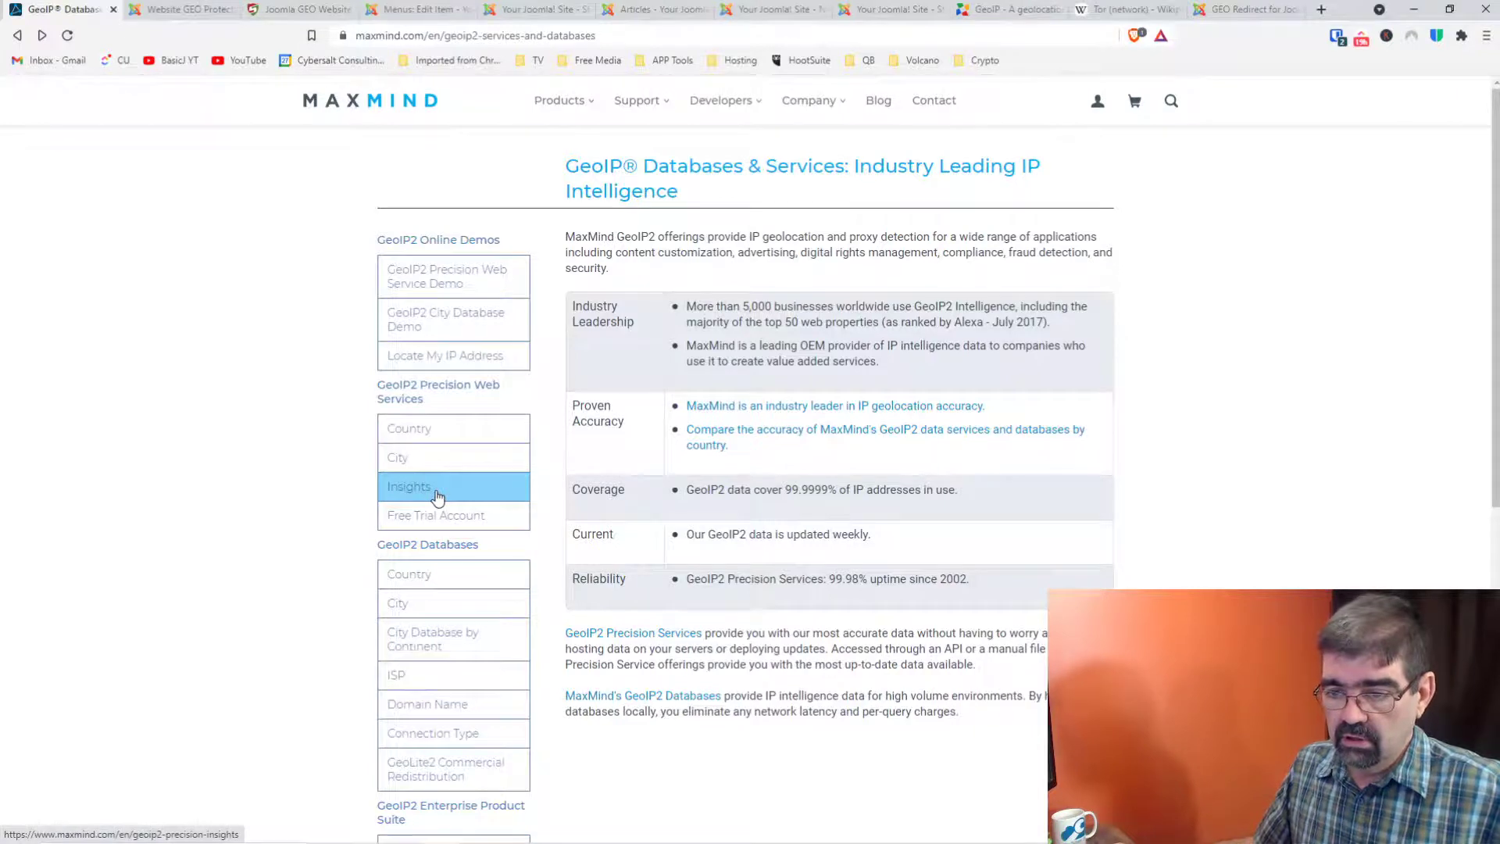
pyautogui.click(443, 766)
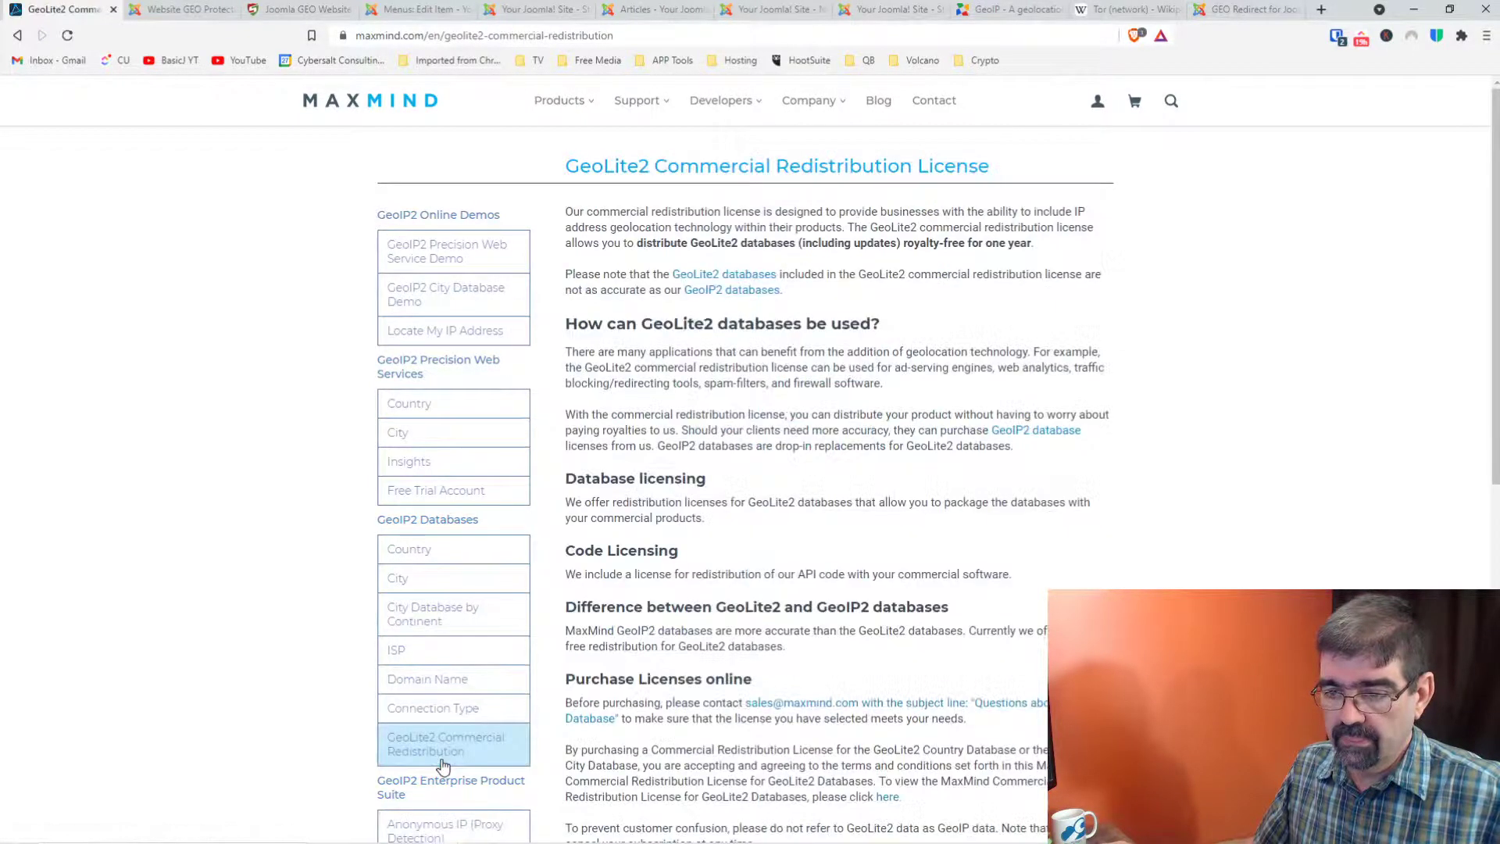
pyautogui.scroll(-6, 802, 501)
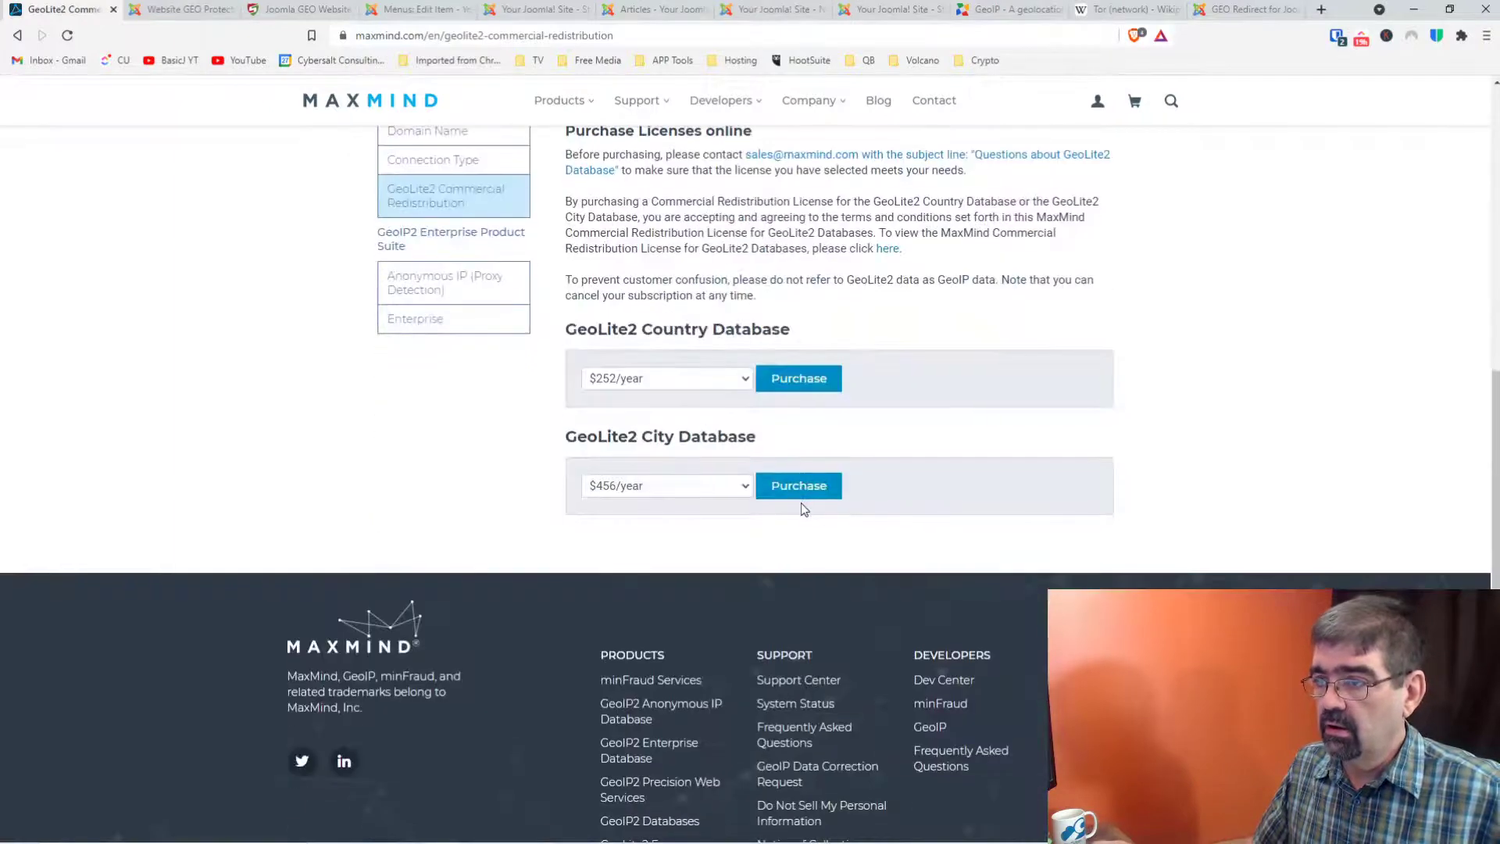
# Step: Open MaxMind's GeoIP2 Connection Type Database page and review its purchase options, product features and available formats
pyautogui.scroll(6, 802, 508)
pyautogui.click(467, 711)
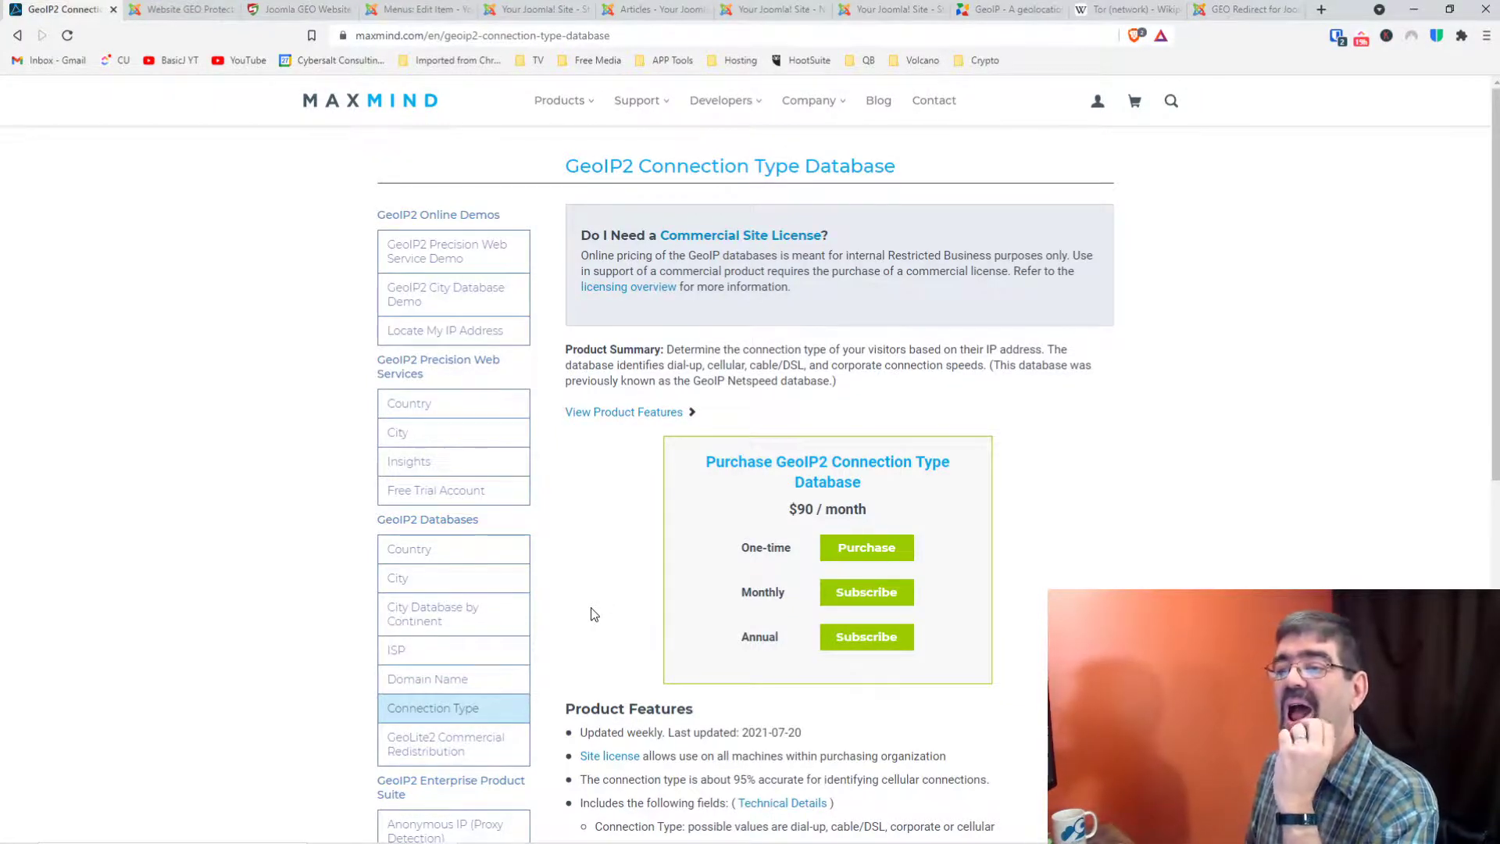
pyautogui.scroll(-4, 606, 605)
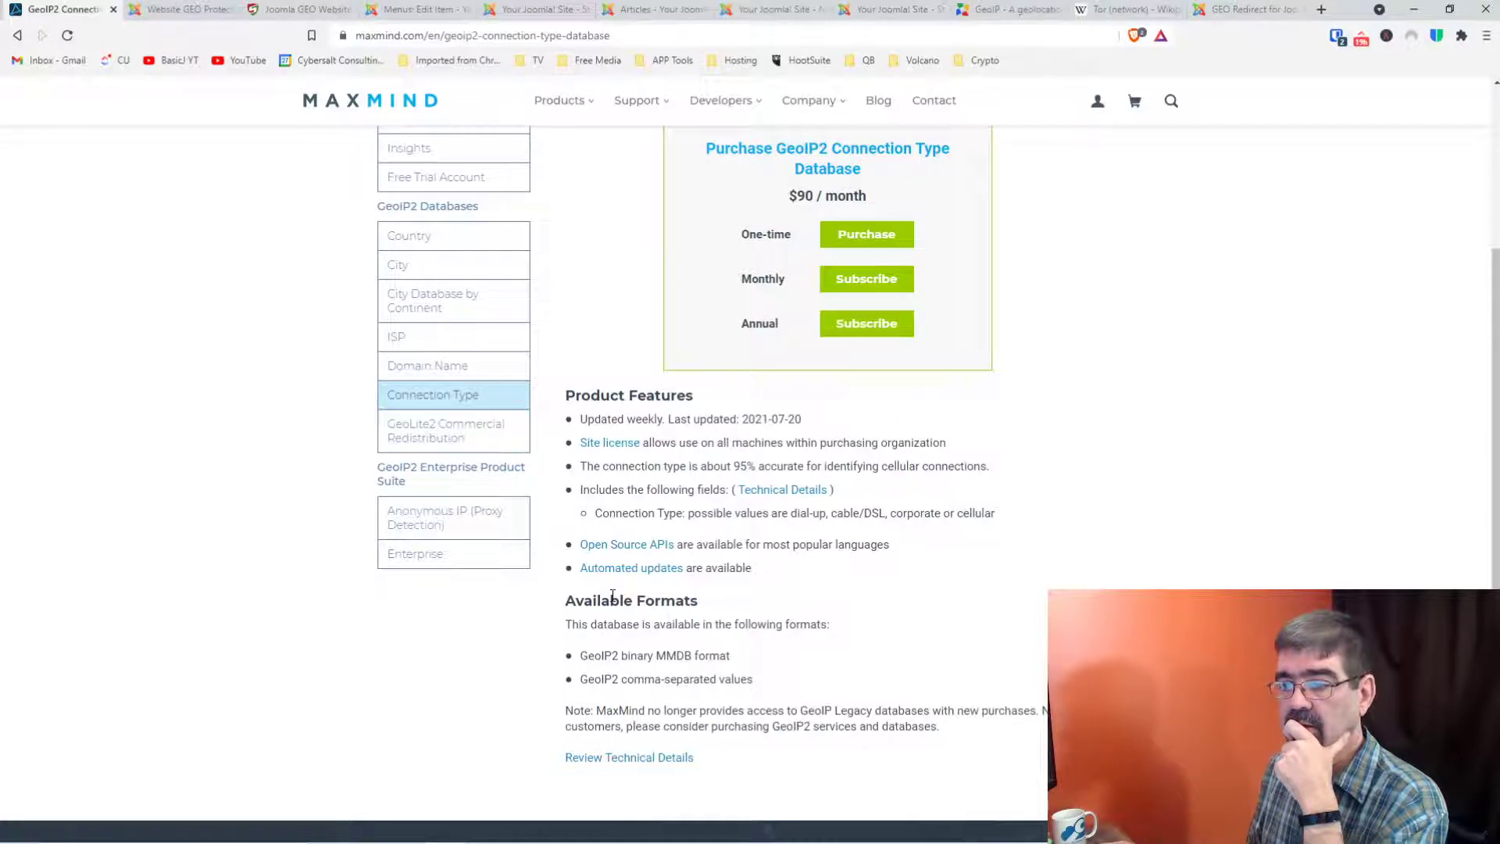
pyautogui.scroll(3, 613, 596)
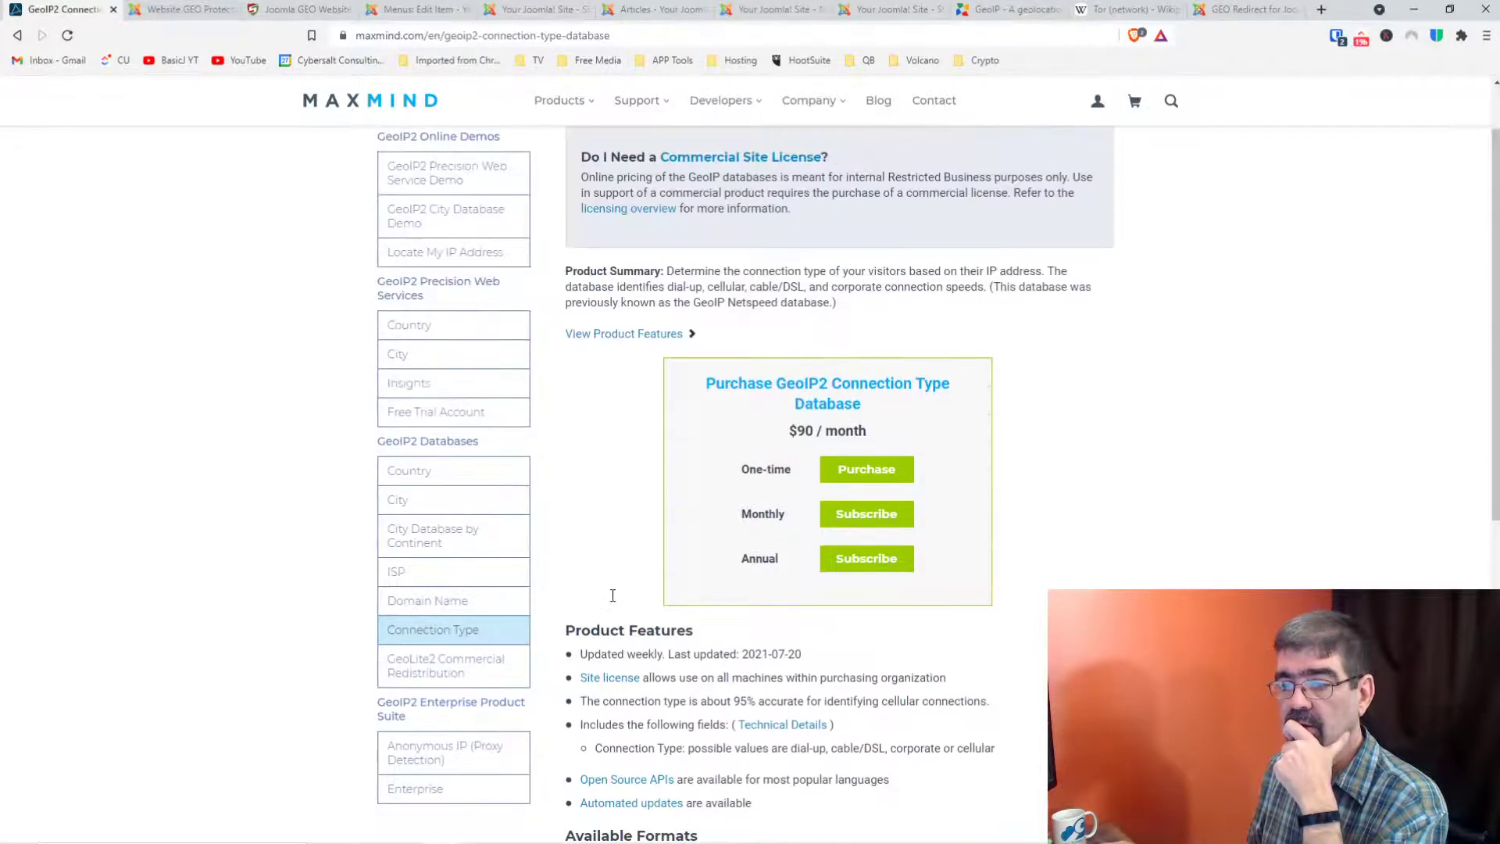
# Step: Open the GeoIP2 Domain Name Database page and read its product summary, purchase options and features
pyautogui.click(468, 600)
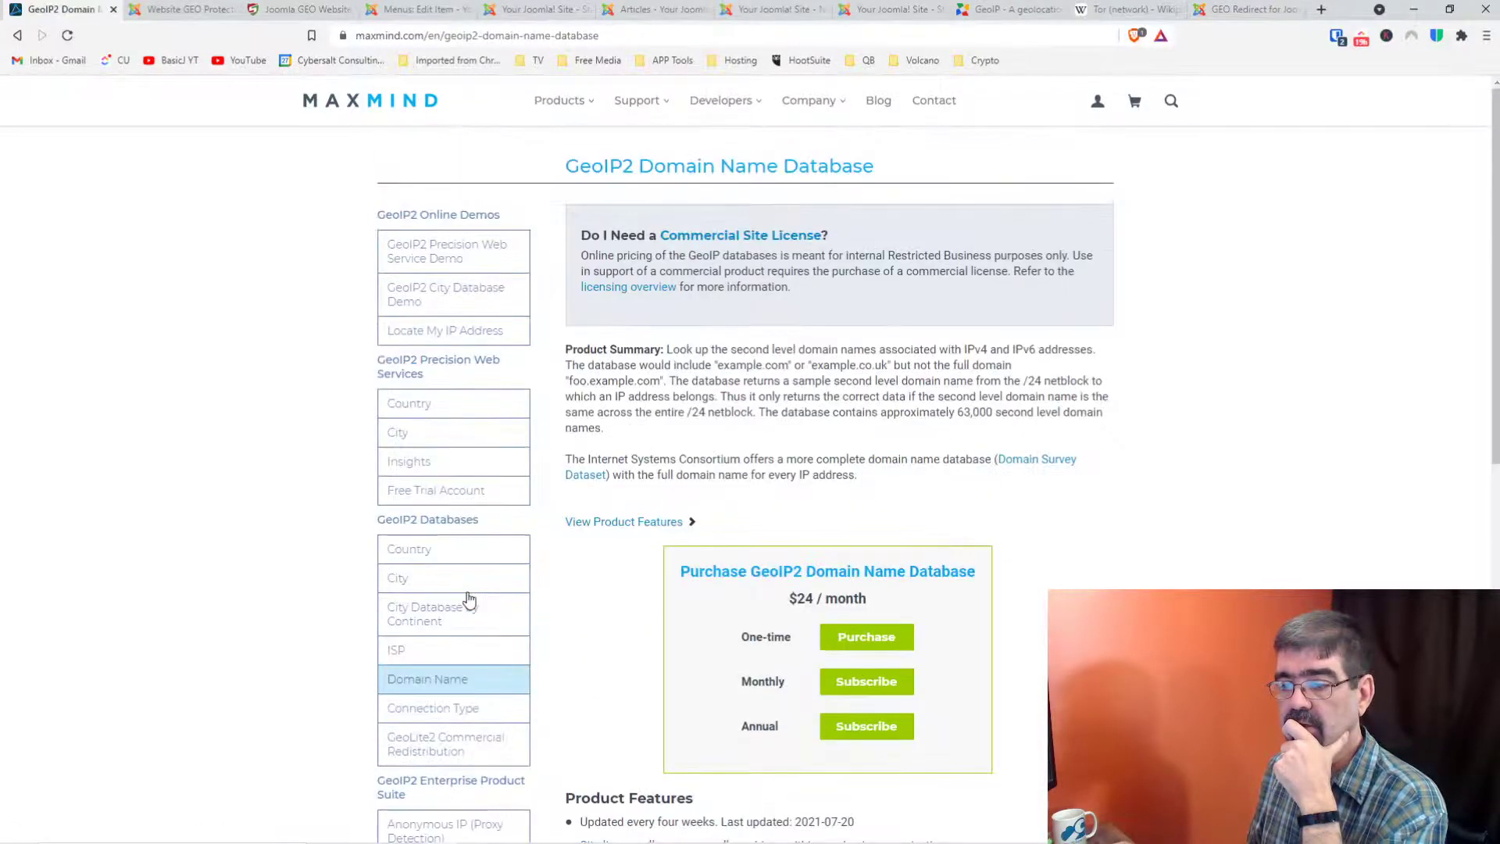
pyautogui.scroll(-2, 614, 545)
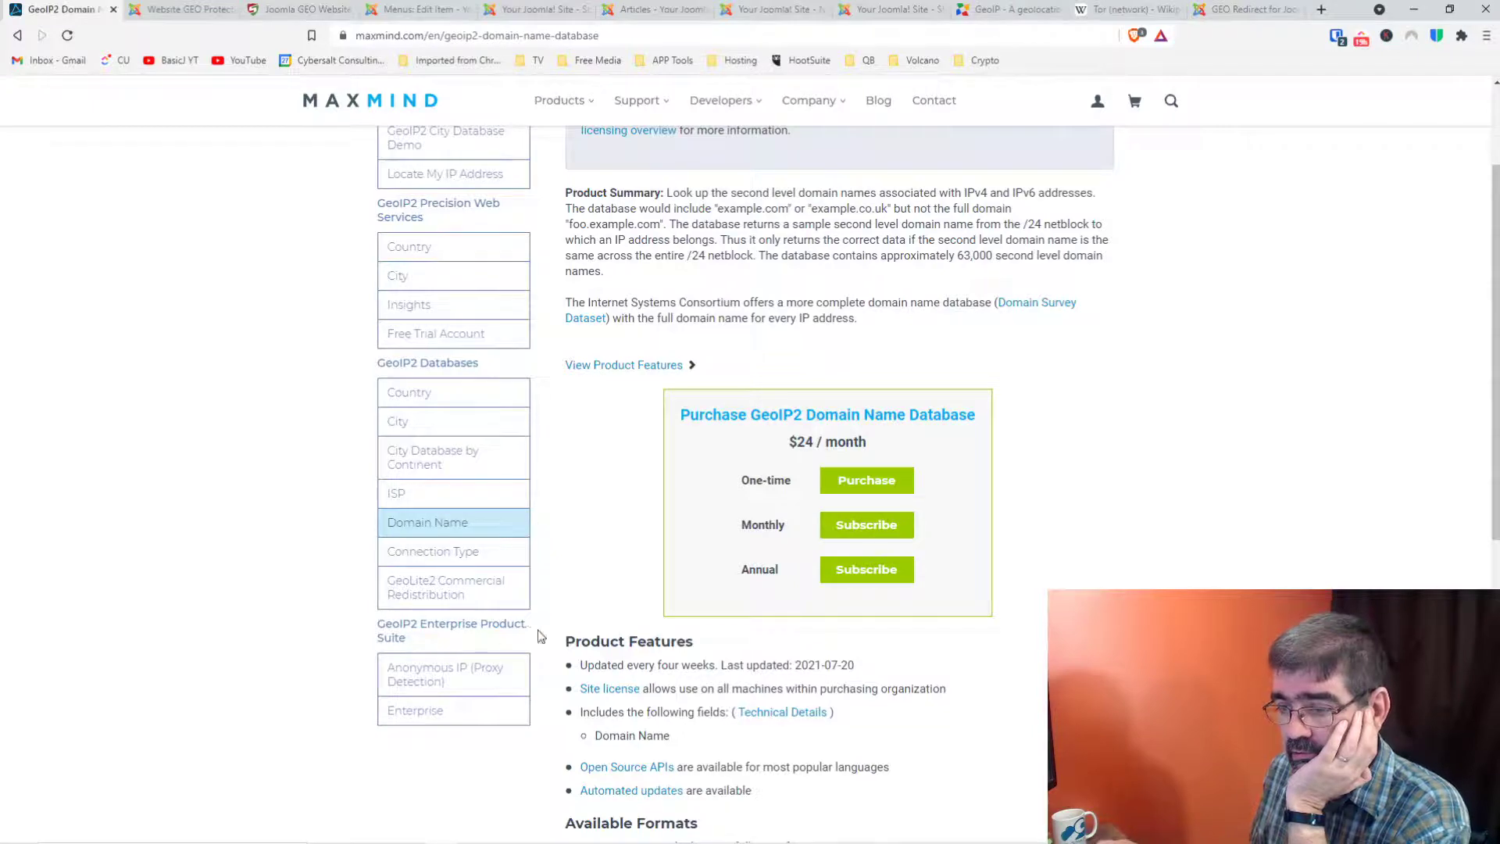
pyautogui.scroll(-4, 681, 657)
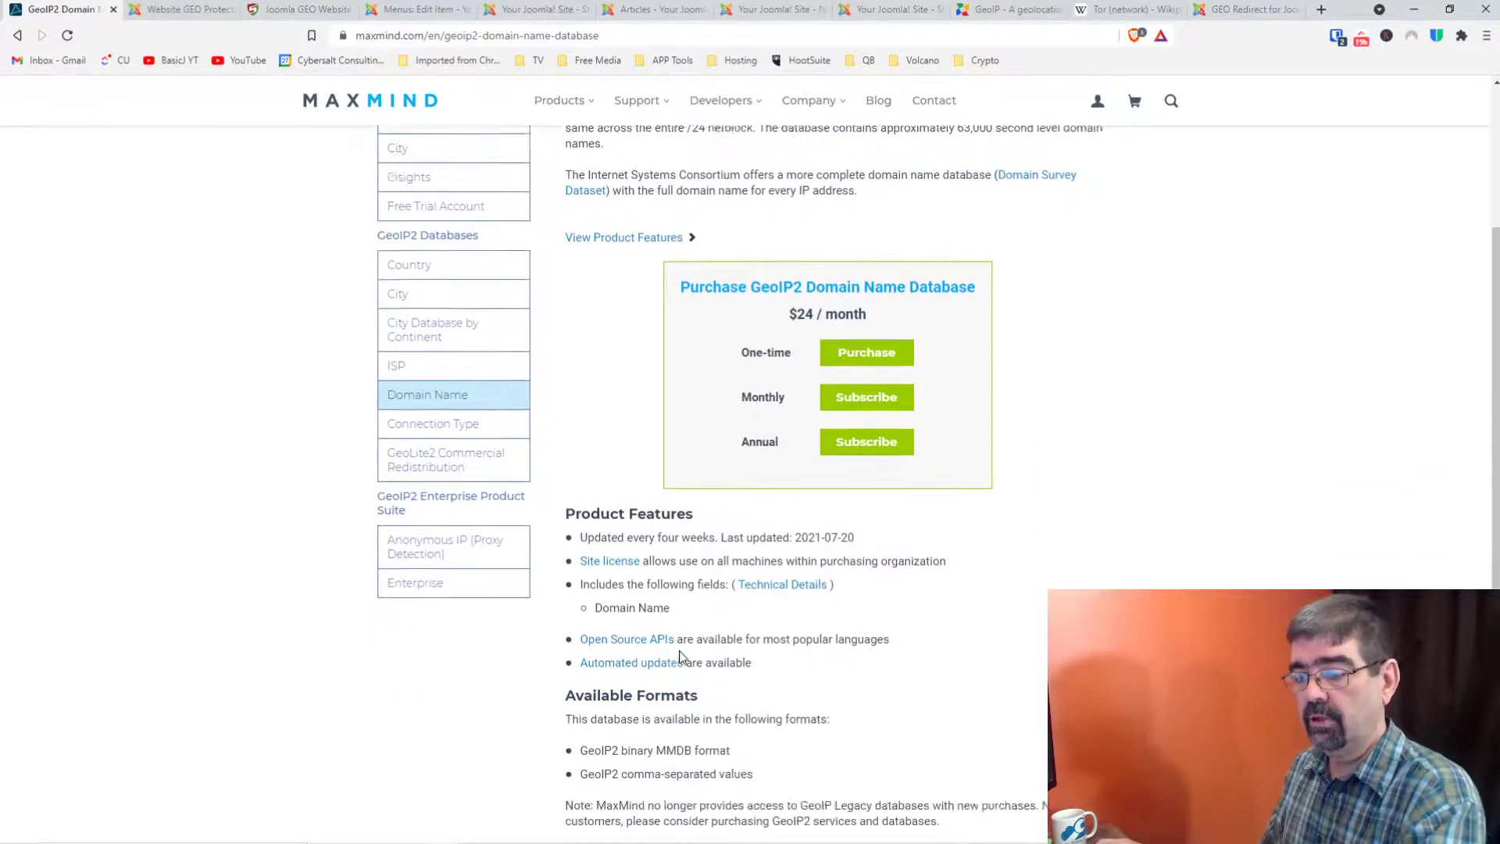
pyautogui.scroll(5, 680, 658)
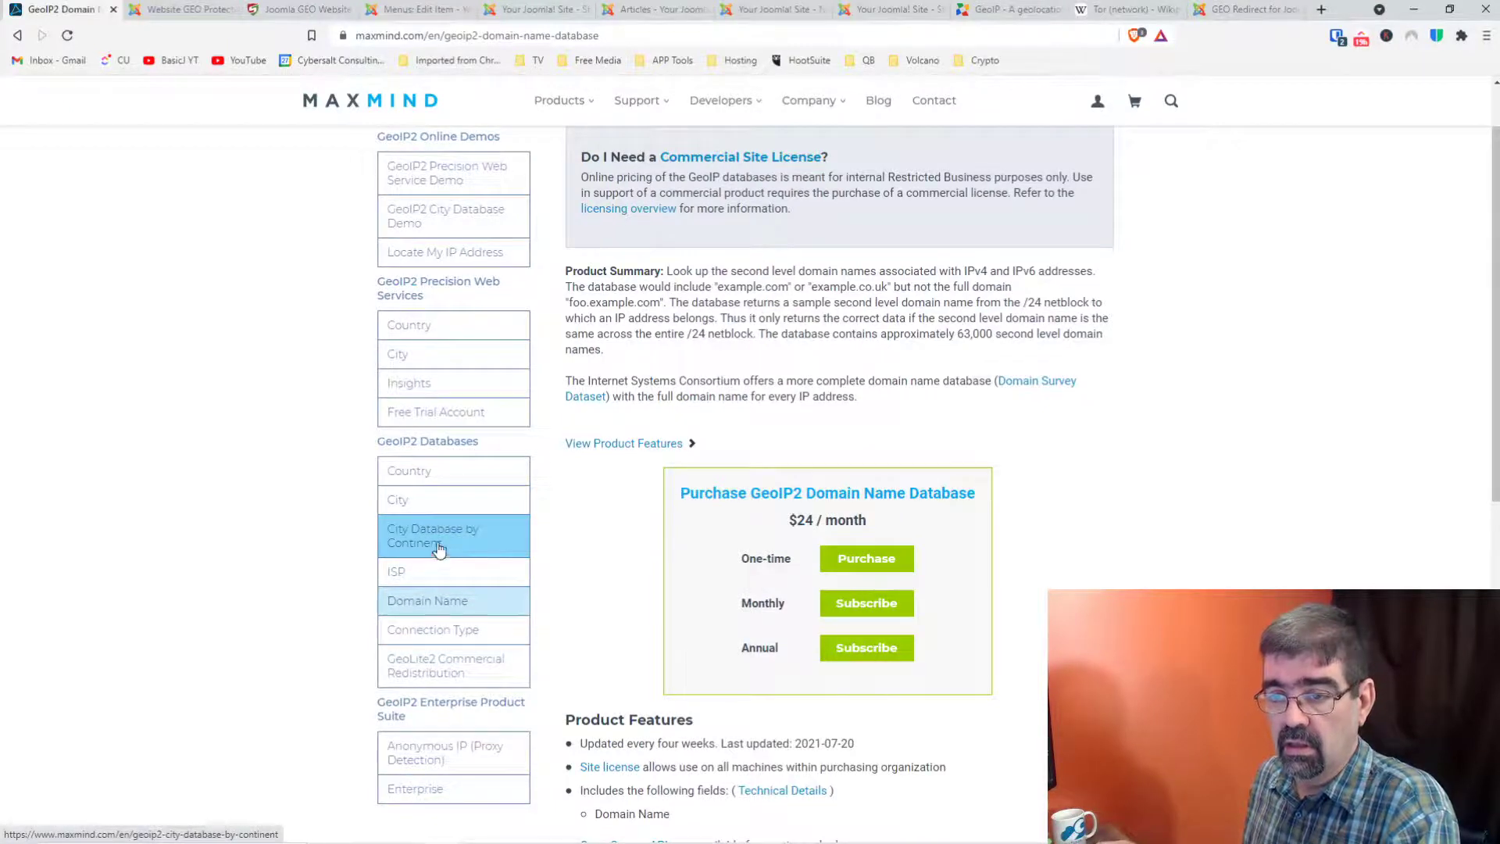
# Step: Open the GeoIP2 ISP Database page, switch to the Country Database page, and examine its pricing, accuracy and included fields
pyautogui.click(440, 584)
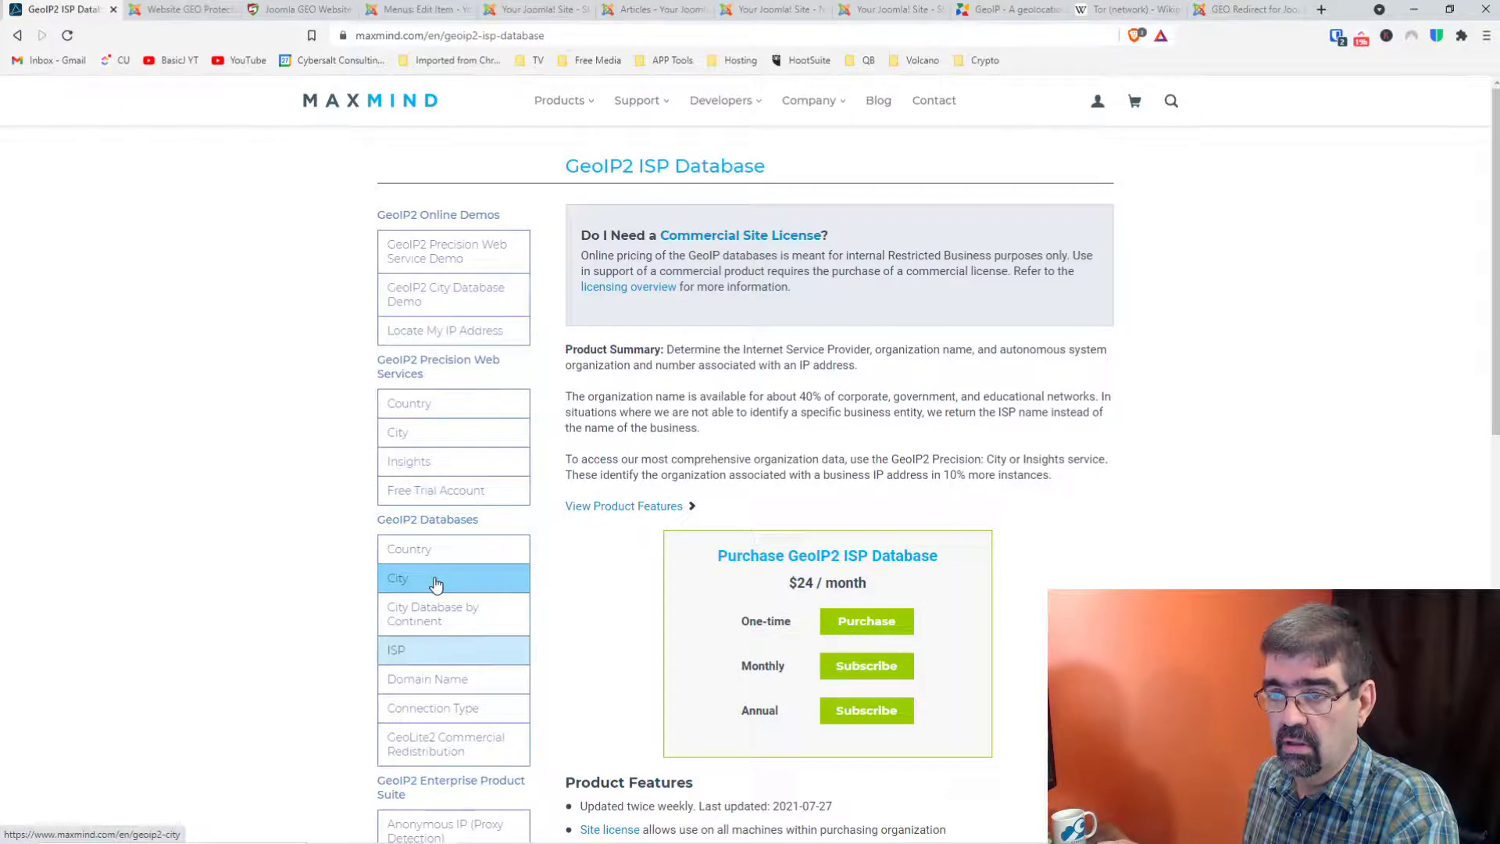
pyautogui.click(429, 551)
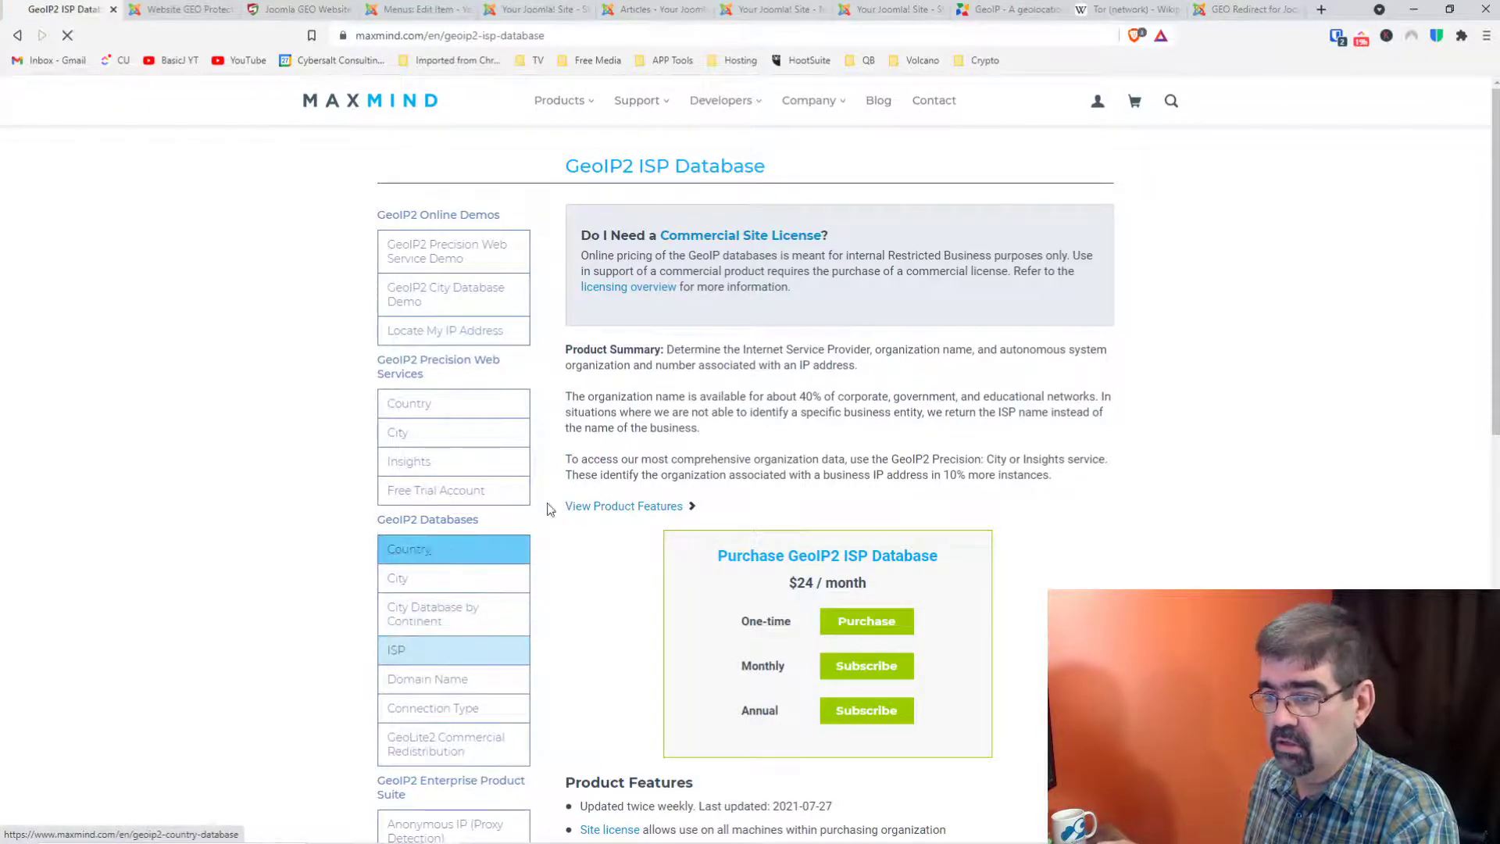
pyautogui.scroll(-4, 772, 382)
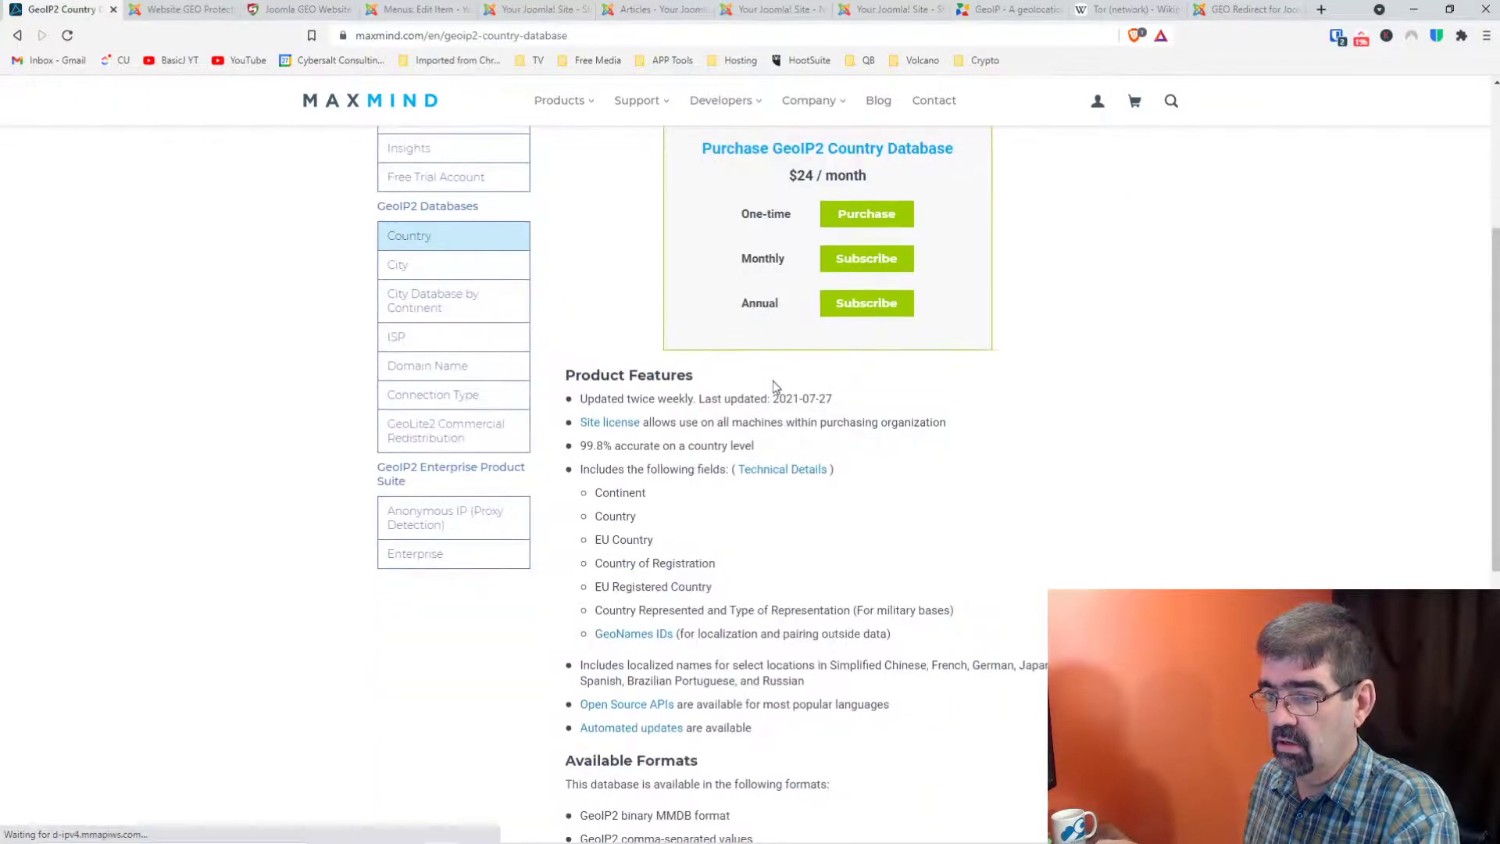
pyautogui.scroll(-3, 774, 384)
pyautogui.scroll(4, 774, 382)
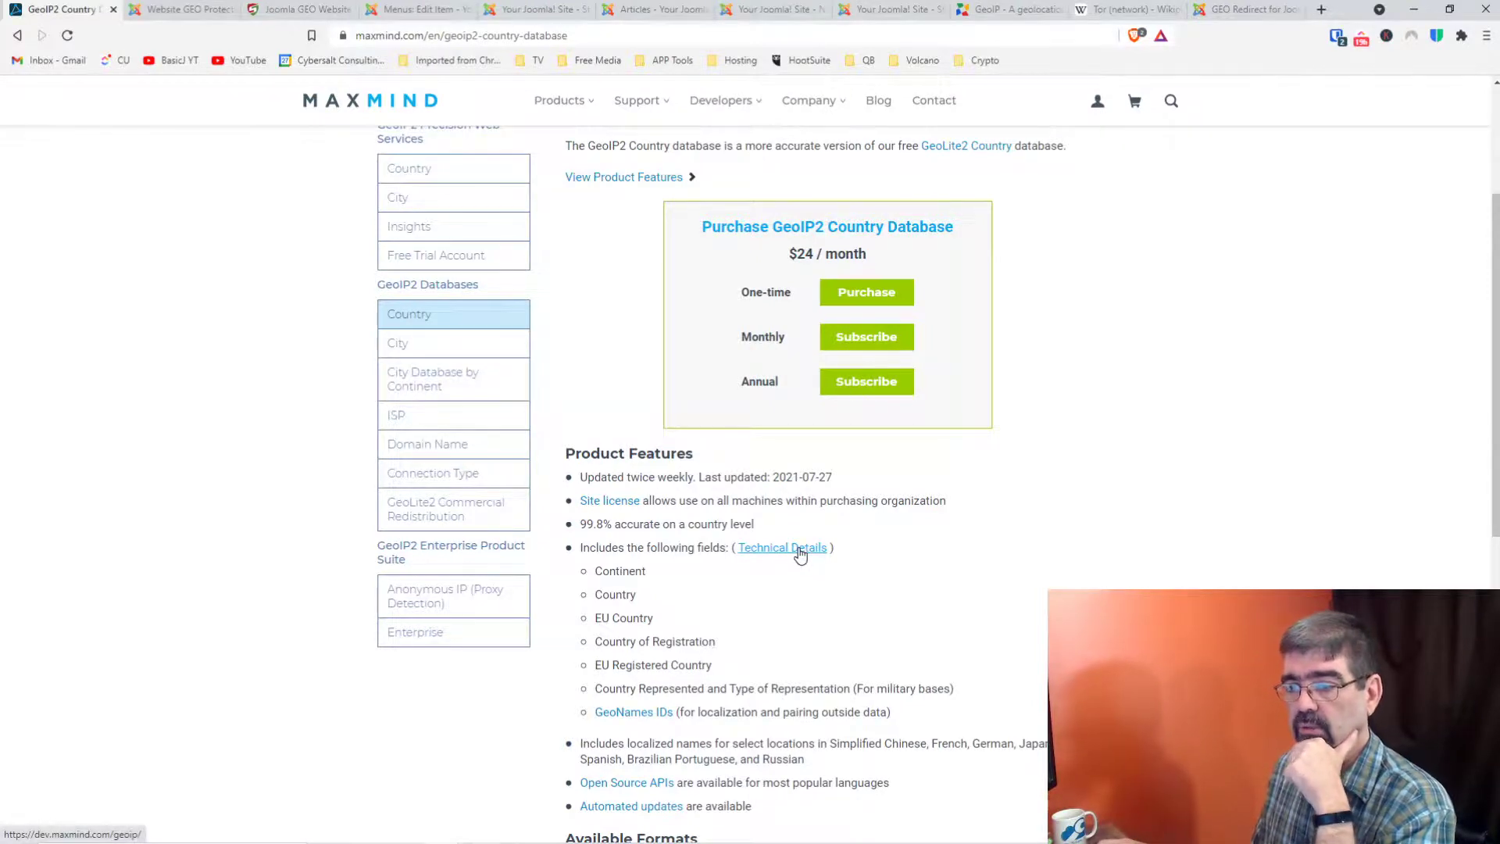
pyautogui.scroll(2, 921, 557)
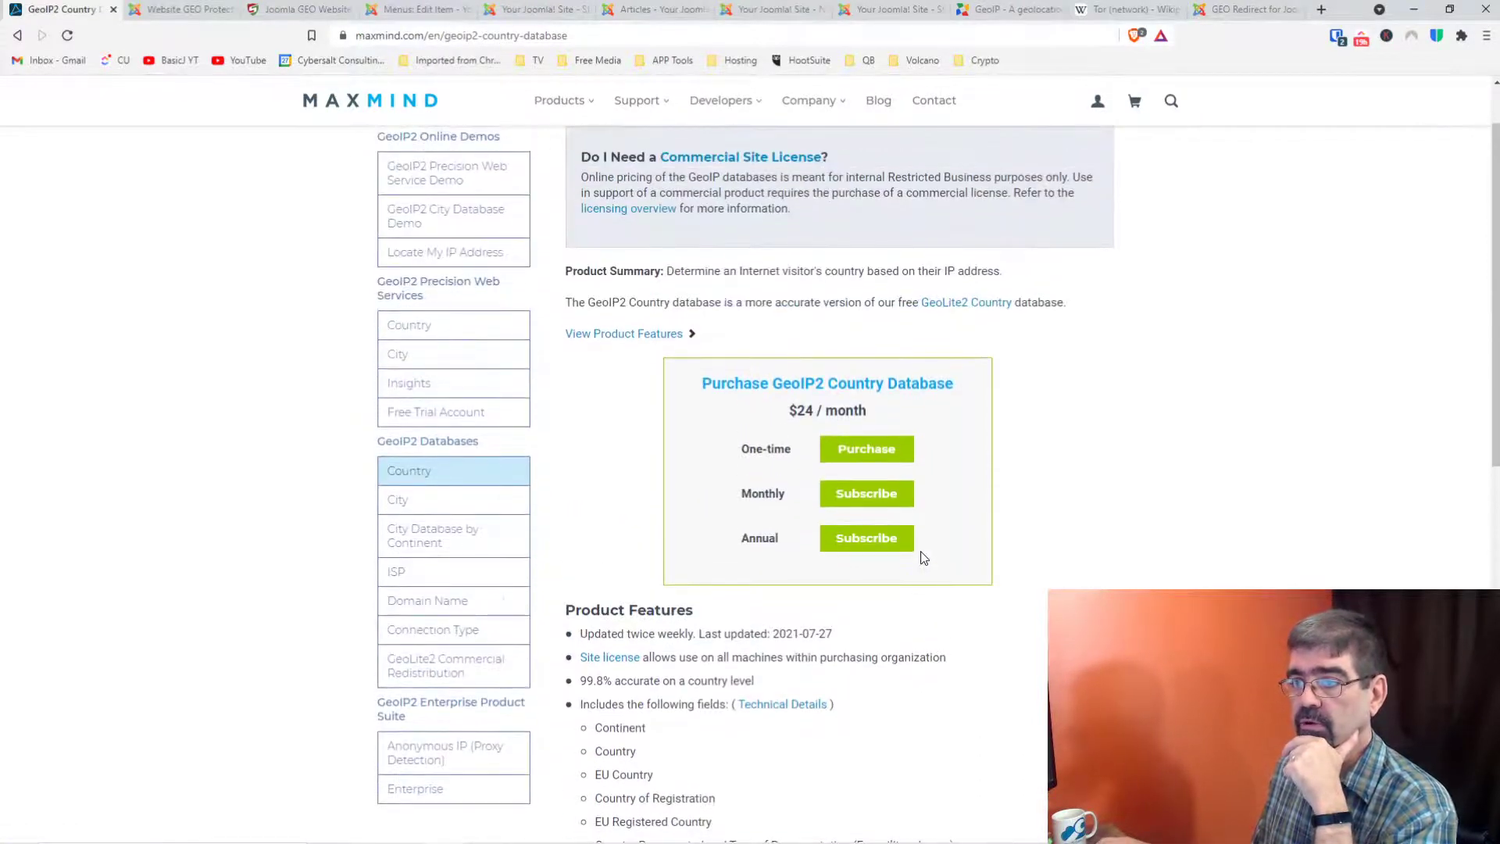
pyautogui.scroll(1, 925, 561)
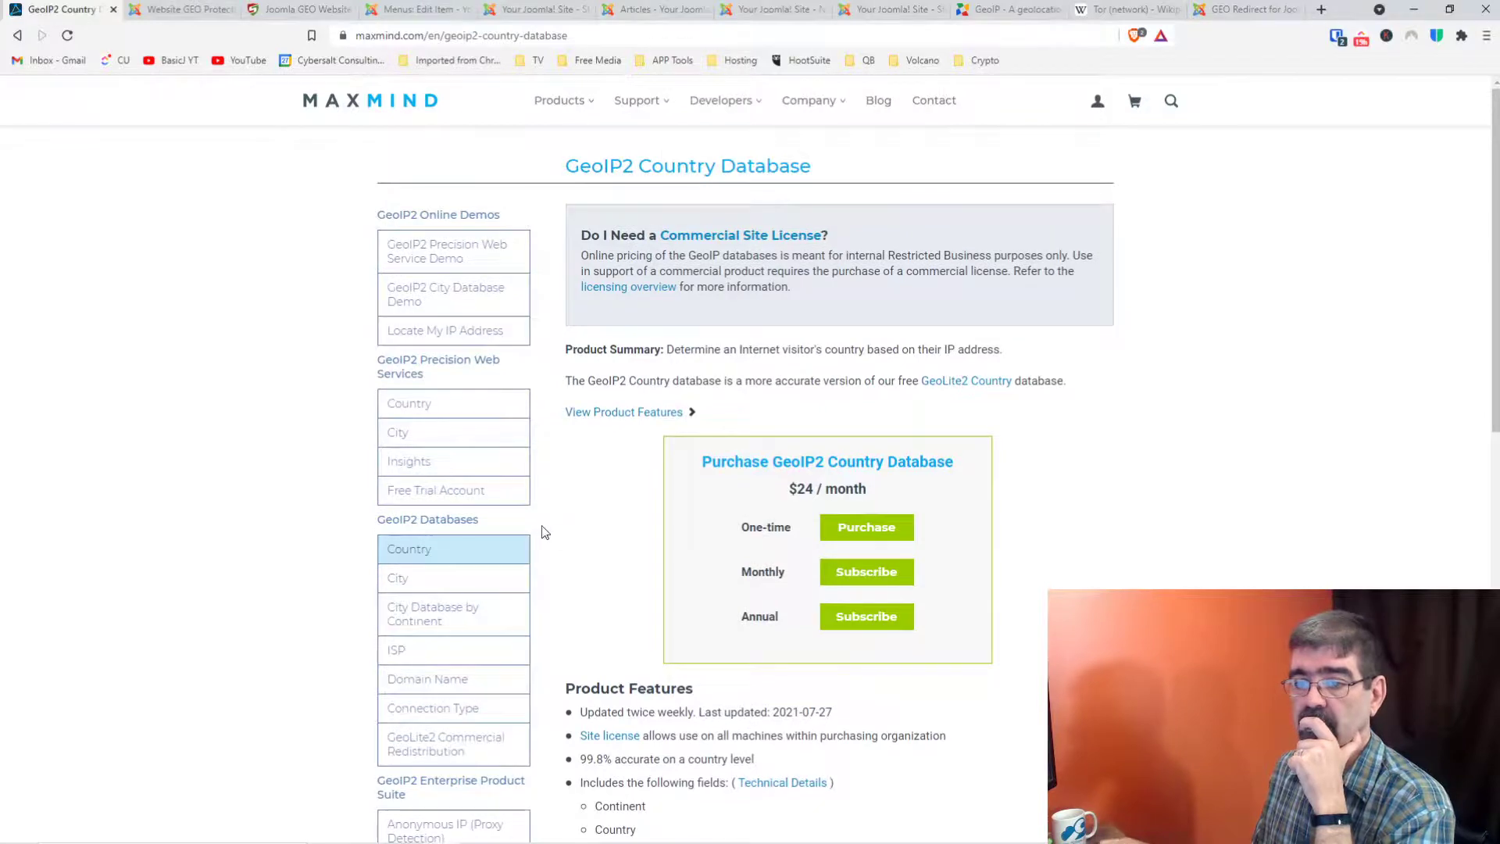
# Step: Visit the Free Trial Account page, return, and open the GeoIP2 Precision Insights Service page to check its cost per query
pyautogui.click(416, 495)
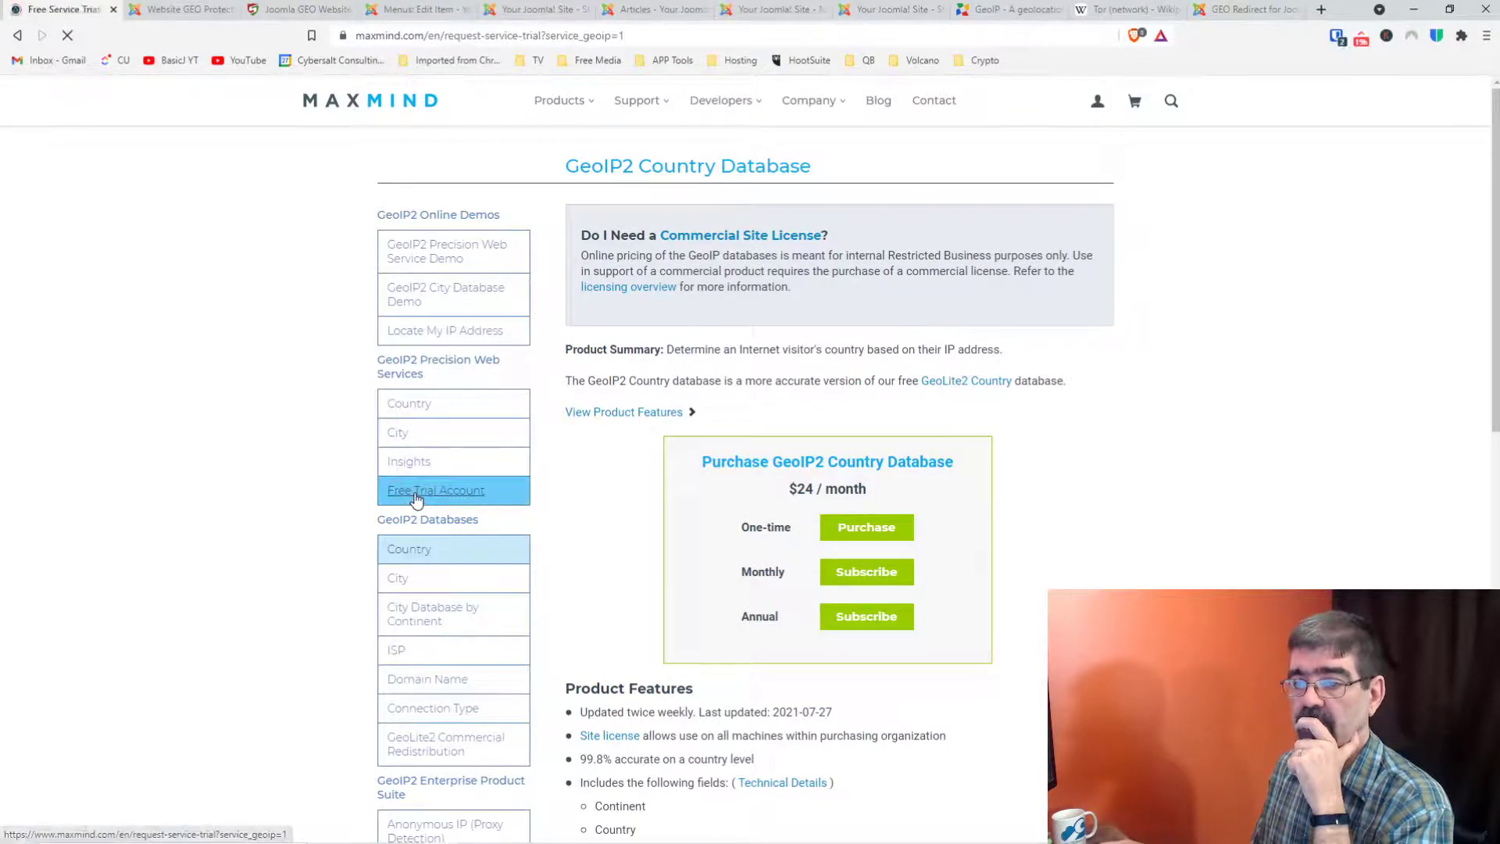
pyautogui.click(18, 36)
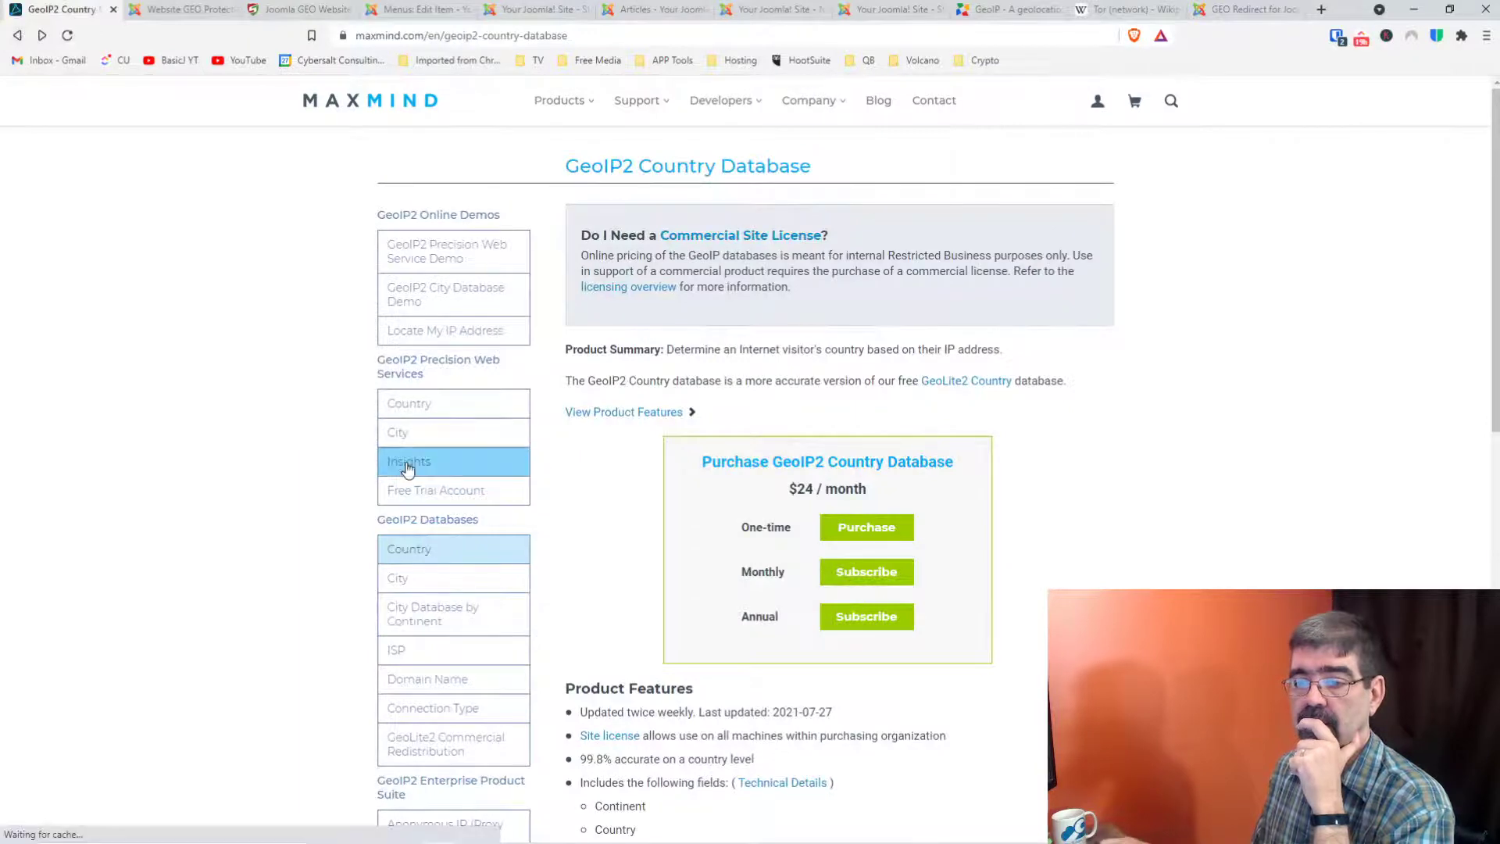
pyautogui.click(407, 469)
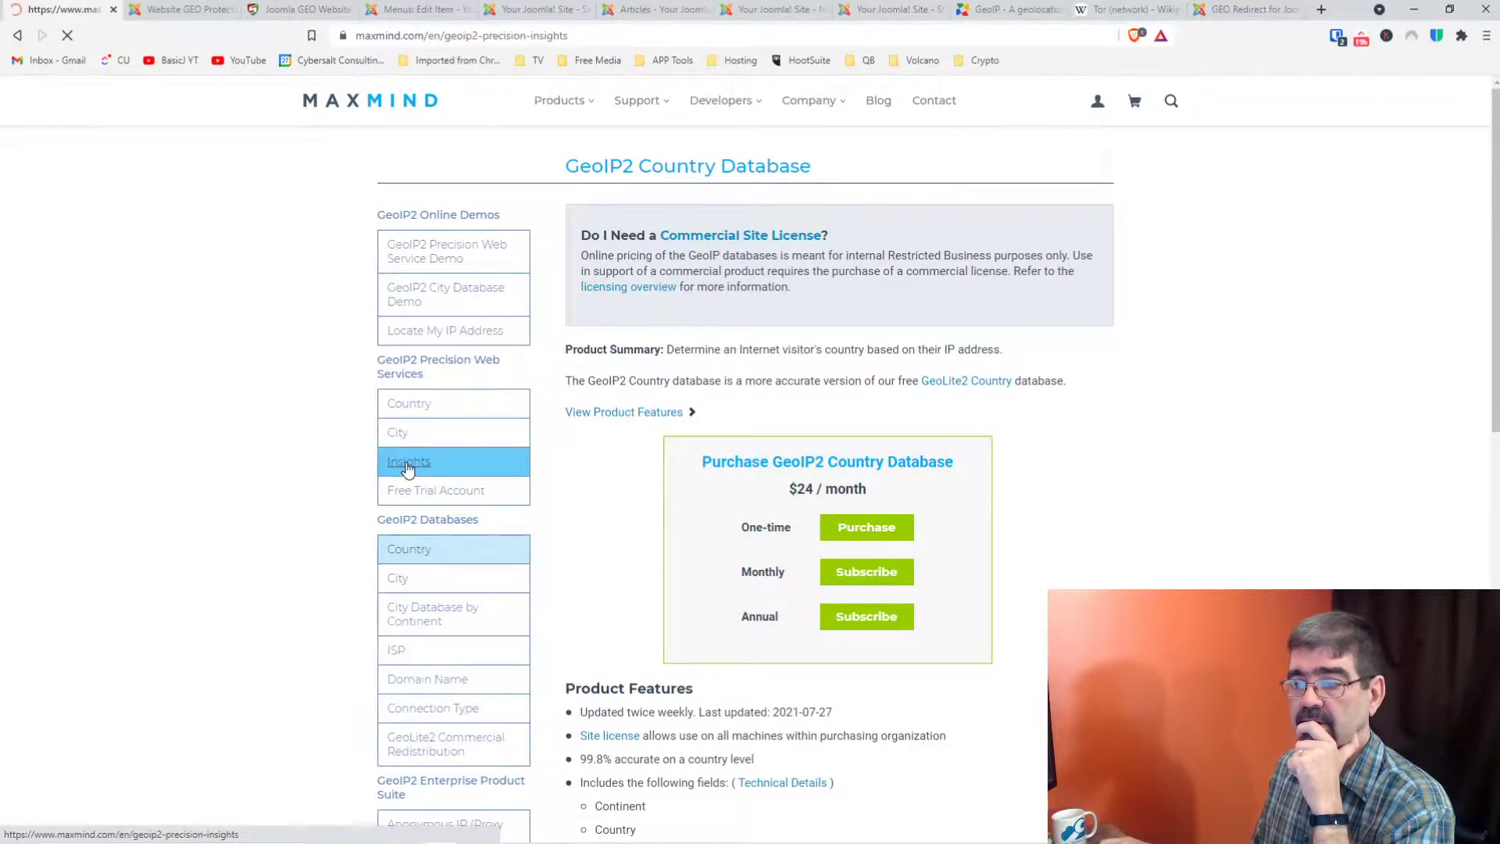
pyautogui.scroll(-20, 795, 425)
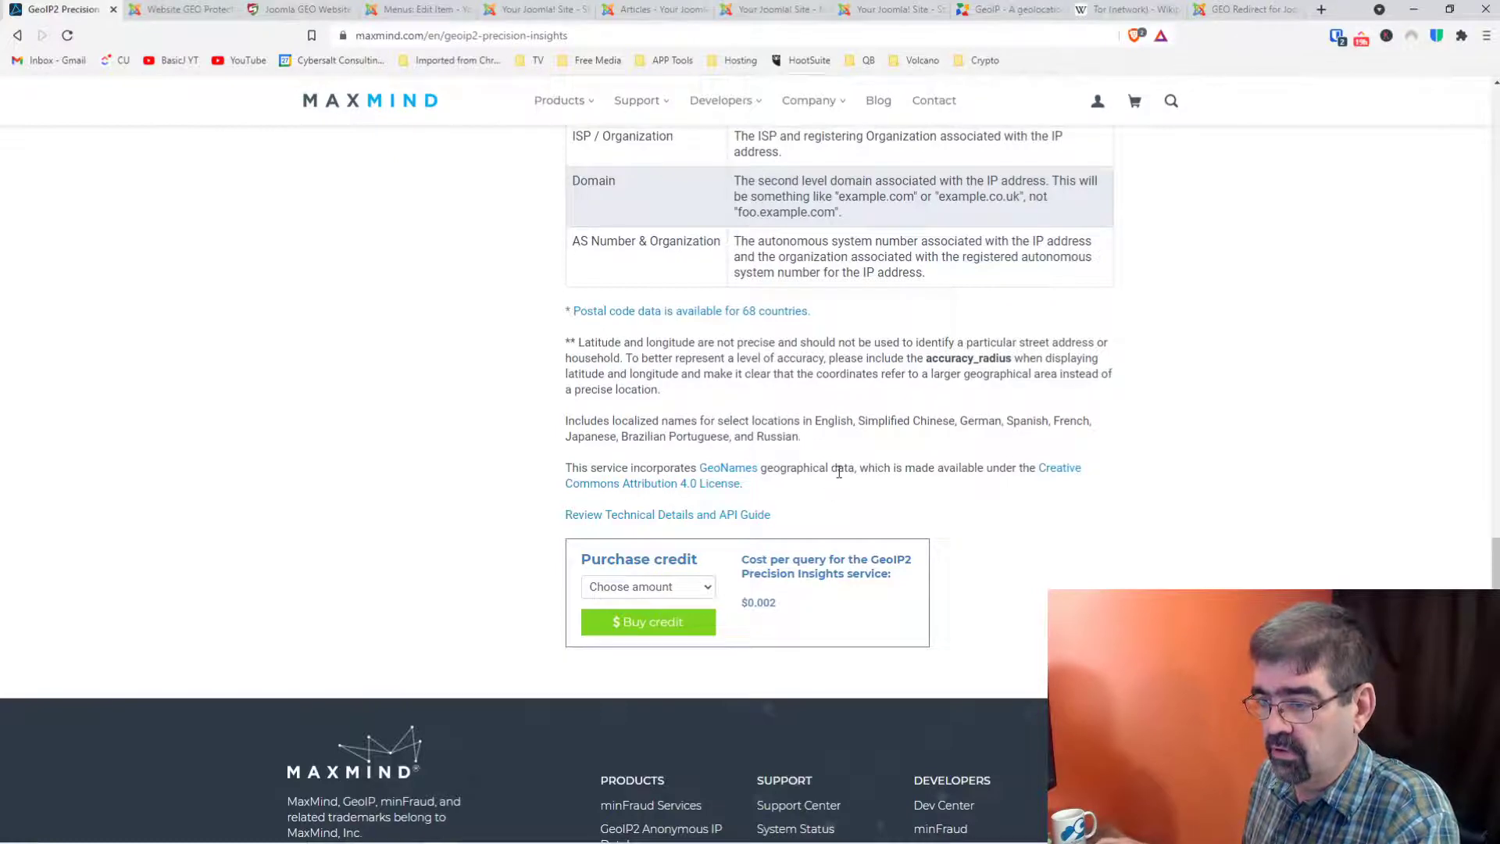
pyautogui.scroll(20, 839, 471)
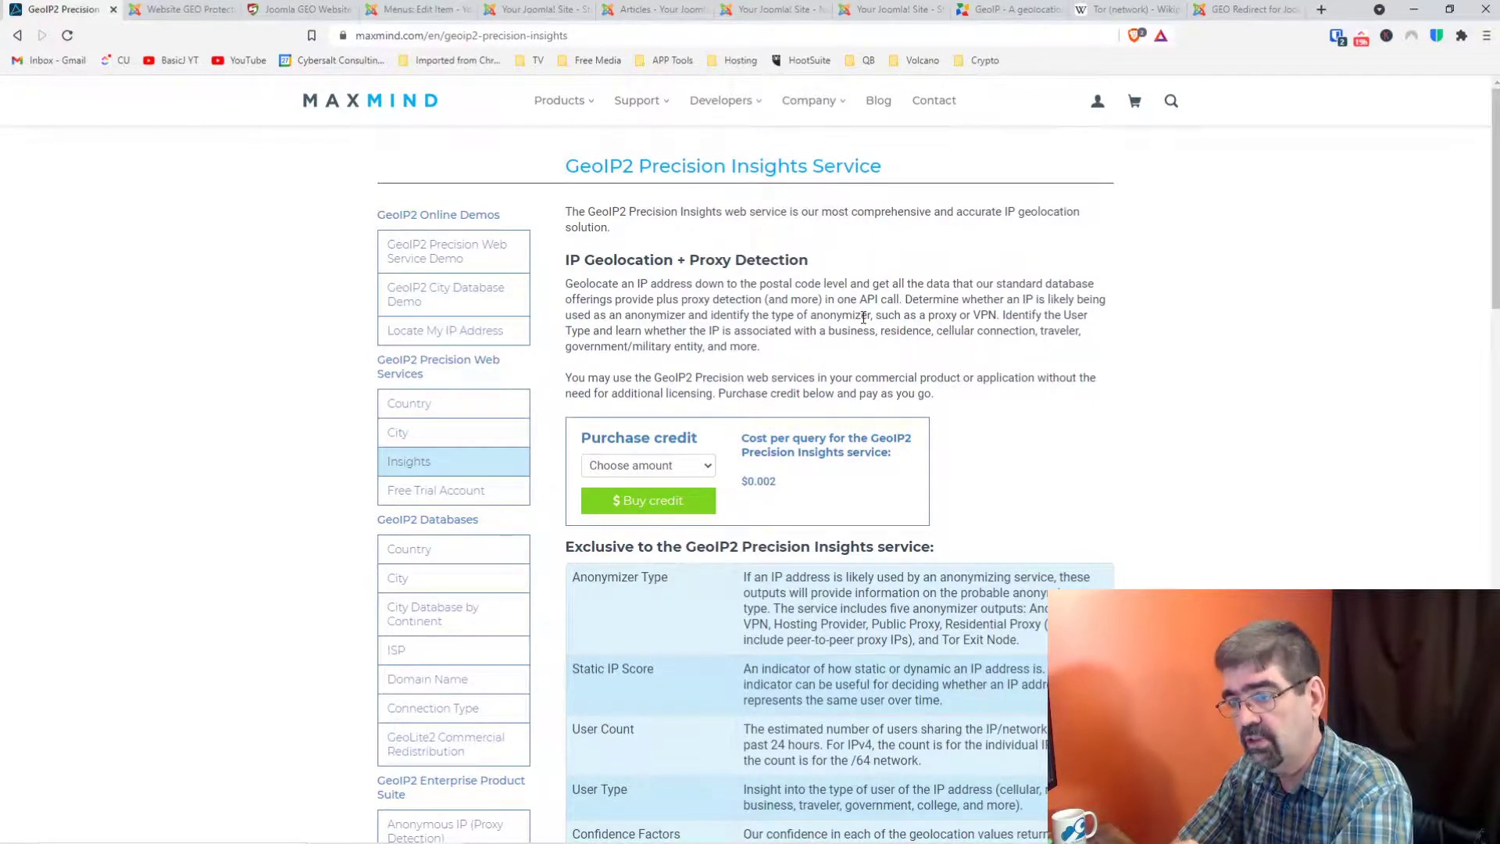
pyautogui.scroll(-2, 850, 319)
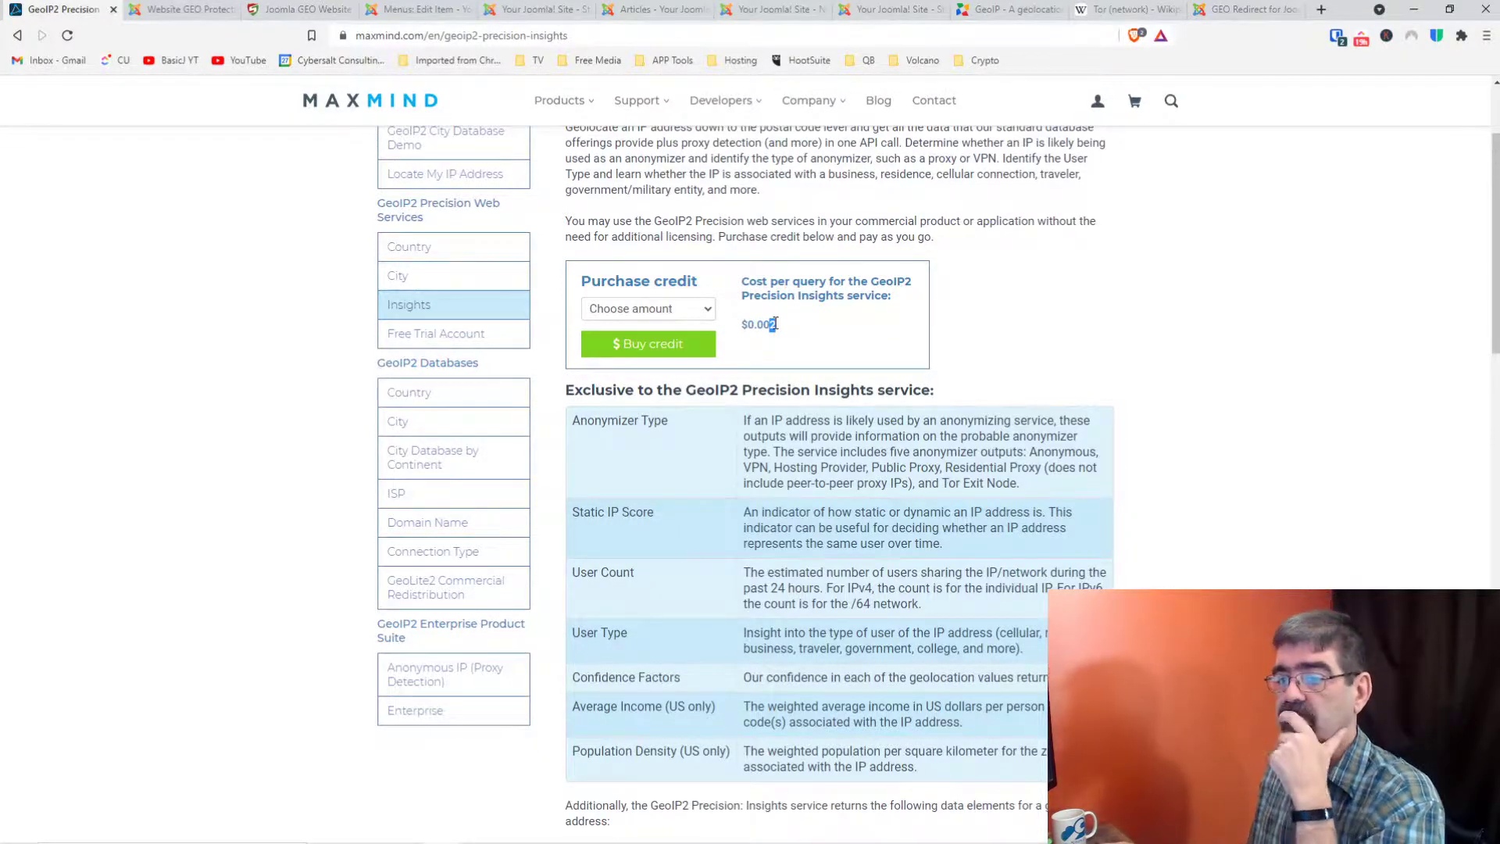
# Step: Read the outputs exclusive to the Precision Insights service and the data elements it returns, including Country and EU Country, and return to the introduction
pyautogui.scroll(-2, 775, 323)
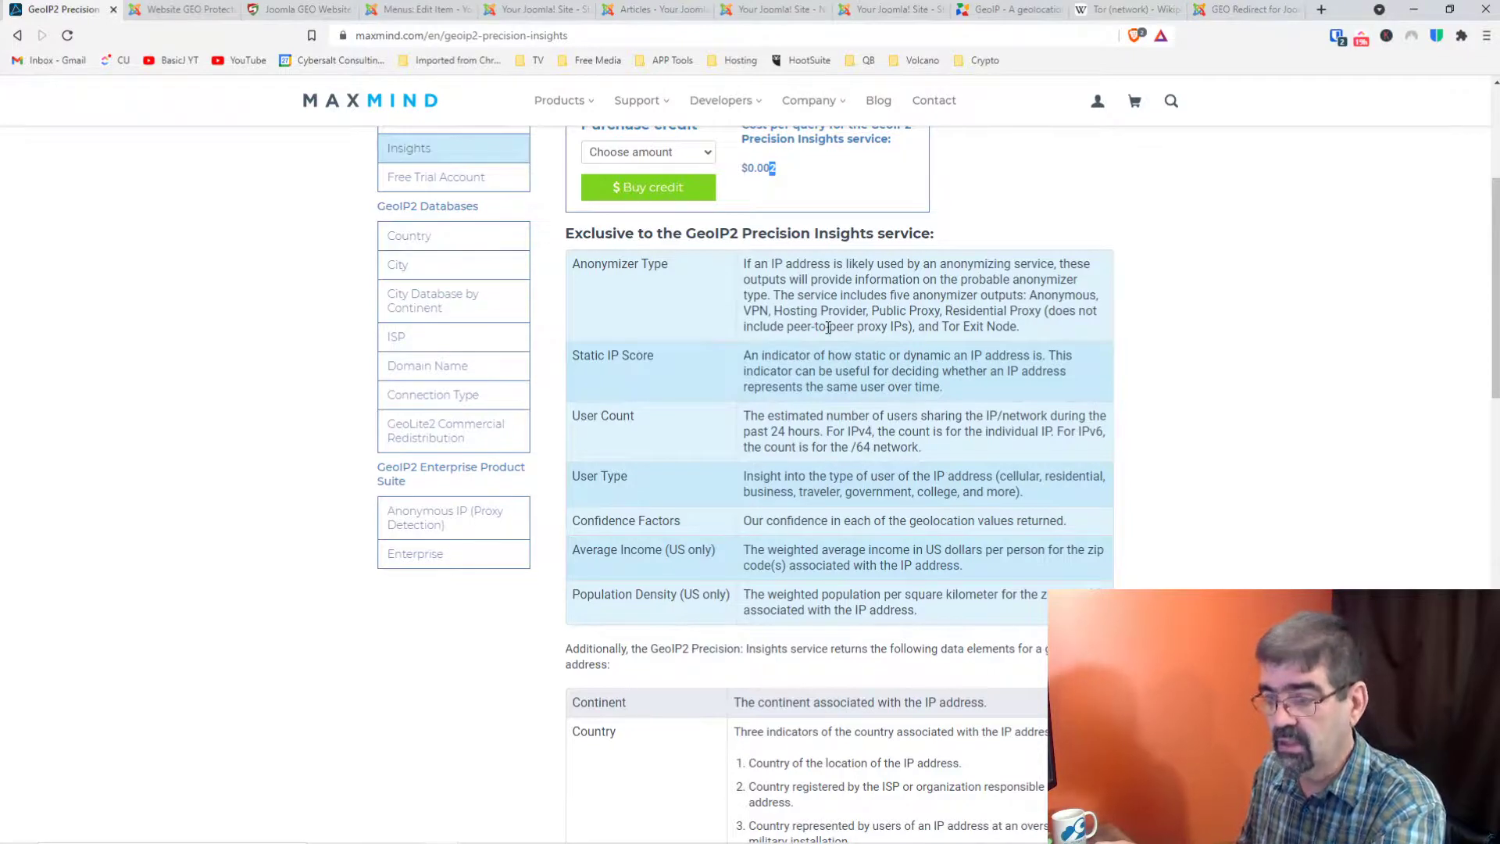
pyautogui.scroll(-5, 829, 327)
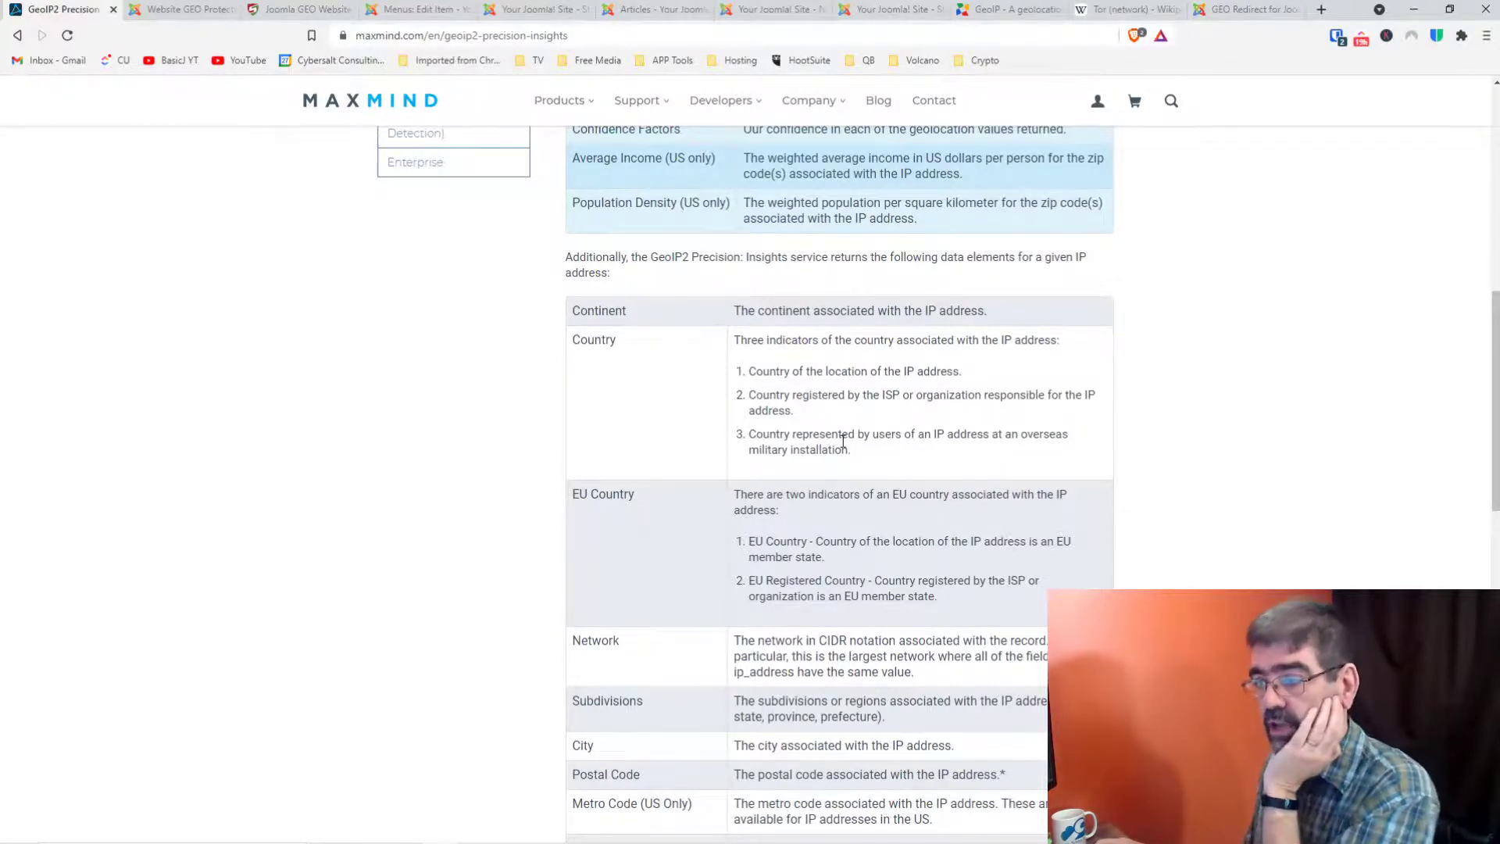
pyautogui.scroll(-2, 876, 435)
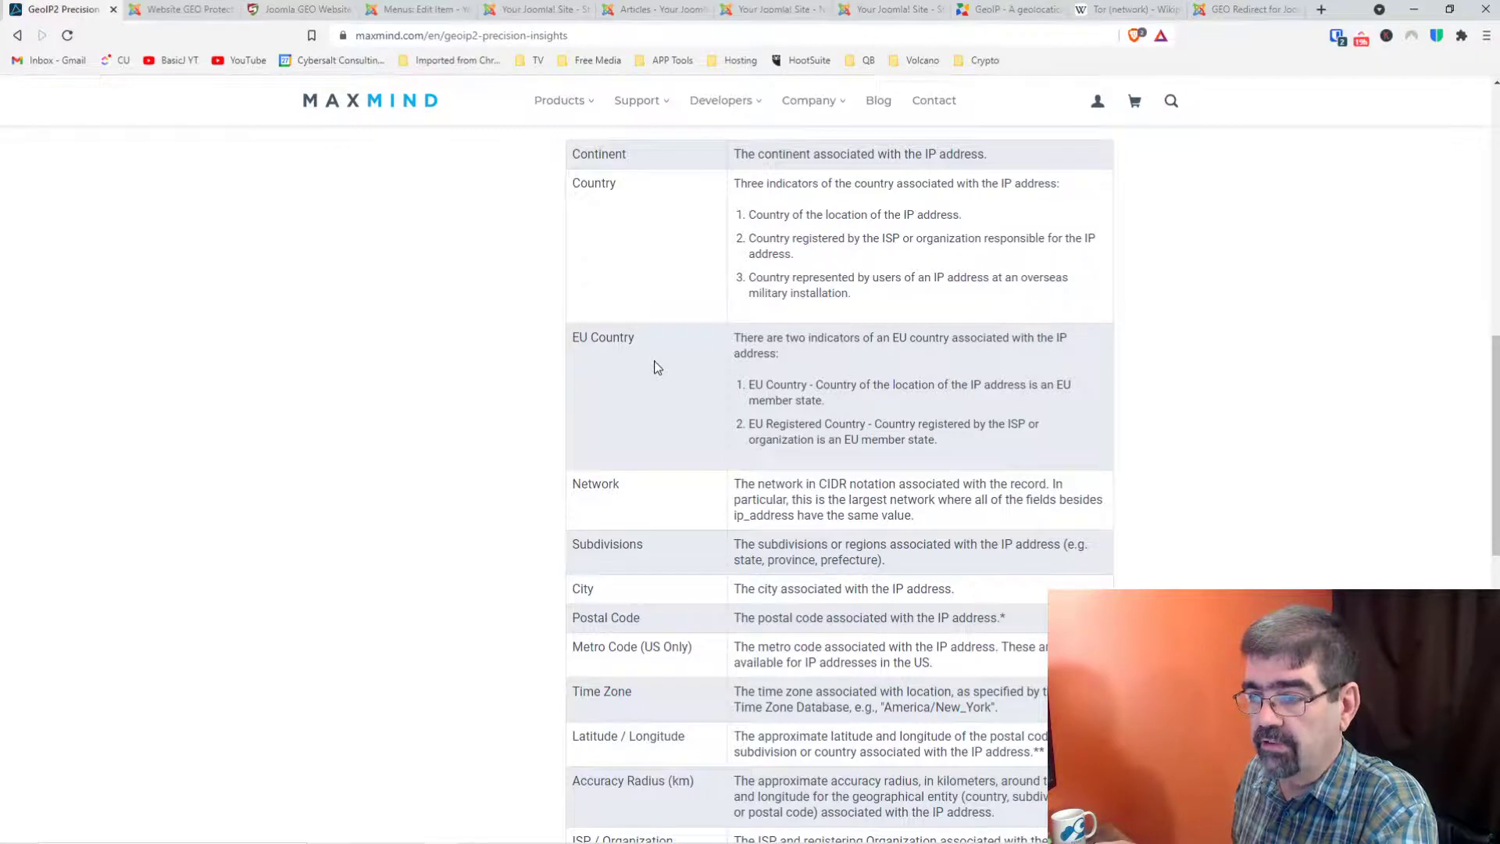
pyautogui.scroll(-2, 657, 367)
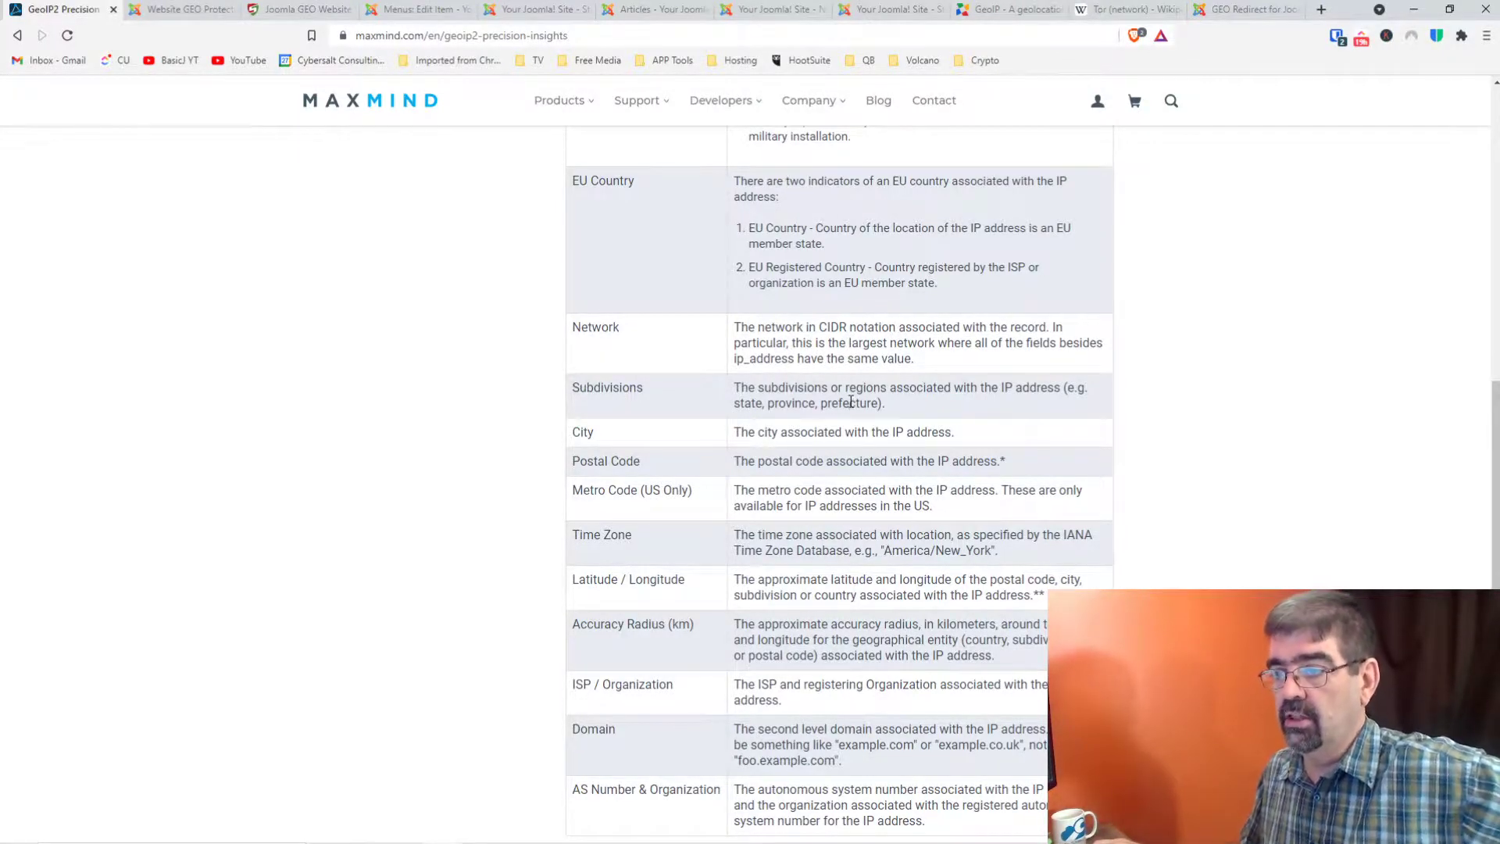
pyautogui.scroll(8, 850, 402)
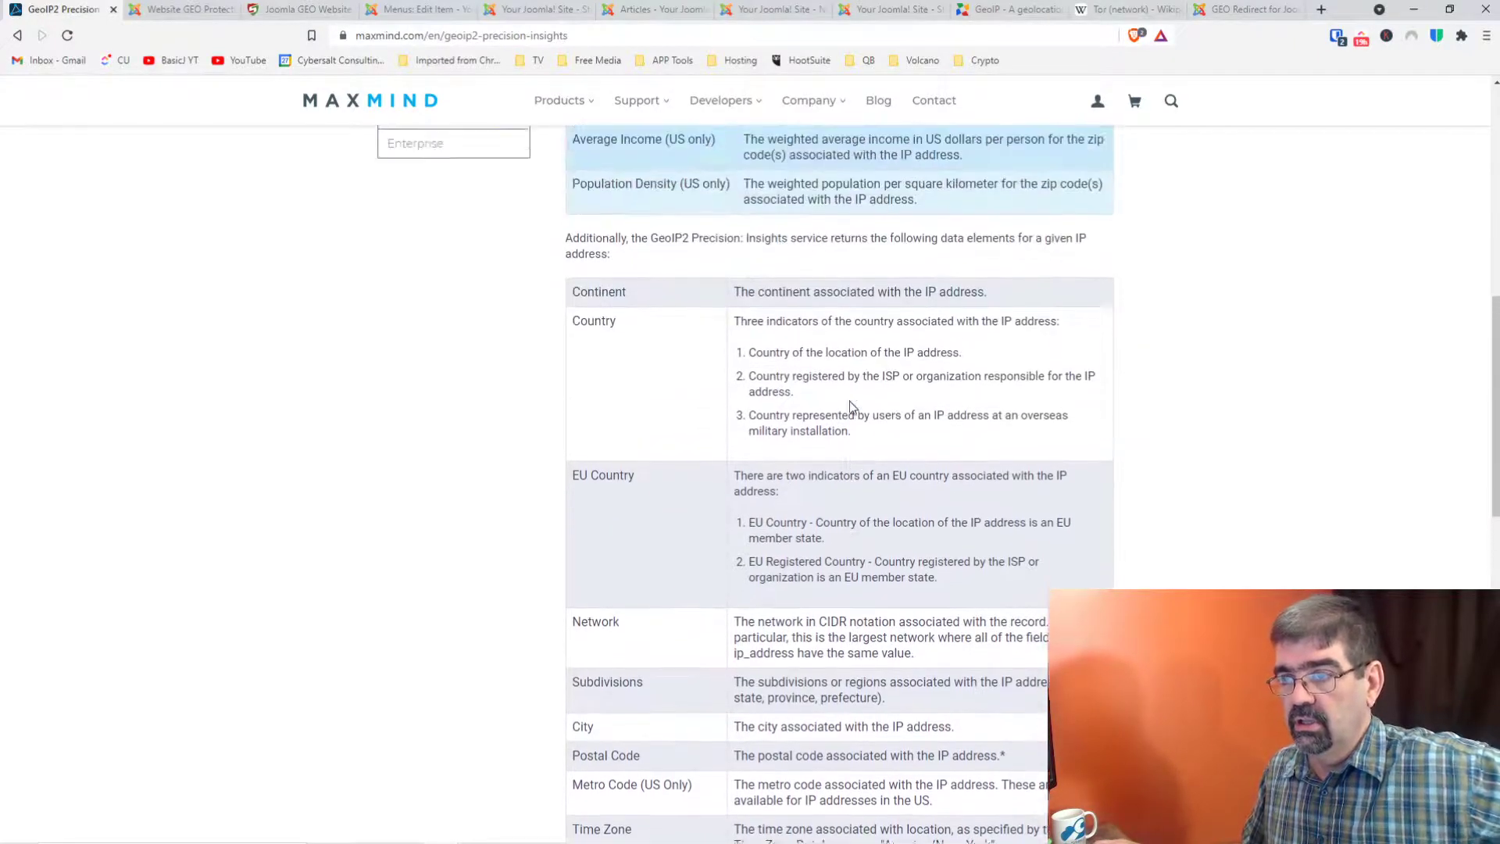
pyautogui.scroll(4, 849, 405)
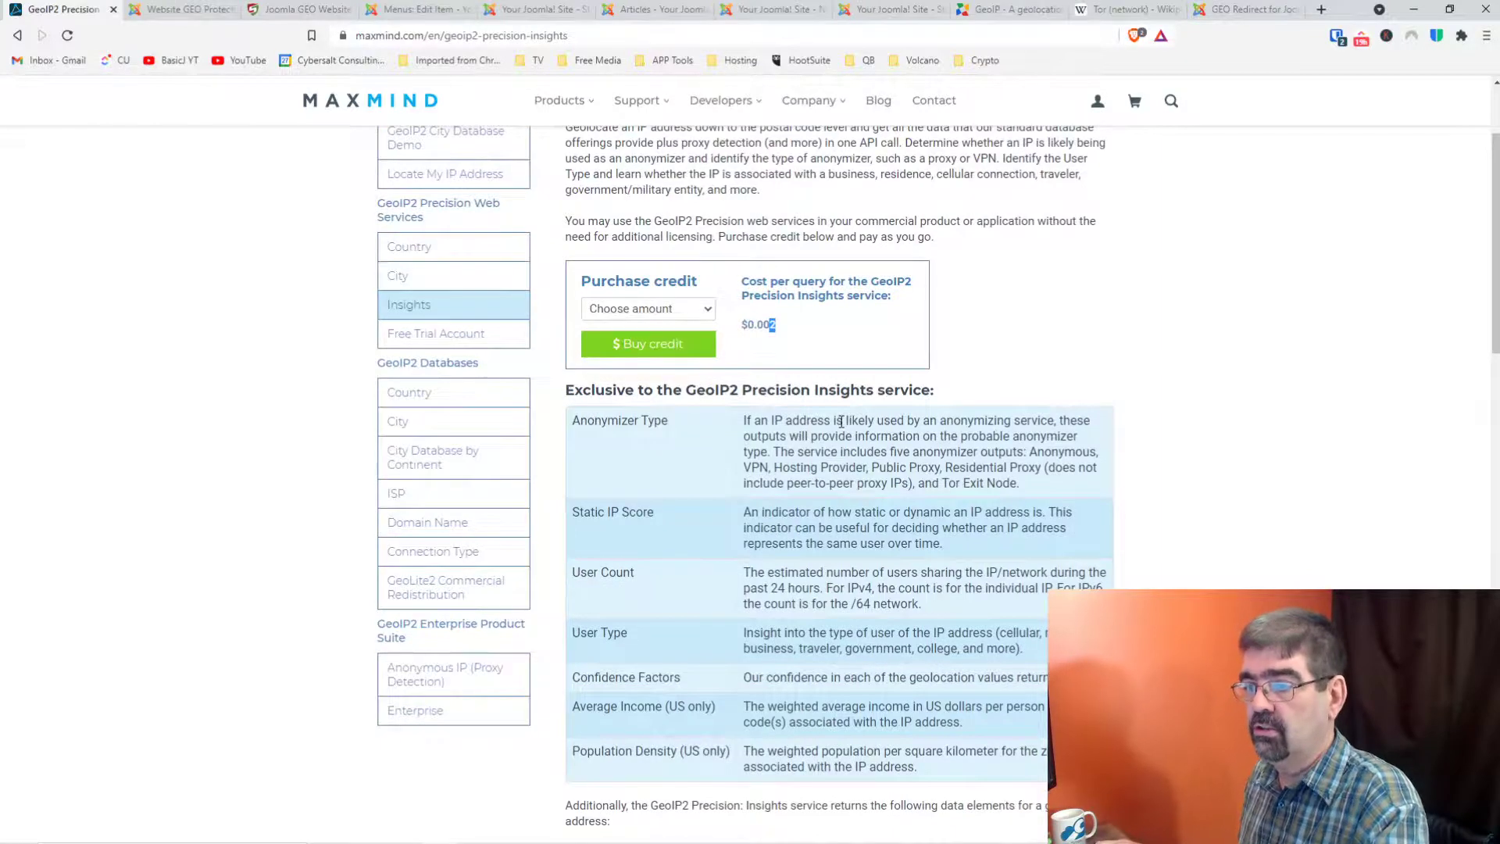
pyautogui.scroll(2, 844, 414)
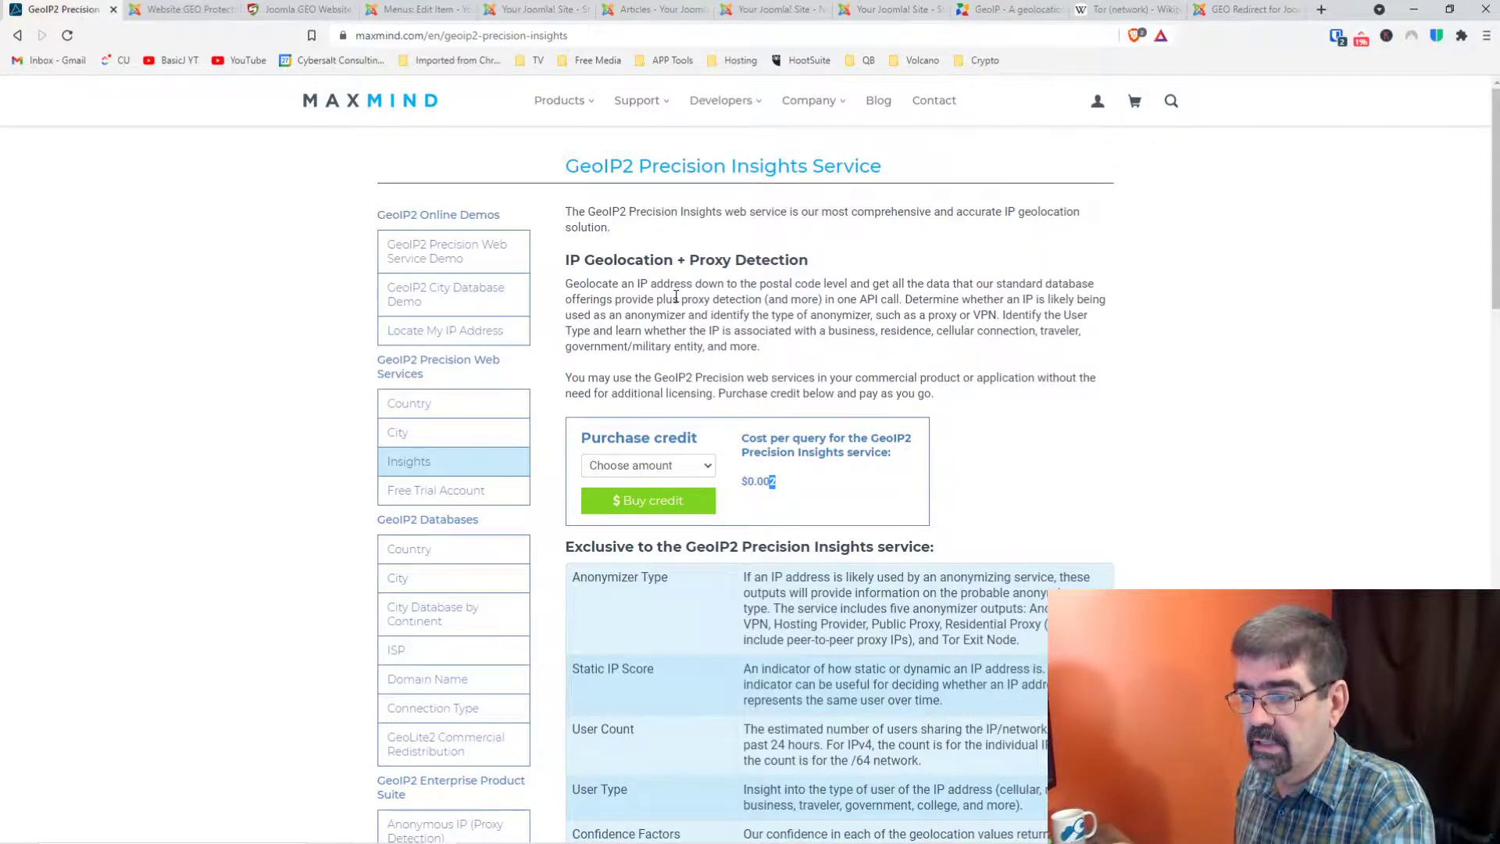
# Step: Examine the Insights data elements again, highlighting "subdivisions or regions", and read through to the postal code and accuracy notes
pyautogui.scroll(-8, 676, 297)
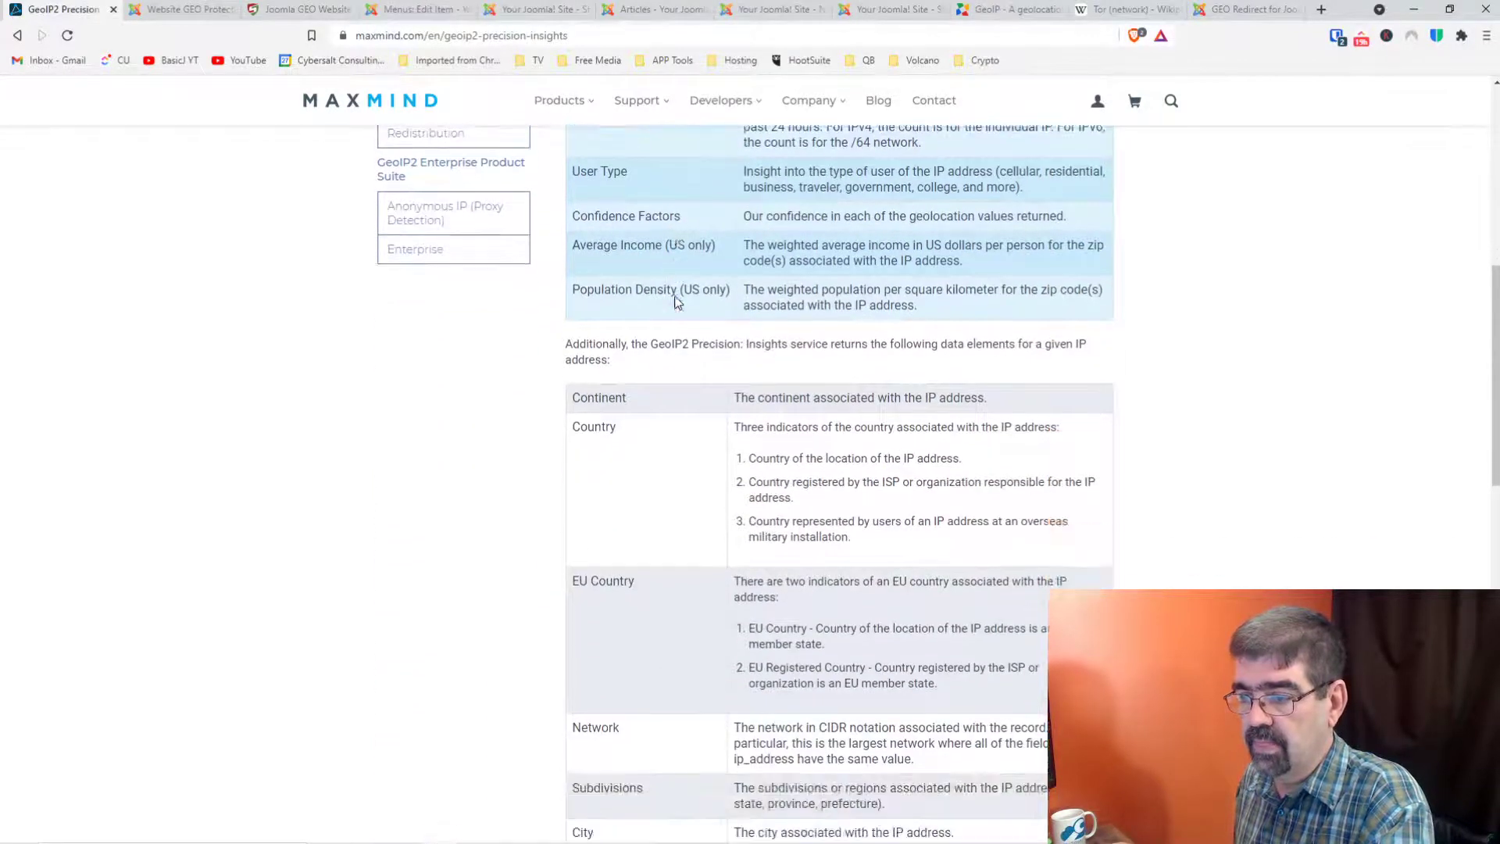
pyautogui.scroll(-2, 677, 300)
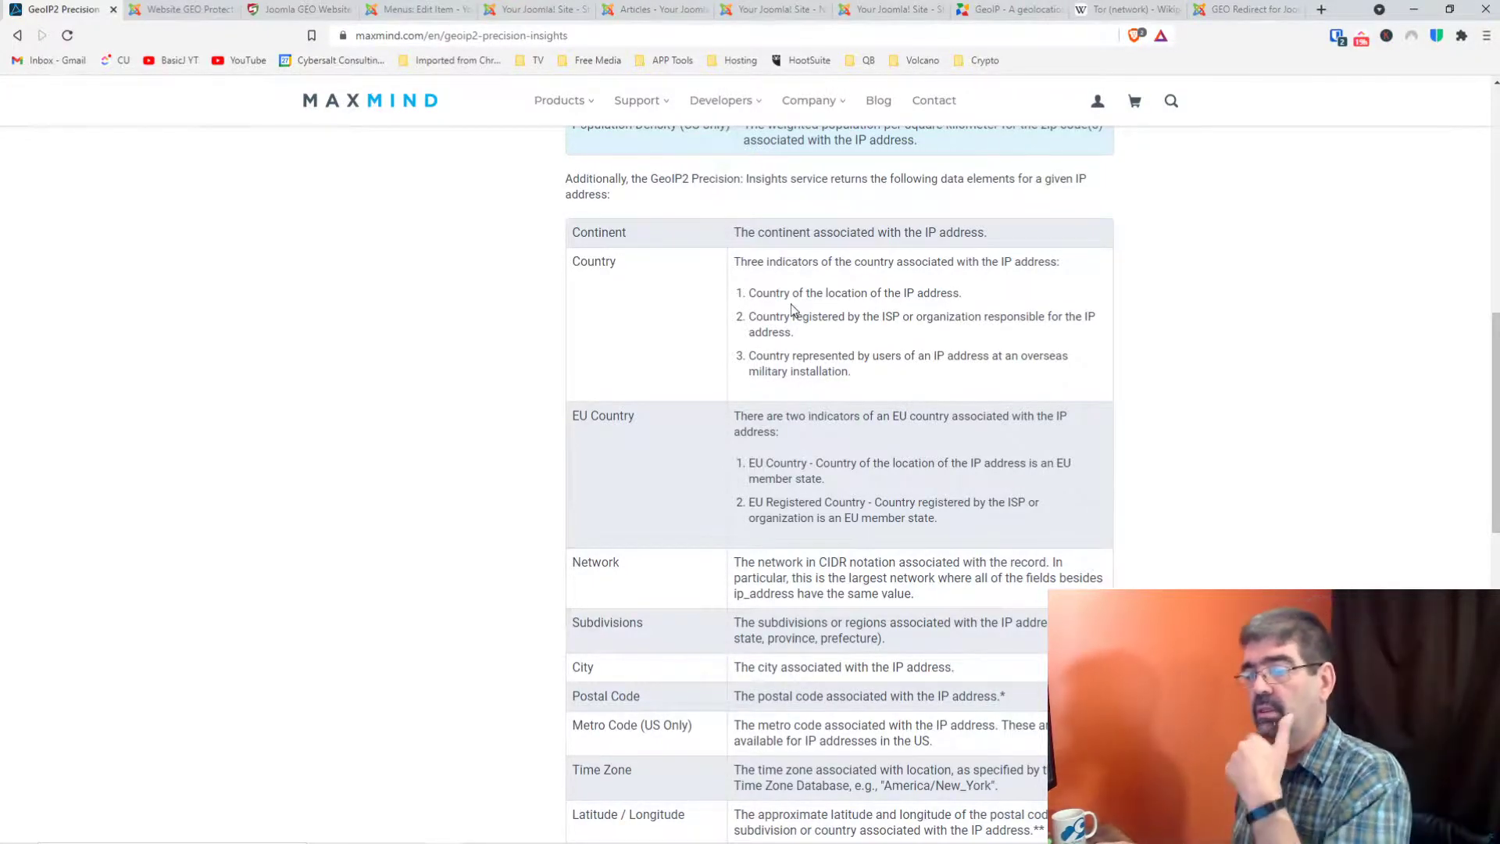
pyautogui.scroll(-1, 792, 306)
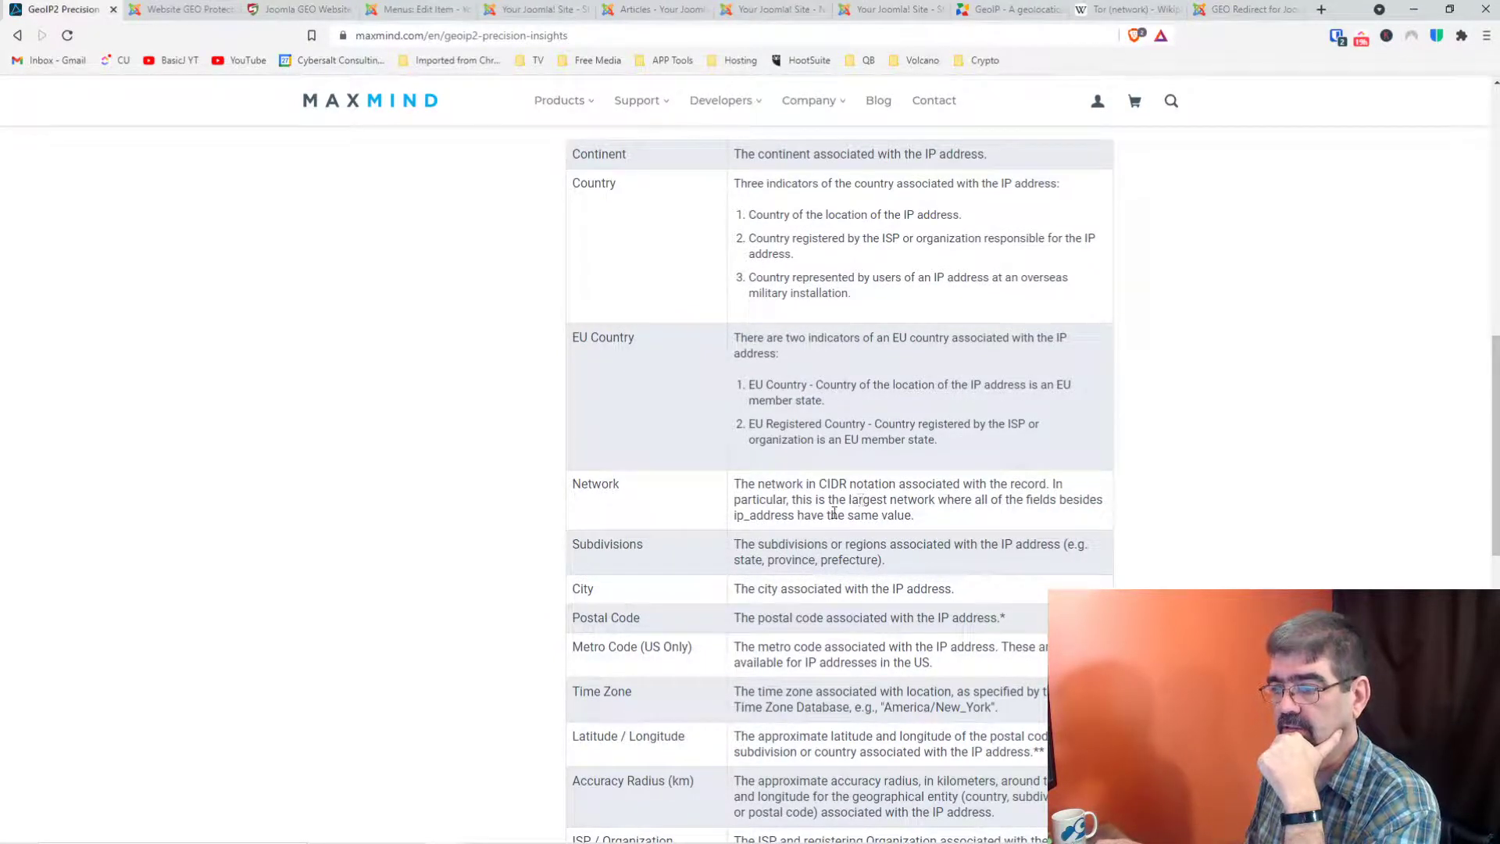
pyautogui.moveTo(757, 544); pyautogui.dragTo(880, 547)
pyautogui.scroll(-2, 899, 481)
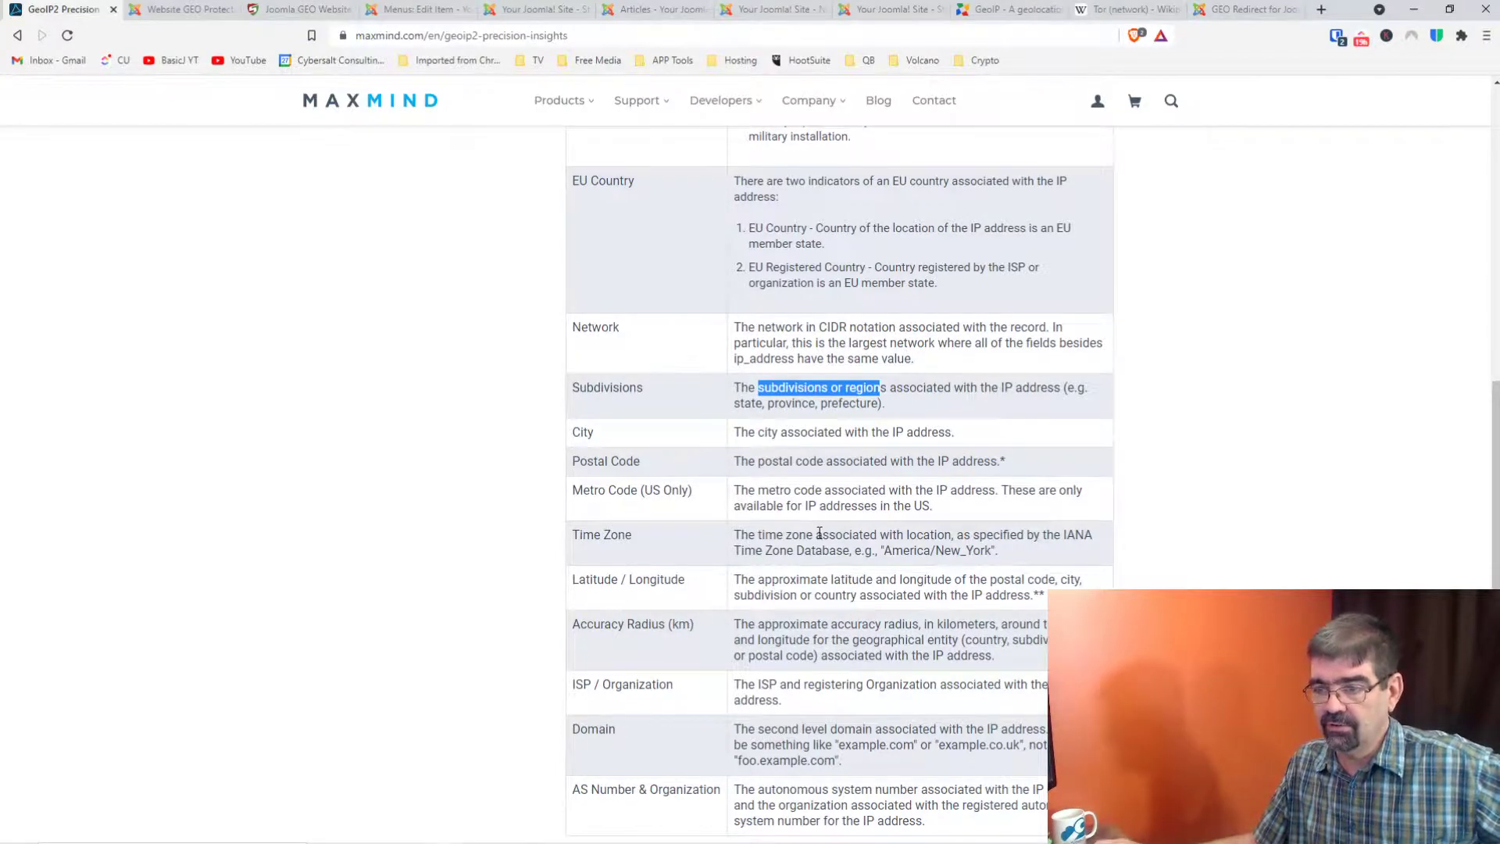
pyautogui.scroll(-1, 818, 533)
pyautogui.scroll(-3, 818, 533)
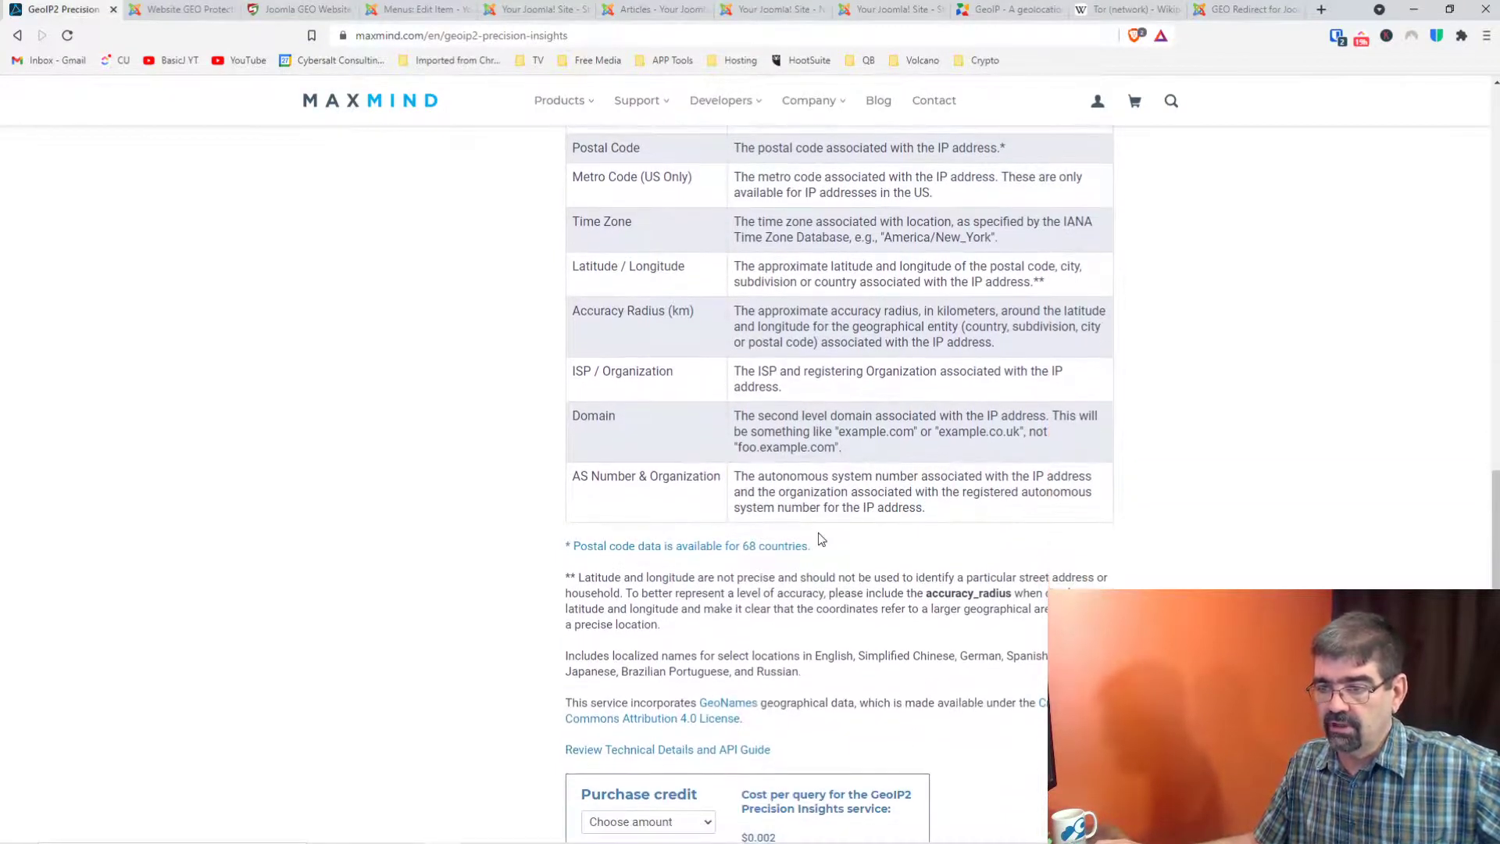
pyautogui.scroll(-2, 822, 539)
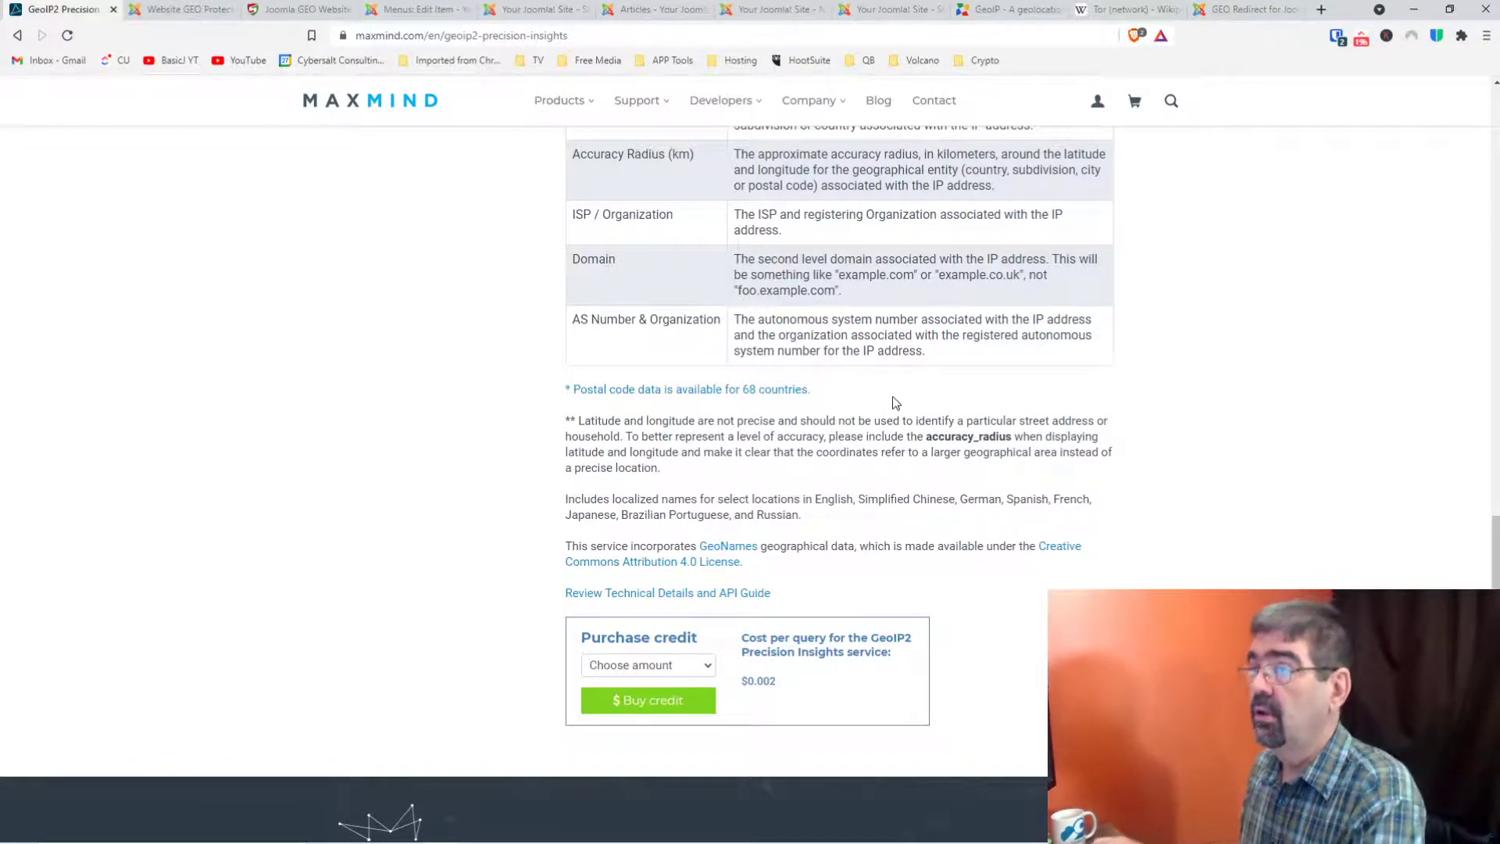
# Step: Switch to the Regular Labs GeoIP page and review the extensions and geographical location options it supports
pyautogui.click(1002, 8)
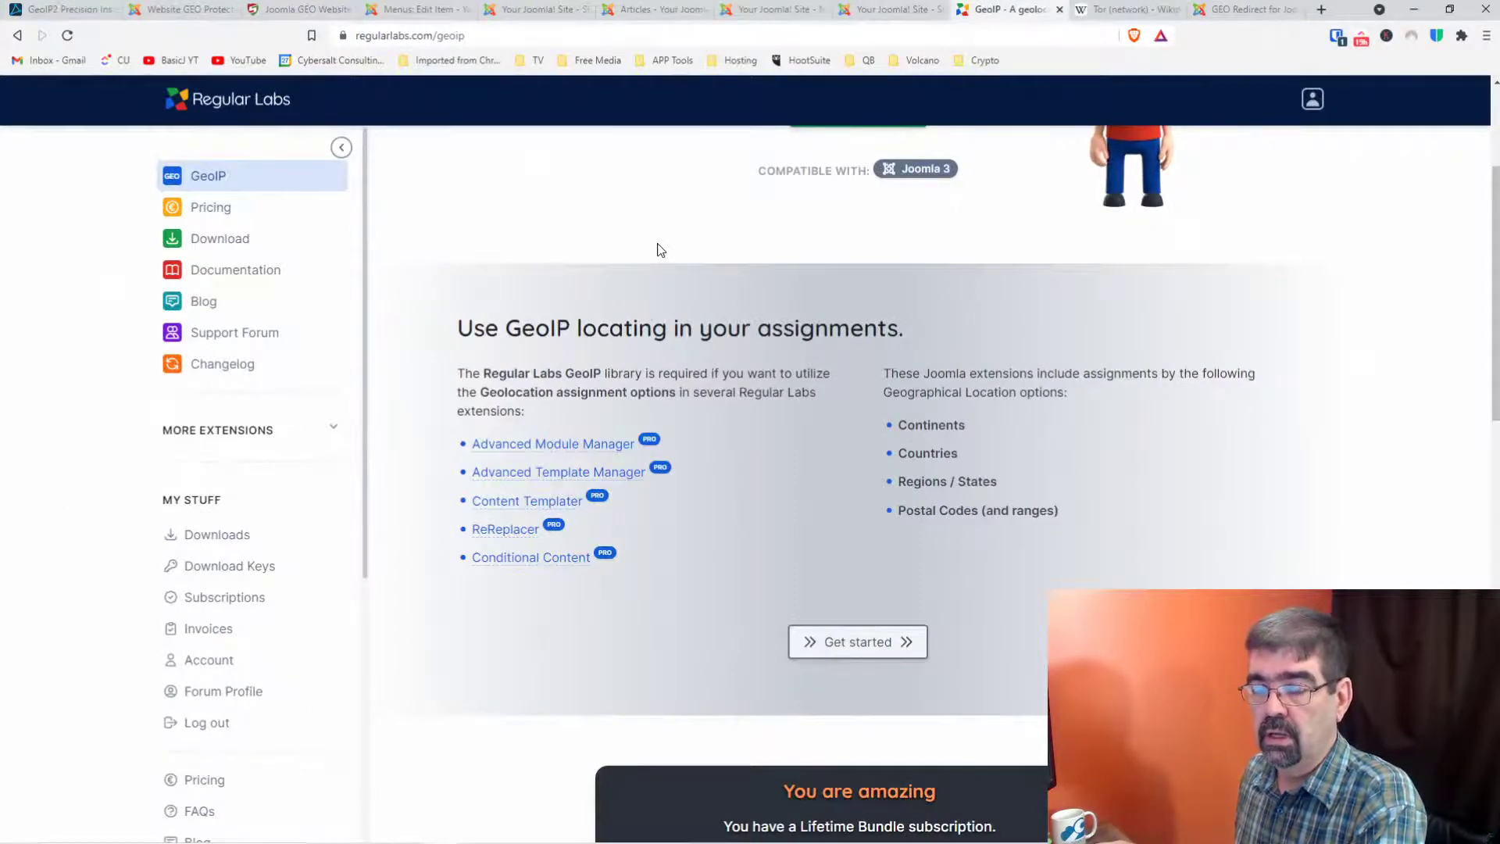
pyautogui.scroll(3, 426, 200)
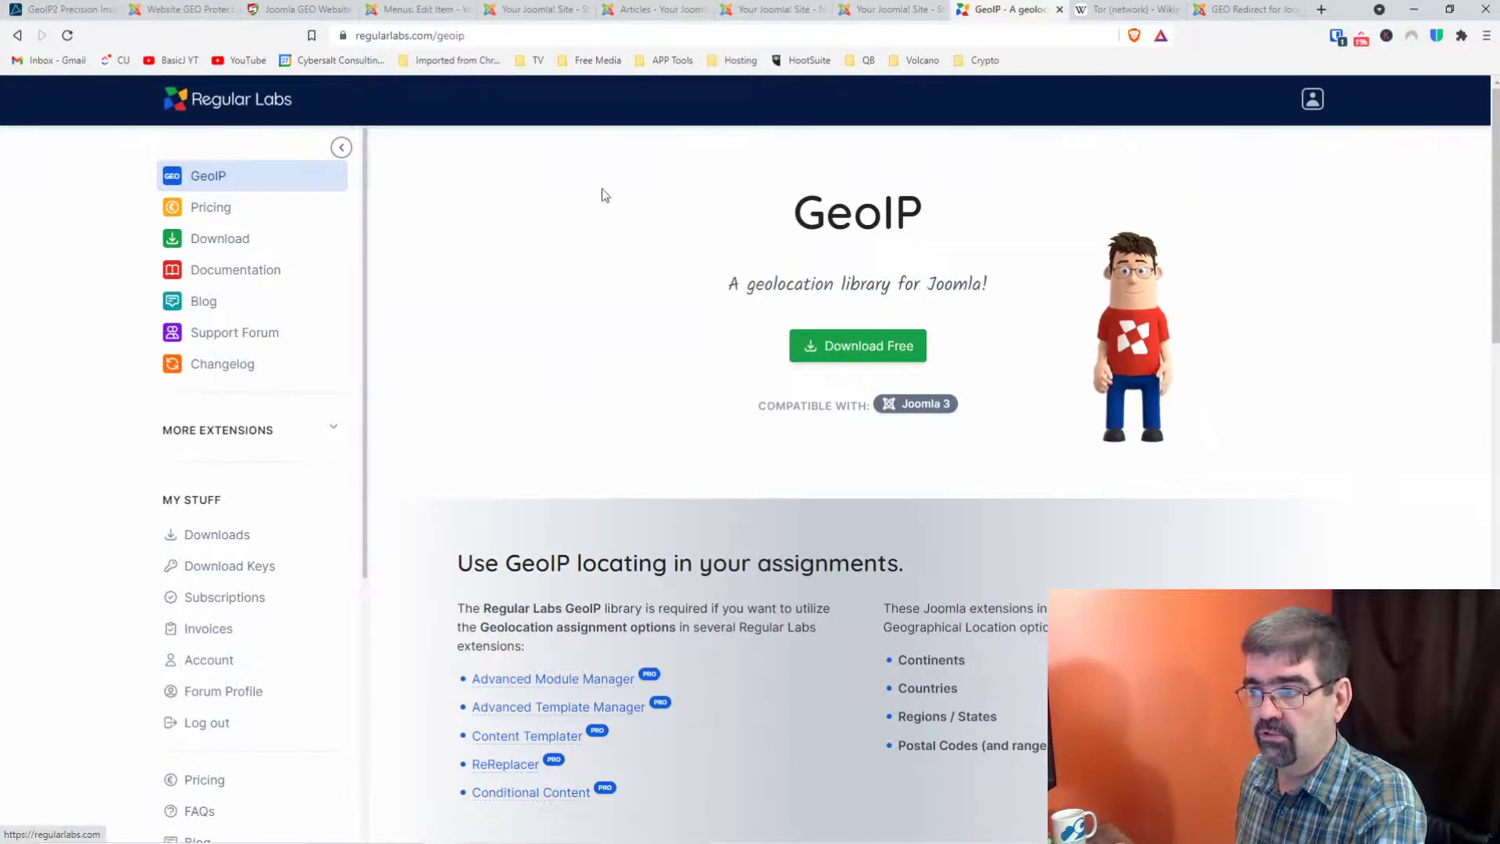
pyautogui.scroll(-2, 778, 235)
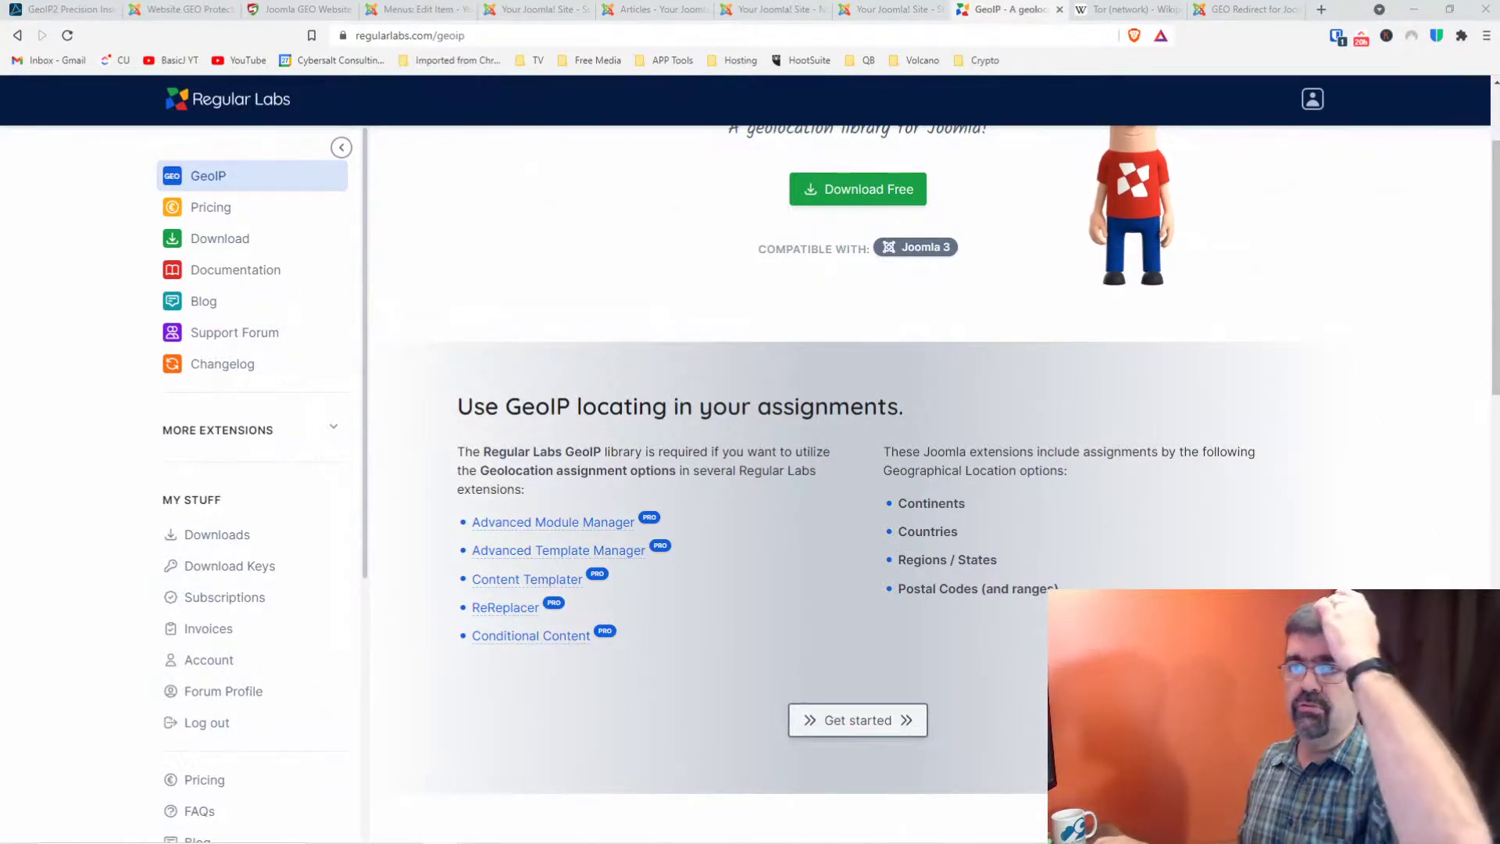
# Step: Check the Joomla administrator's article list and the Users list in its enlarged window, and close both to return to the Starting Point page
pyautogui.click(633, 20)
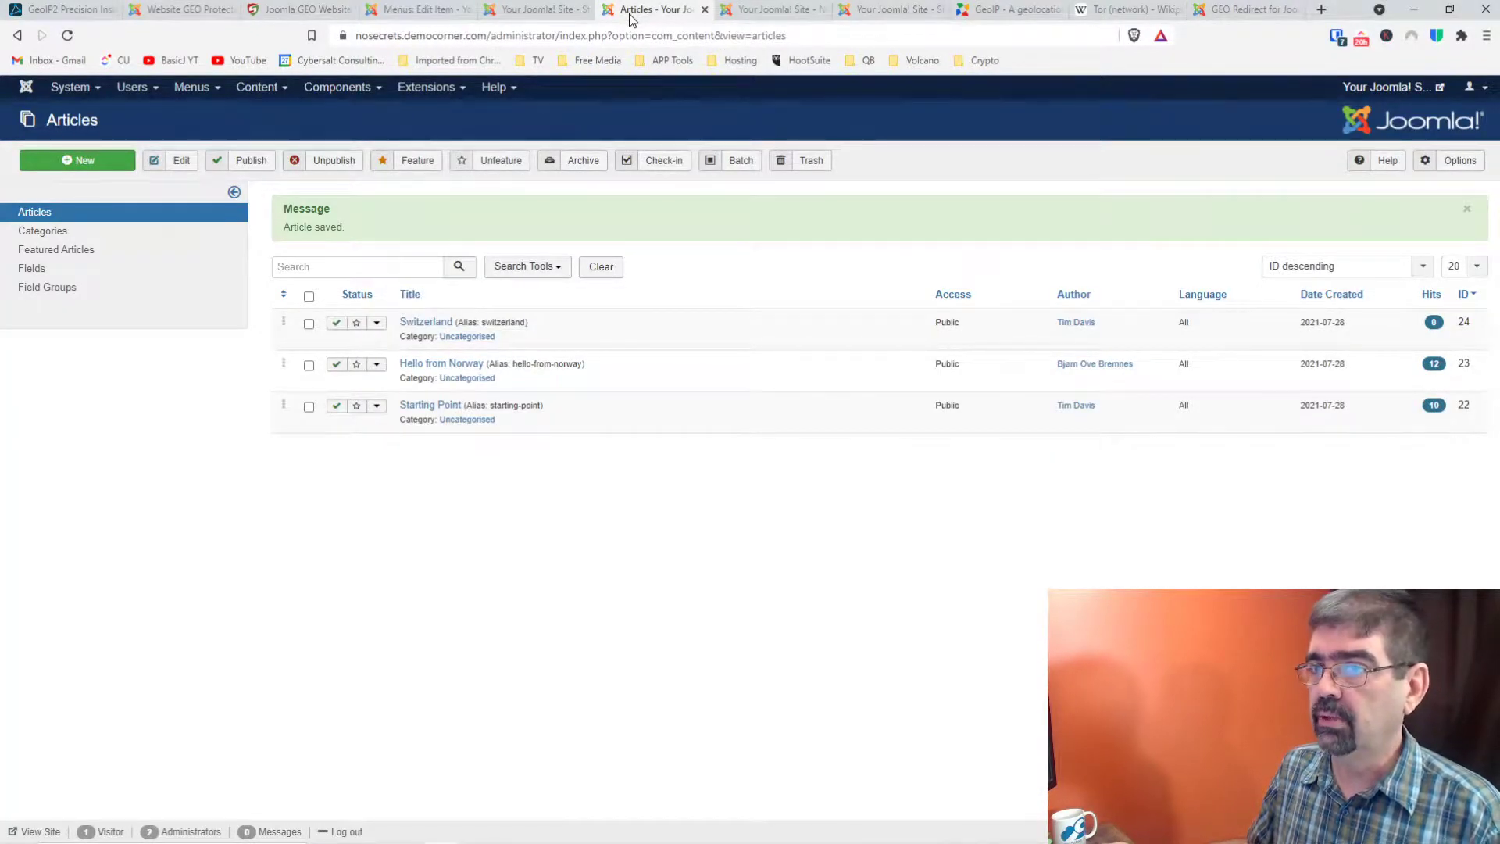
pyautogui.moveTo(393, 817)
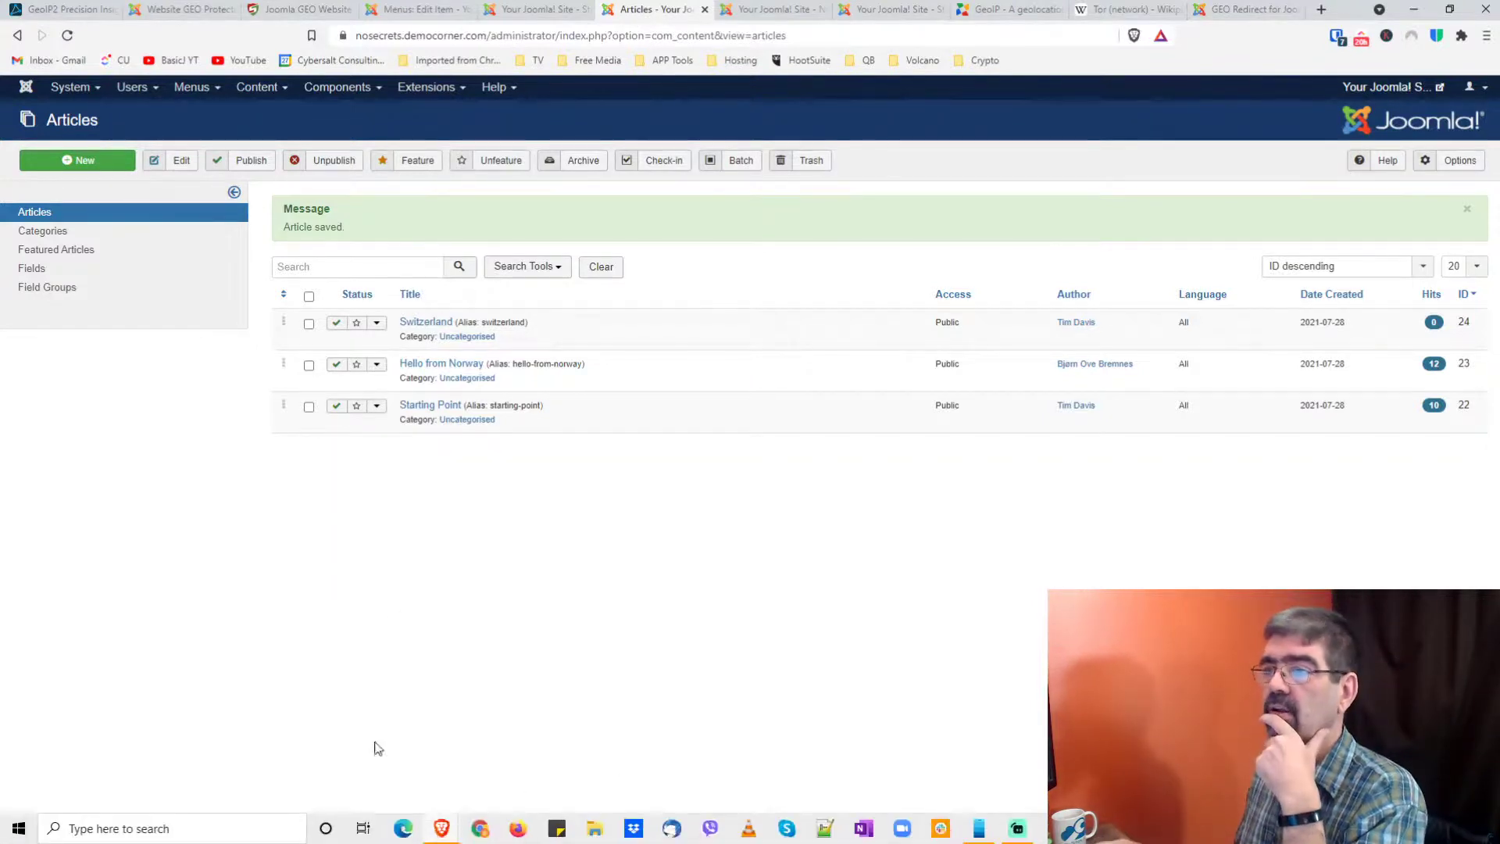
pyautogui.hotkey('ctrl', 'w')
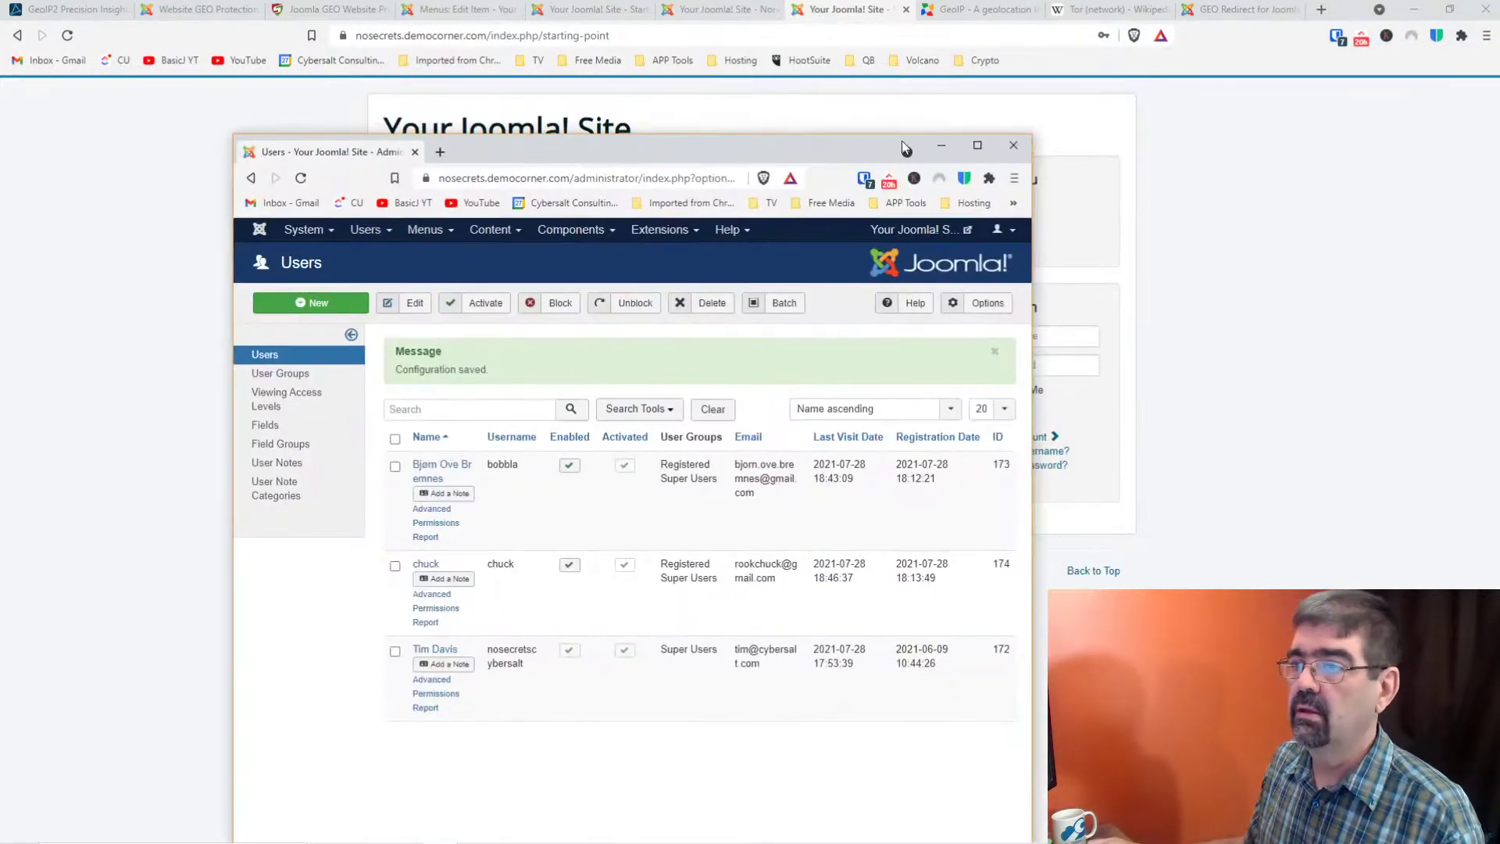
pyautogui.click(981, 145)
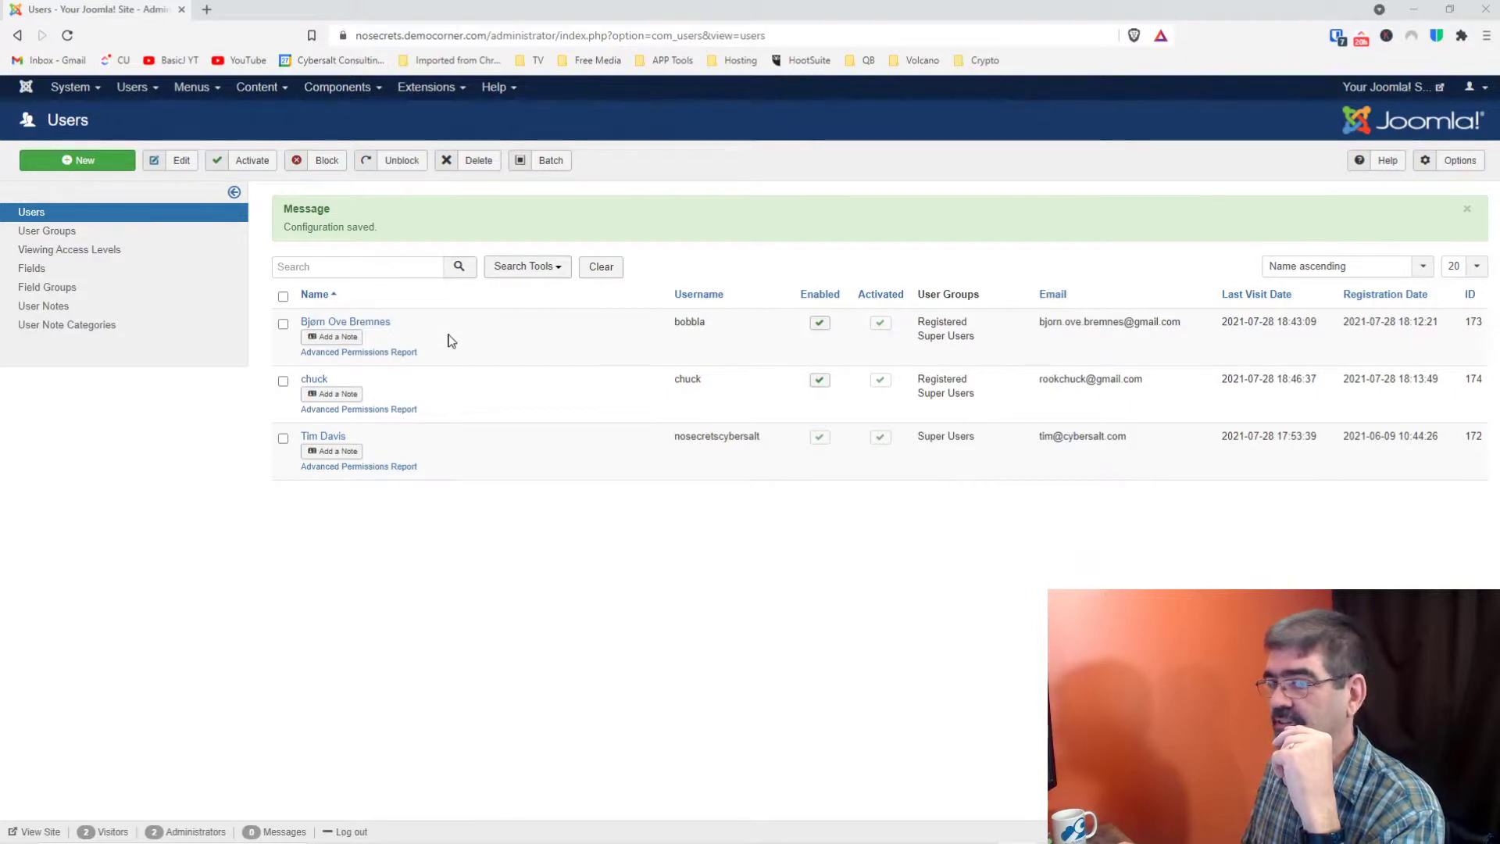
pyautogui.click(182, 10)
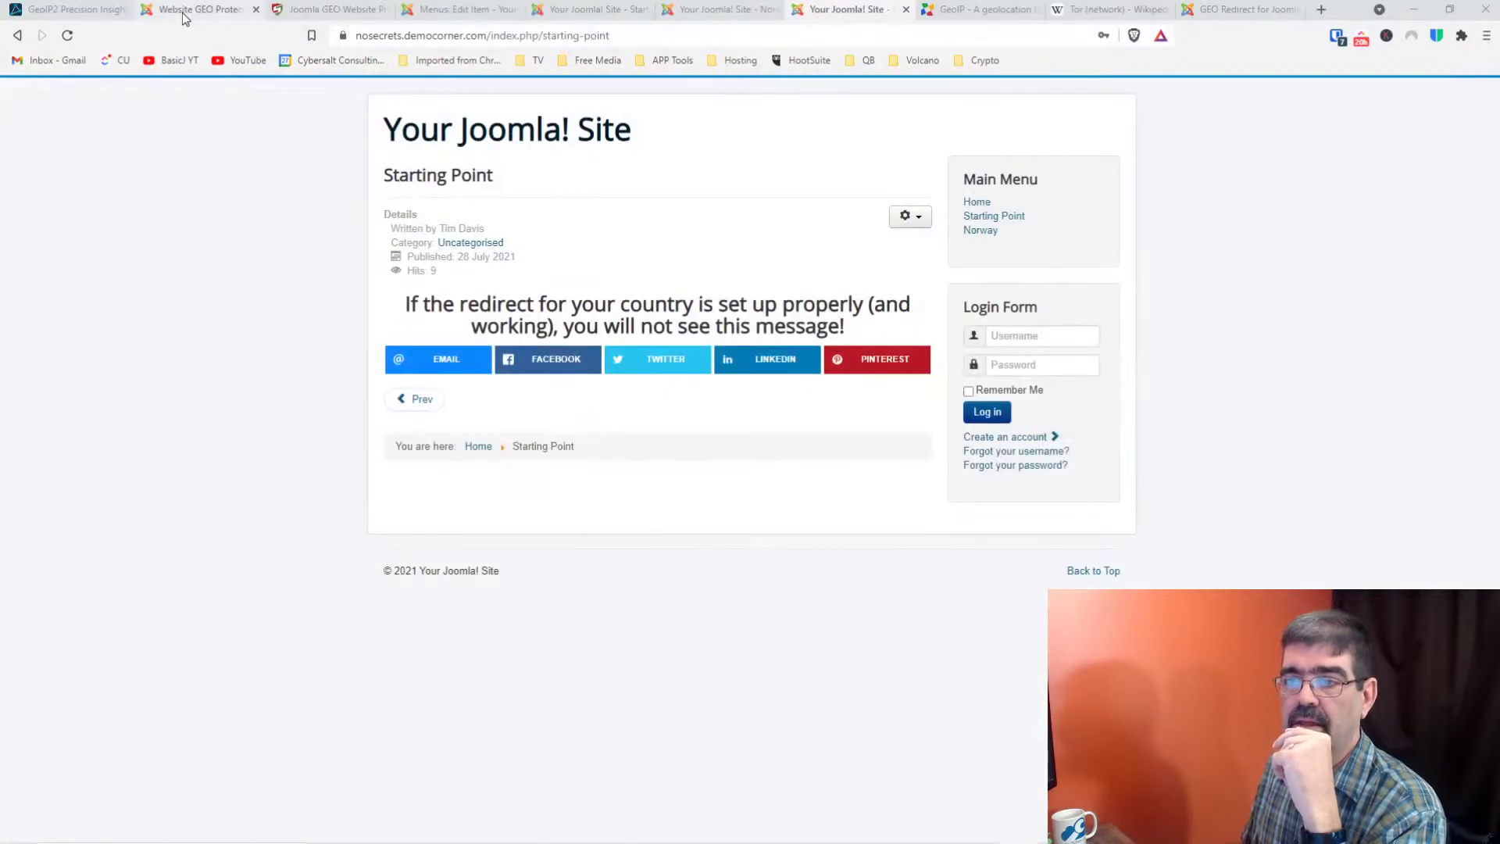